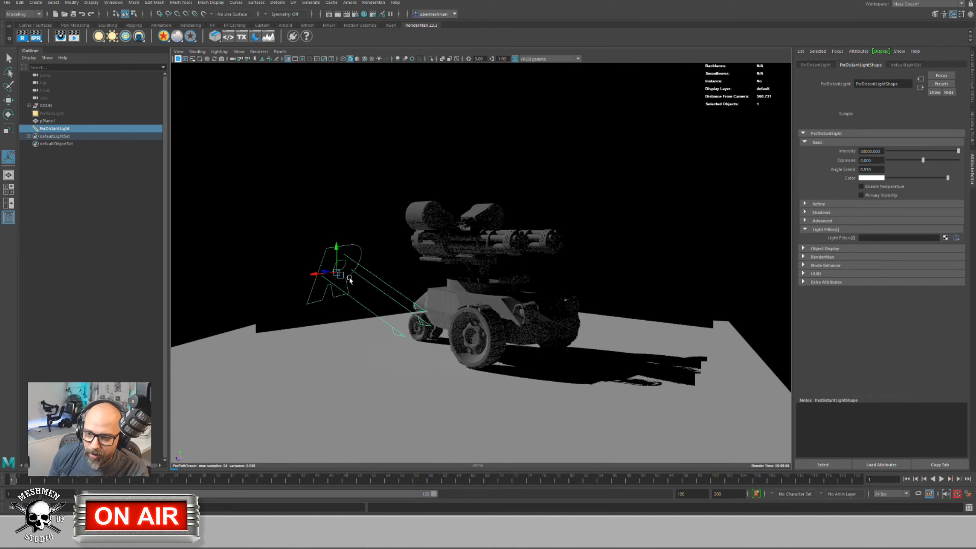
Step: Test-move and re-aim the PxrDistantLight at the vehicle, then delete it, leaving the render black
{"action": "key", "text": "w"}
{"action": "left_click_drag", "start_coordinate": [338, 276], "coordinate": [276, 171]}
{"action": "key", "text": "e"}
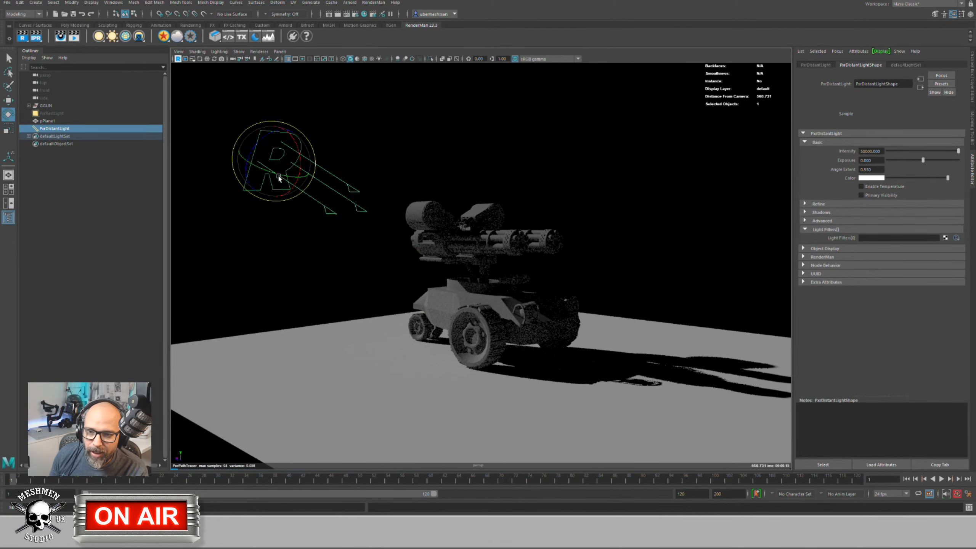
{"action": "mouse_move", "coordinate": [311, 210]}
{"action": "left_mouse_down", "text": "alt"}
{"action": "mouse_move", "coordinate": [294, 203]}
{"action": "mouse_move", "coordinate": [294, 234]}
{"action": "mouse_move", "coordinate": [300, 206]}
{"action": "left_mouse_up", "text": "alt"}
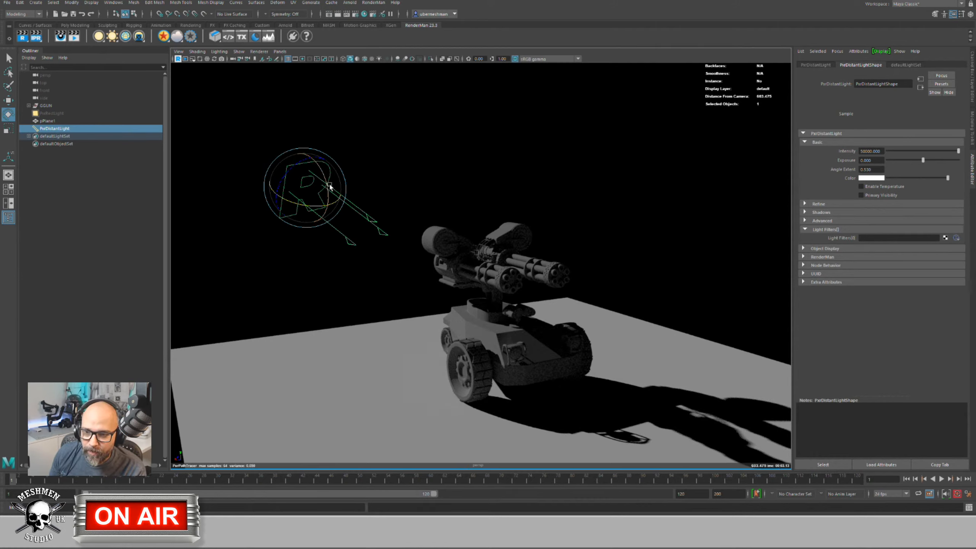
{"action": "left_click_drag", "start_coordinate": [330, 186], "coordinate": [359, 235]}
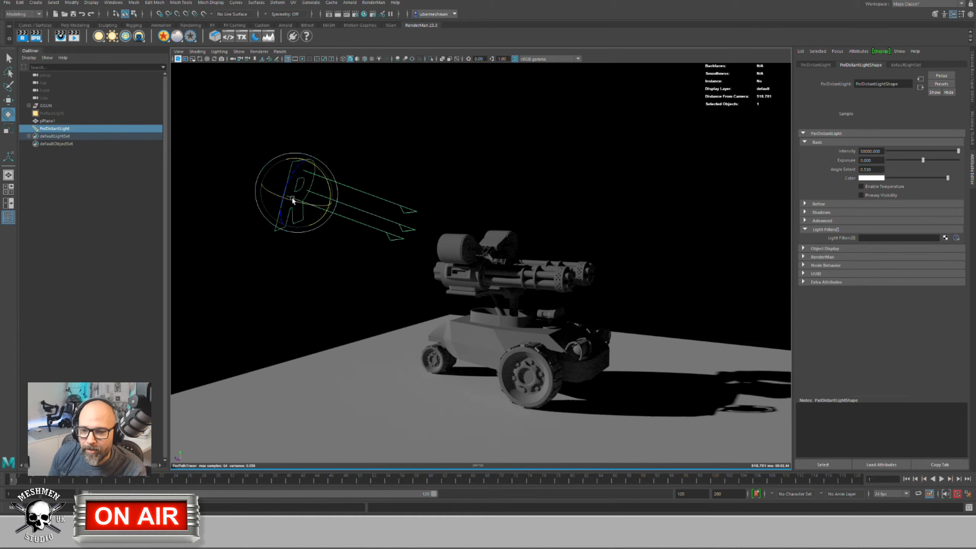
{"action": "key", "text": "w"}
{"action": "left_click_drag", "start_coordinate": [296, 192], "coordinate": [298, 227]}
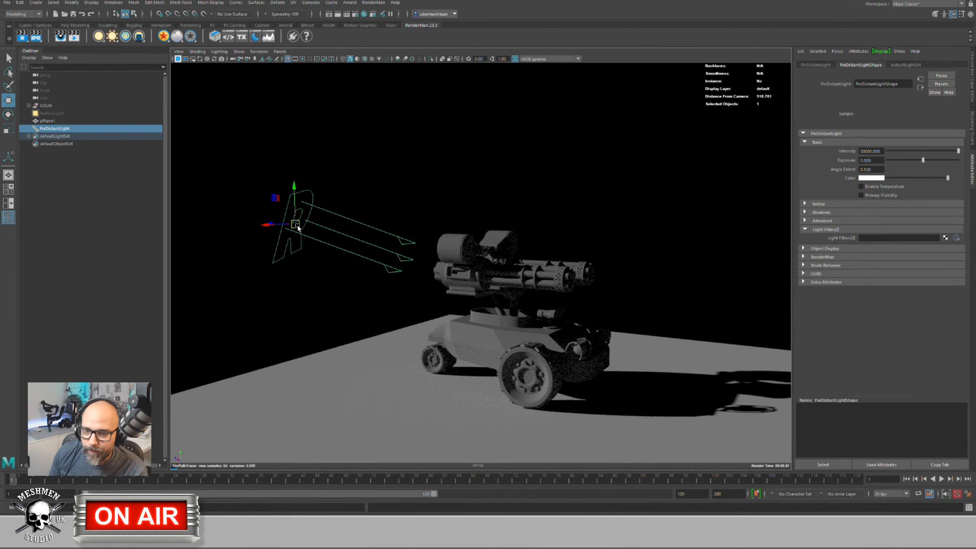
{"action": "key", "text": "Delete"}
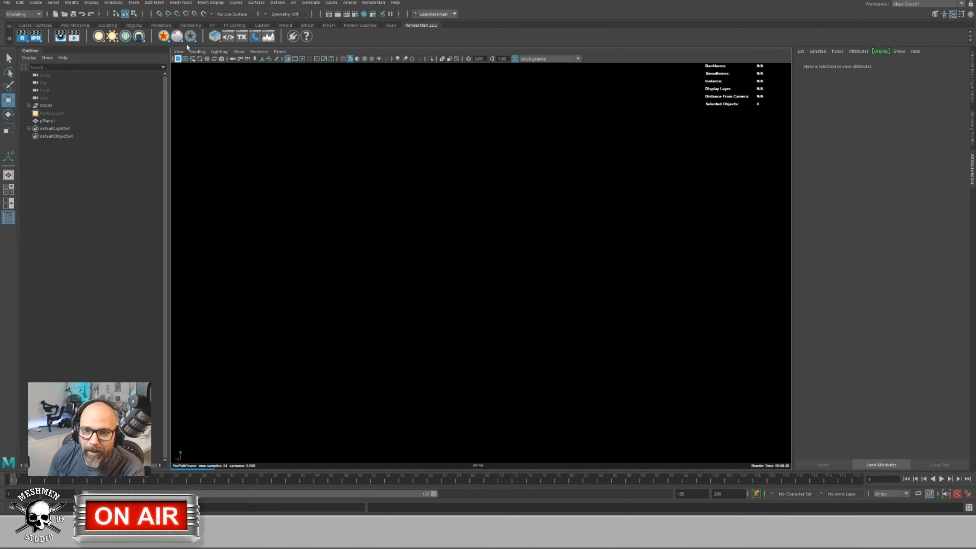
Step: Create a PxrDiskLight from the RenderMan shelf and place it above and left of the vehicle
{"action": "left_click", "coordinate": [103, 38]}
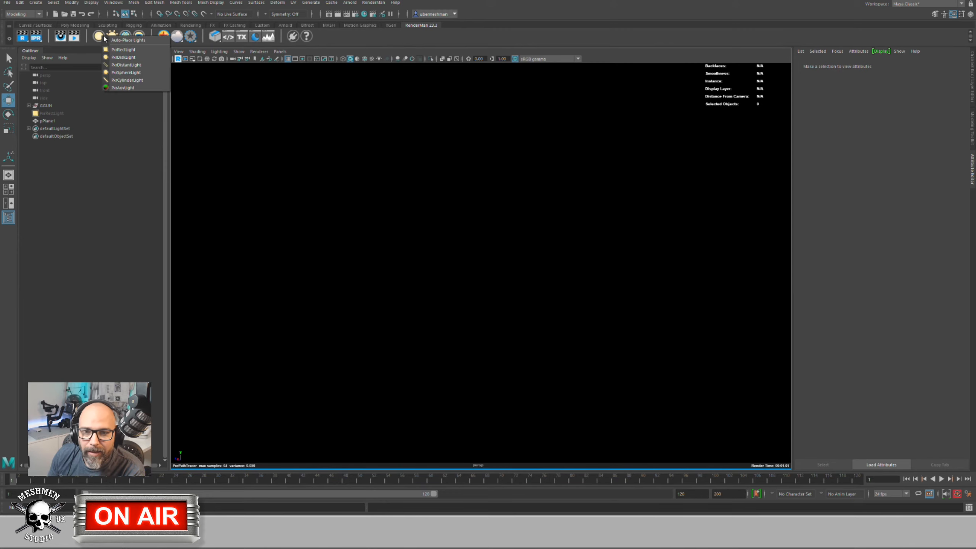
{"action": "left_click", "coordinate": [123, 57]}
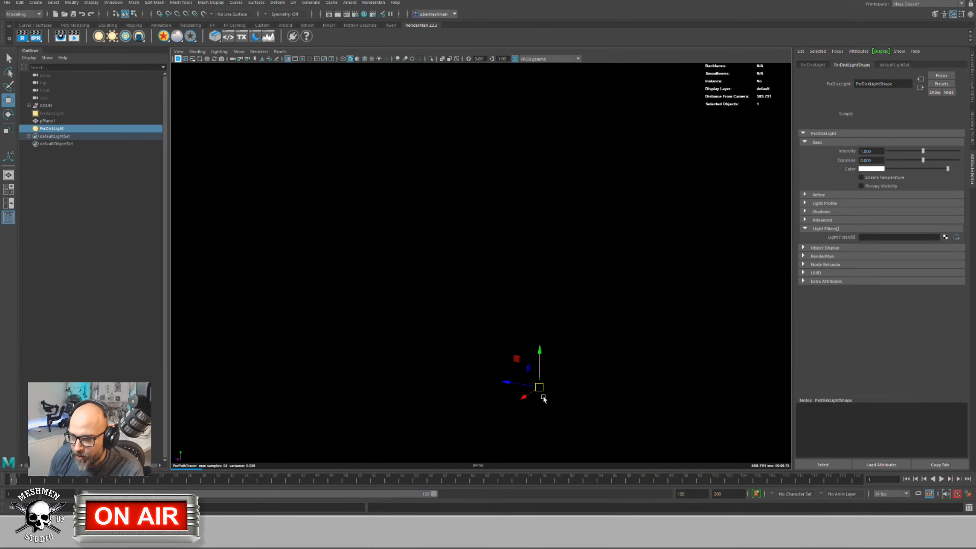
{"action": "key", "text": "e"}
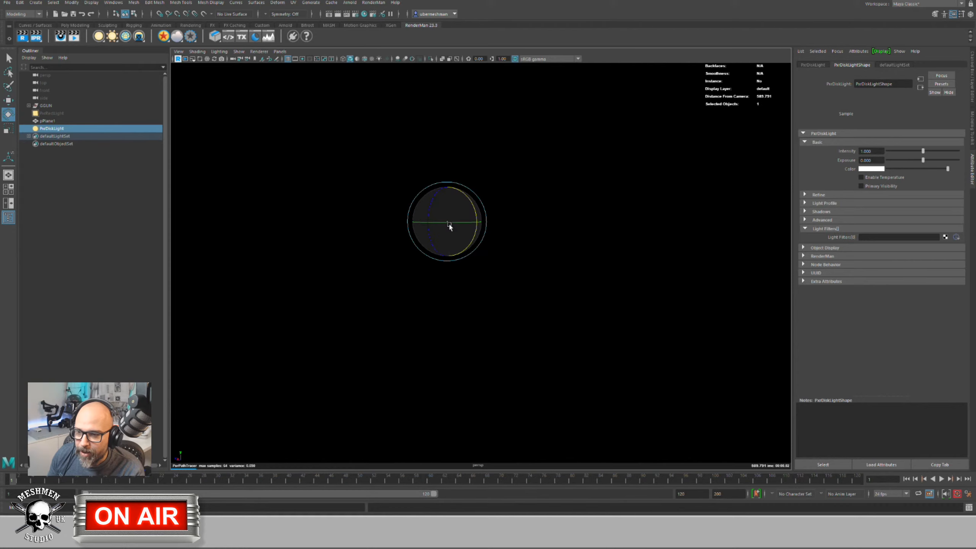
{"action": "key", "text": "w"}
{"action": "key", "text": "e"}
{"action": "key", "text": "w"}
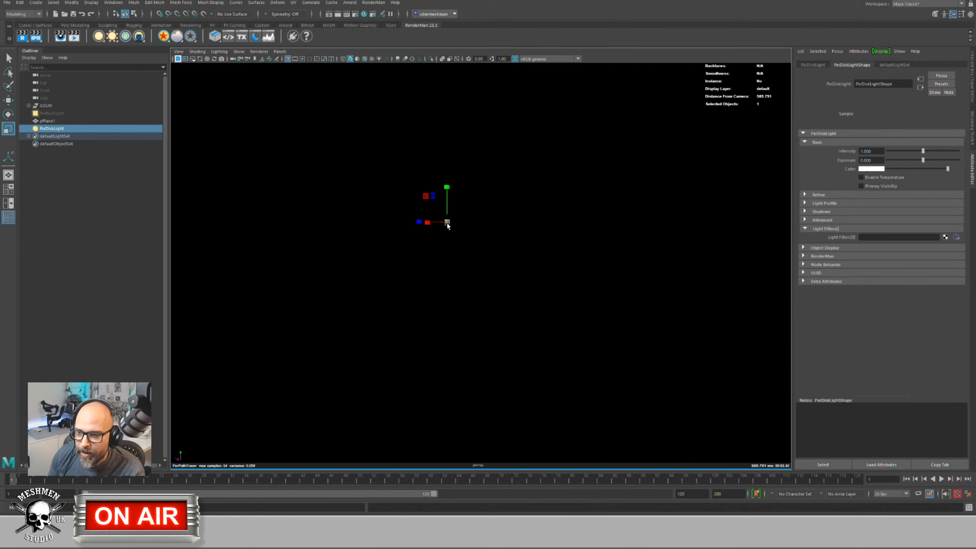
{"action": "key", "text": "e"}
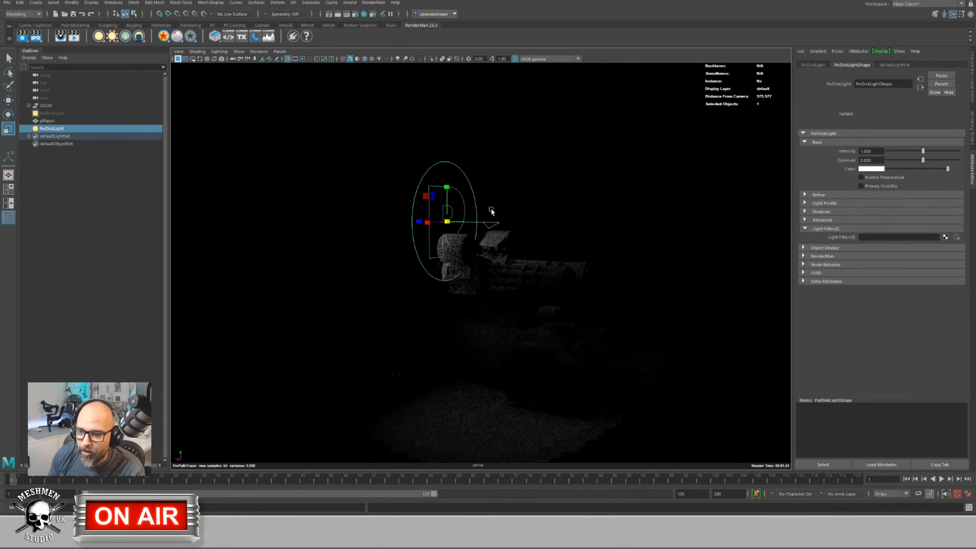
{"action": "key", "text": "w"}
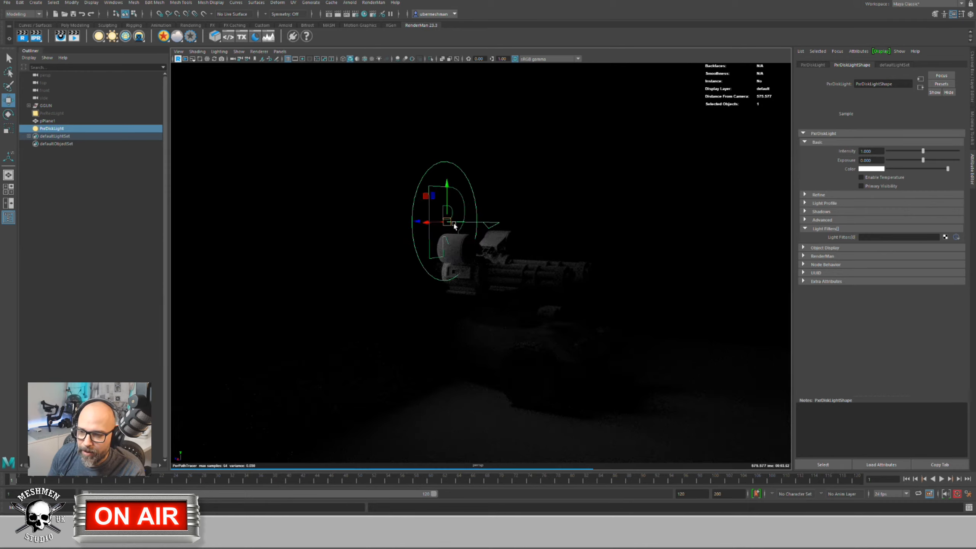
{"action": "left_click_drag", "start_coordinate": [452, 226], "coordinate": [318, 188]}
{"action": "key", "text": "e"}
Step: Raise the disk light's Exposure to about 4.457 so the floor and turret are lit
{"action": "key", "text": "r"}
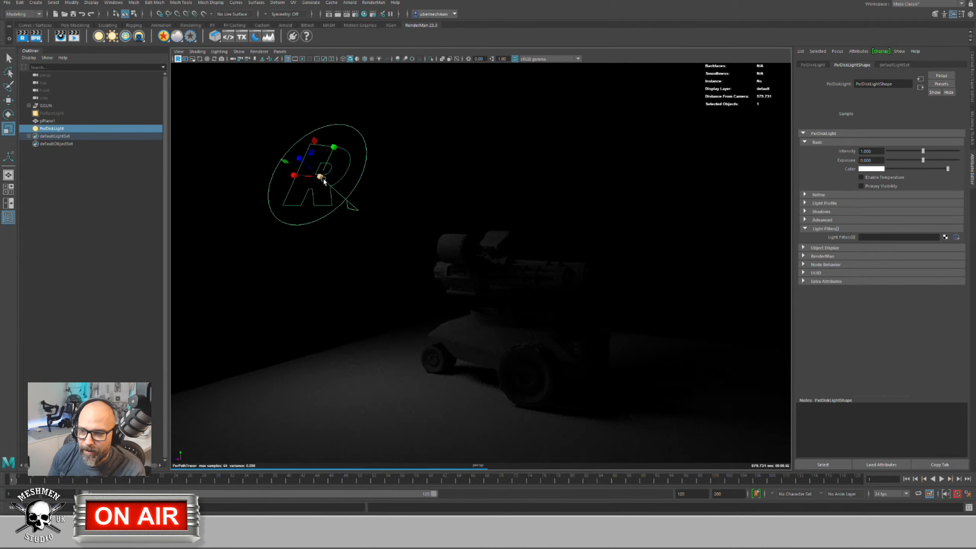
{"action": "left_click_drag", "start_coordinate": [921, 161], "coordinate": [938, 162]}
{"action": "mouse_move", "coordinate": [427, 212]}
{"action": "left_mouse_down", "text": "alt"}
{"action": "mouse_move", "coordinate": [382, 219]}
{"action": "mouse_move", "coordinate": [414, 211]}
{"action": "left_mouse_up", "text": "alt"}
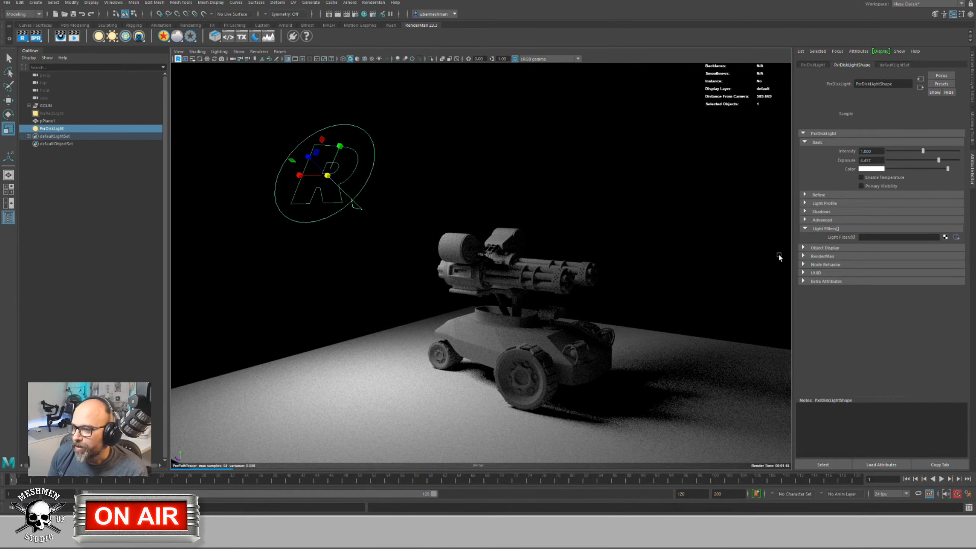
Step: Check the disk light's Shadows section, then bring up the Create filter menu on Light Filters[0]
{"action": "left_click", "coordinate": [805, 211]}
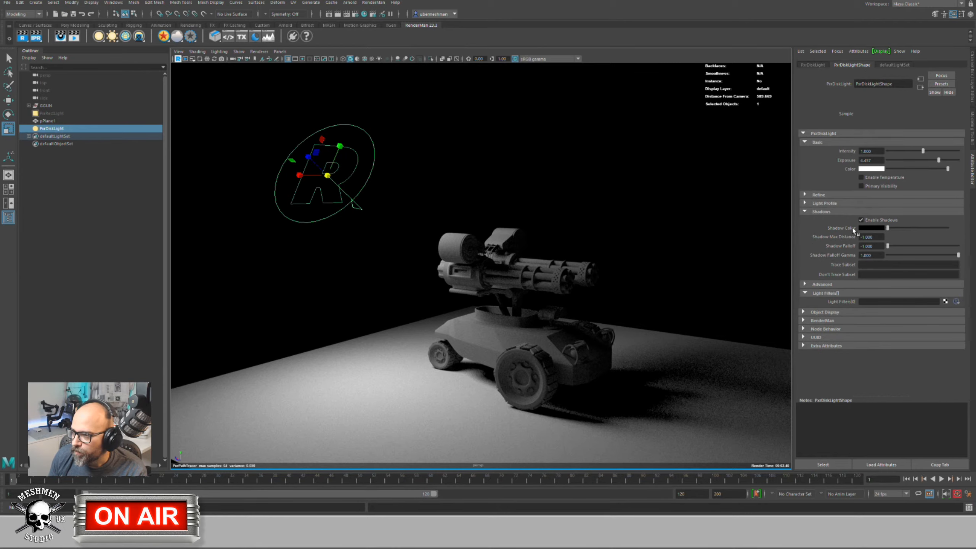
{"action": "left_click", "coordinate": [804, 212]}
{"action": "left_click_drag", "start_coordinate": [359, 220], "coordinate": [357, 216], "text": "alt"}
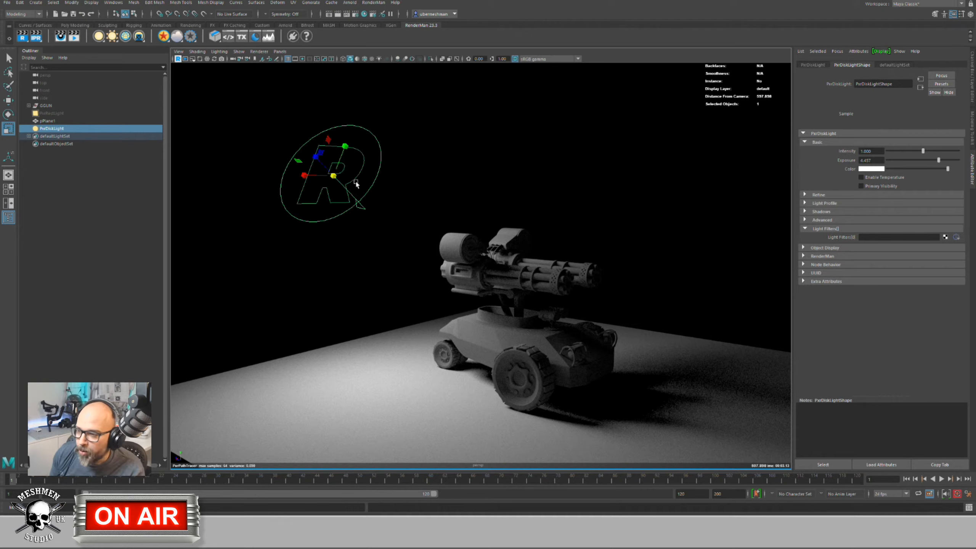
{"action": "scroll", "coordinate": [423, 217], "scroll_direction": "up", "scroll_amount": 1}
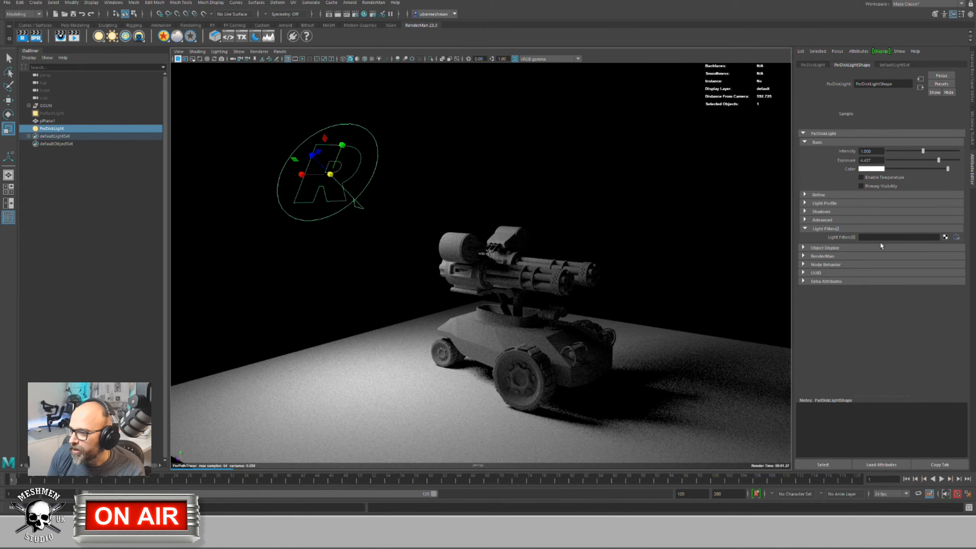
{"action": "right_click", "coordinate": [928, 239]}
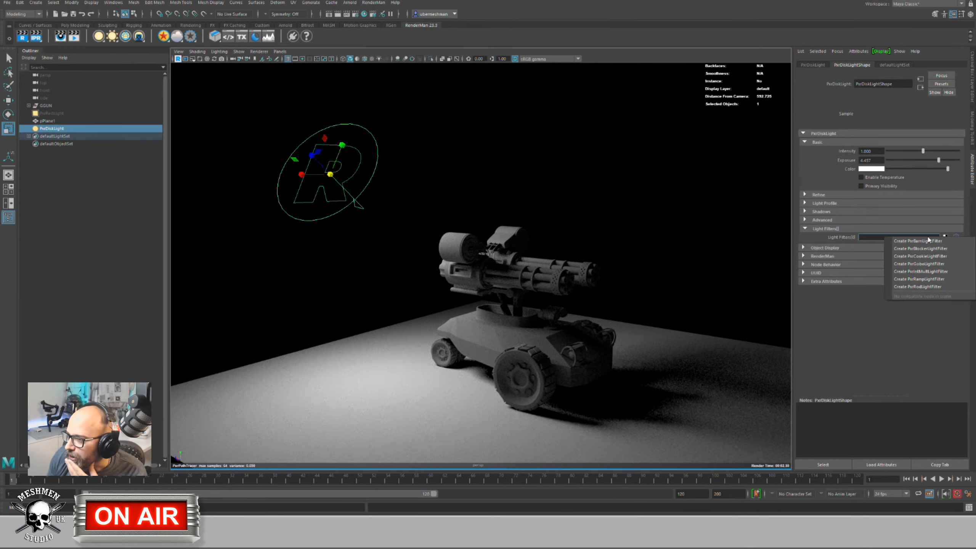
Step: Attach a PxrGoboLightFilter to the disk light, lift it off the wheel, and enable Premultiplied Alpha
{"action": "left_click", "coordinate": [929, 265]}
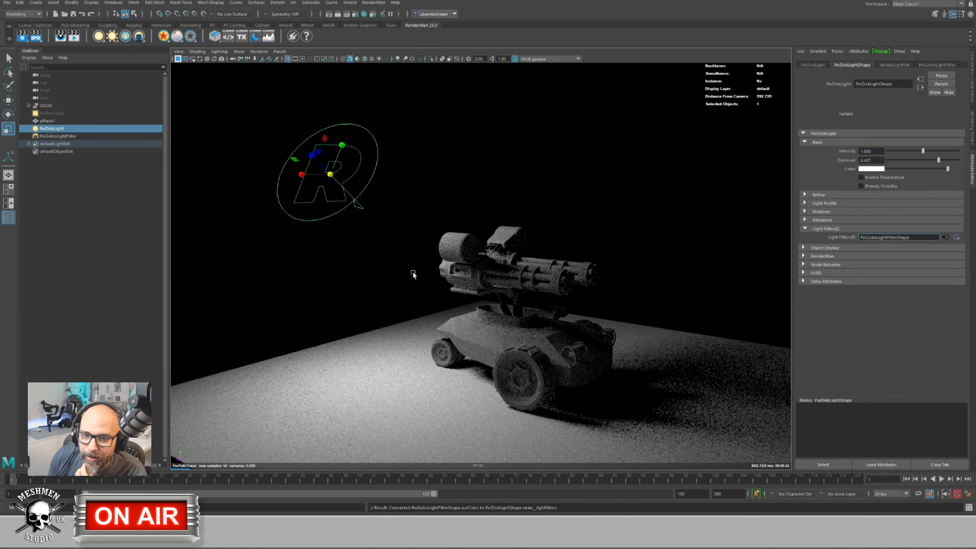
{"action": "left_click", "coordinate": [58, 136]}
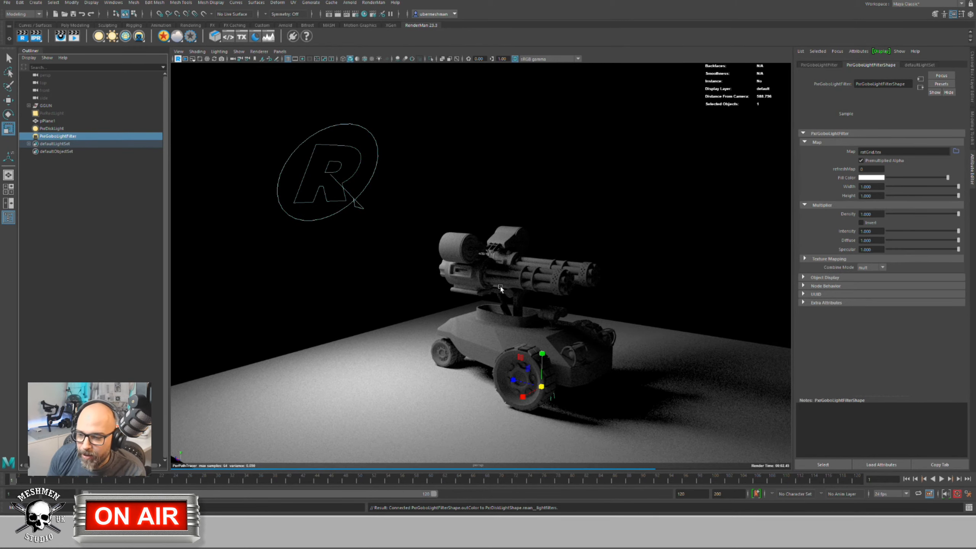
{"action": "left_click_drag", "start_coordinate": [541, 386], "coordinate": [461, 311]}
{"action": "left_click_drag", "start_coordinate": [346, 287], "coordinate": [454, 320], "text": "alt"}
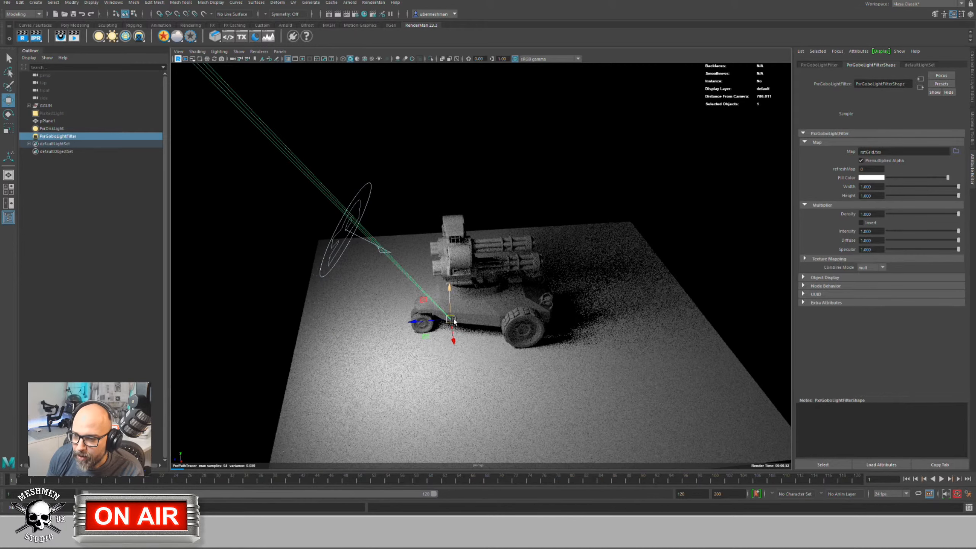
{"action": "key", "text": "e"}
{"action": "left_click_drag", "start_coordinate": [649, 238], "coordinate": [511, 258], "text": "alt"}
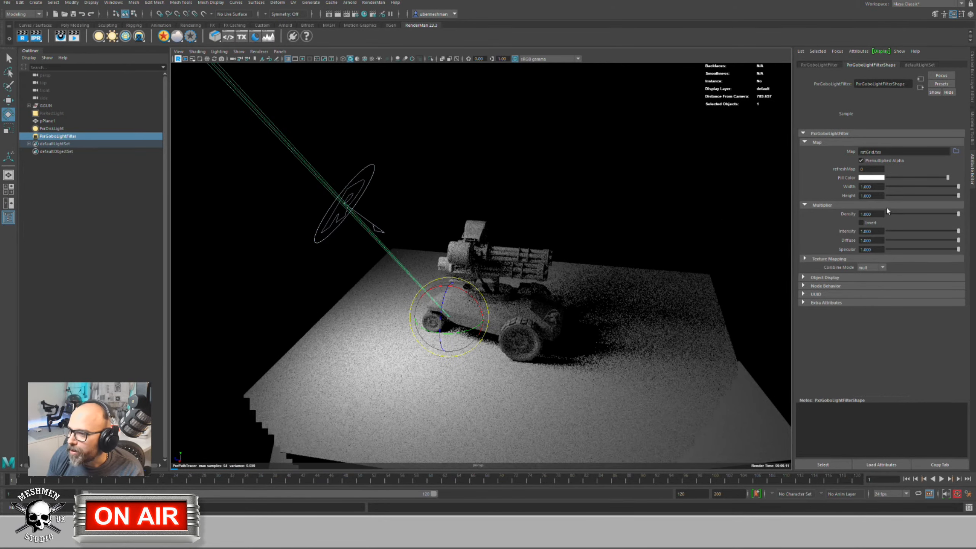
{"action": "left_click", "coordinate": [861, 161]}
{"action": "left_click_drag", "start_coordinate": [461, 285], "coordinate": [454, 319], "text": "alt"}
{"action": "right_click_drag", "start_coordinate": [454, 319], "coordinate": [388, 286], "text": "alt"}
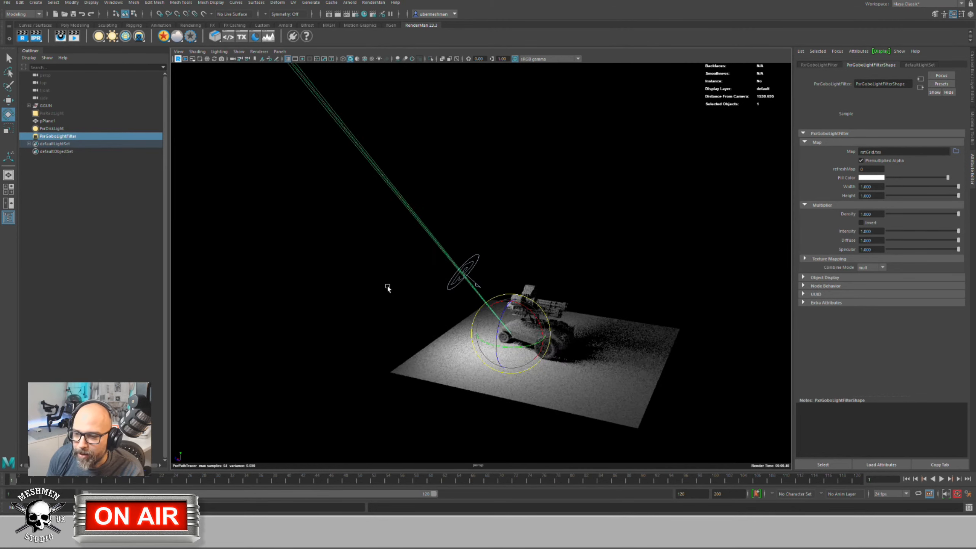
Step: Move the gobo filter up onto the turret and scale it into a large white plane
{"action": "key", "text": "w"}
{"action": "left_click_drag", "start_coordinate": [515, 325], "coordinate": [565, 291]}
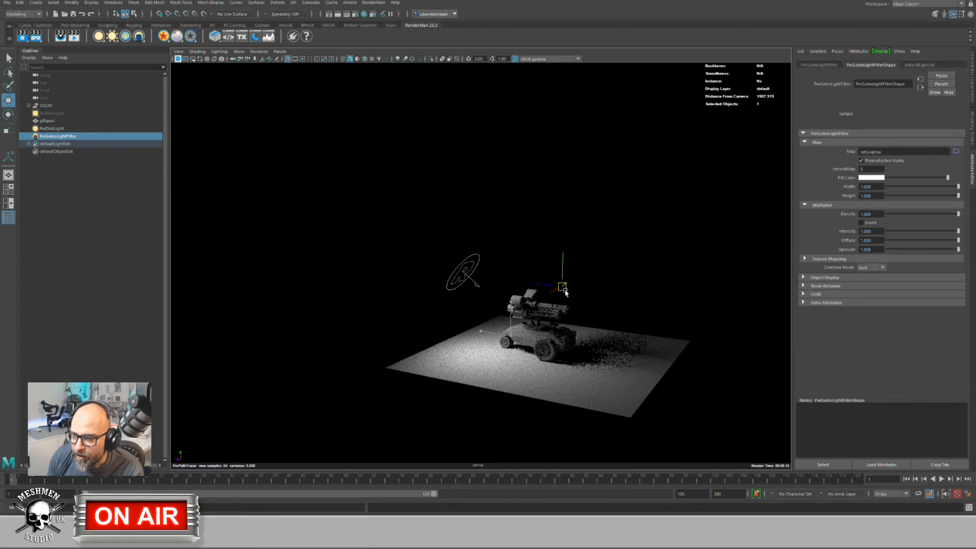
{"action": "key", "text": "e"}
{"action": "key", "text": "r"}
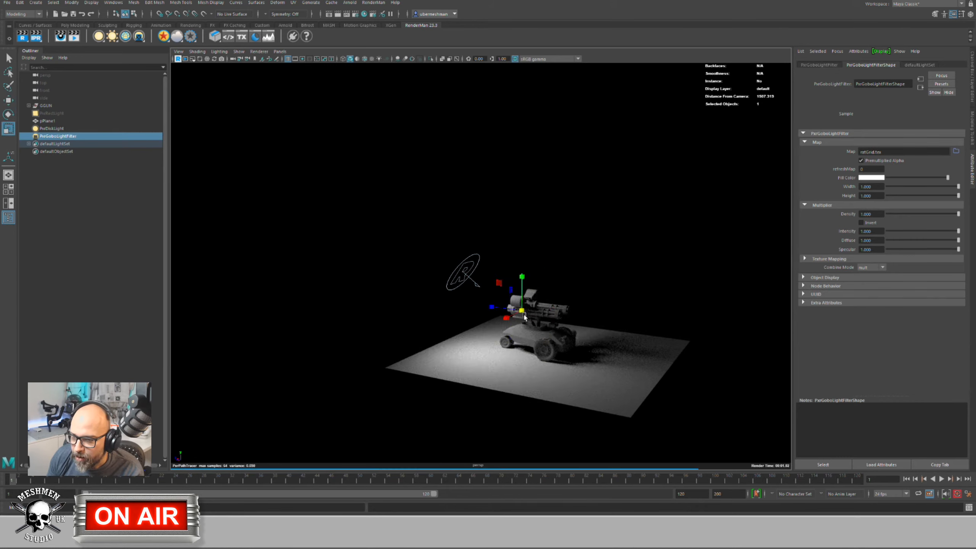
{"action": "left_click_drag", "start_coordinate": [522, 310], "coordinate": [482, 350]}
Step: Stand the gobo plane upright to the left of the vehicle
{"action": "key", "text": "e"}
{"action": "key", "text": "w"}
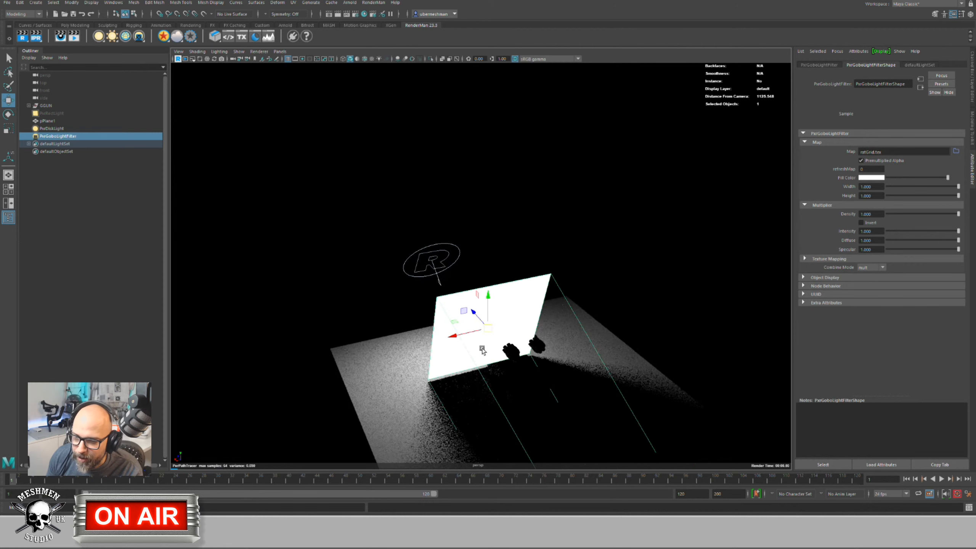
{"action": "left_click_drag", "start_coordinate": [394, 337], "coordinate": [505, 264], "text": "alt"}
Step: Select the PxrDiskLight and shift it sideways along X above the gobo plane
{"action": "left_click", "coordinate": [565, 276]}
{"action": "left_click", "coordinate": [476, 255]}
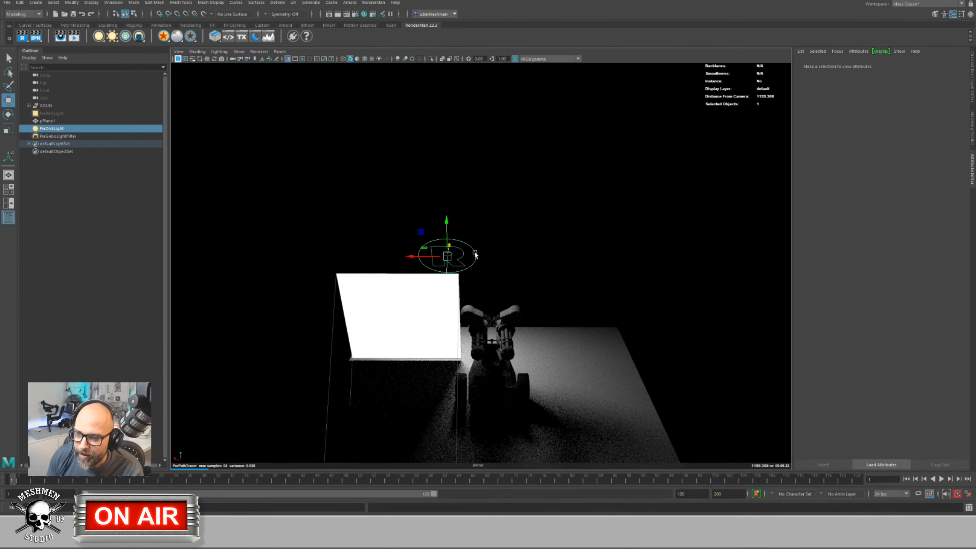
{"action": "left_click_drag", "start_coordinate": [412, 256], "coordinate": [435, 256]}
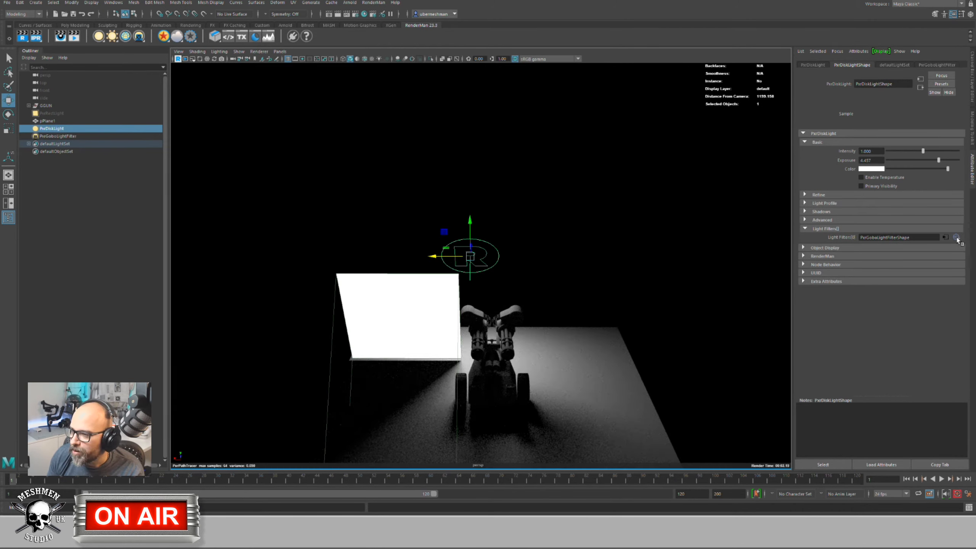
Step: Review the linked gobo filter, then attach a second PxrGoboLightFilter to the disk light
{"action": "left_click", "coordinate": [928, 237]}
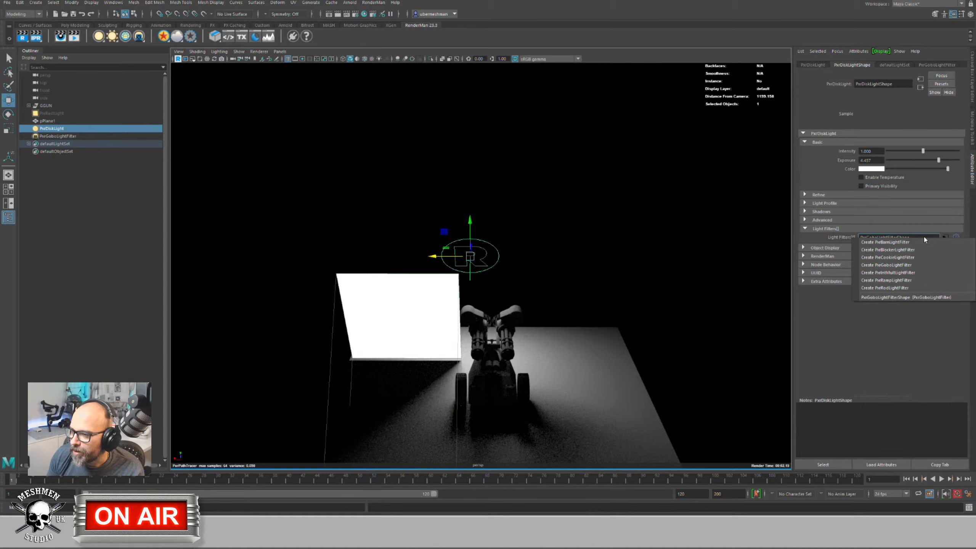
{"action": "left_click", "coordinate": [952, 235]}
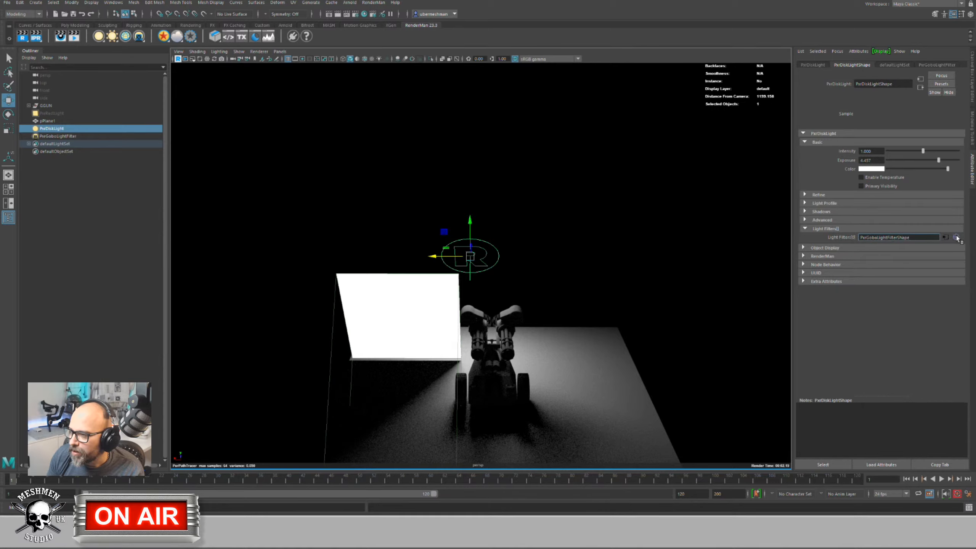
{"action": "left_click", "coordinate": [946, 236]}
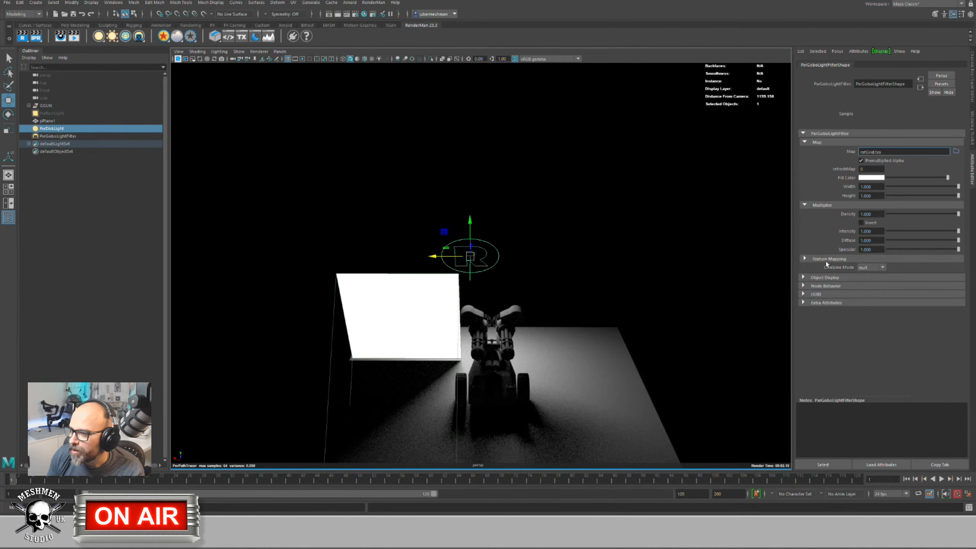
{"action": "left_click", "coordinate": [920, 88]}
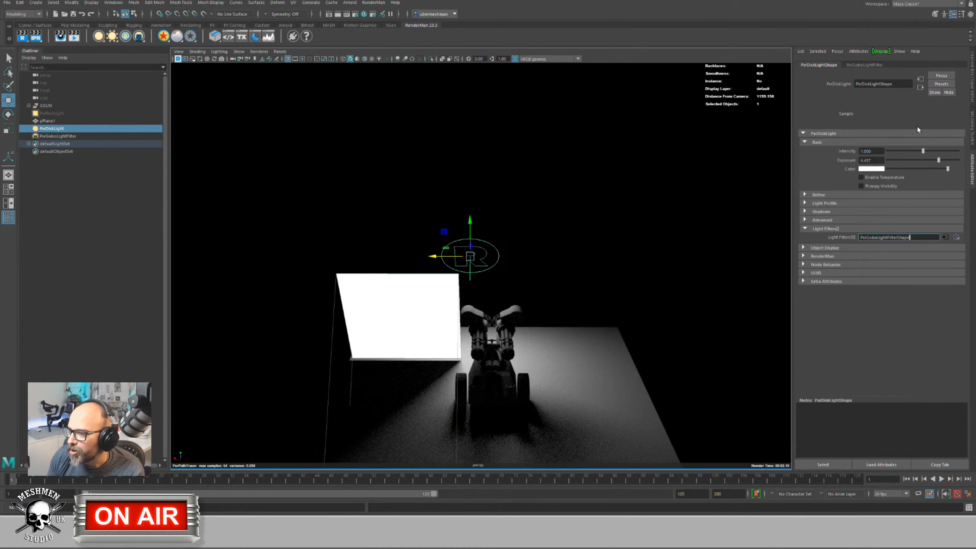
{"action": "left_click", "coordinate": [899, 238]}
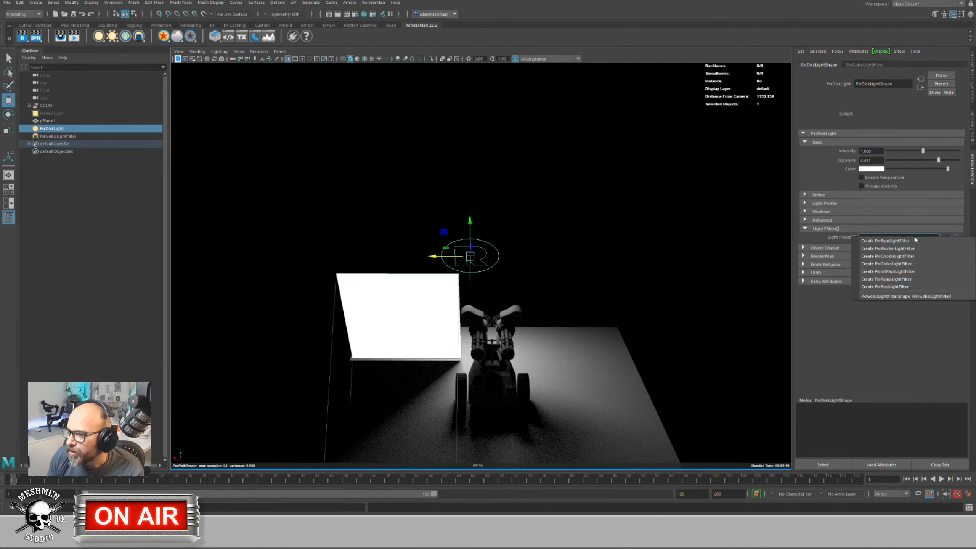
{"action": "left_click", "coordinate": [906, 264]}
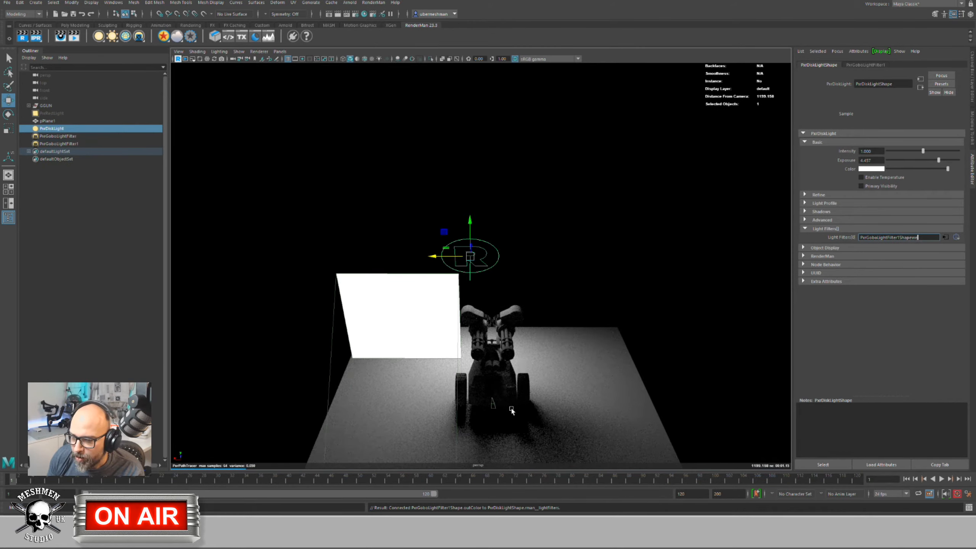
Step: Scale PxrGoboLightFilter1 into a plane and raise it upward beside the first
{"action": "left_click_drag", "start_coordinate": [509, 391], "coordinate": [467, 419], "text": "alt"}
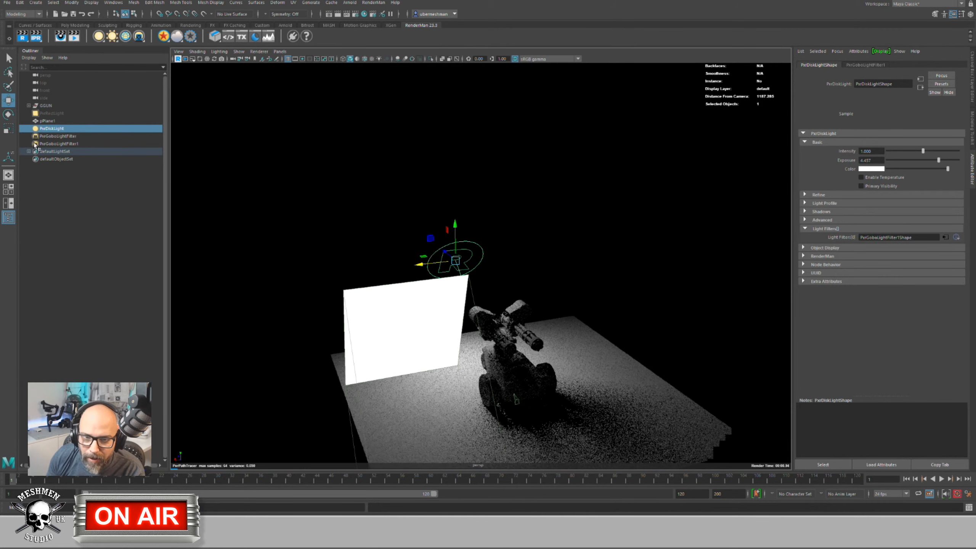
{"action": "left_click", "coordinate": [65, 144]}
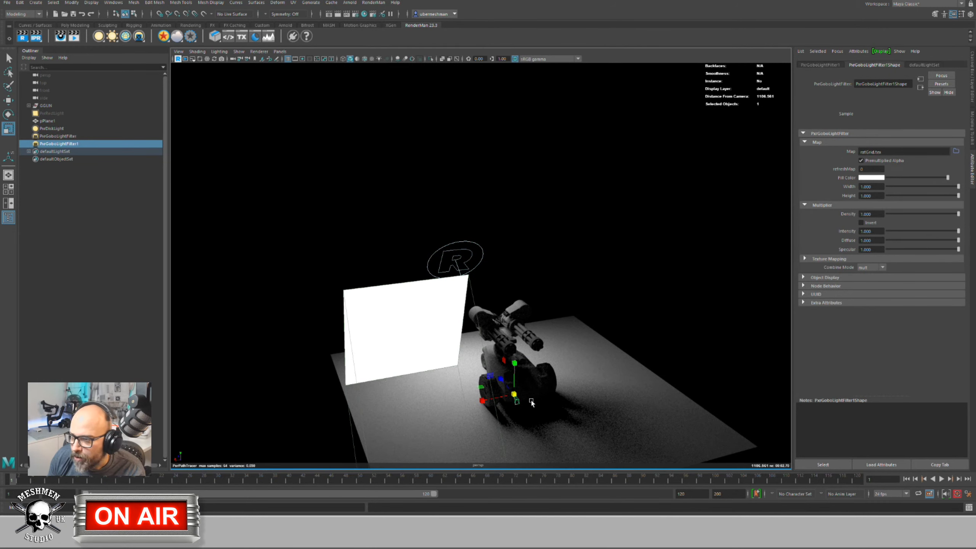
{"action": "left_click_drag", "start_coordinate": [515, 398], "coordinate": [421, 374]}
{"action": "key", "text": "w"}
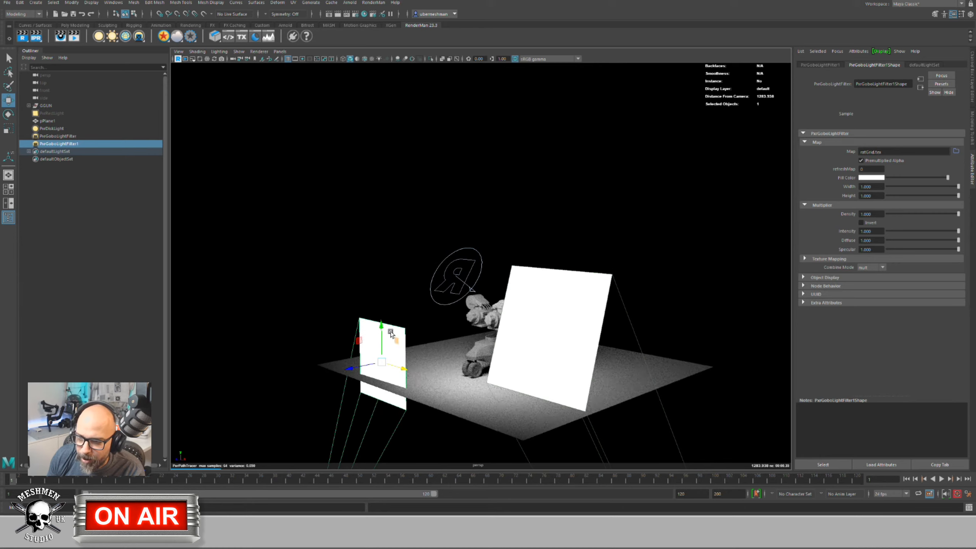
{"action": "left_click_drag", "start_coordinate": [398, 361], "coordinate": [468, 240]}
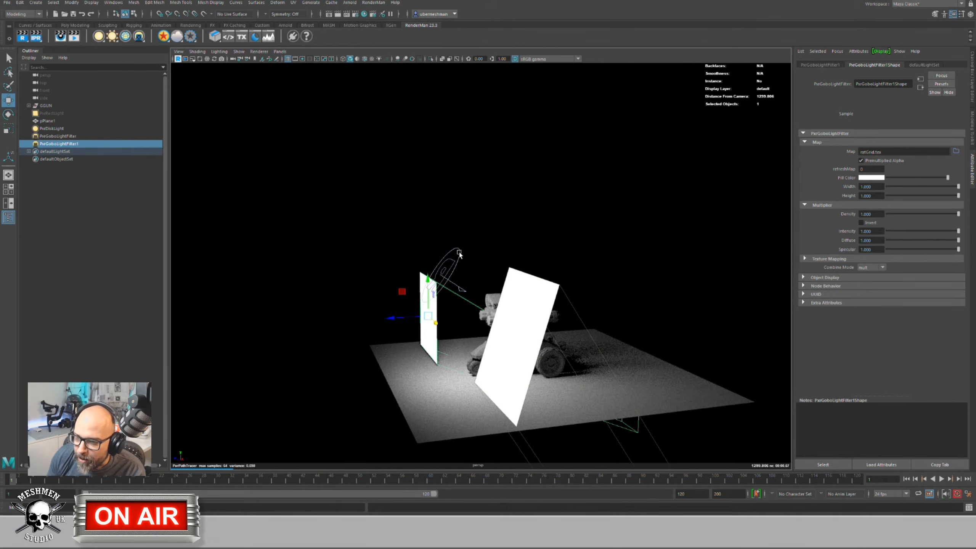
Step: Reselect the disk light and bring up options for its light filter connection
{"action": "left_click", "coordinate": [461, 255]}
{"action": "left_click", "coordinate": [459, 257]}
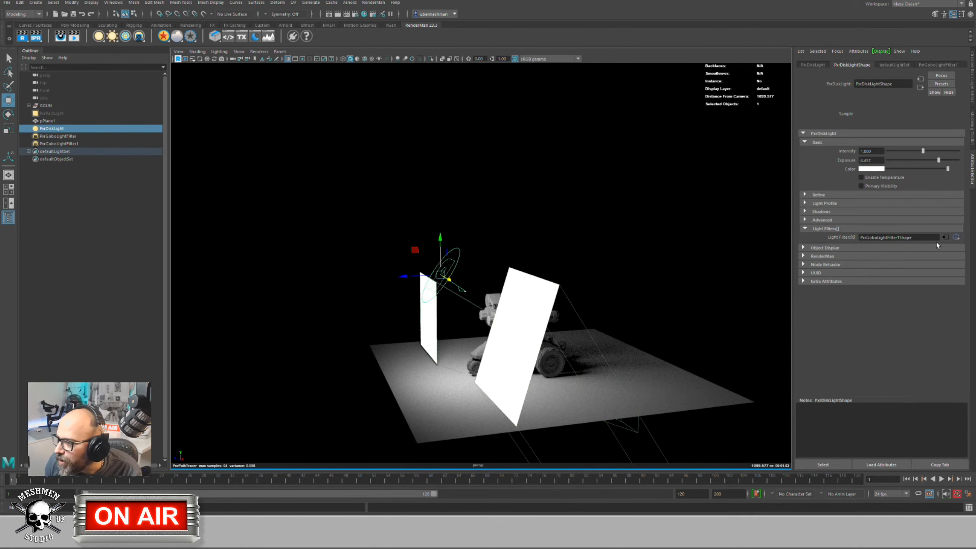
{"action": "right_click", "coordinate": [839, 236]}
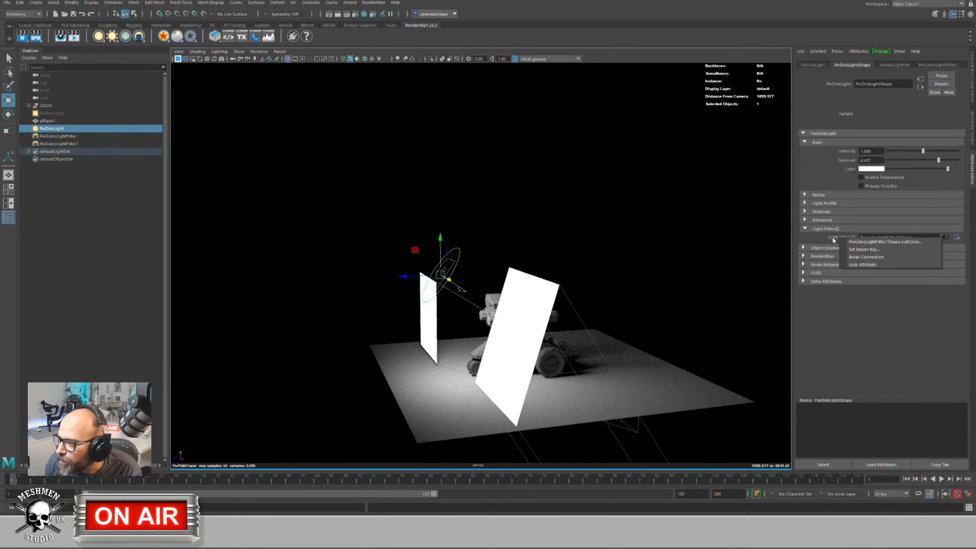
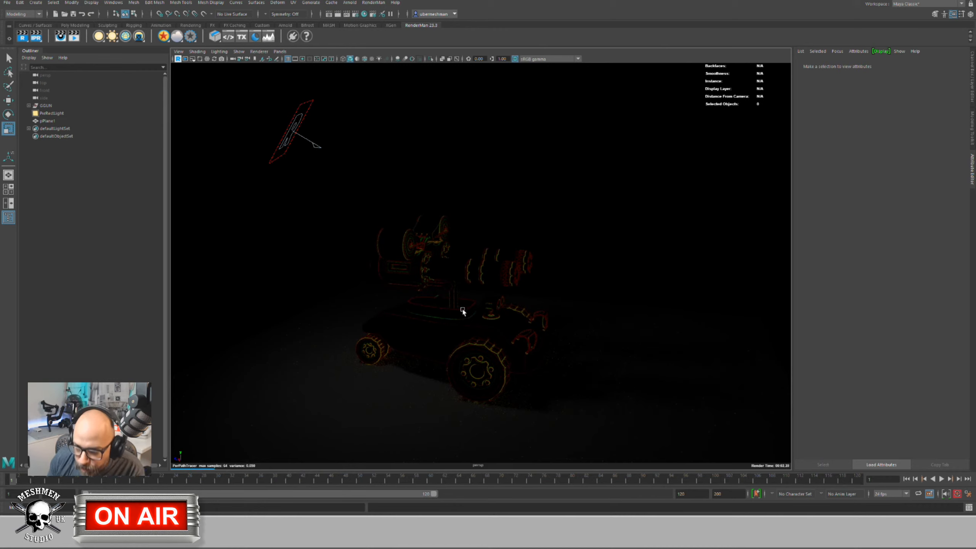
Step: Select the turret, enable Selection Highlighting from the viewport Show menu, then deselect
{"action": "left_click_drag", "start_coordinate": [332, 193], "coordinate": [588, 415]}
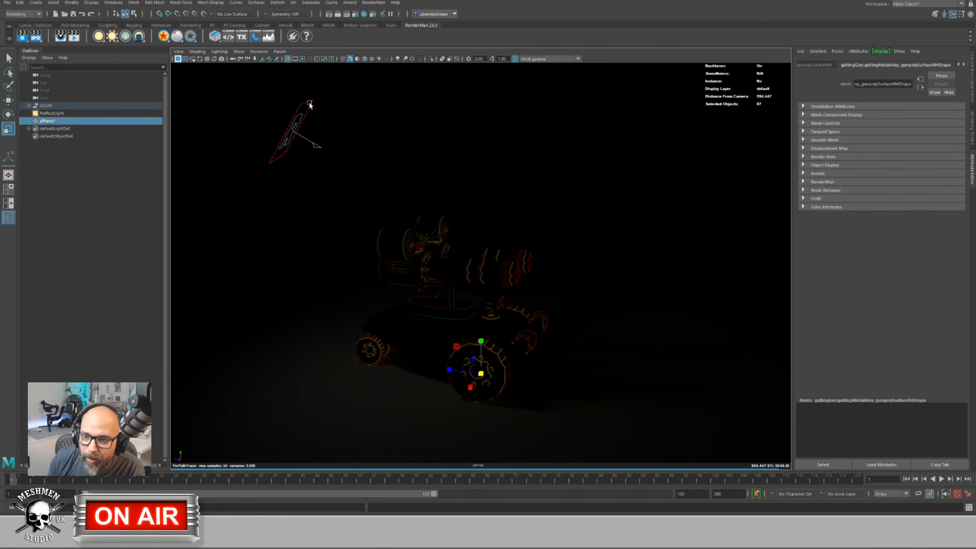
{"action": "left_click", "coordinate": [203, 51]}
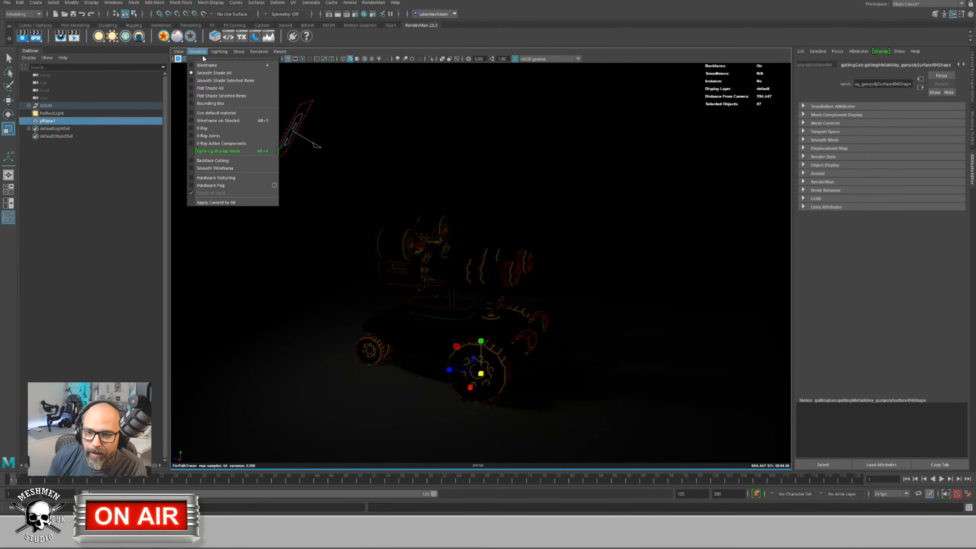
{"action": "mouse_move", "coordinate": [220, 54]}
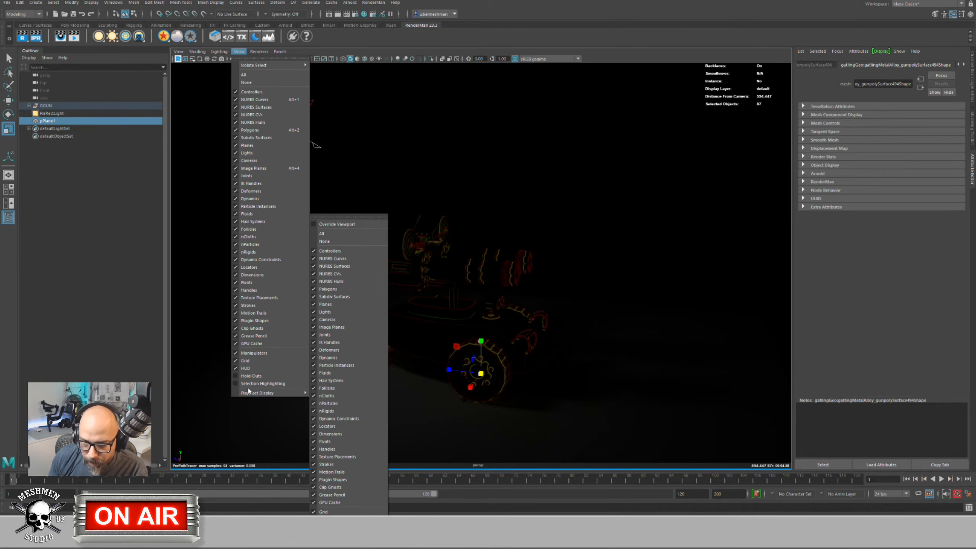
{"action": "left_click", "coordinate": [249, 383]}
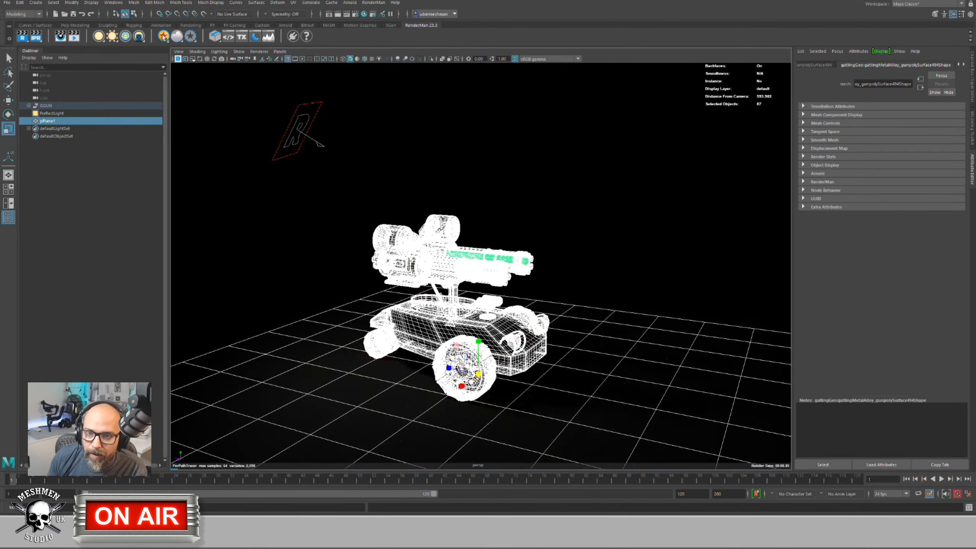
{"action": "left_click", "coordinate": [303, 246]}
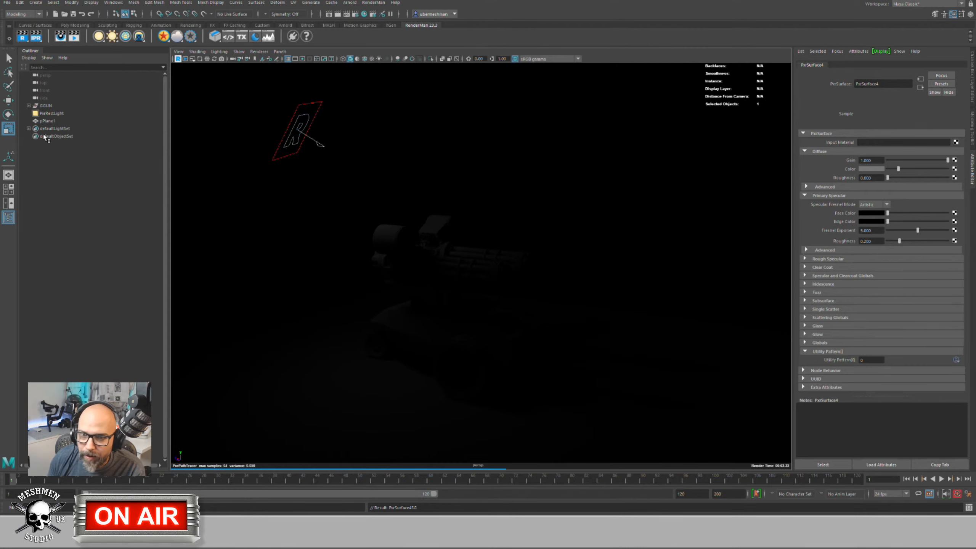
Step: Raise the PxrRectLight's Exposure to about 8.4, then reselect the light
{"action": "left_click", "coordinate": [45, 113]}
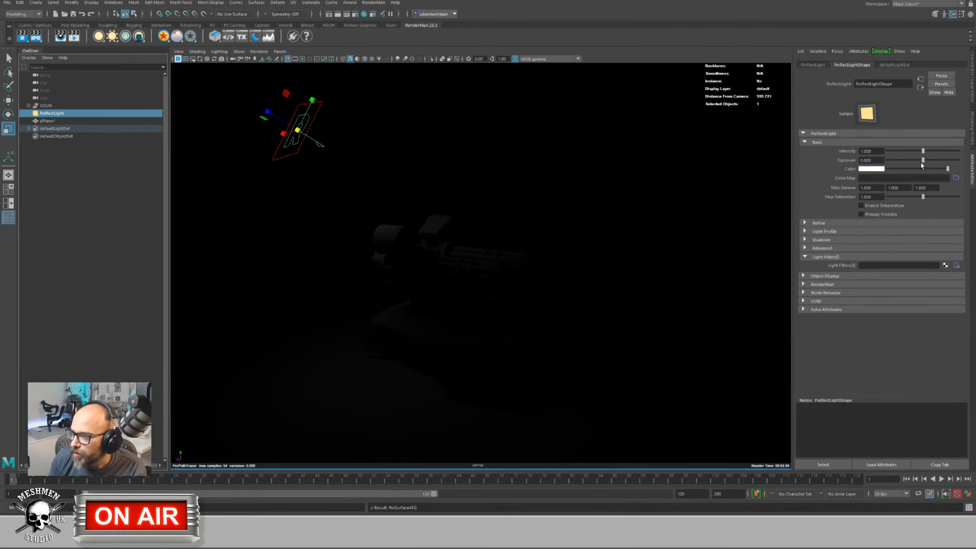
{"action": "left_click_drag", "start_coordinate": [921, 164], "coordinate": [952, 161]}
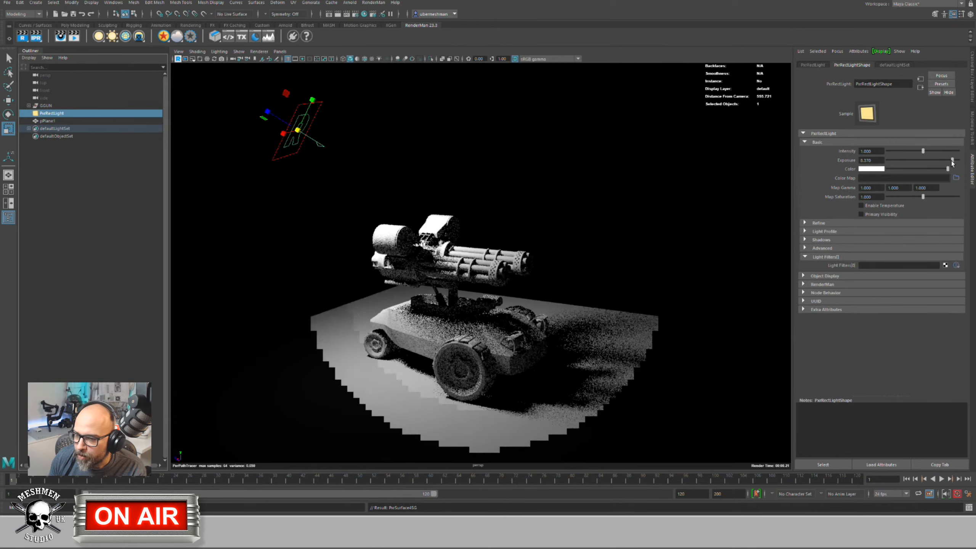
{"action": "left_click", "coordinate": [423, 162]}
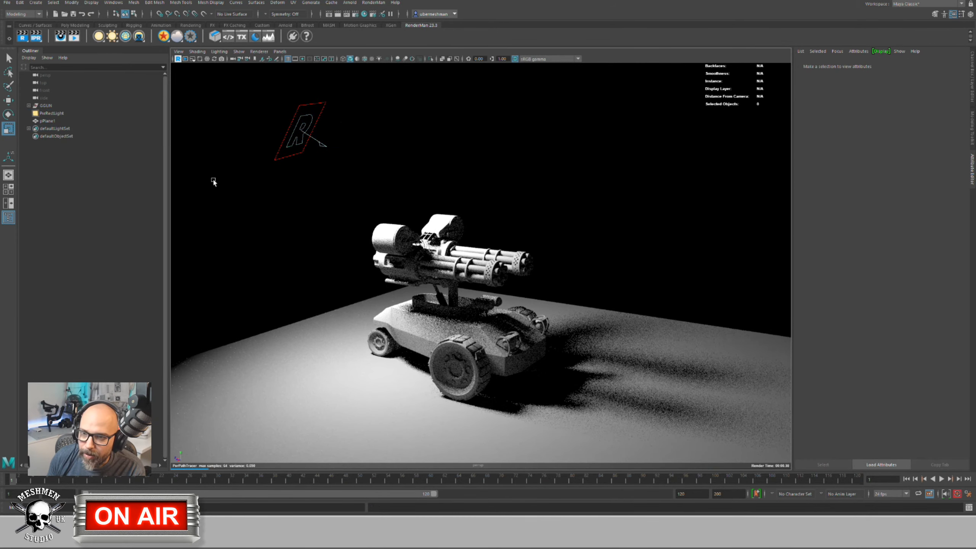
{"action": "left_click", "coordinate": [300, 154]}
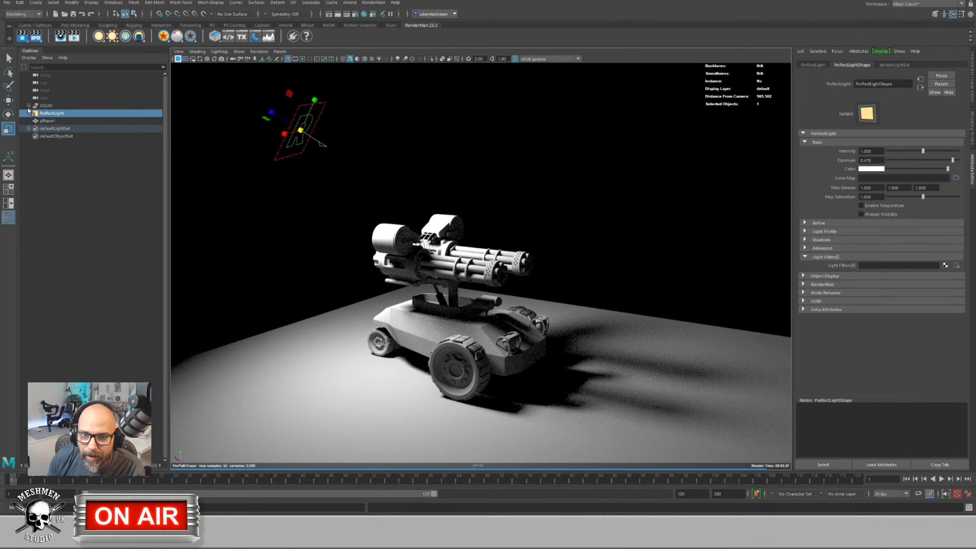
Step: Create a PxrGoboLightFilter in the rect light's Light Filters slot and select it
{"action": "right_click", "coordinate": [875, 268]}
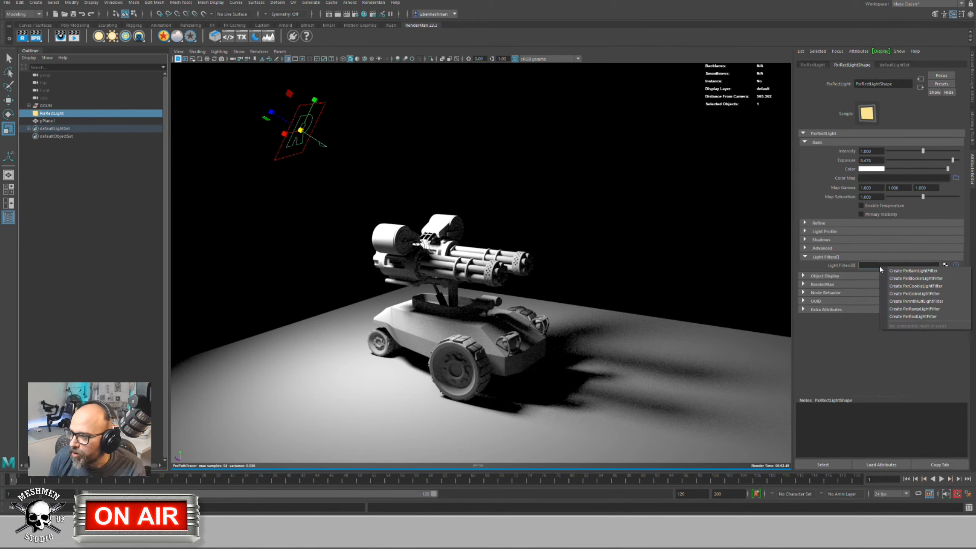
{"action": "left_click", "coordinate": [910, 293]}
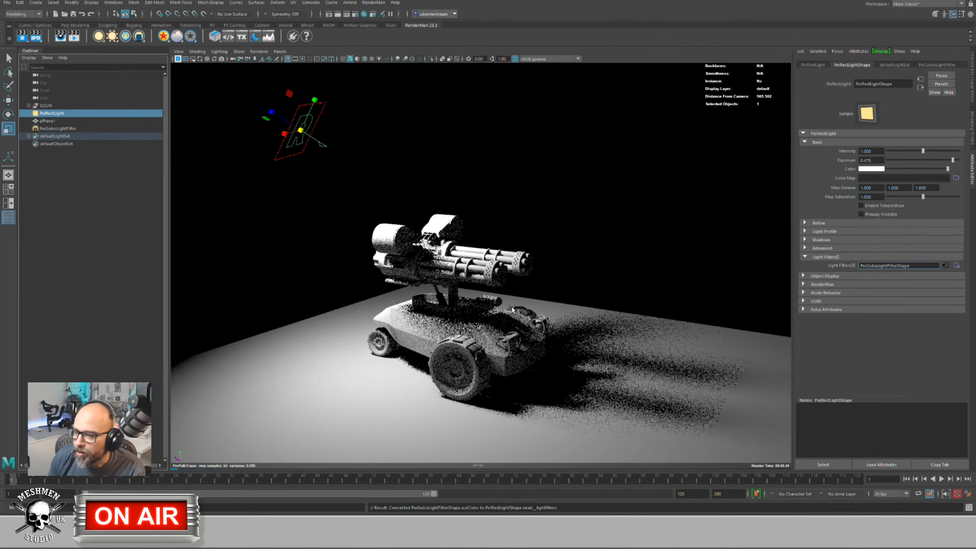
{"action": "left_click", "coordinate": [67, 128]}
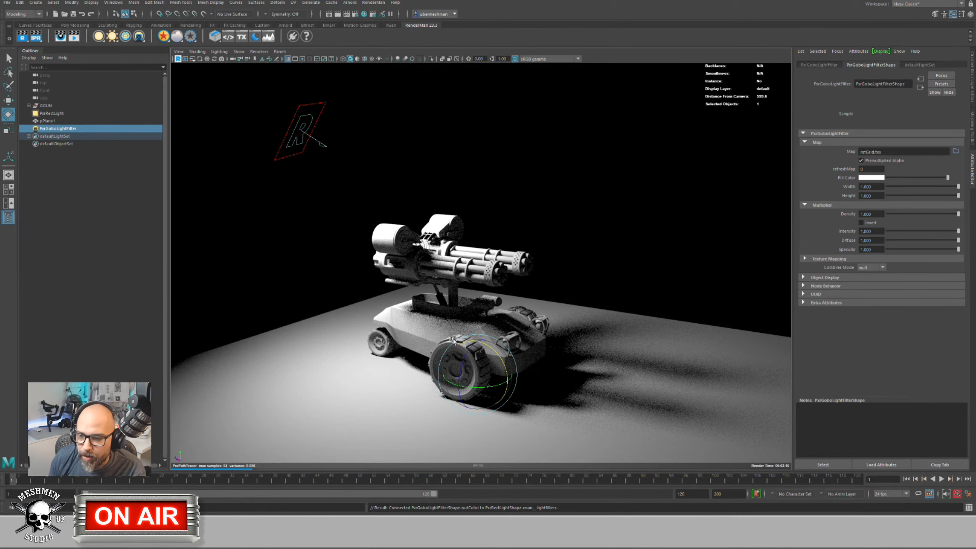
Step: Enlarge the gobo plane and stand it upright beside the turret
{"action": "left_click_drag", "start_coordinate": [477, 374], "coordinate": [510, 365]}
{"action": "key", "text": "w"}
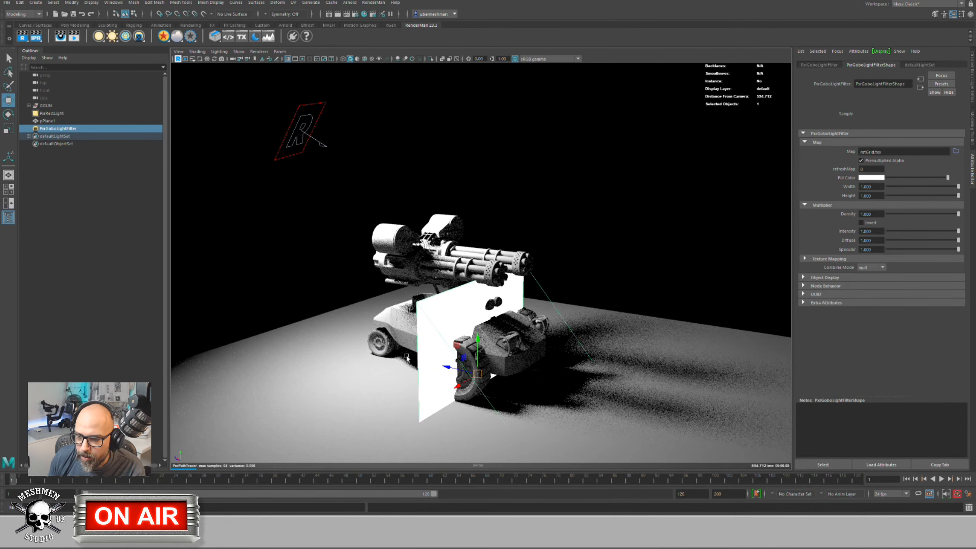
{"action": "left_click_drag", "start_coordinate": [438, 369], "coordinate": [338, 370]}
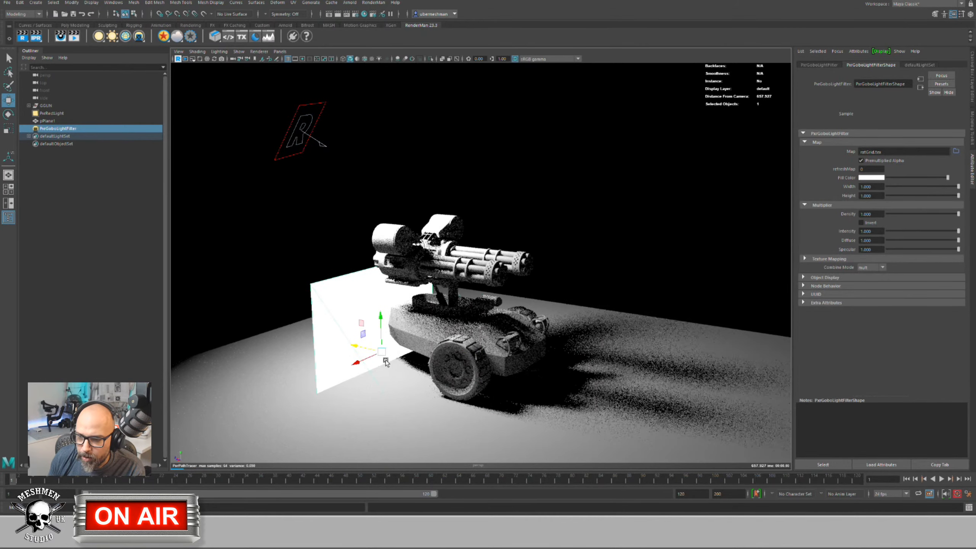
{"action": "mouse_move", "coordinate": [442, 366]}
{"action": "left_mouse_down", "text": "alt"}
{"action": "mouse_move", "coordinate": [468, 363]}
{"action": "mouse_move", "coordinate": [427, 371]}
{"action": "left_mouse_up", "text": "alt"}
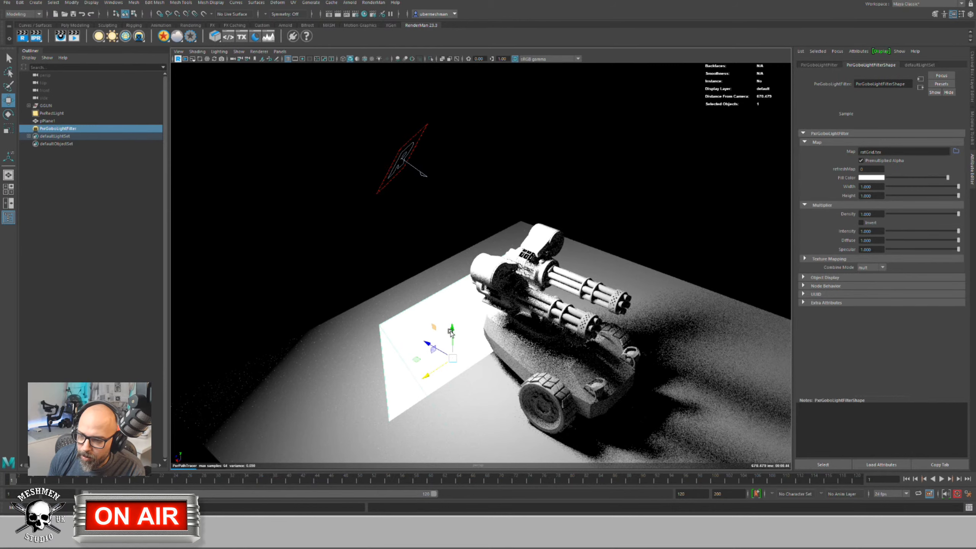
{"action": "middle_click_drag", "start_coordinate": [451, 284], "coordinate": [499, 271]}
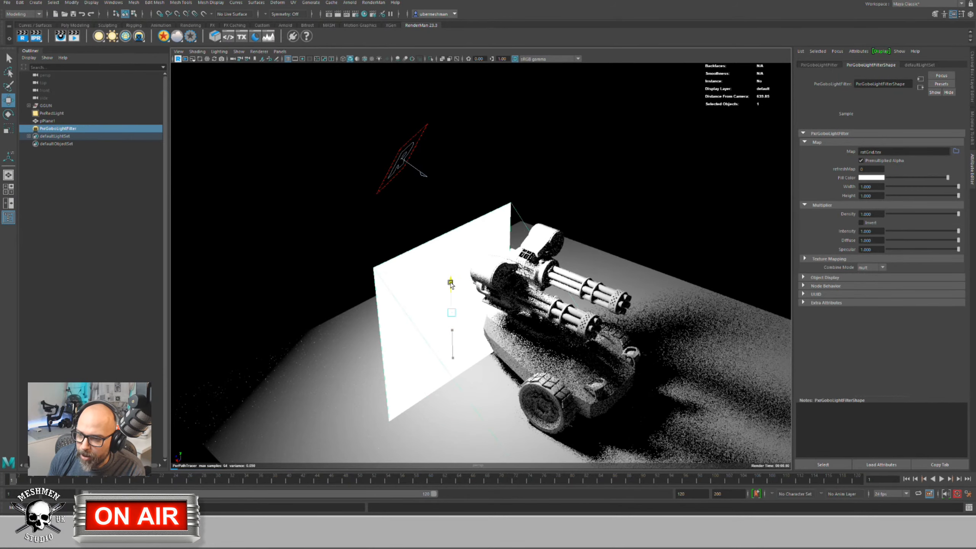
{"action": "left_click_drag", "start_coordinate": [568, 259], "coordinate": [418, 281], "text": "alt"}
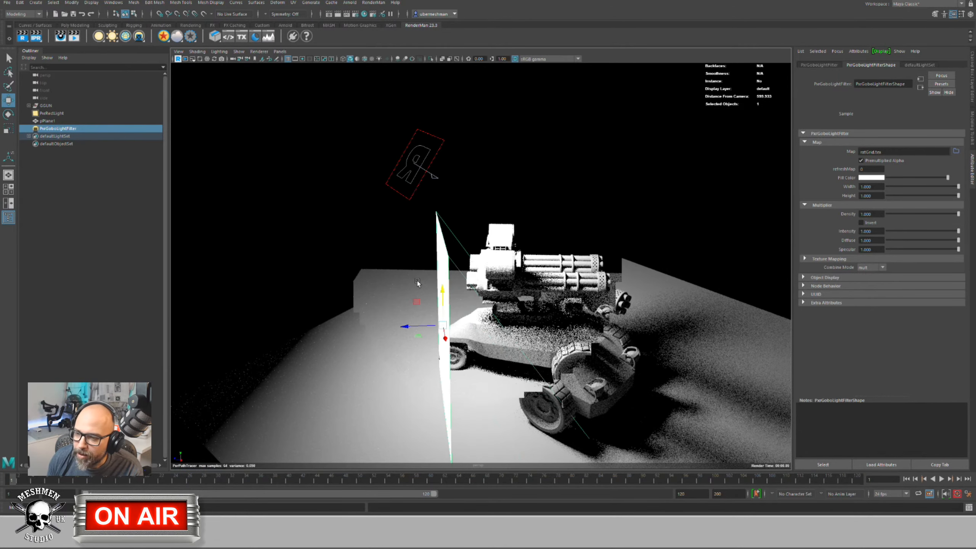
{"action": "left_click", "coordinate": [51, 113]}
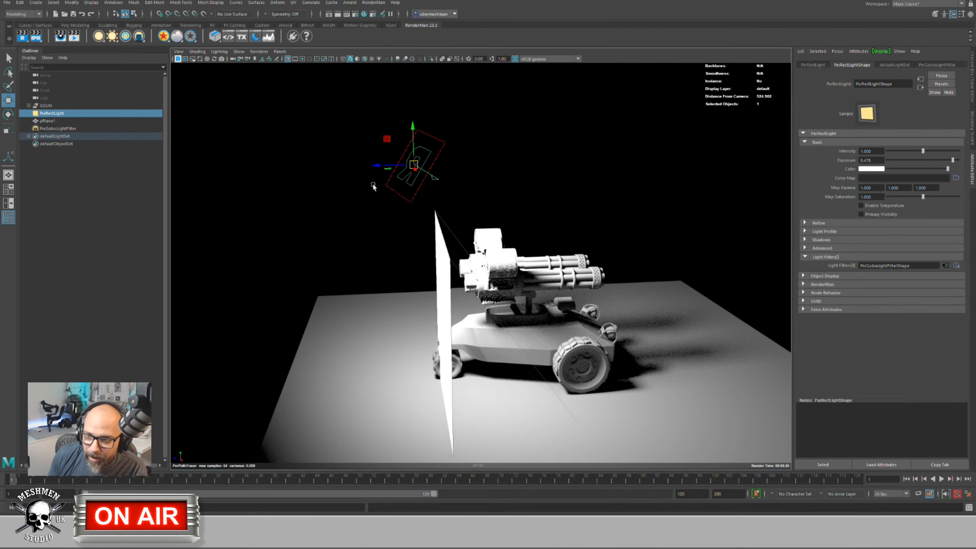
Step: Try gobo Density 0 then 0.3, premultiplied alpha off and grey fill, then delete the filter
{"action": "left_click_drag", "start_coordinate": [375, 183], "coordinate": [396, 243], "text": "alt"}
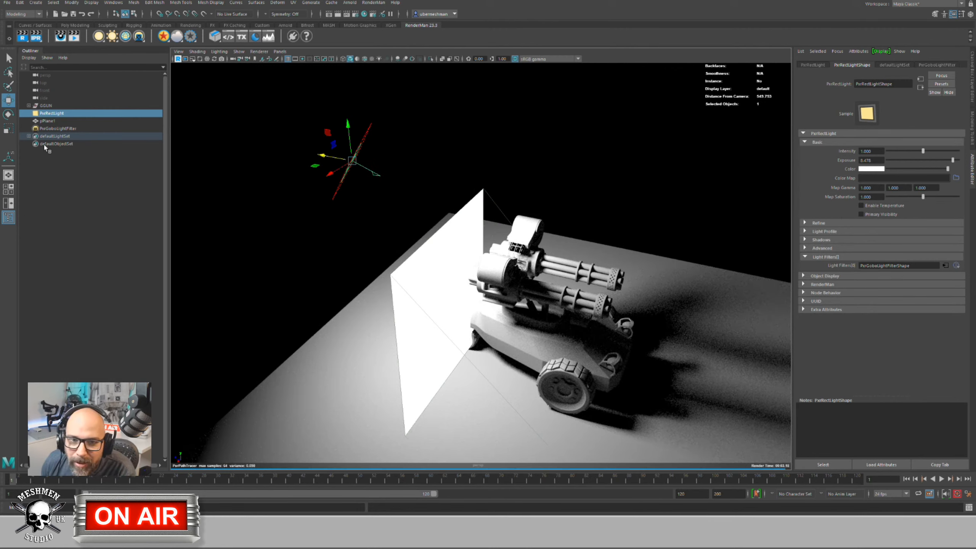
{"action": "left_click", "coordinate": [55, 128]}
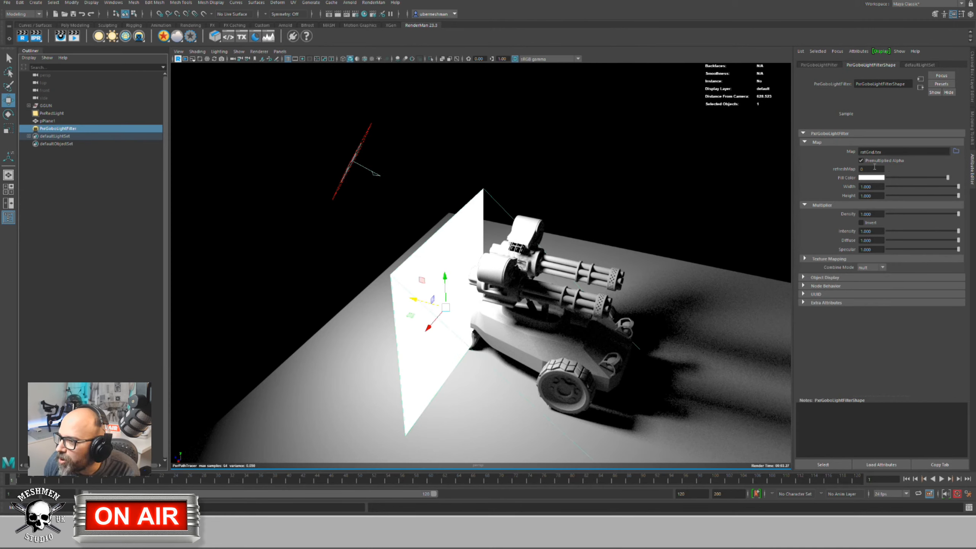
{"action": "left_click_drag", "start_coordinate": [959, 214], "coordinate": [868, 214]}
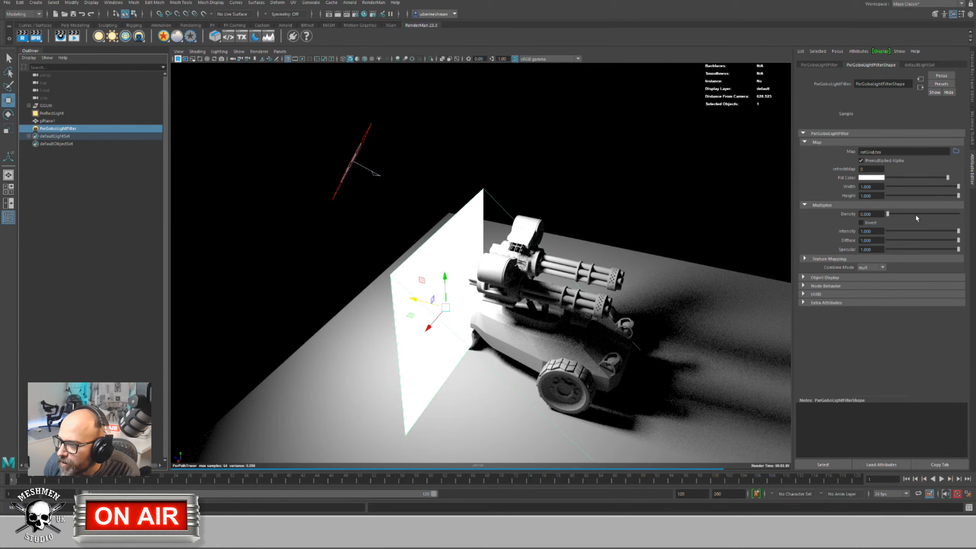
{"action": "left_click_drag", "start_coordinate": [889, 214], "coordinate": [909, 213]}
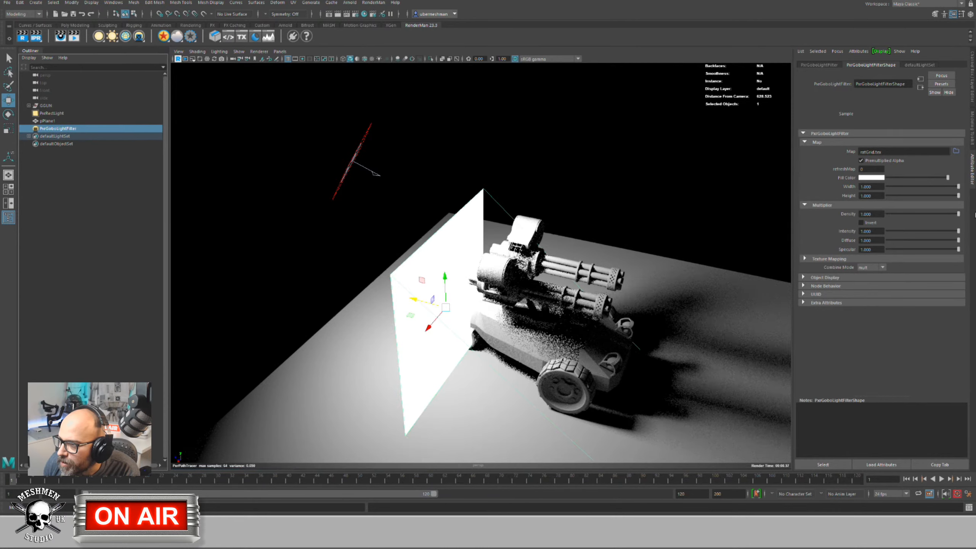
{"action": "left_click", "coordinate": [861, 161]}
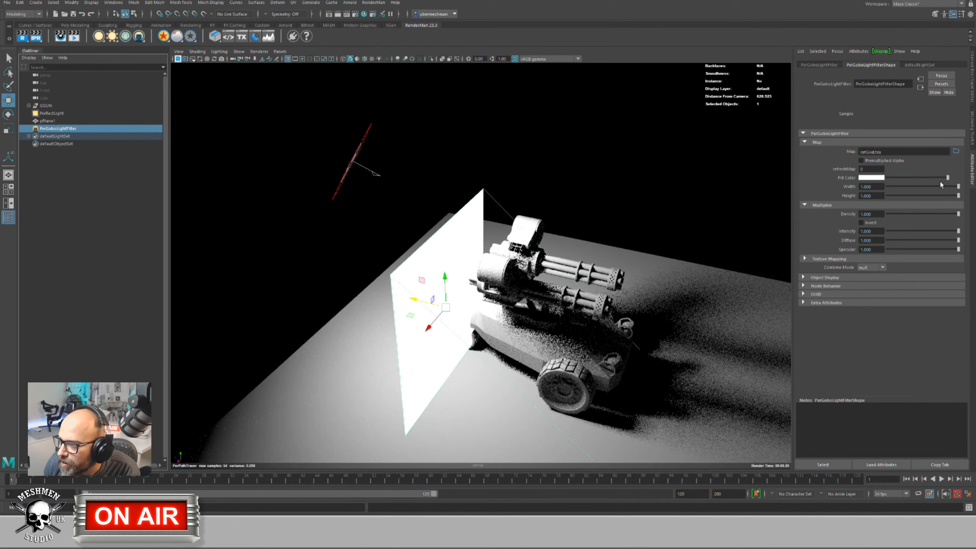
{"action": "left_click_drag", "start_coordinate": [917, 179], "coordinate": [948, 177]}
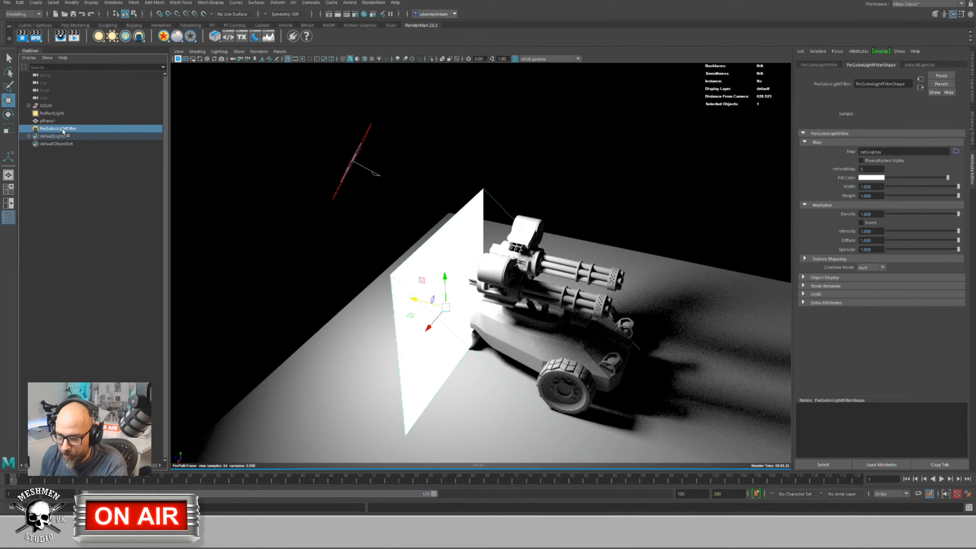
{"action": "key", "text": "Delete"}
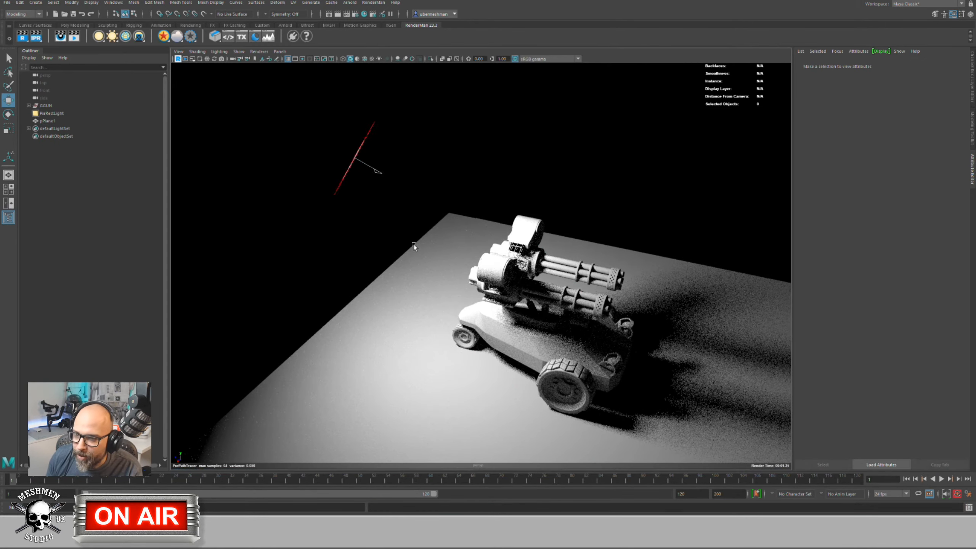
{"action": "left_click_drag", "start_coordinate": [361, 168], "coordinate": [400, 156], "text": "alt"}
Step: Replace the rect light with a new PxrDiskLight
{"action": "left_click", "coordinate": [350, 208]}
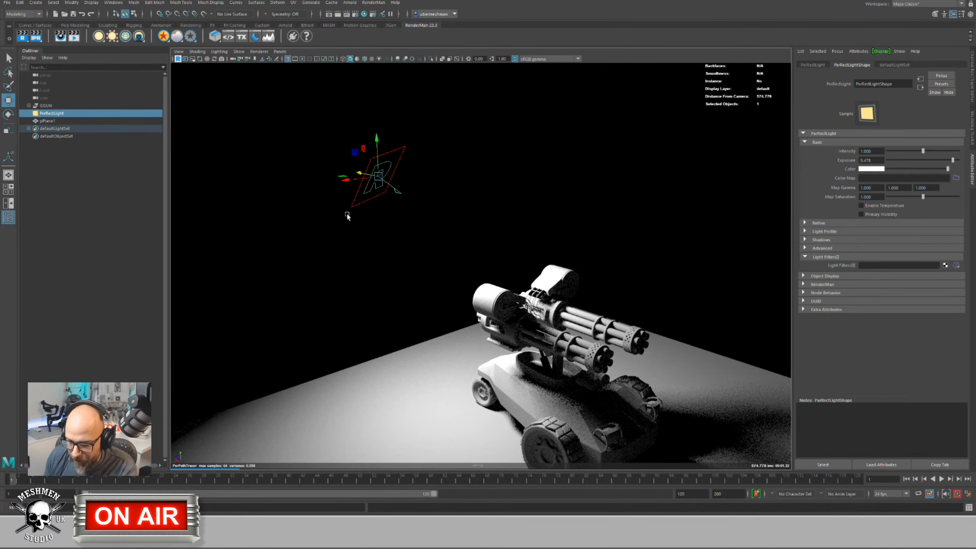
{"action": "key", "text": "Delete"}
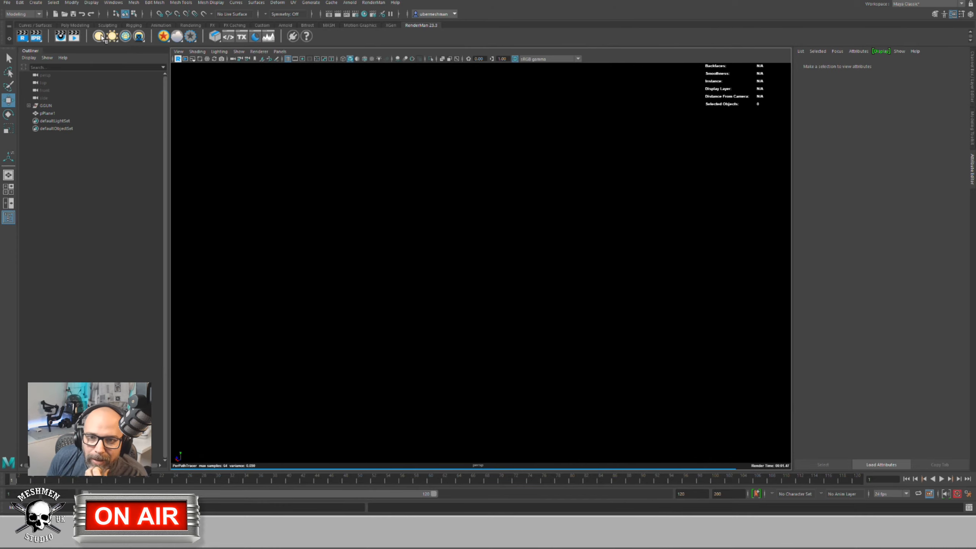
{"action": "left_click", "coordinate": [100, 37]}
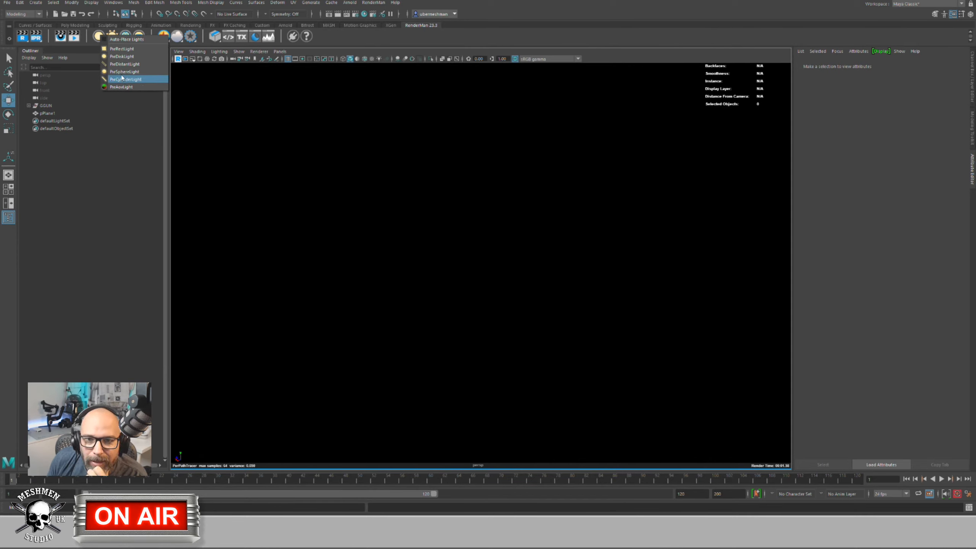
{"action": "left_click", "coordinate": [122, 56]}
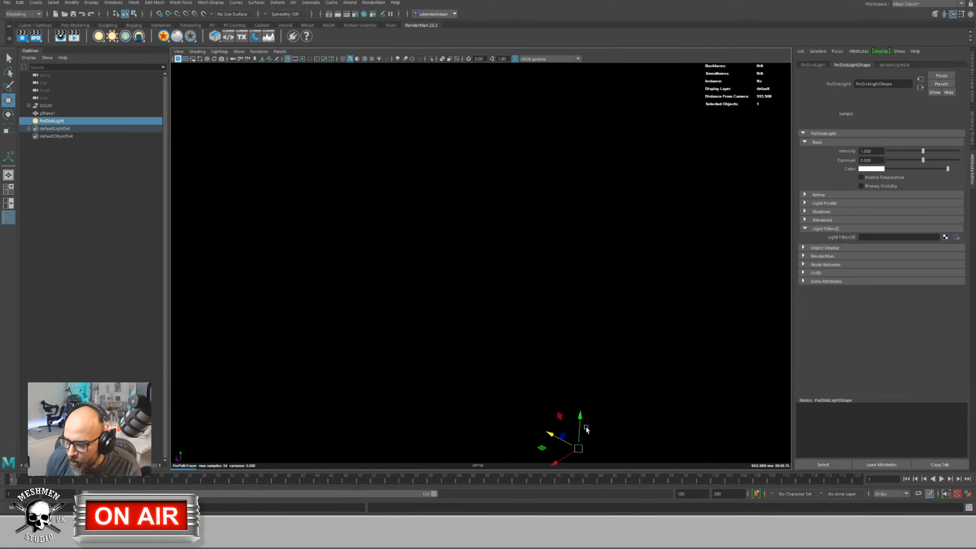
Step: Scale the disk light into a large circle and set its Exposure to 8
{"action": "key", "text": "e"}
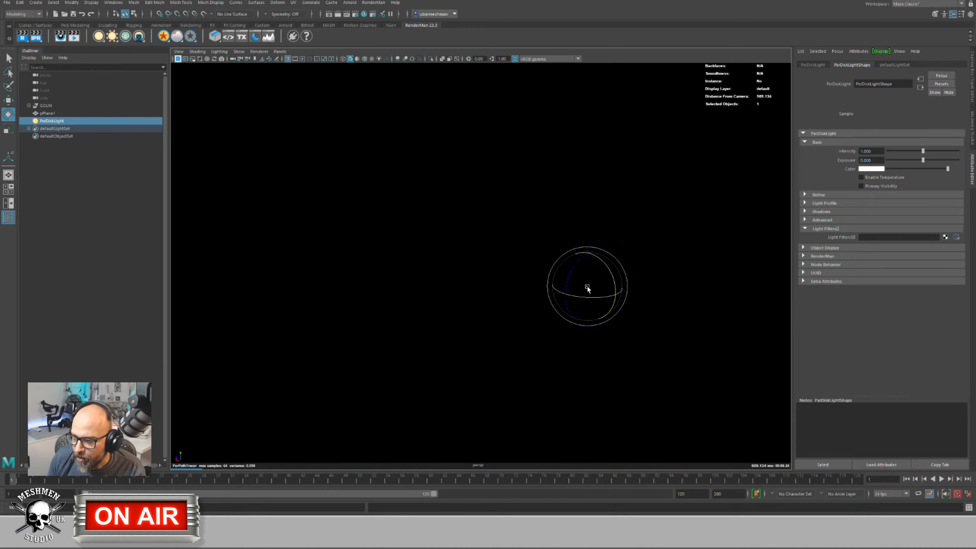
{"action": "key", "text": "r"}
{"action": "left_click_drag", "start_coordinate": [594, 286], "coordinate": [689, 262]}
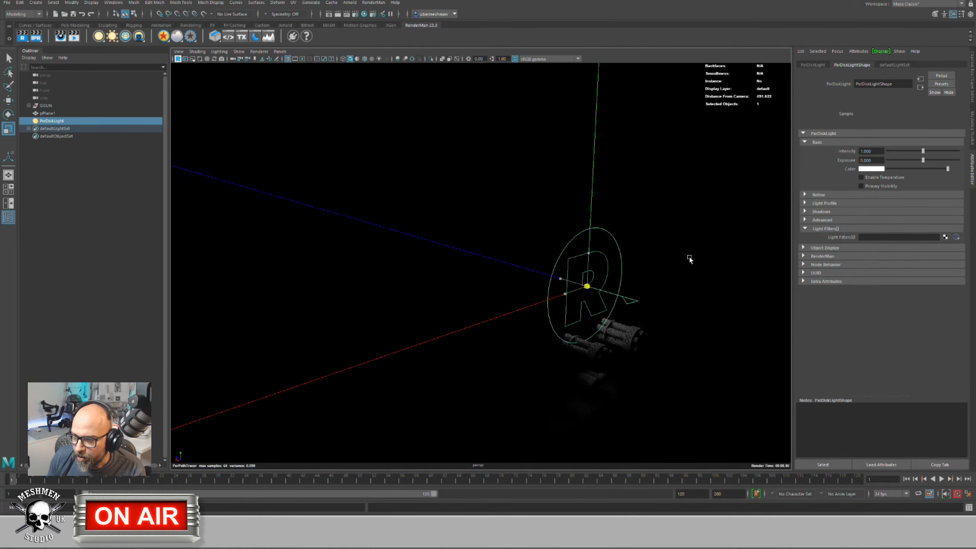
{"action": "key", "text": "w"}
{"action": "left_click_drag", "start_coordinate": [426, 240], "coordinate": [461, 244], "text": "alt"}
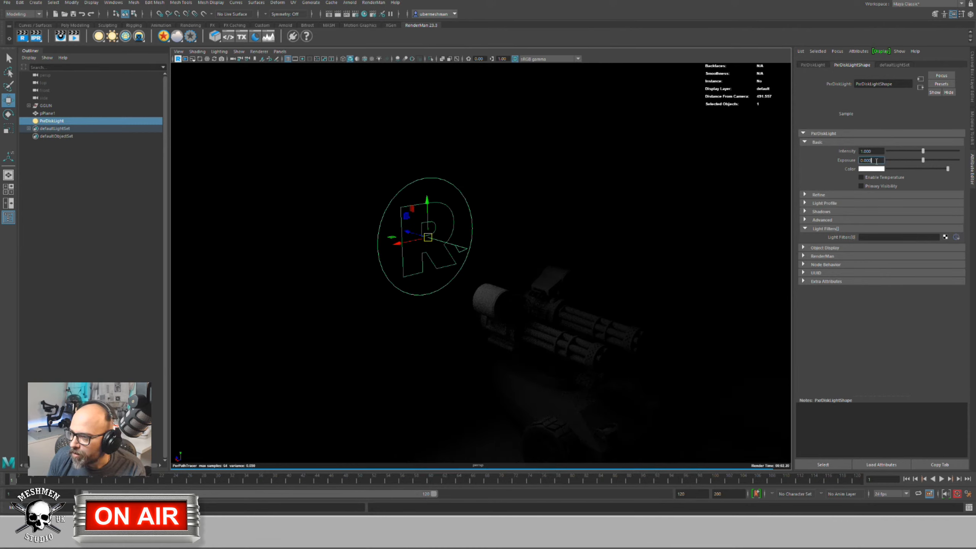
{"action": "type", "text": "8"}
{"action": "key", "text": "Return"}
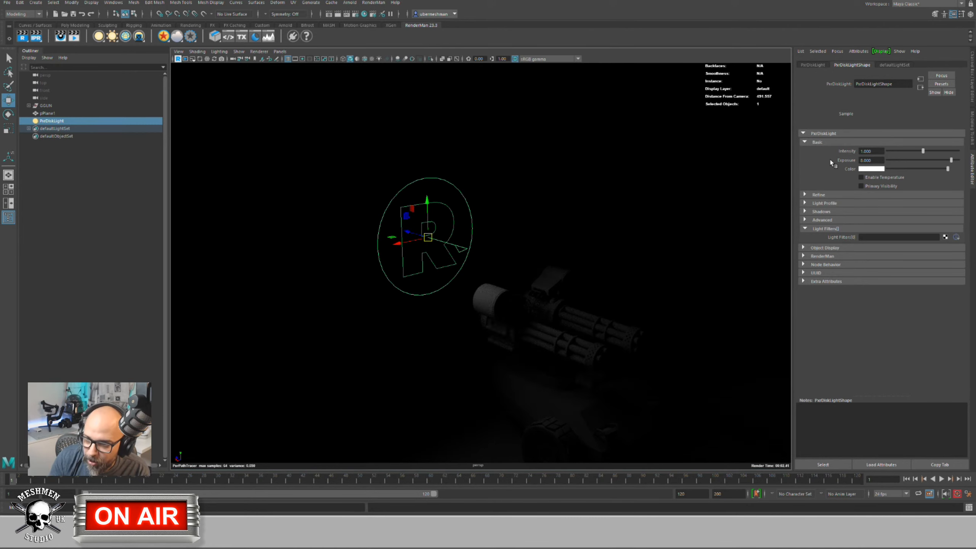
{"action": "left_click_drag", "start_coordinate": [472, 294], "coordinate": [361, 231], "text": "alt"}
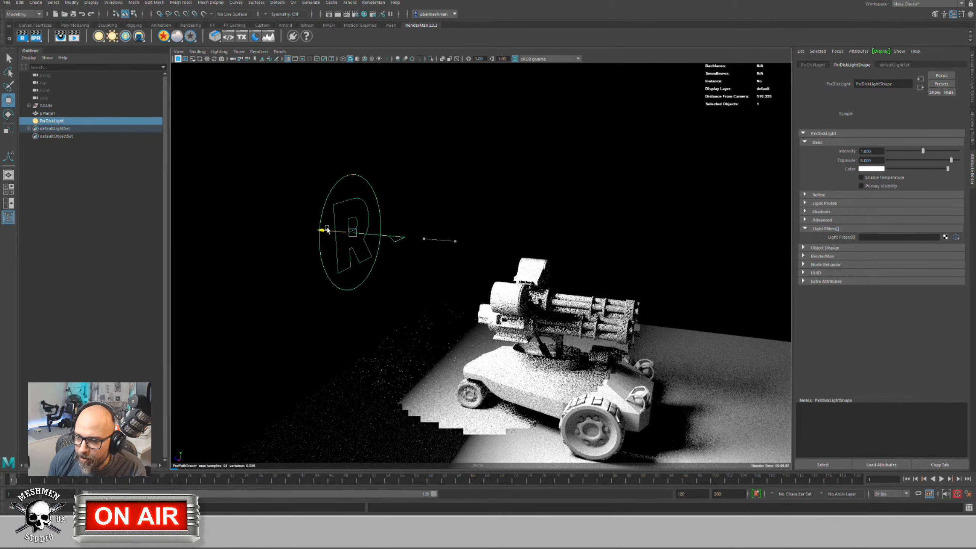
Step: Attach a PxrGoboLightFilter to the disk light and enlarge it into a plane by the gun
{"action": "left_click", "coordinate": [869, 237]}
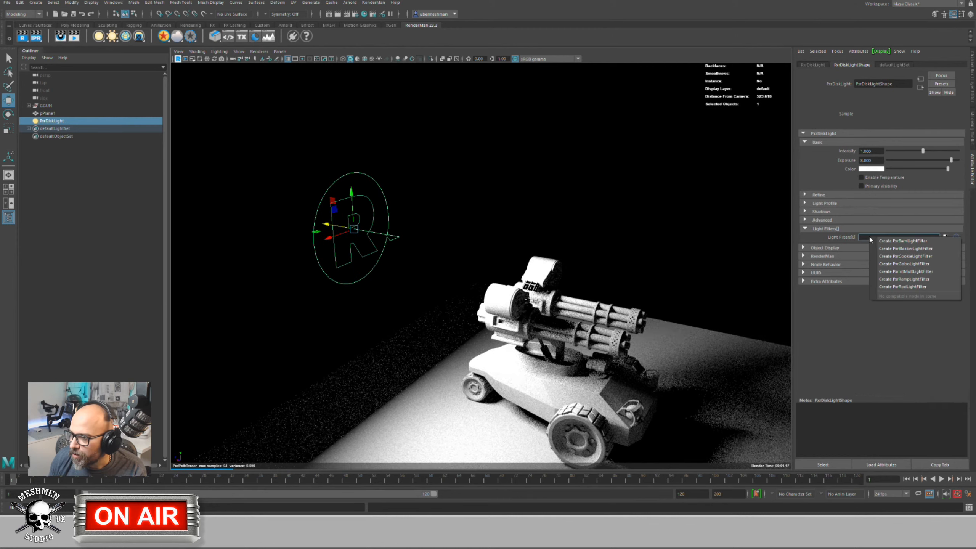
{"action": "left_click", "coordinate": [904, 265]}
{"action": "left_click", "coordinate": [68, 128]}
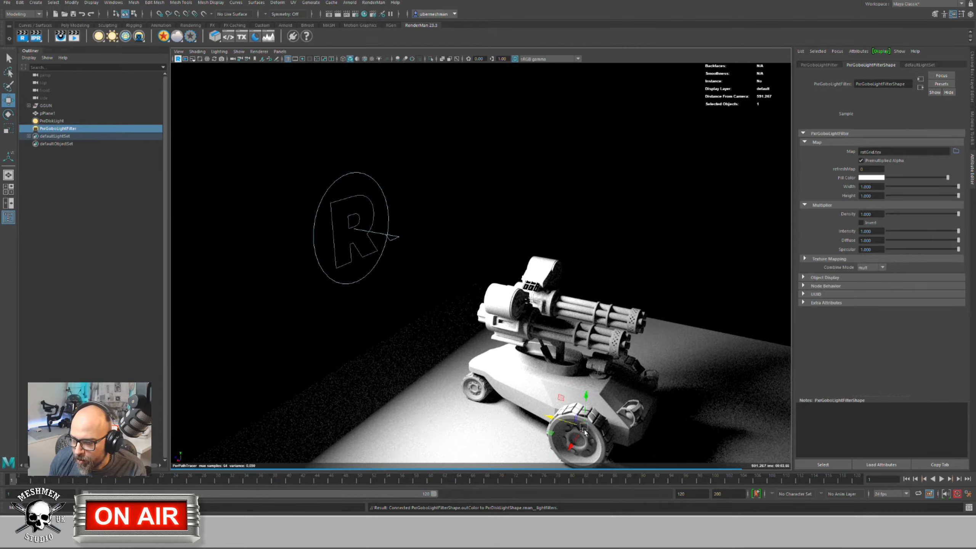
{"action": "left_click_drag", "start_coordinate": [586, 403], "coordinate": [591, 315]}
{"action": "key", "text": "e"}
{"action": "key", "text": "r"}
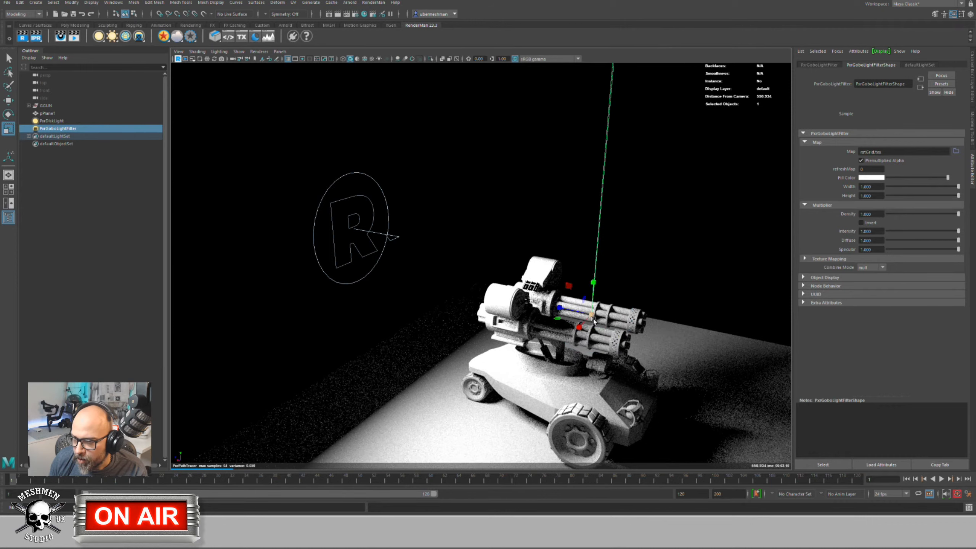
{"action": "left_click_drag", "start_coordinate": [592, 315], "coordinate": [426, 350]}
{"action": "key", "text": "w"}
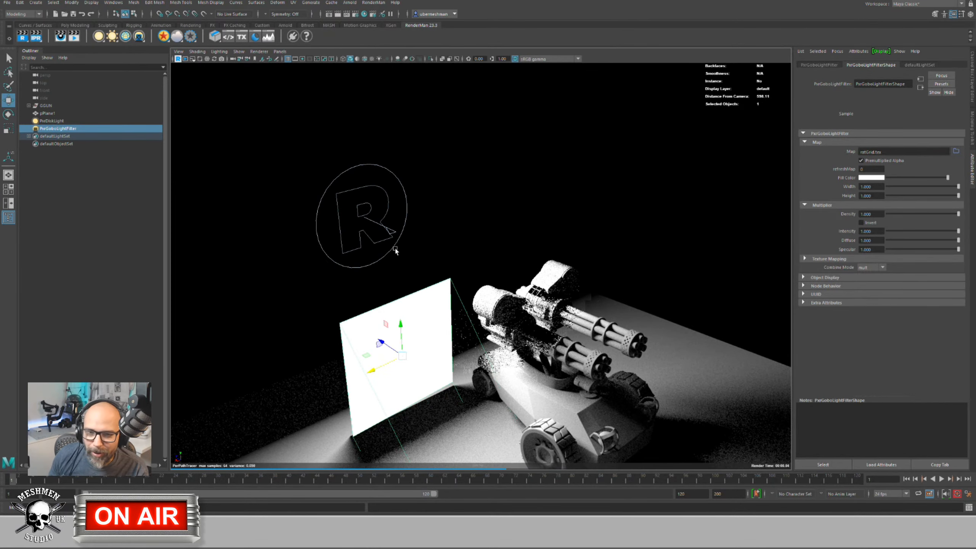
Step: Reselect PxrDiskLight and append a second empty light filter slot
{"action": "scroll", "coordinate": [363, 234], "scroll_direction": "down", "scroll_amount": 1}
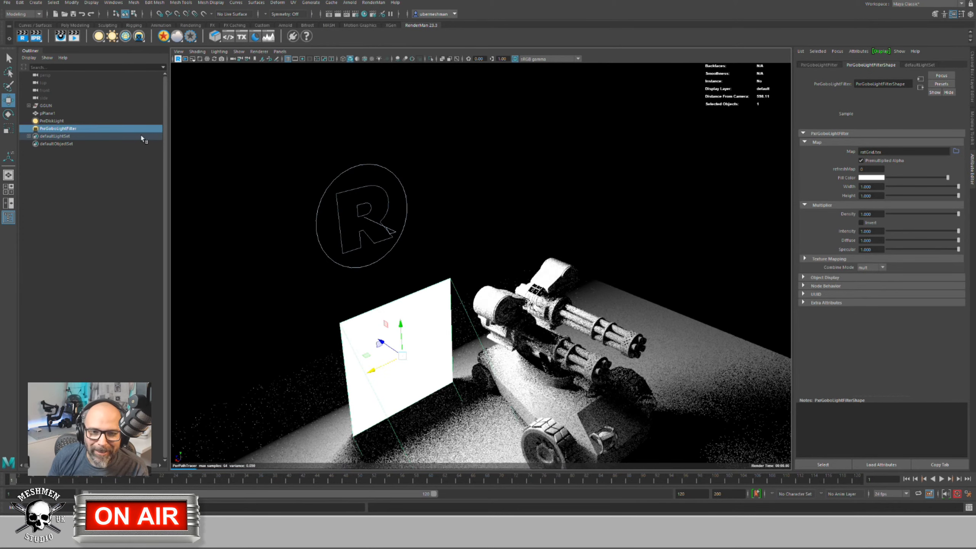
{"action": "left_click", "coordinate": [53, 122]}
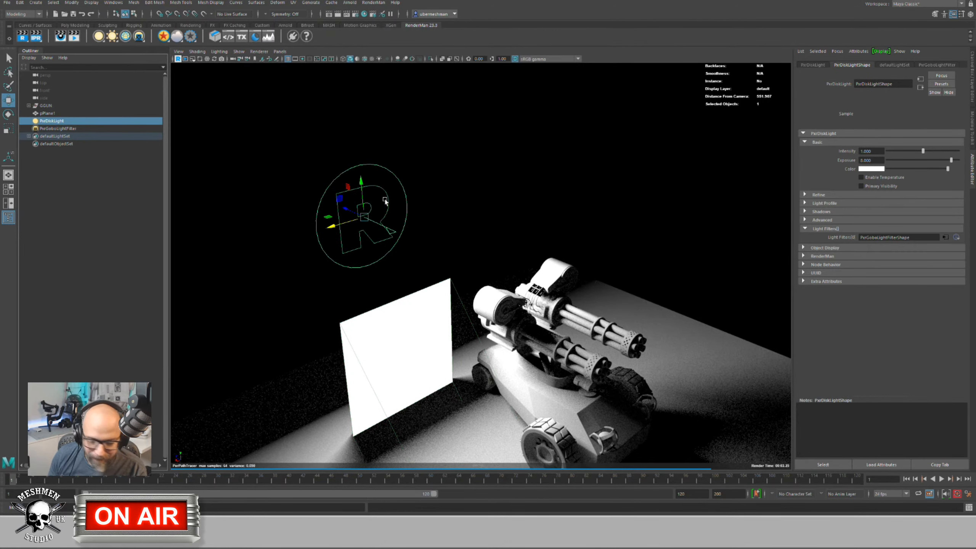
{"action": "left_click", "coordinate": [959, 239]}
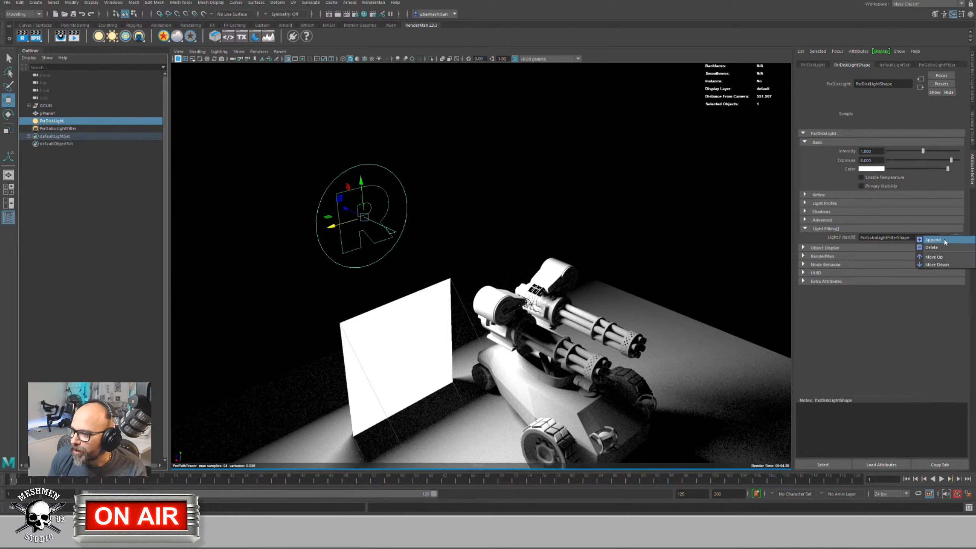
{"action": "left_click", "coordinate": [944, 239]}
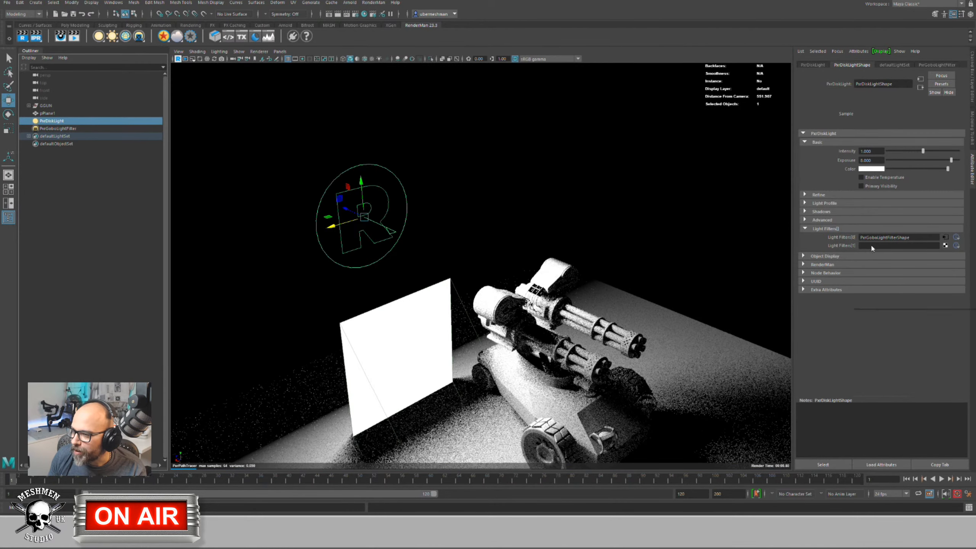
Step: Create a second PxrGoboLightFilter and scale it into a plane behind the gun
{"action": "left_click", "coordinate": [871, 247]}
{"action": "left_click", "coordinate": [894, 275]}
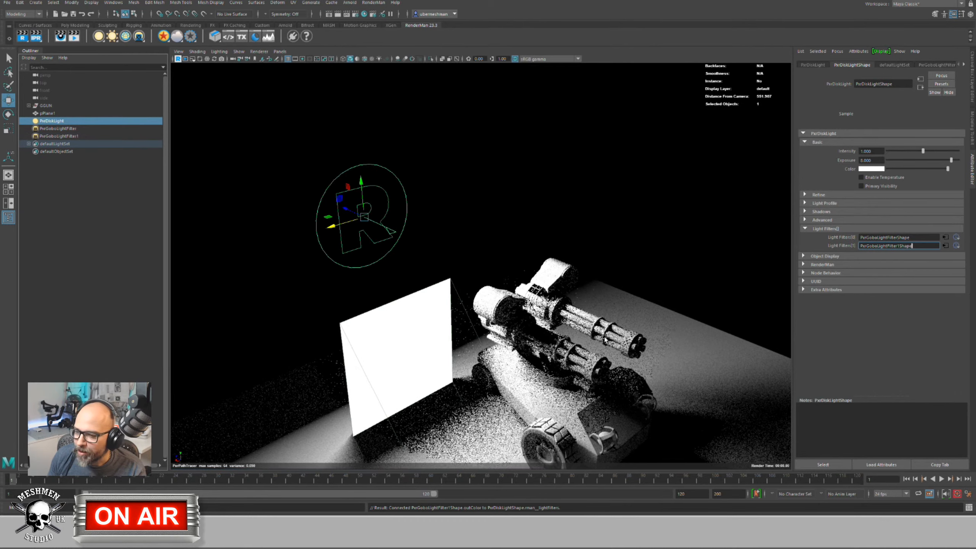
{"action": "left_click", "coordinate": [51, 136]}
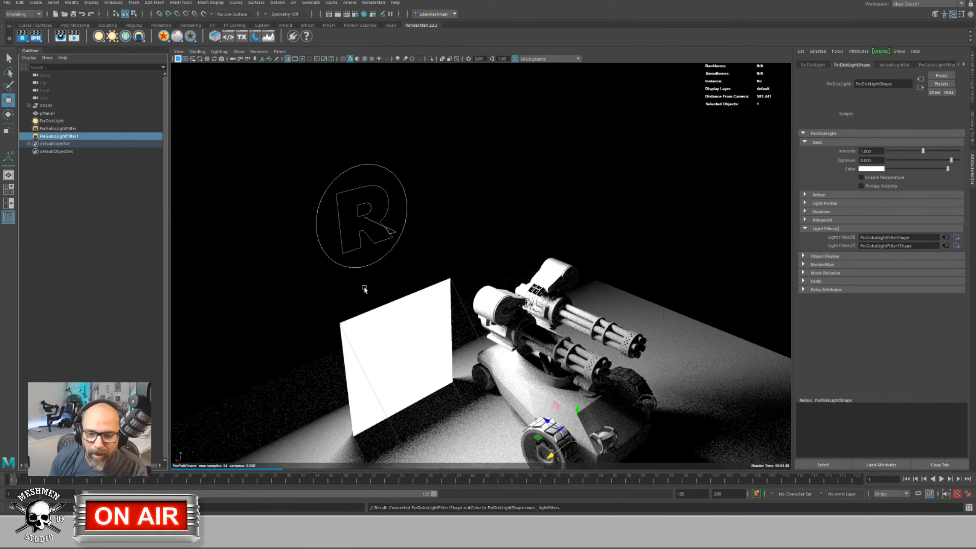
{"action": "left_click_drag", "start_coordinate": [550, 455], "coordinate": [635, 392]}
{"action": "left_click_drag", "start_coordinate": [641, 296], "coordinate": [641, 263]}
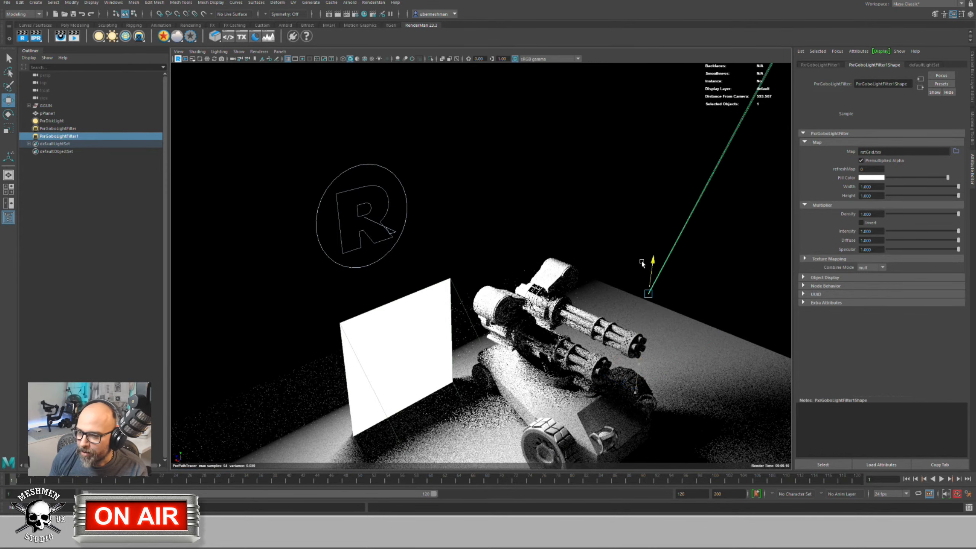
{"action": "key", "text": "e"}
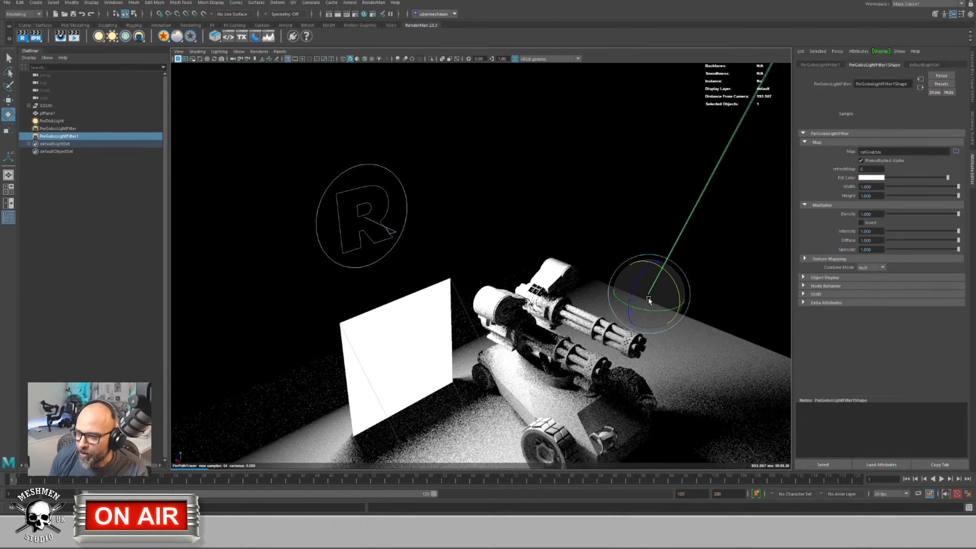
{"action": "key", "text": "r"}
{"action": "left_click_drag", "start_coordinate": [655, 293], "coordinate": [751, 261]}
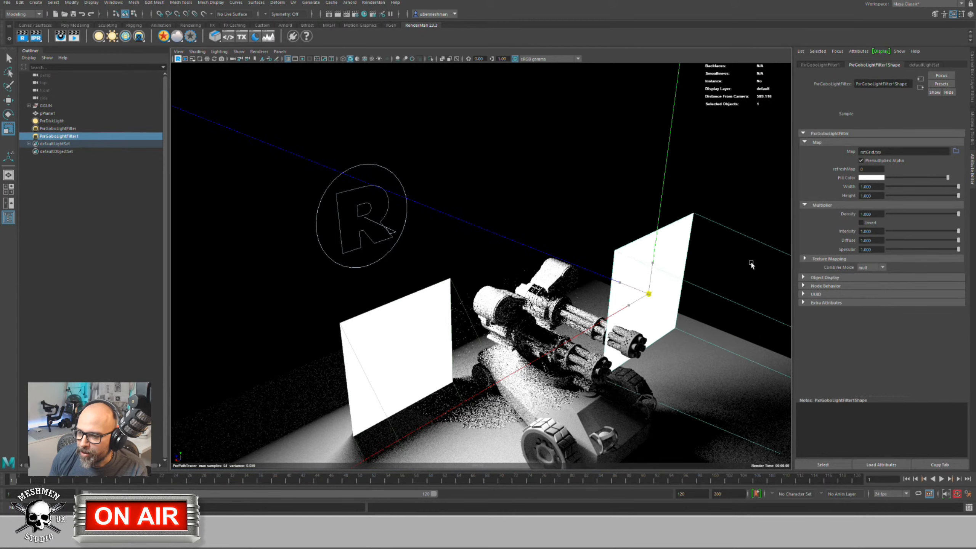
{"action": "key", "text": "w"}
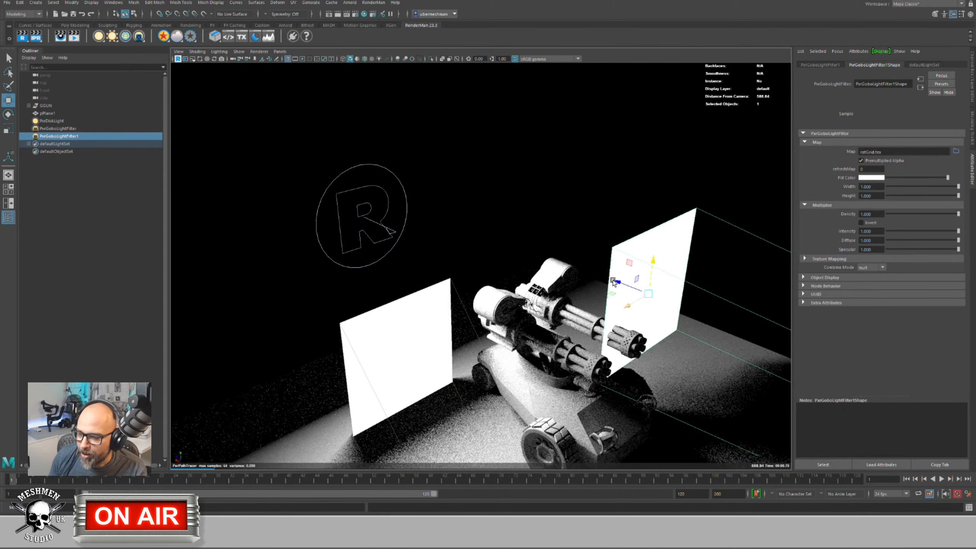
{"action": "left_click_drag", "start_coordinate": [614, 282], "coordinate": [430, 274]}
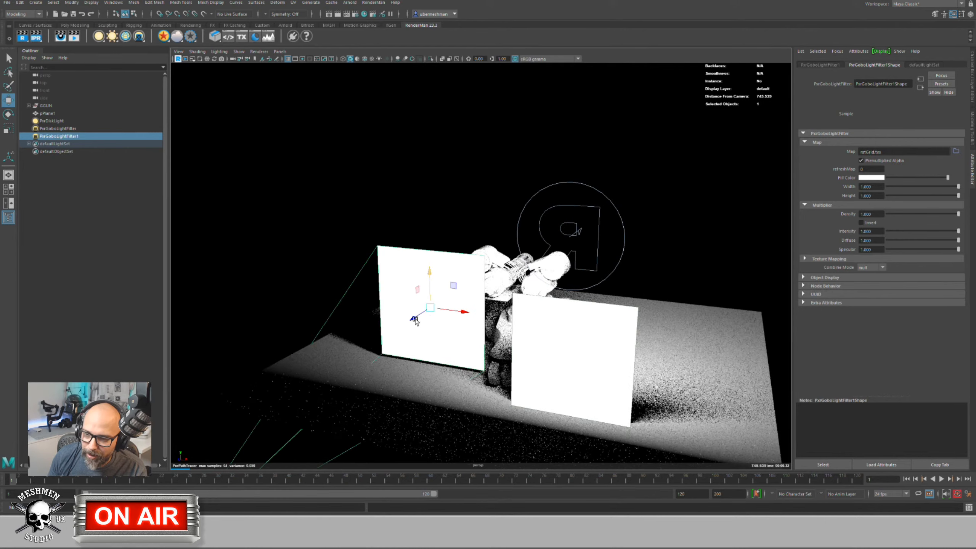
{"action": "left_click_drag", "start_coordinate": [415, 321], "coordinate": [392, 332]}
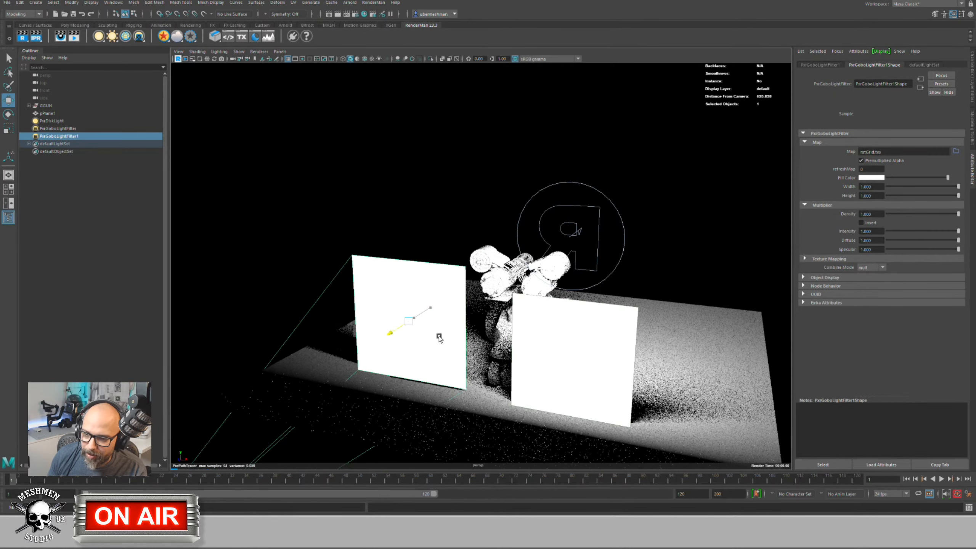
Step: Scale both gobo planes taller along Y on either side of the turret
{"action": "left_click", "coordinate": [563, 383]}
{"action": "left_click_drag", "start_coordinate": [633, 367], "coordinate": [577, 380]}
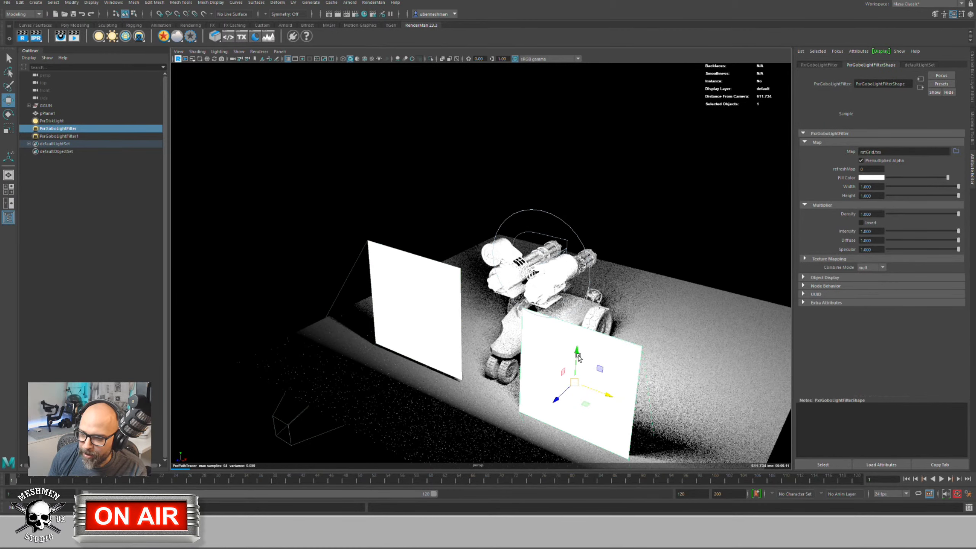
{"action": "key", "text": "e"}
{"action": "key", "text": "r"}
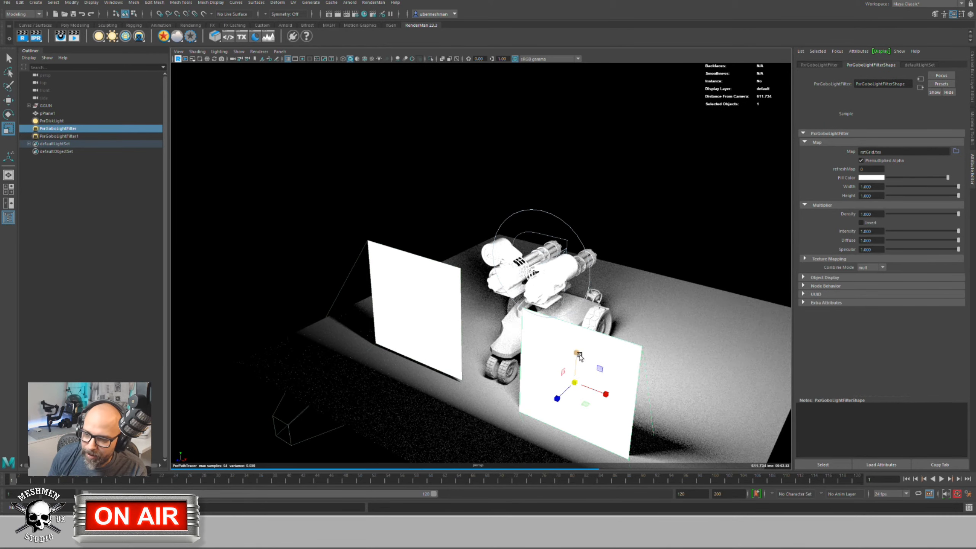
{"action": "left_click_drag", "start_coordinate": [578, 354], "coordinate": [580, 242]}
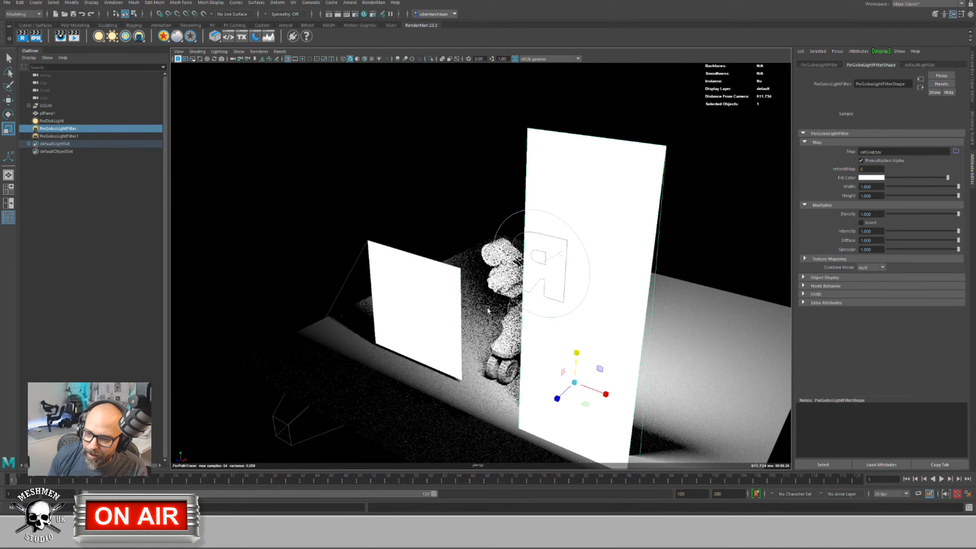
{"action": "left_click", "coordinate": [421, 278]}
{"action": "left_click_drag", "start_coordinate": [409, 269], "coordinate": [283, 276]}
{"action": "scroll", "coordinate": [514, 326], "scroll_direction": "down", "scroll_amount": 3}
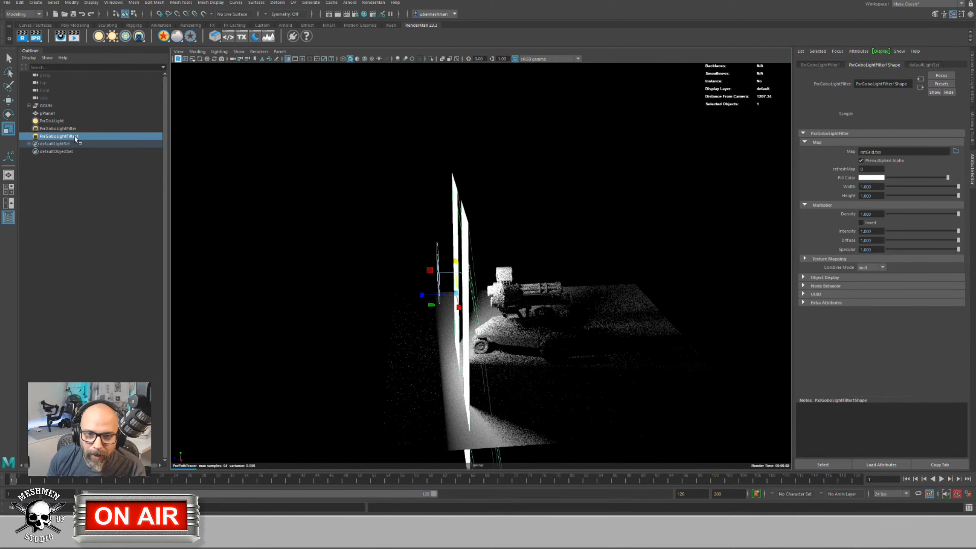
Step: Move the disk light far to the left and raise its Exposure to 10
{"action": "left_click", "coordinate": [51, 121]}
{"action": "key", "text": "w"}
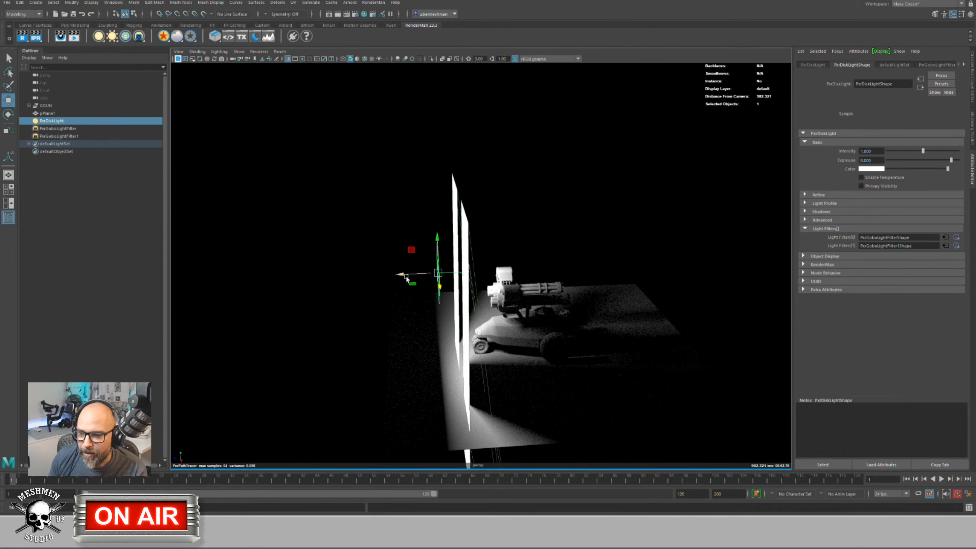
{"action": "left_click_drag", "start_coordinate": [408, 278], "coordinate": [165, 280]}
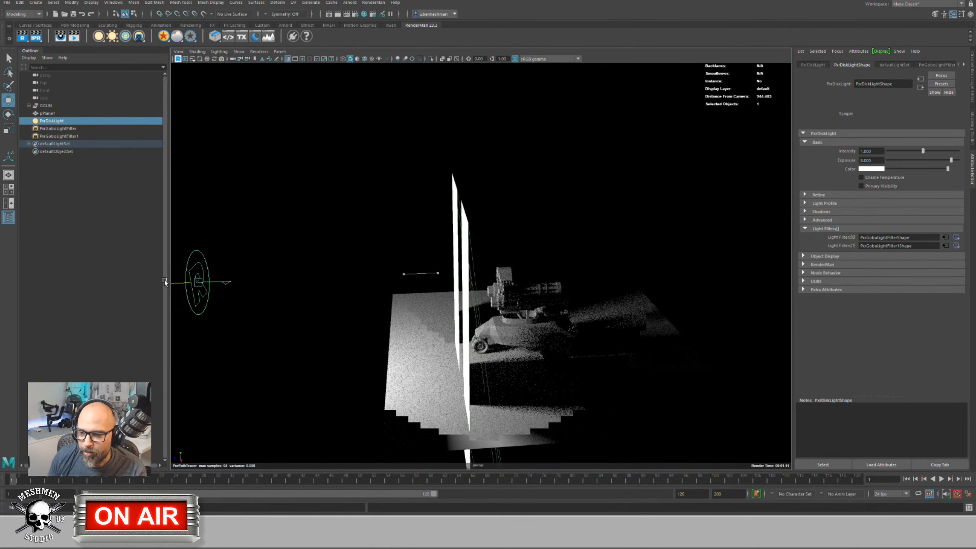
{"action": "left_click_drag", "start_coordinate": [322, 284], "coordinate": [760, 214], "text": "alt"}
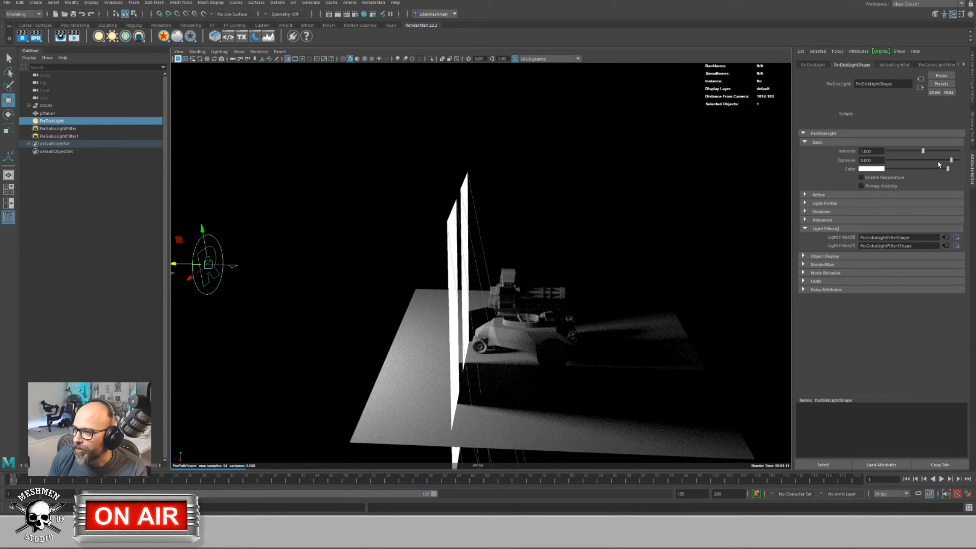
{"action": "left_click_drag", "start_coordinate": [952, 159], "coordinate": [959, 160]}
{"action": "left_click_drag", "start_coordinate": [749, 187], "coordinate": [422, 303], "text": "alt"}
Step: Select the left and right gobo planes to check their placement
{"action": "left_click", "coordinate": [422, 301]}
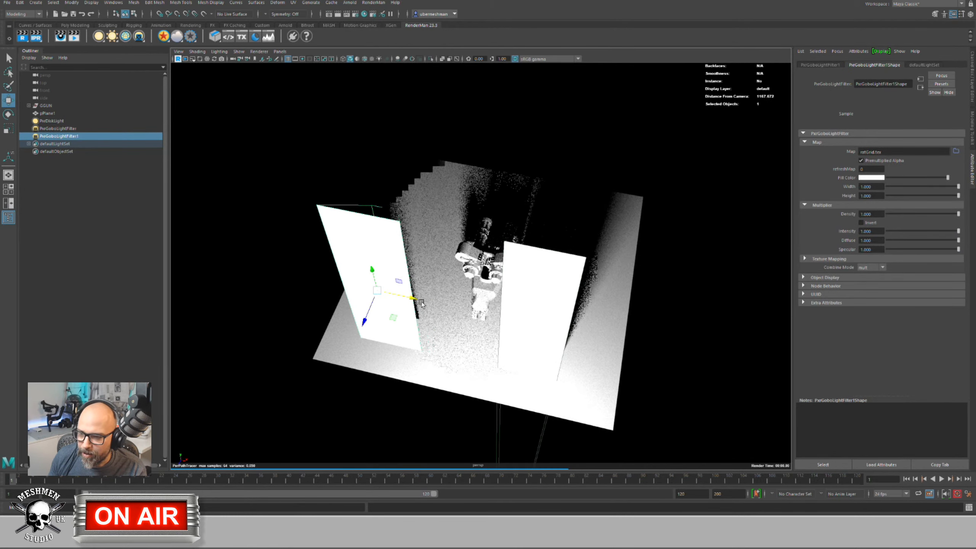
{"action": "left_click", "coordinate": [547, 305]}
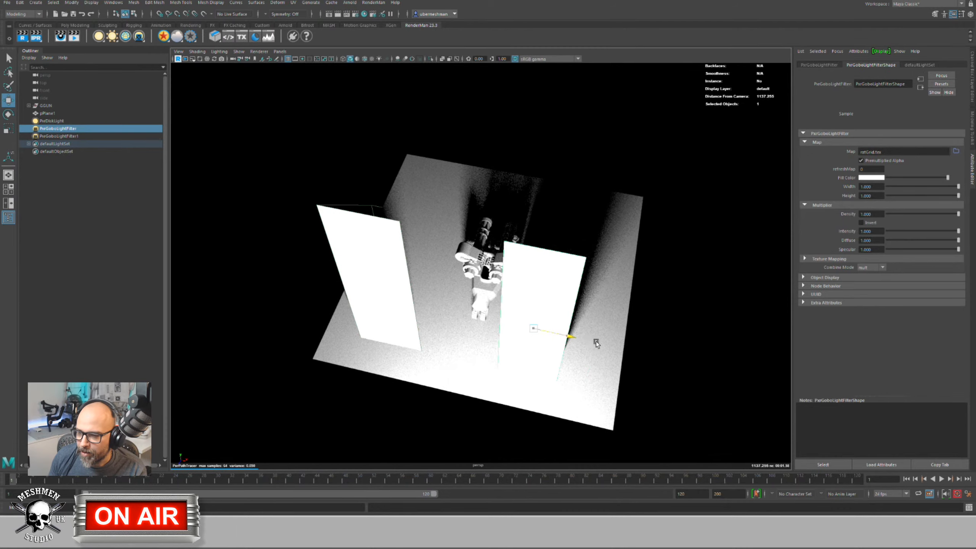
{"action": "left_click_drag", "start_coordinate": [596, 342], "coordinate": [490, 323], "text": "alt"}
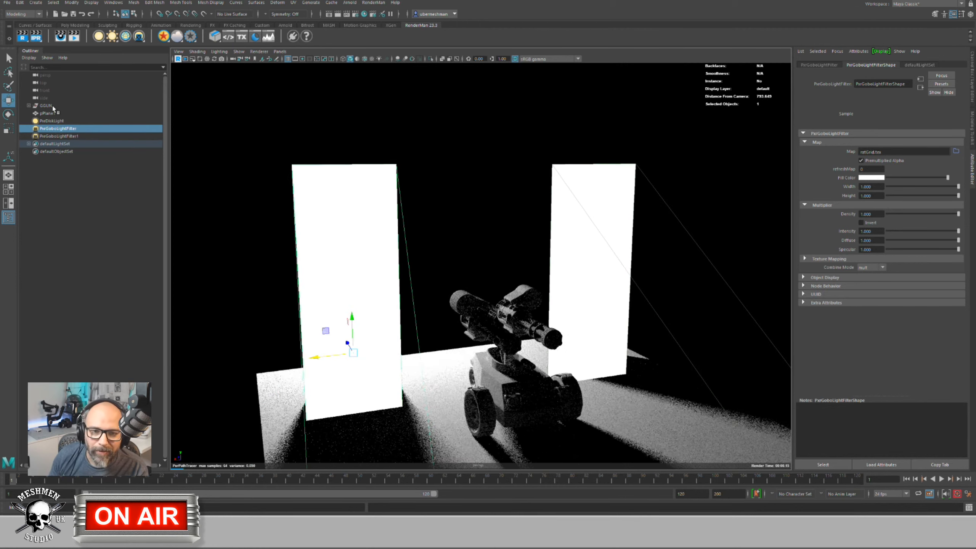
Step: Delete both gobo filters and the disk light, then add a PxrDomeLight
{"action": "key", "text": "Delete"}
{"action": "left_click", "coordinate": [58, 128]}
{"action": "key", "text": "Delete"}
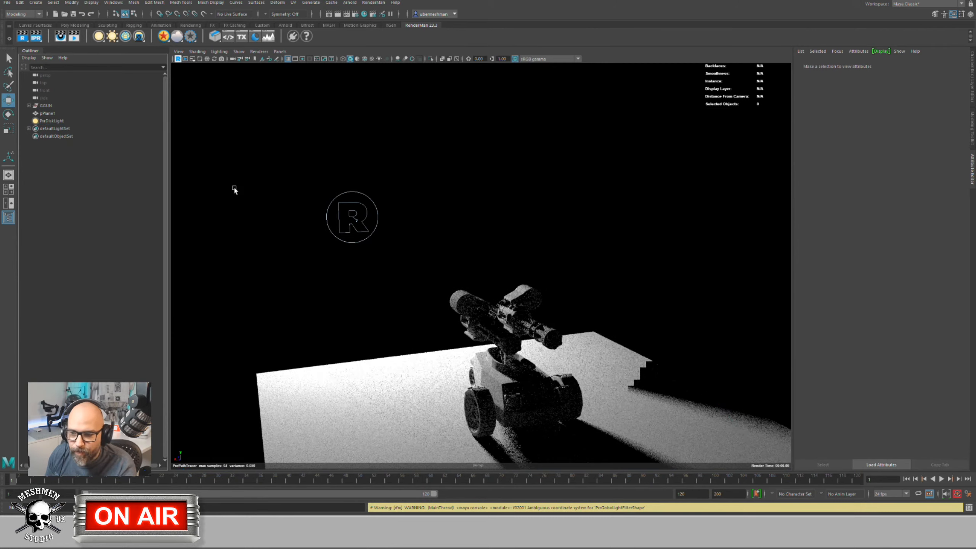
{"action": "left_click_drag", "start_coordinate": [398, 281], "coordinate": [273, 274], "text": "alt"}
{"action": "key", "text": "Delete"}
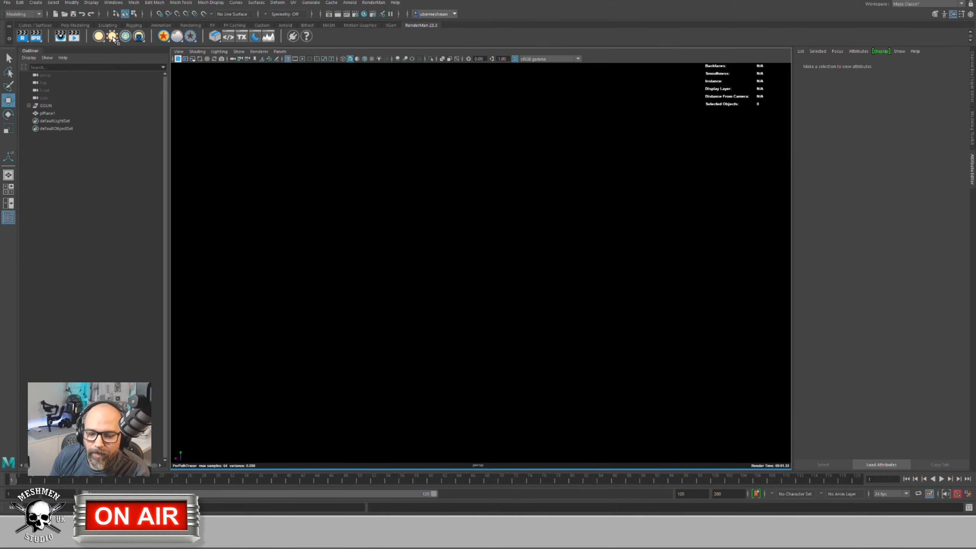
{"action": "left_click", "coordinate": [122, 39]}
{"action": "left_click_drag", "start_coordinate": [541, 300], "coordinate": [499, 203], "text": "alt"}
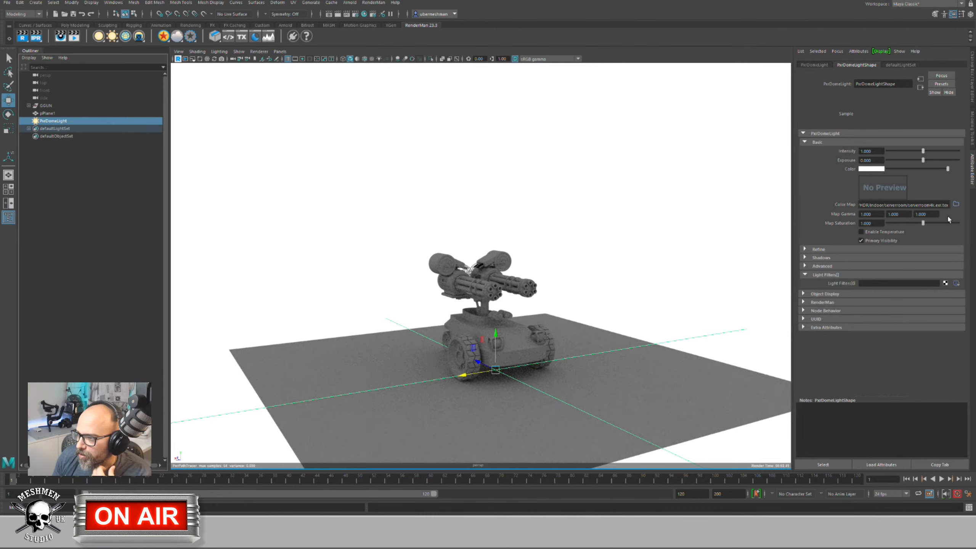
Step: Load serverroom4k.exr.tex as the dome light's Color Map and move the camera closer
{"action": "left_click", "coordinate": [955, 204]}
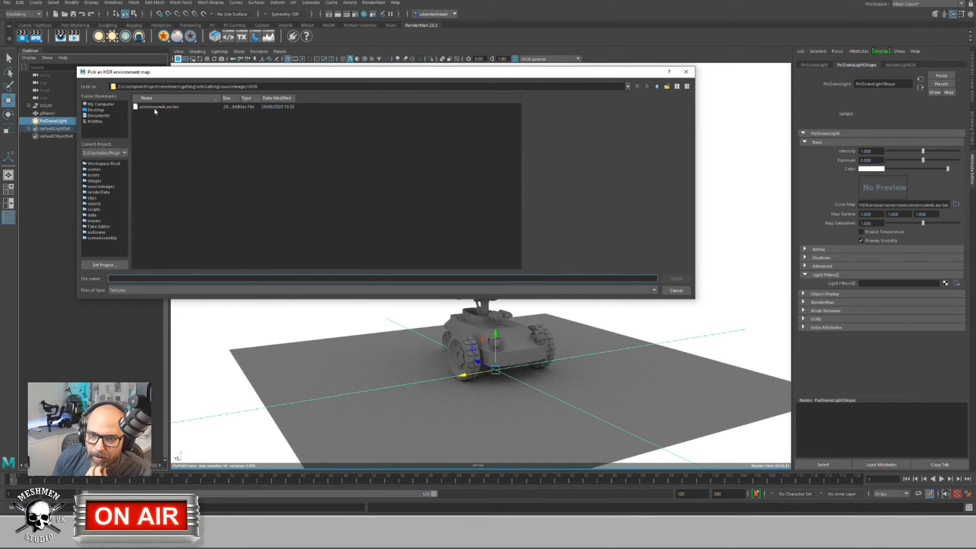
{"action": "left_click", "coordinate": [156, 108]}
{"action": "left_click", "coordinate": [677, 278]}
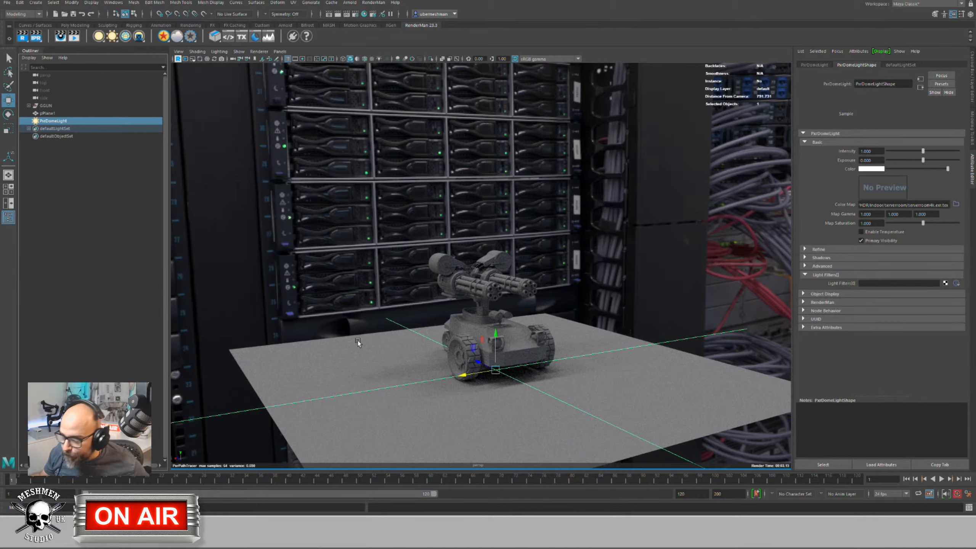
{"action": "middle_click_drag", "start_coordinate": [348, 262], "coordinate": [326, 248], "text": "alt"}
{"action": "right_click_drag", "start_coordinate": [326, 248], "coordinate": [402, 271], "text": "alt"}
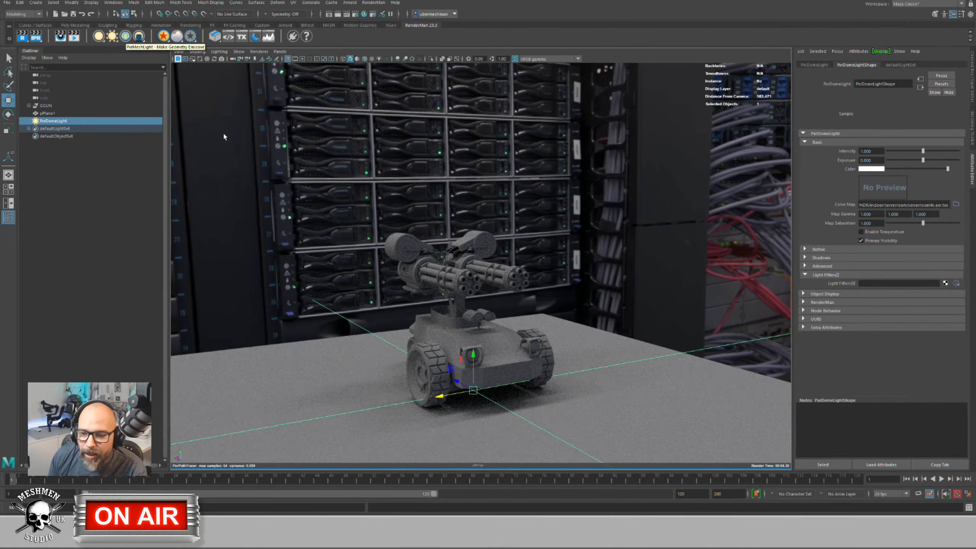
{"action": "left_click_drag", "start_coordinate": [255, 190], "coordinate": [261, 191], "text": "alt"}
{"action": "right_click_drag", "start_coordinate": [261, 191], "coordinate": [375, 240], "text": "alt"}
Step: Turn the gatlingGlass lens mesh into a PxrMeshLight with exposure 10
{"action": "left_click", "coordinate": [375, 257]}
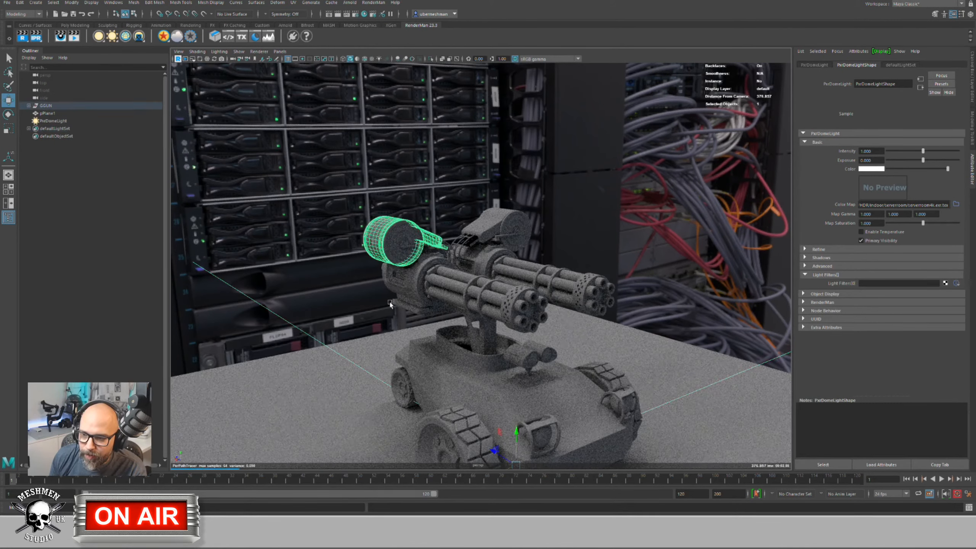
{"action": "right_click_drag", "start_coordinate": [438, 313], "coordinate": [530, 369], "text": "alt"}
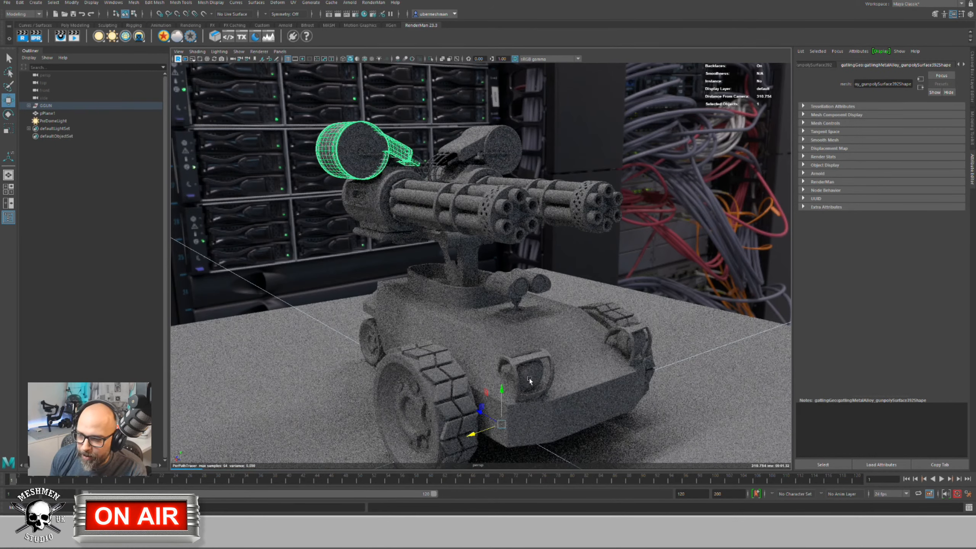
{"action": "left_click", "coordinate": [529, 378]}
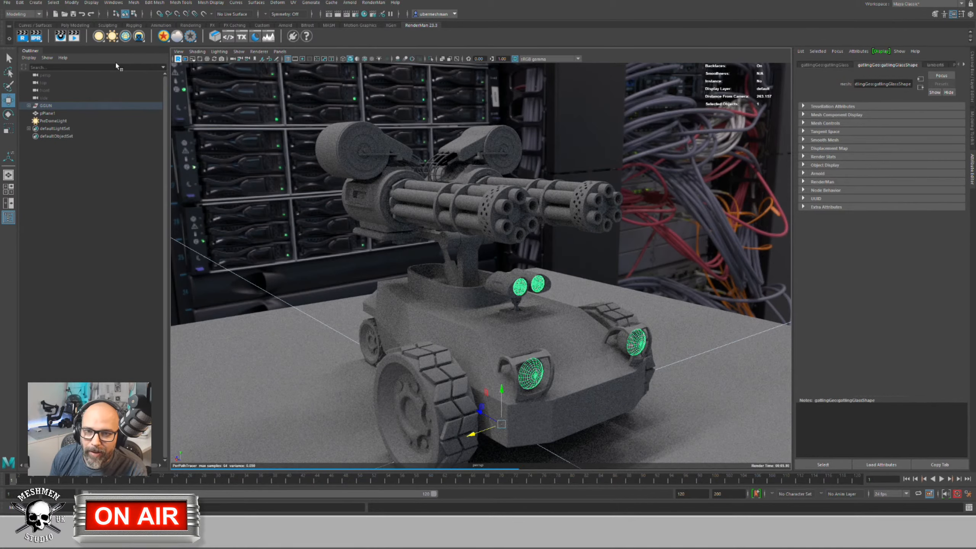
{"action": "left_click", "coordinate": [126, 36]}
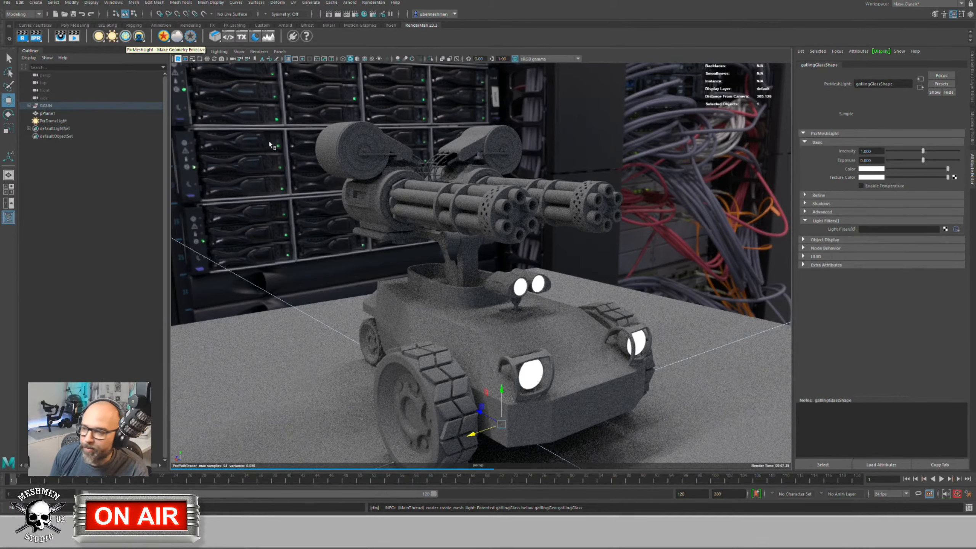
{"action": "scroll", "coordinate": [590, 353], "scroll_direction": "up", "scroll_amount": 1}
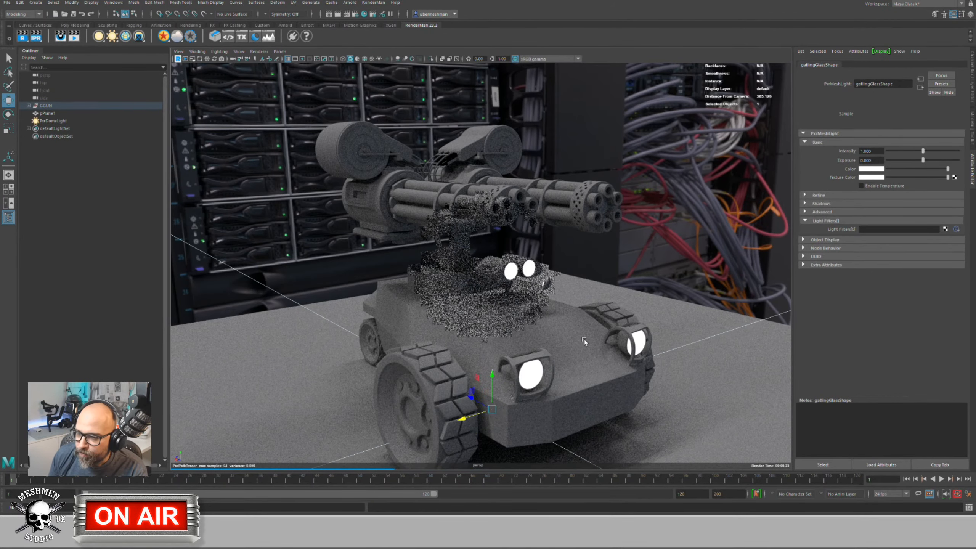
{"action": "left_click_drag", "start_coordinate": [923, 160], "coordinate": [958, 161]}
Step: Orbit to a frontal view of the tank and select the PxrDomeLight to hide it
{"action": "left_click_drag", "start_coordinate": [734, 272], "coordinate": [464, 323], "text": "alt"}
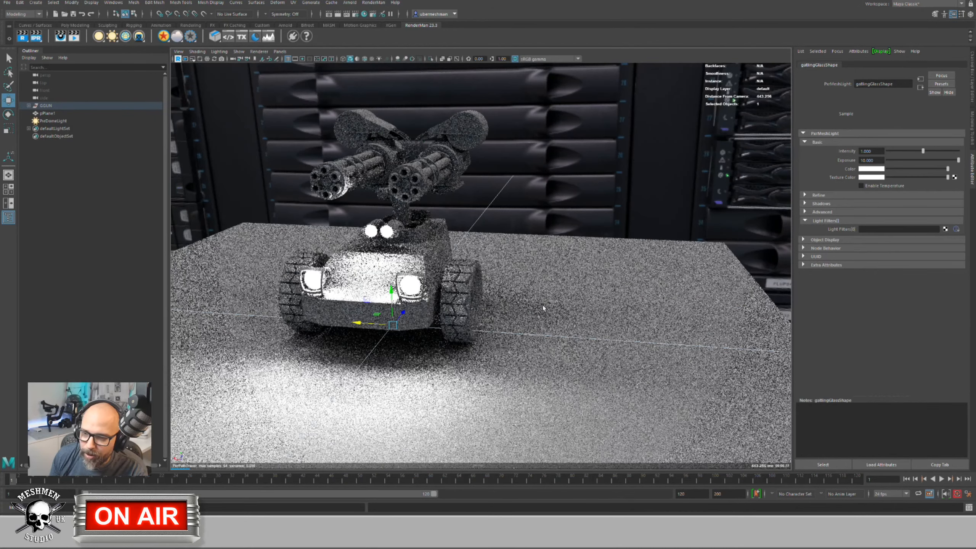
{"action": "left_click_drag", "start_coordinate": [543, 306], "coordinate": [518, 301], "text": "alt"}
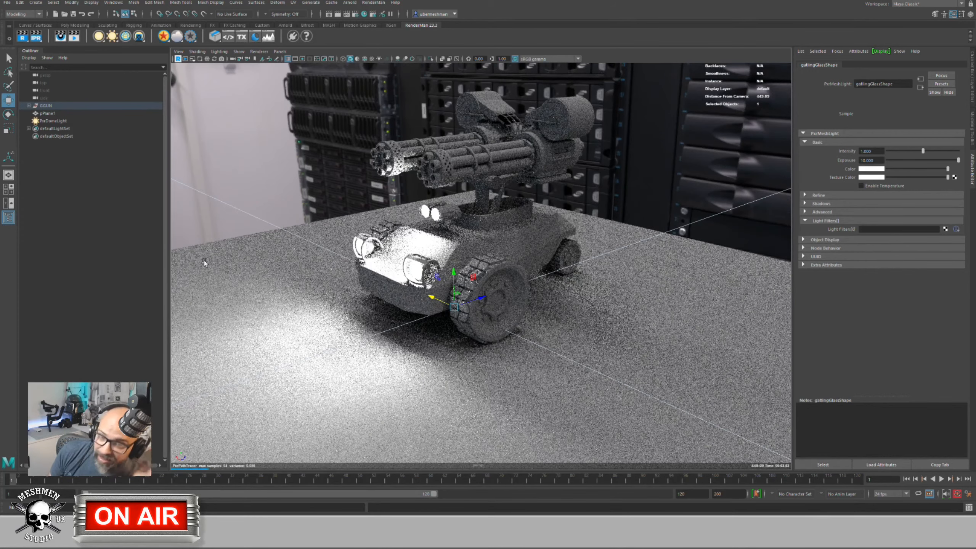
{"action": "left_click", "coordinate": [52, 121]}
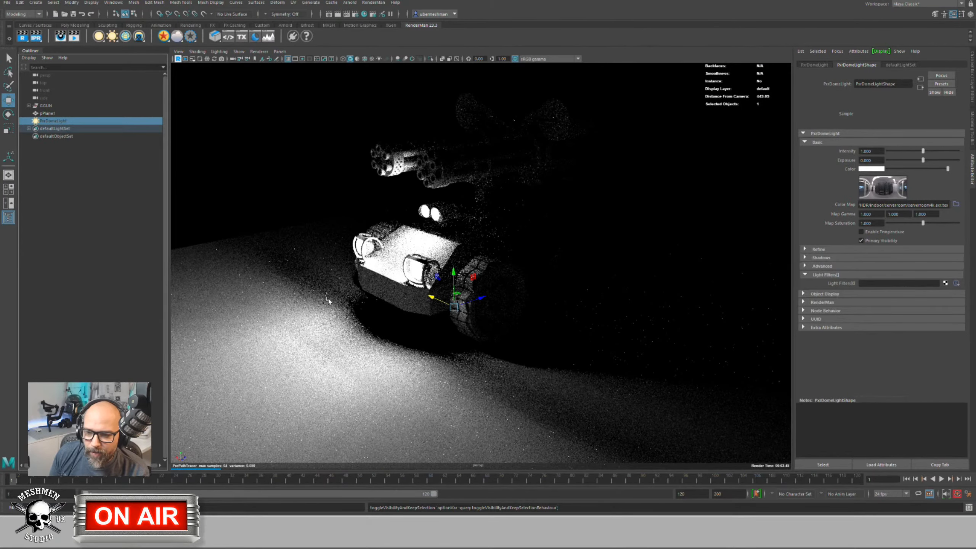
{"action": "scroll", "coordinate": [326, 300], "scroll_direction": "up", "scroll_amount": 3}
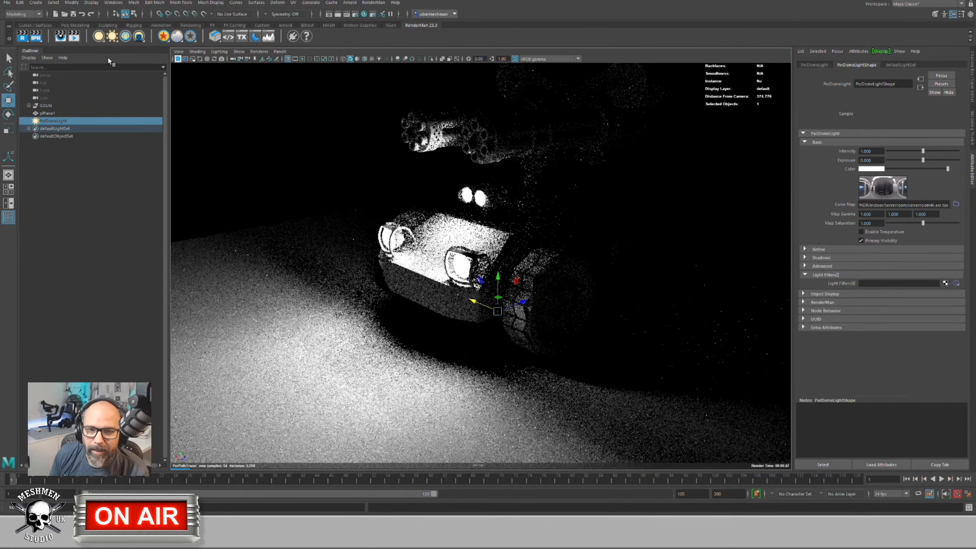
{"action": "left_click", "coordinate": [98, 39]}
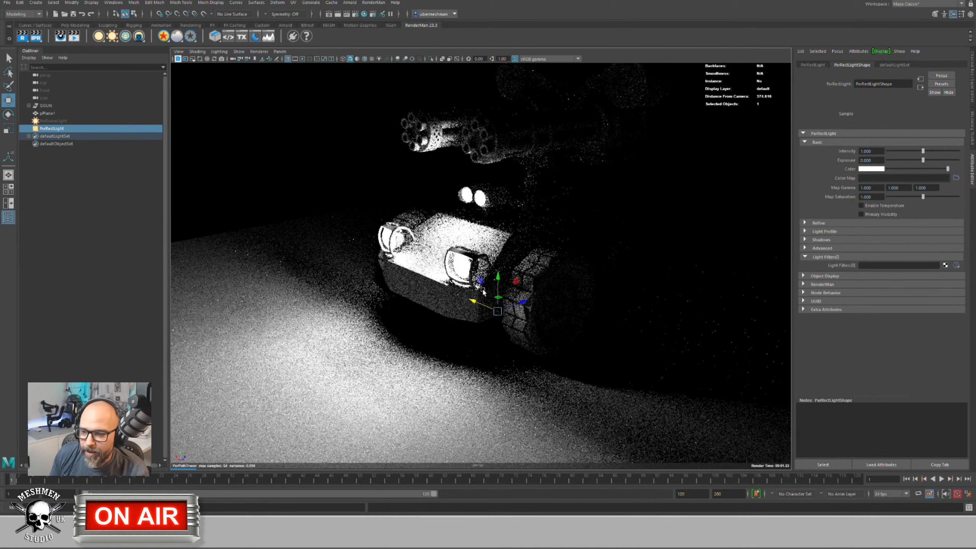
{"action": "left_click_drag", "start_coordinate": [495, 284], "coordinate": [507, 303]}
{"action": "key", "text": "e"}
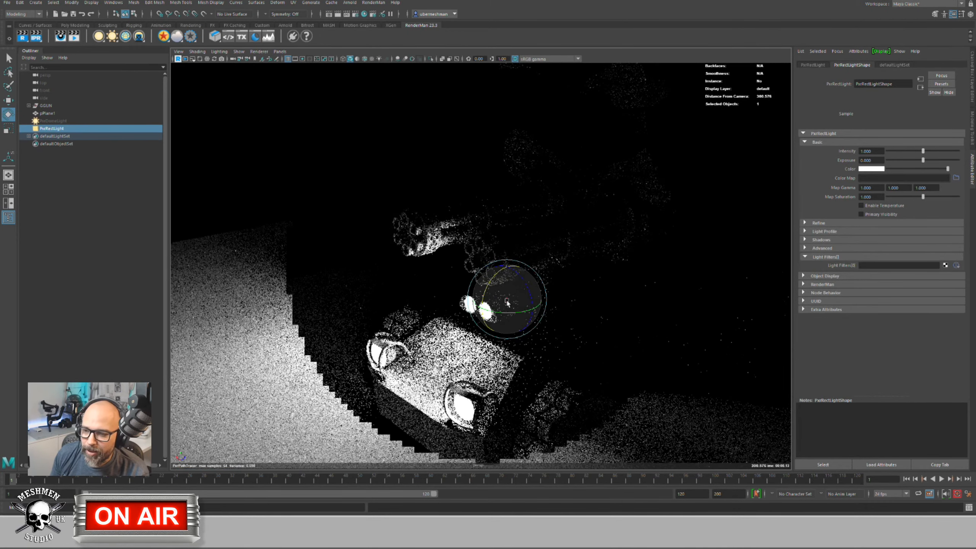
{"action": "key", "text": "r"}
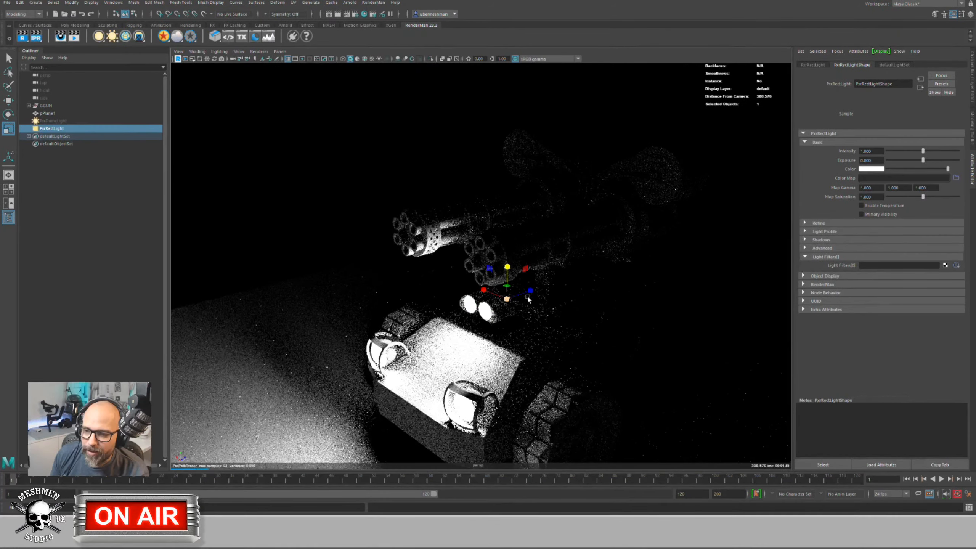
{"action": "left_click_drag", "start_coordinate": [546, 295], "coordinate": [566, 289]}
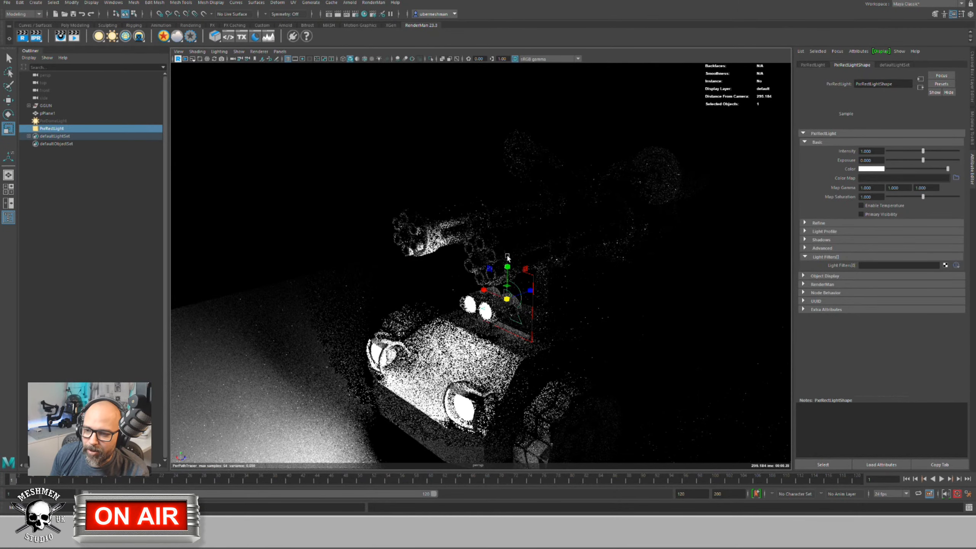
{"action": "key", "text": "w"}
{"action": "left_click", "coordinate": [506, 280]}
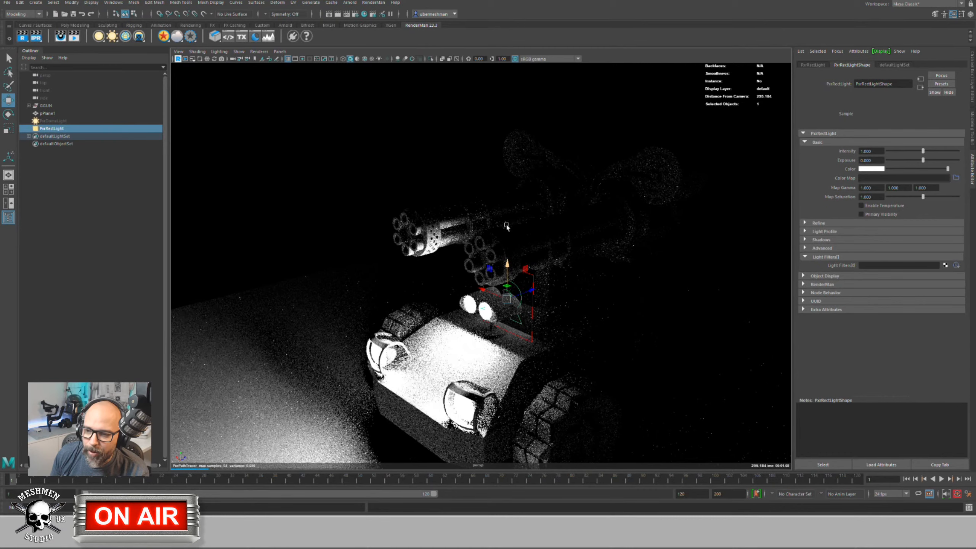
{"action": "left_click_drag", "start_coordinate": [503, 122], "coordinate": [504, 124]}
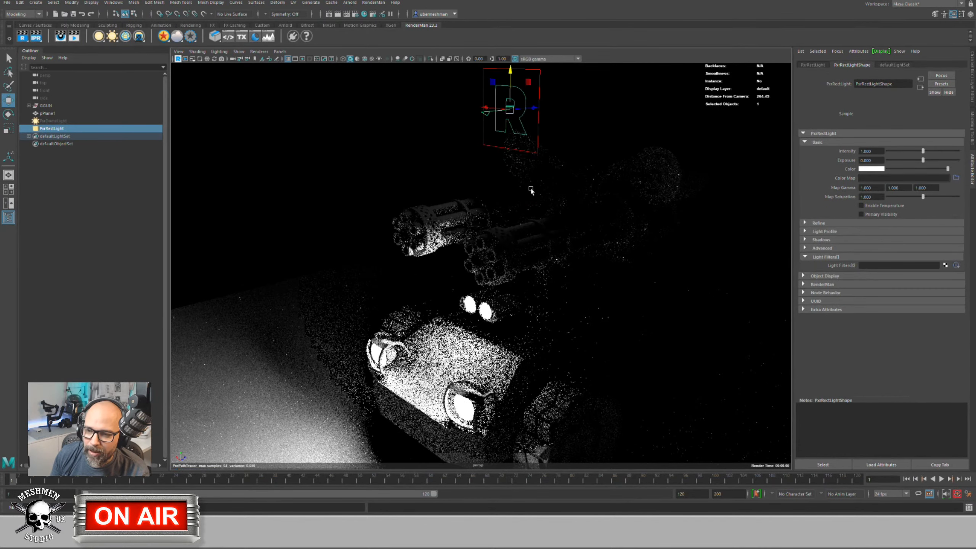
{"action": "left_click_drag", "start_coordinate": [481, 225], "coordinate": [455, 365], "text": "alt"}
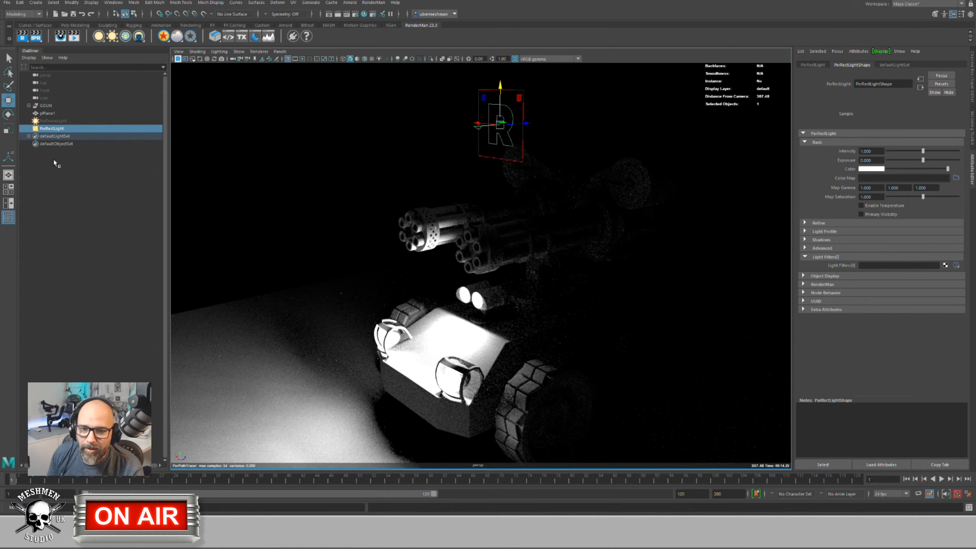
{"action": "left_click_drag", "start_coordinate": [465, 156], "coordinate": [430, 187], "text": "alt"}
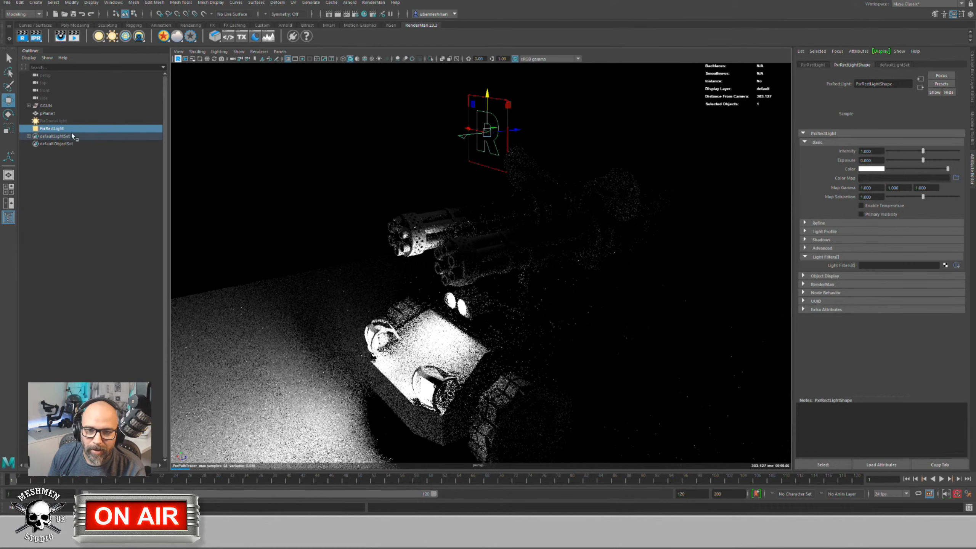
{"action": "left_click_drag", "start_coordinate": [346, 185], "coordinate": [418, 193], "text": "alt"}
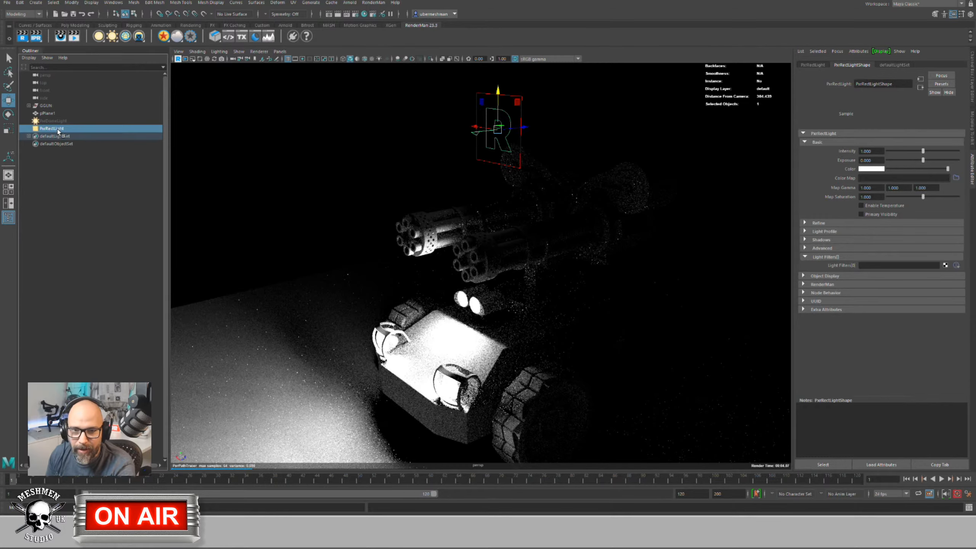
{"action": "key", "text": "Delete"}
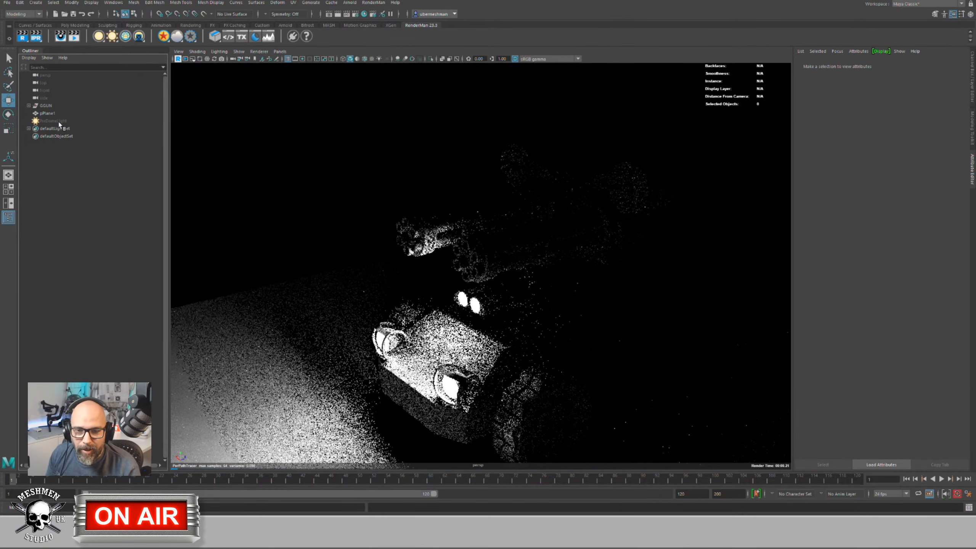
{"action": "left_click", "coordinate": [475, 315]}
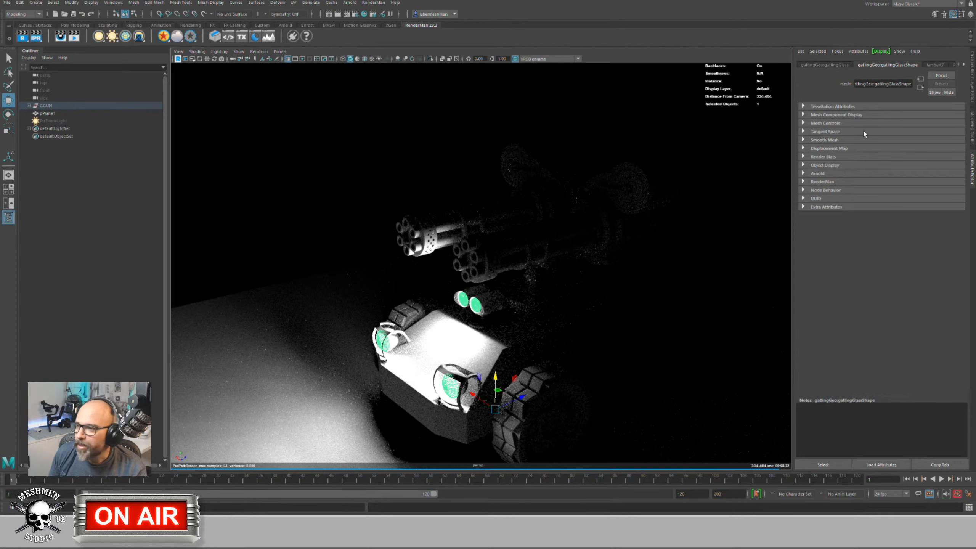
Step: Browse the glass mesh's PxrBlack and mesh light tabs, then orbit closer to the tank
{"action": "left_click", "coordinate": [965, 65]}
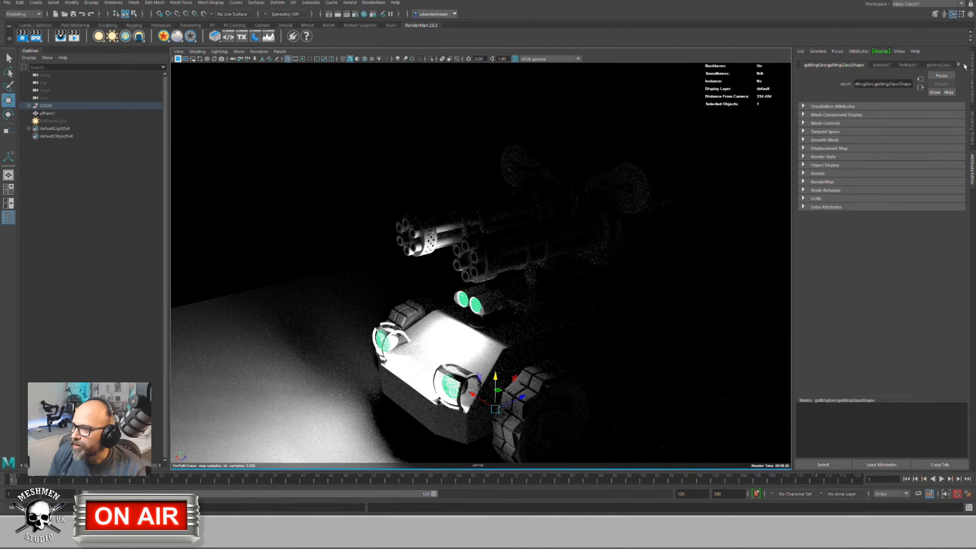
{"action": "left_click", "coordinate": [908, 65]}
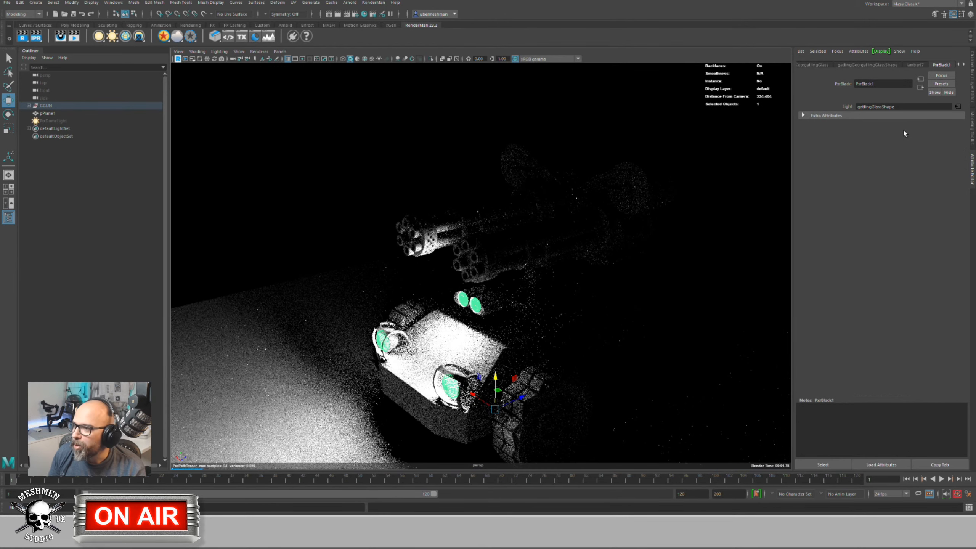
{"action": "left_click", "coordinate": [957, 107]}
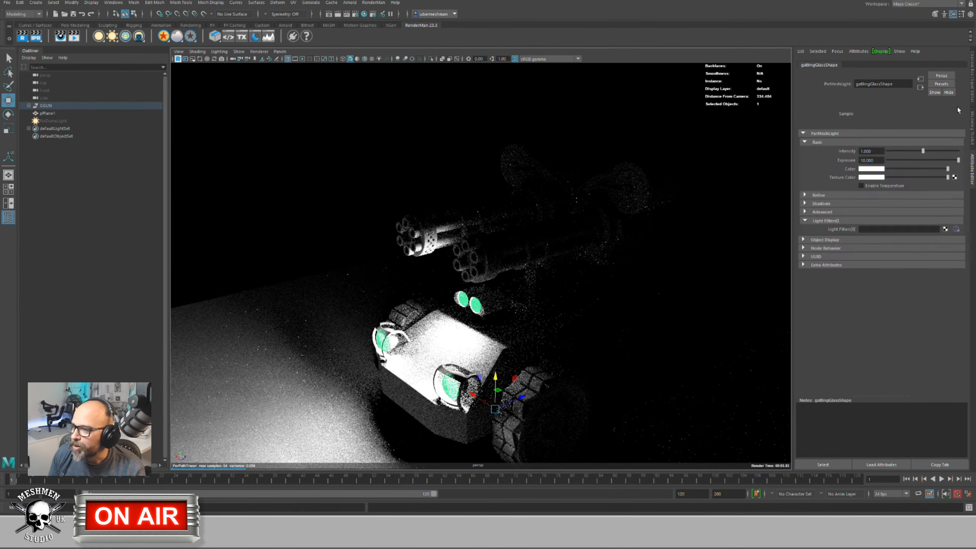
{"action": "left_click_drag", "start_coordinate": [348, 299], "coordinate": [500, 273], "text": "alt"}
{"action": "left_click", "coordinate": [515, 273]}
{"action": "scroll", "coordinate": [524, 271], "scroll_direction": "up", "scroll_amount": 3}
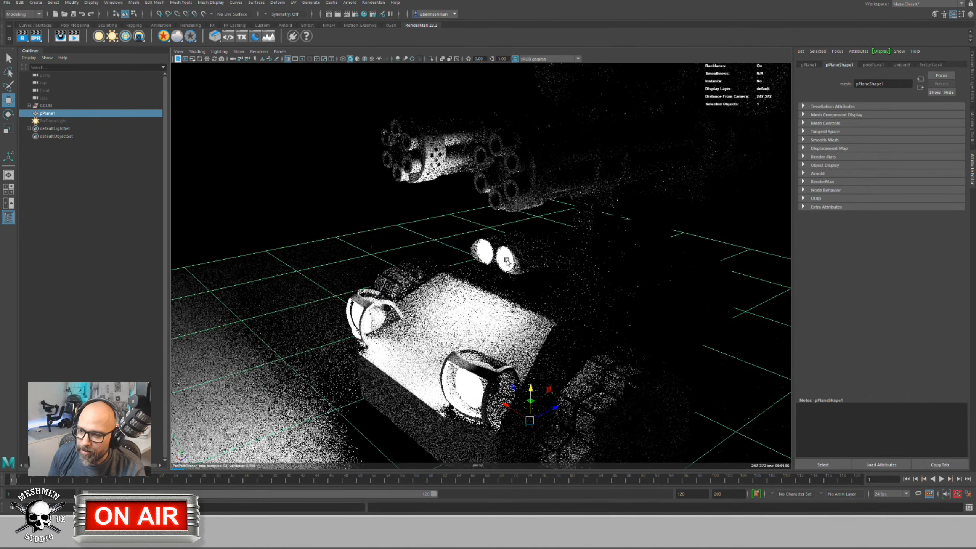
Step: Reselect the glass lenses, follow PxrBlack1 to the mesh light and lower its exposure
{"action": "left_click", "coordinate": [513, 268]}
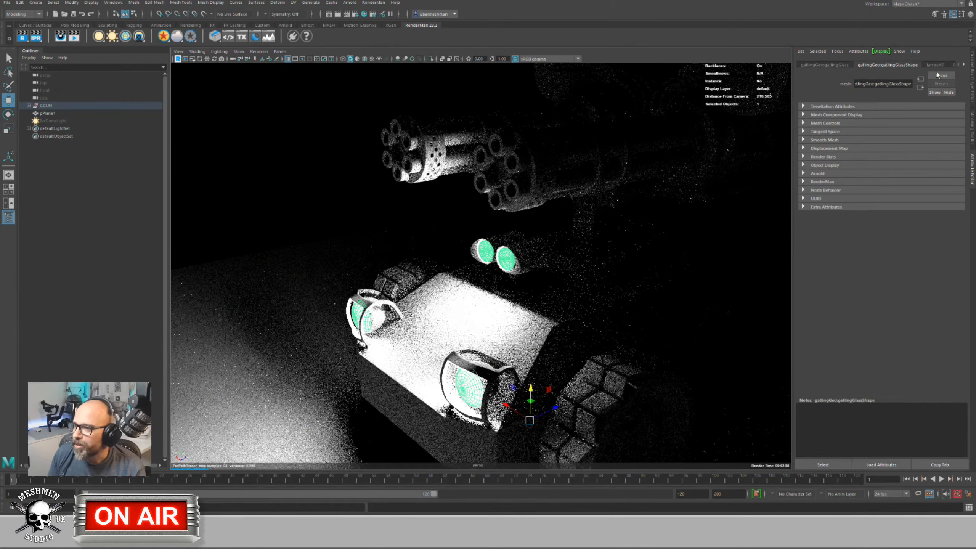
{"action": "left_click", "coordinate": [964, 65]}
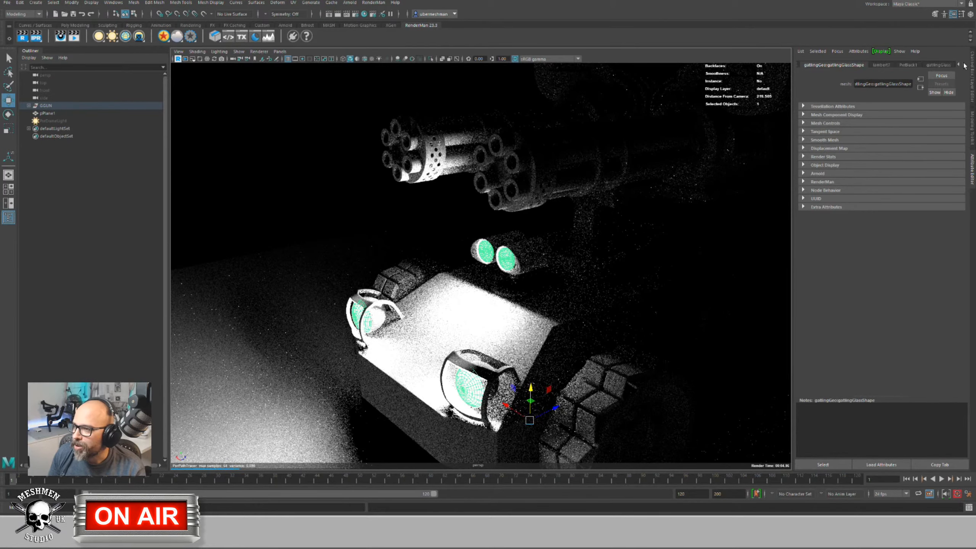
{"action": "left_click", "coordinate": [909, 65]}
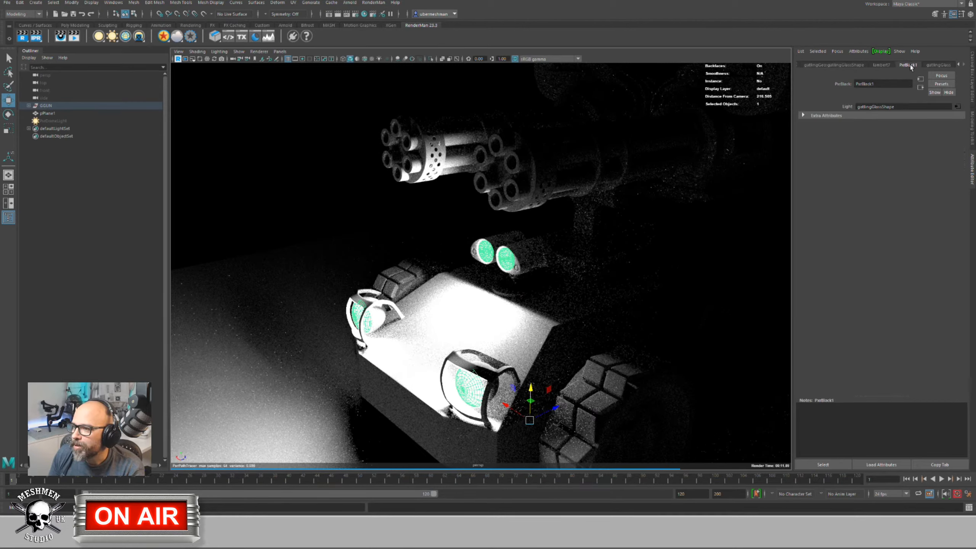
{"action": "left_click", "coordinate": [958, 107]}
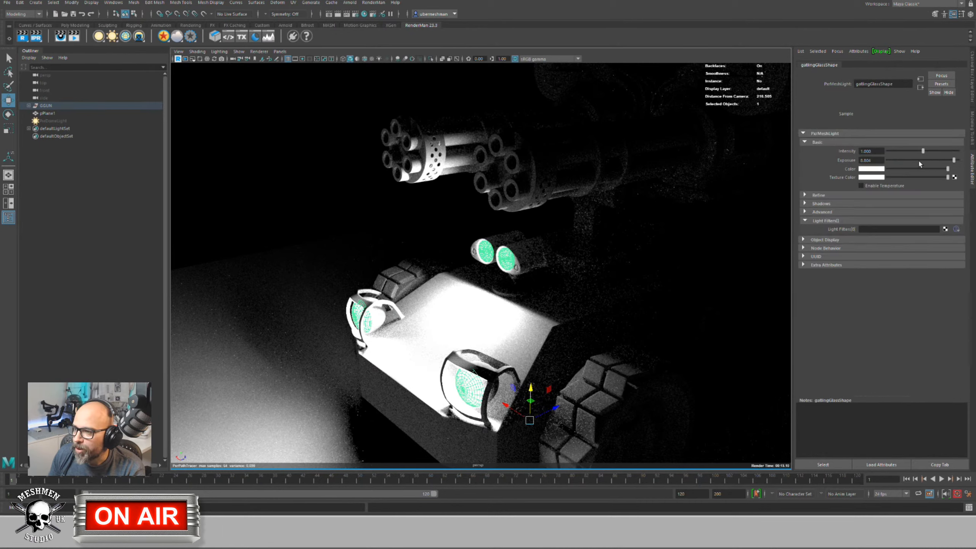
{"action": "left_click_drag", "start_coordinate": [920, 164], "coordinate": [975, 168]}
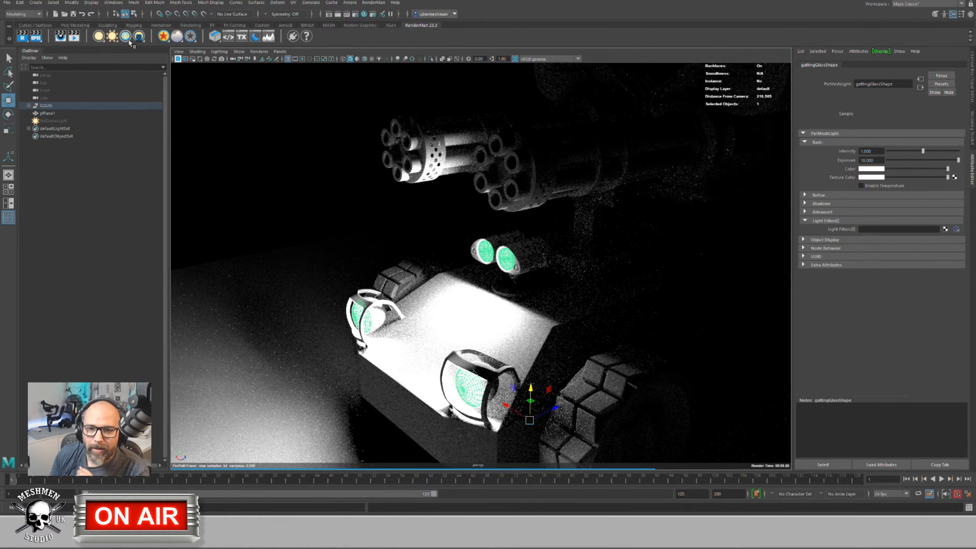
Step: Expand GGUN and gatlingGlass in the Outliner and select the gatlingGlass shape node
{"action": "left_click", "coordinate": [28, 105]}
{"action": "key", "text": "f"}
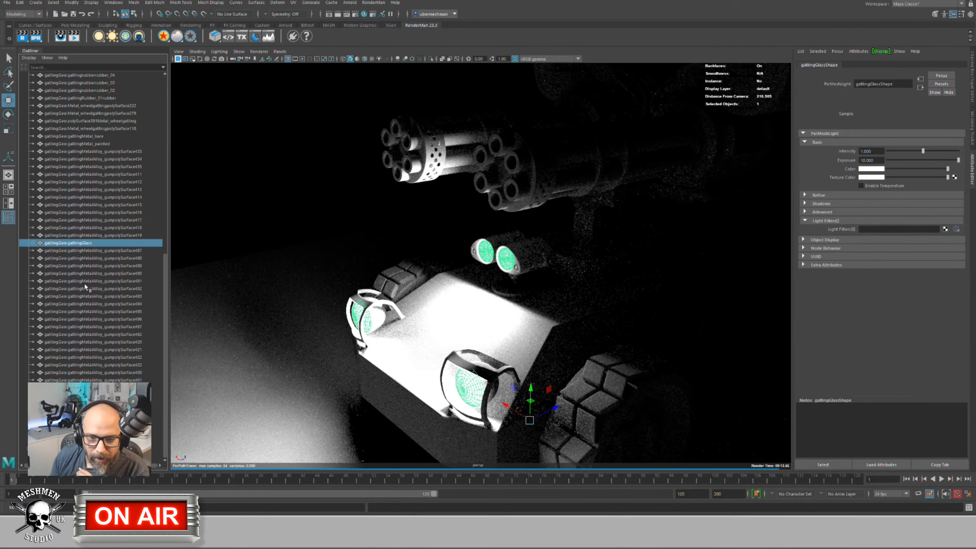
{"action": "left_click", "coordinate": [33, 243]}
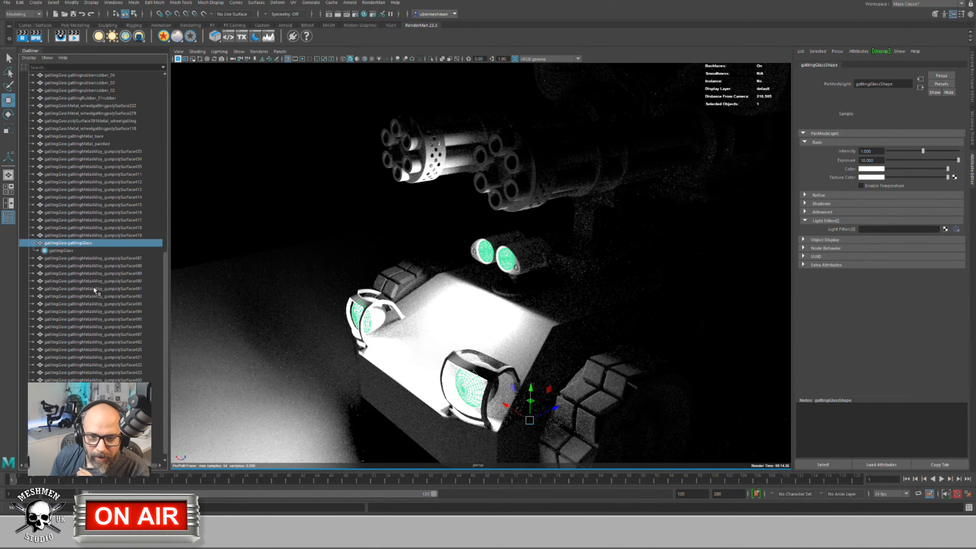
{"action": "left_click", "coordinate": [61, 250]}
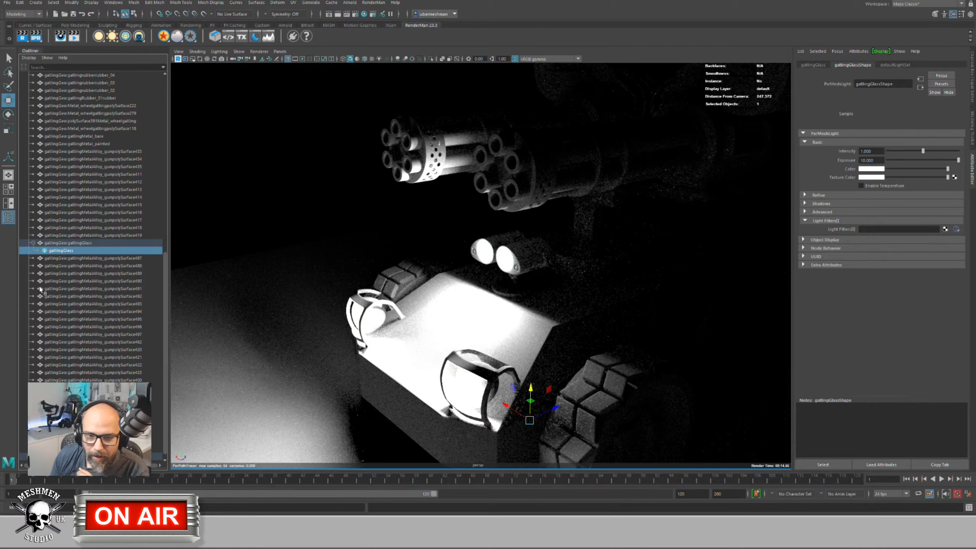
{"action": "left_click", "coordinate": [488, 255]}
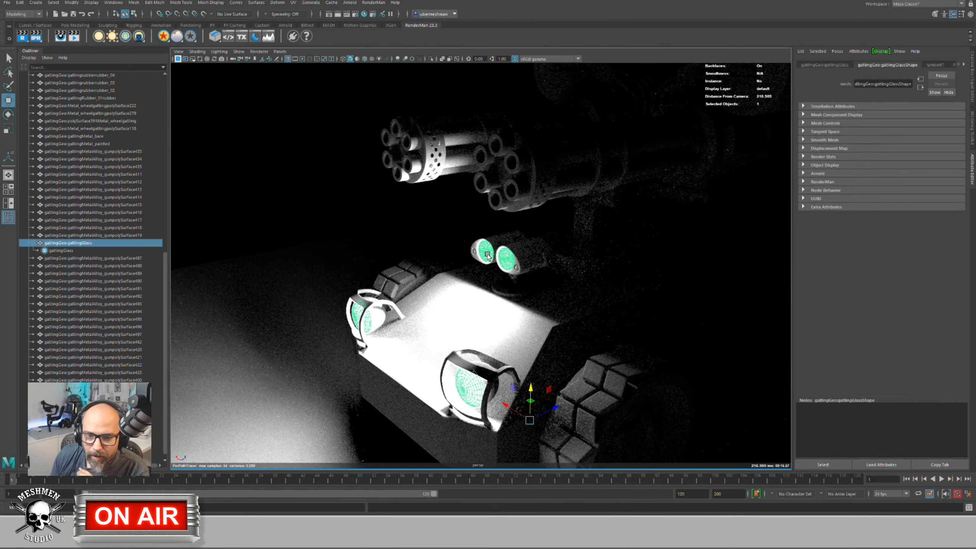
{"action": "left_click", "coordinate": [70, 251]}
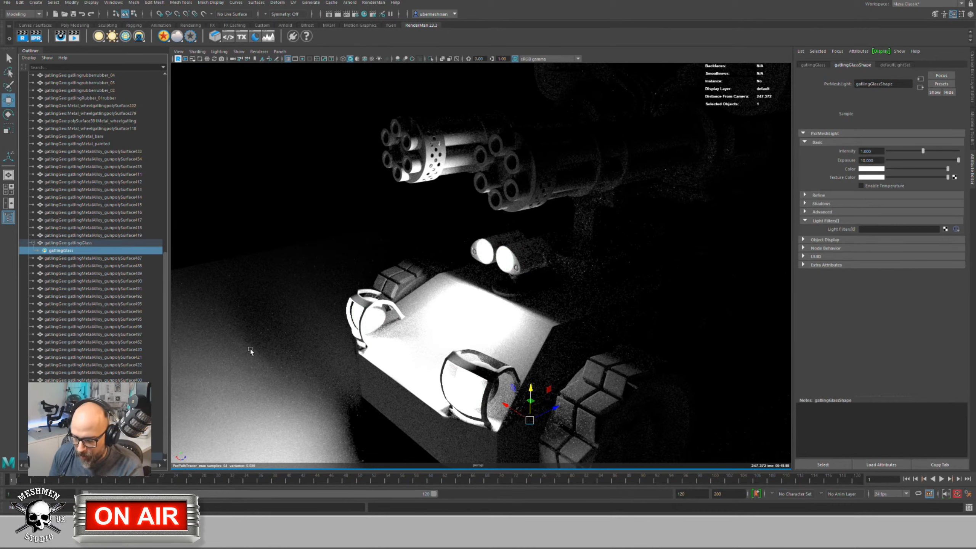
{"action": "left_click", "coordinate": [73, 242]}
{"action": "left_click", "coordinate": [62, 250]}
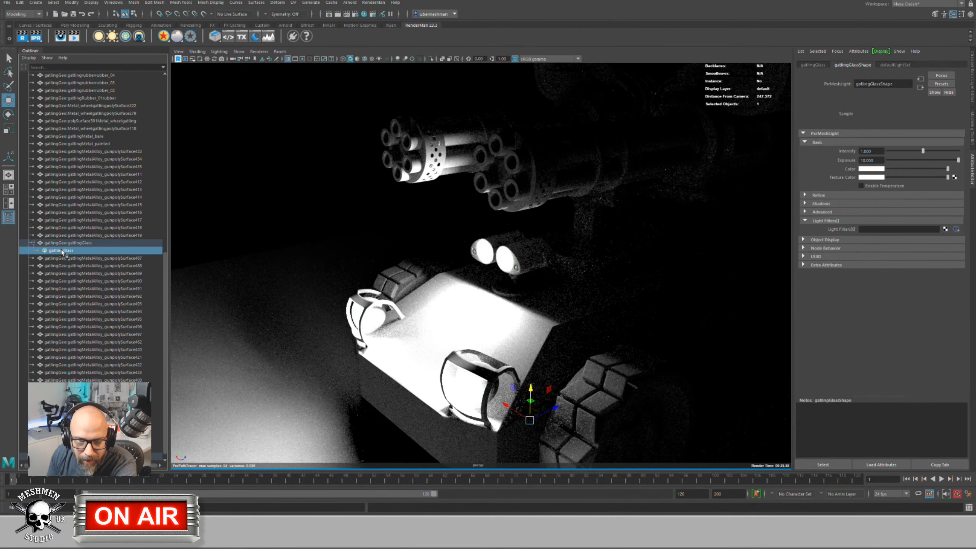
{"action": "left_click", "coordinate": [61, 250], "text": "ctrl"}
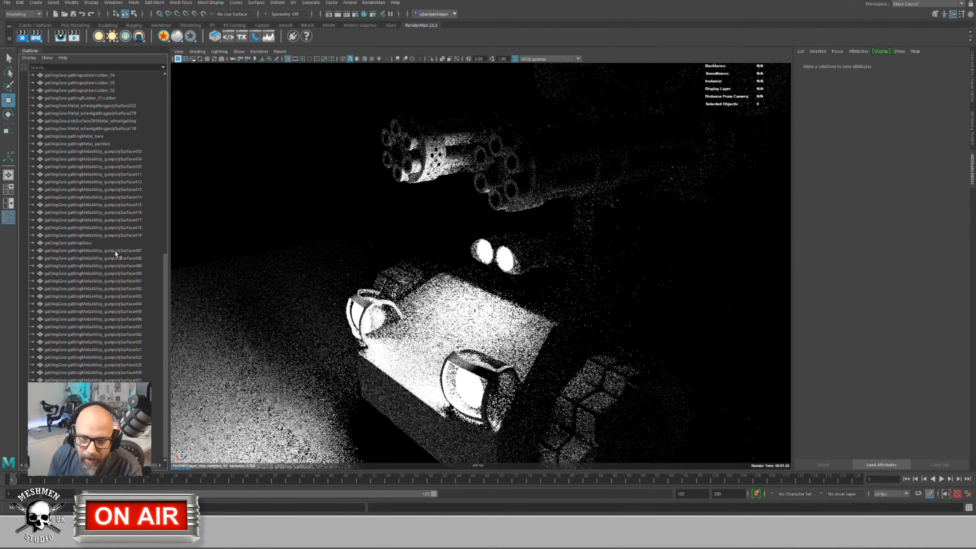
Step: Orbit around the vehicle, reselect the gatlingGlass shape node and open the Hypershade
{"action": "left_click_drag", "start_coordinate": [388, 296], "coordinate": [403, 284], "text": "alt"}
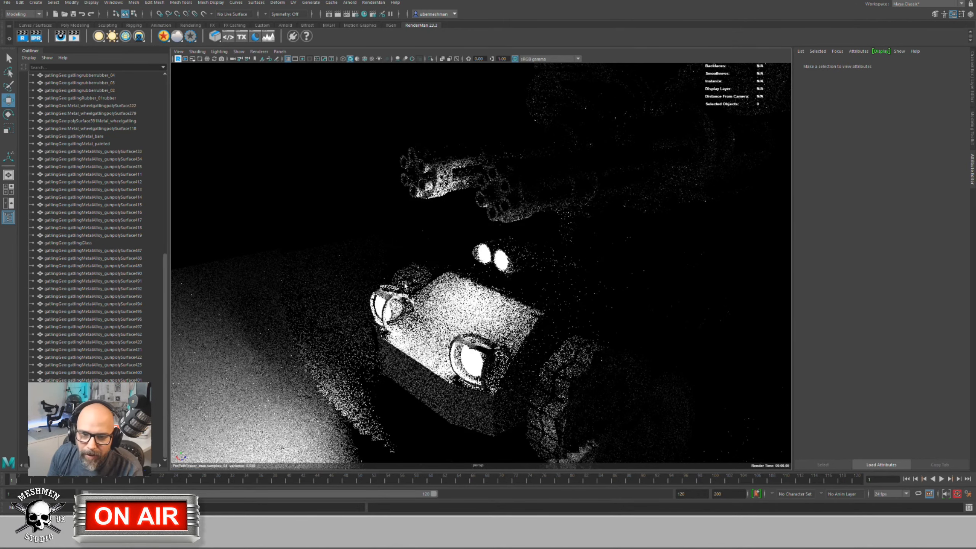
{"action": "left_click", "coordinate": [71, 242]}
{"action": "left_click", "coordinate": [58, 251]}
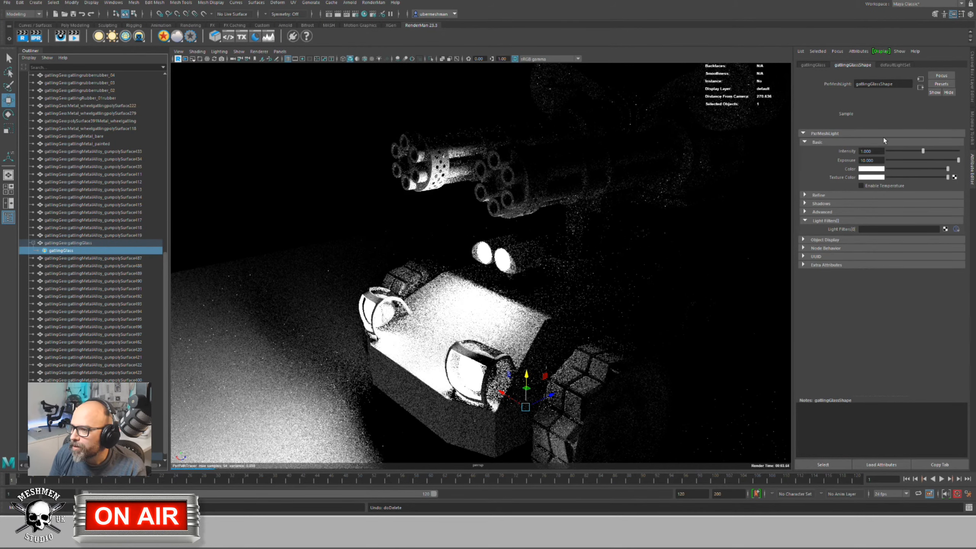
{"action": "left_click_drag", "start_coordinate": [653, 124], "coordinate": [499, 77], "text": "alt"}
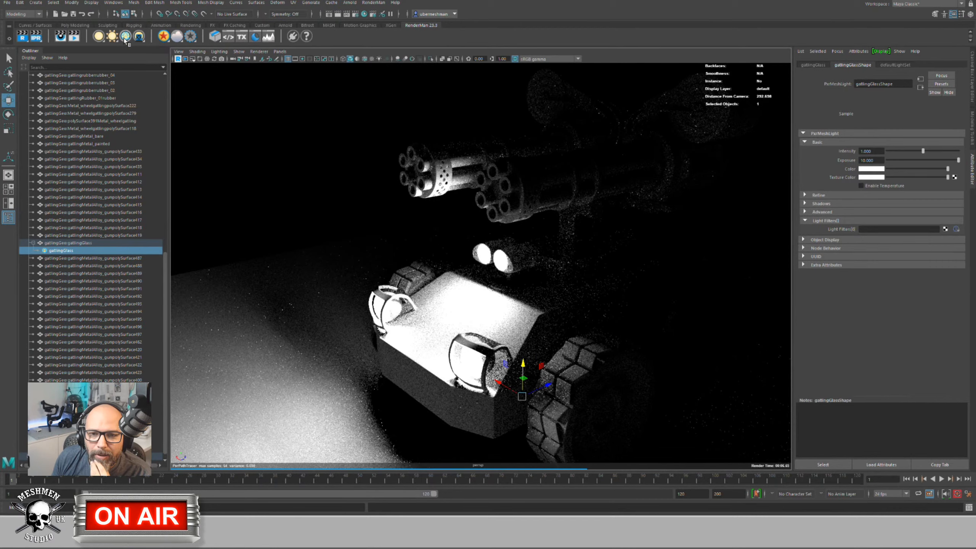
{"action": "left_click", "coordinate": [342, 201]}
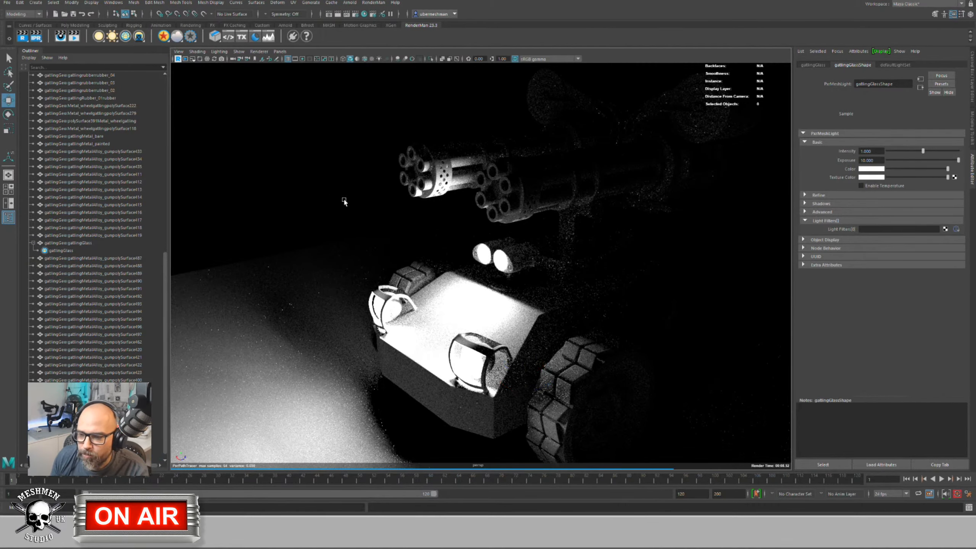
{"action": "left_click", "coordinate": [67, 250]}
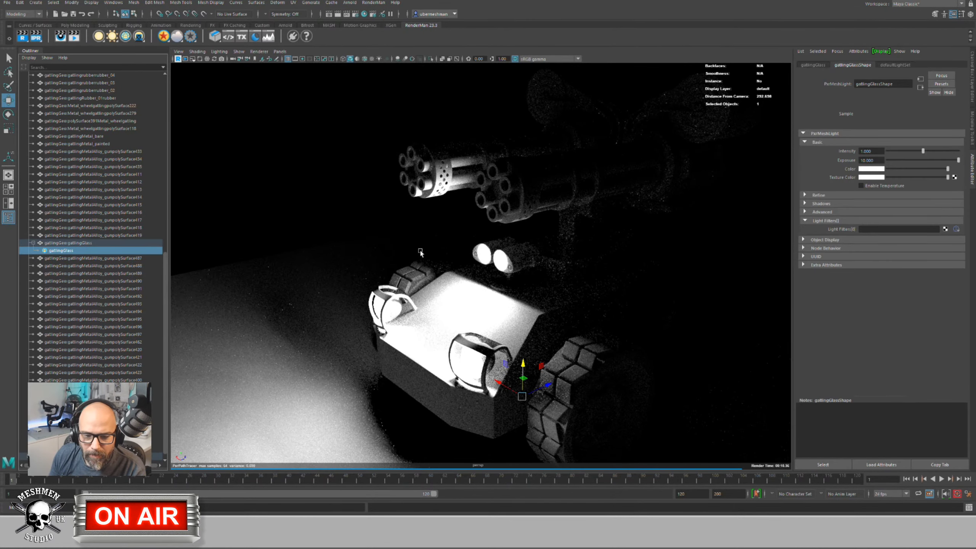
{"action": "scroll", "coordinate": [113, 343], "scroll_direction": "down", "scroll_amount": 1}
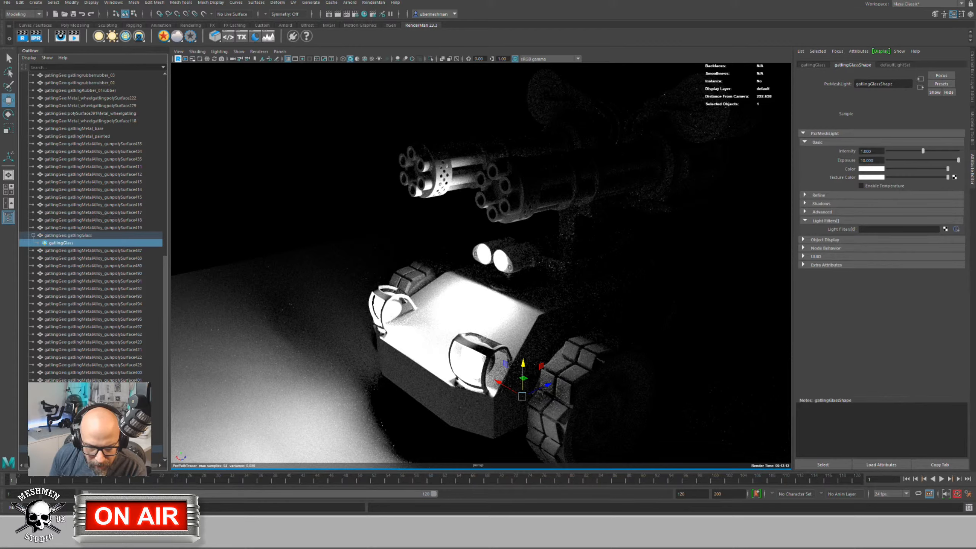
{"action": "left_click_drag", "start_coordinate": [346, 331], "coordinate": [363, 316], "text": "alt"}
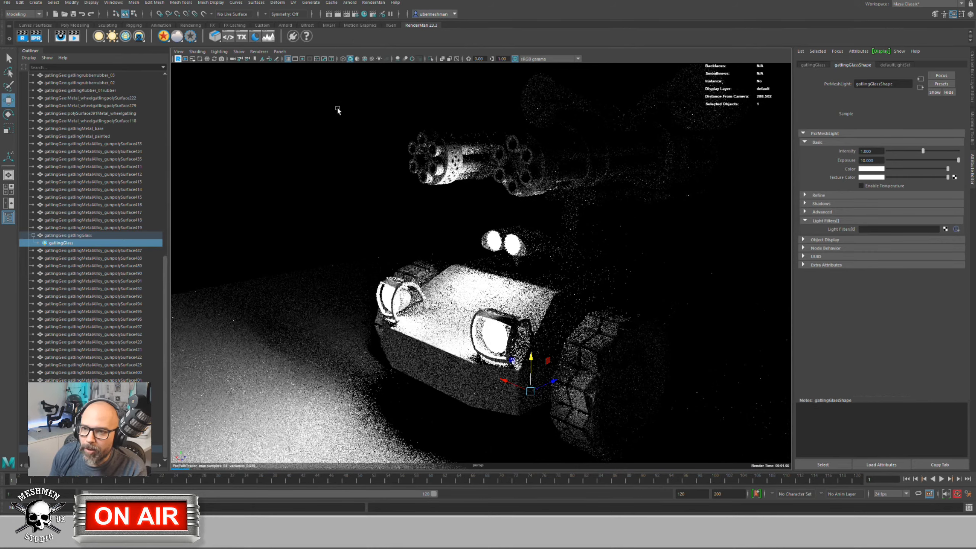
{"action": "left_click", "coordinate": [365, 15]}
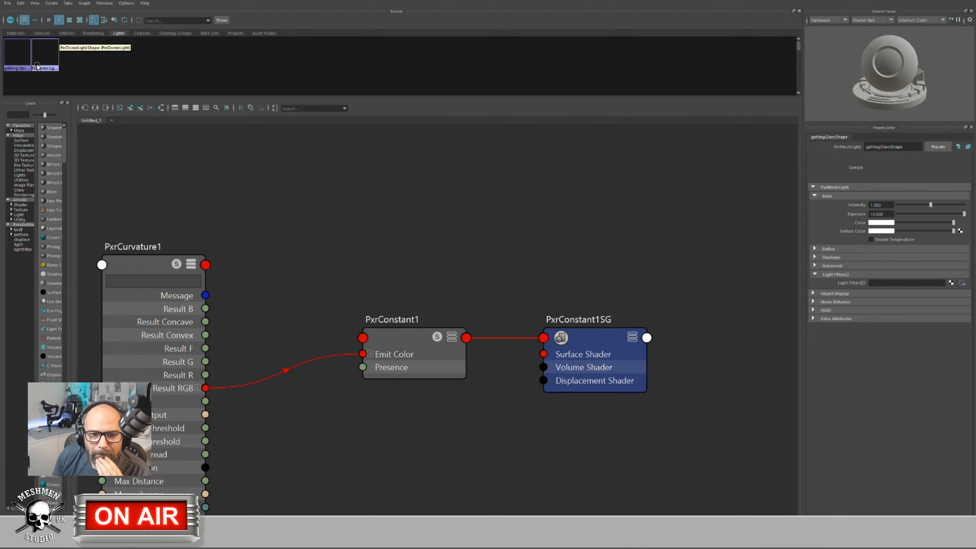
Step: Delete the gatlingGlass light swatch in Hypershade's Lights tab and switch back to the main window
{"action": "left_click", "coordinate": [18, 61]}
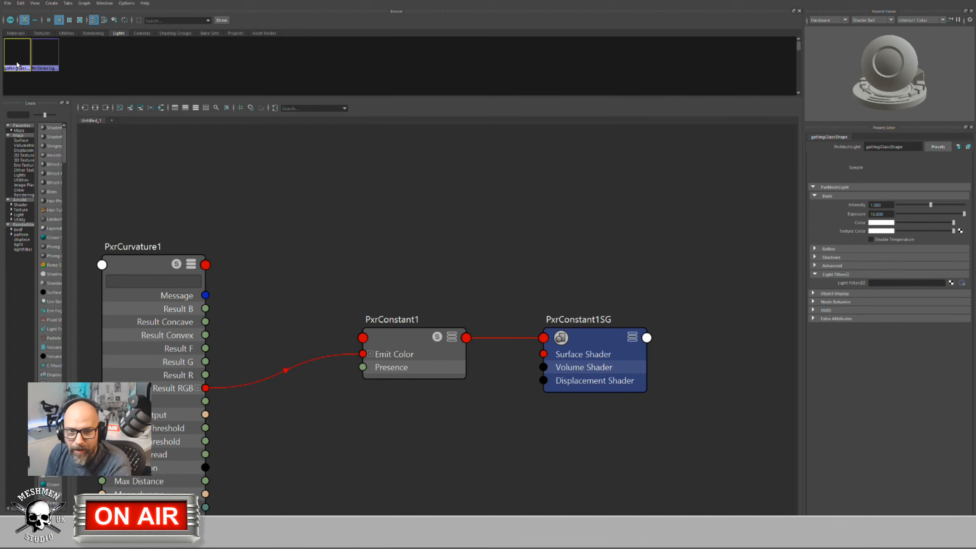
{"action": "key", "text": "Delete"}
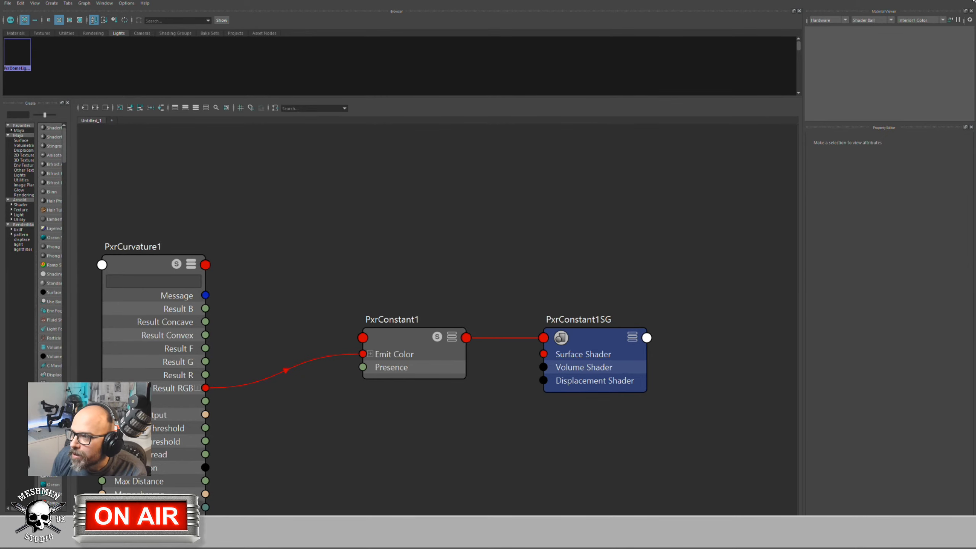
{"action": "key", "text": "alt+Tab"}
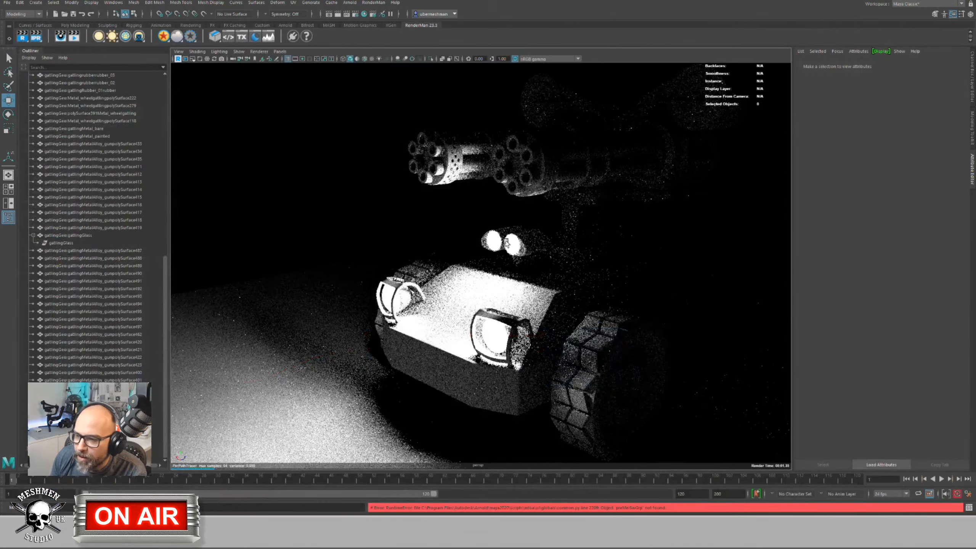
Step: Switch the viewport renderer to Viewport 2.0, then back to RenderMan to restart the IPR
{"action": "left_click", "coordinate": [258, 51]}
{"action": "left_click", "coordinate": [270, 65]}
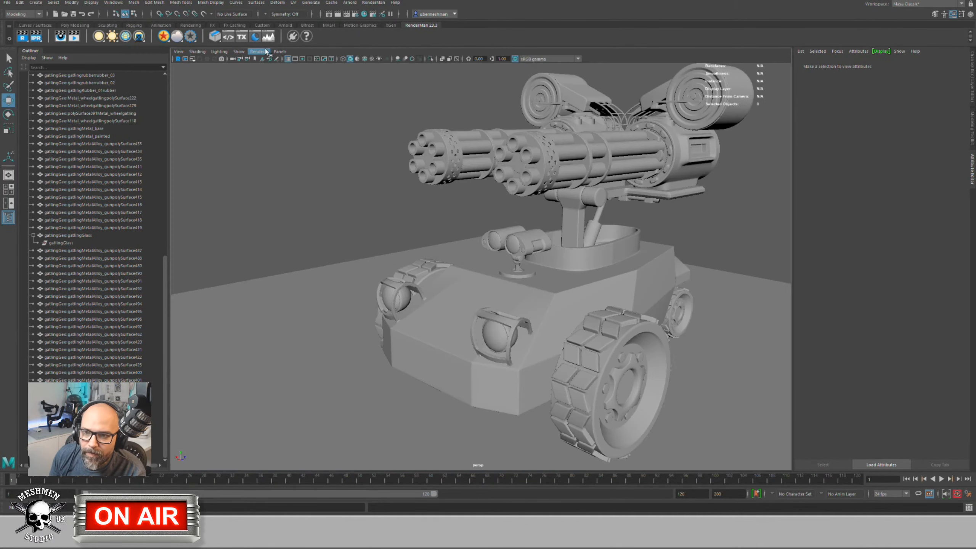
{"action": "left_click", "coordinate": [258, 51]}
{"action": "left_click", "coordinate": [269, 80]}
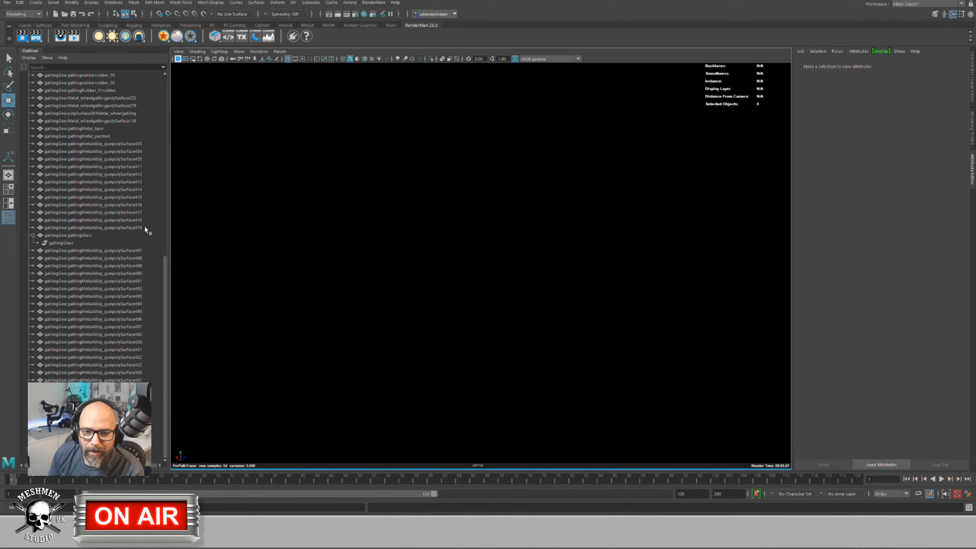
Step: Select PxrDomeLight in the Outliner, show all hidden objects with Shift+H, and orbit the tank
{"action": "left_click", "coordinate": [23, 441]}
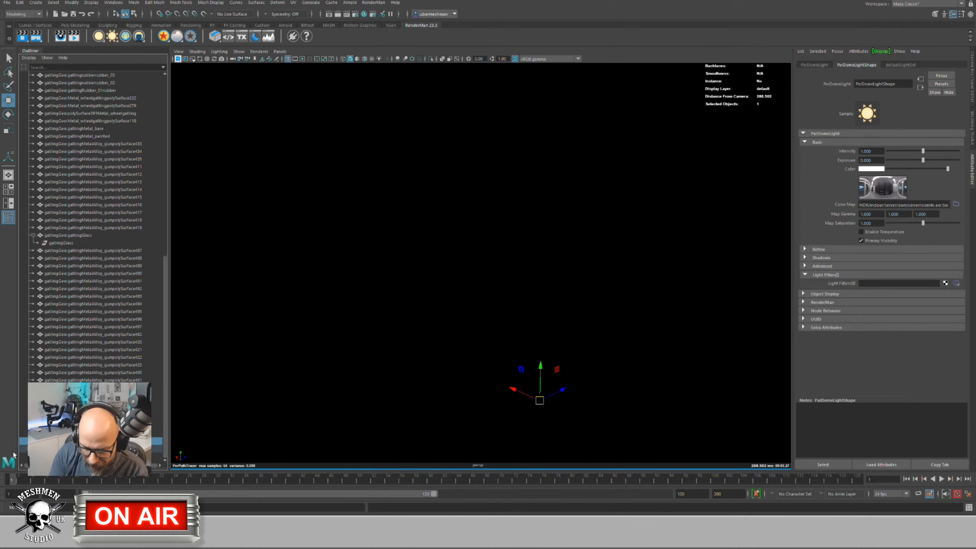
{"action": "key", "text": "shift+h"}
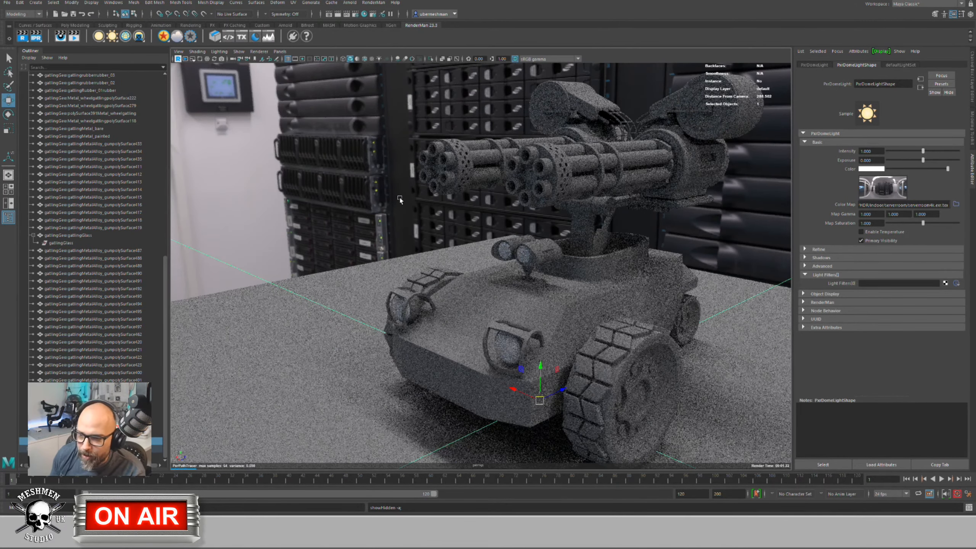
{"action": "scroll", "coordinate": [380, 268], "scroll_direction": "up", "scroll_amount": 2}
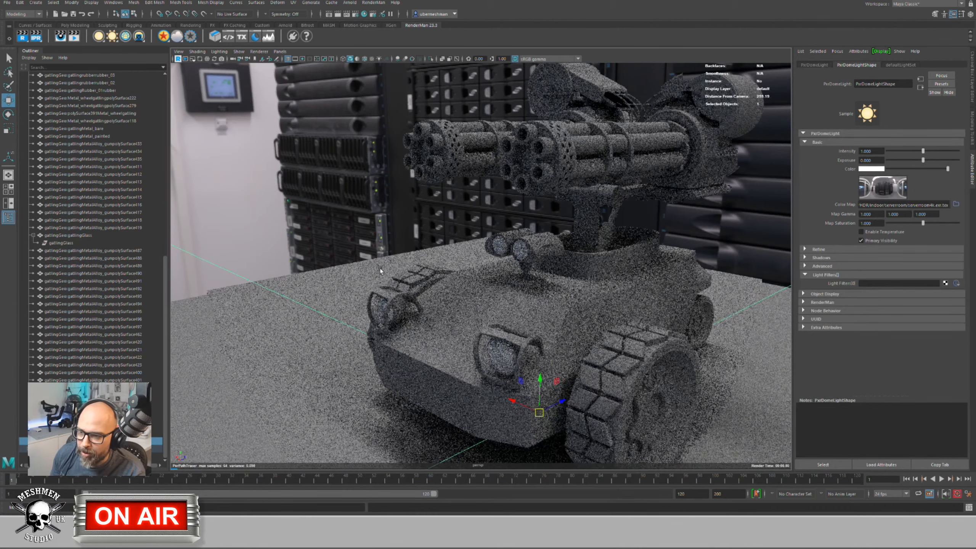
{"action": "left_click_drag", "start_coordinate": [380, 268], "coordinate": [635, 224], "text": "alt"}
Step: Select the GGUN group, then pick a single gatling barrel and reveal its shader tabs
{"action": "left_click", "coordinate": [470, 271]}
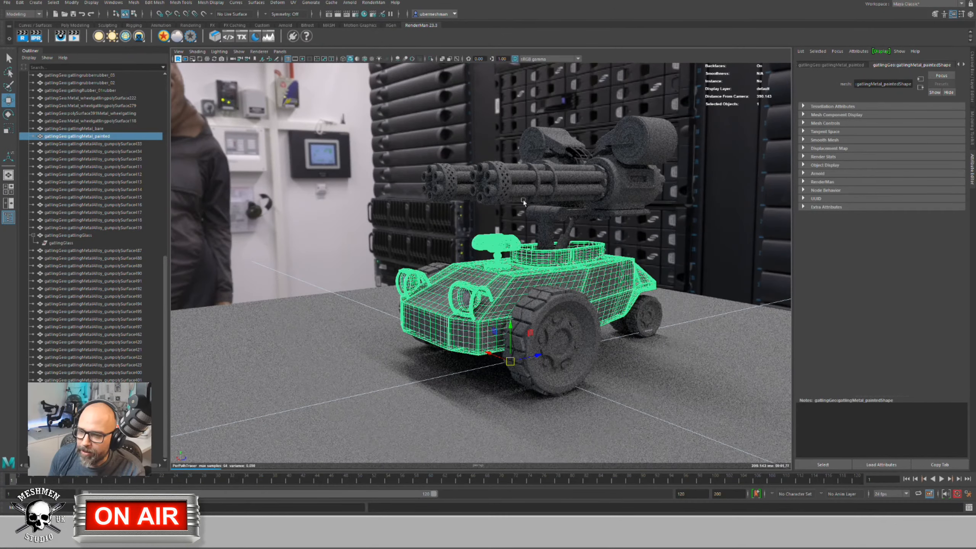
{"action": "scroll", "coordinate": [121, 217], "scroll_direction": "up", "scroll_amount": 15}
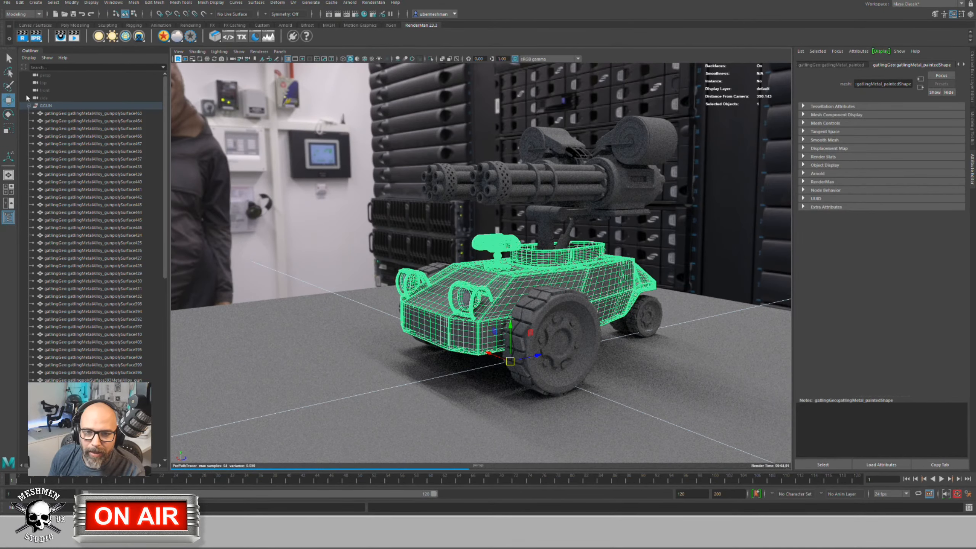
{"action": "left_click", "coordinate": [46, 105]}
{"action": "left_click", "coordinate": [29, 105]}
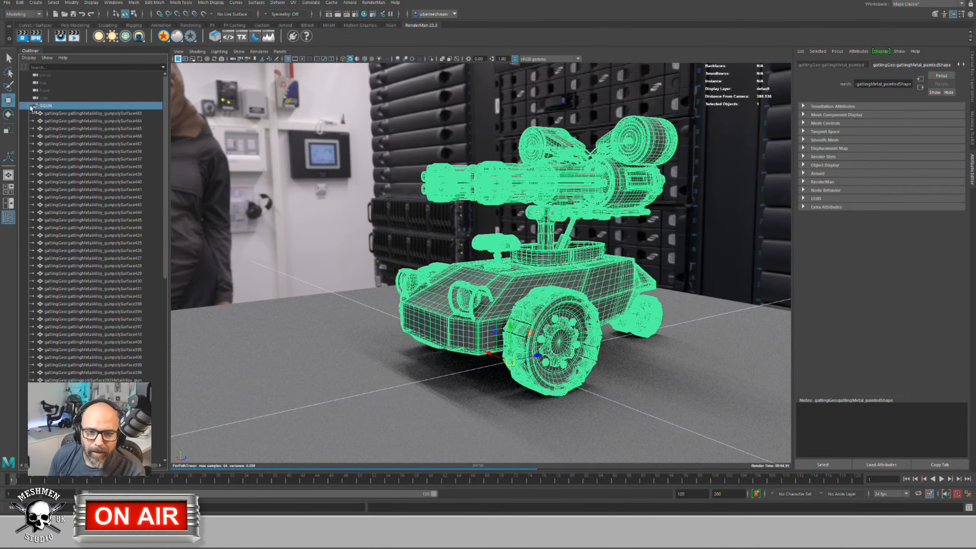
{"action": "left_click", "coordinate": [518, 176]}
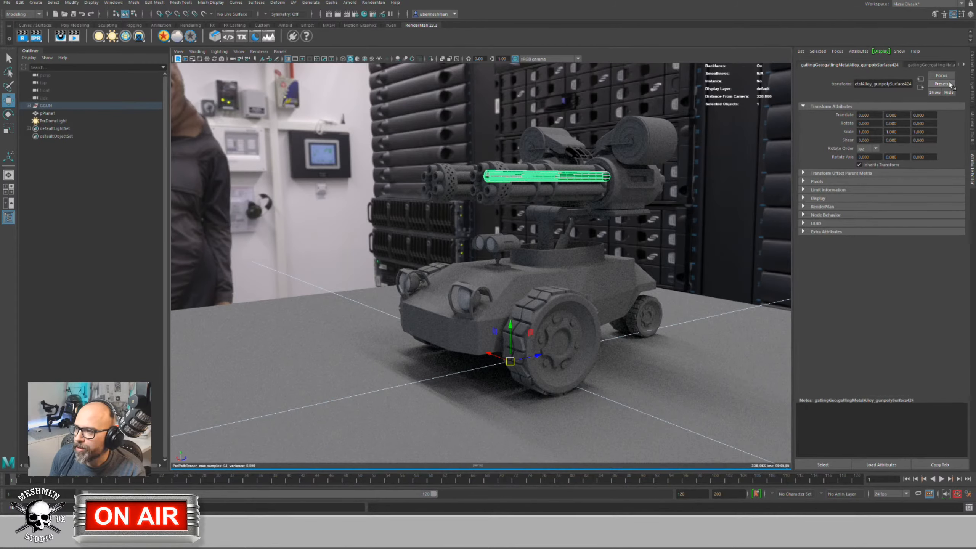
{"action": "left_click", "coordinate": [964, 65]}
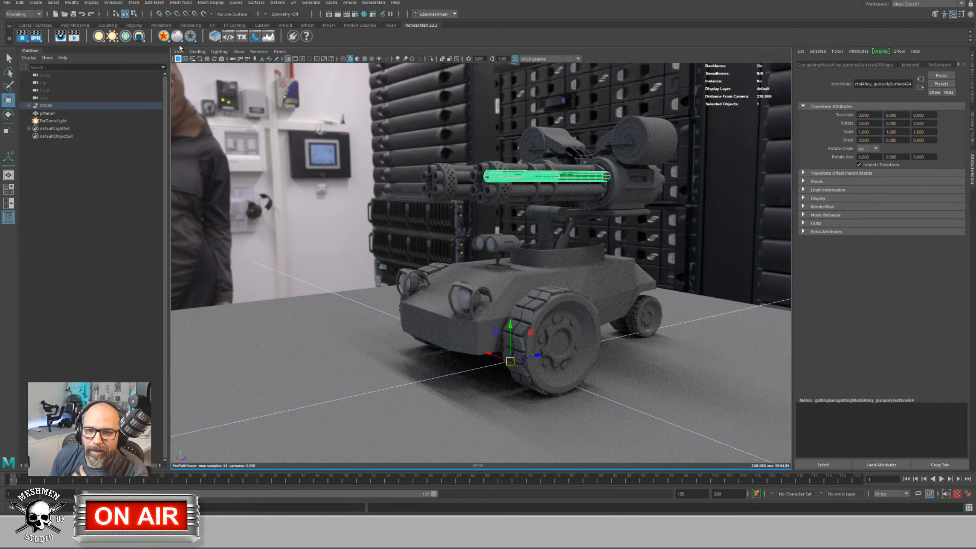
Step: Open the RenderMan surface shader list, close it without choosing, and reselect the barrel
{"action": "right_click", "coordinate": [163, 40]}
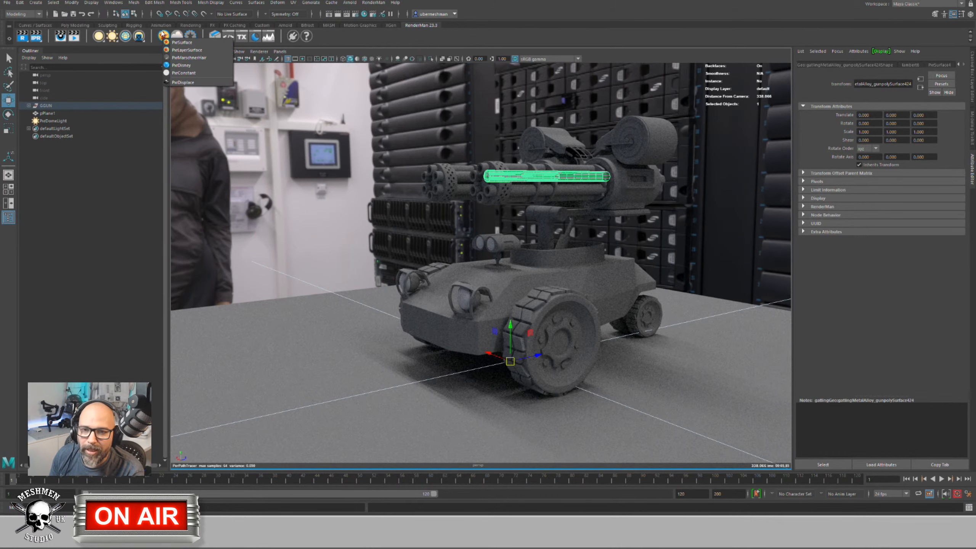
{"action": "left_click", "coordinate": [467, 180]}
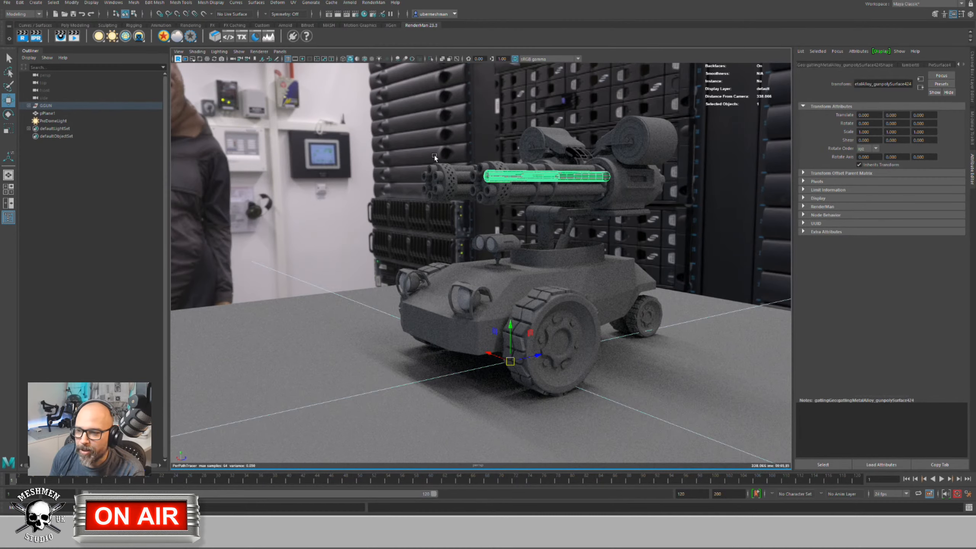
{"action": "left_click", "coordinate": [549, 158]}
{"action": "left_click", "coordinate": [566, 184]}
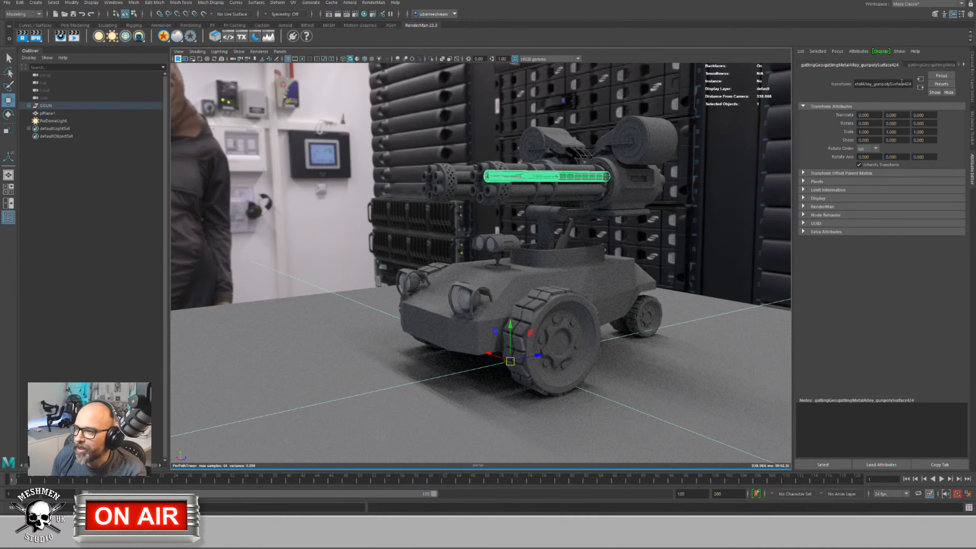
Step: Open PxrSurface4, widen the Attribute Editor, lighten the diffuse colour slightly and expand advanced diffuse
{"action": "left_click", "coordinate": [963, 66]}
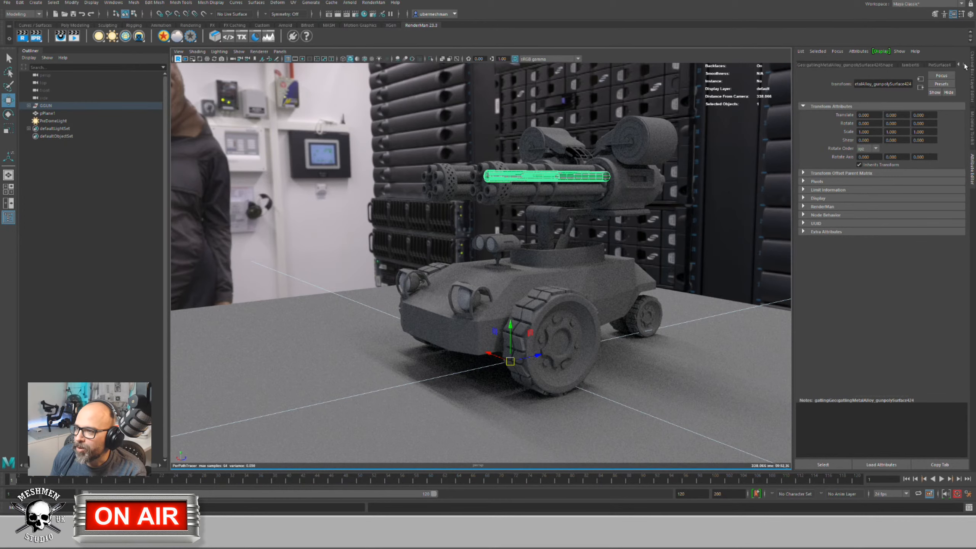
{"action": "left_click", "coordinate": [940, 65]}
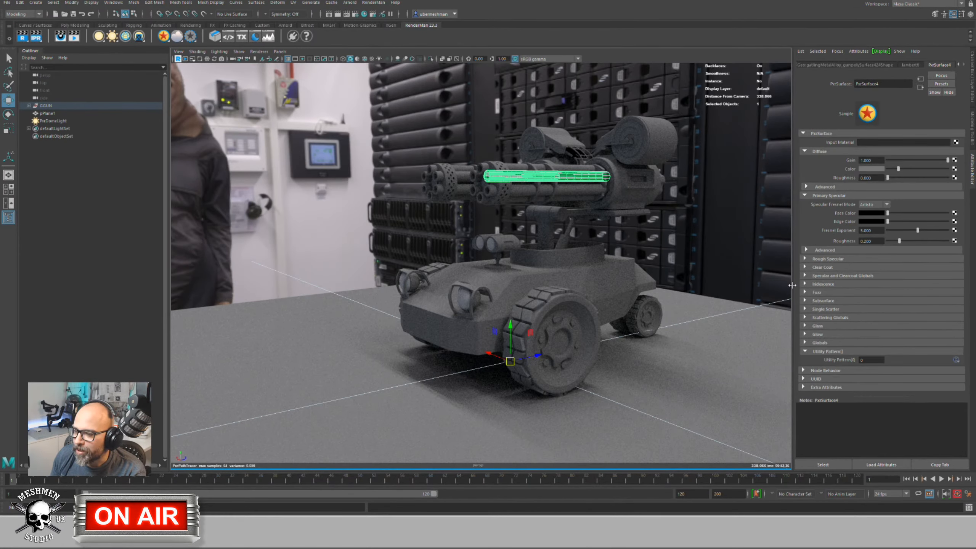
{"action": "left_click_drag", "start_coordinate": [792, 285], "coordinate": [729, 285]}
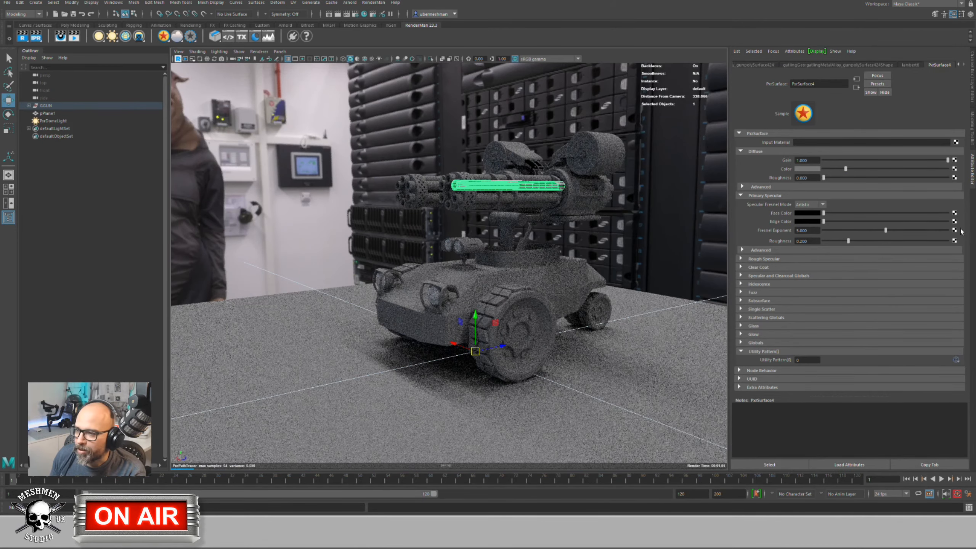
{"action": "mouse_move", "coordinate": [845, 168]}
{"action": "left_mouse_down"}
{"action": "mouse_move", "coordinate": [933, 170]}
{"action": "mouse_move", "coordinate": [833, 178]}
{"action": "left_mouse_up"}
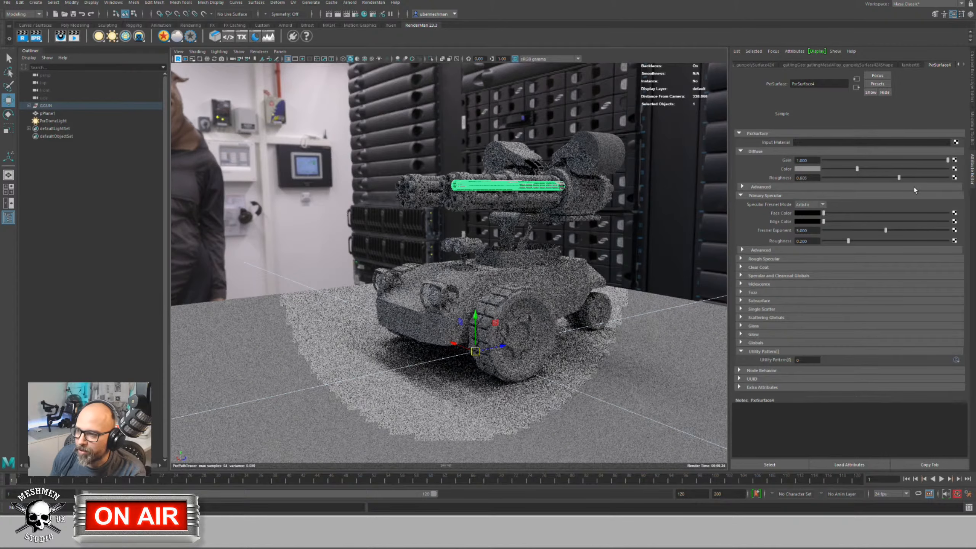
{"action": "left_click", "coordinate": [742, 187]}
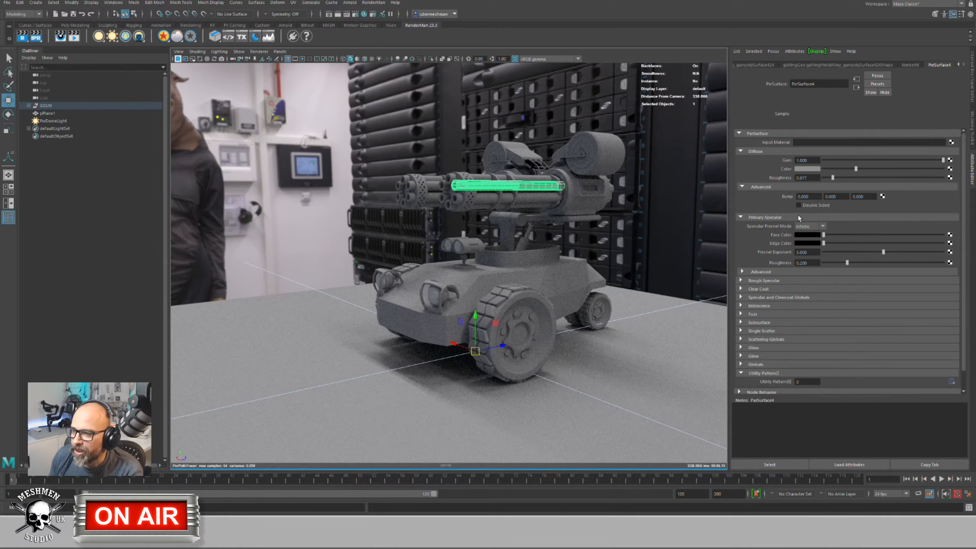
Step: Revert Fresnel Exponent to its default 5.000 and lighten the specular face colour to light grey
{"action": "right_click", "coordinate": [813, 252]}
{"action": "right_click", "coordinate": [758, 247]}
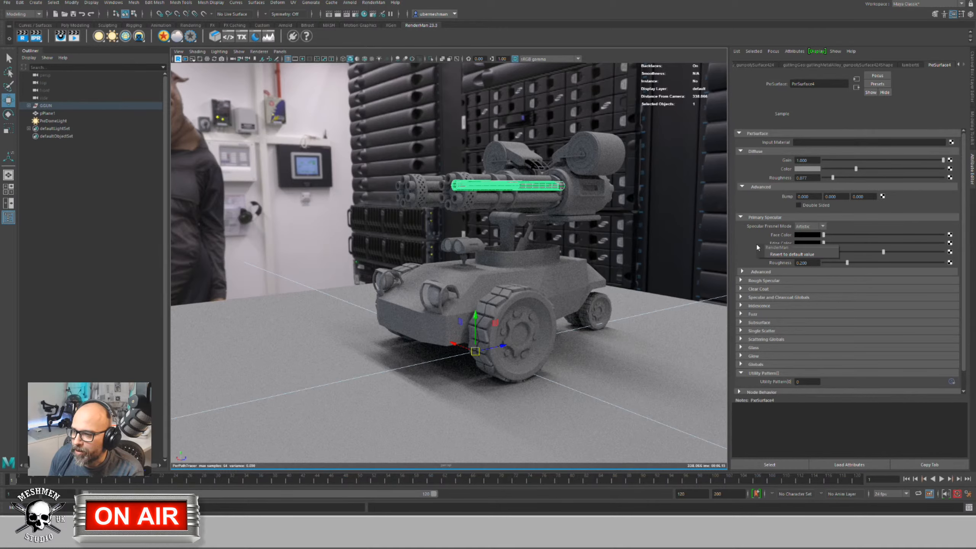
{"action": "left_click", "coordinate": [796, 253]}
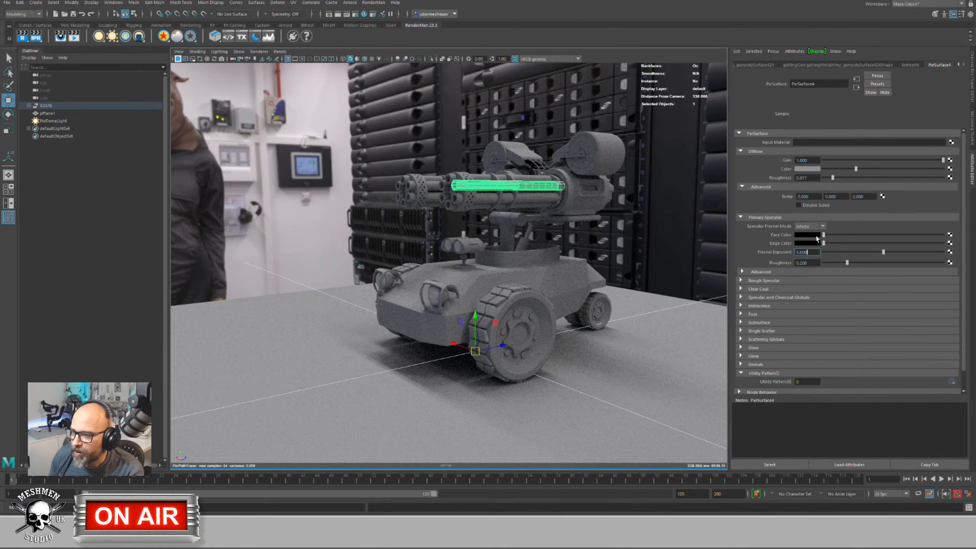
{"action": "left_click_drag", "start_coordinate": [824, 235], "coordinate": [852, 236]}
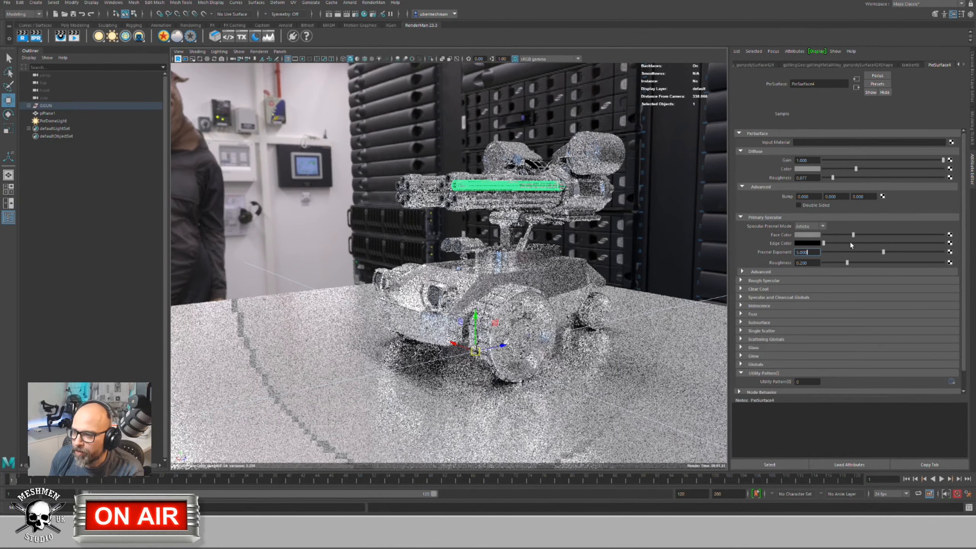
Step: Keep Specular Fresnel Mode on Artistic, with a dark grey face colour and white edge colour
{"action": "left_click", "coordinate": [809, 227]}
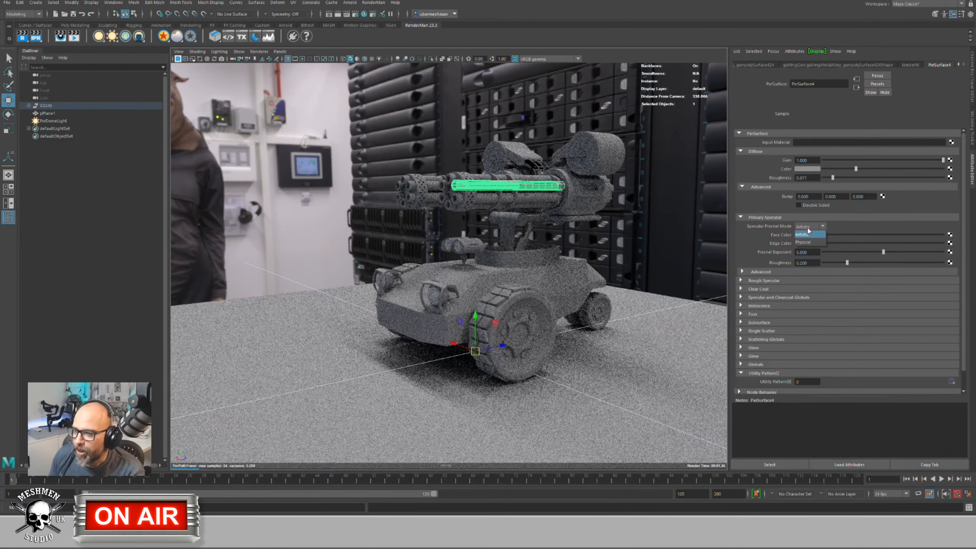
{"action": "left_click", "coordinate": [811, 230]}
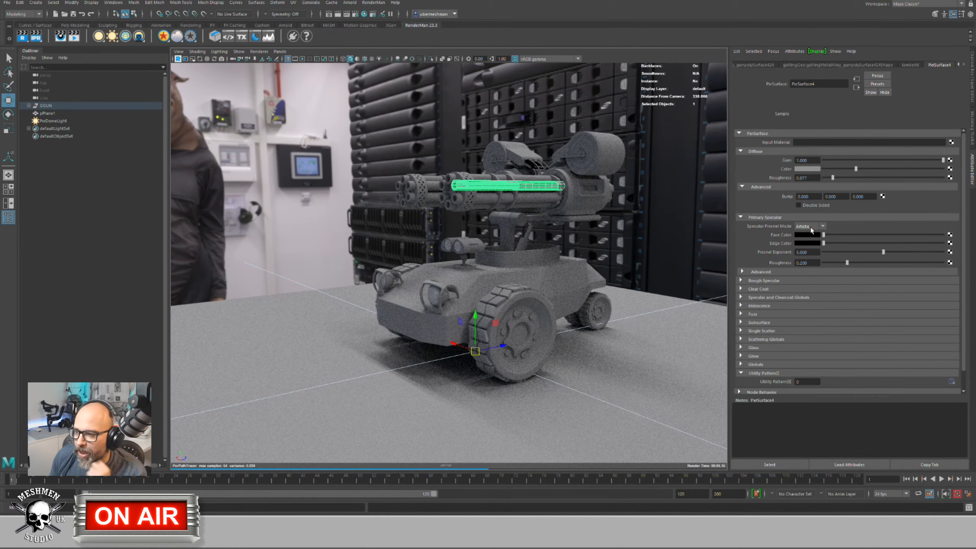
{"action": "left_click", "coordinate": [811, 230]}
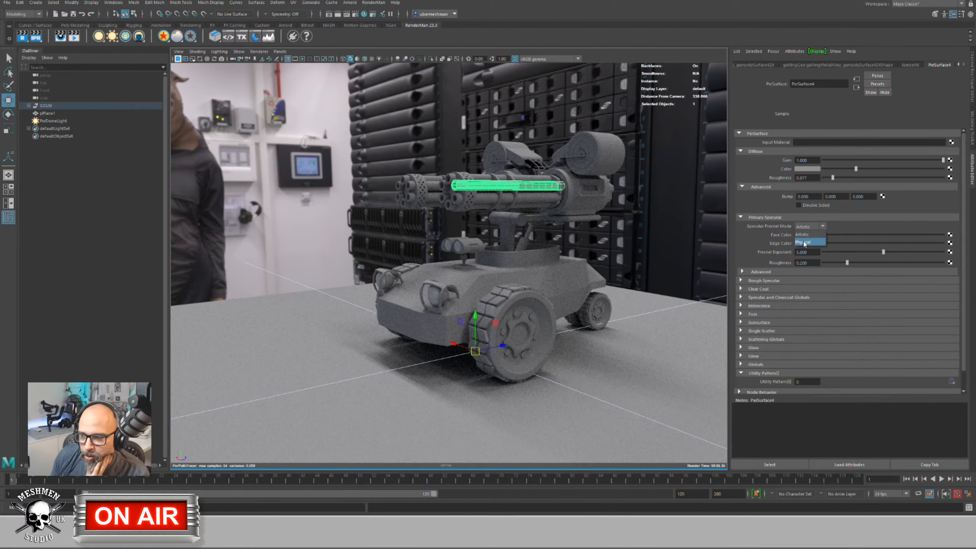
{"action": "left_click", "coordinate": [806, 235]}
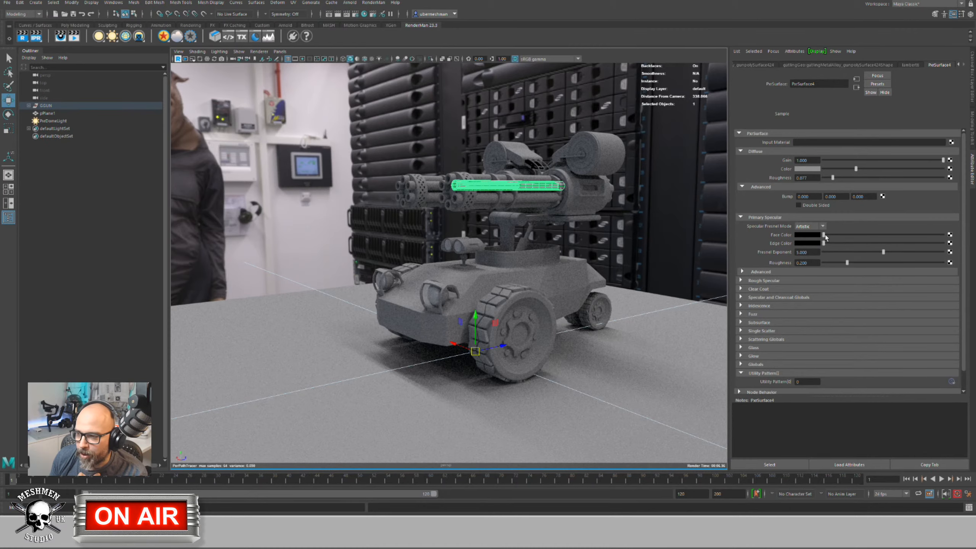
{"action": "left_click_drag", "start_coordinate": [823, 235], "coordinate": [826, 236]}
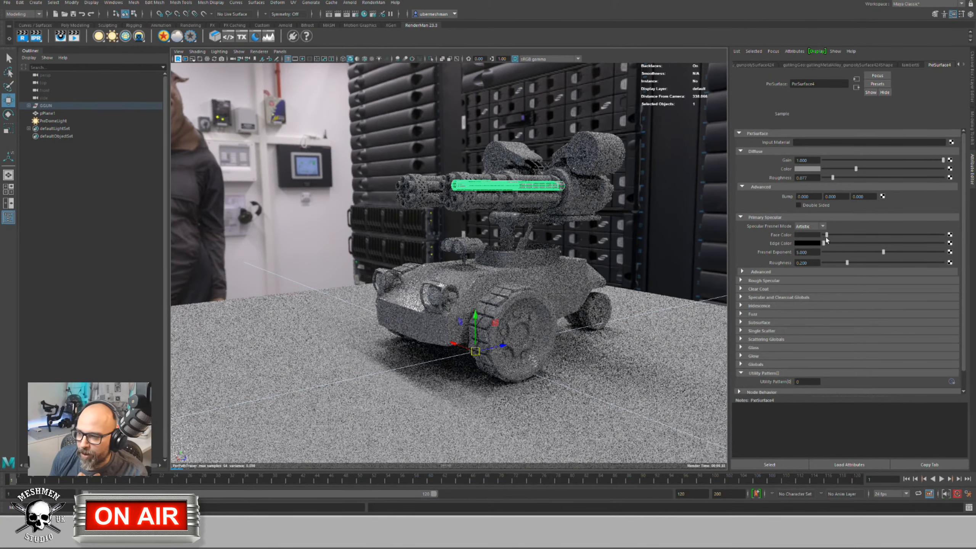
{"action": "left_click_drag", "start_coordinate": [823, 243], "coordinate": [932, 246]}
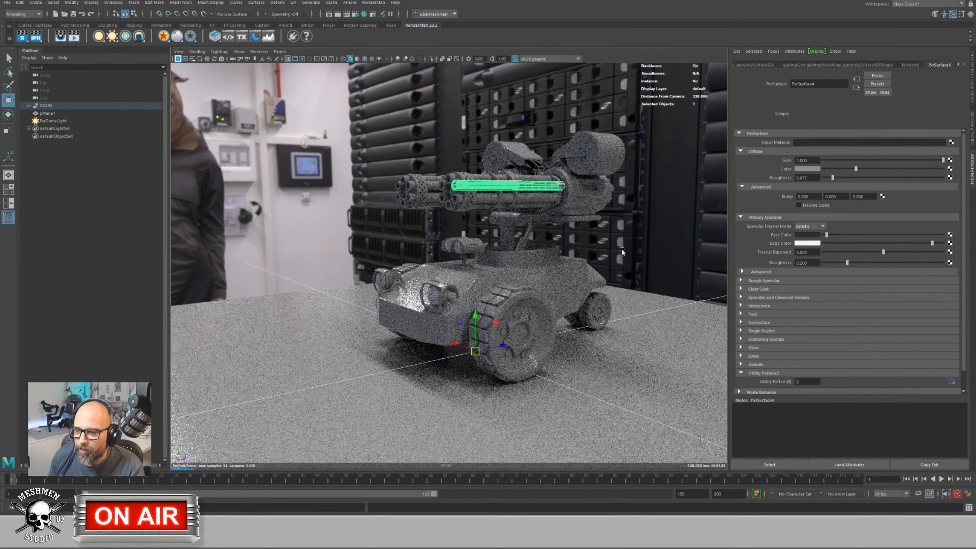
{"action": "left_click", "coordinate": [594, 252]}
{"action": "left_click_drag", "start_coordinate": [594, 252], "coordinate": [370, 199], "text": "alt"}
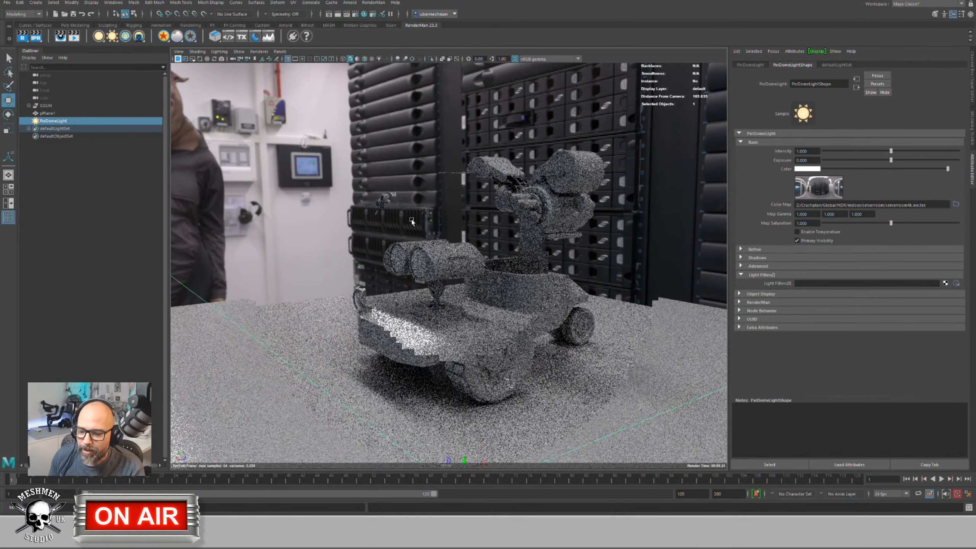
Step: Select the vehicle body and turn PxrSurface4's diffuse colour fully black
{"action": "right_click_drag", "start_coordinate": [408, 218], "coordinate": [408, 289], "text": "alt"}
{"action": "left_click_drag", "start_coordinate": [408, 289], "coordinate": [477, 291], "text": "alt"}
{"action": "key", "text": "ctrl+z"}
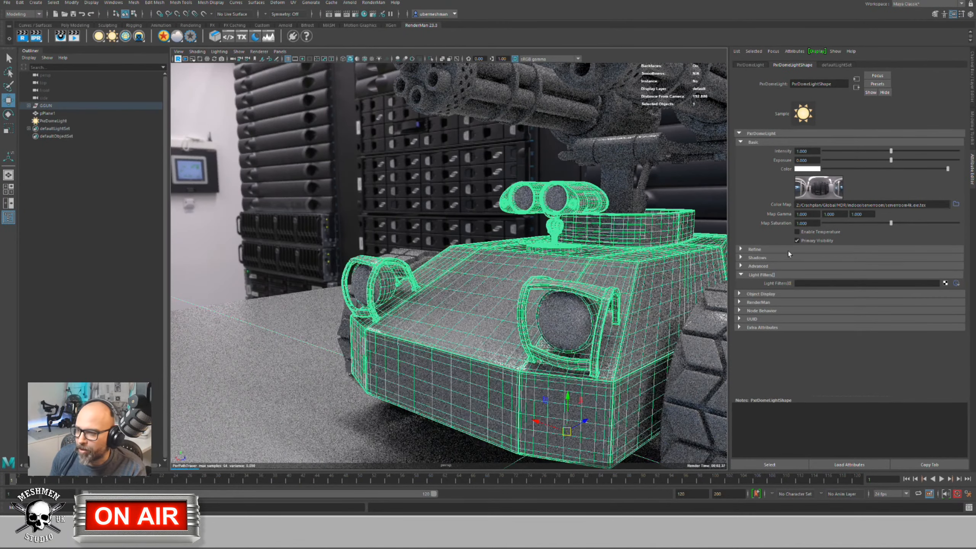
{"action": "left_click", "coordinate": [937, 65]}
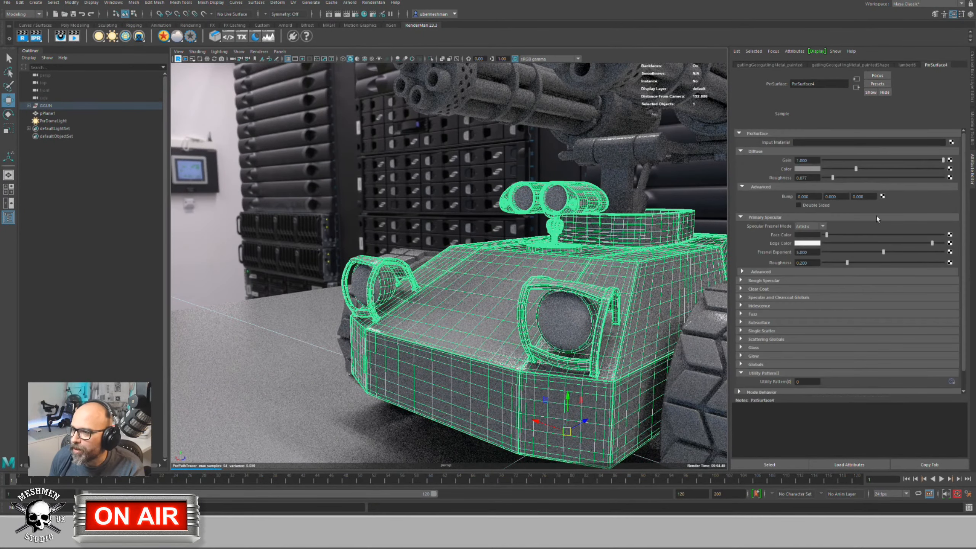
{"action": "left_click_drag", "start_coordinate": [852, 168], "coordinate": [778, 170]}
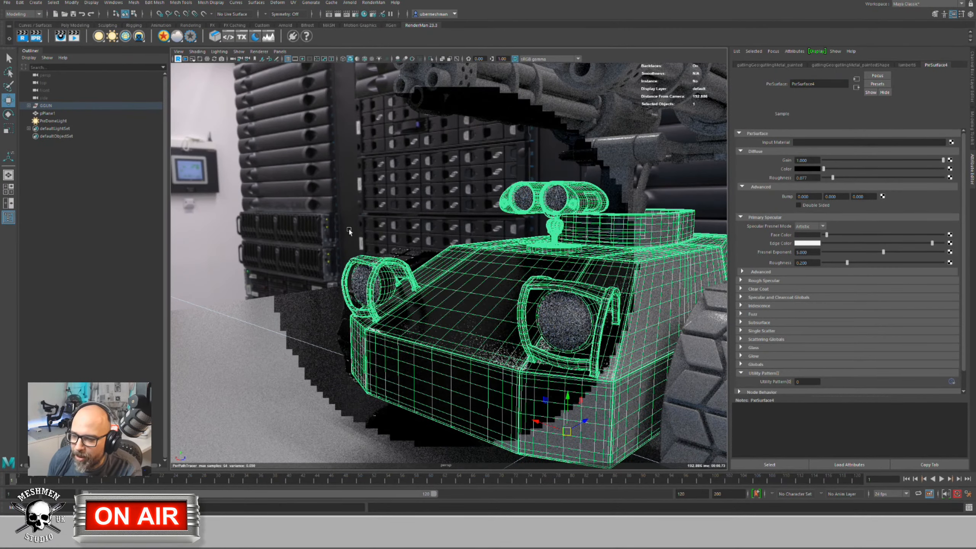
Step: Deselect the body and orbit closer to see the HDR background behind the vehicle
{"action": "left_click", "coordinate": [321, 289]}
{"action": "middle_click_drag", "start_coordinate": [321, 289], "coordinate": [429, 286]}
{"action": "left_click", "coordinate": [429, 287]}
{"action": "left_click_drag", "start_coordinate": [426, 287], "coordinate": [398, 297], "text": "alt"}
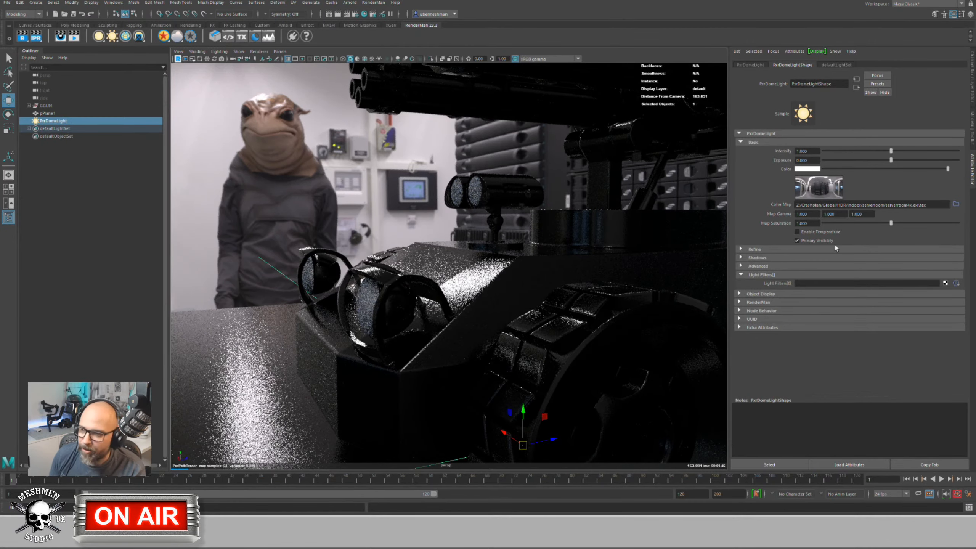
Step: Select the rubber track and raise the specular face colour to white, nudging the edge colour brighter
{"action": "left_click", "coordinate": [535, 306]}
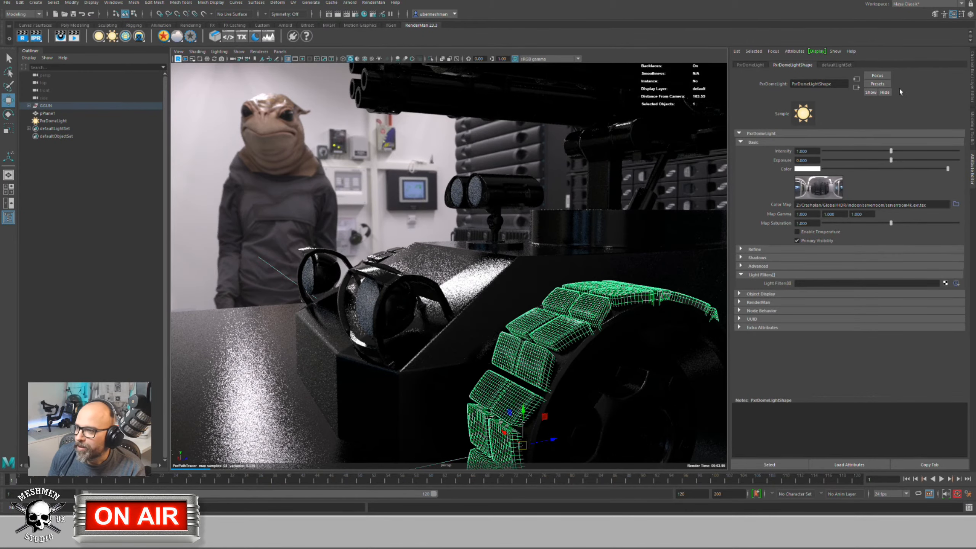
{"action": "left_click", "coordinate": [947, 65]}
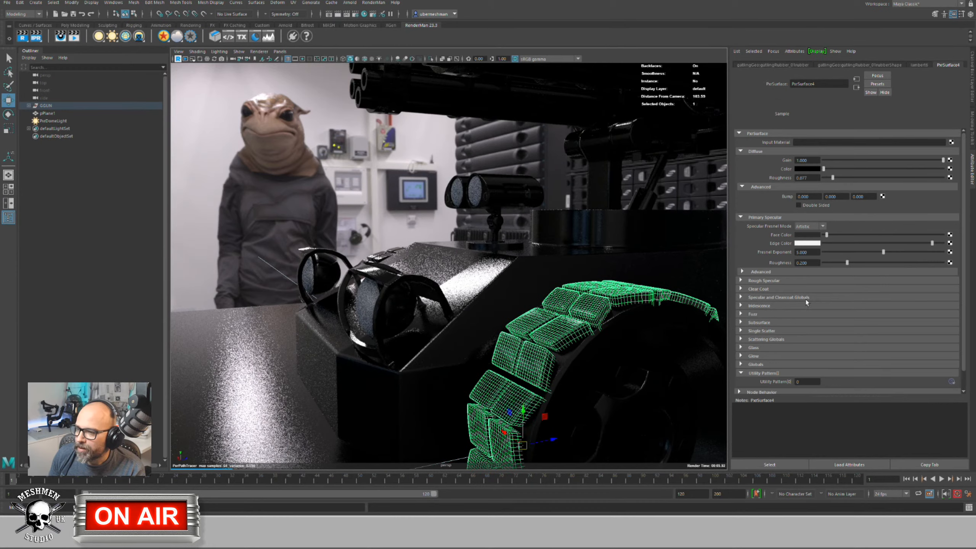
{"action": "left_click_drag", "start_coordinate": [828, 237], "coordinate": [943, 235]}
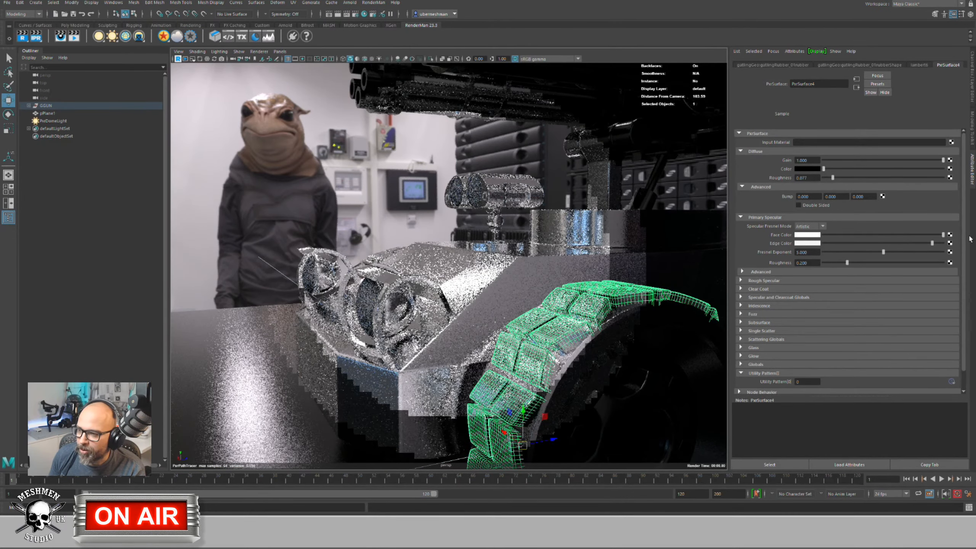
{"action": "left_click", "coordinate": [934, 244]}
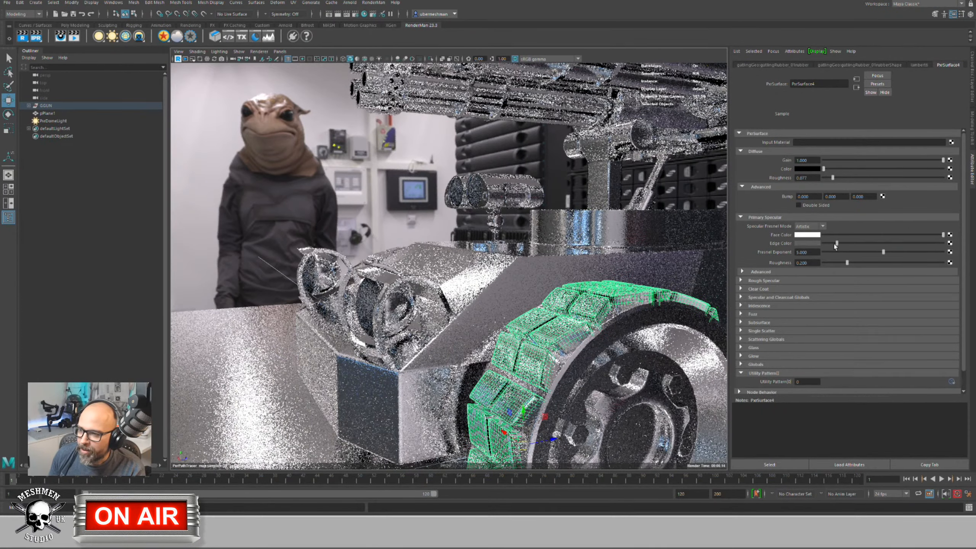
{"action": "left_click_drag", "start_coordinate": [529, 284], "coordinate": [340, 248], "text": "alt"}
{"action": "left_click", "coordinate": [53, 121]}
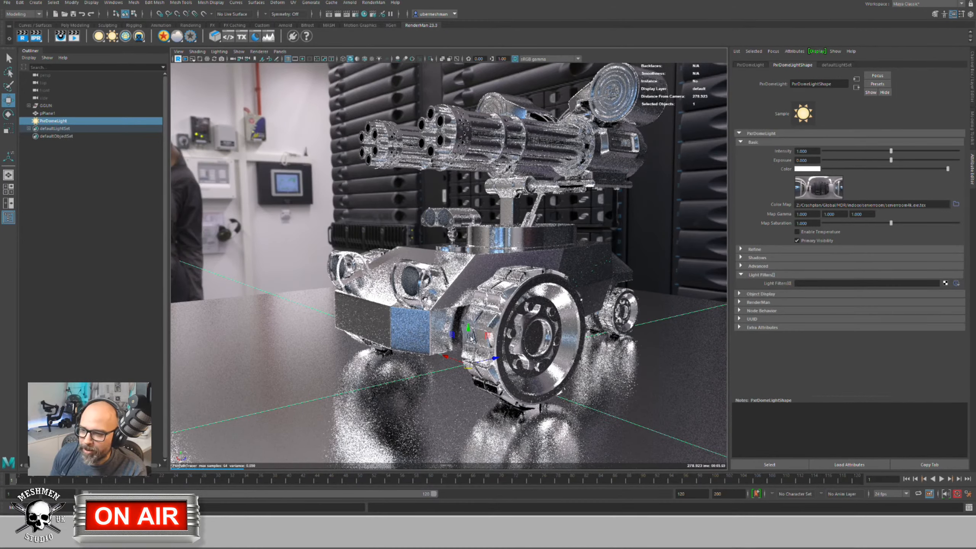
Step: Select the rear gun cylinder and bring up its PxrSurface4 material settings
{"action": "left_click", "coordinate": [47, 106]}
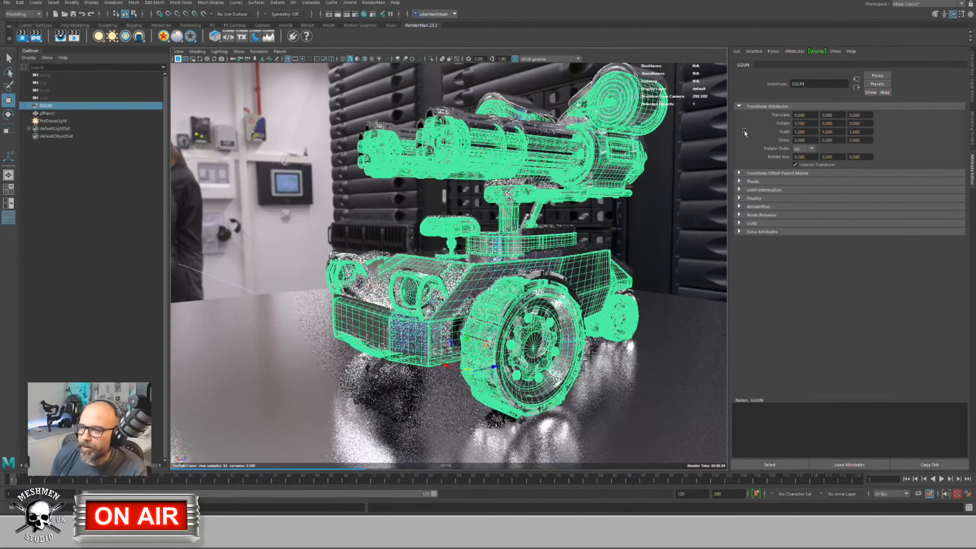
{"action": "left_click", "coordinate": [606, 165]}
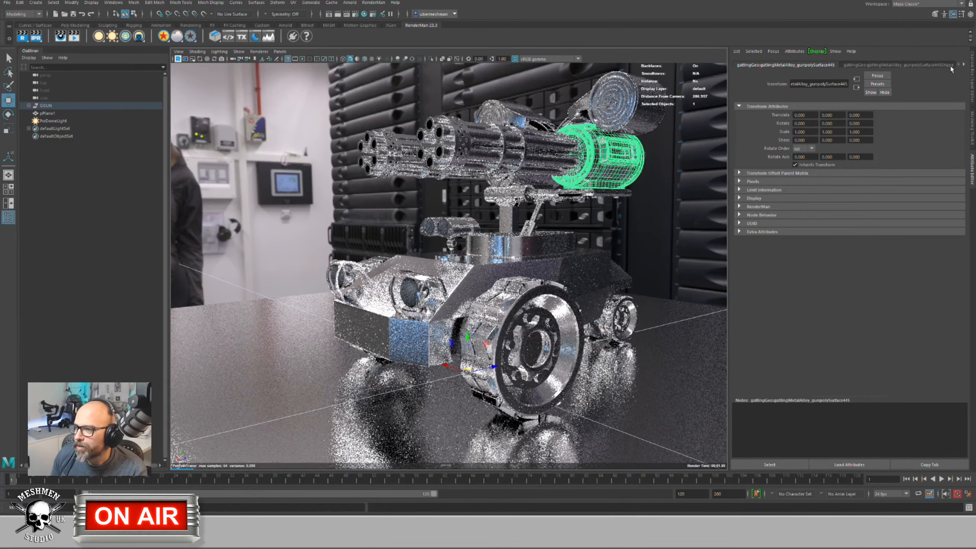
{"action": "left_click", "coordinate": [963, 65]}
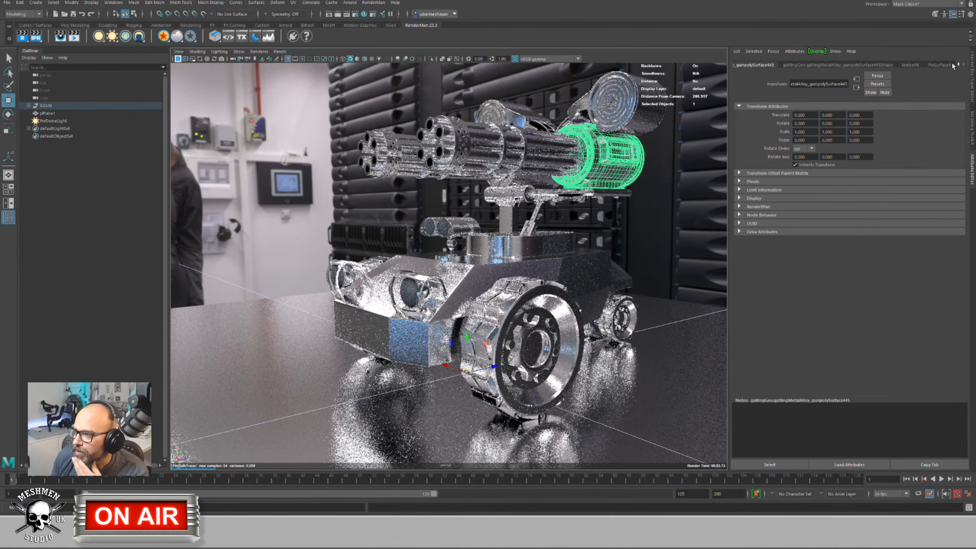
{"action": "left_click", "coordinate": [947, 65]}
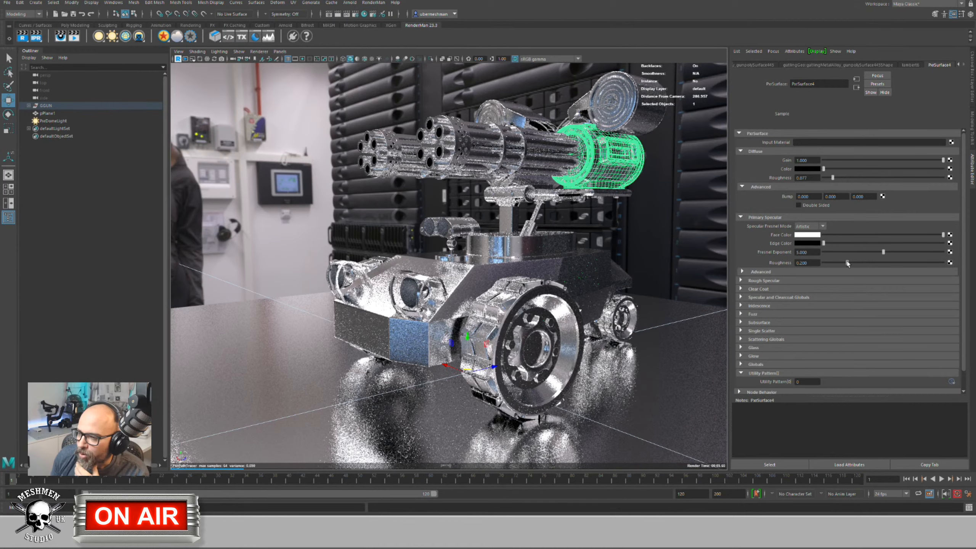
Step: Tune the Primary Specular Roughness, settling around 0.176
{"action": "left_click_drag", "start_coordinate": [847, 263], "coordinate": [819, 267]}
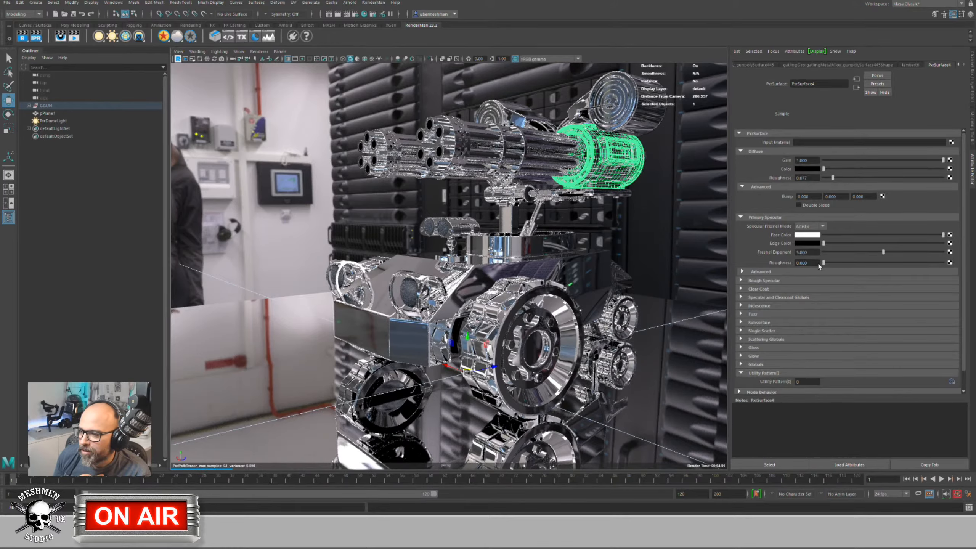
{"action": "left_click_drag", "start_coordinate": [819, 267], "coordinate": [953, 270]}
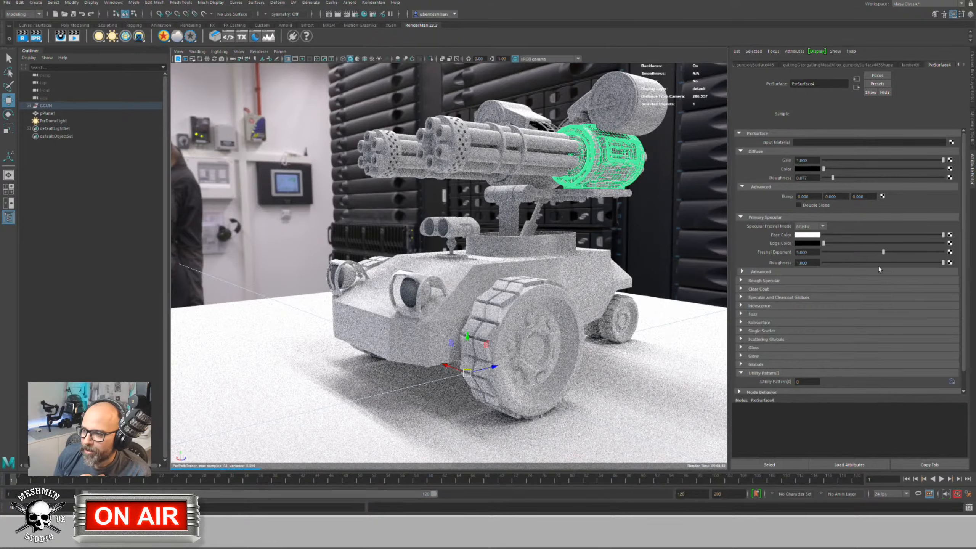
{"action": "left_click_drag", "start_coordinate": [942, 264], "coordinate": [918, 263]}
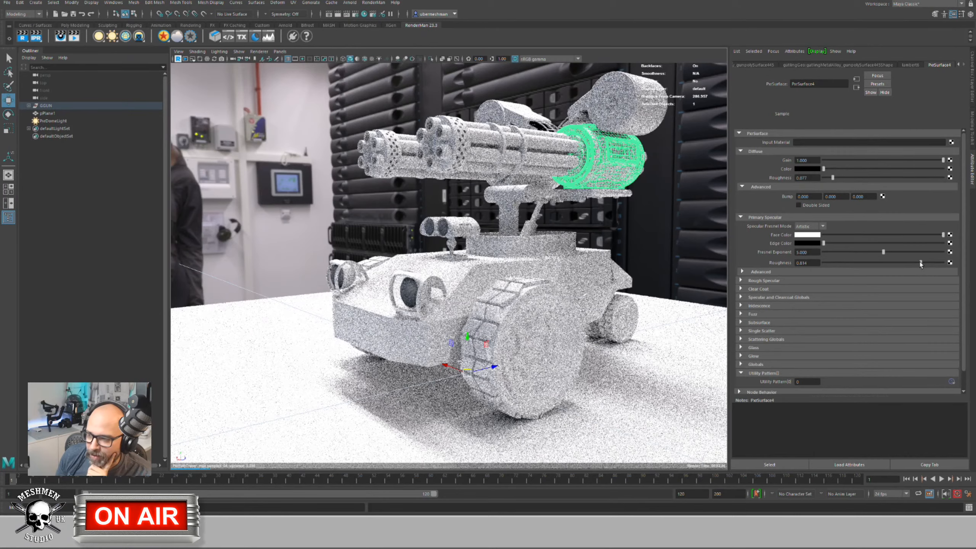
{"action": "left_click_drag", "start_coordinate": [918, 263], "coordinate": [903, 263]}
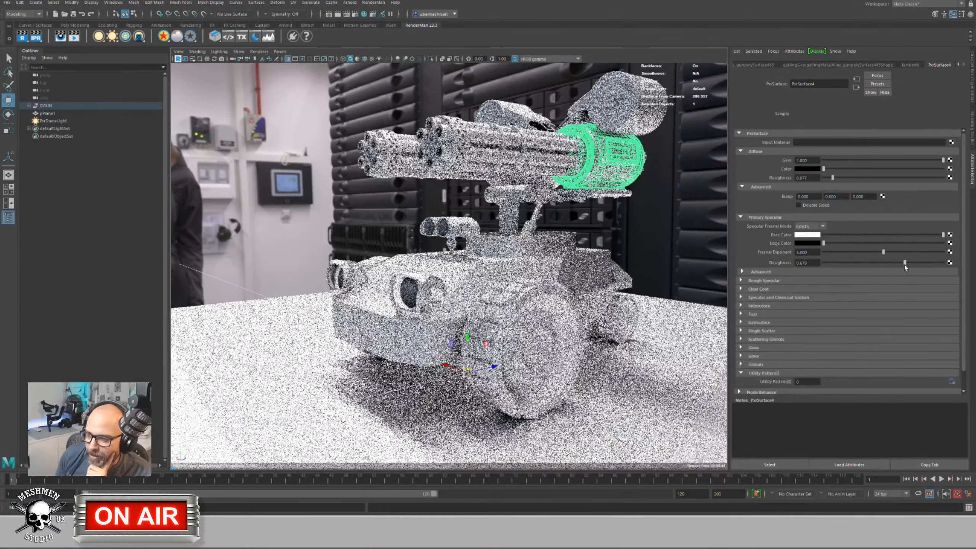
Step: Set the diffuse colour to grey and darken the specular face colour
{"action": "left_click_drag", "start_coordinate": [823, 171], "coordinate": [904, 170]}
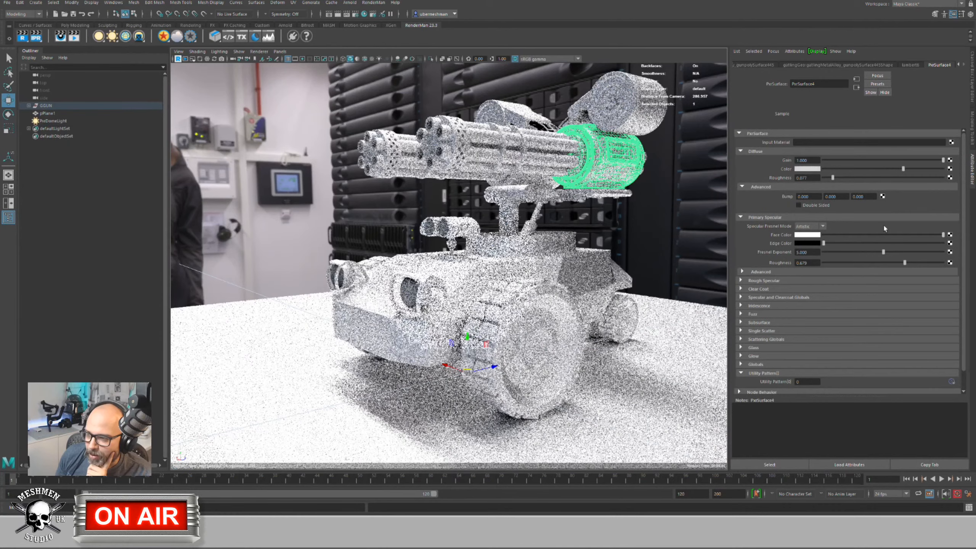
{"action": "left_click_drag", "start_coordinate": [902, 264], "coordinate": [844, 264]}
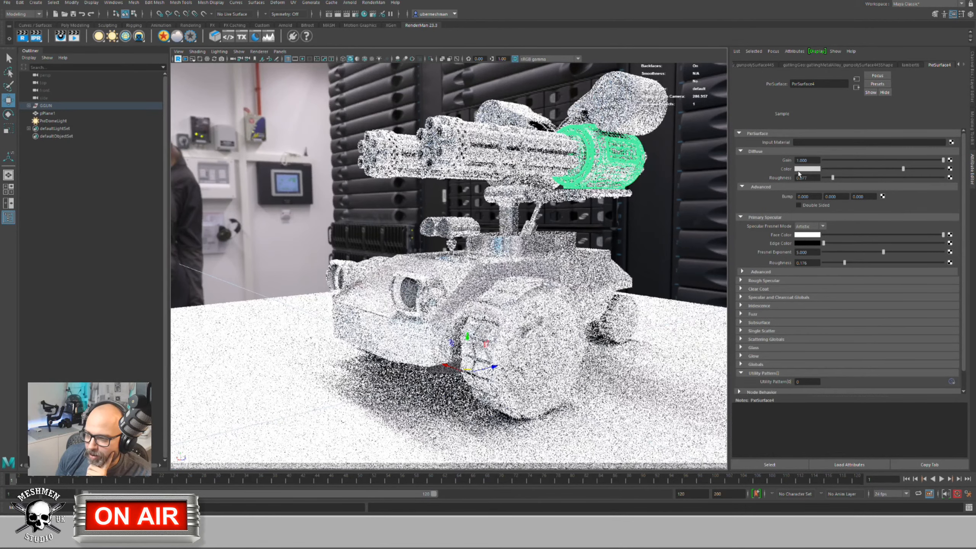
{"action": "left_click_drag", "start_coordinate": [900, 168], "coordinate": [864, 169]}
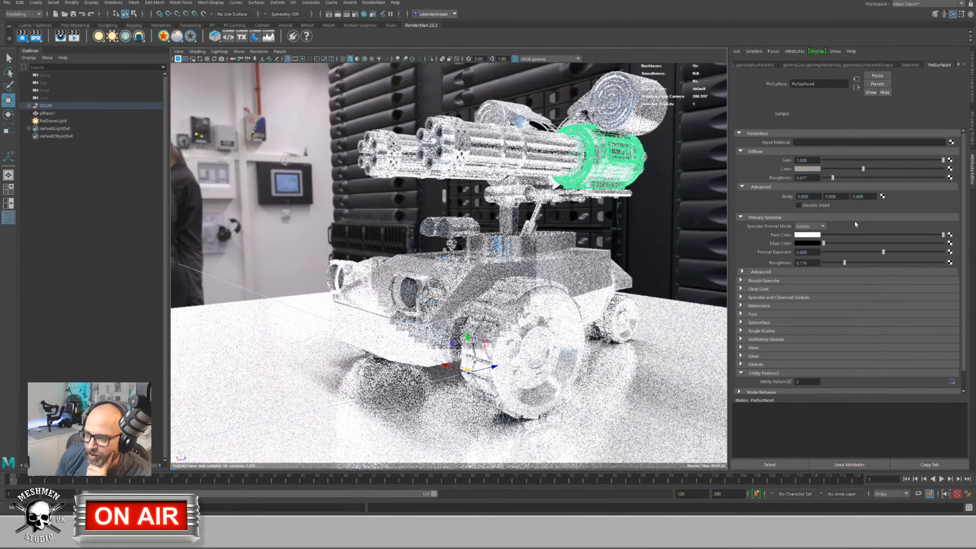
{"action": "left_click_drag", "start_coordinate": [943, 235], "coordinate": [849, 244]}
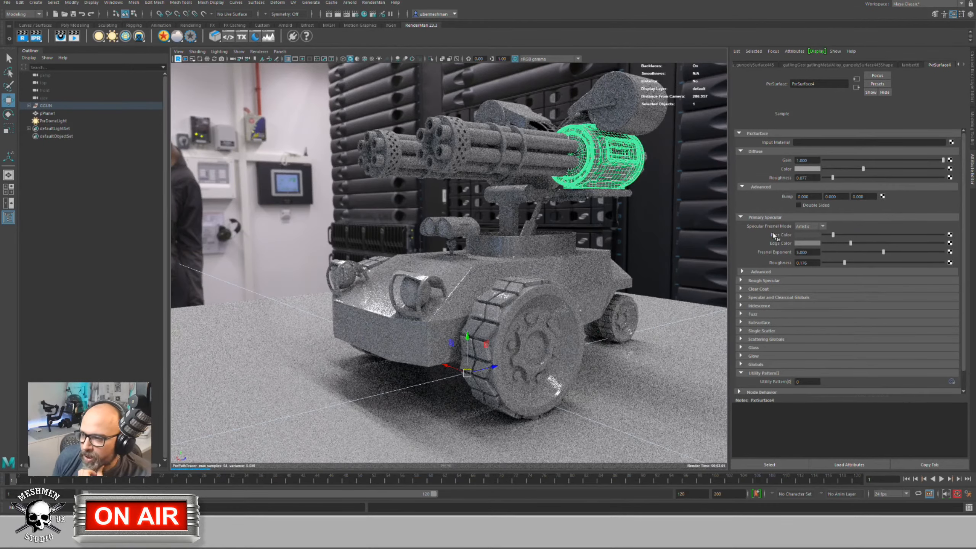
{"action": "mouse_move", "coordinate": [779, 230]}
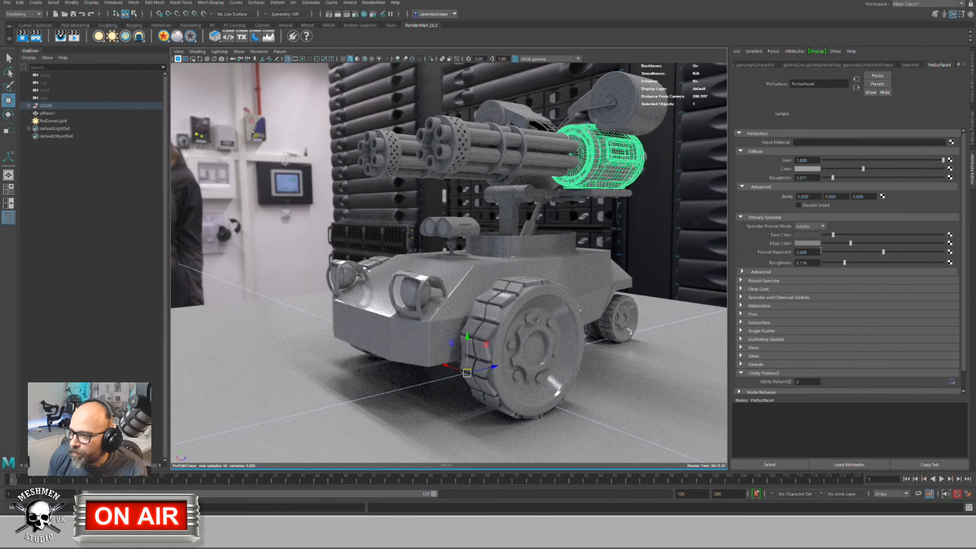
Step: Set the Specular Fresnel Mode to Physical
{"action": "left_click", "coordinate": [813, 227]}
{"action": "left_click", "coordinate": [812, 235]}
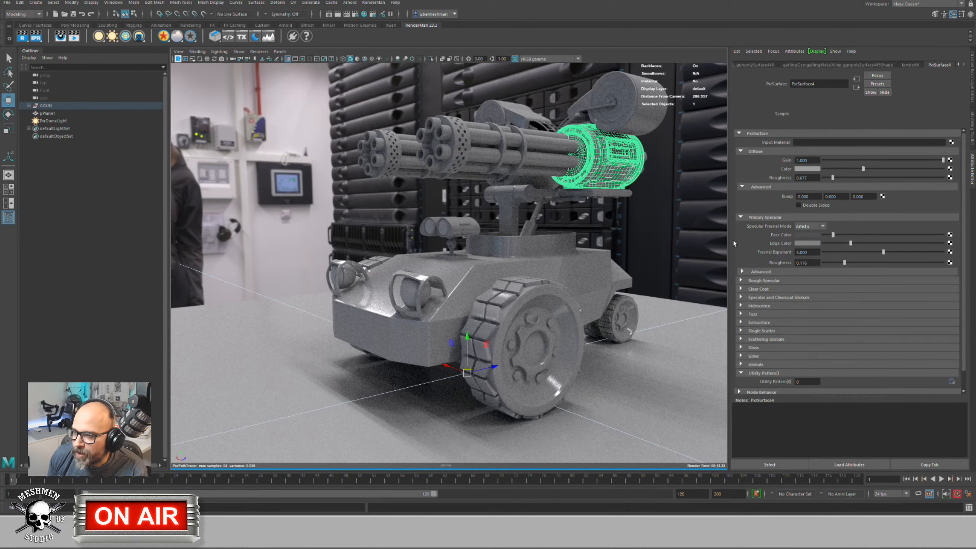
{"action": "left_click_drag", "start_coordinate": [834, 237], "coordinate": [833, 240]}
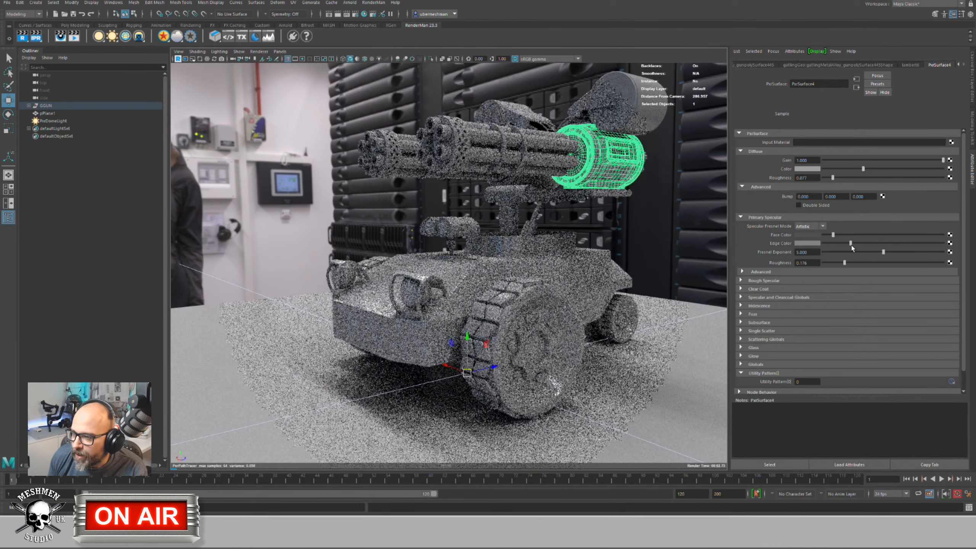
{"action": "left_click", "coordinate": [811, 227]}
{"action": "left_click", "coordinate": [809, 242]}
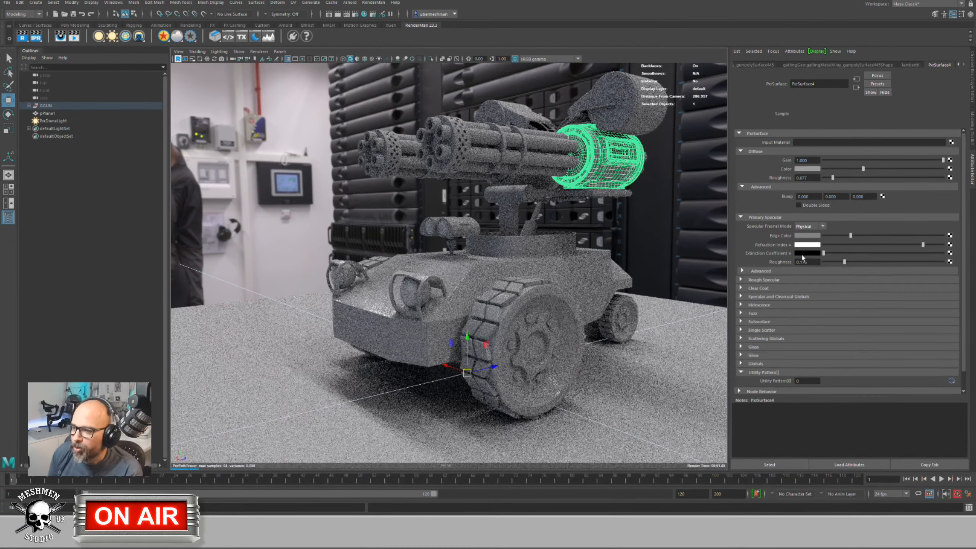
{"action": "mouse_move", "coordinate": [802, 258]}
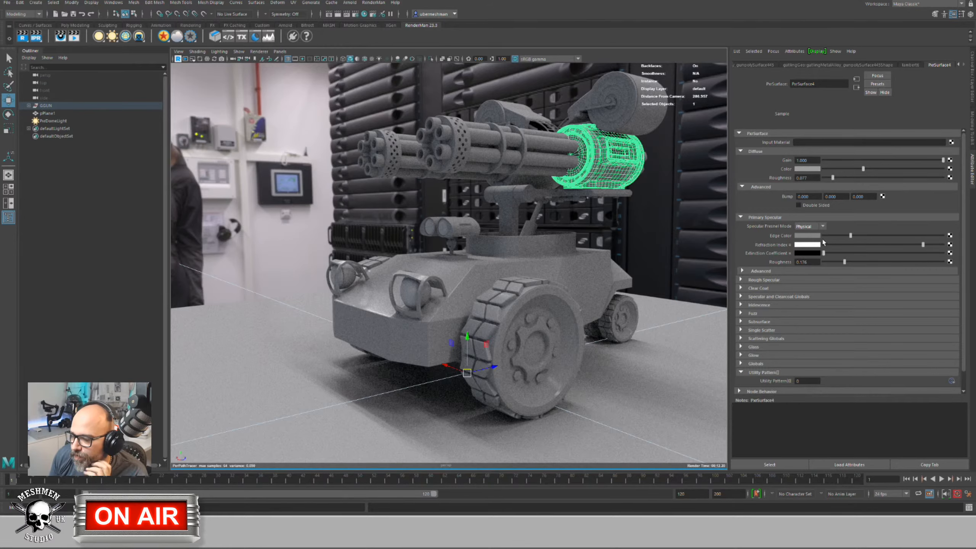
Step: Set the edge colour to dark grey, refraction index to 10, and diffuse to black
{"action": "left_click_drag", "start_coordinate": [937, 236], "coordinate": [824, 236]}
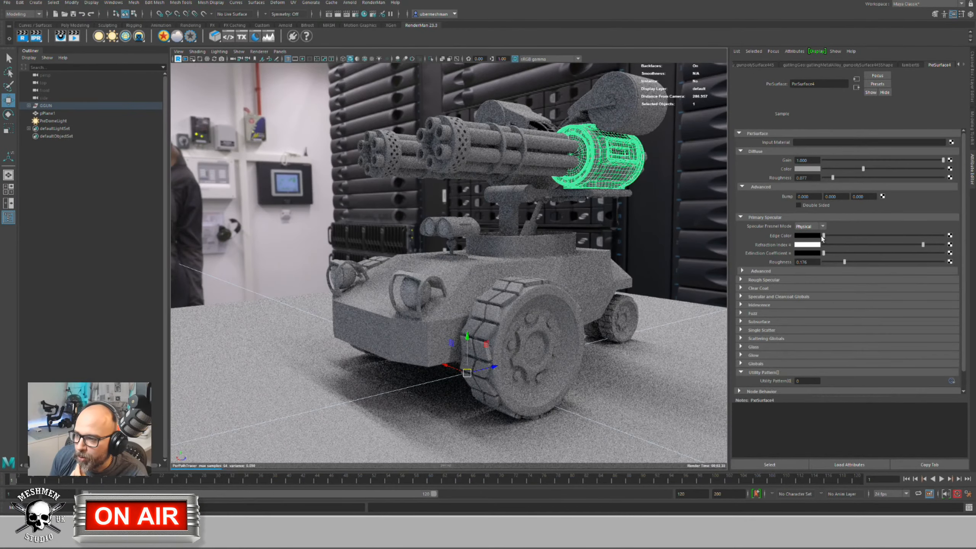
{"action": "left_click_drag", "start_coordinate": [824, 236], "coordinate": [959, 243]}
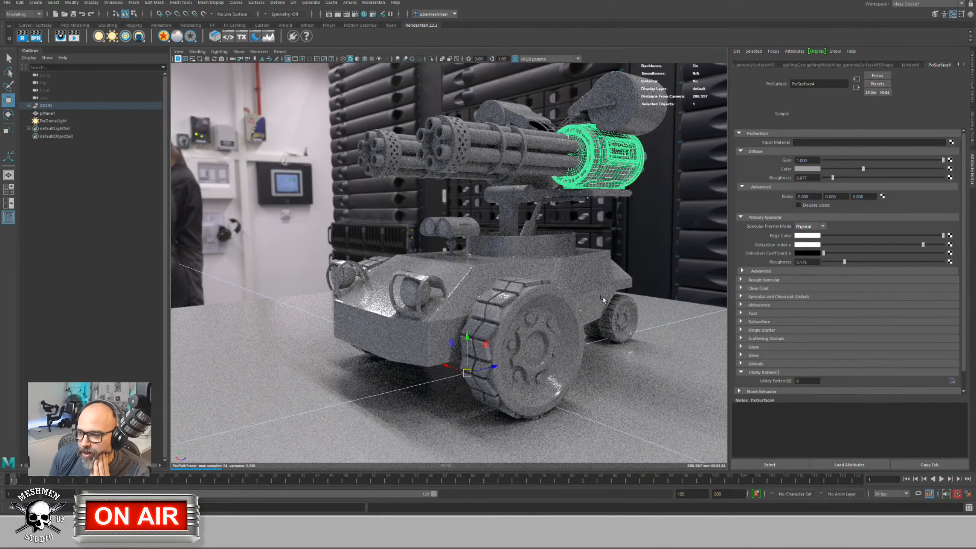
{"action": "left_click", "coordinate": [814, 246]}
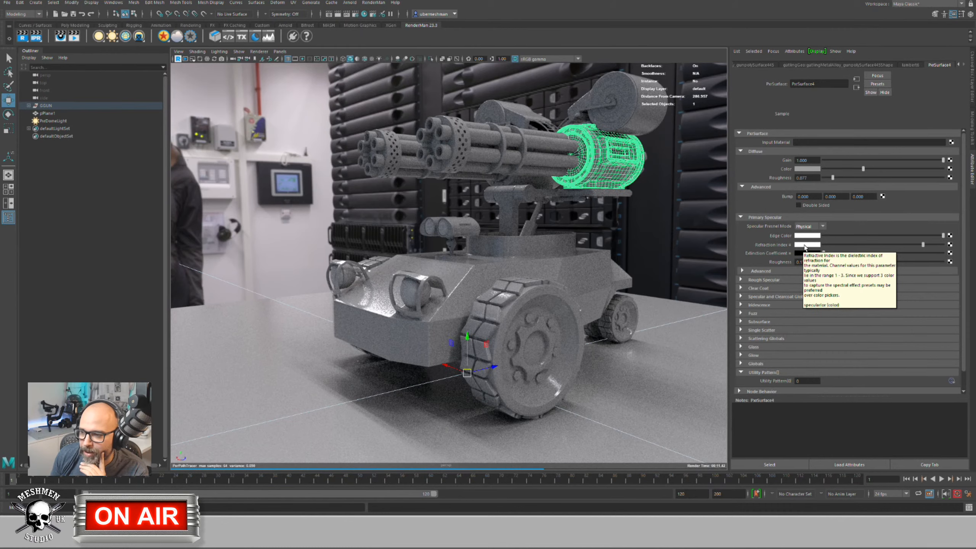
{"action": "left_click", "coordinate": [805, 245]}
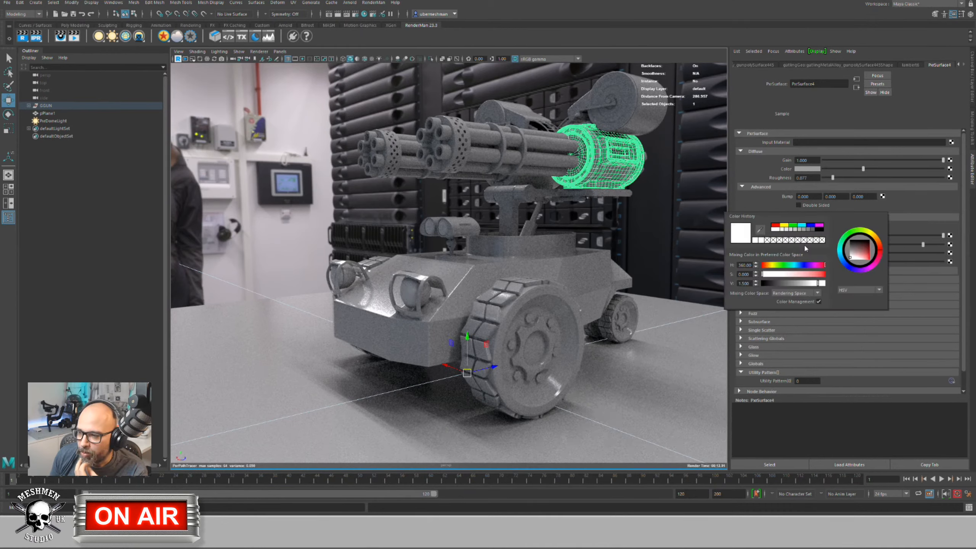
{"action": "double_click", "coordinate": [744, 283]}
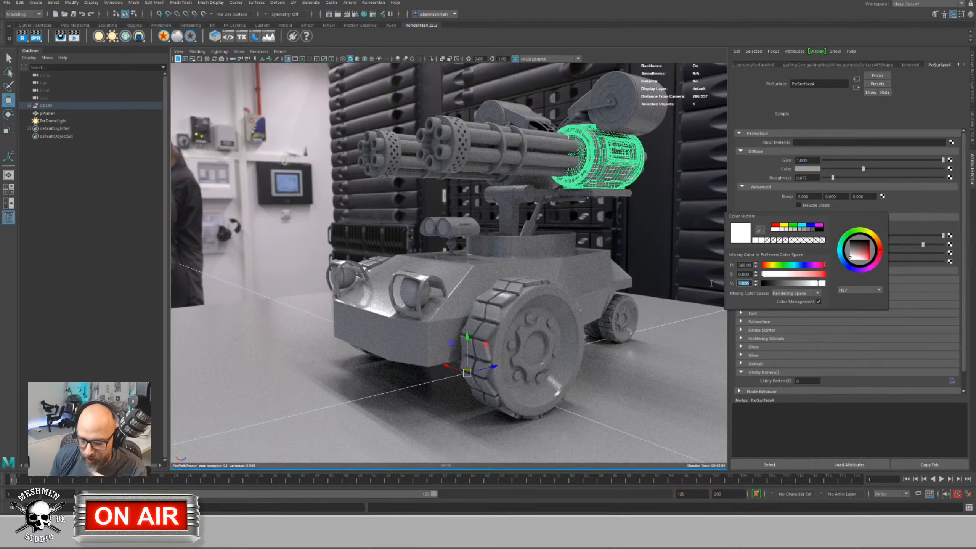
{"action": "type", "text": "10"}
{"action": "key", "text": "Return"}
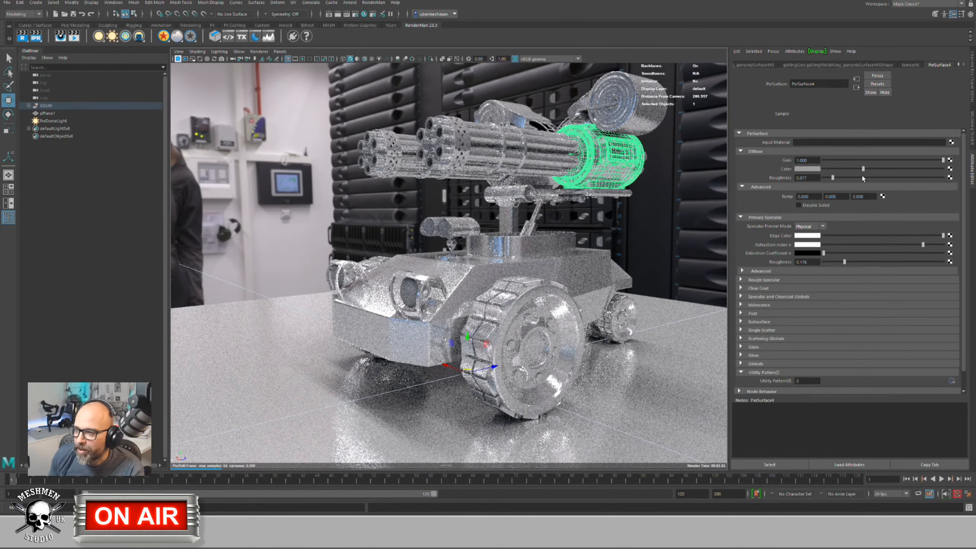
{"action": "left_click_drag", "start_coordinate": [864, 169], "coordinate": [823, 169]}
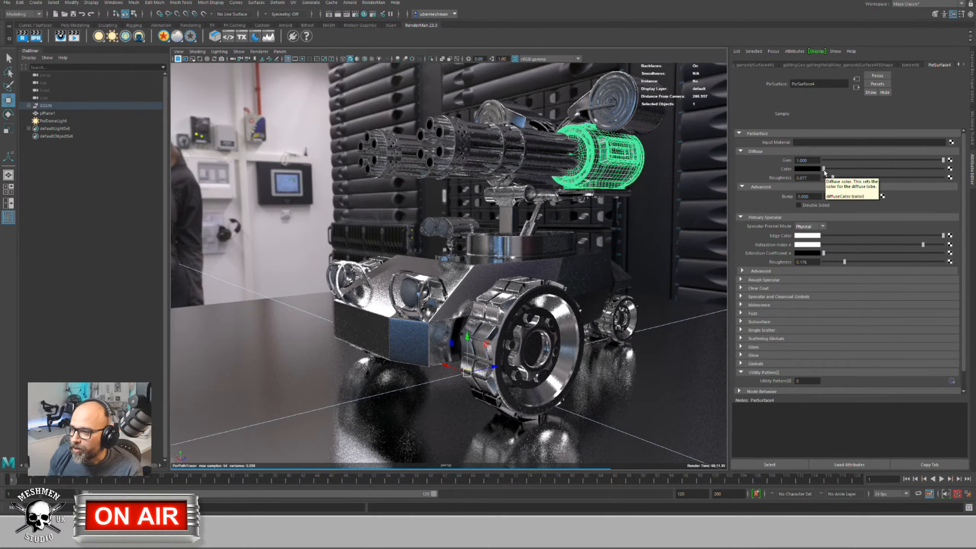
Step: Lighten the diffuse to light grey and switch the refraction index picker to RGB 0–1.0
{"action": "left_click", "coordinate": [880, 169]}
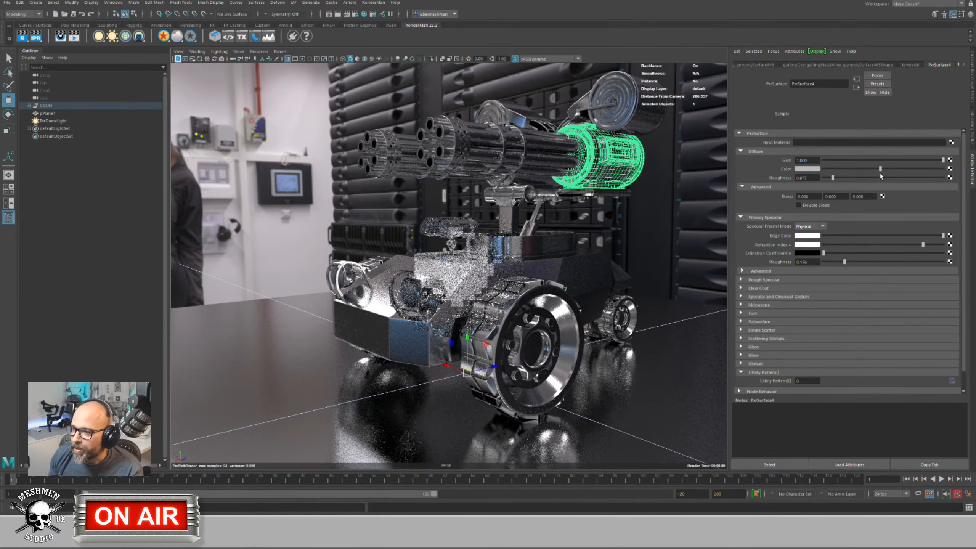
{"action": "left_click", "coordinate": [817, 246]}
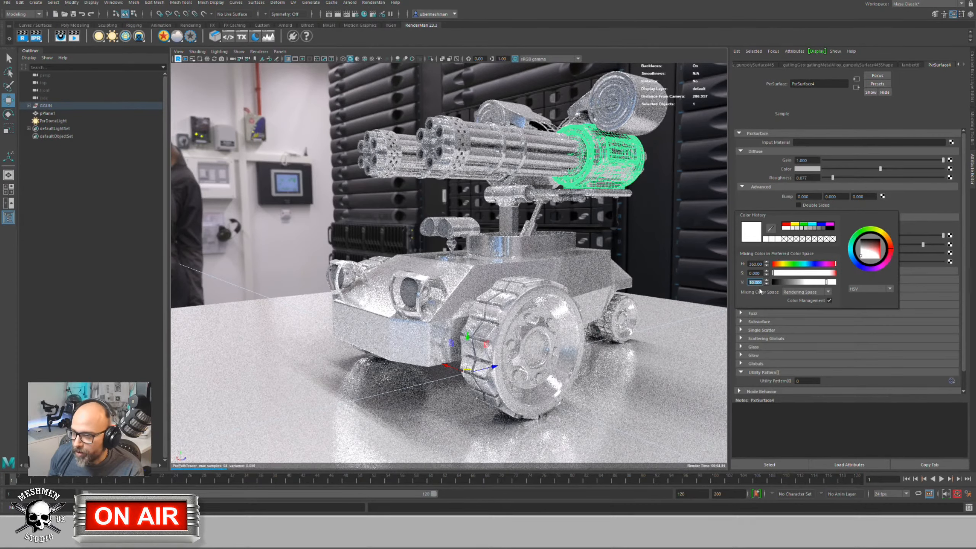
{"action": "left_click", "coordinate": [865, 289]}
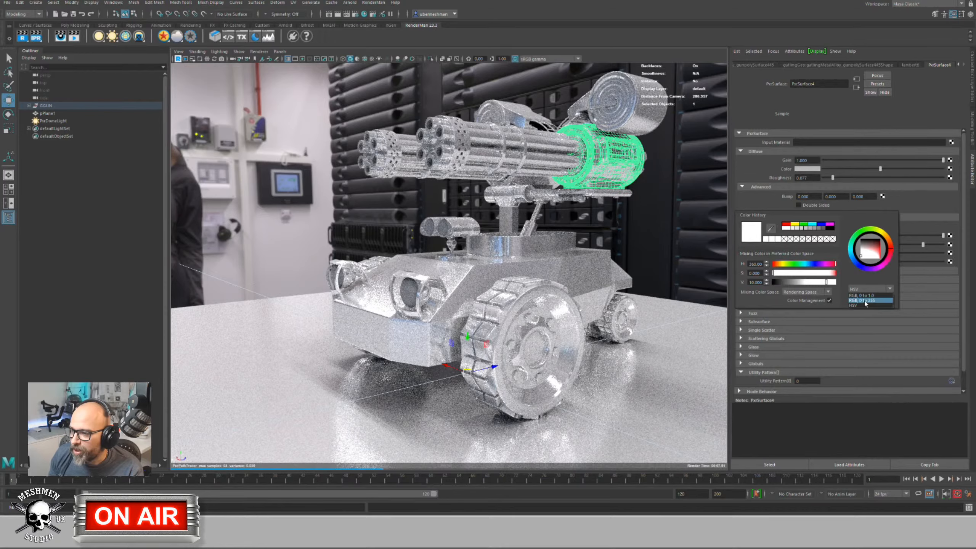
{"action": "left_click", "coordinate": [861, 295]}
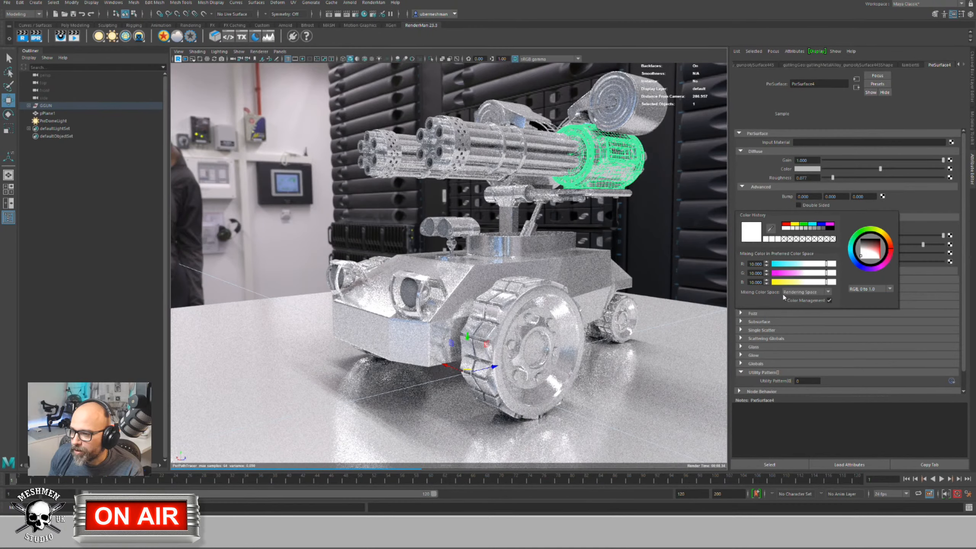
Step: Enter refraction index channel values R 3, G 2, B 1
{"action": "left_click", "coordinate": [762, 266]}
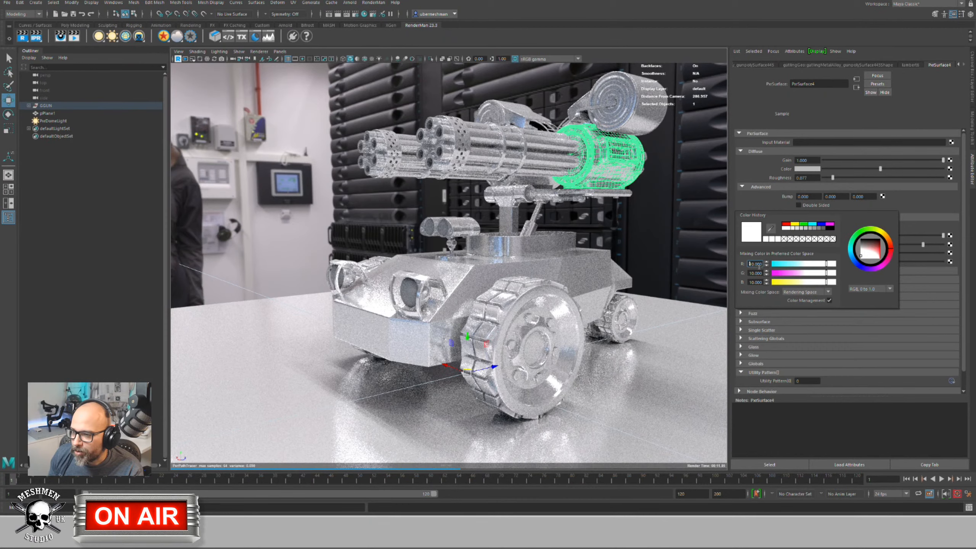
{"action": "double_click", "coordinate": [761, 267]}
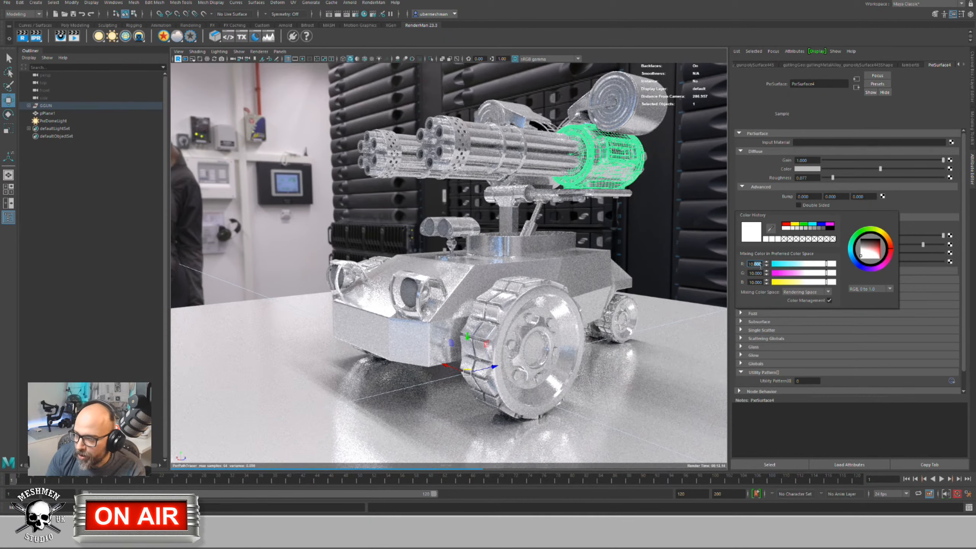
{"action": "type", "text": "1"}
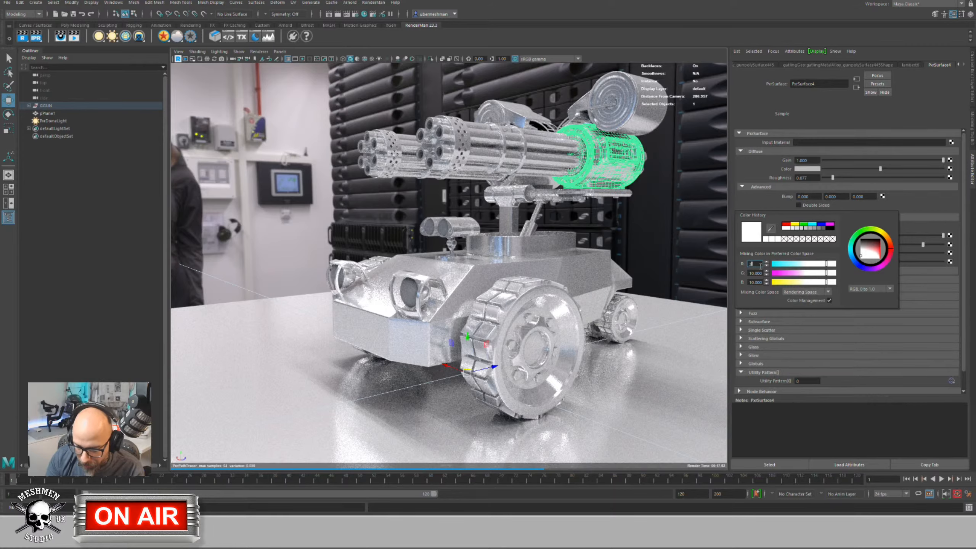
{"action": "key", "text": "Tab"}
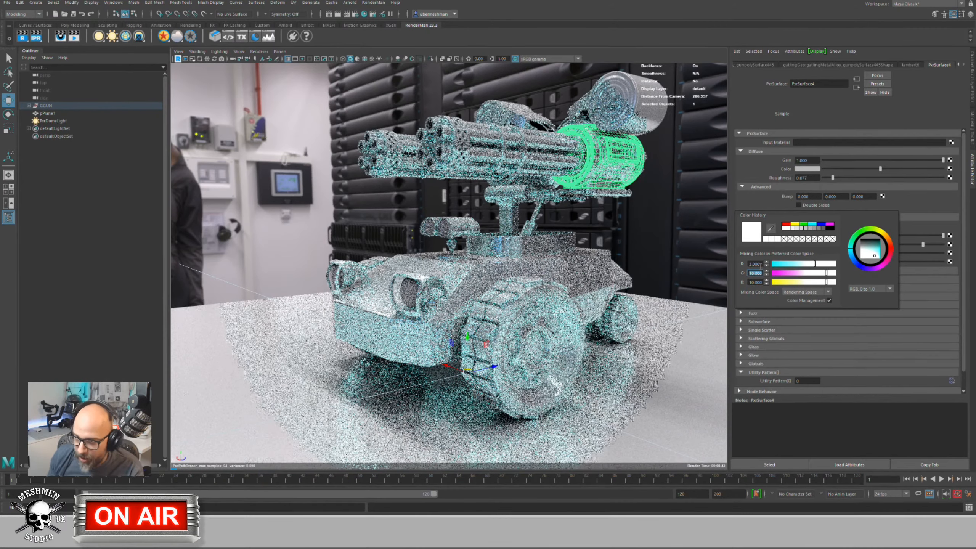
{"action": "type", "text": "3"}
{"action": "key", "text": "Tab"}
{"action": "type", "text": "1"}
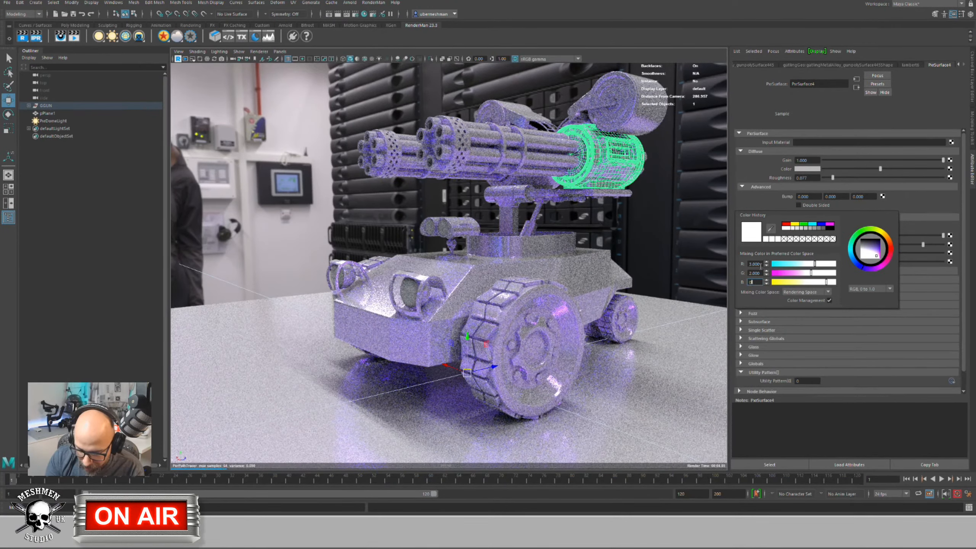
{"action": "key", "text": "Return"}
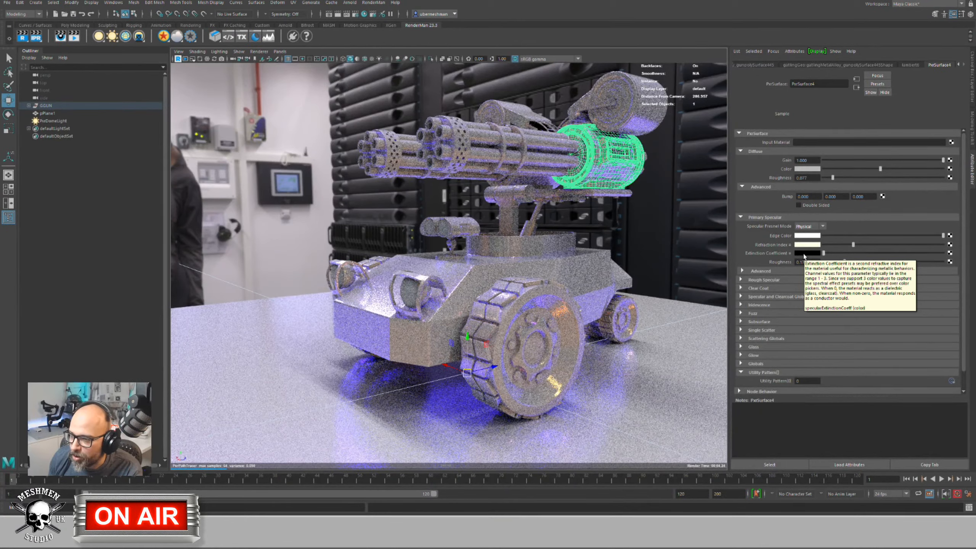
Step: Set the Extinction Coefficient colour to R 6, G 4, B 2
{"action": "left_click", "coordinate": [804, 254]}
{"action": "left_click", "coordinate": [749, 273]}
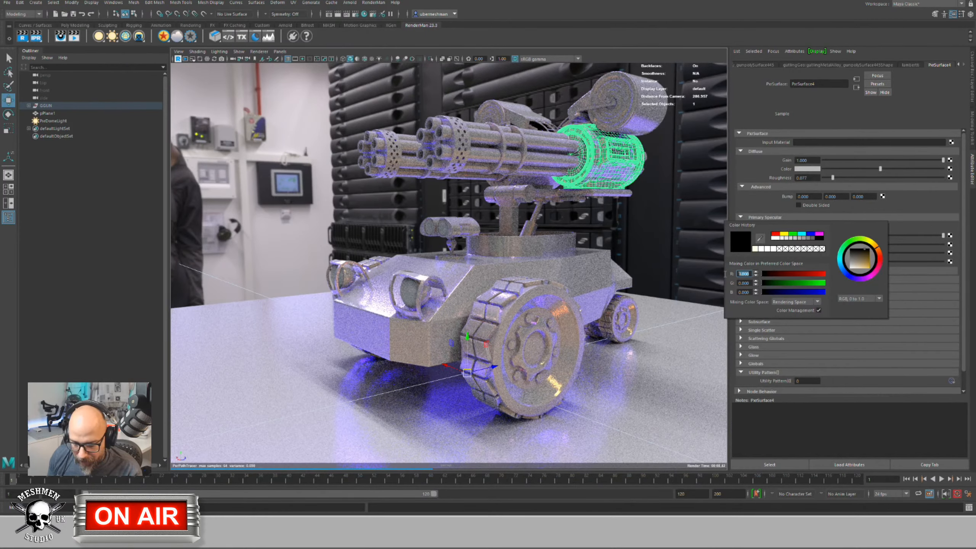
{"action": "type", "text": "1"}
{"action": "left_click", "coordinate": [749, 283]}
{"action": "type", "text": "4"}
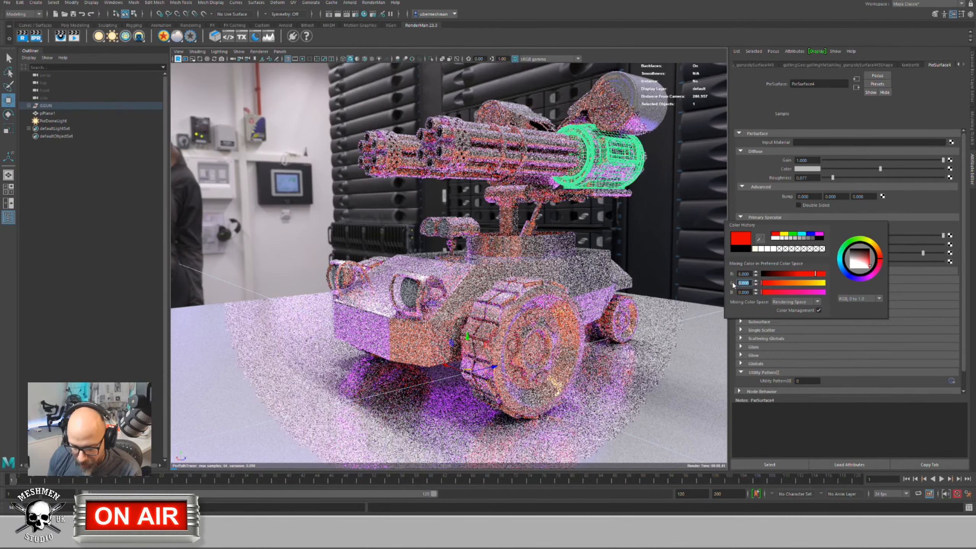
{"action": "left_click", "coordinate": [749, 292]}
{"action": "type", "text": "2"}
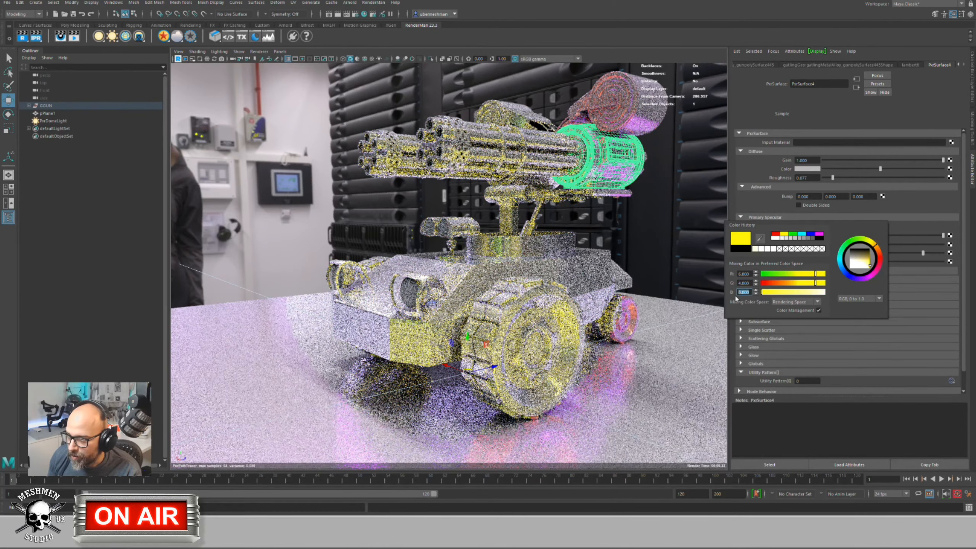
{"action": "key", "text": "Return"}
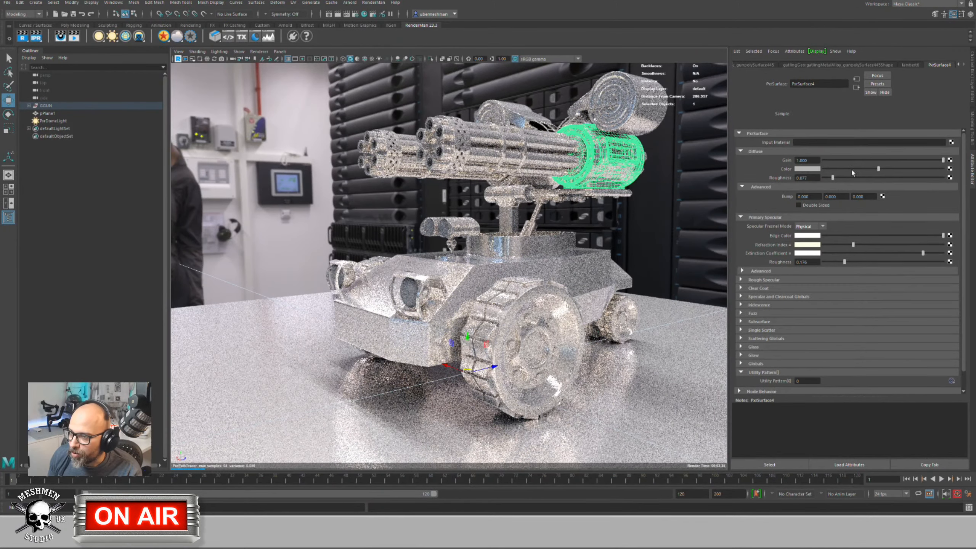
Step: Drag the diffuse colour fully to black and orbit to check the chrome render
{"action": "left_click_drag", "start_coordinate": [879, 169], "coordinate": [807, 170]}
{"action": "scroll", "coordinate": [368, 323], "scroll_direction": "up", "scroll_amount": 2}
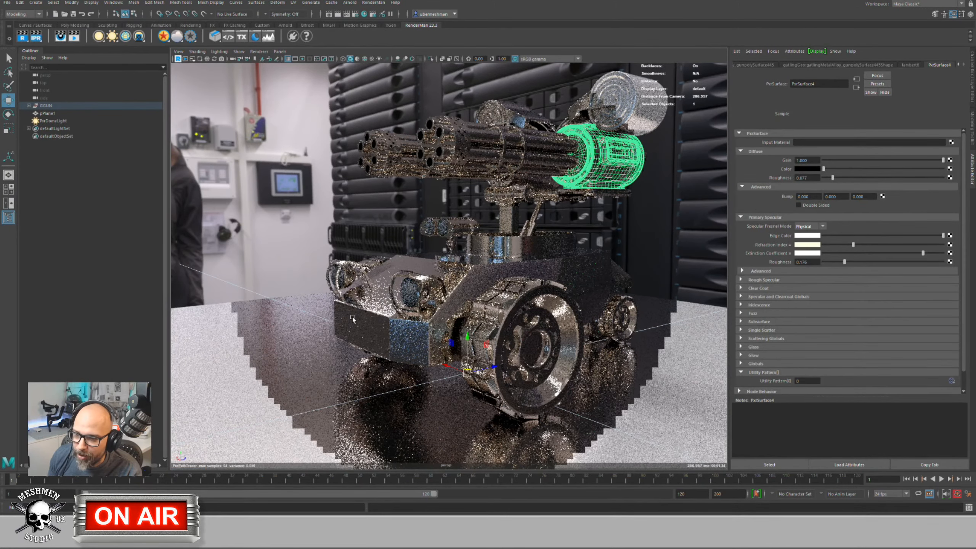
{"action": "left_click_drag", "start_coordinate": [367, 323], "coordinate": [333, 356], "text": "alt"}
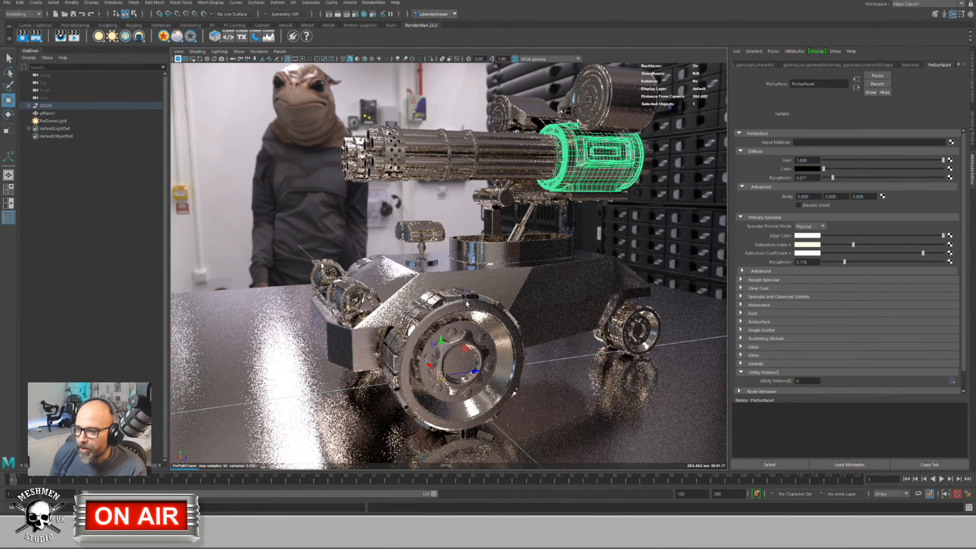
{"action": "mouse_move", "coordinate": [384, 295]}
{"action": "left_mouse_down", "text": "alt"}
{"action": "mouse_move", "coordinate": [400, 296]}
{"action": "mouse_move", "coordinate": [397, 287]}
{"action": "mouse_move", "coordinate": [383, 311]}
{"action": "mouse_move", "coordinate": [389, 298]}
{"action": "left_mouse_up", "text": "alt"}
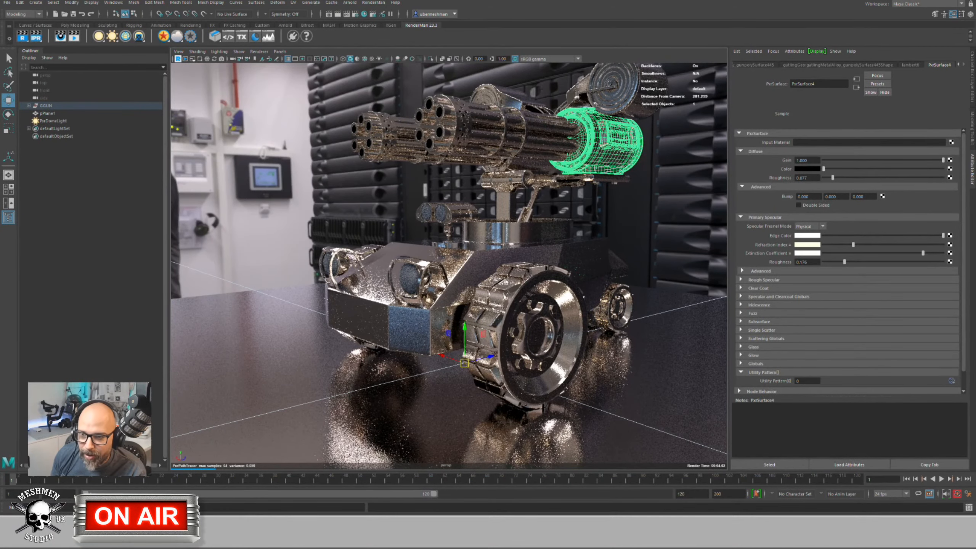
Step: Open Chrome and search Google for 'refraction index org'
{"action": "key", "text": "super+1"}
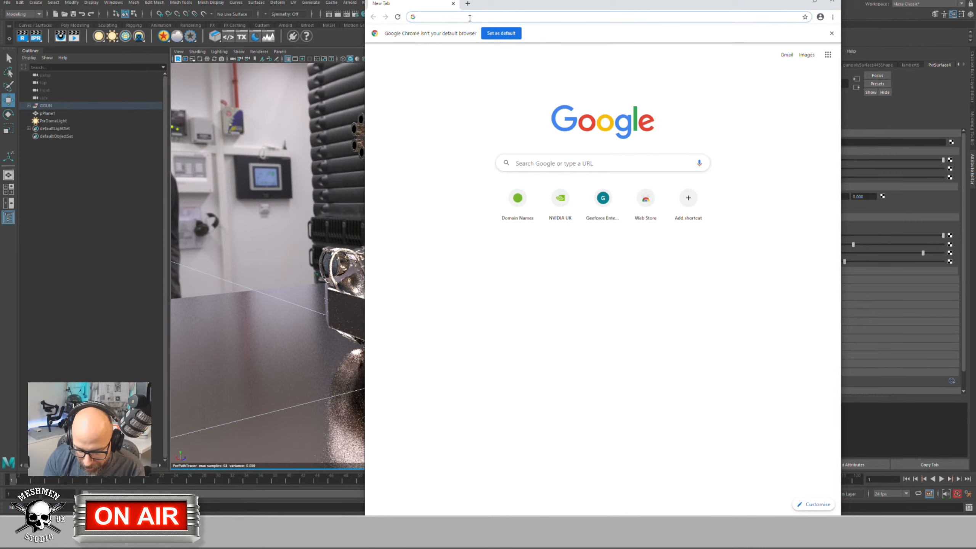
{"action": "type", "text": "iotdata"}
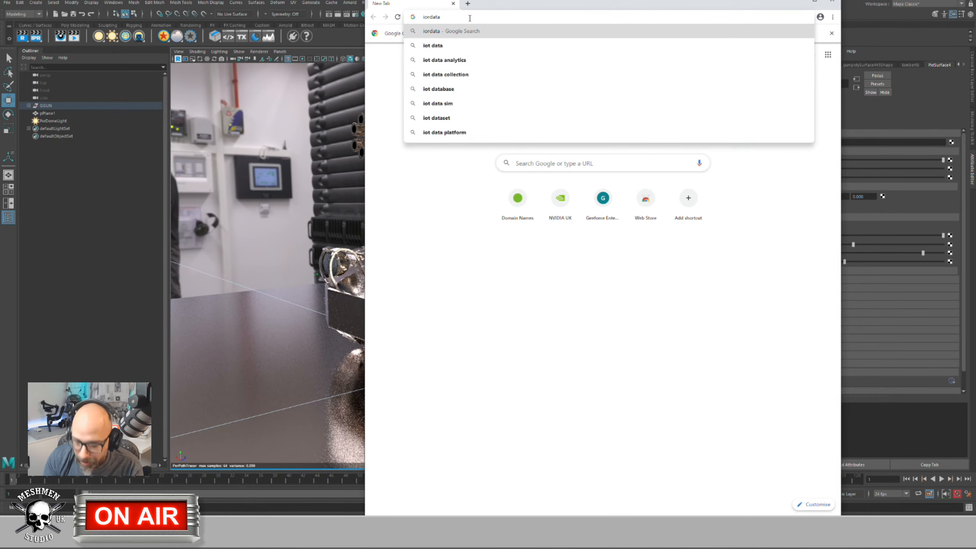
{"action": "type", "text": "base"}
{"action": "key", "text": "Return"}
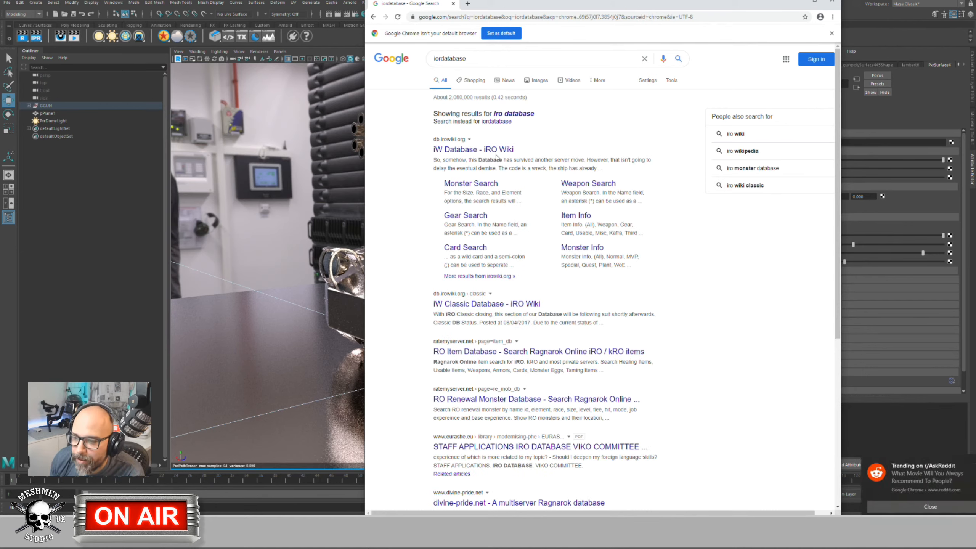
{"action": "left_click_drag", "start_coordinate": [481, 63], "coordinate": [388, 53]}
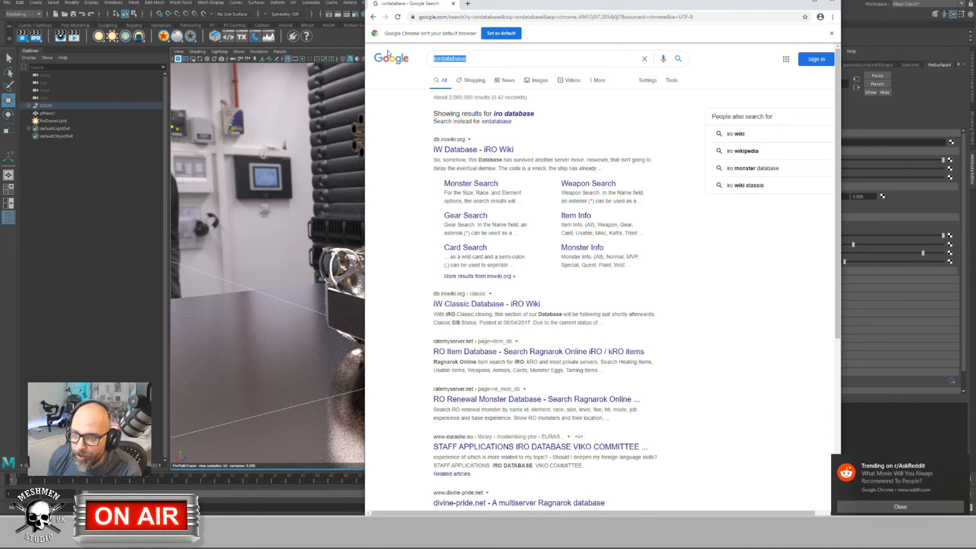
{"action": "type", "text": "refrac"}
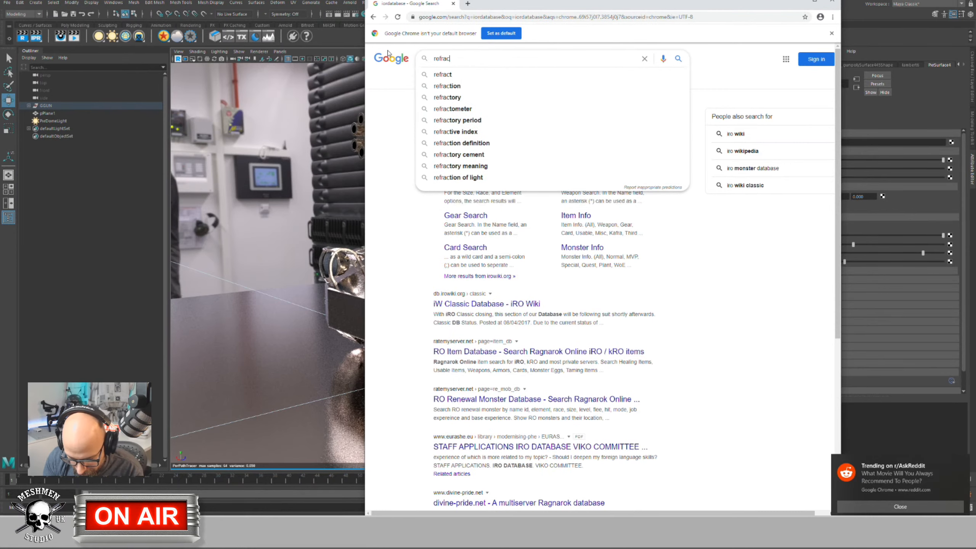
{"action": "type", "text": "tion i"}
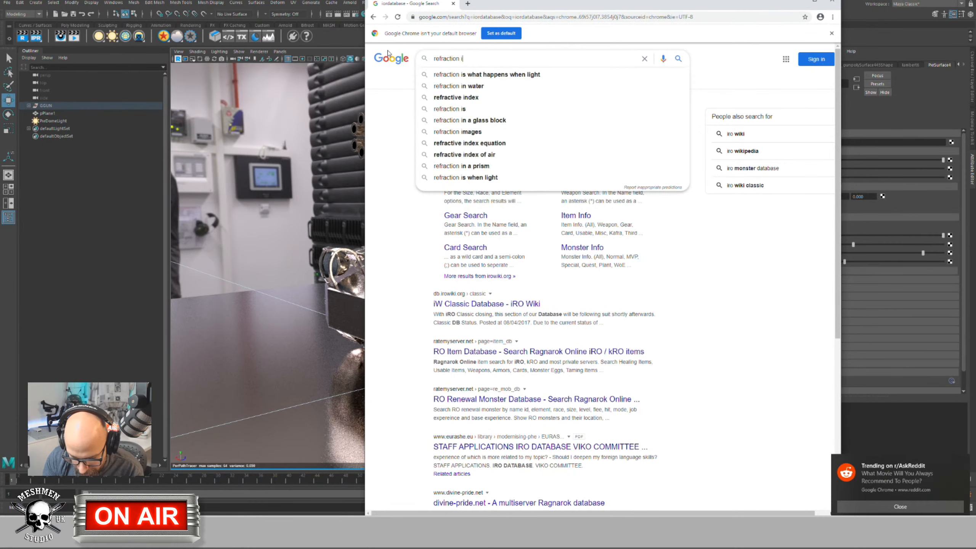
{"action": "type", "text": "ndex"}
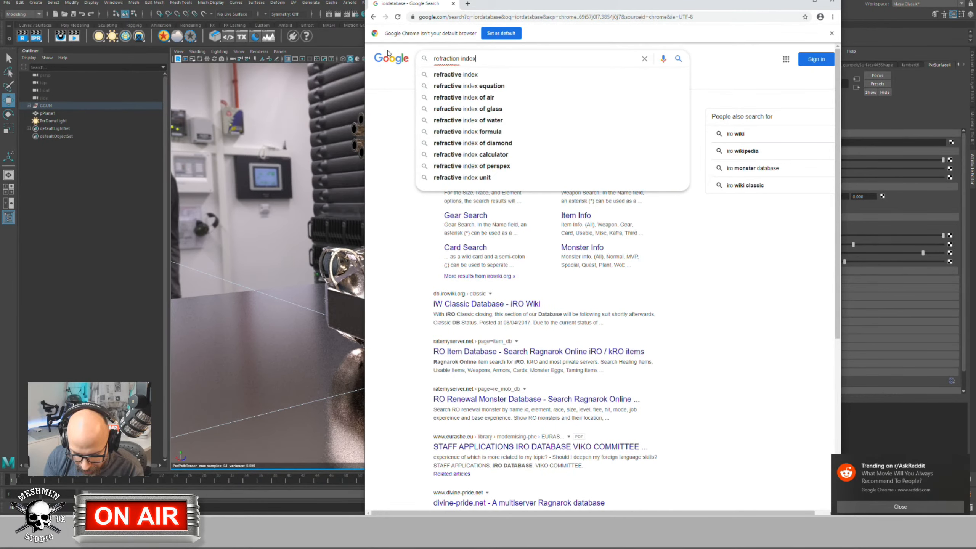
{"action": "type", "text": " org"}
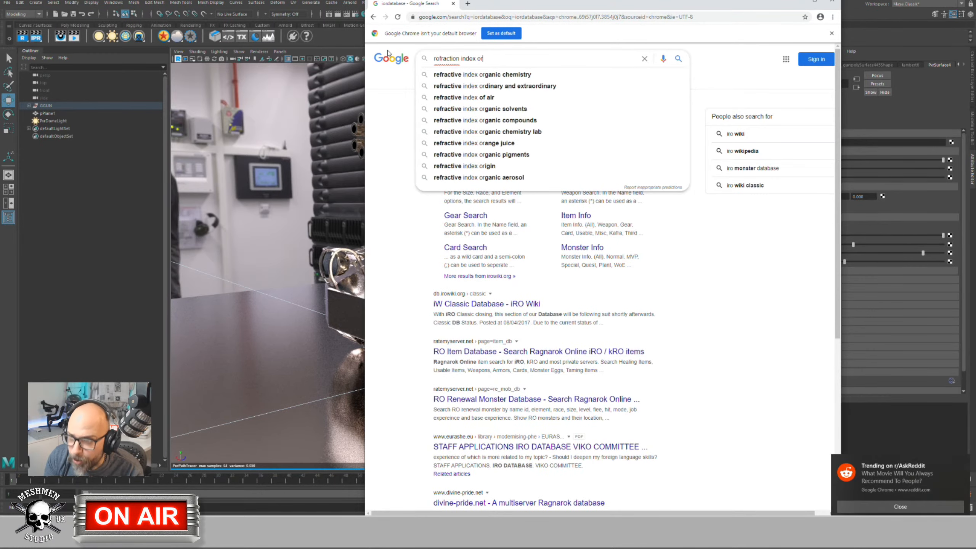
{"action": "key", "text": "Return"}
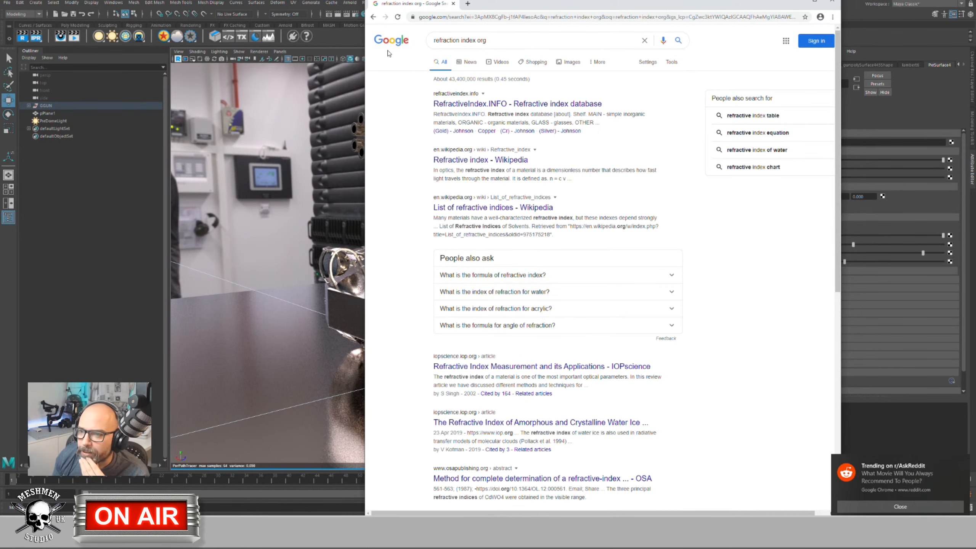
Step: Read aluminium's n 1.0972 and k 6.7942 from RefractiveIndex.INFO's 3D artists data, then close Chrome
{"action": "left_click", "coordinate": [470, 104]}
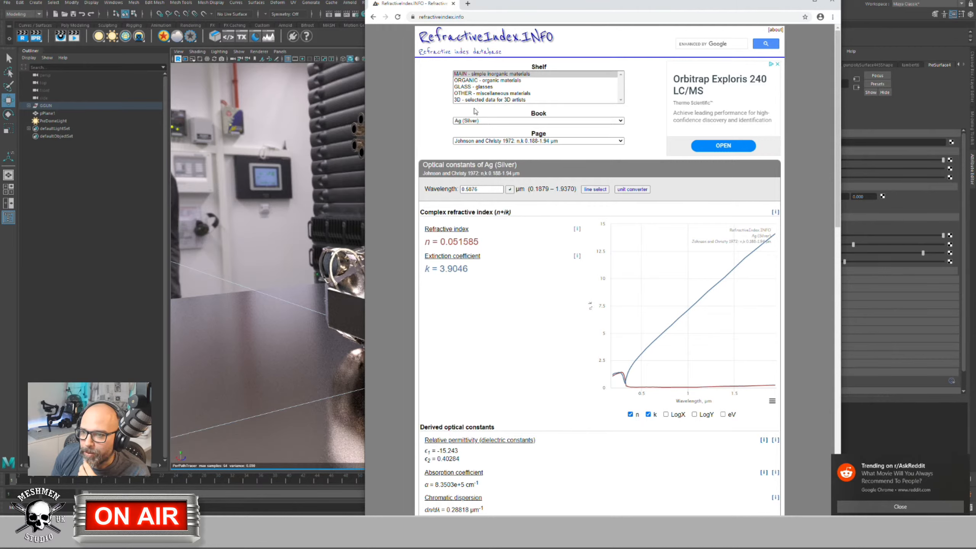
{"action": "left_click", "coordinate": [488, 100]}
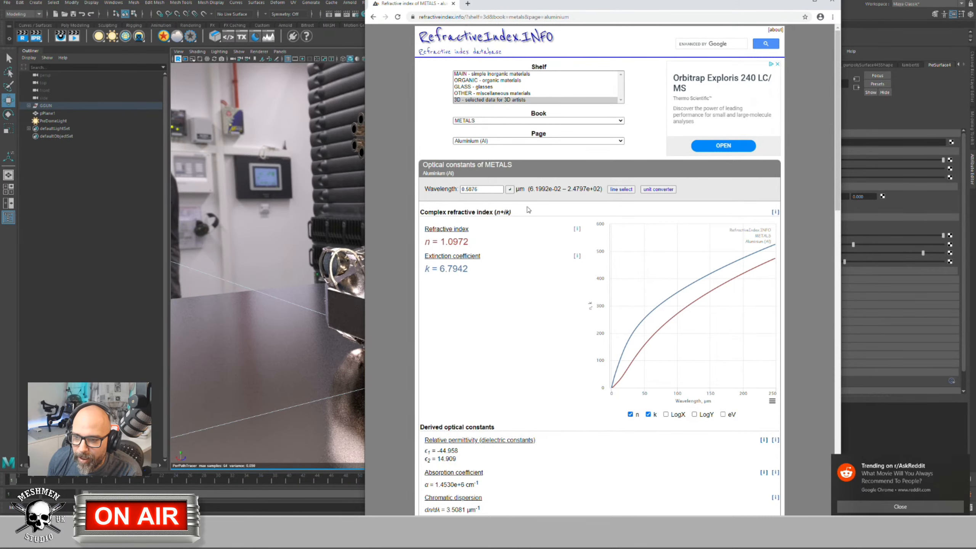
{"action": "left_click_drag", "start_coordinate": [624, 2], "coordinate": [313, 6]}
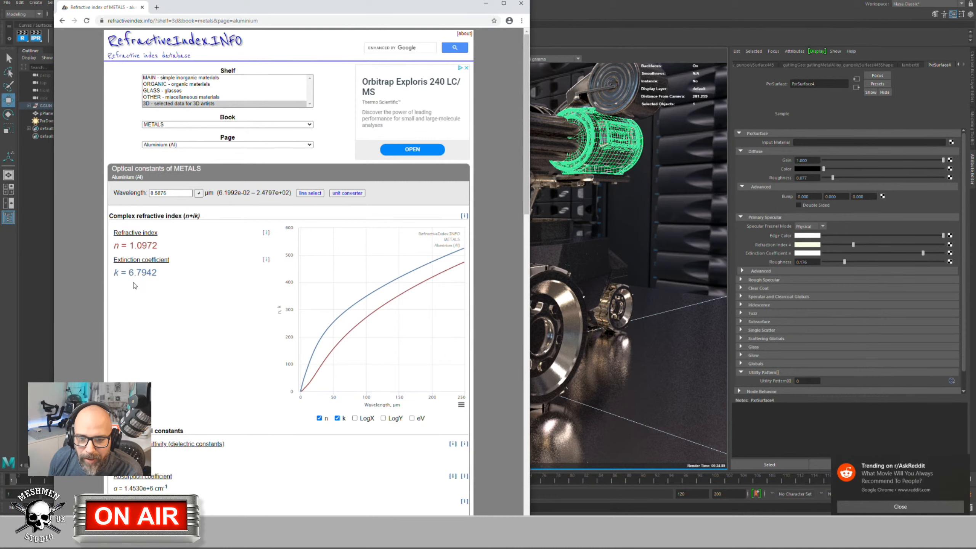
{"action": "left_click", "coordinate": [963, 462]}
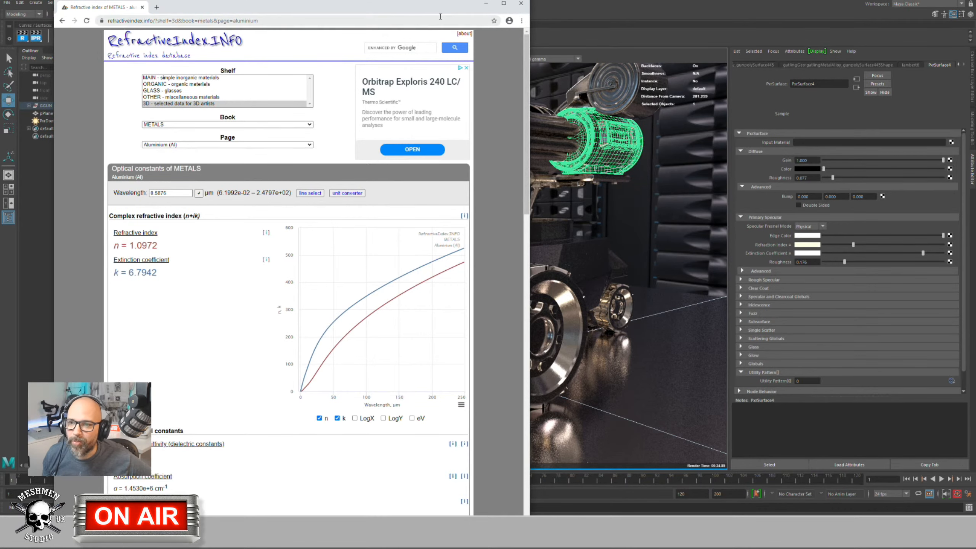
{"action": "left_click_drag", "start_coordinate": [445, 6], "coordinate": [458, 10]}
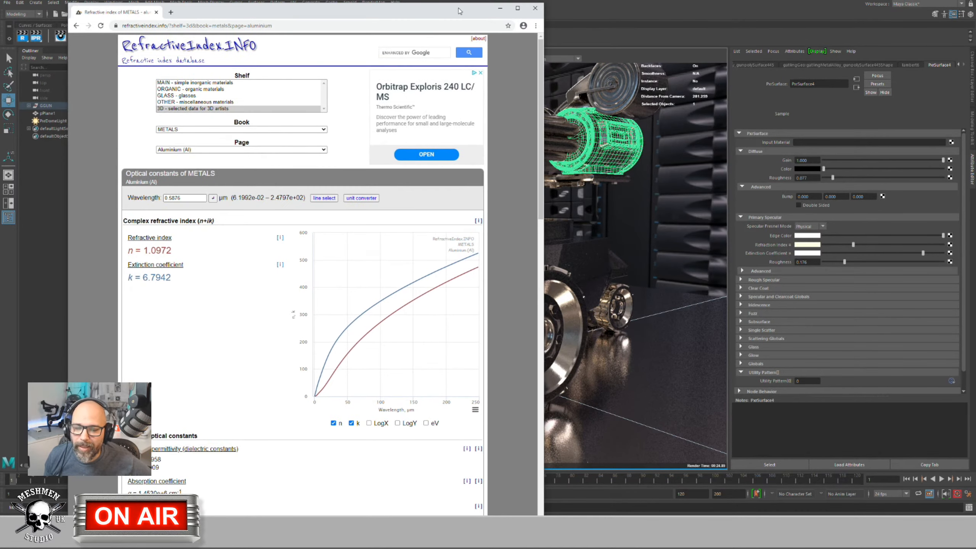
{"action": "left_click", "coordinate": [534, 8]}
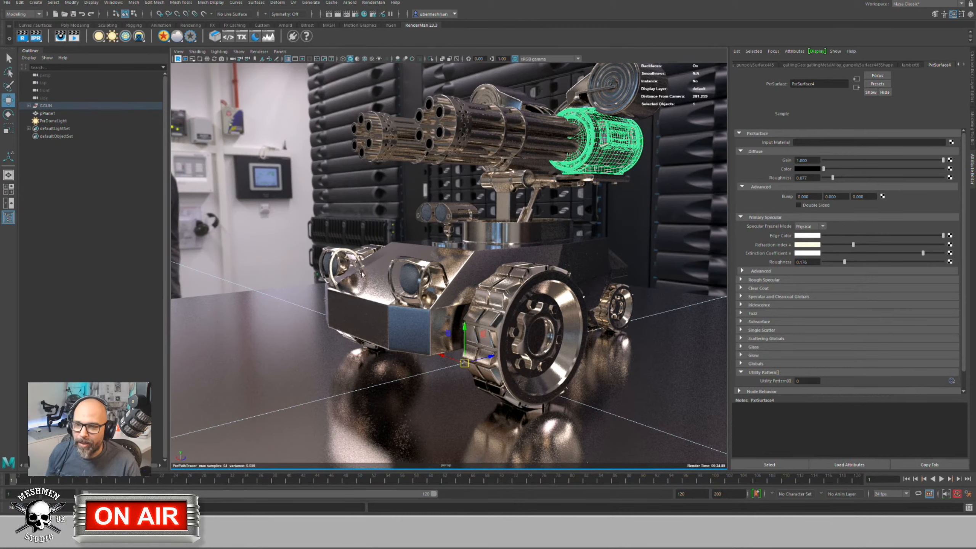
Step: Open RenderMan's Preset Browser and widen it to show the Materials swatch grid
{"action": "left_click_drag", "start_coordinate": [367, 277], "coordinate": [327, 273], "text": "alt"}
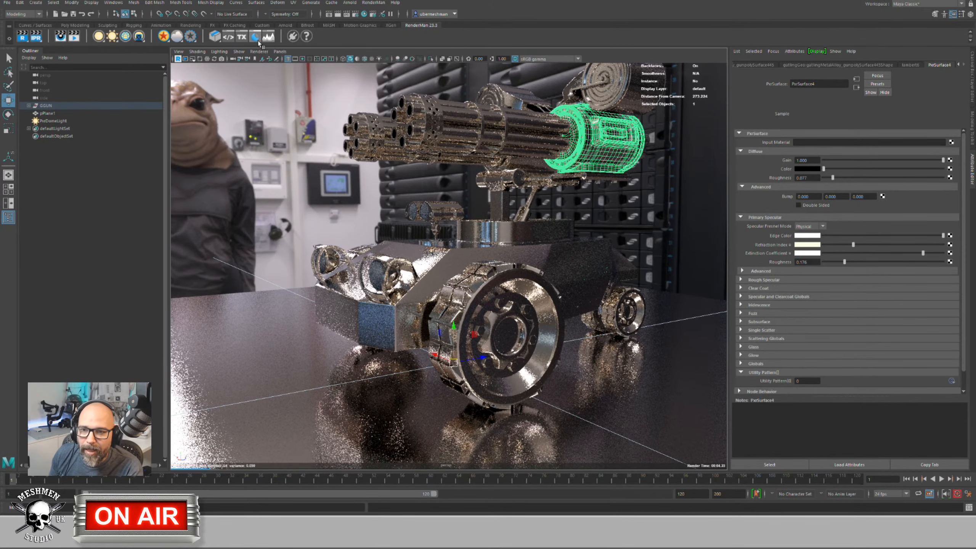
{"action": "left_click", "coordinate": [256, 37]}
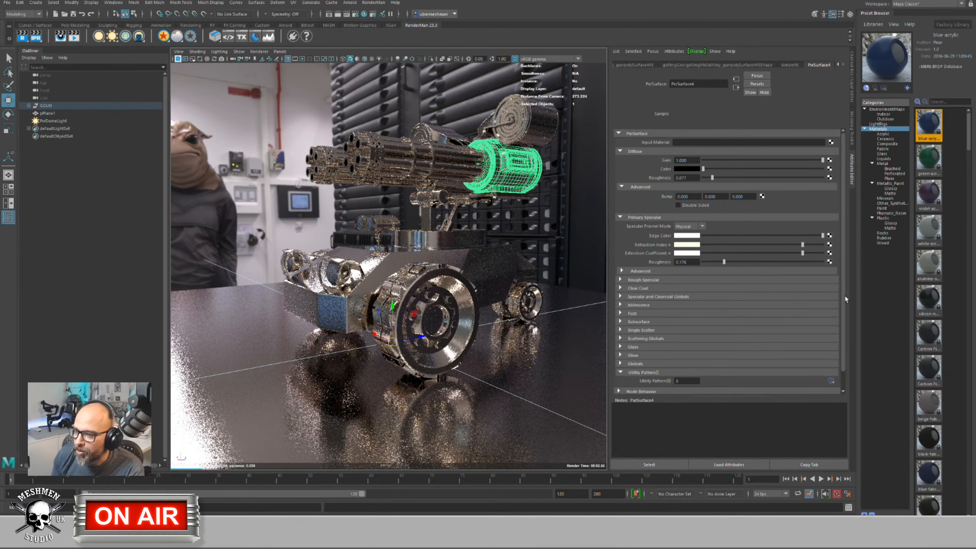
{"action": "left_click_drag", "start_coordinate": [856, 292], "coordinate": [786, 295]}
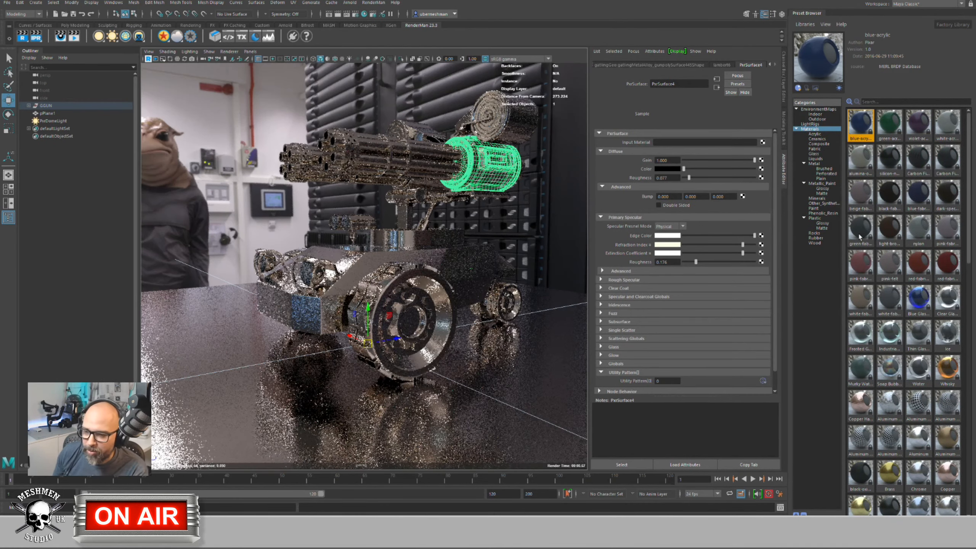
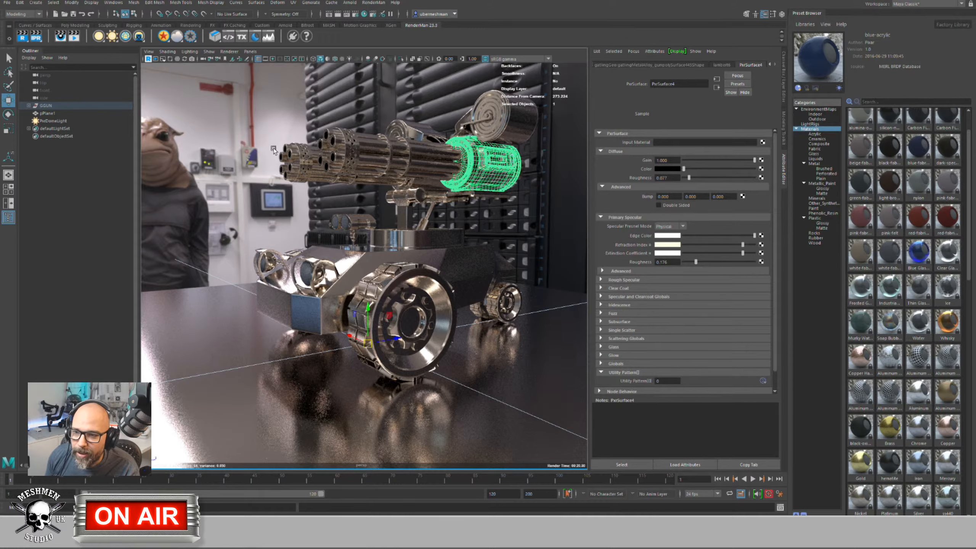
Step: Select the gatling barrels, frame them with F, and filter the Preset Browser to Metal presets
{"action": "left_click_drag", "start_coordinate": [265, 117], "coordinate": [449, 188]}
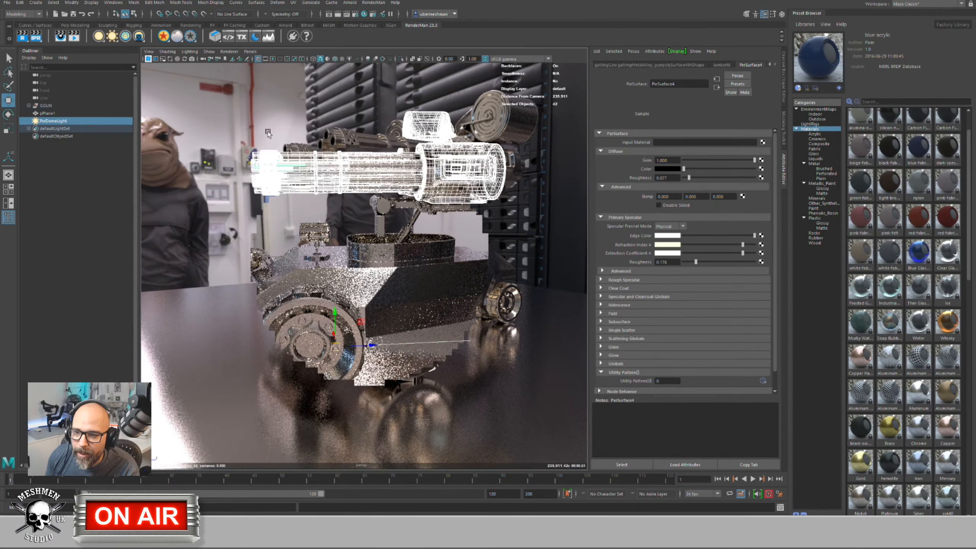
{"action": "left_click", "coordinate": [232, 122]}
{"action": "left_click", "coordinate": [330, 193]}
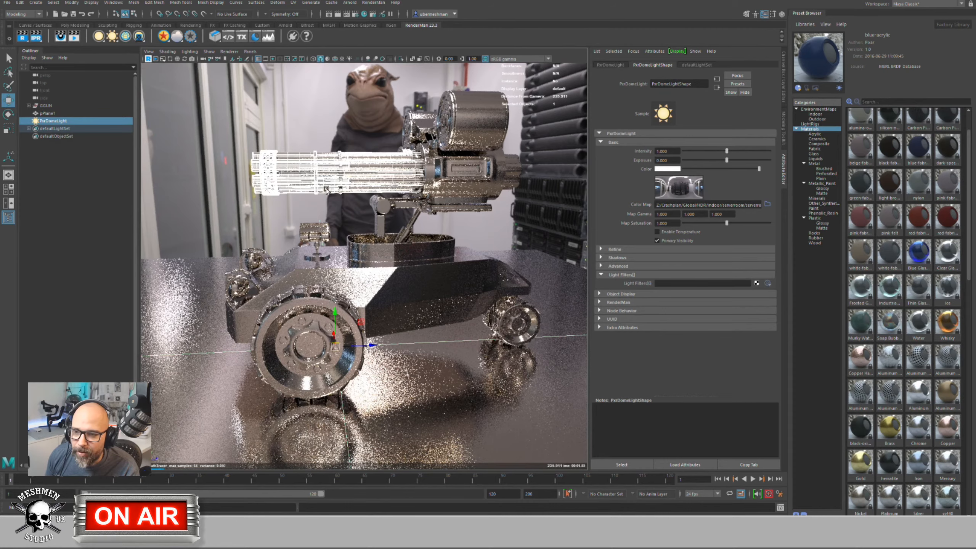
{"action": "key", "text": "f"}
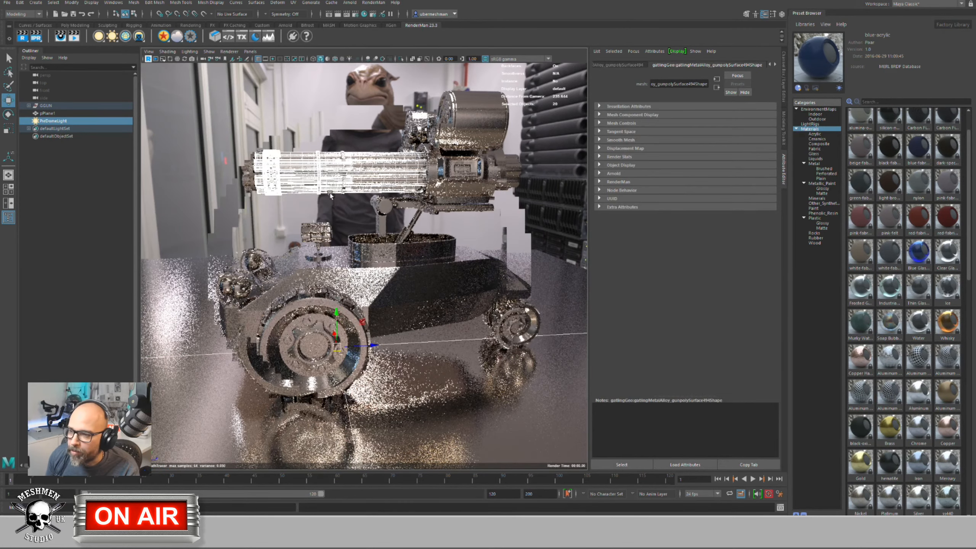
{"action": "left_click", "coordinate": [819, 165]}
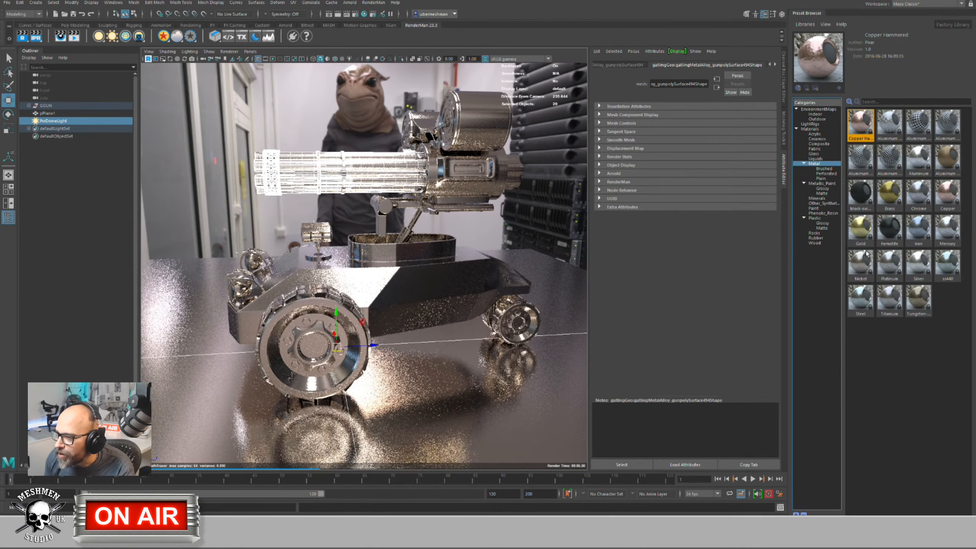
Step: Assign the Nickel preset to the gatling barrels and orbit to inspect the result
{"action": "double_click", "coordinate": [862, 263]}
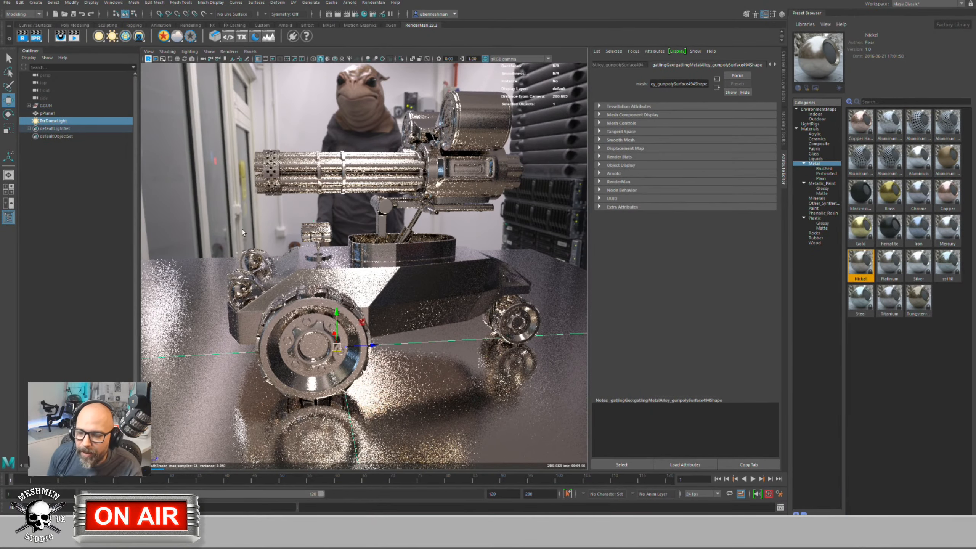
{"action": "left_click_drag", "start_coordinate": [364, 221], "coordinate": [437, 182], "text": "alt"}
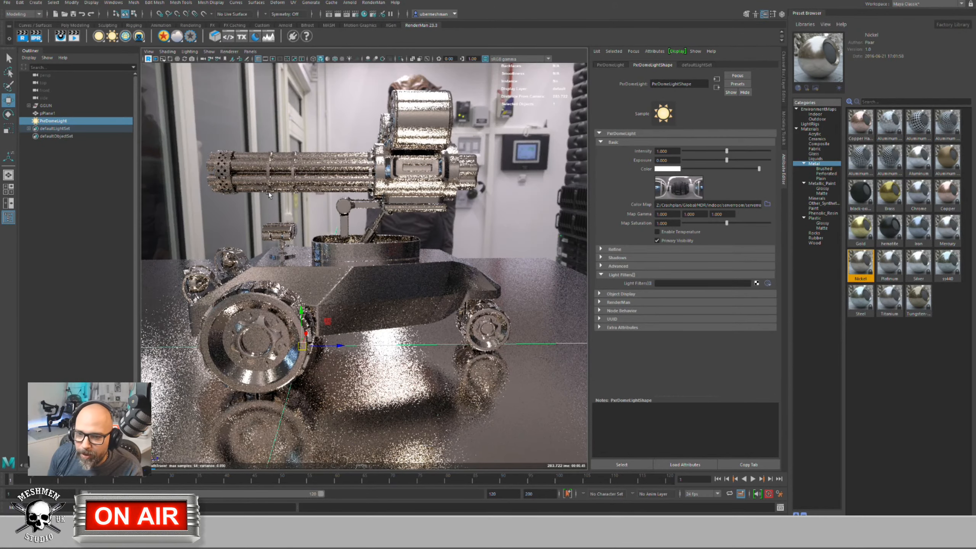
{"action": "left_click_drag", "start_coordinate": [277, 185], "coordinate": [268, 184], "text": "alt"}
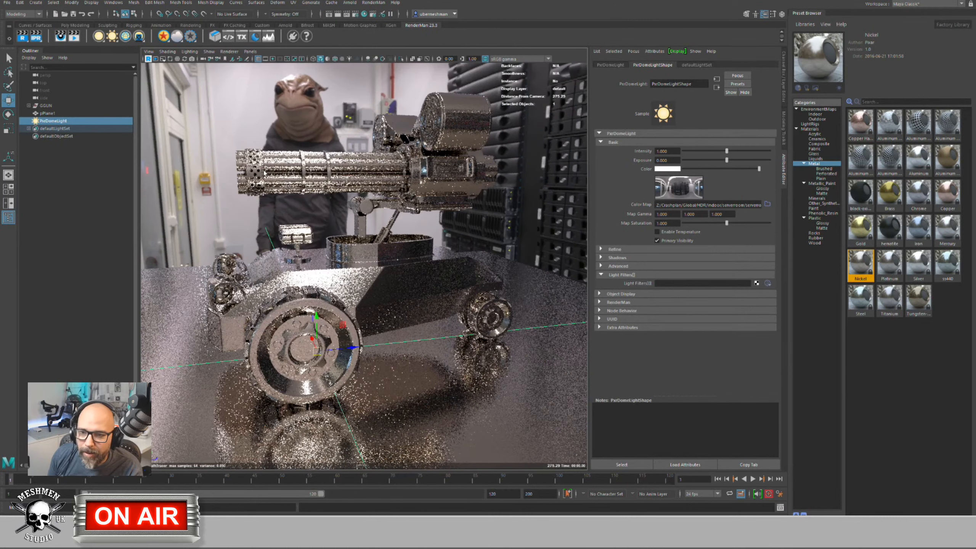
{"action": "left_click", "coordinate": [263, 170]}
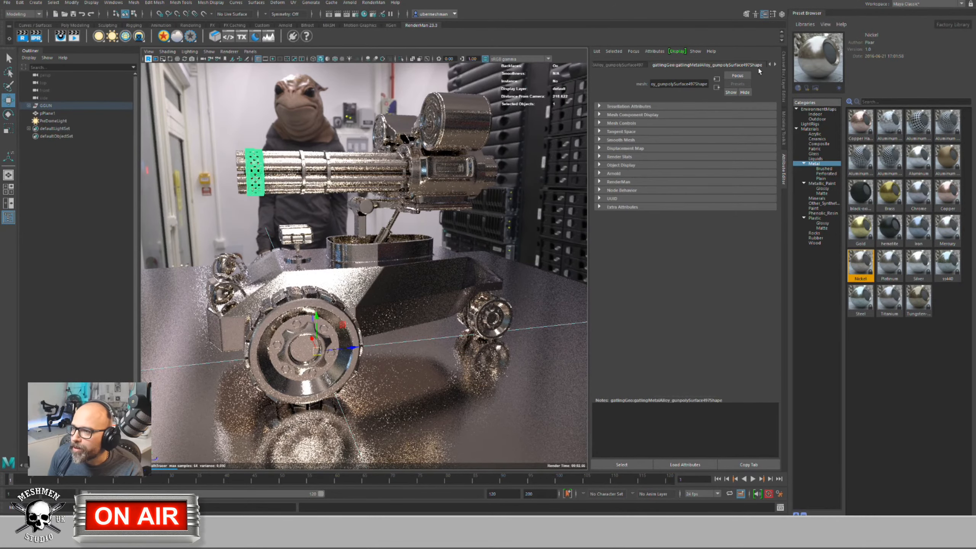
{"action": "left_click", "coordinate": [775, 64]}
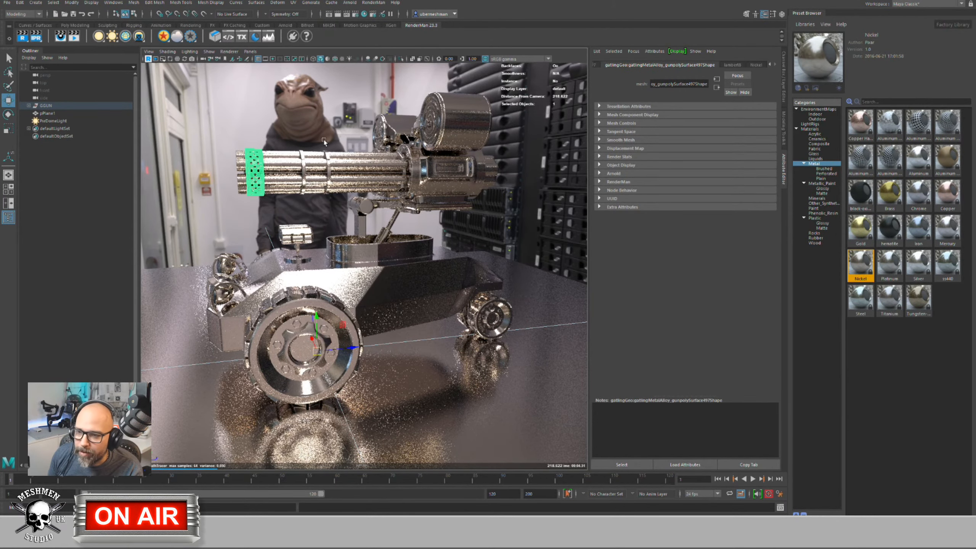
Step: From a side view, select both ammo drums on the gun
{"action": "left_click_drag", "start_coordinate": [511, 100], "coordinate": [538, 89], "text": "alt"}
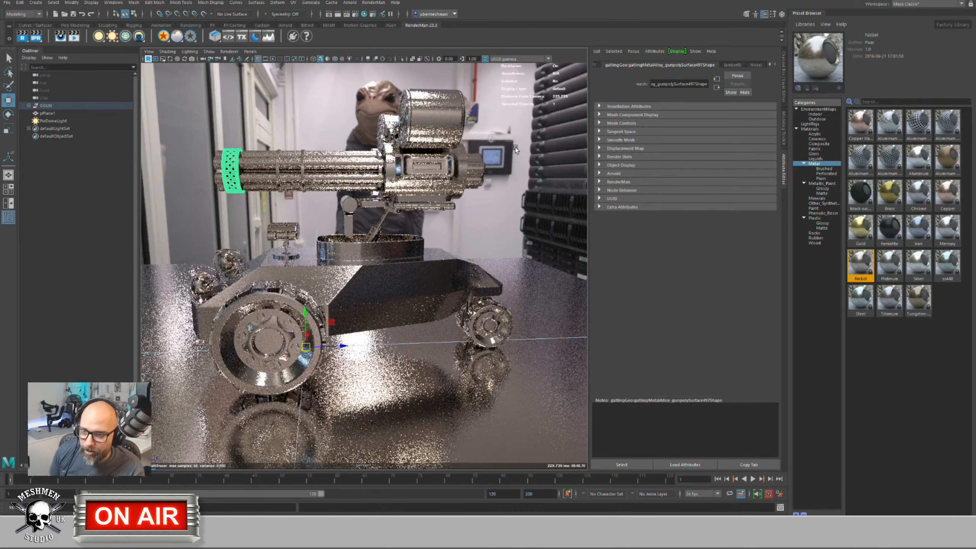
{"action": "left_click_drag", "start_coordinate": [377, 182], "coordinate": [392, 131], "text": "alt"}
{"action": "left_click", "coordinate": [418, 119]}
{"action": "left_click", "coordinate": [392, 132], "text": "shift"}
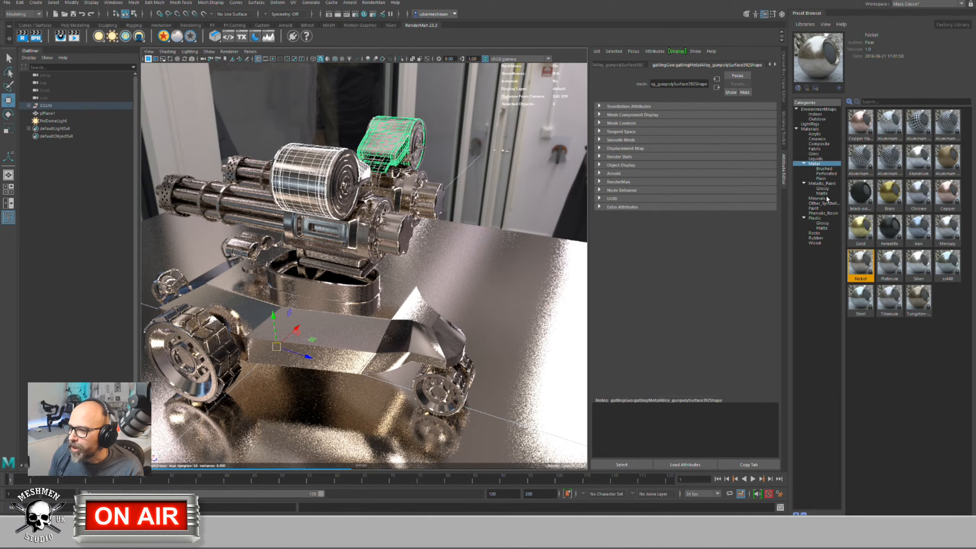
Step: Assign the green-plastic preset from Plastic > Glossy to the ammo drums
{"action": "left_click", "coordinate": [821, 223]}
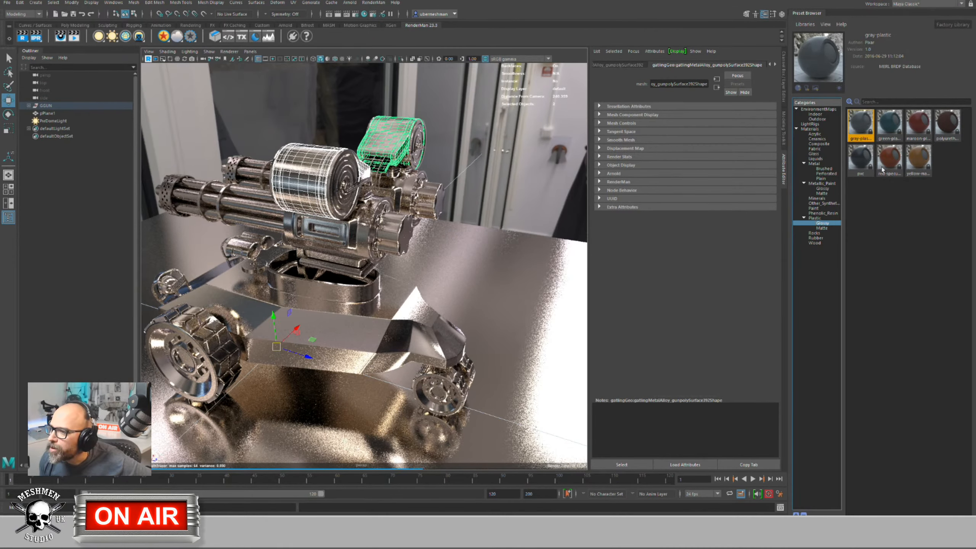
{"action": "left_click", "coordinate": [896, 128]}
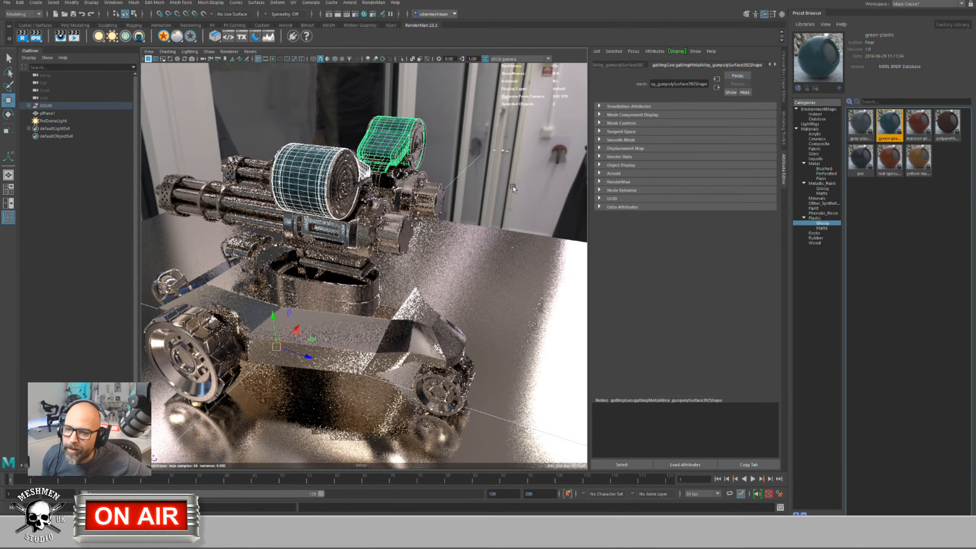
{"action": "left_click_drag", "start_coordinate": [300, 252], "coordinate": [303, 312], "text": "alt"}
{"action": "left_click", "coordinate": [314, 268]}
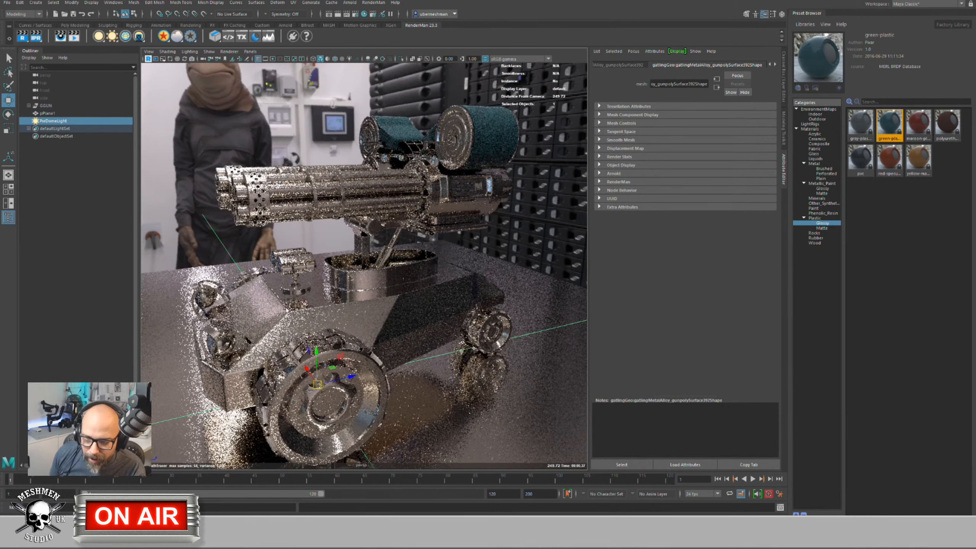
Step: Import and assign the pvc preset to the selected vehicle body
{"action": "left_click", "coordinate": [267, 314]}
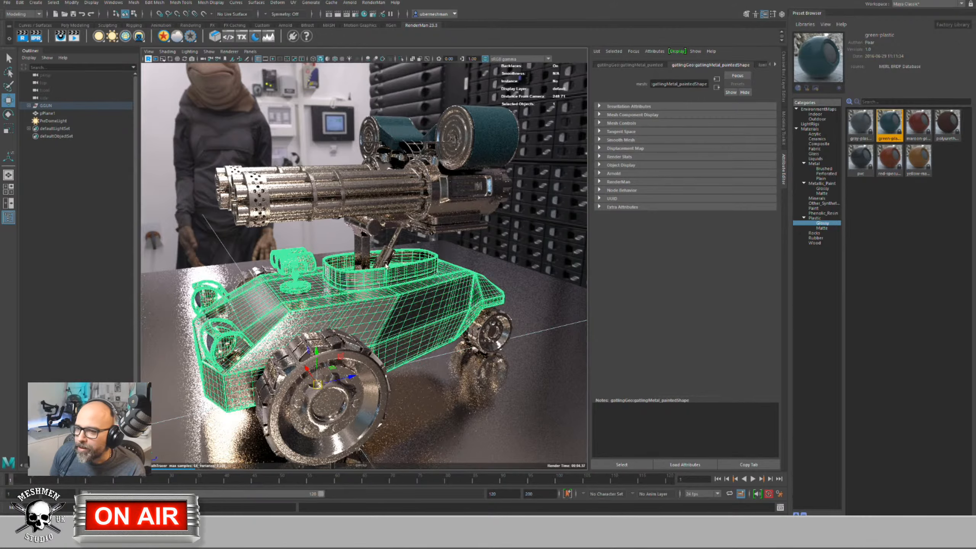
{"action": "left_click_drag", "start_coordinate": [450, 210], "coordinate": [506, 227], "text": "alt"}
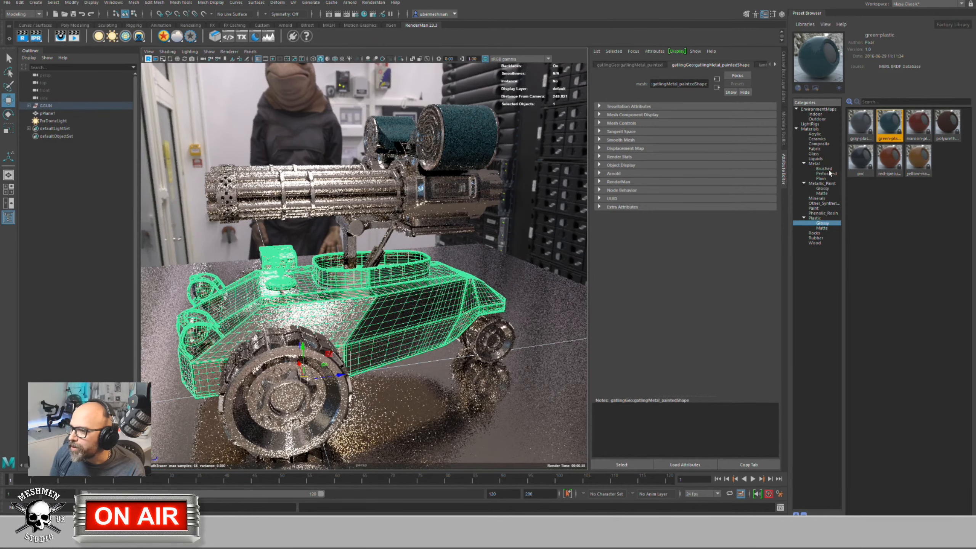
{"action": "right_click", "coordinate": [860, 161]}
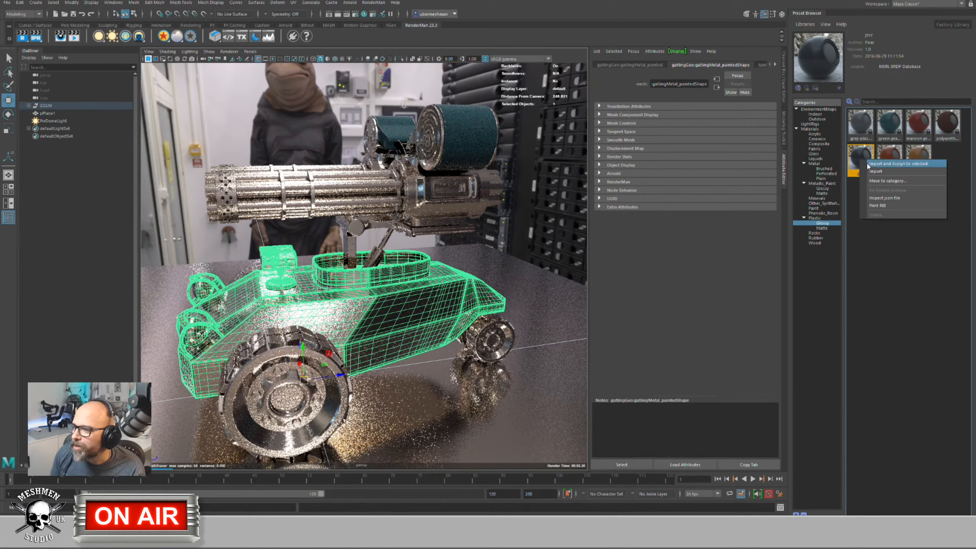
{"action": "left_click", "coordinate": [891, 163]}
{"action": "left_click", "coordinate": [47, 113]}
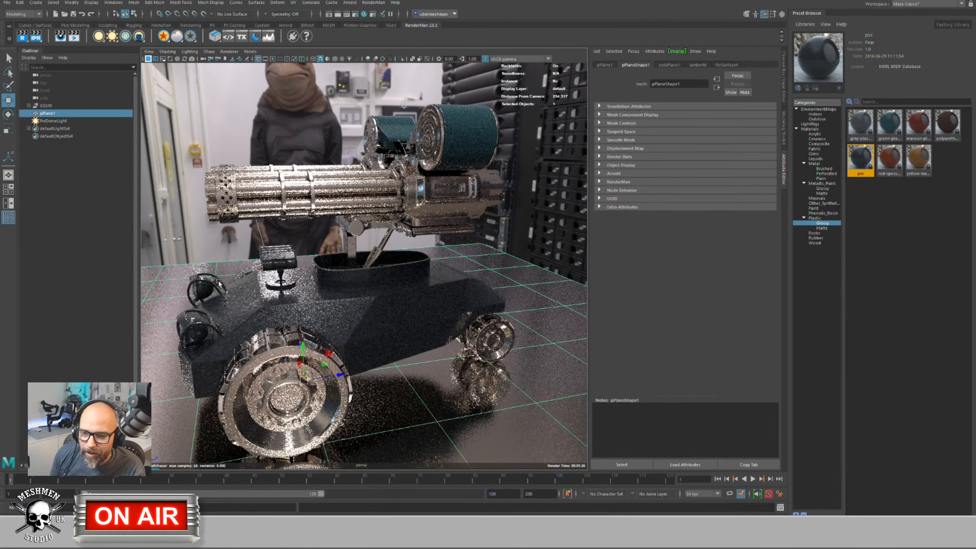
{"action": "left_click_drag", "start_coordinate": [248, 286], "coordinate": [369, 265], "text": "alt"}
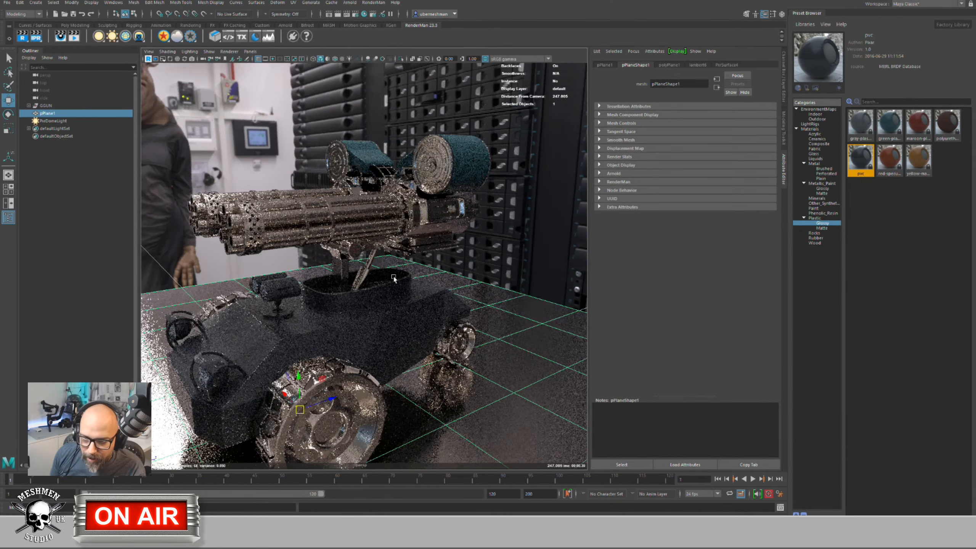
Step: Drag the red-specular-plastic preset onto the gun's lever
{"action": "left_click", "coordinate": [360, 276]}
{"action": "left_click_drag", "start_coordinate": [896, 155], "coordinate": [368, 287]}
{"action": "left_click", "coordinate": [443, 284]}
{"action": "left_click_drag", "start_coordinate": [337, 333], "coordinate": [419, 348], "text": "alt"}
{"action": "left_click", "coordinate": [331, 312]}
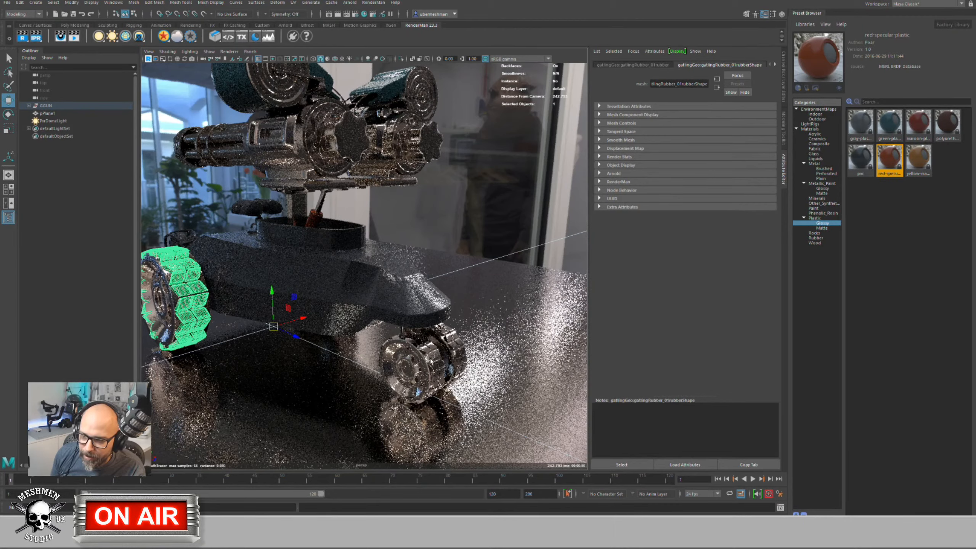
Step: Select the rear wheel tread, slide it right along X, then view from higher
{"action": "left_click", "coordinate": [451, 352]}
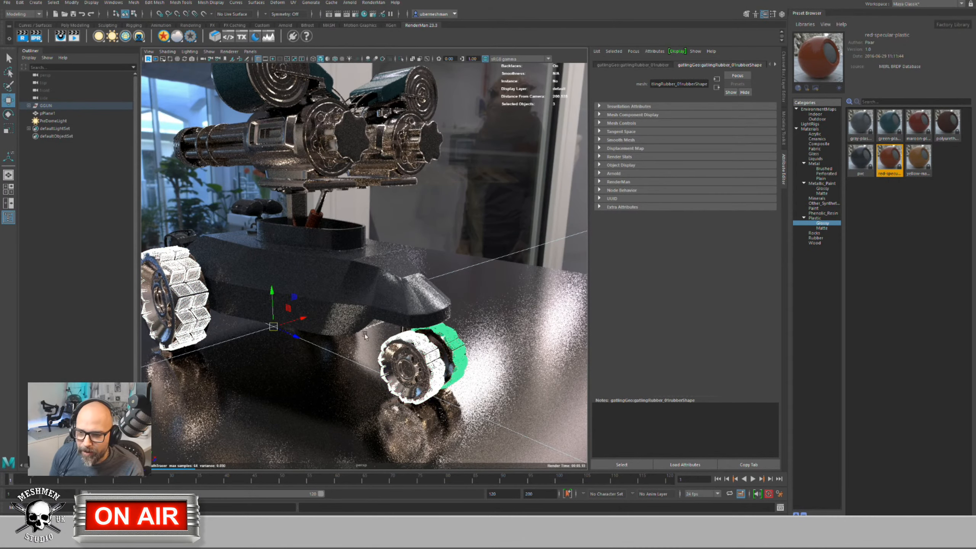
{"action": "left_click_drag", "start_coordinate": [364, 334], "coordinate": [395, 283], "text": "alt"}
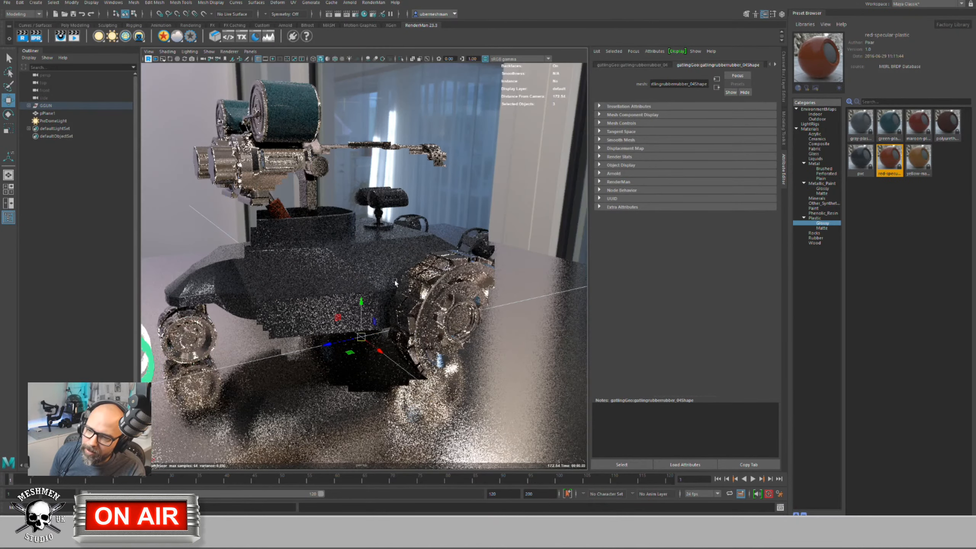
{"action": "scroll", "coordinate": [410, 296], "scroll_direction": "up", "scroll_amount": 3}
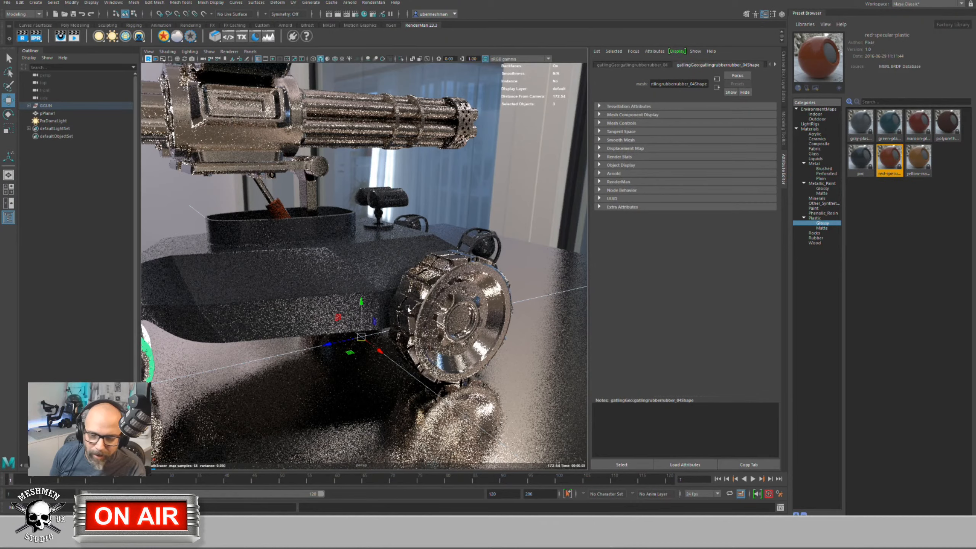
{"action": "left_click", "coordinate": [428, 318]}
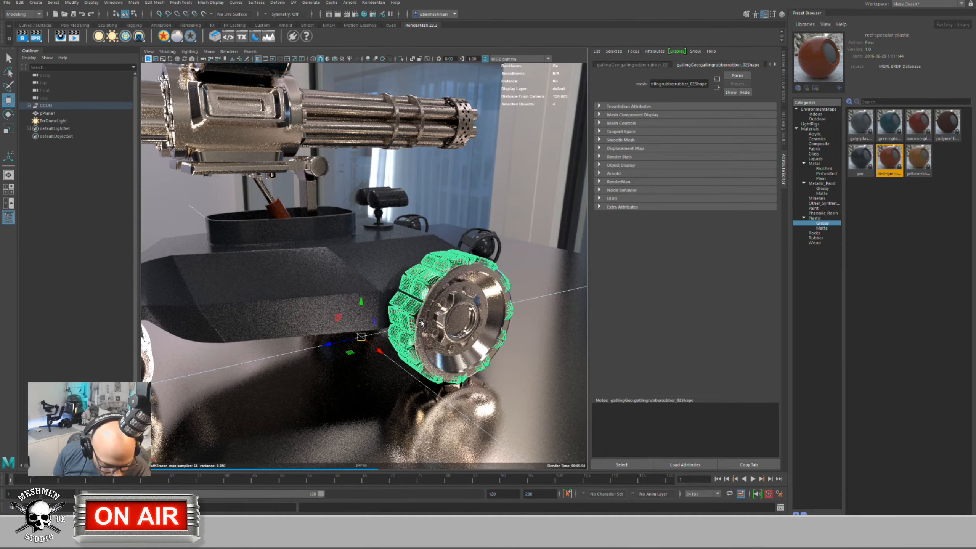
{"action": "mouse_move", "coordinate": [381, 320]}
{"action": "left_mouse_down"}
{"action": "mouse_move", "coordinate": [396, 323]}
{"action": "mouse_move", "coordinate": [359, 324]}
{"action": "mouse_move", "coordinate": [373, 324]}
{"action": "left_mouse_up"}
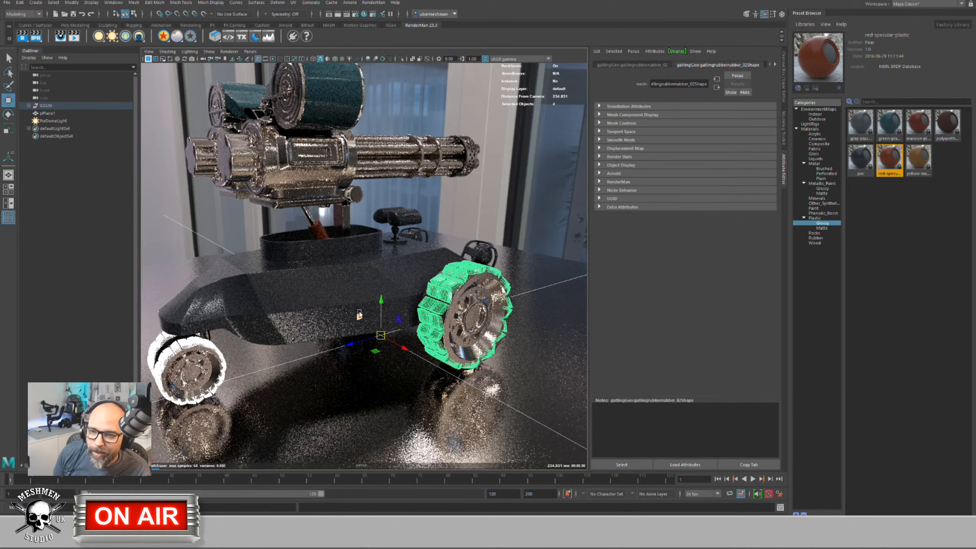
{"action": "left_click_drag", "start_coordinate": [357, 316], "coordinate": [361, 300], "text": "alt"}
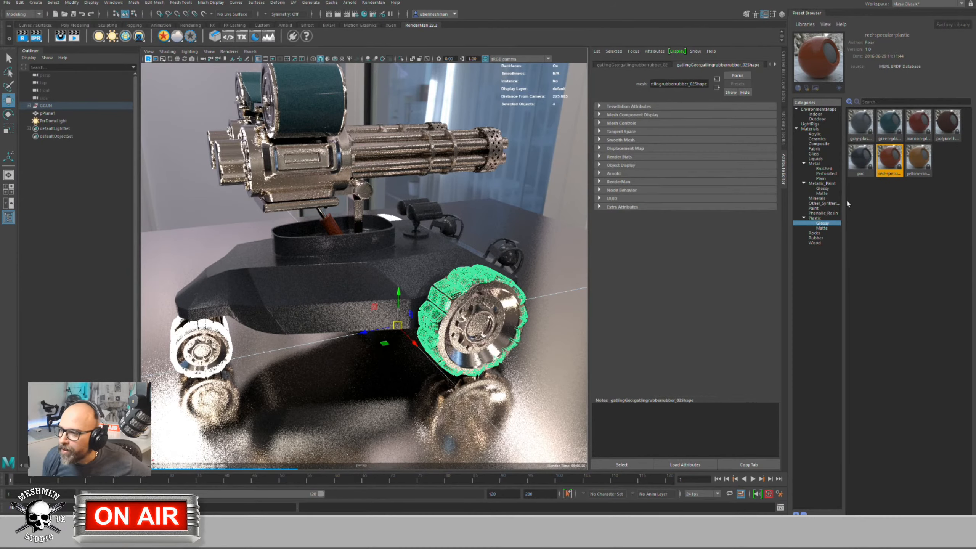
Step: Assign the pure-rubber preset from the Rubber category to the rear wheel
{"action": "left_click", "coordinate": [817, 238]}
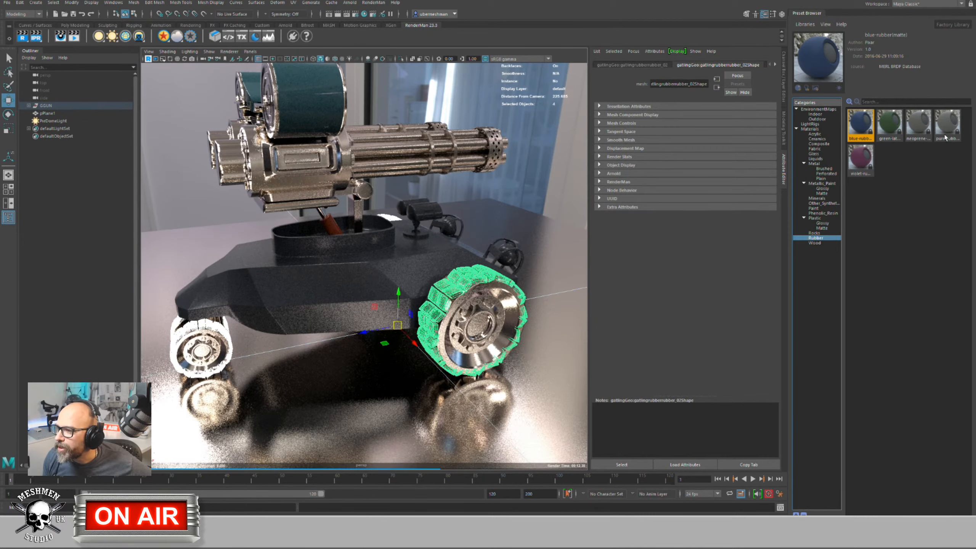
{"action": "left_click", "coordinate": [947, 127]}
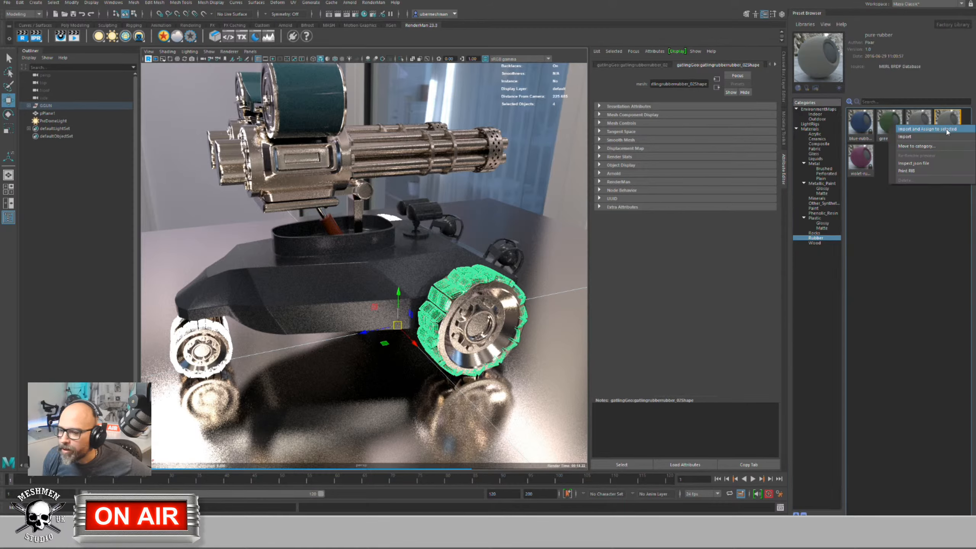
{"action": "left_click_drag", "start_coordinate": [948, 127], "coordinate": [484, 293]}
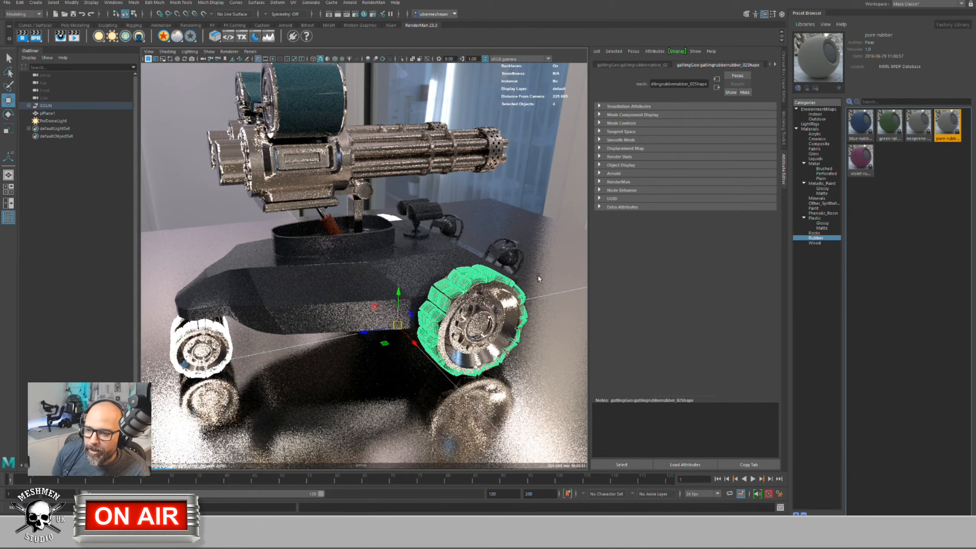
{"action": "left_click", "coordinate": [484, 308]}
{"action": "left_click_drag", "start_coordinate": [484, 308], "coordinate": [459, 315], "text": "alt"}
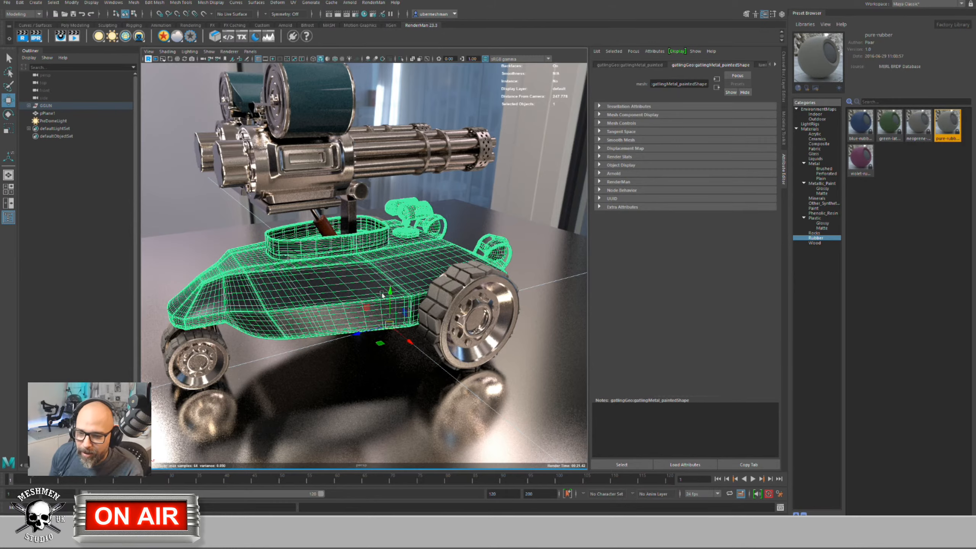
Step: Zoom to a side view, cancel the save prompt, and undock the Preset Browser
{"action": "left_click_drag", "start_coordinate": [382, 294], "coordinate": [267, 220], "text": "alt"}
{"action": "scroll", "coordinate": [258, 241], "scroll_direction": "up", "scroll_amount": 3}
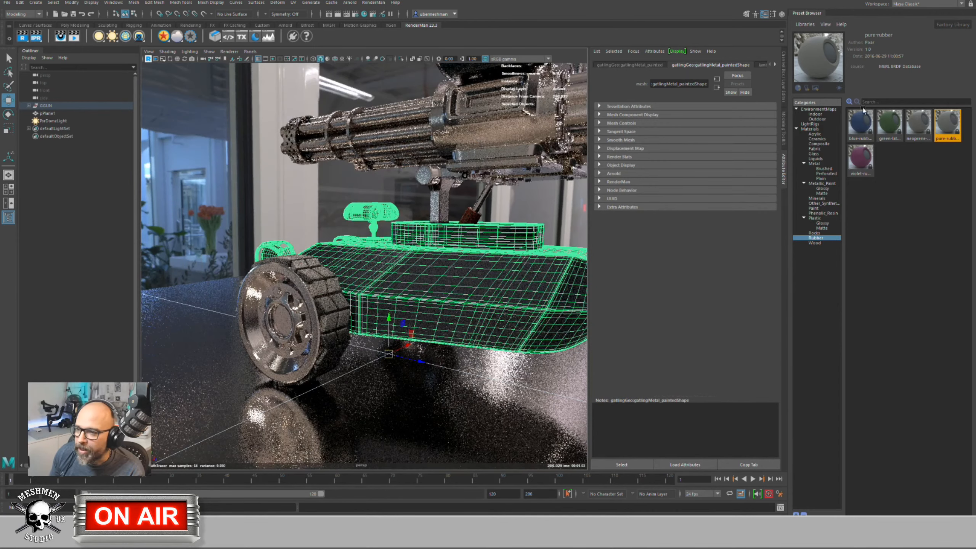
{"action": "left_click", "coordinate": [966, 1]}
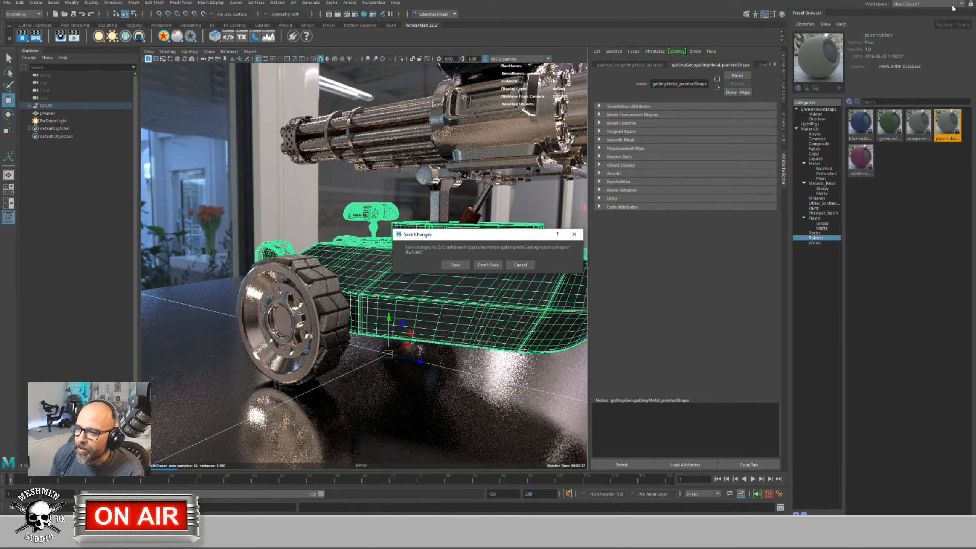
{"action": "left_click", "coordinate": [517, 267]}
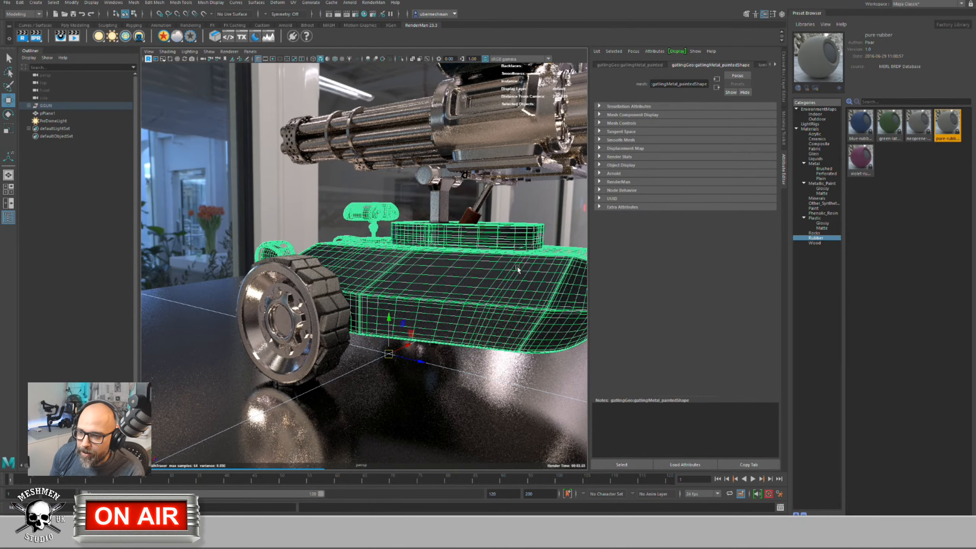
{"action": "left_click_drag", "start_coordinate": [804, 14], "coordinate": [806, 14]}
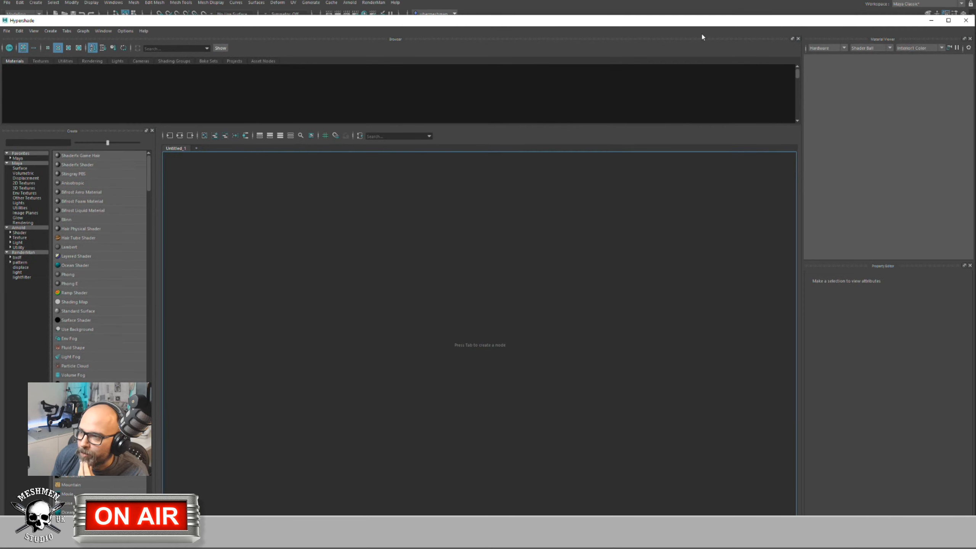
Step: Resize and move the Hypershade window to the lower right so the tank render stays visible
{"action": "left_click_drag", "start_coordinate": [673, 24], "coordinate": [535, 27]}
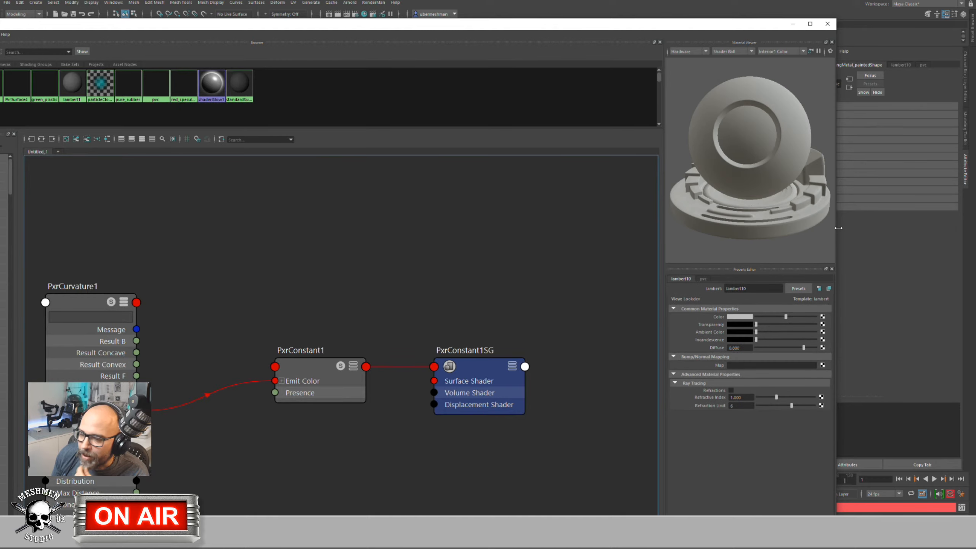
{"action": "left_click_drag", "start_coordinate": [834, 228], "coordinate": [620, 242]}
{"action": "left_click_drag", "start_coordinate": [182, 25], "coordinate": [315, 35]}
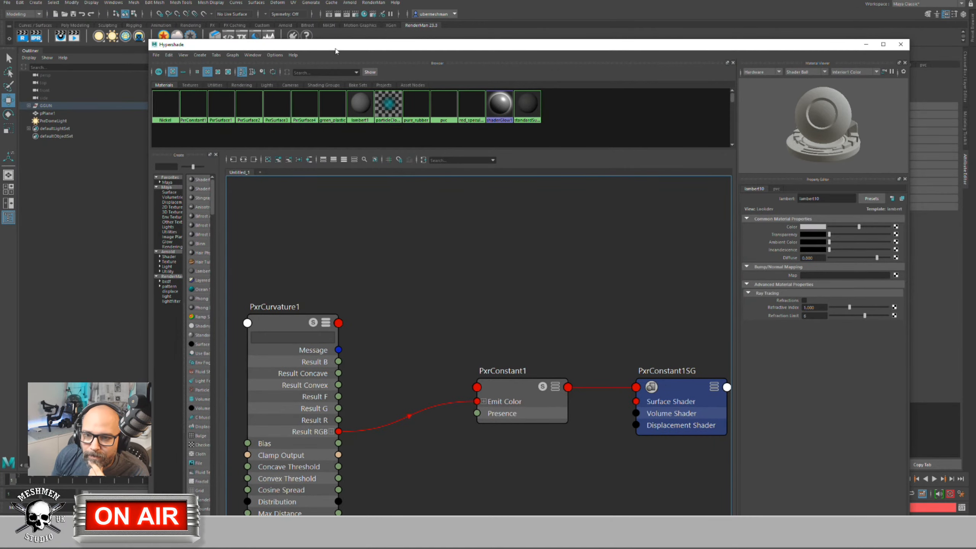
{"action": "left_click_drag", "start_coordinate": [335, 51], "coordinate": [279, 46]}
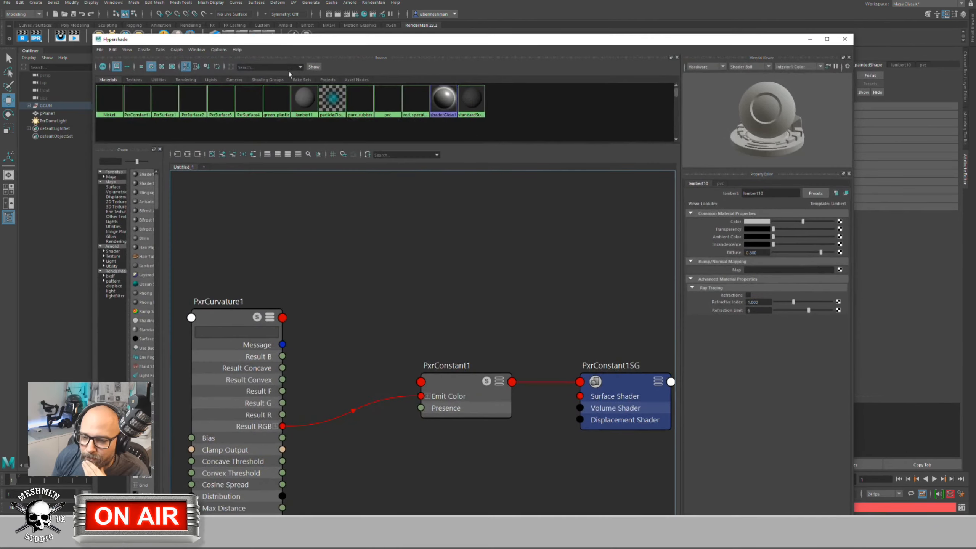
{"action": "scroll", "coordinate": [402, 266], "scroll_direction": "down", "scroll_amount": 5}
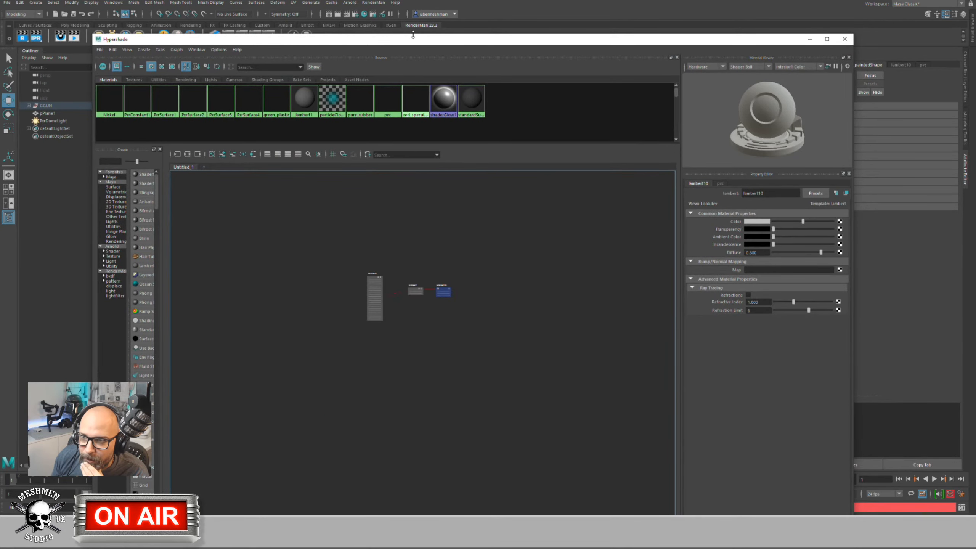
{"action": "left_click_drag", "start_coordinate": [413, 35], "coordinate": [882, 189]}
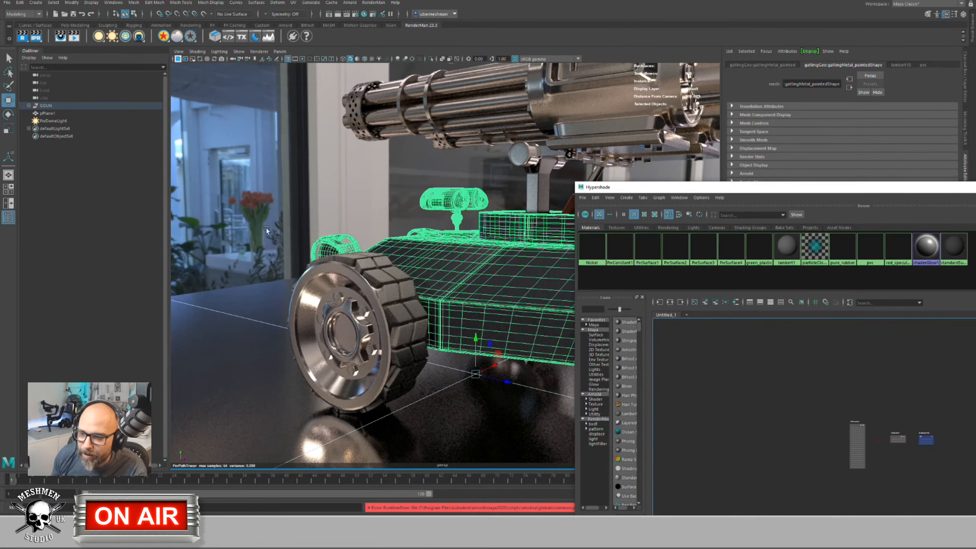
{"action": "left_click_drag", "start_coordinate": [416, 286], "coordinate": [480, 316], "text": "alt"}
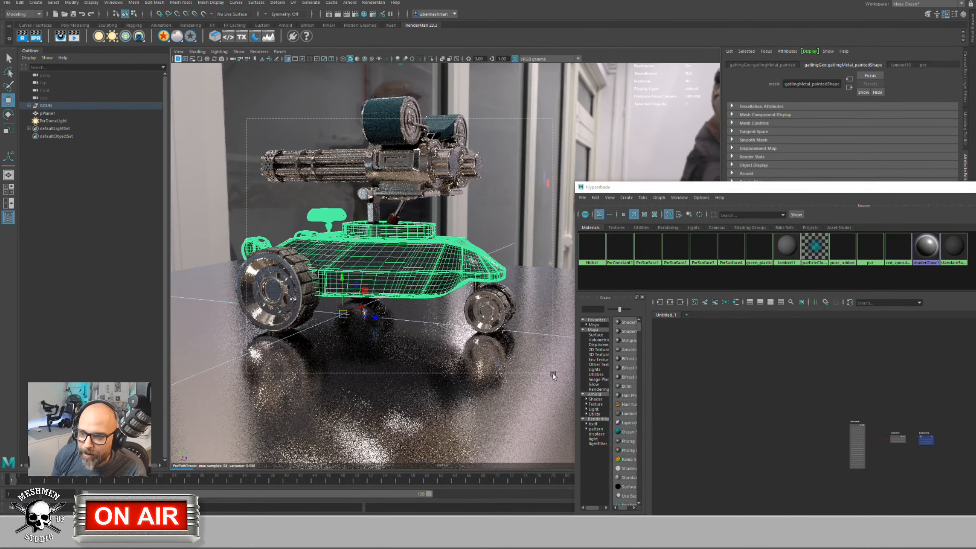
{"action": "left_click_drag", "start_coordinate": [549, 372], "coordinate": [546, 371]}
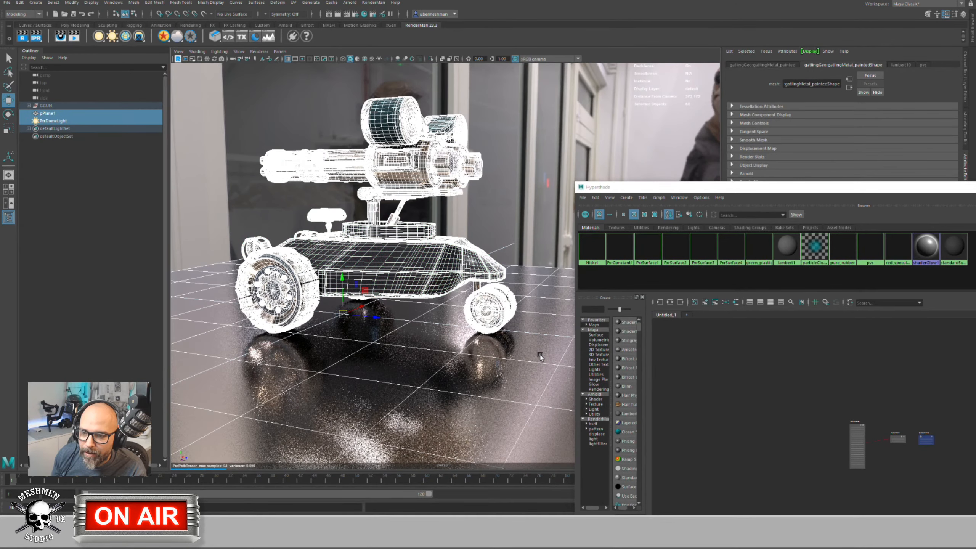
Step: Graph materials on viewport selection and arrange the Hypershade beside the turret render
{"action": "right_click", "coordinate": [732, 340]}
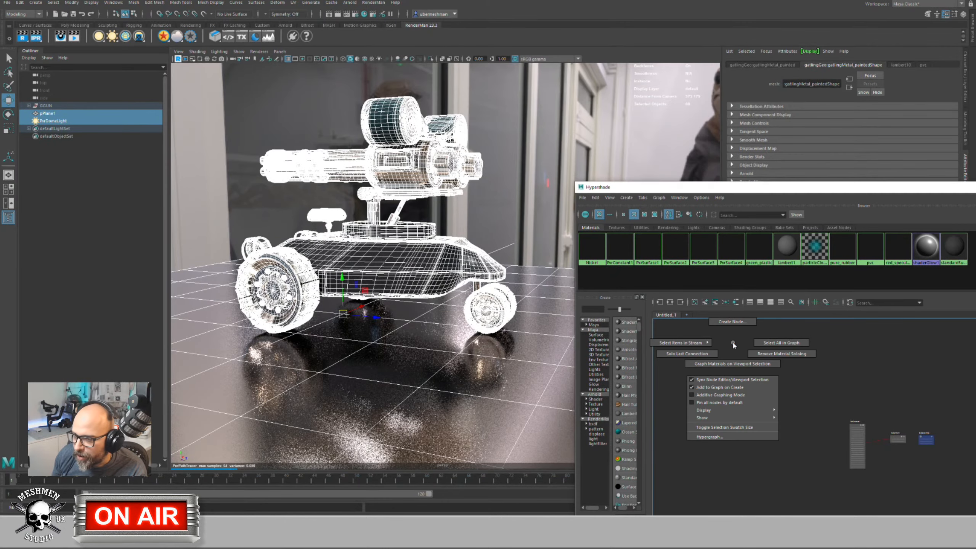
{"action": "left_click", "coordinate": [732, 363]}
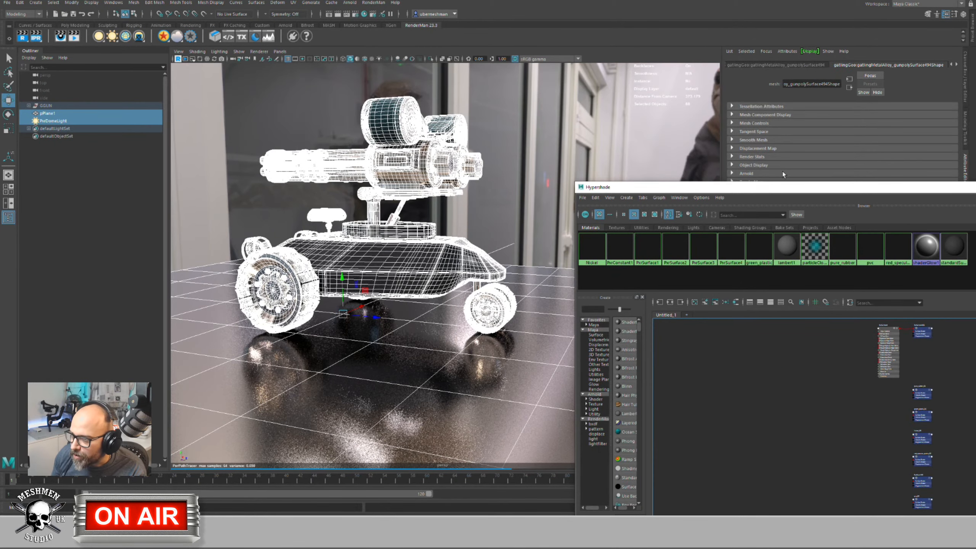
{"action": "left_click_drag", "start_coordinate": [634, 187], "coordinate": [331, 68]}
{"action": "left_click_drag", "start_coordinate": [272, 231], "coordinate": [89, 231]}
{"action": "scroll", "coordinate": [450, 275], "scroll_direction": "up", "scroll_amount": 6}
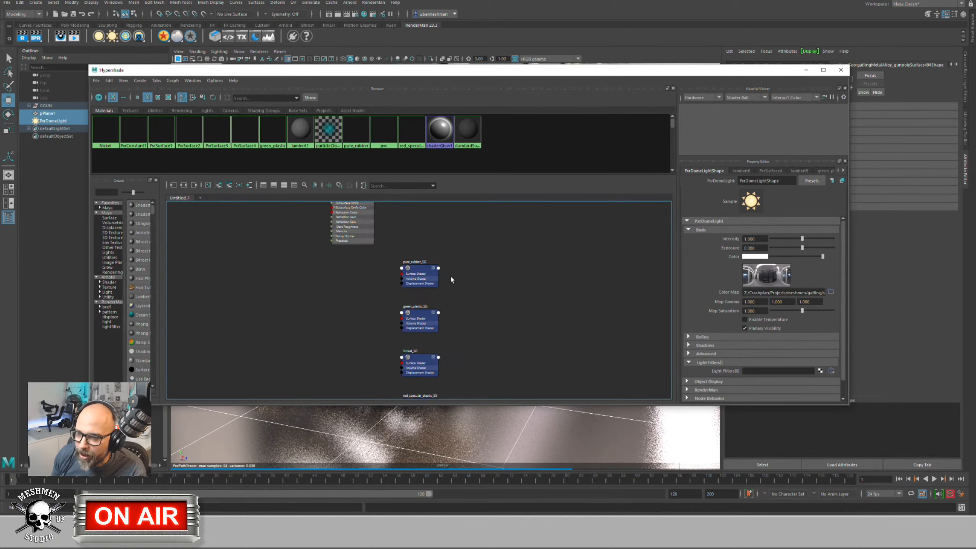
{"action": "scroll", "coordinate": [441, 270], "scroll_direction": "down", "scroll_amount": 6}
{"action": "middle_click_drag", "start_coordinate": [373, 292], "coordinate": [369, 347], "text": "alt"}
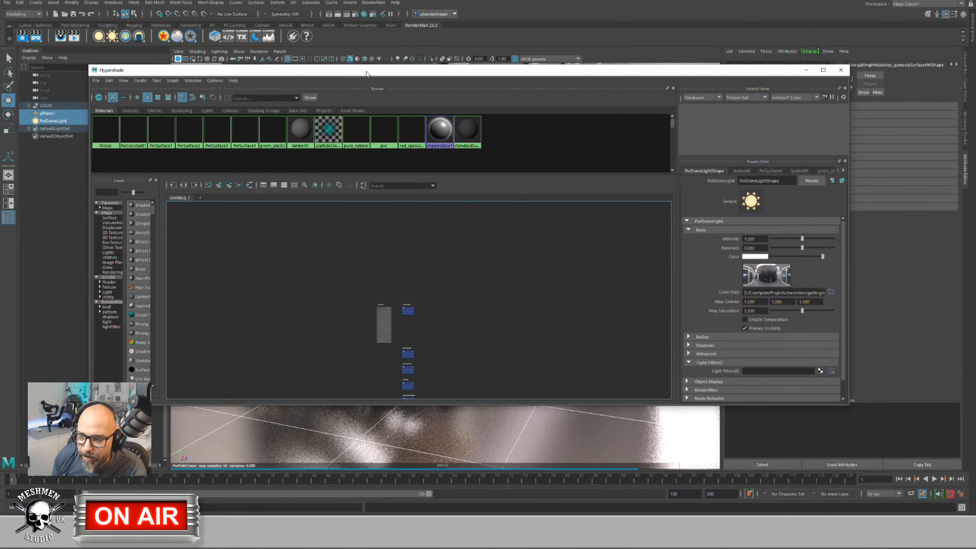
{"action": "left_click_drag", "start_coordinate": [356, 72], "coordinate": [544, 58]}
{"action": "scroll", "coordinate": [520, 347], "scroll_direction": "down", "scroll_amount": 4}
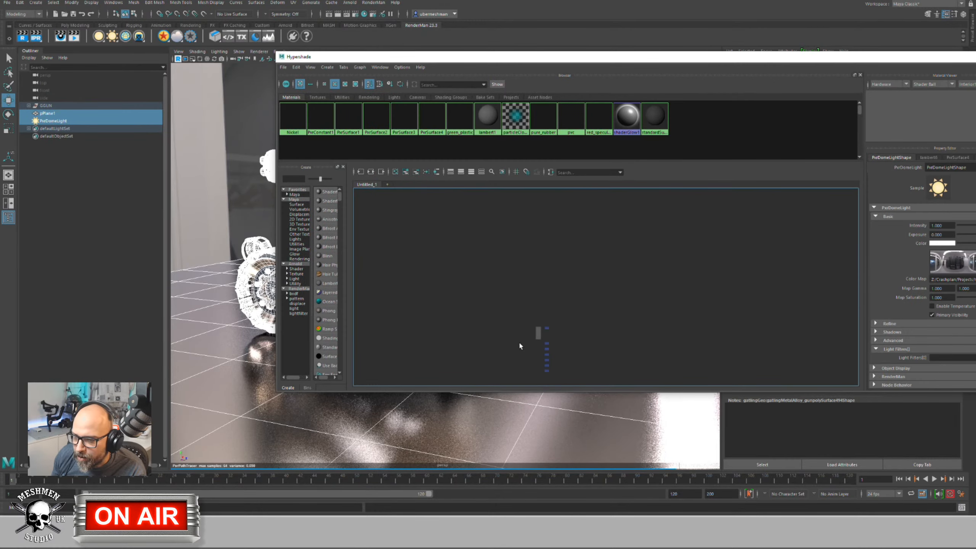
{"action": "scroll", "coordinate": [507, 305], "scroll_direction": "up", "scroll_amount": 6}
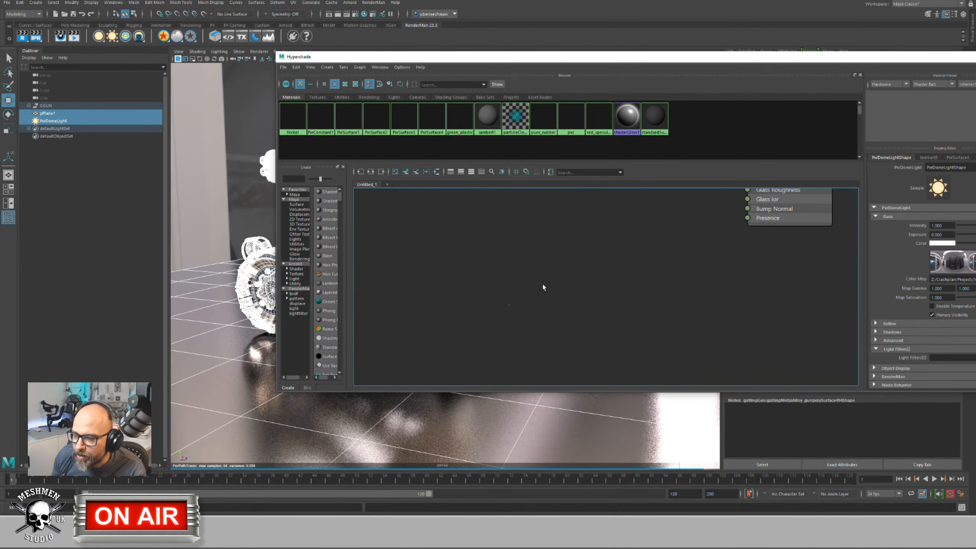
{"action": "left_click_drag", "start_coordinate": [397, 56], "coordinate": [596, 77]}
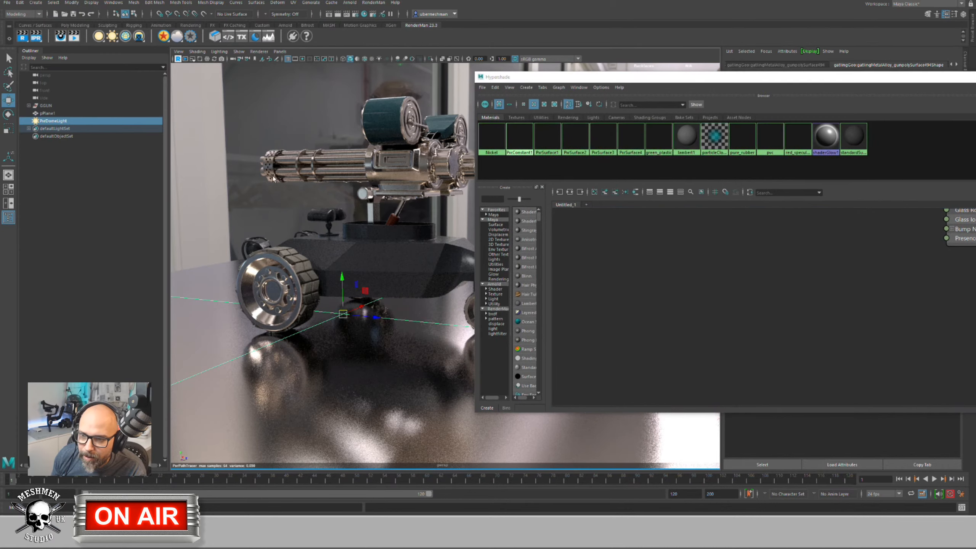
Step: Graph the gun part's material, then the front wheel's, selecting pure_rubber_SG
{"action": "left_click", "coordinate": [376, 166]}
{"action": "right_click_drag", "start_coordinate": [629, 279], "coordinate": [627, 299]}
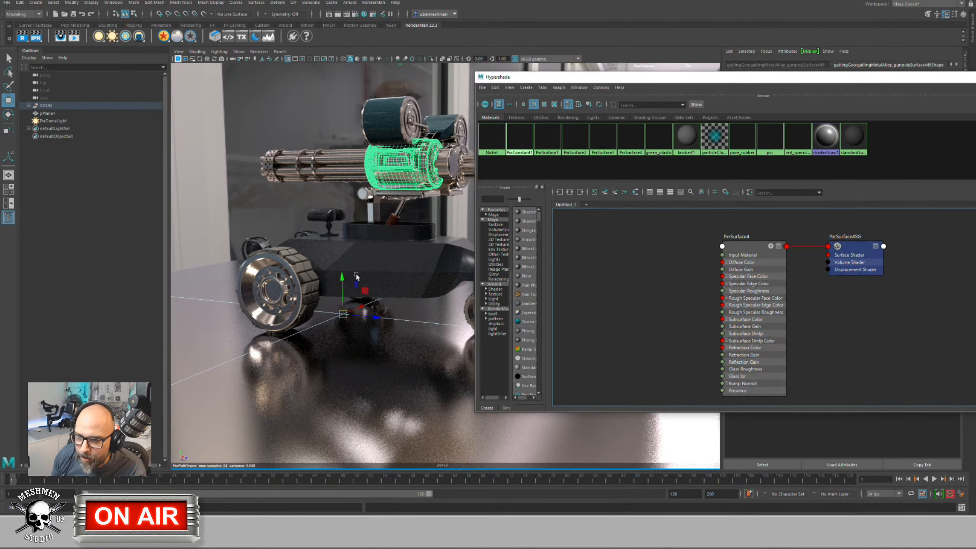
{"action": "left_click", "coordinate": [296, 271]}
{"action": "right_click_drag", "start_coordinate": [590, 258], "coordinate": [591, 289]}
{"action": "left_click", "coordinate": [801, 290]}
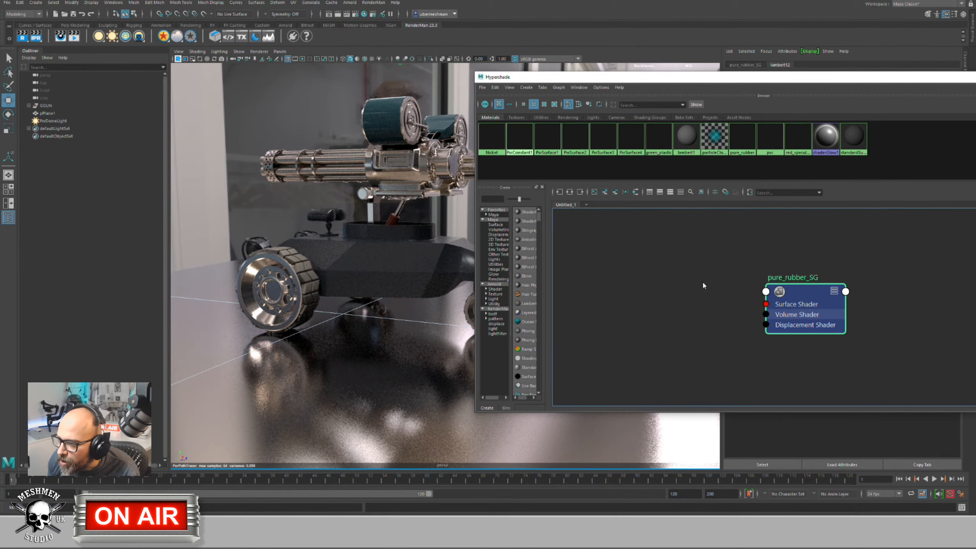
{"action": "right_click_drag", "start_coordinate": [702, 280], "coordinate": [667, 259]}
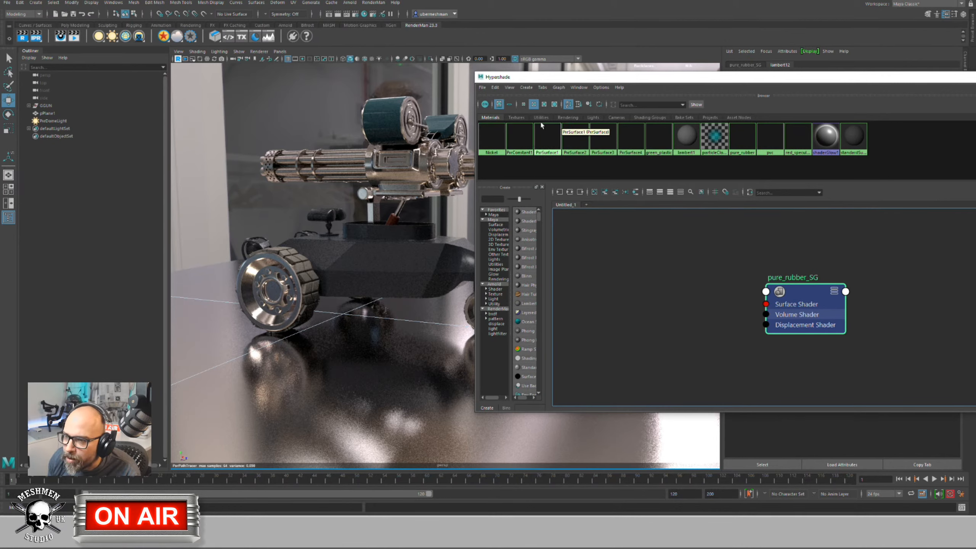
Step: Graph the pure_rubber network, place it left of pure_rubber_SG, and reveal its properties
{"action": "left_click", "coordinate": [742, 142]}
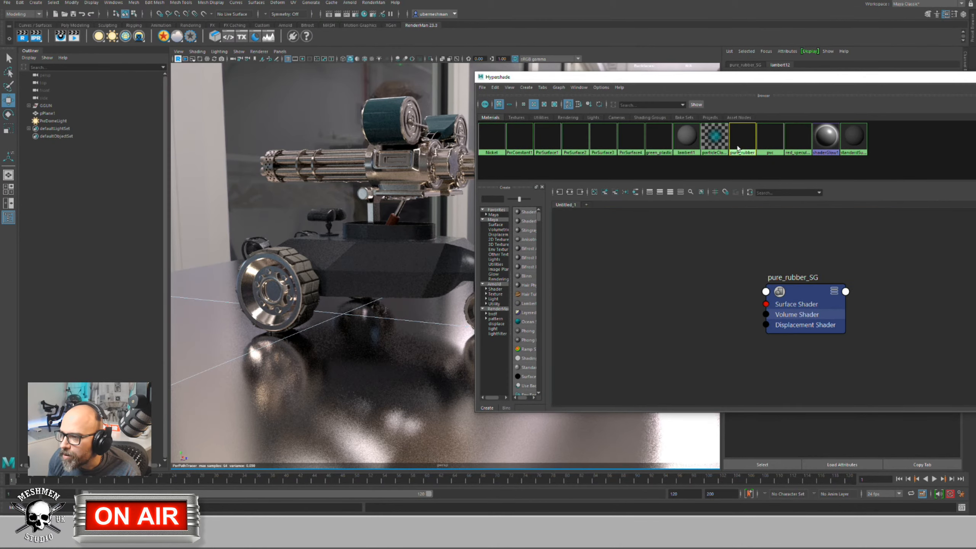
{"action": "right_click", "coordinate": [744, 149]}
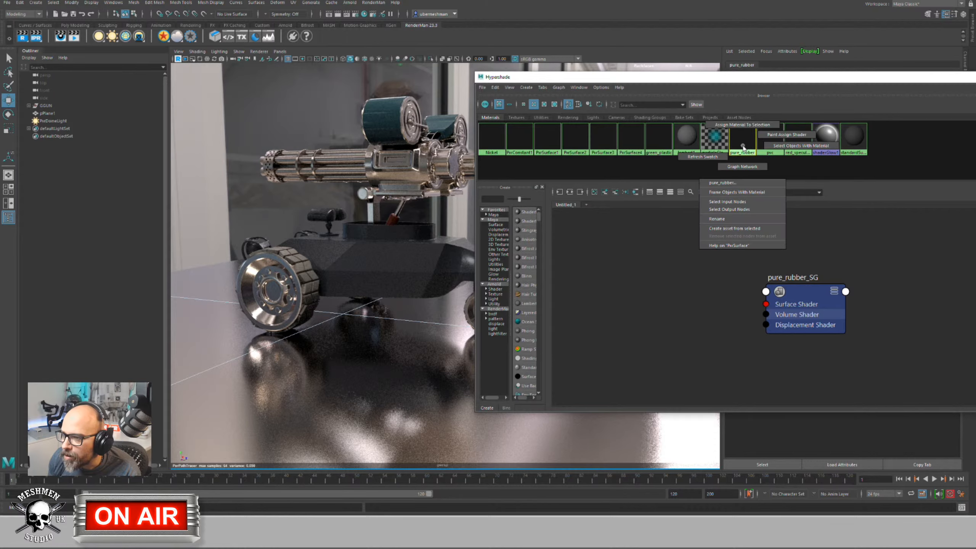
{"action": "left_click", "coordinate": [742, 166]}
{"action": "left_click", "coordinate": [677, 261]}
{"action": "left_click_drag", "start_coordinate": [755, 238], "coordinate": [716, 253]}
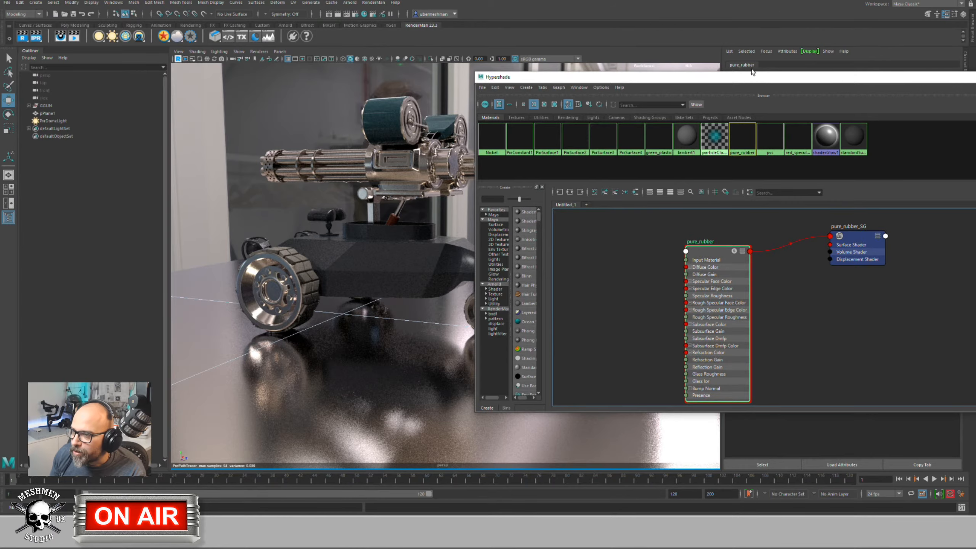
{"action": "left_click_drag", "start_coordinate": [752, 80], "coordinate": [317, 74]}
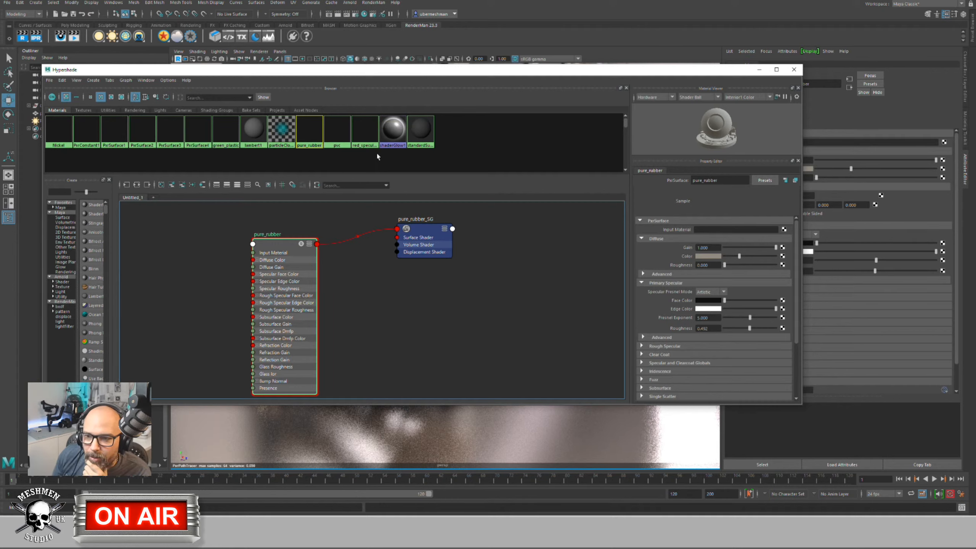
Step: Graph the Nickel material network and arrange the Nickel node in the Hypershade
{"action": "left_click", "coordinate": [58, 131]}
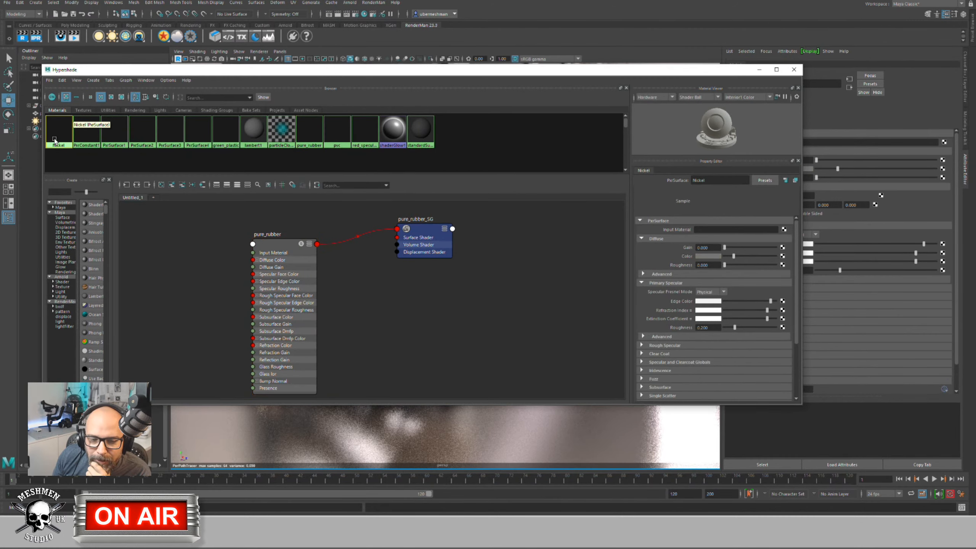
{"action": "right_click_drag", "start_coordinate": [68, 137], "coordinate": [56, 139]}
{"action": "left_click", "coordinate": [68, 158]}
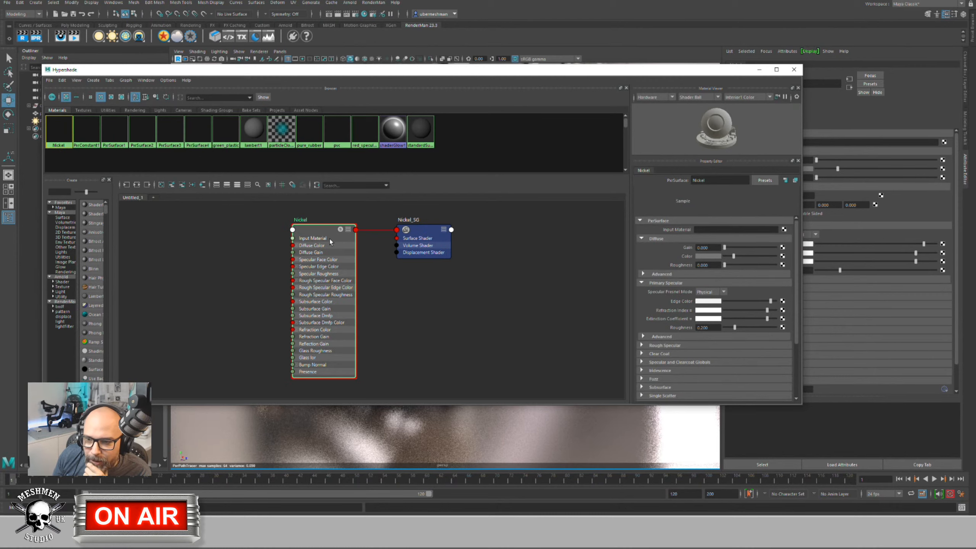
{"action": "left_click_drag", "start_coordinate": [326, 231], "coordinate": [321, 232]}
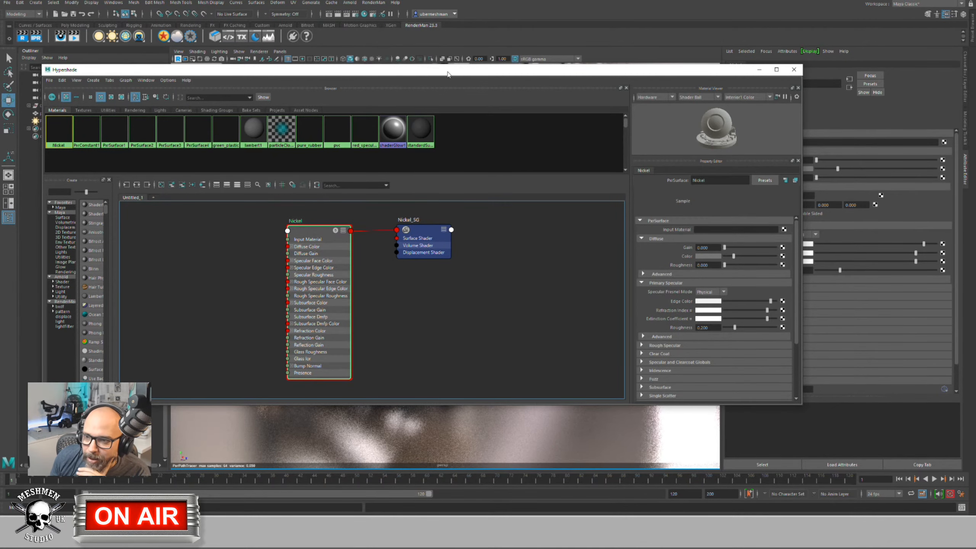
{"action": "left_click_drag", "start_coordinate": [448, 74], "coordinate": [452, 66]}
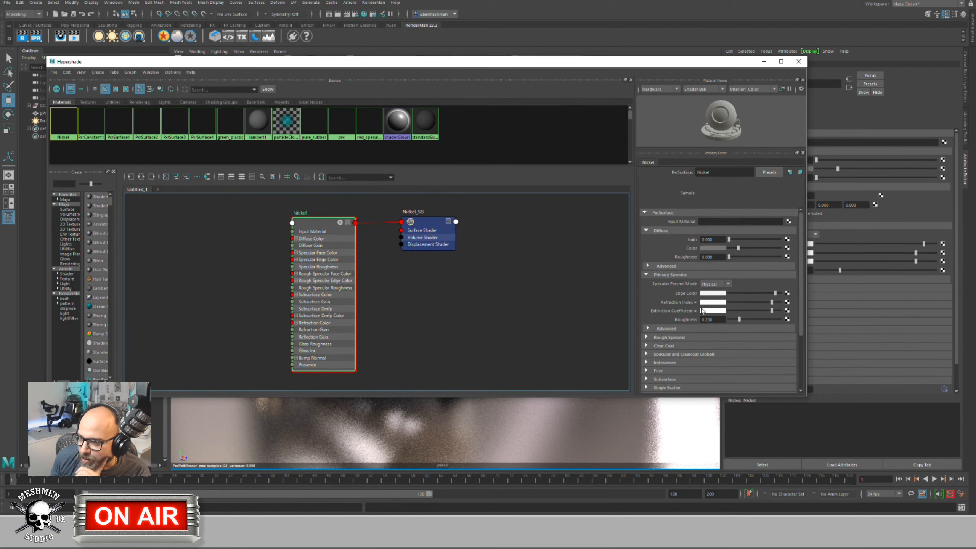
Step: Replace the Refraction Index green value 1.663, then open the Extinction Coefficient colour values
{"action": "left_click", "coordinate": [712, 303]}
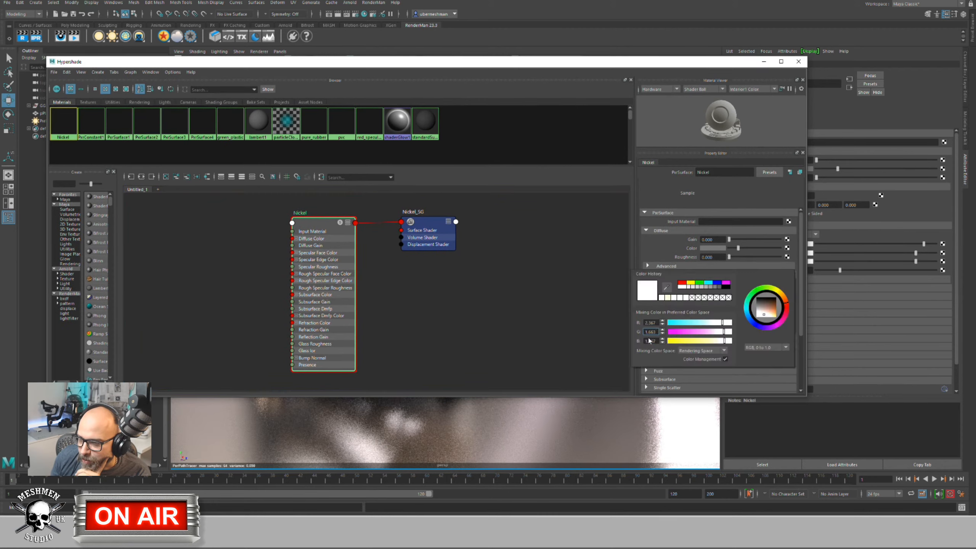
{"action": "left_click", "coordinate": [652, 331]}
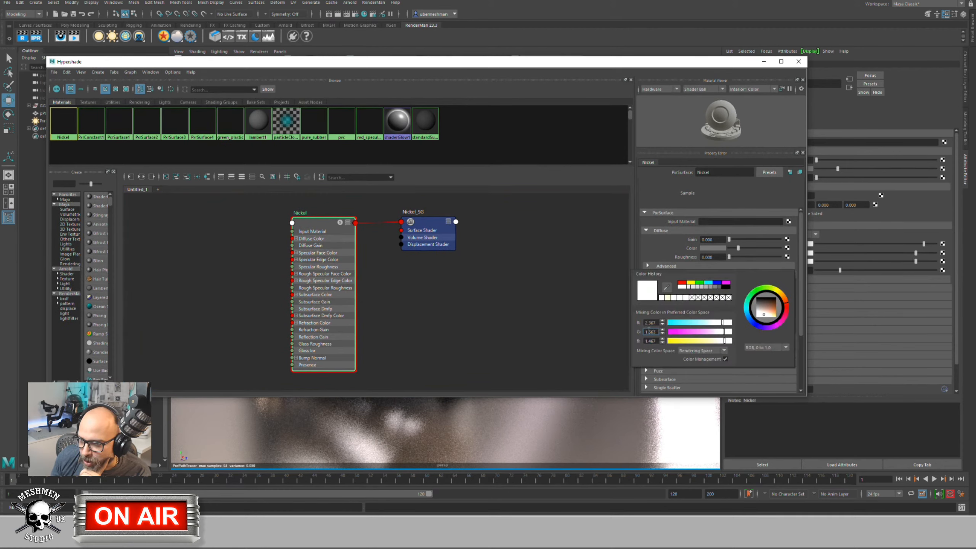
{"action": "double_click", "coordinate": [650, 331]}
{"action": "key", "text": "Return"}
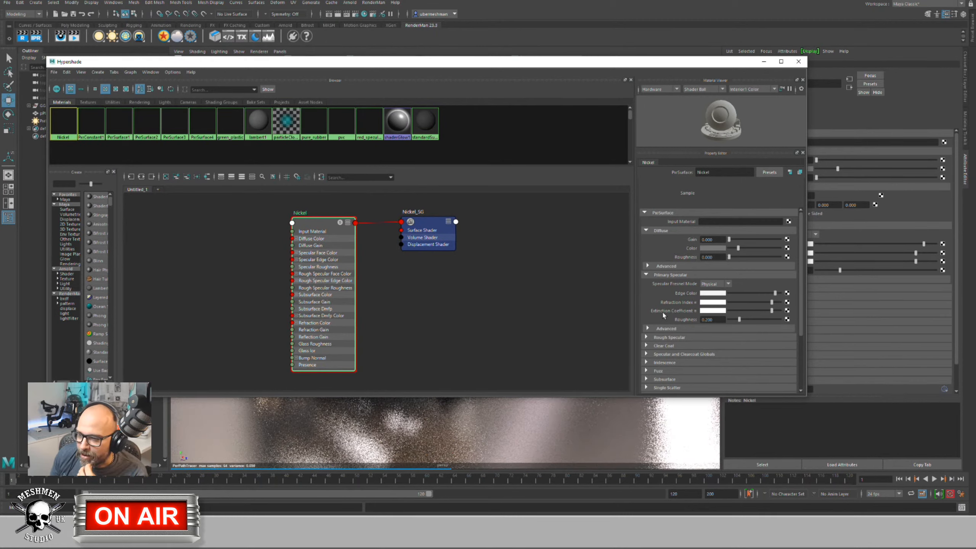
{"action": "mouse_move", "coordinate": [661, 312]}
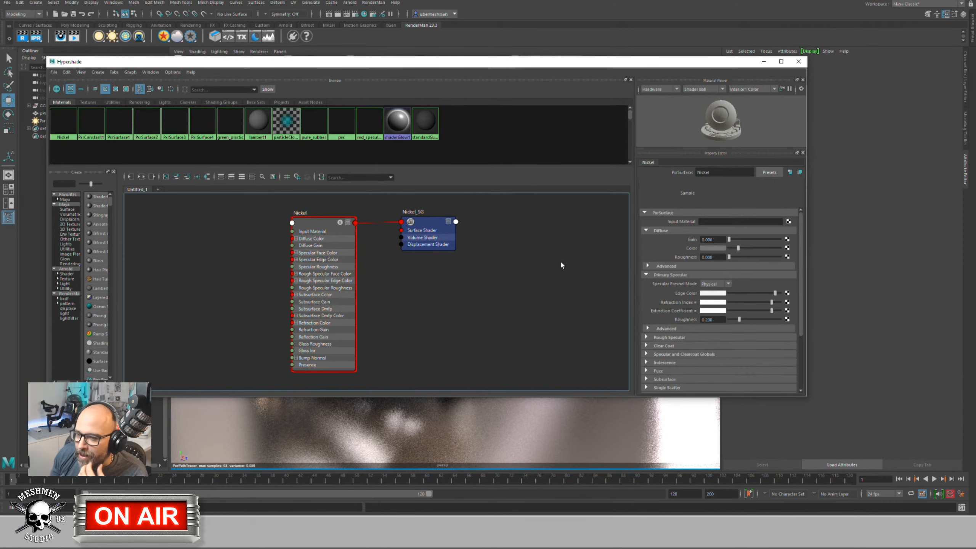
{"action": "left_click", "coordinate": [714, 311]}
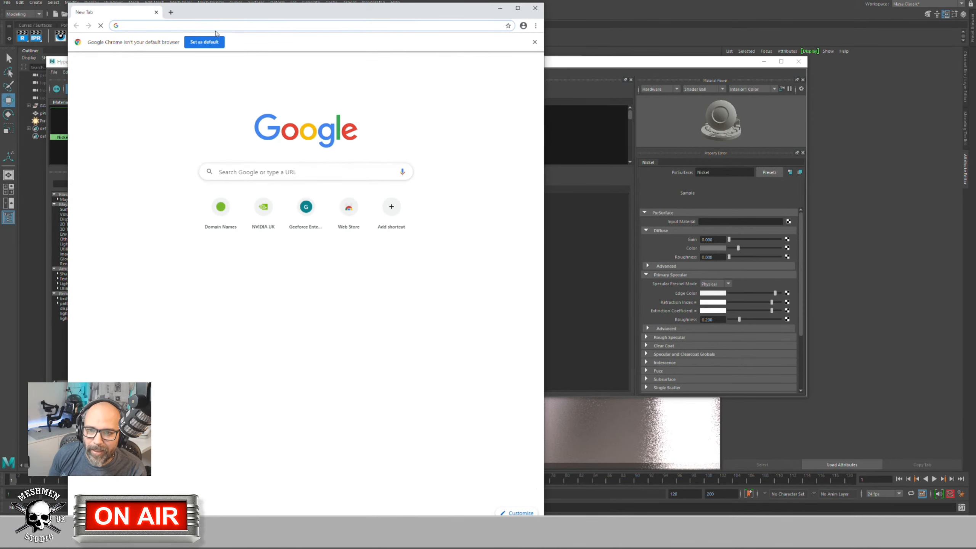
Step: Search the web for 'refraction index org' and open the RefractiveIndex.INFO database
{"action": "left_click", "coordinate": [221, 27]}
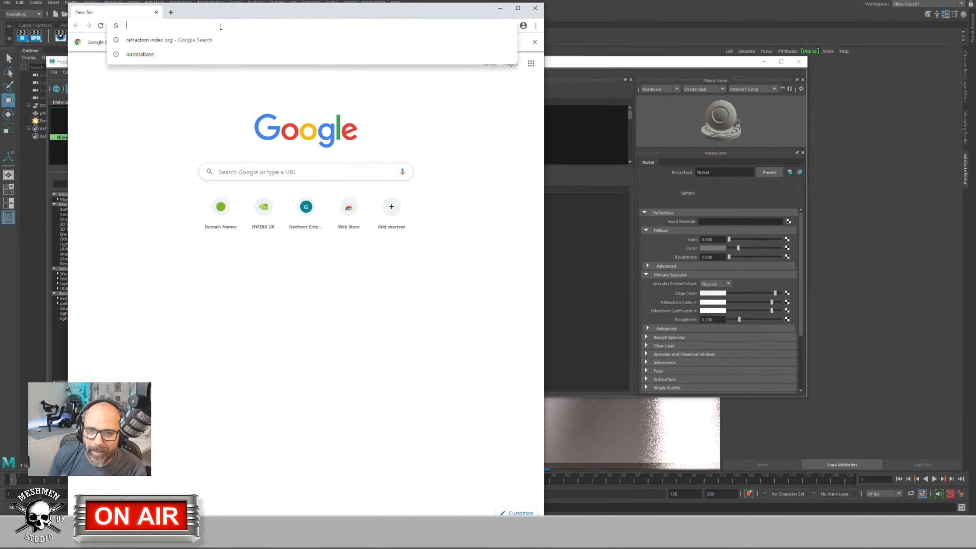
{"action": "type", "text": "refraction index org"}
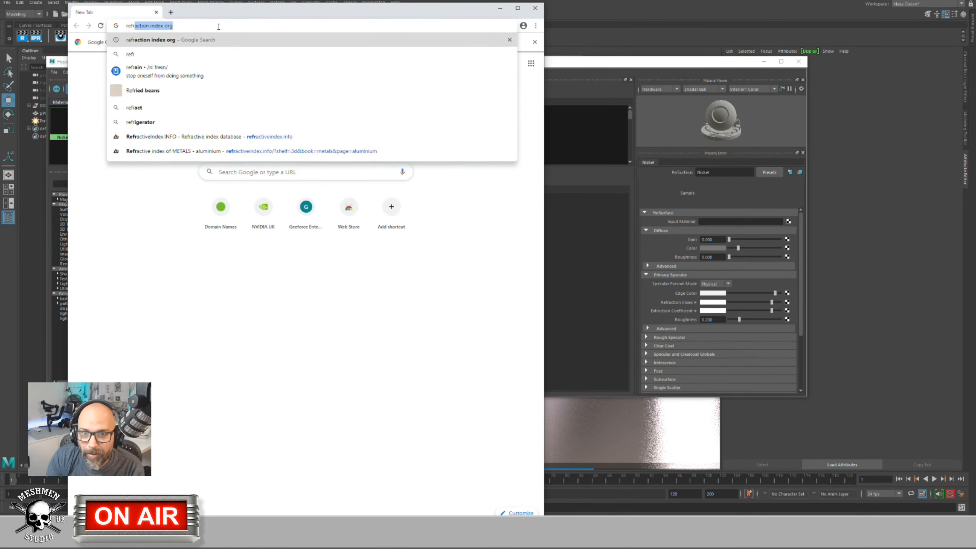
{"action": "key", "text": "Return"}
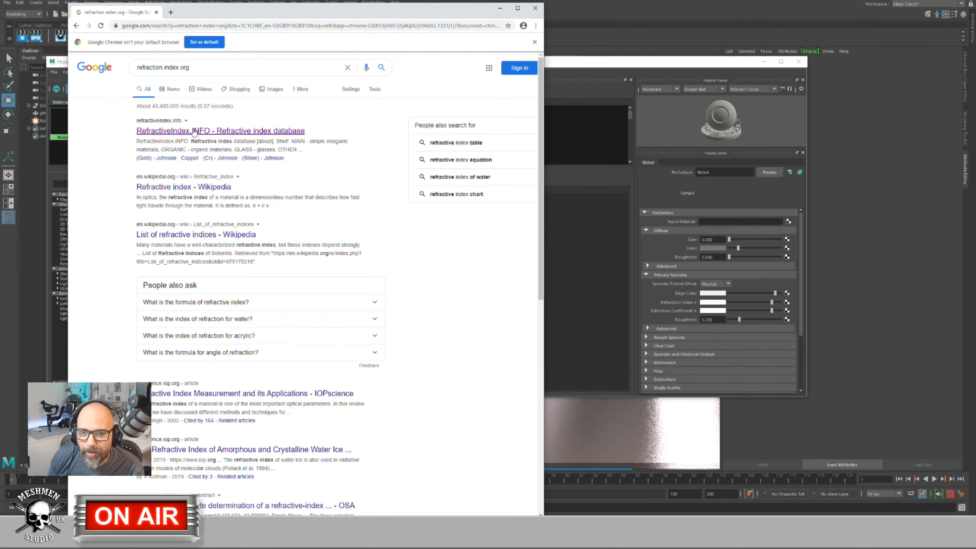
{"action": "left_click", "coordinate": [195, 132]}
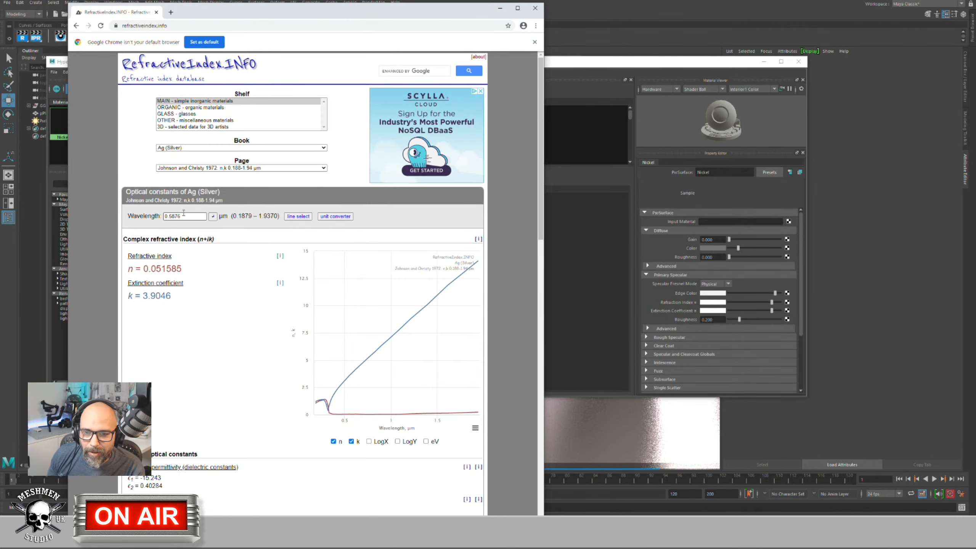
Step: Show the '3D - selected data for 3D artists' metals data for Aluminium (Al)
{"action": "left_click", "coordinate": [185, 127]}
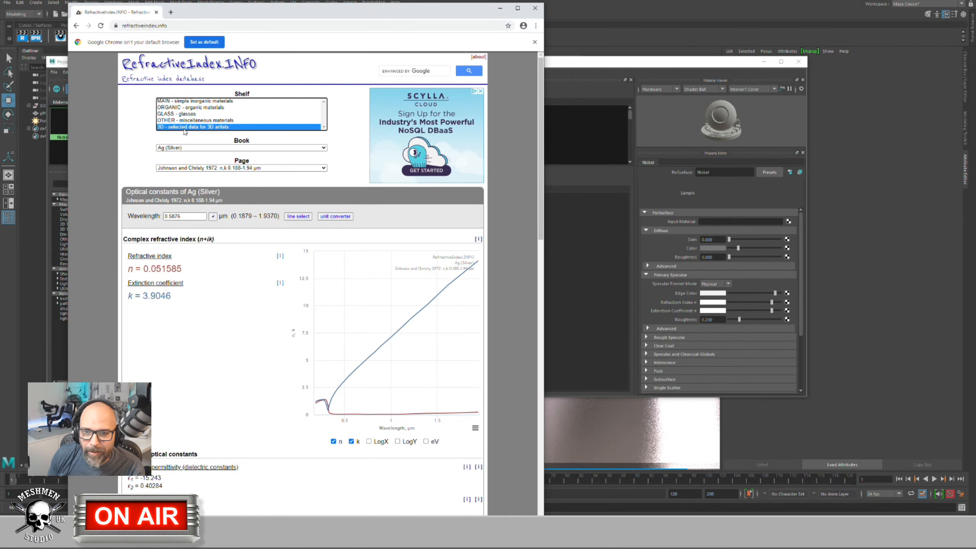
{"action": "left_click", "coordinate": [186, 149]}
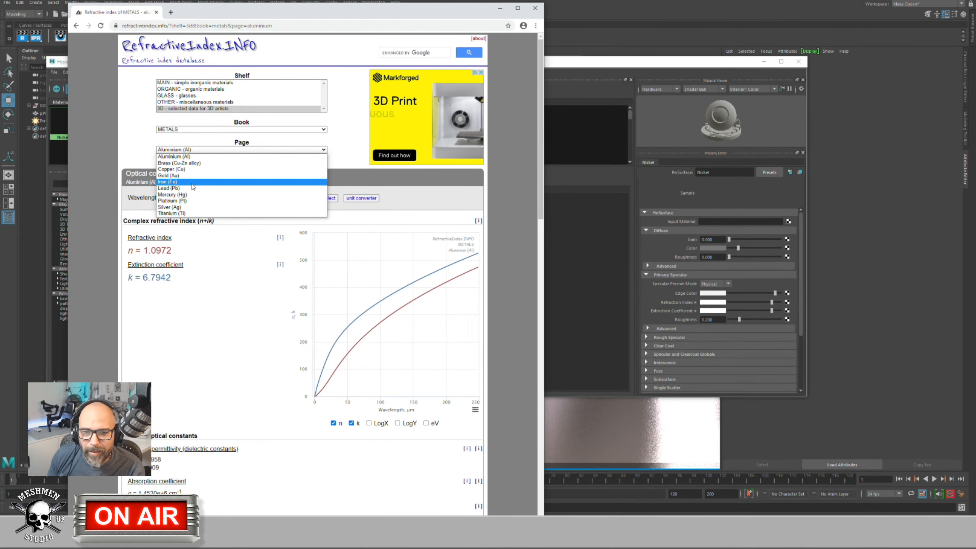
{"action": "left_click", "coordinate": [181, 156]}
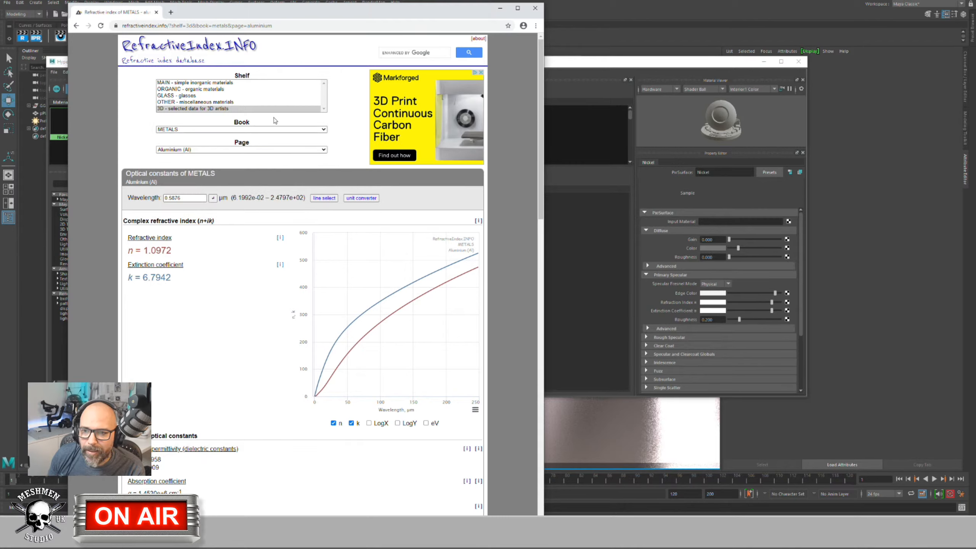
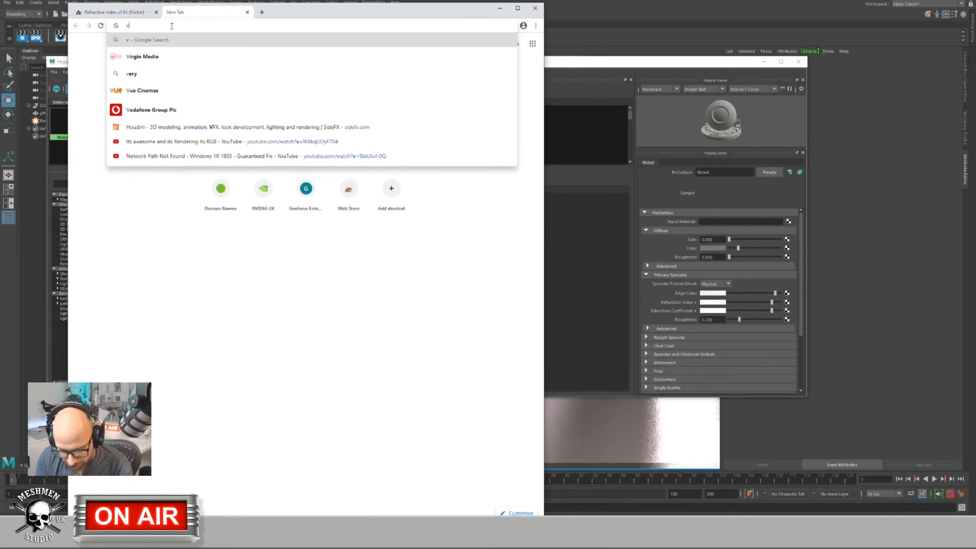
Step: Search Google for 'visible light spectrum wiki' and open the Wikipedia Visible spectrum article's Spectral colors table
{"action": "type", "text": "ight"}
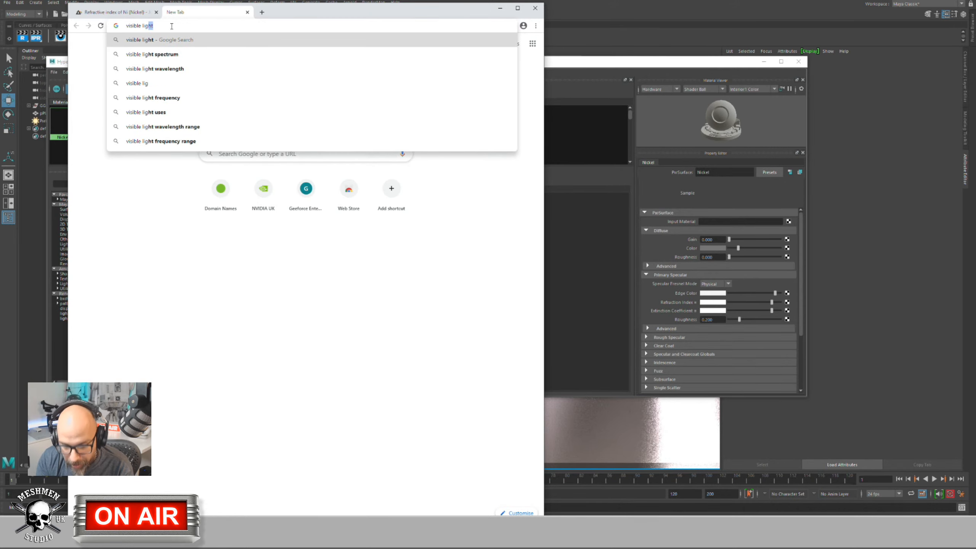
{"action": "type", "text": " sp"}
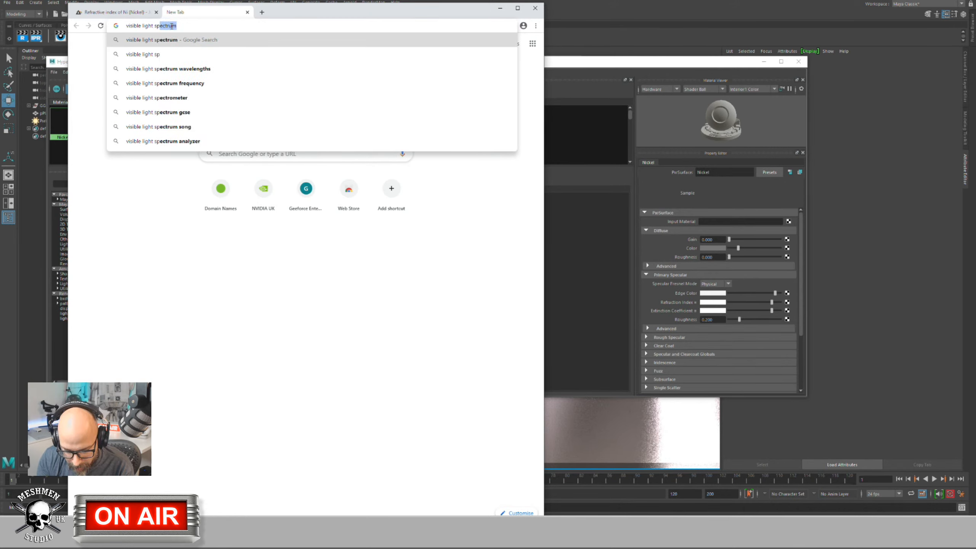
{"action": "key", "text": "Return"}
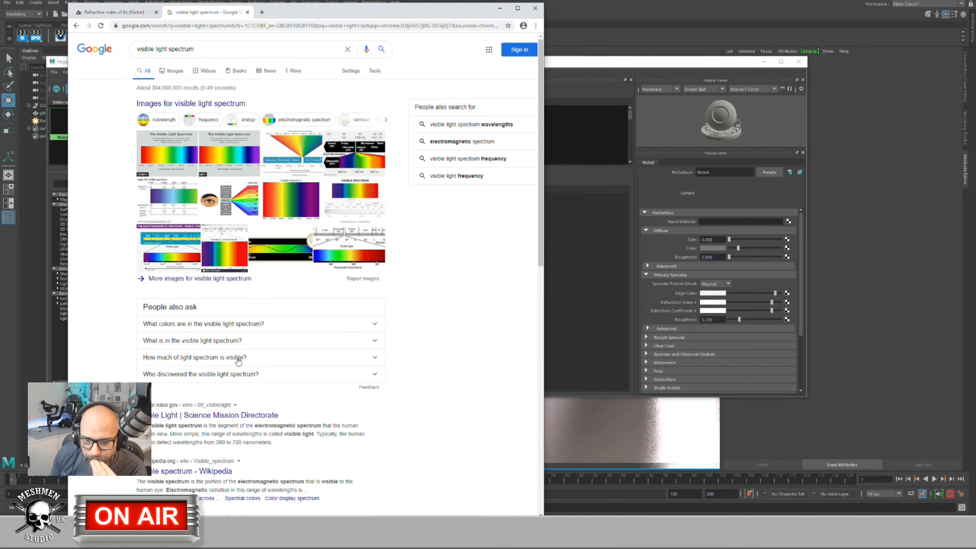
{"action": "left_click", "coordinate": [203, 48]}
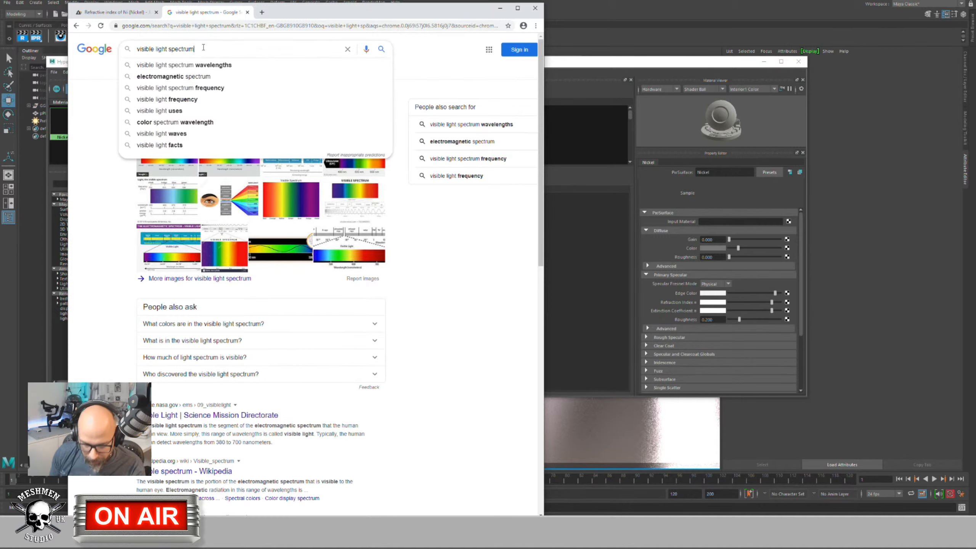
{"action": "type", "text": "wi"}
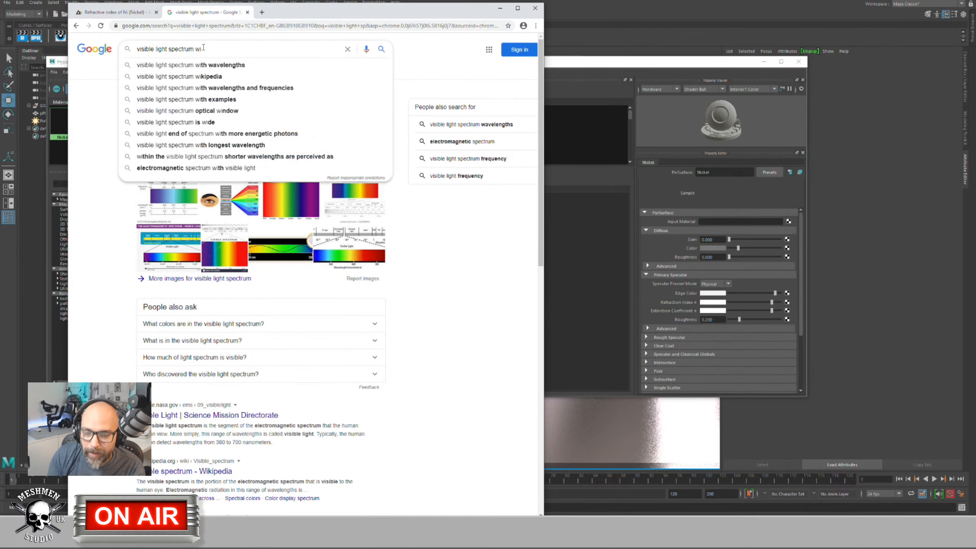
{"action": "type", "text": "ki"}
{"action": "key", "text": "Return"}
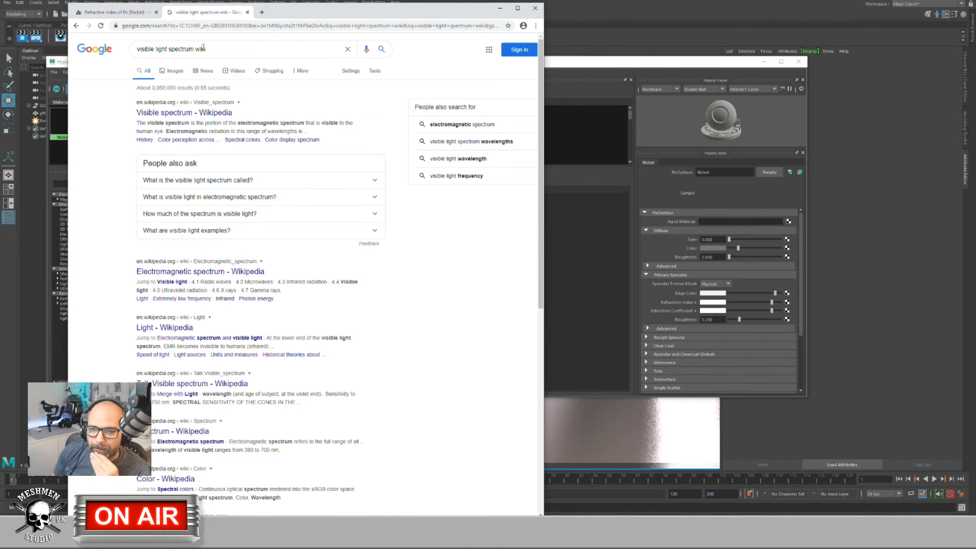
{"action": "left_click", "coordinate": [196, 114]}
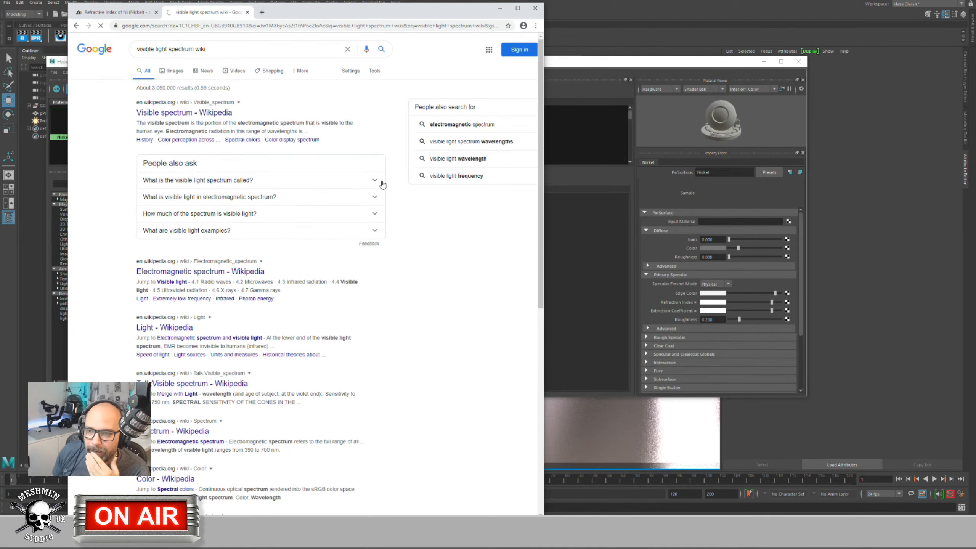
{"action": "scroll", "coordinate": [423, 248], "scroll_direction": "down", "scroll_amount": 15}
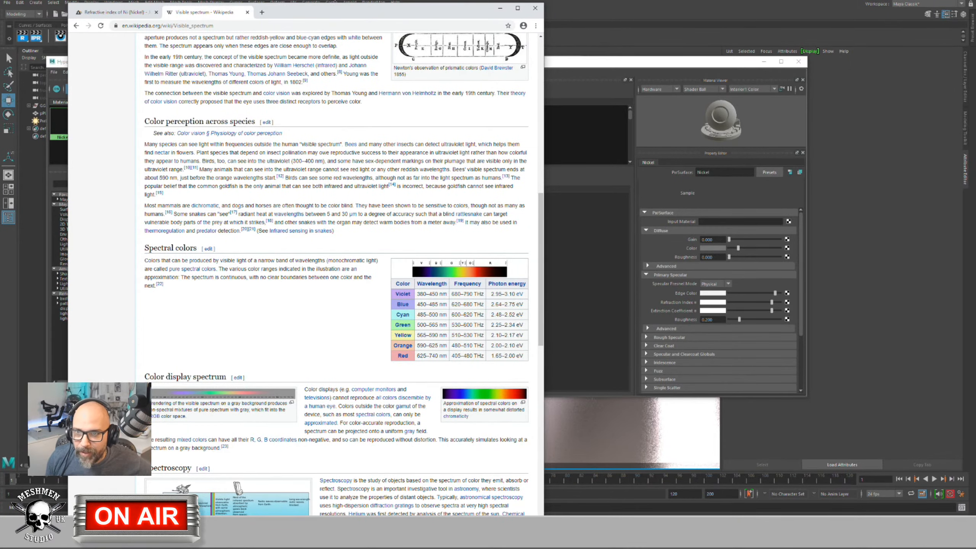
Step: Check the spectral colour table and enter red's 625 nm in the nickel Wavelength field
{"action": "left_click_drag", "start_coordinate": [325, 11], "coordinate": [583, 33]}
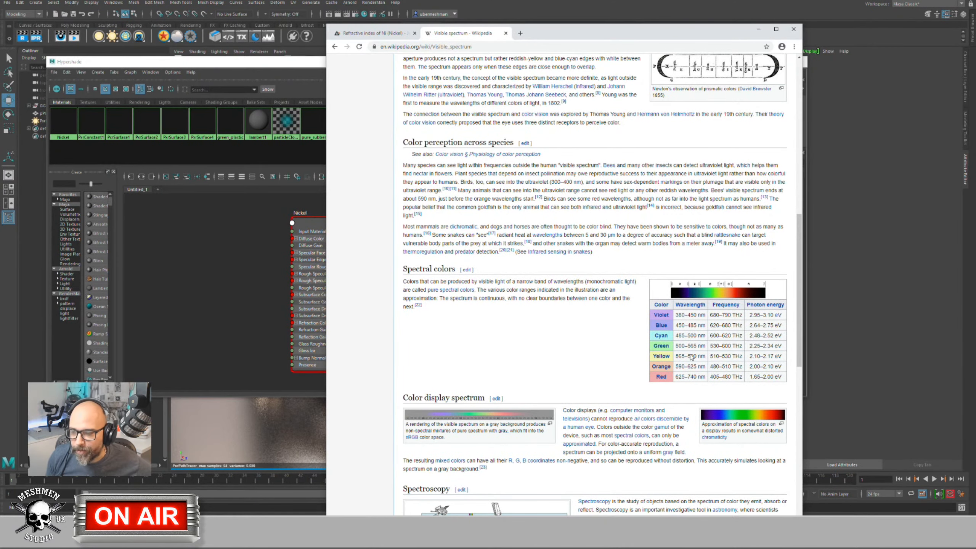
{"action": "left_click", "coordinate": [370, 33]}
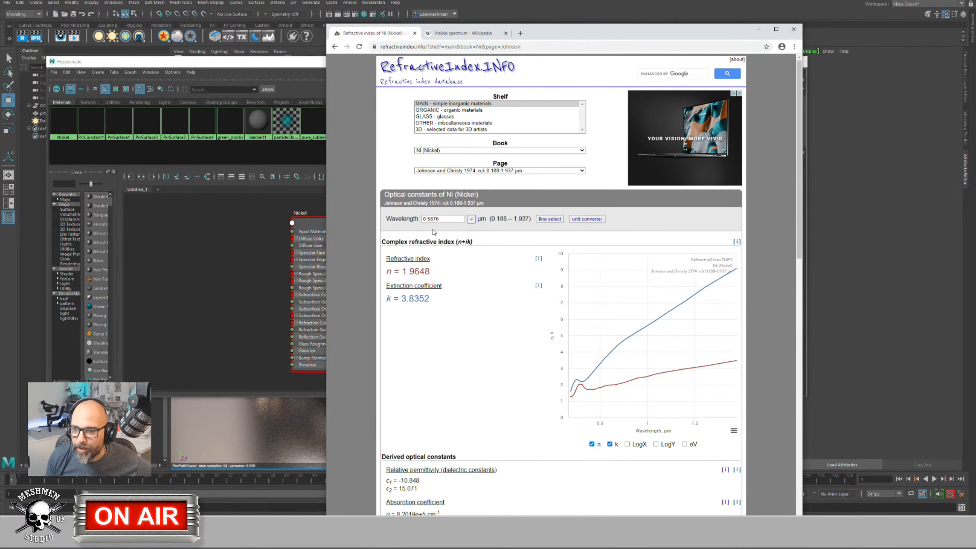
{"action": "left_click", "coordinate": [467, 33]}
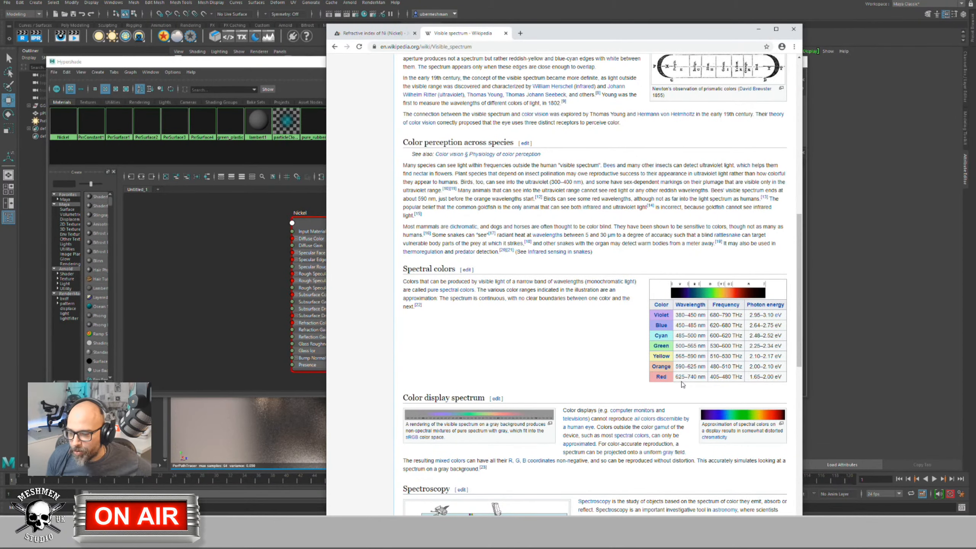
{"action": "left_click", "coordinate": [363, 33]}
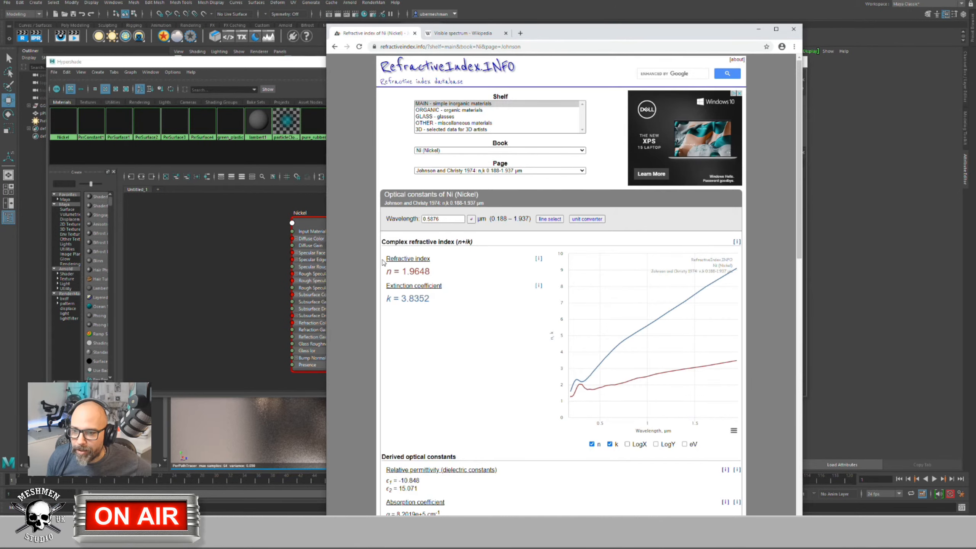
{"action": "left_click_drag", "start_coordinate": [429, 219], "coordinate": [438, 219]}
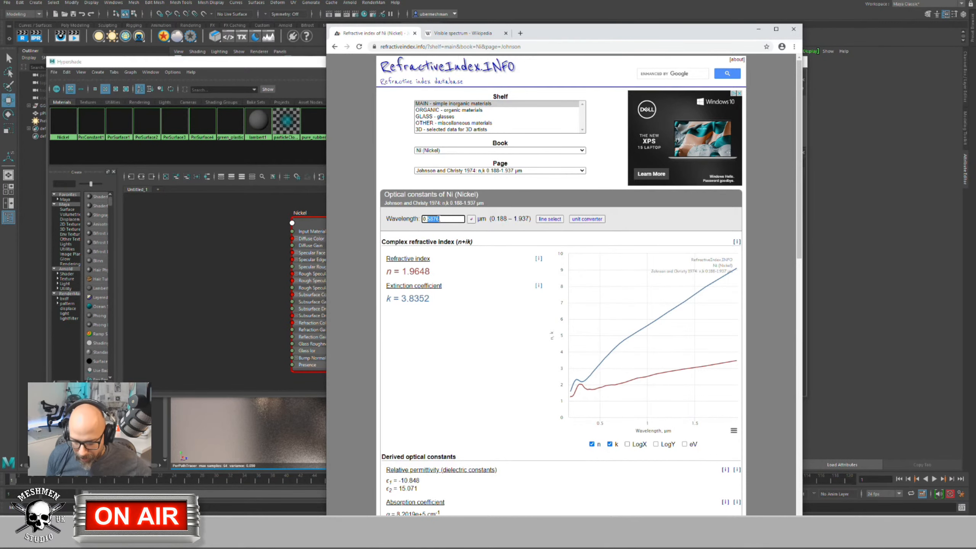
{"action": "type", "text": "62"}
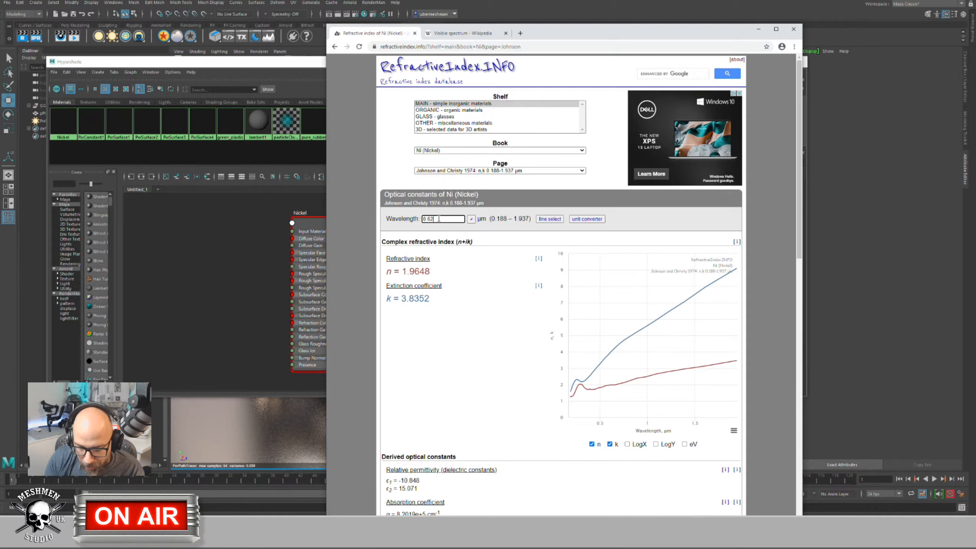
{"action": "type", "text": "5"}
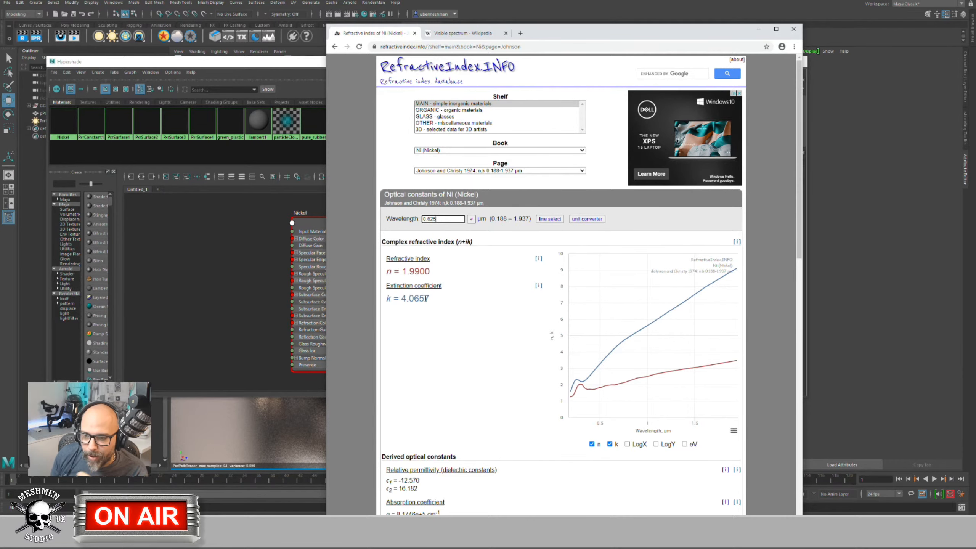
{"action": "left_click", "coordinate": [444, 37]}
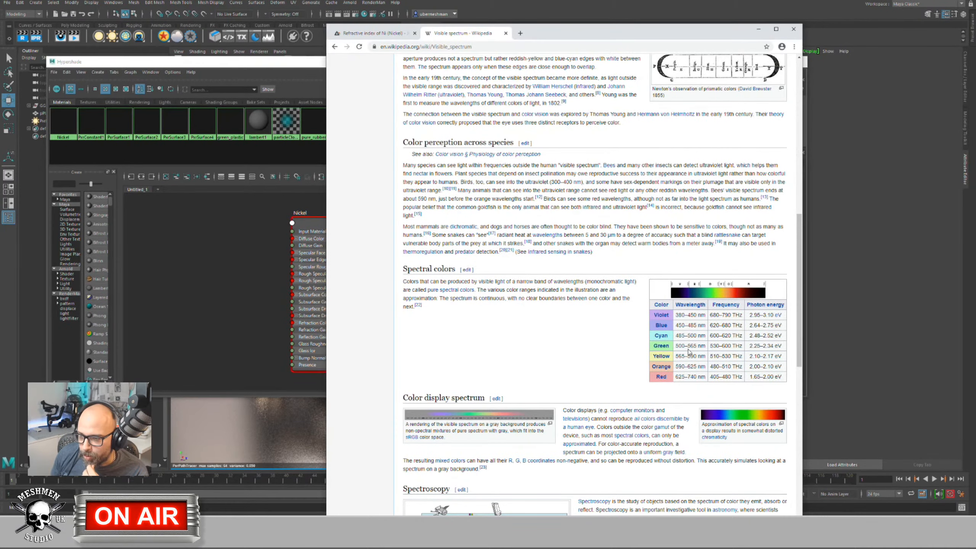
{"action": "left_click", "coordinate": [363, 35]}
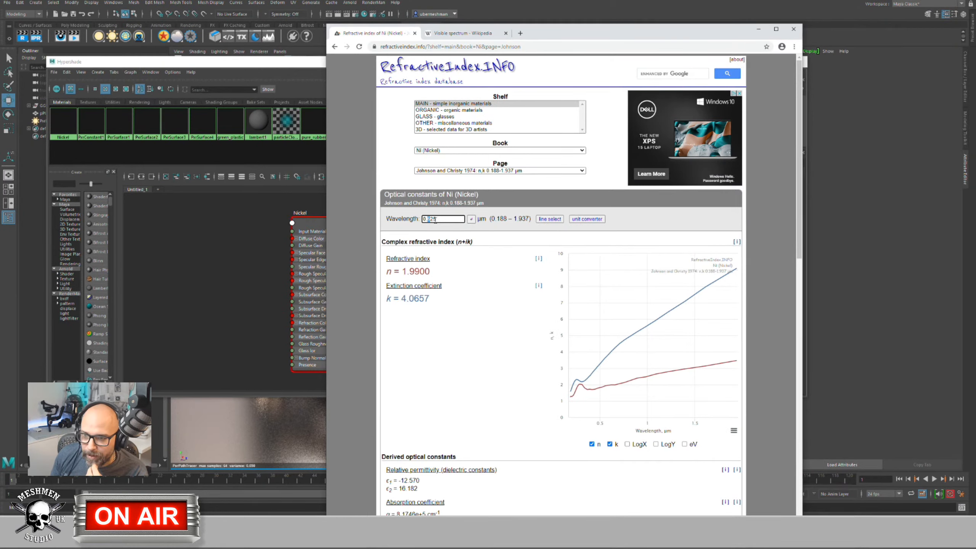
Step: Evaluate nickel at 0.5 µm, then at 0.45 µm, giving n = 1.7290 and k = 2.9435
{"action": "type", "text": "5"}
{"action": "left_click", "coordinate": [471, 219]}
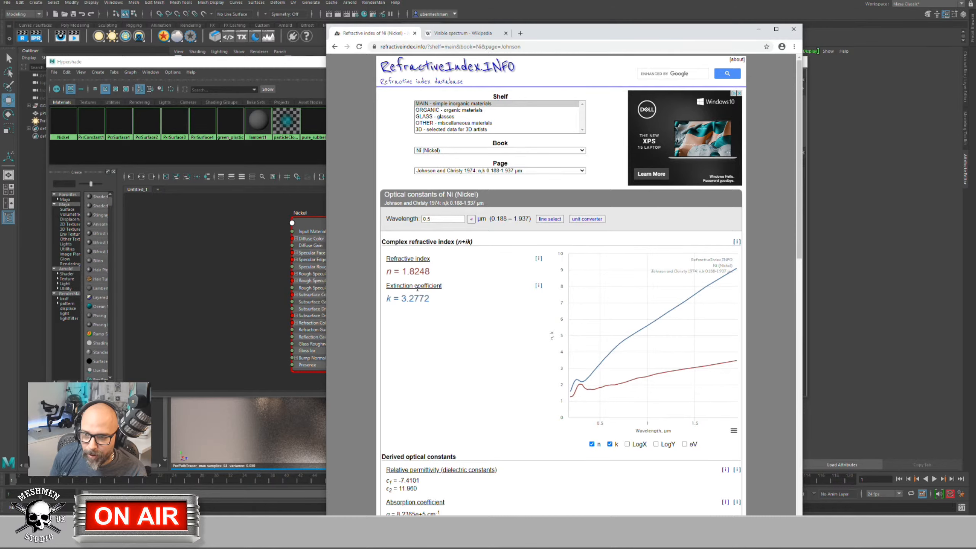
{"action": "left_click", "coordinate": [453, 33]}
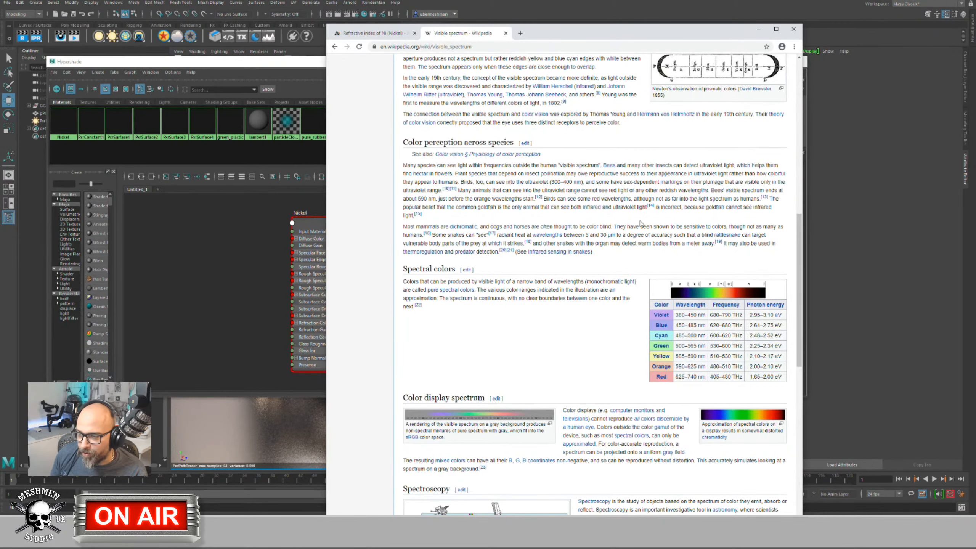
{"action": "left_click", "coordinate": [373, 33]}
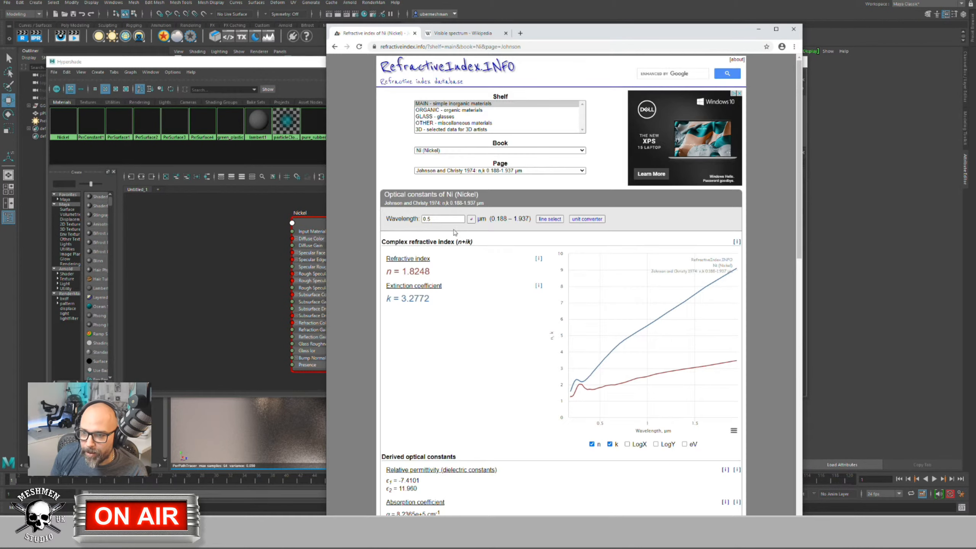
{"action": "left_click", "coordinate": [429, 219]}
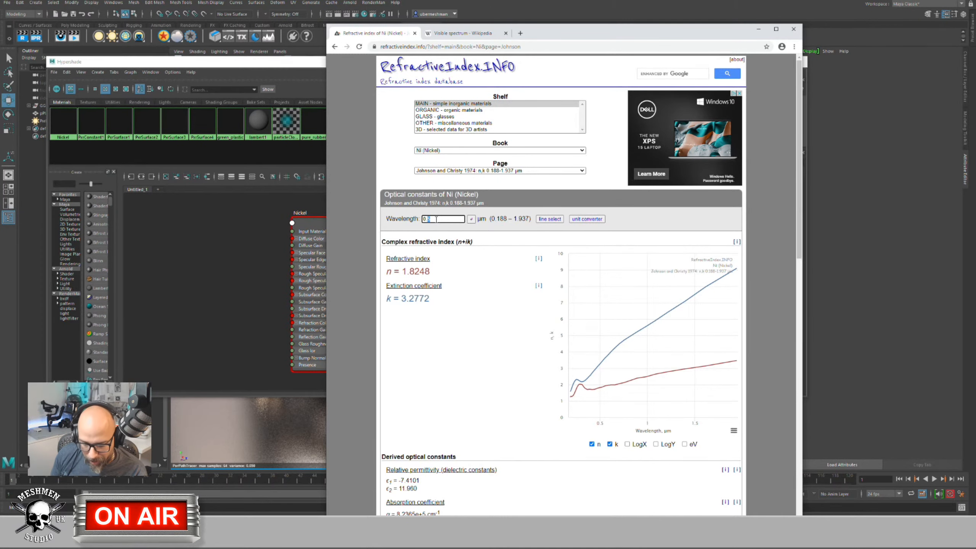
{"action": "left_click", "coordinate": [471, 219]}
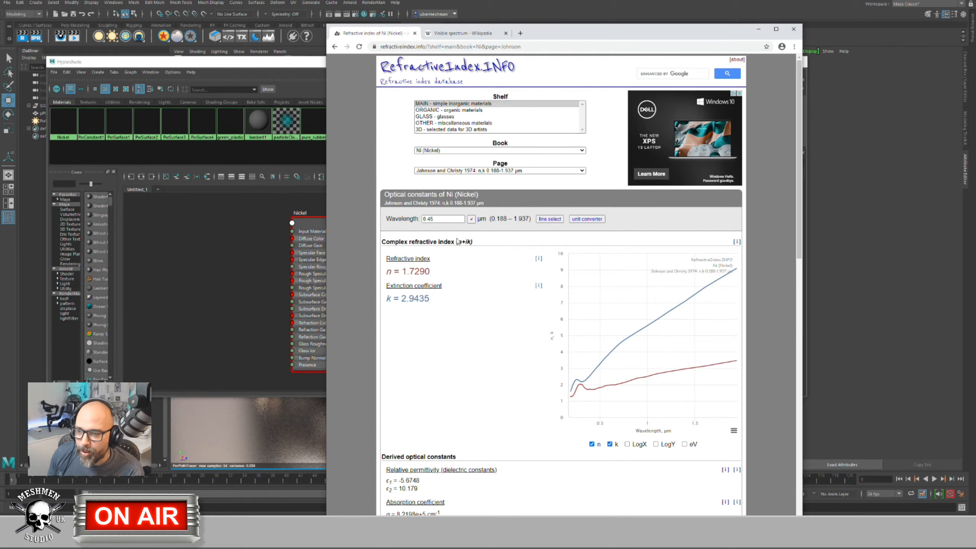
Step: Move the Chrome window aside and close it, returning to the Nickel shader in Hypershade
{"action": "left_click_drag", "start_coordinate": [628, 34], "coordinate": [550, 73]}
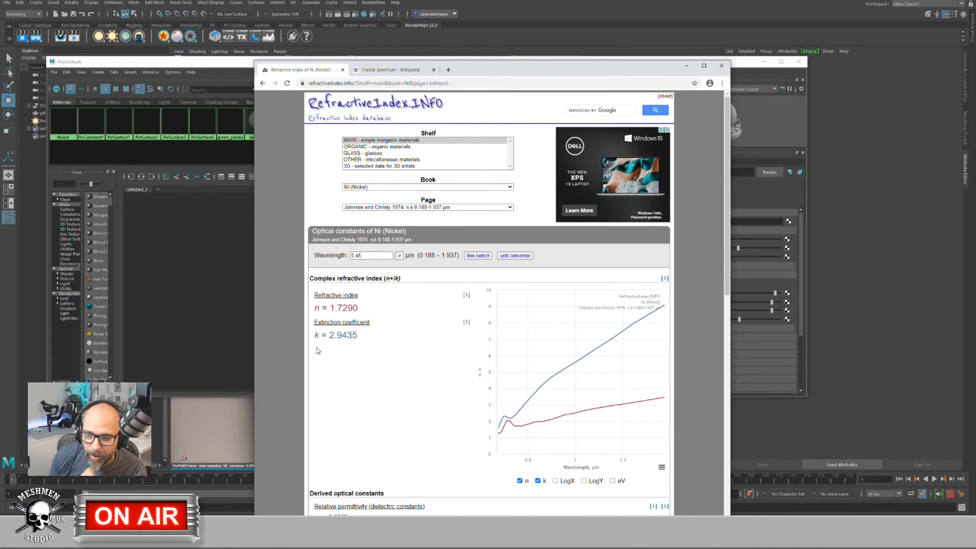
{"action": "left_click", "coordinate": [721, 65]}
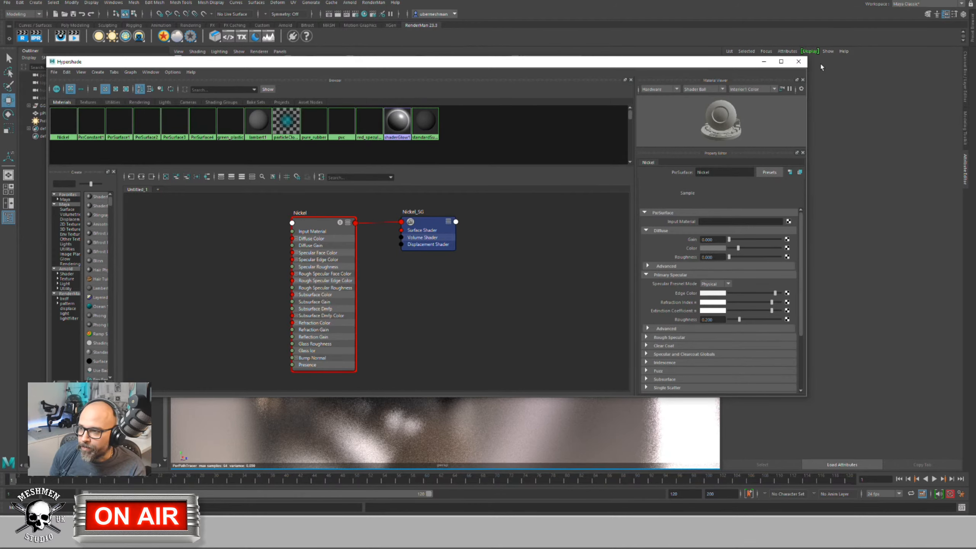
Step: Close the Hypershade and assign a new PxrSurface5 material to the floor plane pPlane1
{"action": "left_click", "coordinate": [798, 62]}
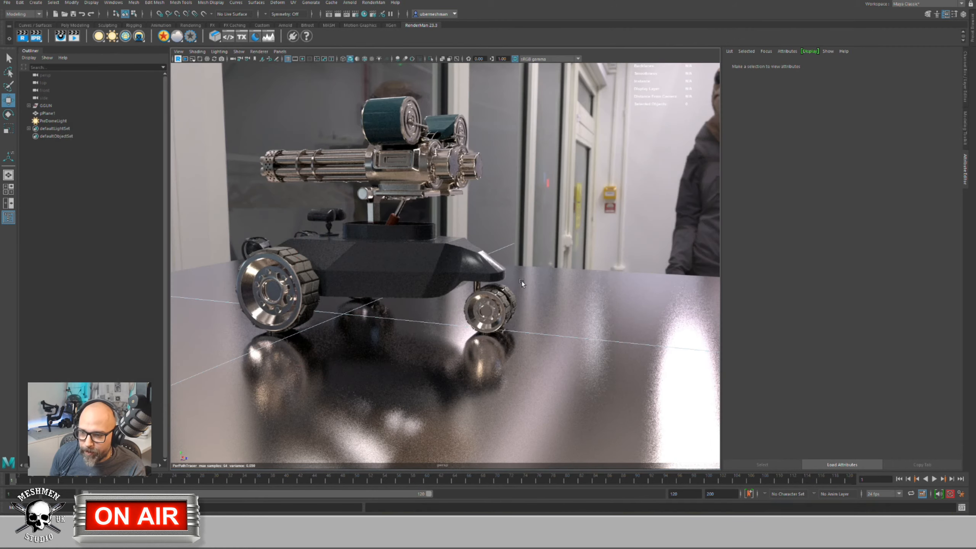
{"action": "left_click_drag", "start_coordinate": [419, 289], "coordinate": [575, 328], "text": "alt"}
{"action": "left_click", "coordinate": [576, 329]}
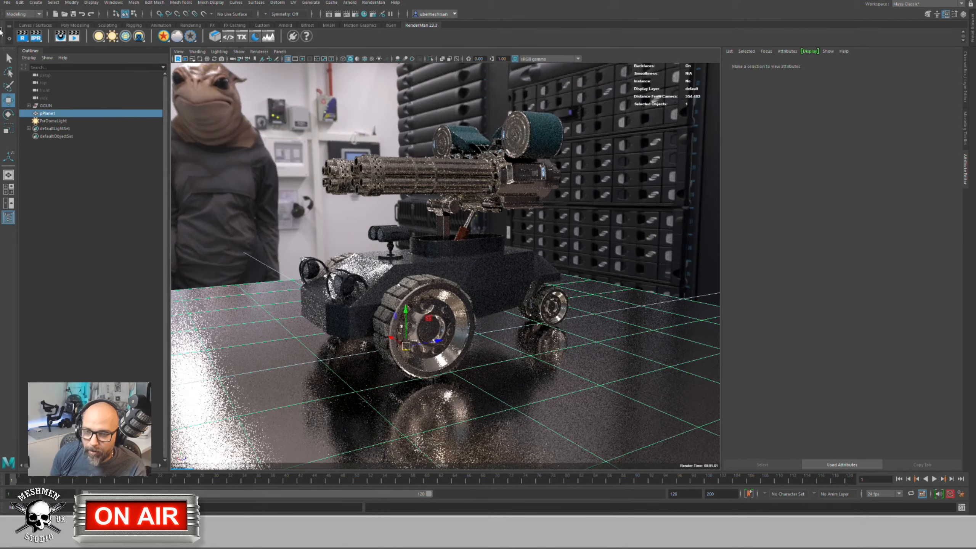
{"action": "left_click", "coordinate": [163, 36]}
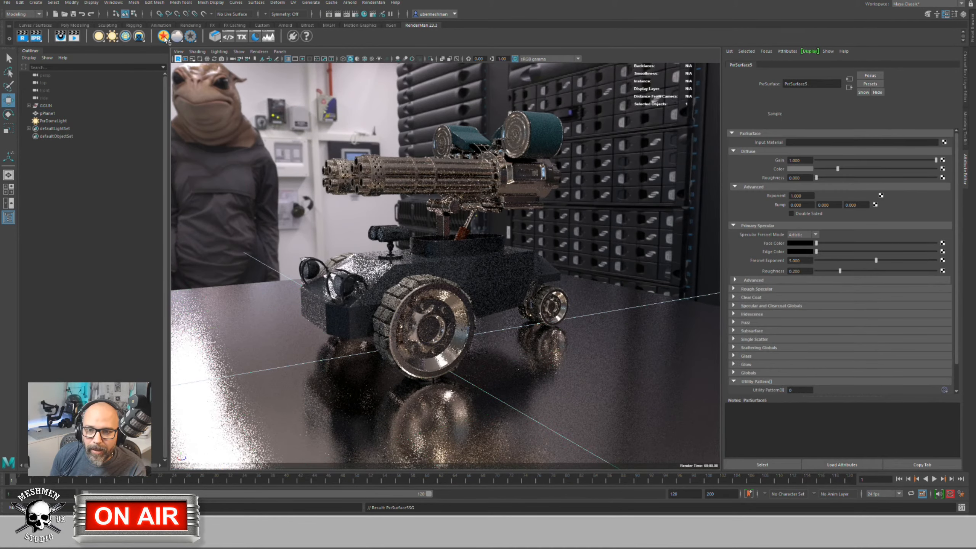
{"action": "left_click_drag", "start_coordinate": [388, 269], "coordinate": [525, 283], "text": "alt"}
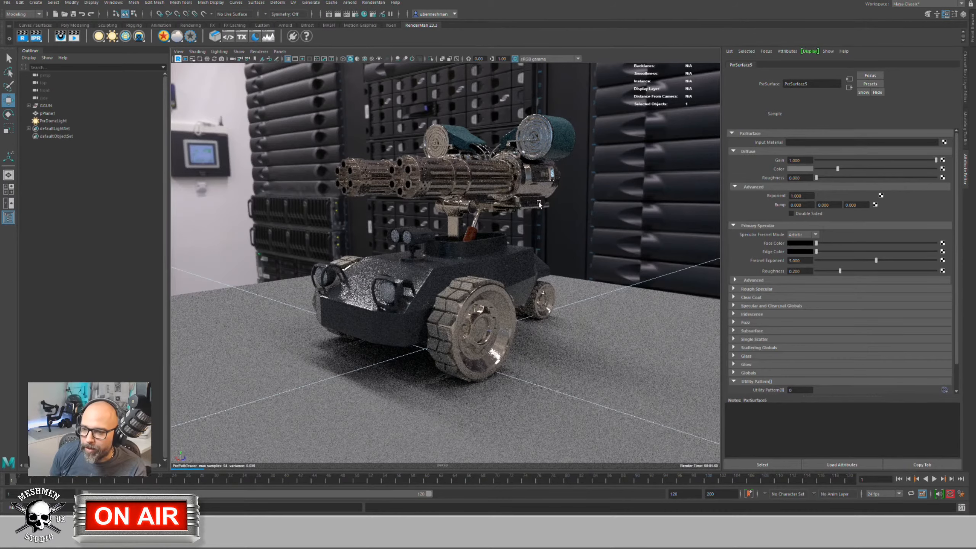
{"action": "left_click_drag", "start_coordinate": [538, 212], "coordinate": [440, 308], "text": "alt"}
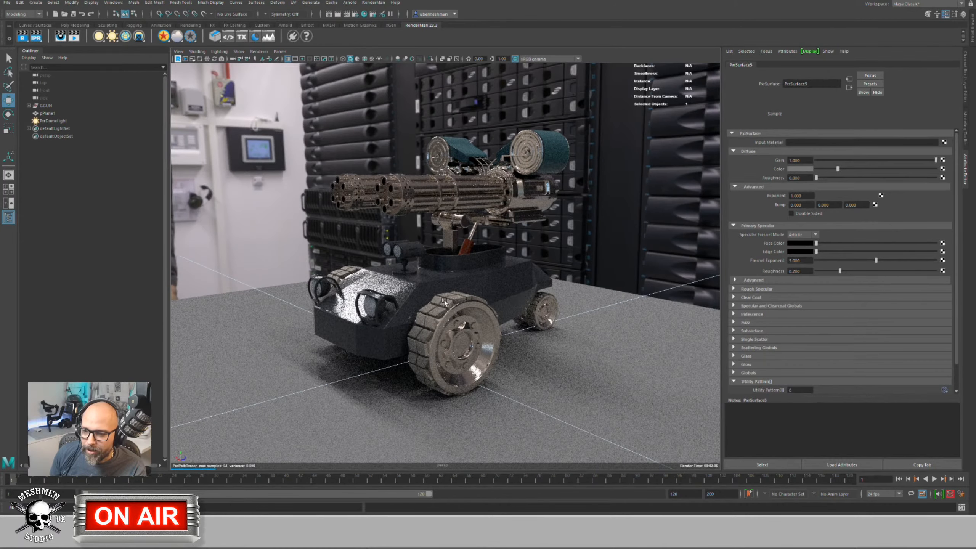
Step: Select the front wheel's rubber tread, show its pure_rubber material, and zoom in on the tread
{"action": "left_click", "coordinate": [489, 309]}
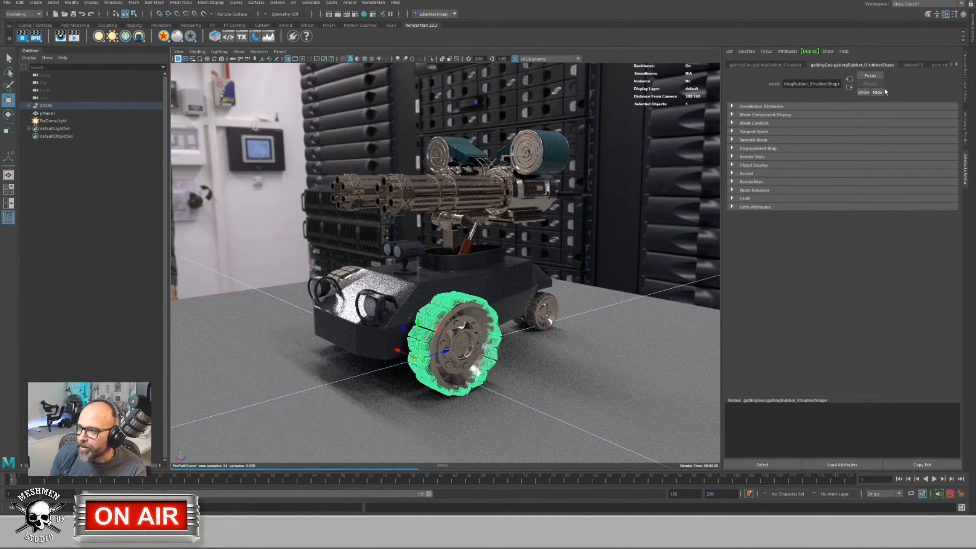
{"action": "left_click", "coordinate": [956, 64]}
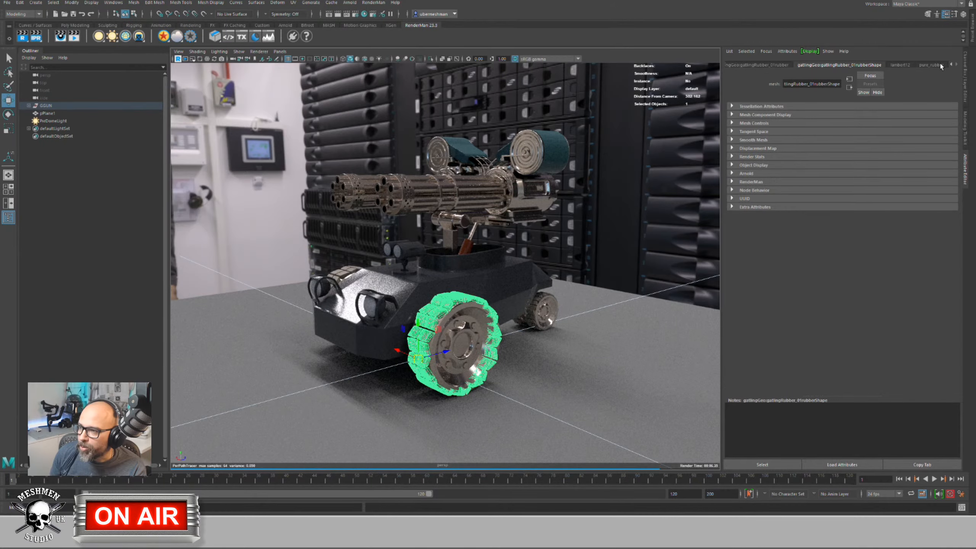
{"action": "left_click", "coordinate": [939, 63]}
{"action": "left_click_drag", "start_coordinate": [463, 347], "coordinate": [530, 292], "text": "alt"}
{"action": "scroll", "coordinate": [476, 348], "scroll_direction": "up", "scroll_amount": 8}
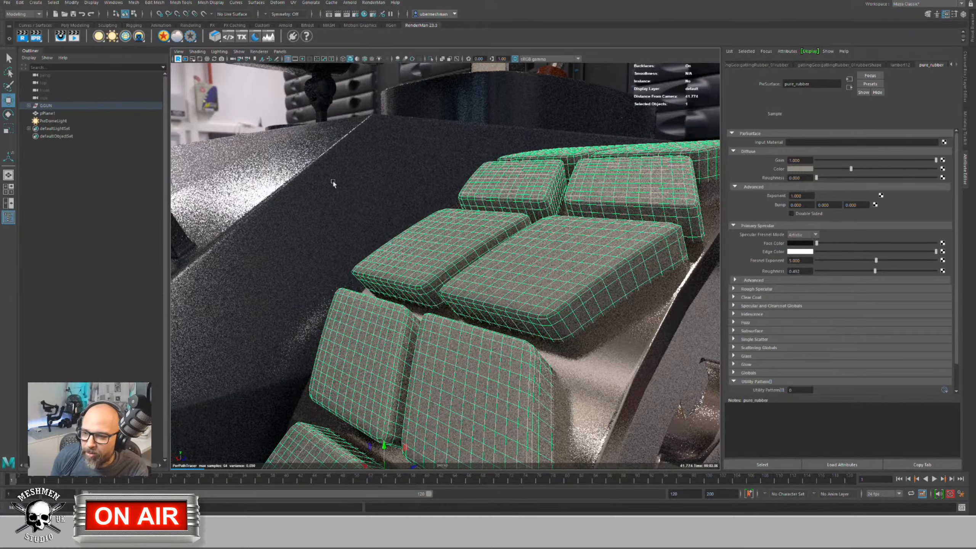
{"action": "left_click", "coordinate": [466, 342]}
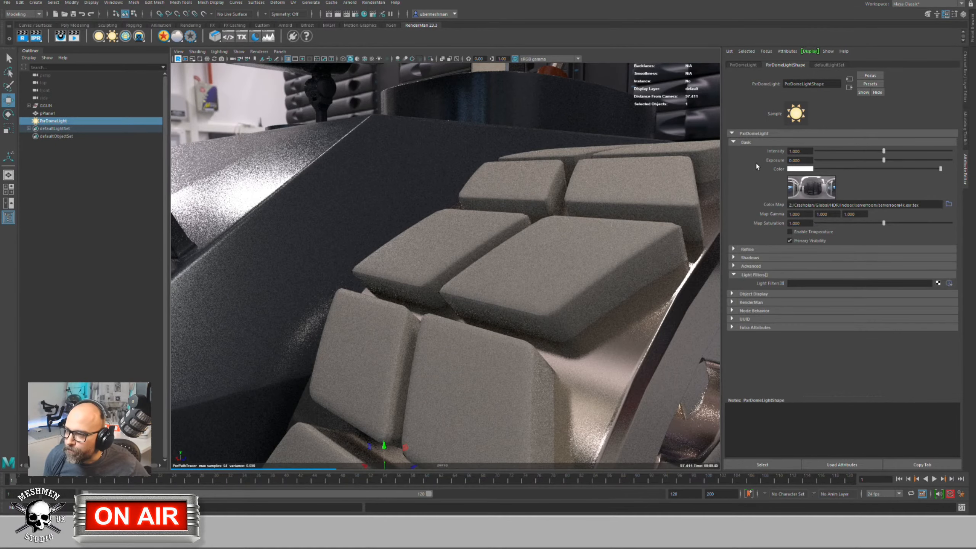
{"action": "left_click", "coordinate": [565, 272]}
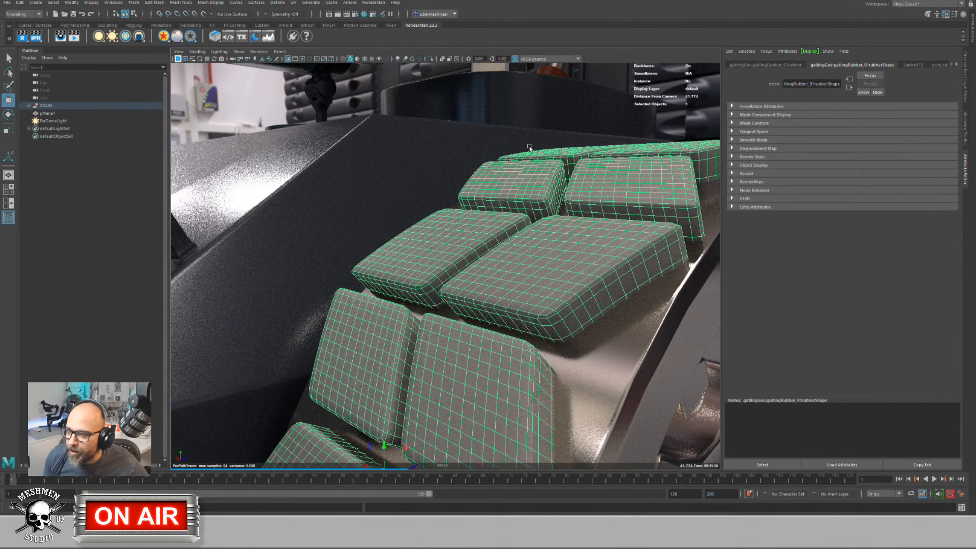
Step: Turn off the viewport selection wireframe and bring up the pure_rubber attributes
{"action": "left_click", "coordinate": [206, 52]}
{"action": "mouse_move", "coordinate": [226, 51]}
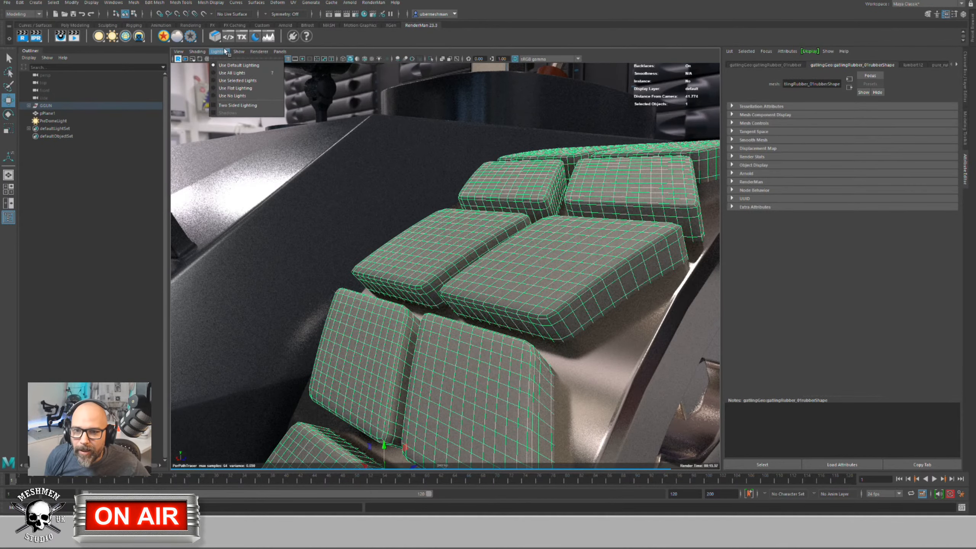
{"action": "left_click", "coordinate": [260, 380]}
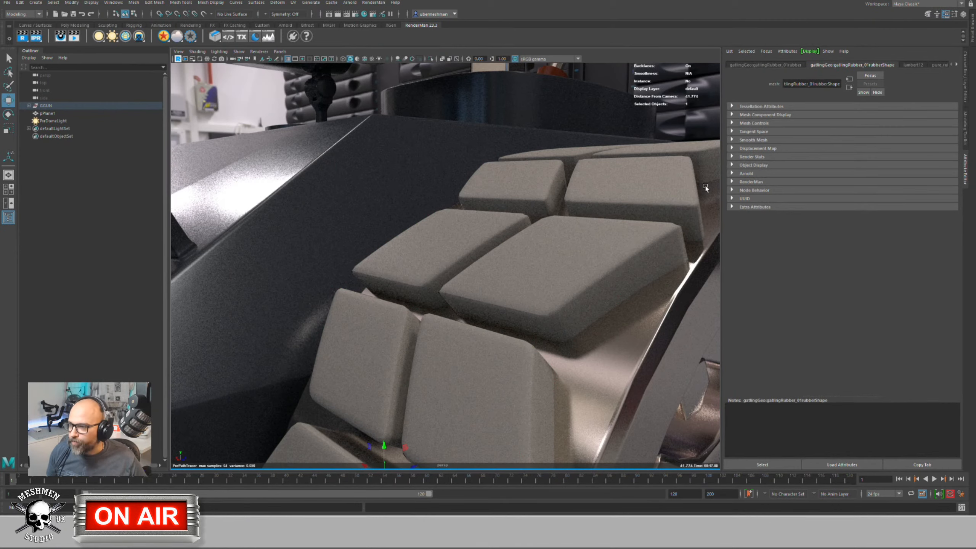
{"action": "left_click", "coordinate": [957, 65]}
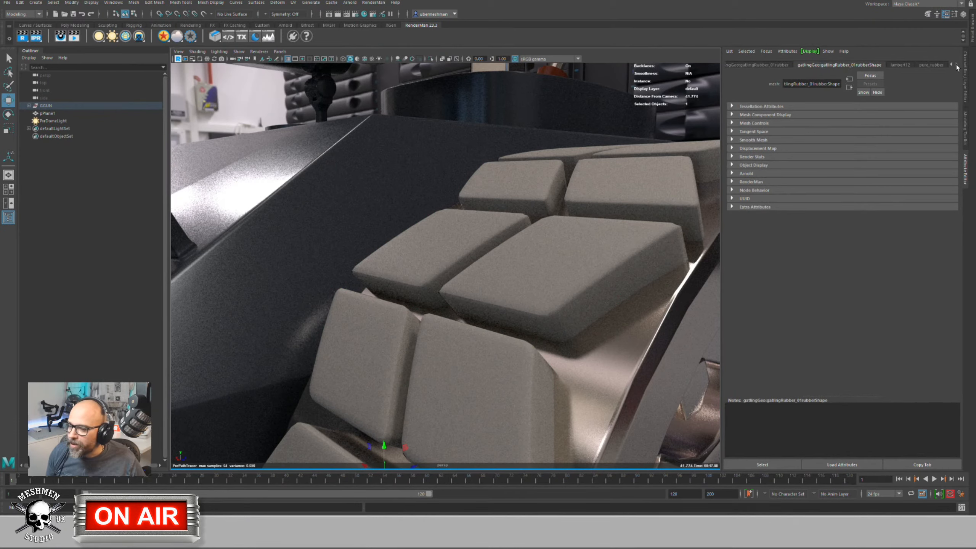
{"action": "left_click", "coordinate": [925, 65]}
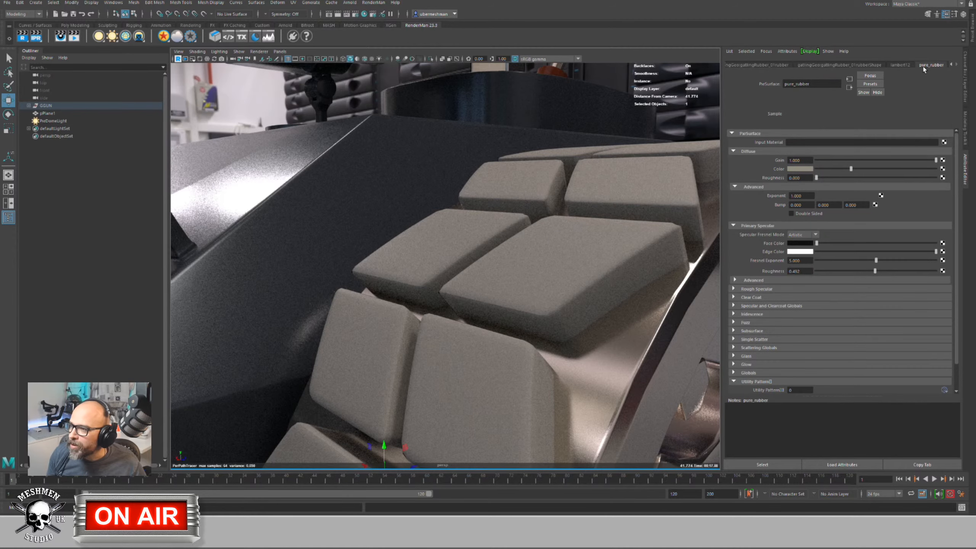
Step: Darken pure_rubber's Diffuse Color toward black
{"action": "left_click", "coordinate": [850, 169]}
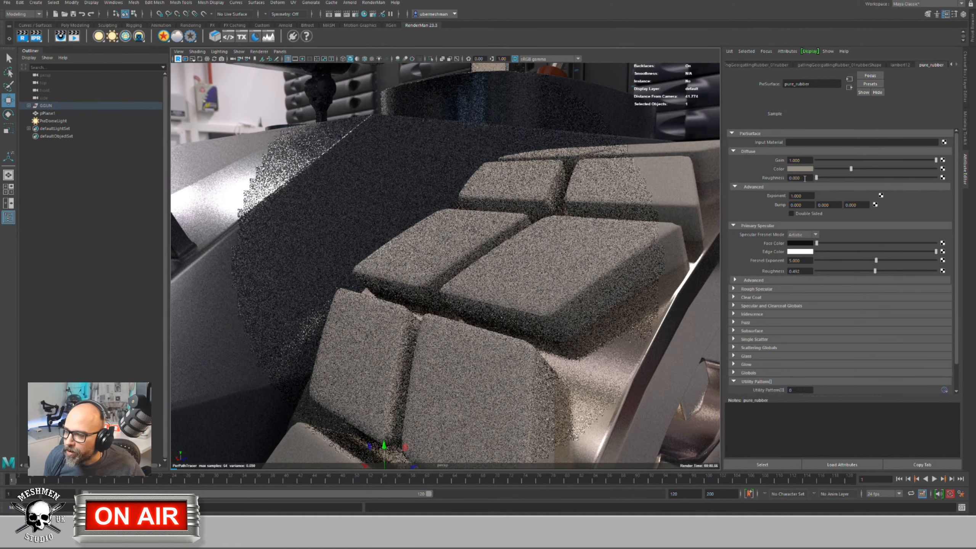
{"action": "mouse_move", "coordinate": [848, 171]}
{"action": "left_mouse_down"}
{"action": "mouse_move", "coordinate": [763, 170]}
{"action": "mouse_move", "coordinate": [844, 172]}
{"action": "left_mouse_up"}
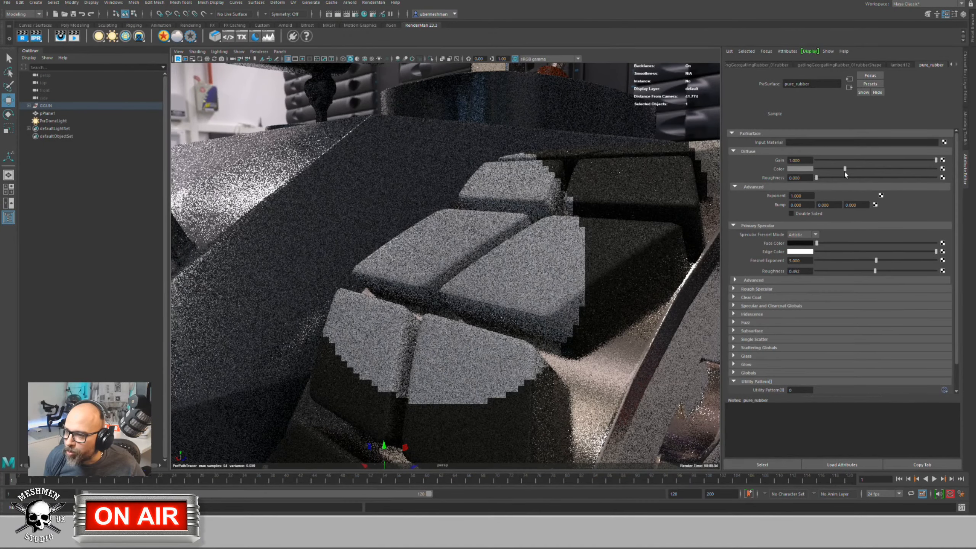
{"action": "left_click", "coordinate": [797, 169]}
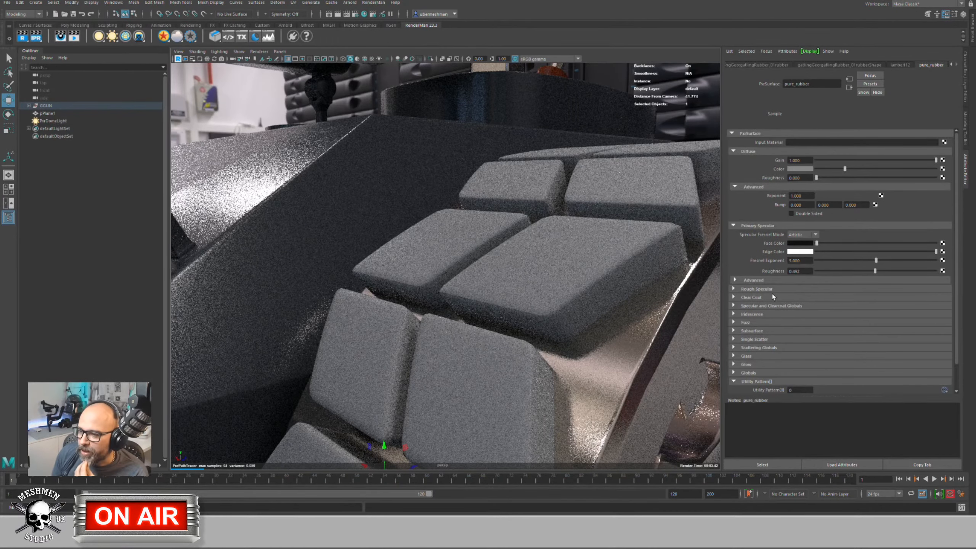
{"action": "left_click", "coordinate": [734, 289]}
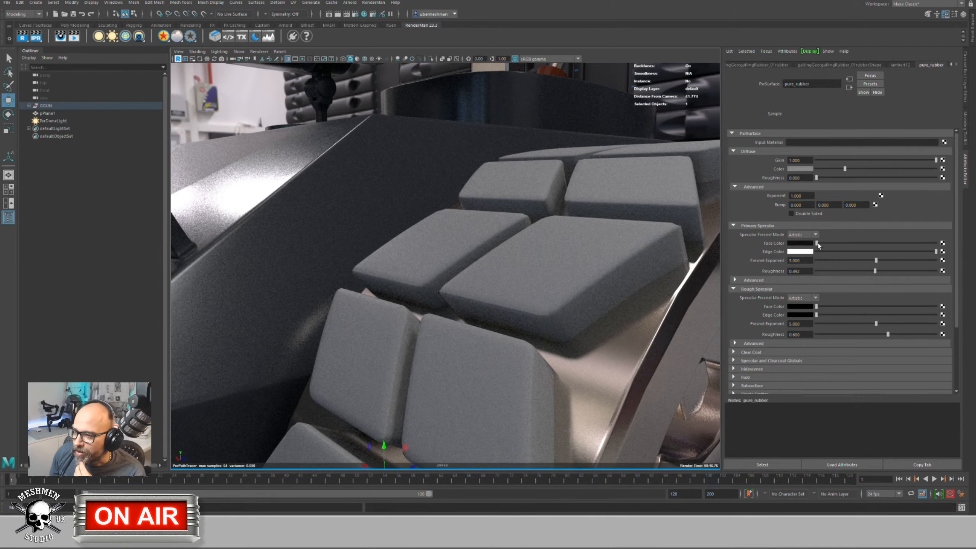
Step: Make the Primary and Rough Specular face colours grey with Primary Specular Roughness about 0.2
{"action": "left_click_drag", "start_coordinate": [817, 243], "coordinate": [828, 244]}
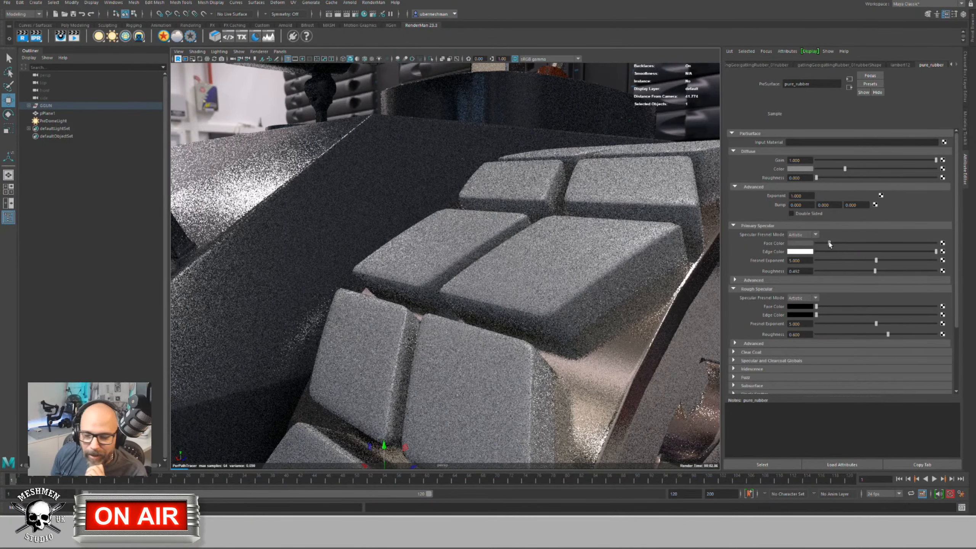
{"action": "left_click", "coordinate": [875, 272]}
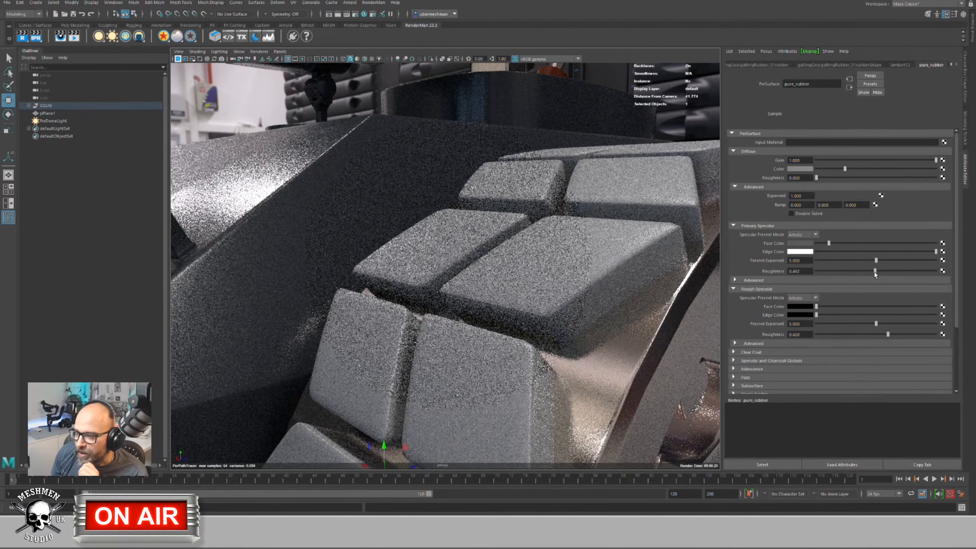
{"action": "left_click_drag", "start_coordinate": [875, 271], "coordinate": [827, 271]}
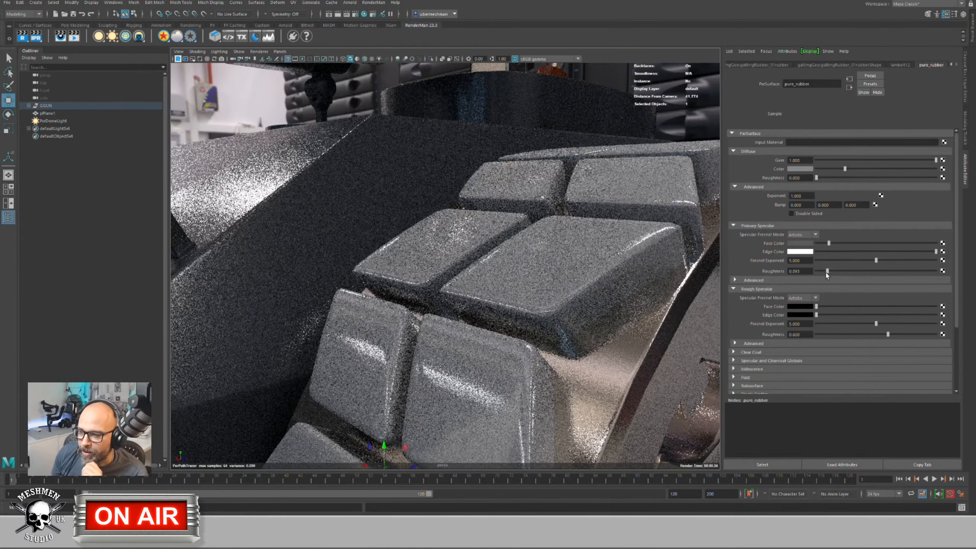
{"action": "left_click_drag", "start_coordinate": [827, 271], "coordinate": [827, 271]}
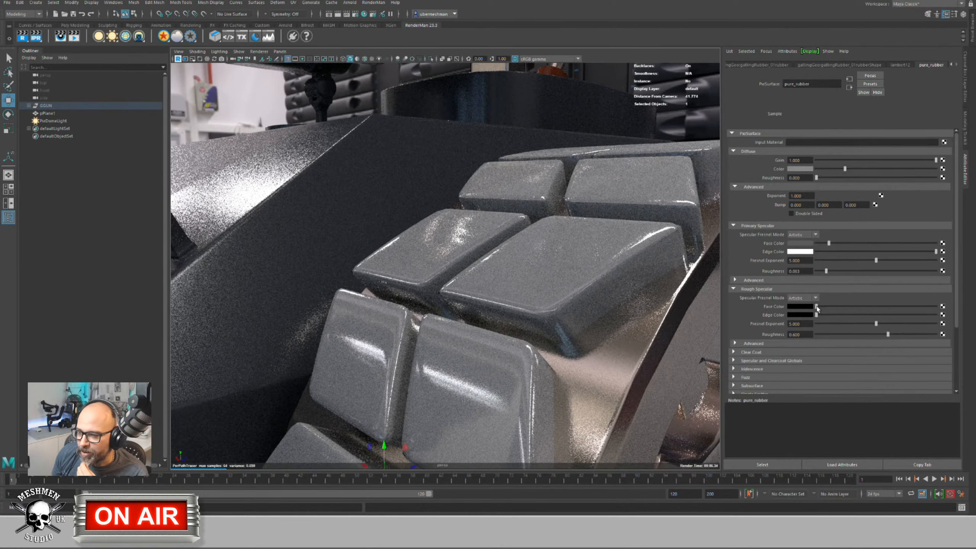
{"action": "left_click_drag", "start_coordinate": [816, 306], "coordinate": [840, 307]}
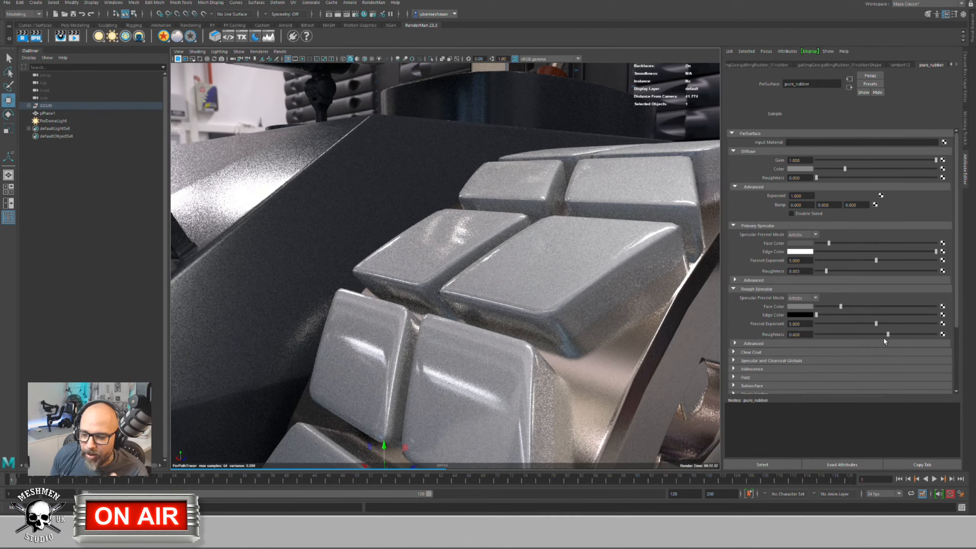
{"action": "left_click_drag", "start_coordinate": [842, 307], "coordinate": [837, 308]}
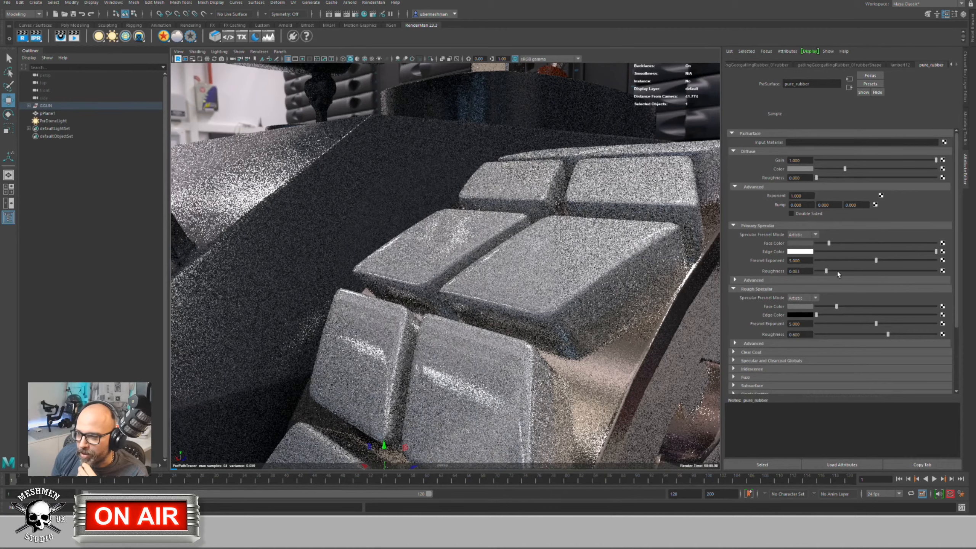
{"action": "left_click_drag", "start_coordinate": [826, 271], "coordinate": [823, 271]}
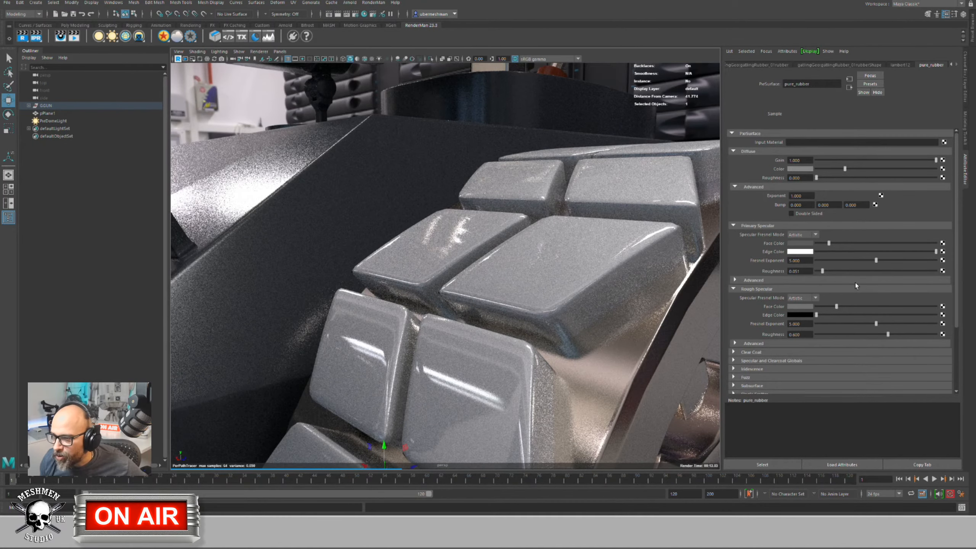
{"action": "left_click_drag", "start_coordinate": [821, 272], "coordinate": [841, 275]}
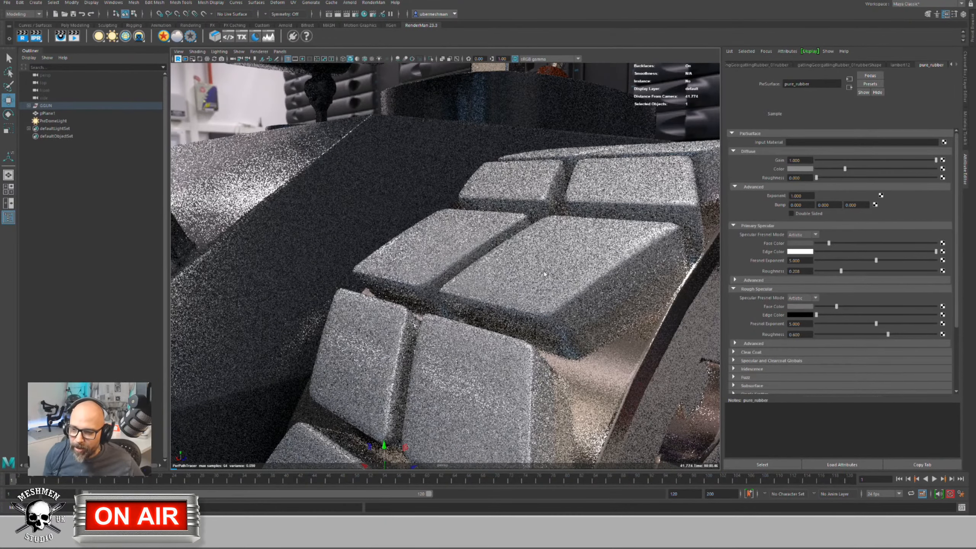
{"action": "left_click", "coordinate": [734, 352]}
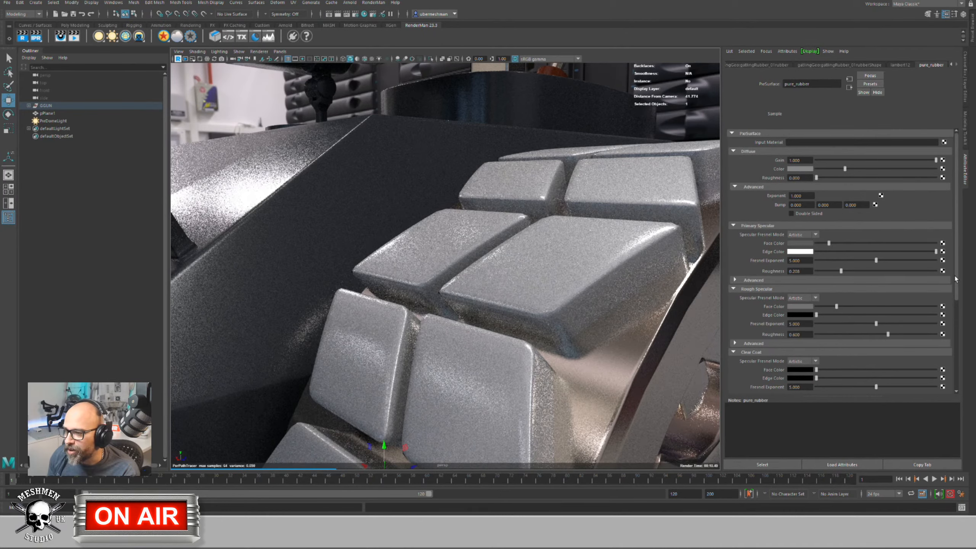
Step: Give the clear coat a dark grey face colour and expand Clear Coat Advanced and Specular and Clearcoat Globals
{"action": "left_click_drag", "start_coordinate": [957, 286], "coordinate": [951, 307]}
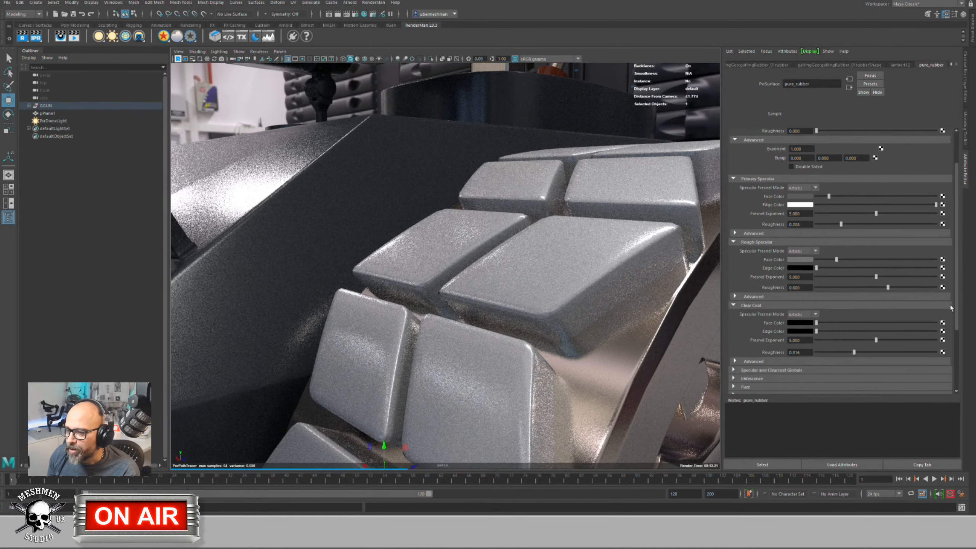
{"action": "mouse_move", "coordinate": [816, 322]}
{"action": "left_mouse_down"}
{"action": "mouse_move", "coordinate": [860, 332]}
{"action": "mouse_move", "coordinate": [871, 324]}
{"action": "mouse_move", "coordinate": [828, 323]}
{"action": "left_mouse_up"}
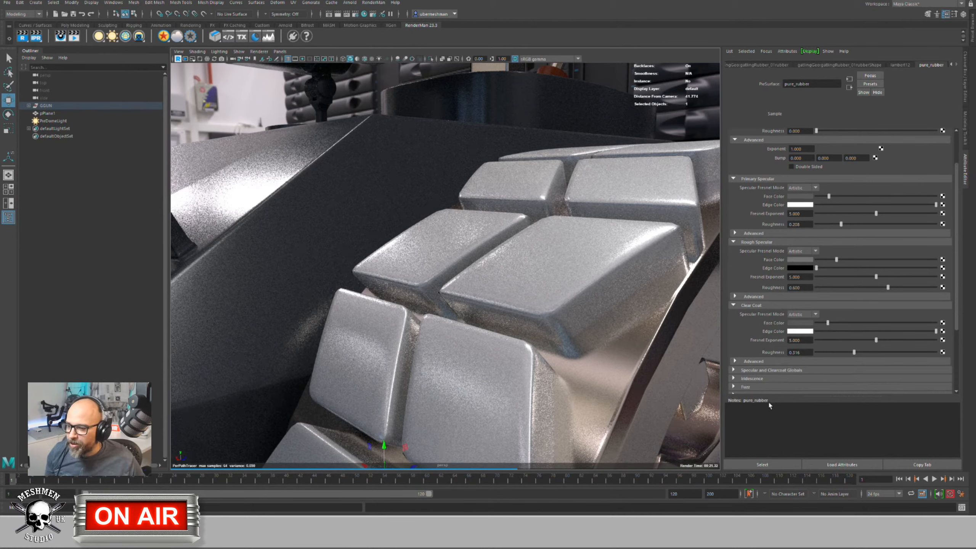
{"action": "left_click", "coordinate": [735, 361]}
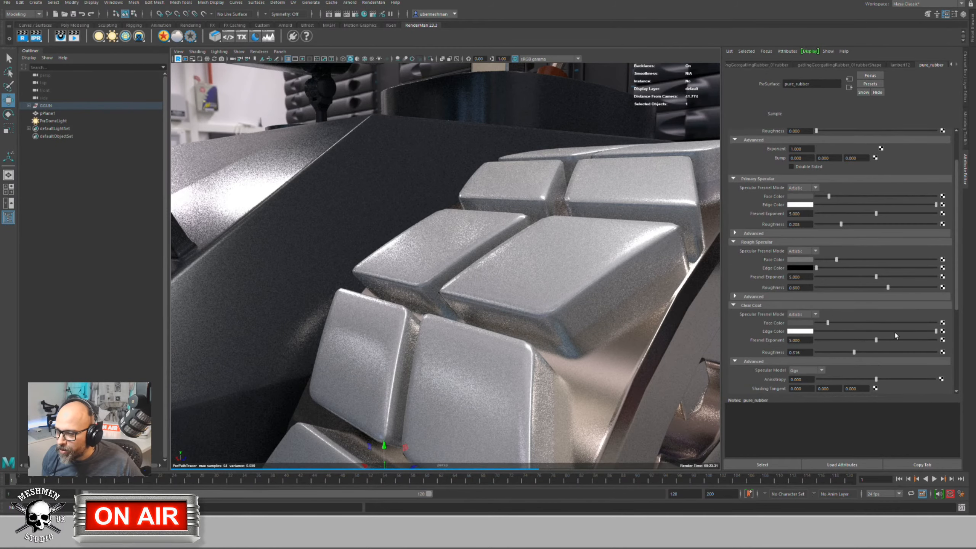
{"action": "left_click_drag", "start_coordinate": [957, 297], "coordinate": [959, 333]}
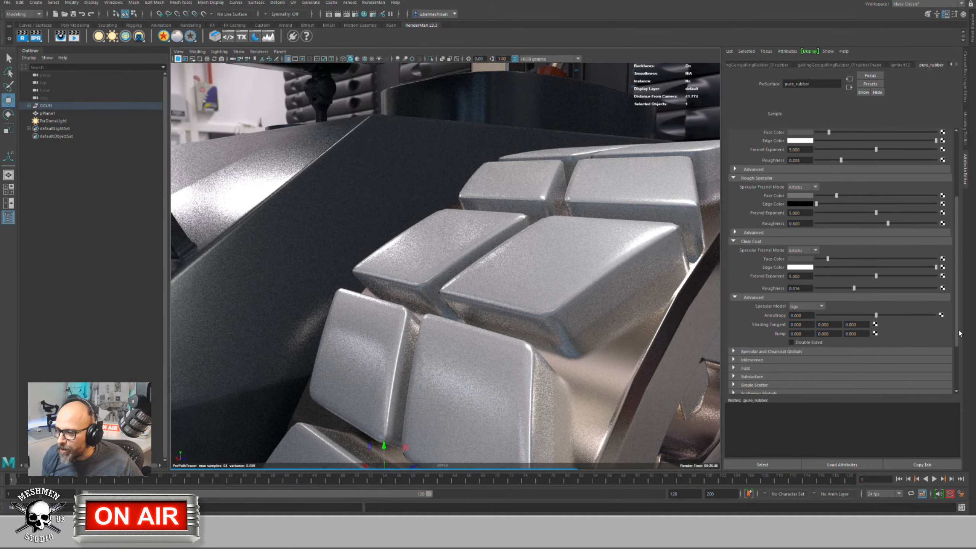
{"action": "left_click", "coordinate": [734, 352]}
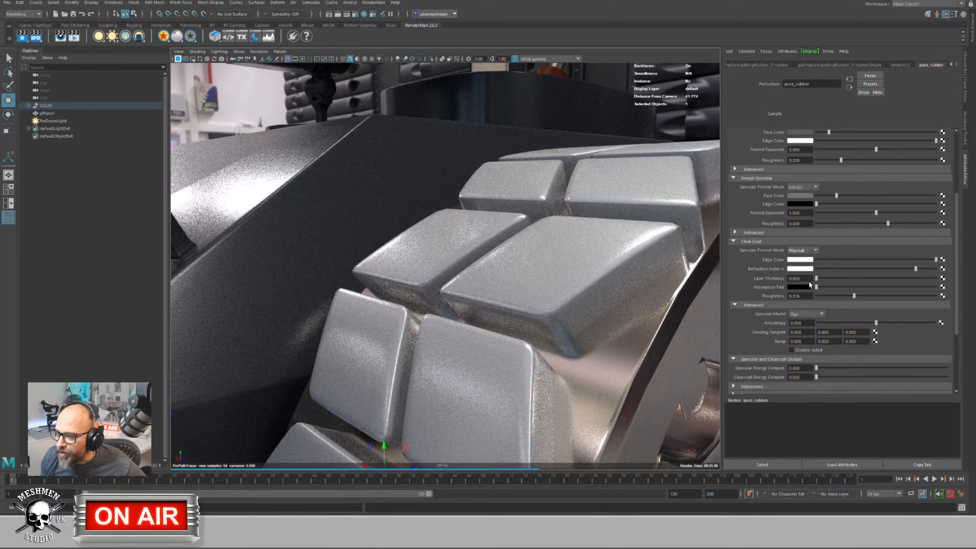
Step: Set clear coat layer thickness to 1 and tint the Absorption Tint red, then pale pink
{"action": "left_click_drag", "start_coordinate": [817, 282], "coordinate": [975, 281]}
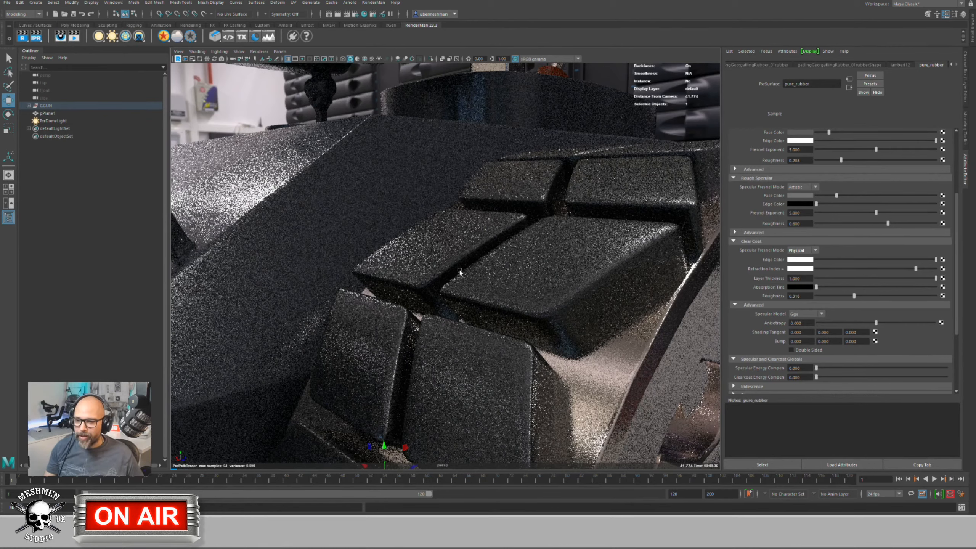
{"action": "left_click", "coordinate": [796, 288]}
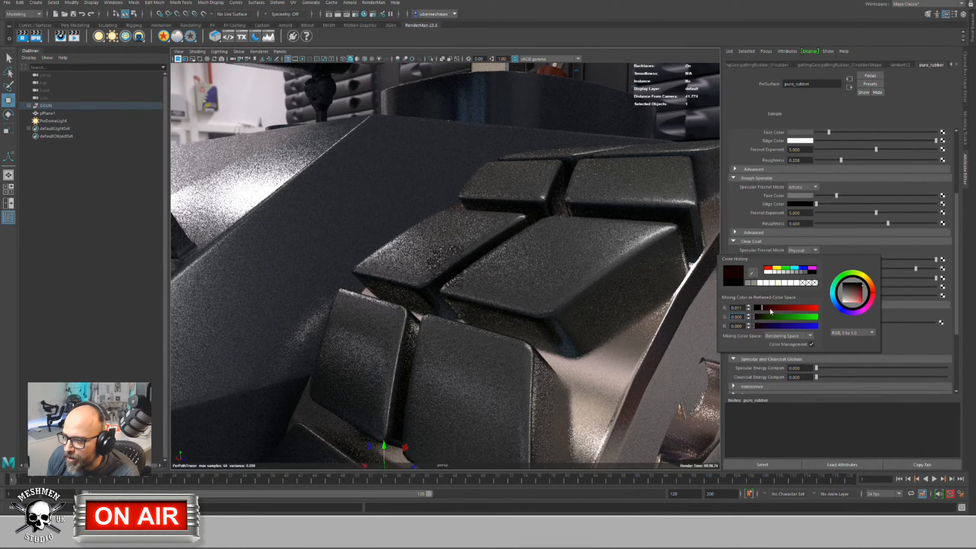
{"action": "left_click_drag", "start_coordinate": [762, 311], "coordinate": [811, 313]}
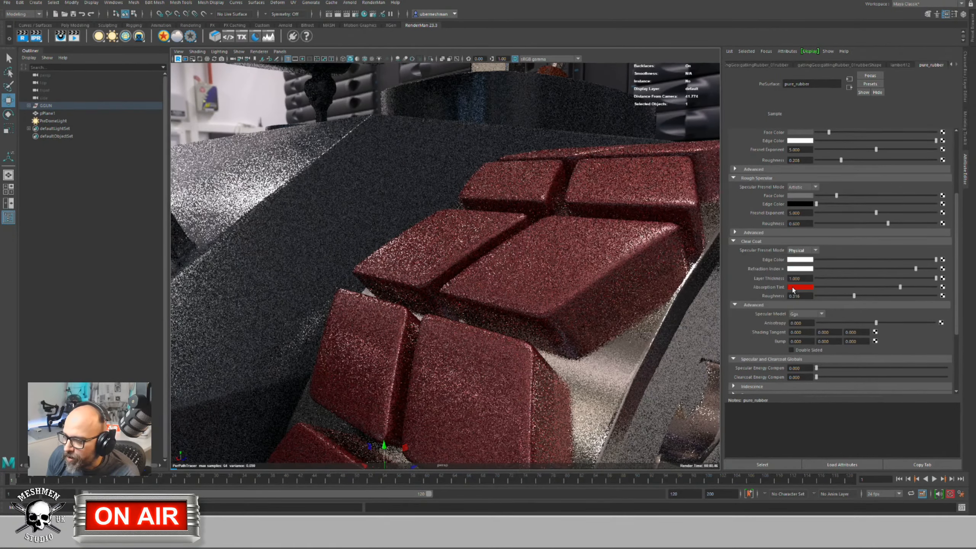
{"action": "left_click", "coordinate": [793, 287]}
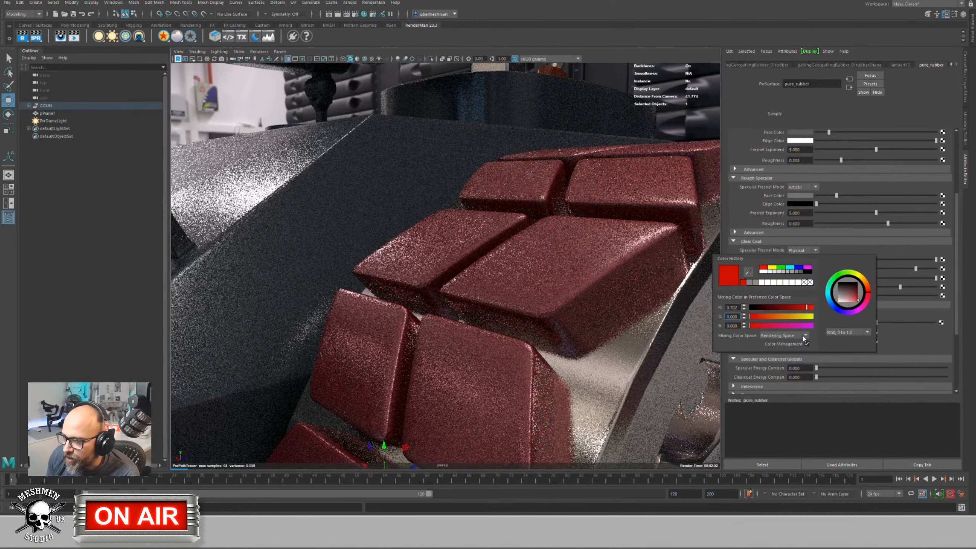
{"action": "left_click", "coordinate": [834, 348]}
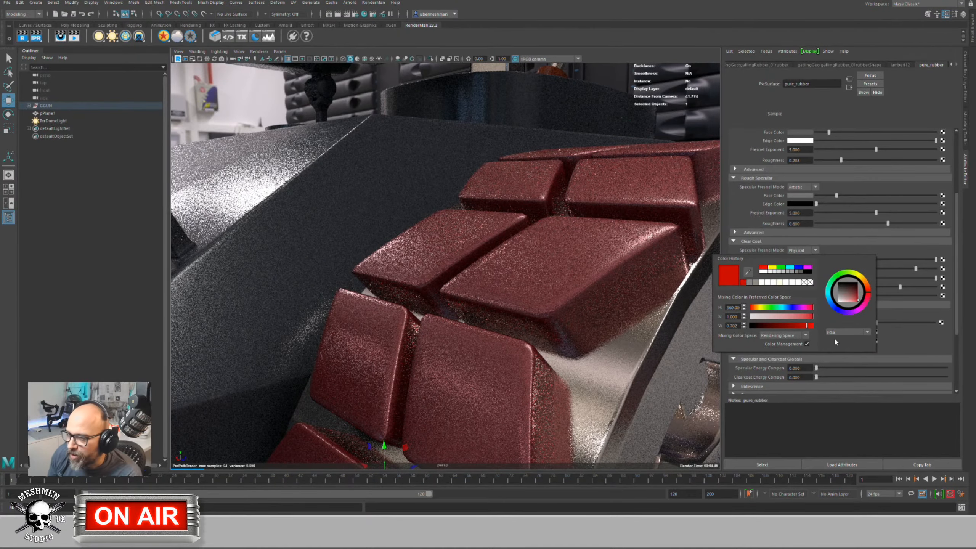
{"action": "left_click_drag", "start_coordinate": [795, 320], "coordinate": [762, 321]}
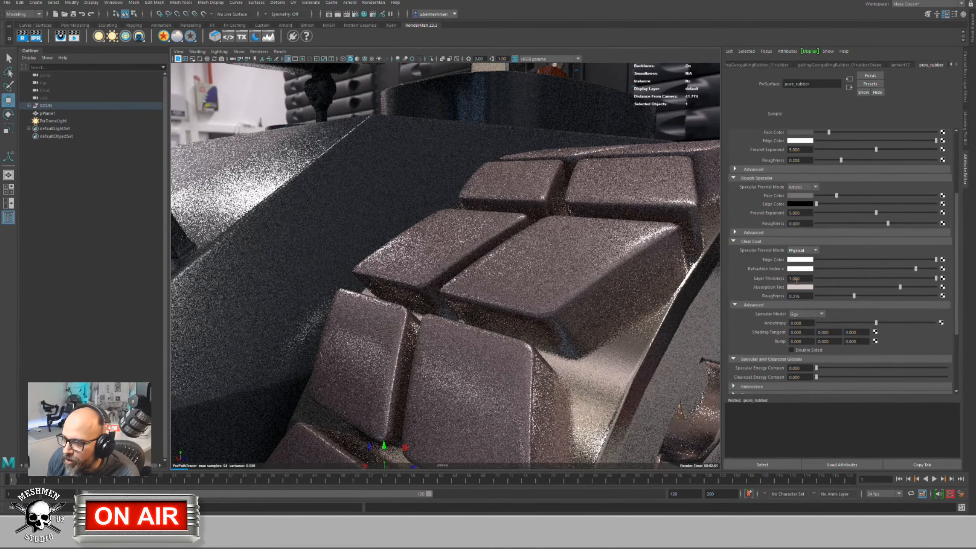
Step: Set clear coat Layer Thickness to 5 and make the Absorption Tint more saturated
{"action": "left_click", "coordinate": [806, 278]}
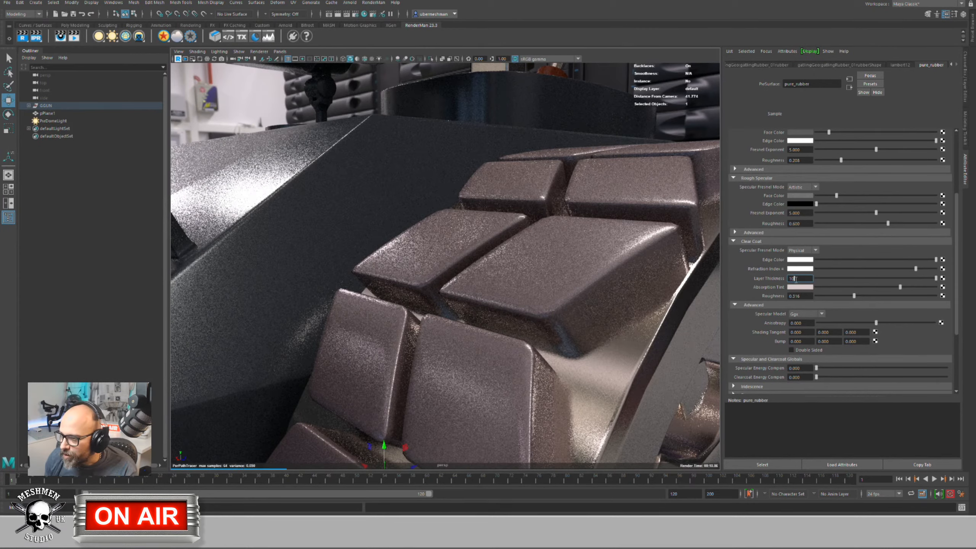
{"action": "mouse_move", "coordinate": [932, 278]}
{"action": "left_mouse_down"}
{"action": "mouse_move", "coordinate": [868, 278]}
{"action": "mouse_move", "coordinate": [935, 278]}
{"action": "left_mouse_up"}
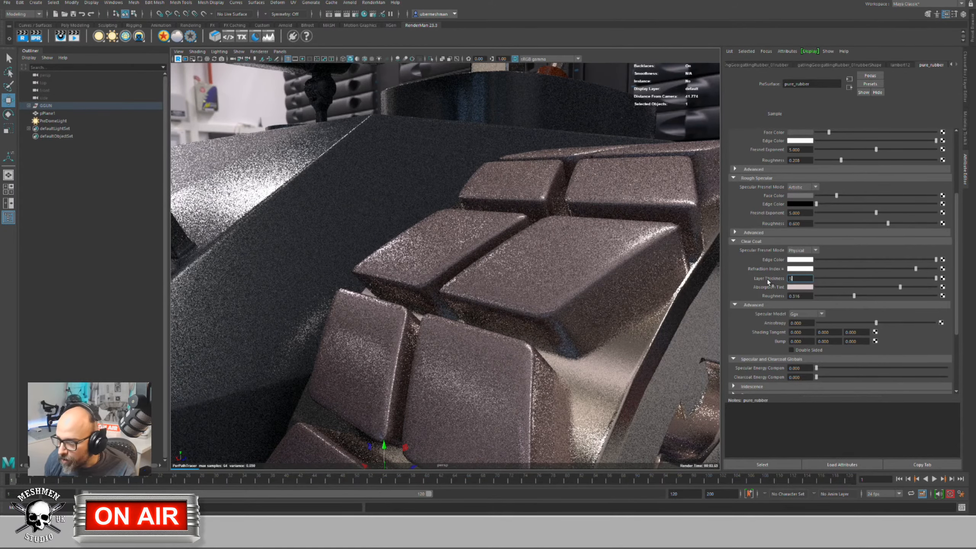
{"action": "type", "text": "5"}
{"action": "key", "text": "Return"}
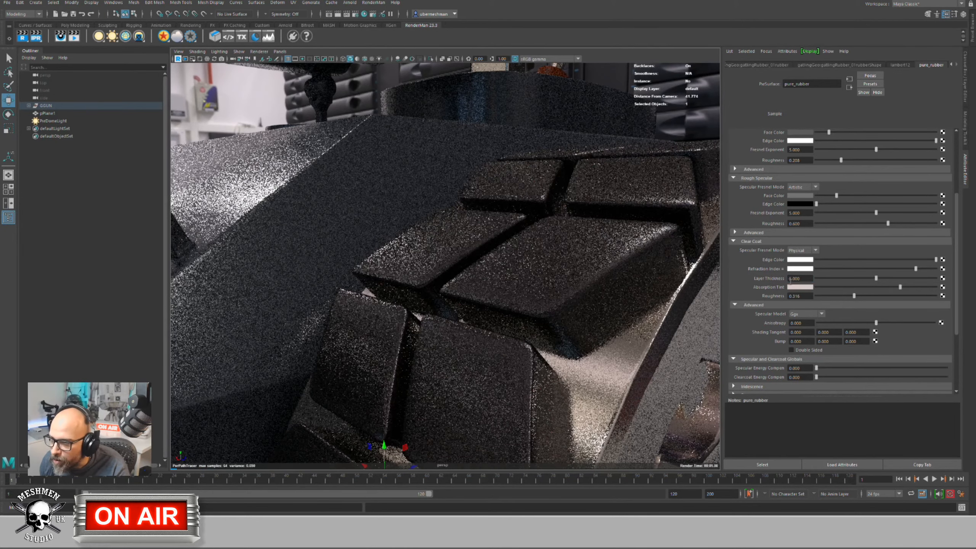
{"action": "left_click_drag", "start_coordinate": [570, 293], "coordinate": [709, 279], "text": "alt"}
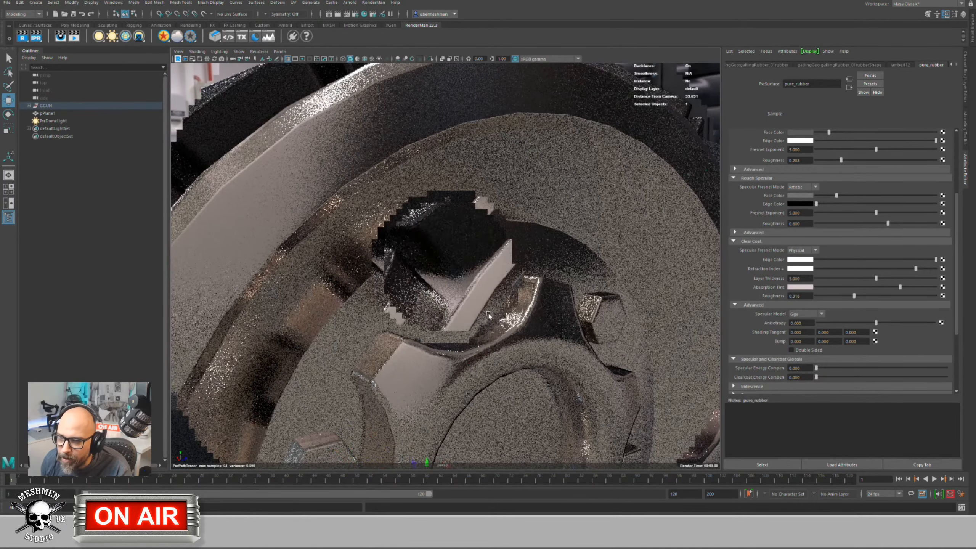
{"action": "left_click", "coordinate": [796, 287]}
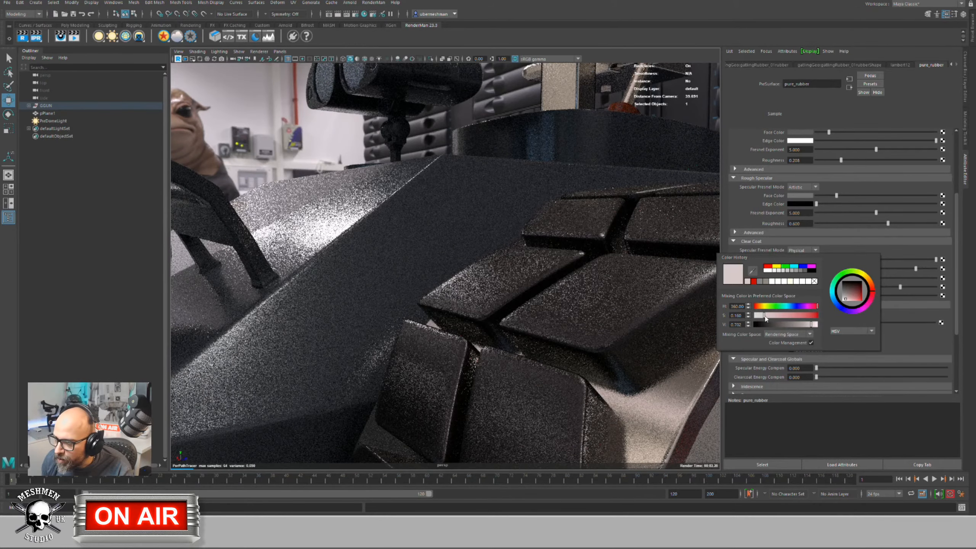
{"action": "left_click_drag", "start_coordinate": [764, 316], "coordinate": [793, 316]}
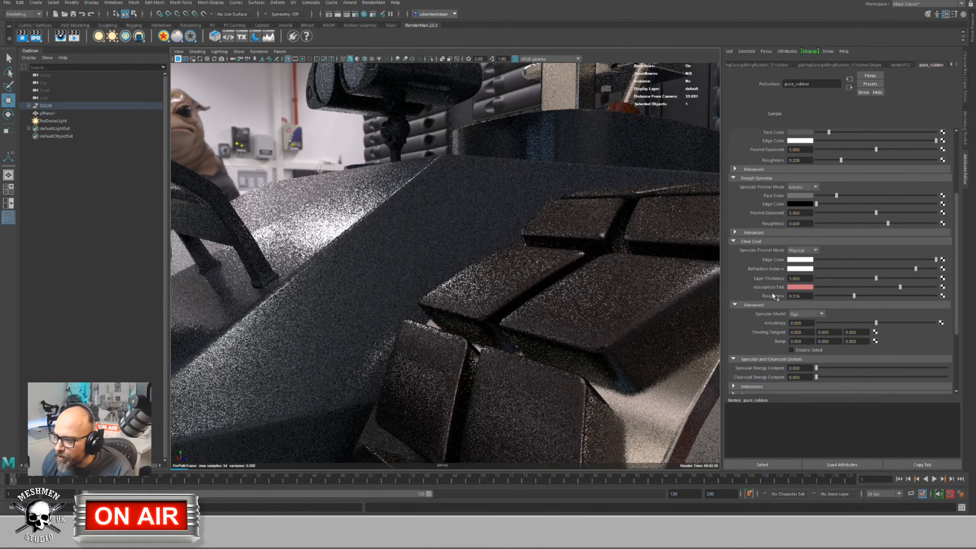
{"action": "left_click", "coordinate": [800, 288]}
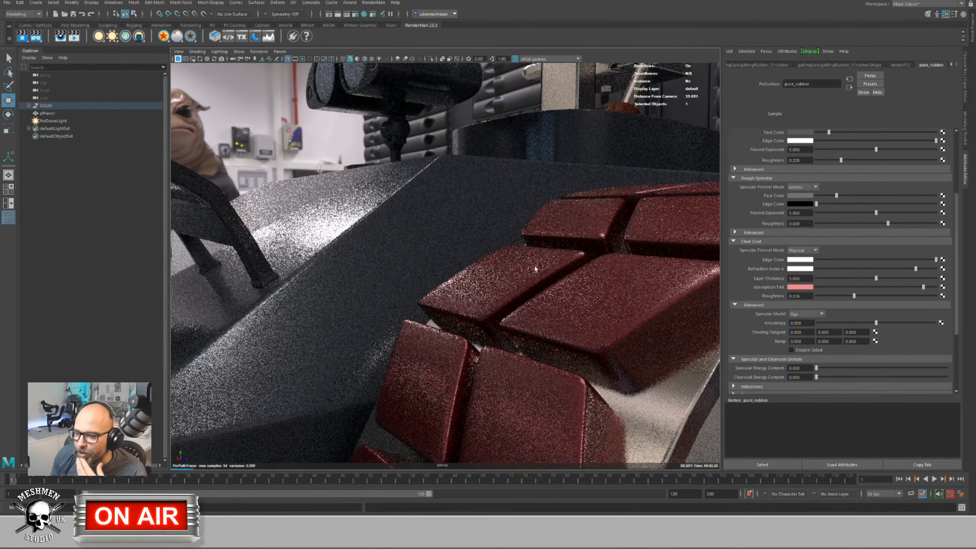
Step: Pull the camera back to frame the red tread along with the turret's binoculars
{"action": "mouse_move", "coordinate": [513, 275]}
{"action": "left_mouse_down", "text": "alt"}
{"action": "mouse_move", "coordinate": [514, 261]}
{"action": "mouse_move", "coordinate": [438, 269]}
{"action": "mouse_move", "coordinate": [412, 257]}
{"action": "mouse_move", "coordinate": [523, 239]}
{"action": "mouse_move", "coordinate": [499, 300]}
{"action": "mouse_move", "coordinate": [507, 264]}
{"action": "left_mouse_up", "text": "alt"}
{"action": "scroll", "coordinate": [513, 262], "scroll_direction": "down", "scroll_amount": 6}
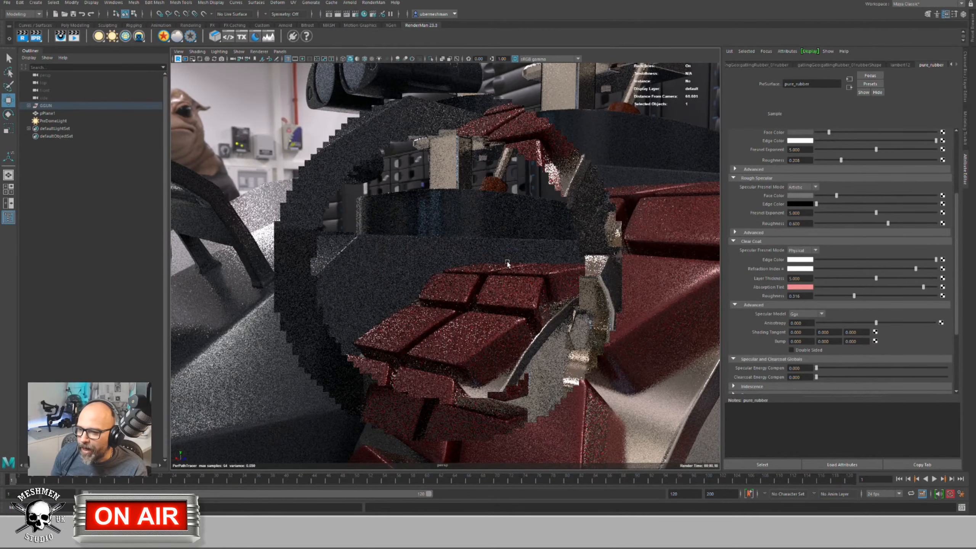
{"action": "scroll", "coordinate": [500, 268], "scroll_direction": "up", "scroll_amount": 2}
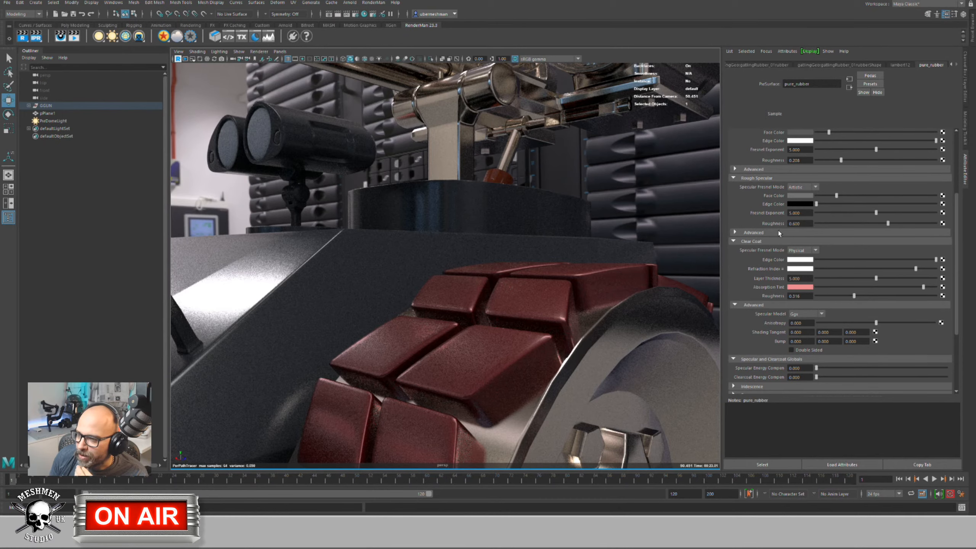
Step: Make the Rough Specular Face Color bright yellow-gold and the Clear Coat Edge Color black
{"action": "left_click", "coordinate": [795, 196]}
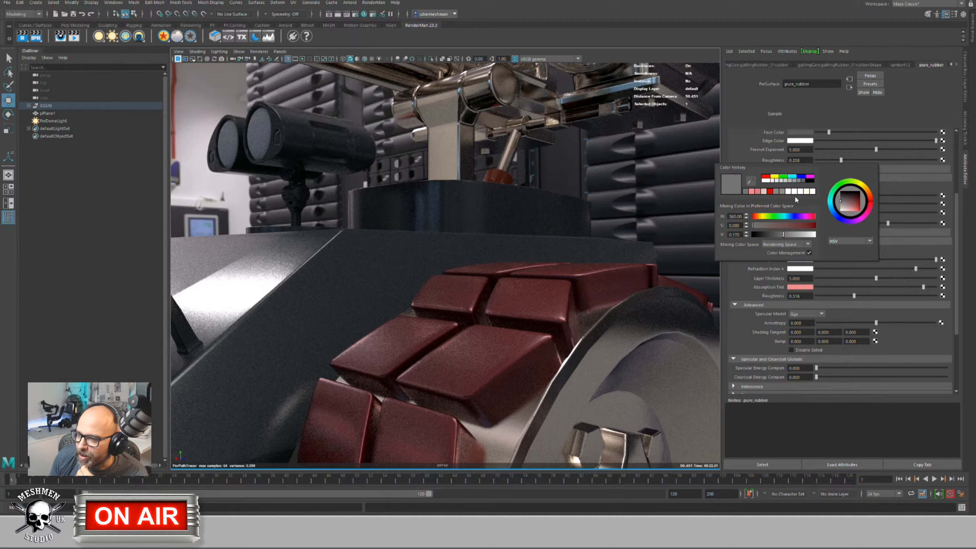
{"action": "left_click", "coordinate": [766, 216]}
{"action": "left_click_drag", "start_coordinate": [765, 226], "coordinate": [772, 226]}
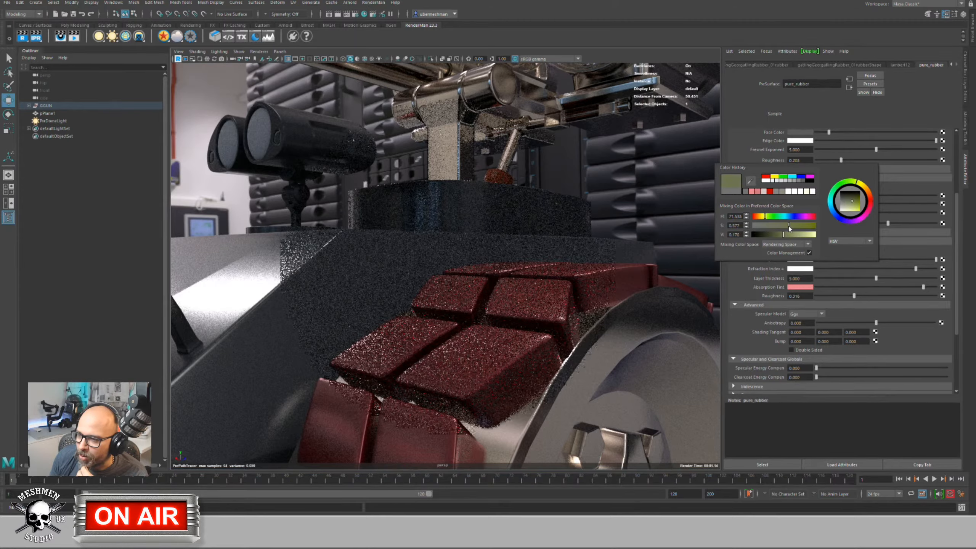
{"action": "left_click", "coordinate": [762, 216]}
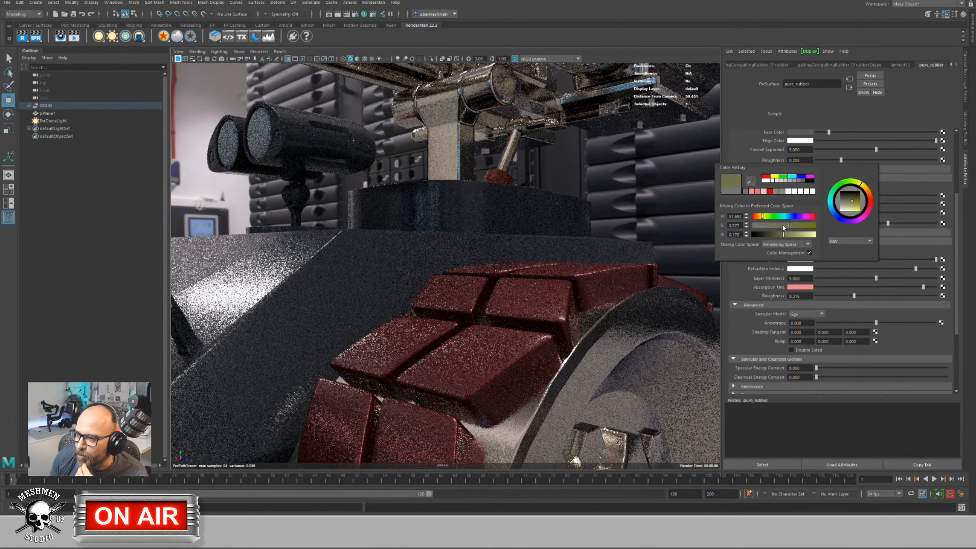
{"action": "left_click_drag", "start_coordinate": [784, 226], "coordinate": [810, 234]}
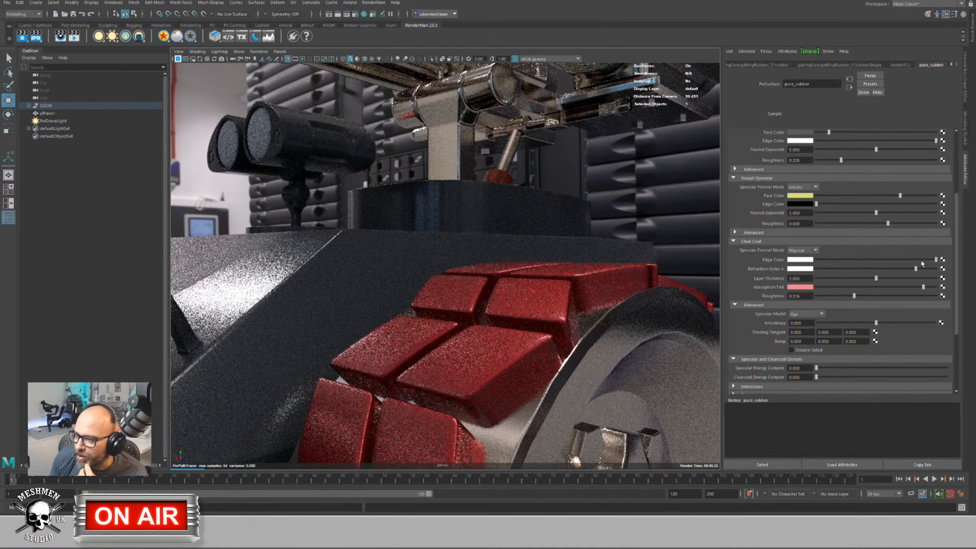
{"action": "left_click_drag", "start_coordinate": [936, 260], "coordinate": [689, 262]}
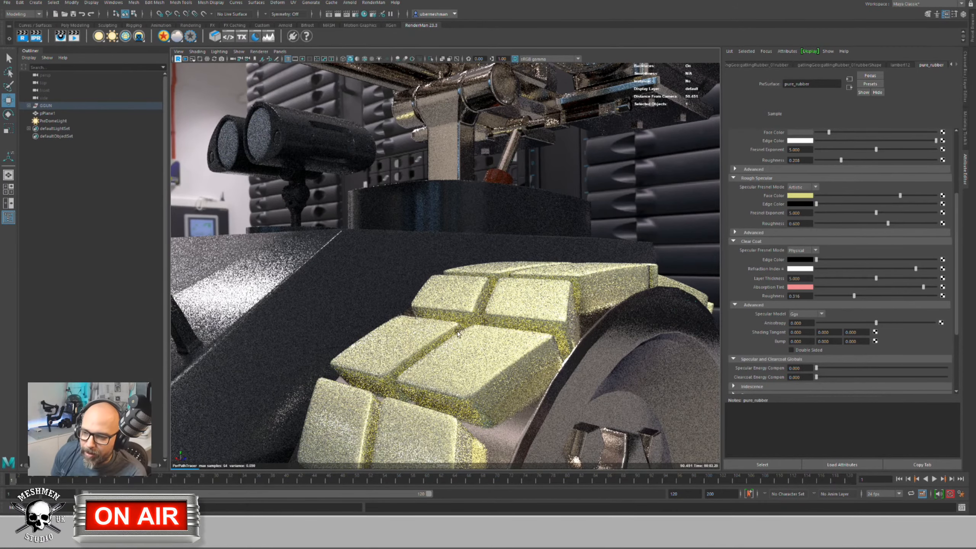
Step: Set the Diffuse Color and Primary Specular Face Color to black
{"action": "scroll", "coordinate": [919, 177], "scroll_direction": "up", "scroll_amount": 3}
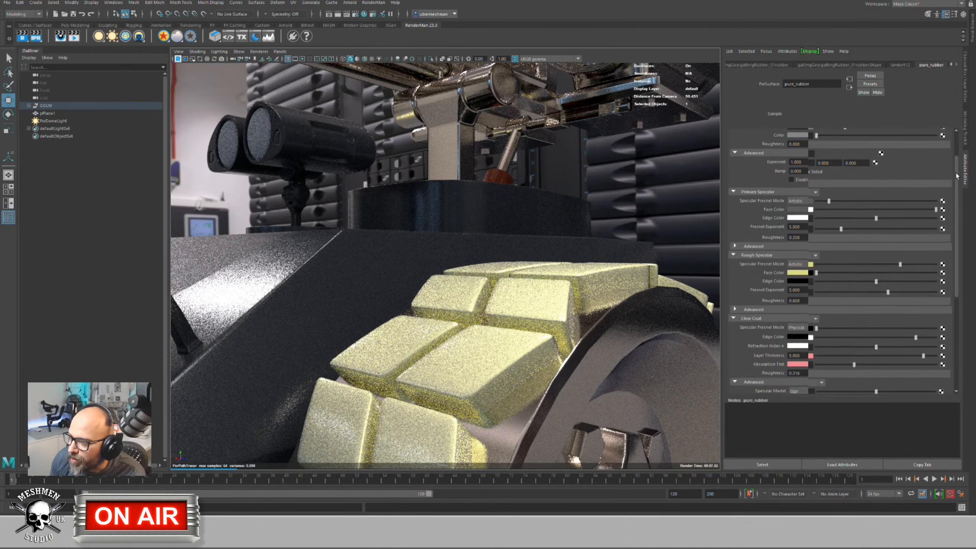
{"action": "scroll", "coordinate": [957, 166], "scroll_direction": "up", "scroll_amount": 2}
{"action": "left_click_drag", "start_coordinate": [825, 172], "coordinate": [791, 169]}
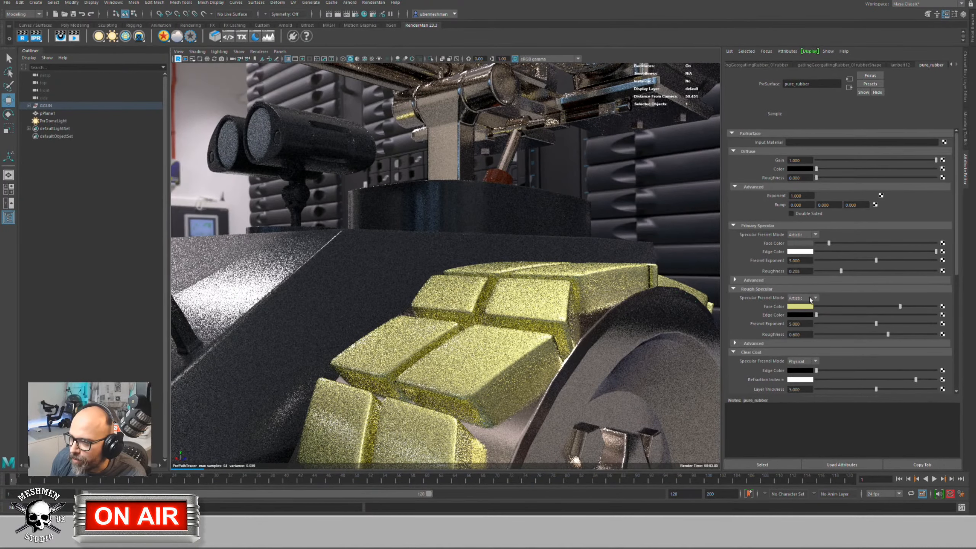
{"action": "left_click_drag", "start_coordinate": [829, 243], "coordinate": [807, 243]}
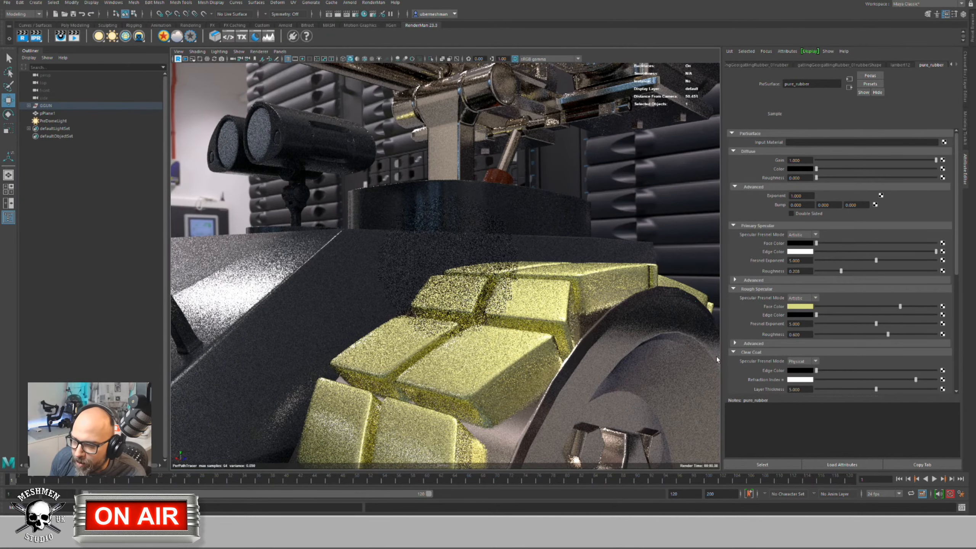
Step: Make the Rough Specular Edge Color saturated orange and the face colour slightly more saturated
{"action": "left_click", "coordinate": [804, 315]}
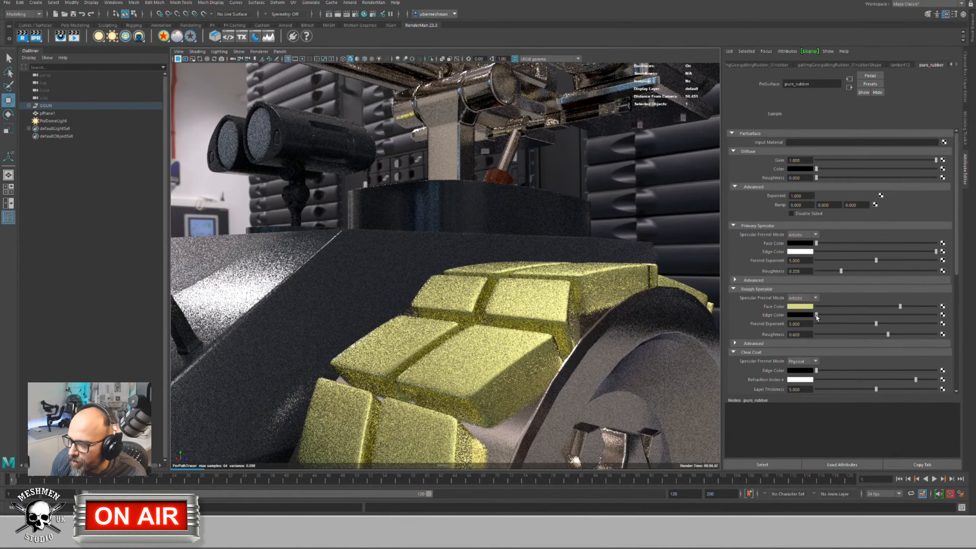
{"action": "left_click_drag", "start_coordinate": [817, 315], "coordinate": [910, 316]}
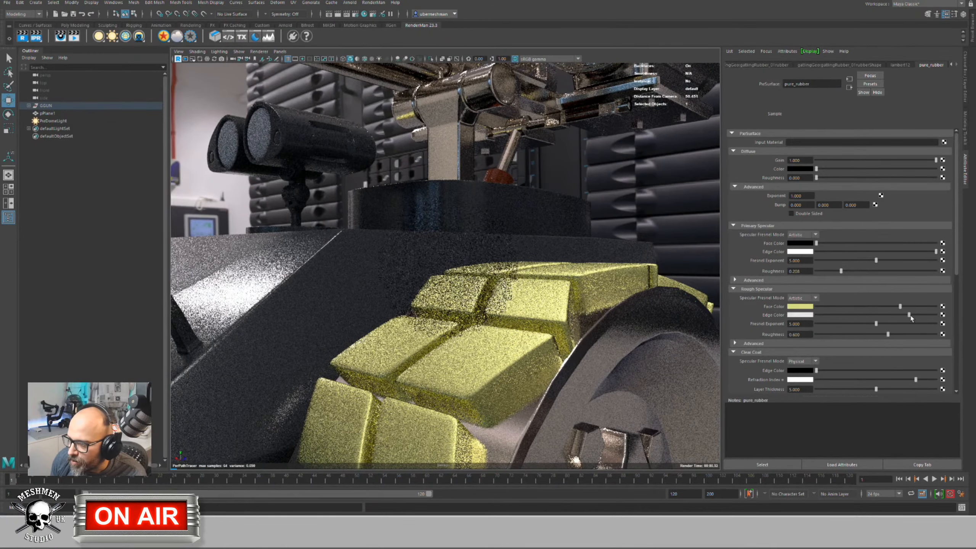
{"action": "left_click", "coordinate": [800, 315]}
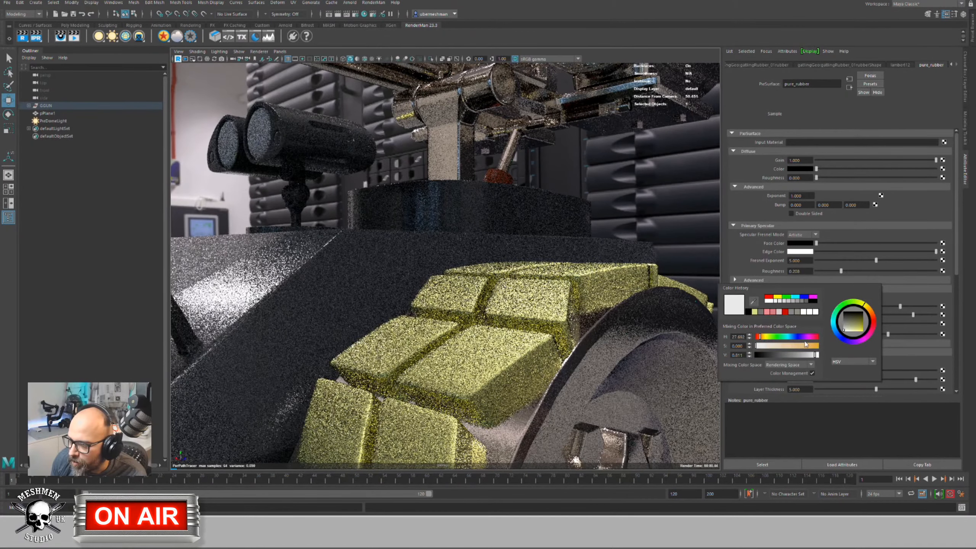
{"action": "left_click_drag", "start_coordinate": [768, 344], "coordinate": [826, 345]}
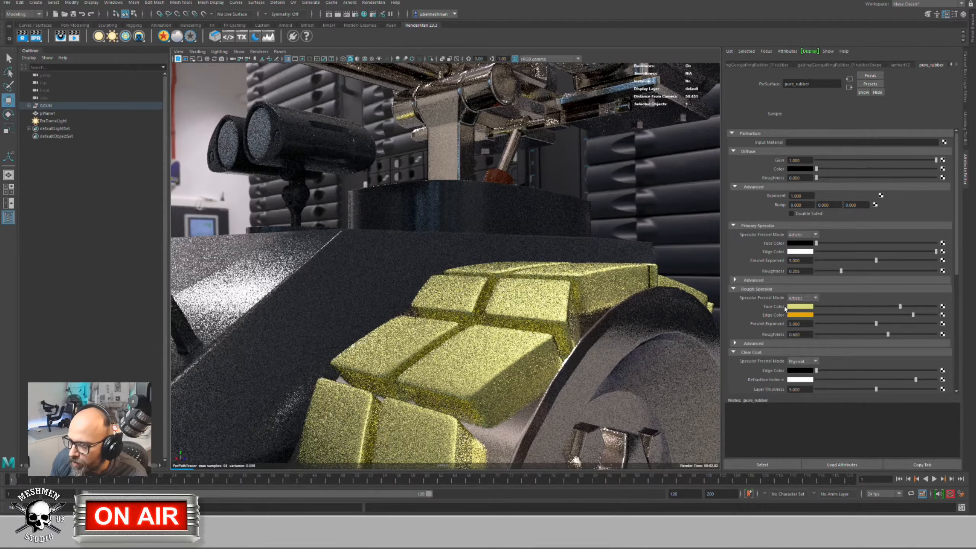
{"action": "left_click", "coordinate": [789, 307]}
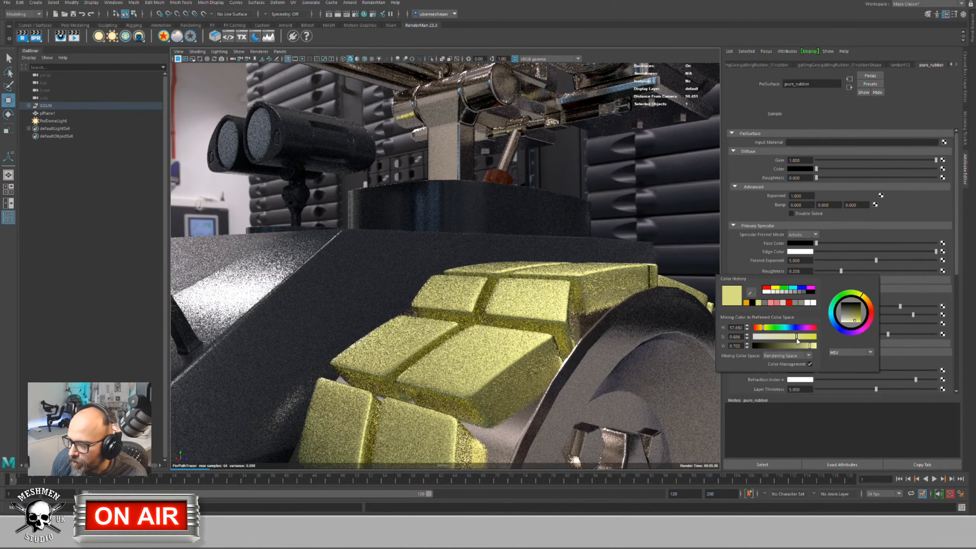
{"action": "left_click_drag", "start_coordinate": [808, 338], "coordinate": [762, 331]}
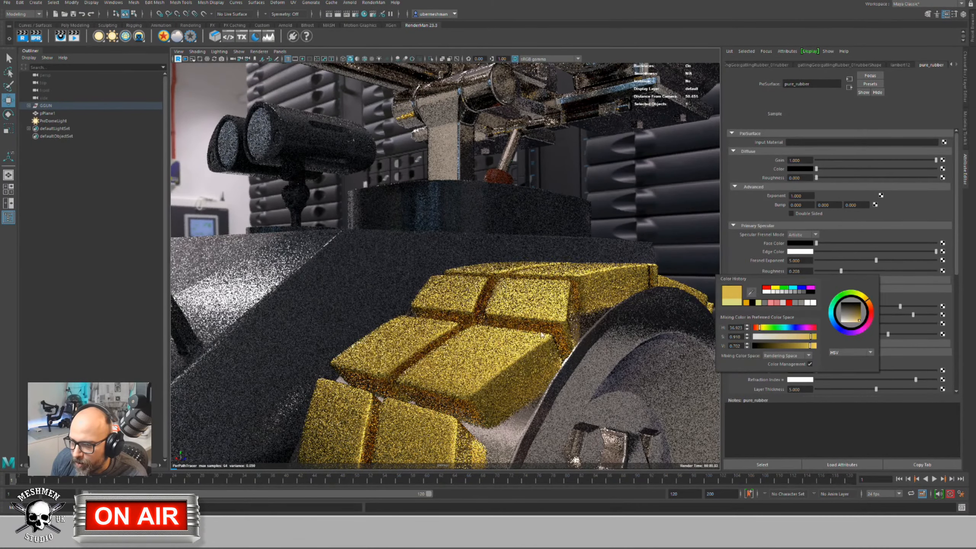
Step: Lower Rough Specular roughness to 0.516 and reset the Clear Coat Edge Color to white
{"action": "left_click_drag", "start_coordinate": [887, 335], "coordinate": [876, 335]}
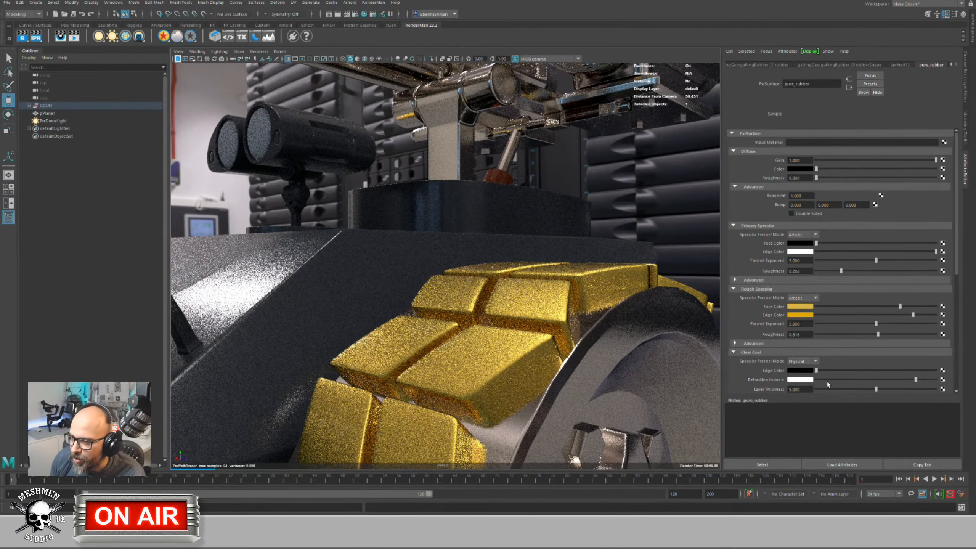
{"action": "left_click_drag", "start_coordinate": [817, 371], "coordinate": [816, 371]}
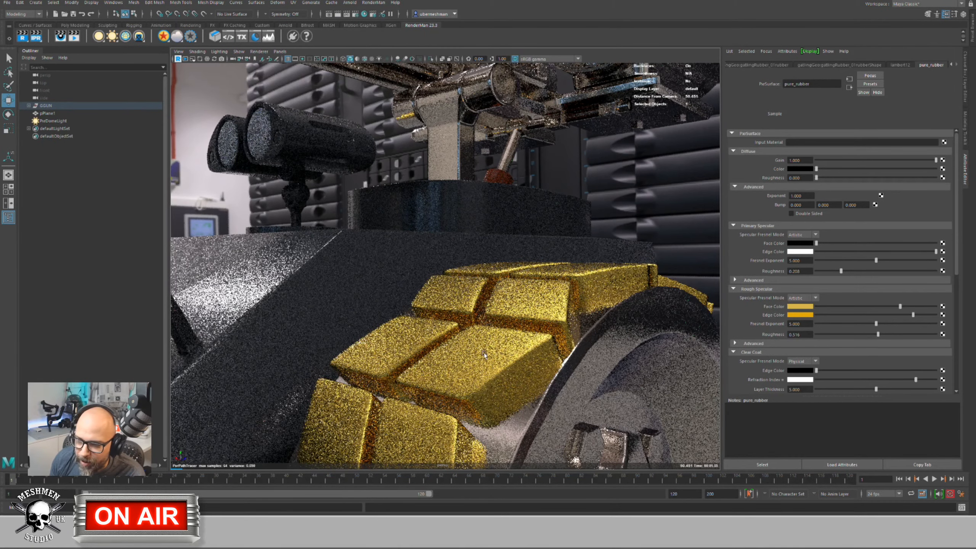
{"action": "left_click_drag", "start_coordinate": [930, 372], "coordinate": [937, 371]}
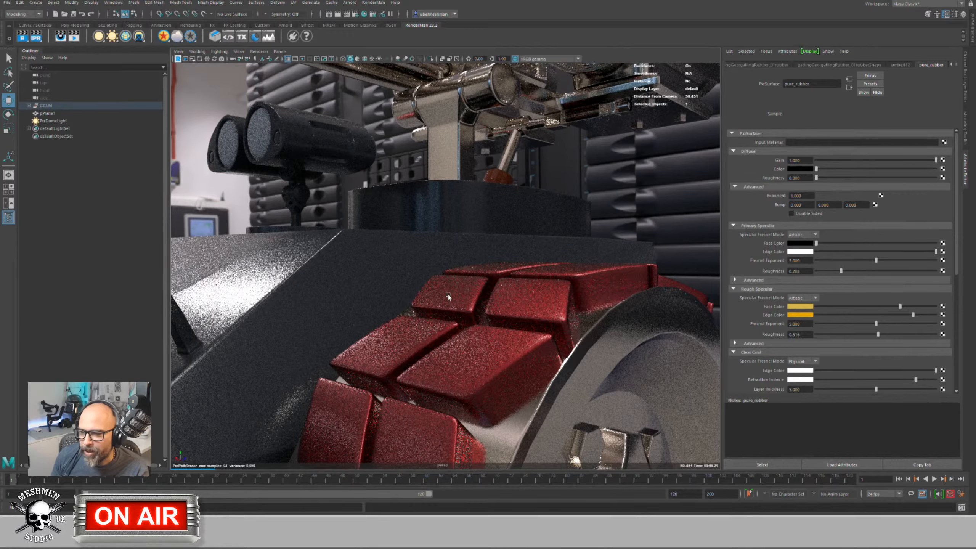
Step: Frame the whole wheel and set pure_rubber's Clear Coat Edge Color to black, turning the tread gold
{"action": "right_click_drag", "start_coordinate": [449, 294], "coordinate": [543, 334], "text": "alt"}
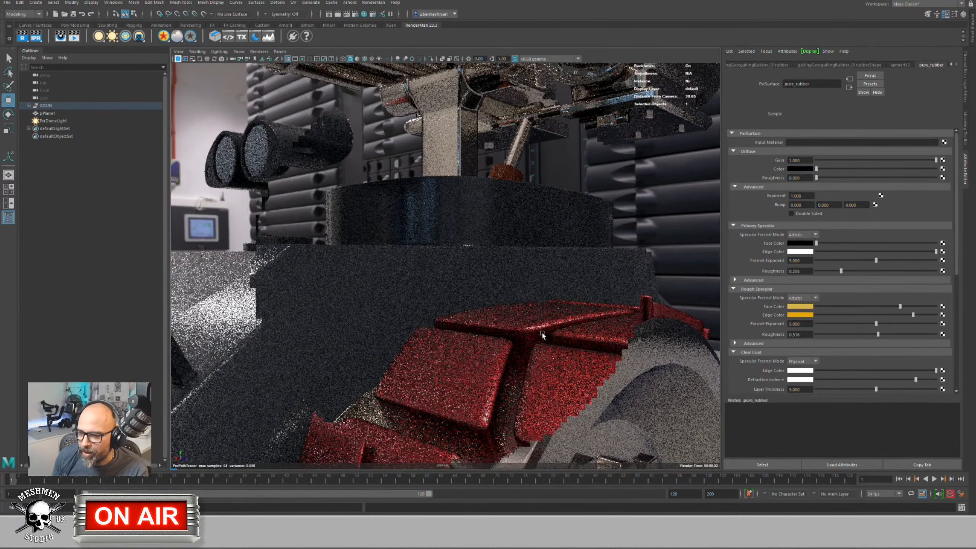
{"action": "left_click_drag", "start_coordinate": [542, 334], "coordinate": [586, 333], "text": "alt"}
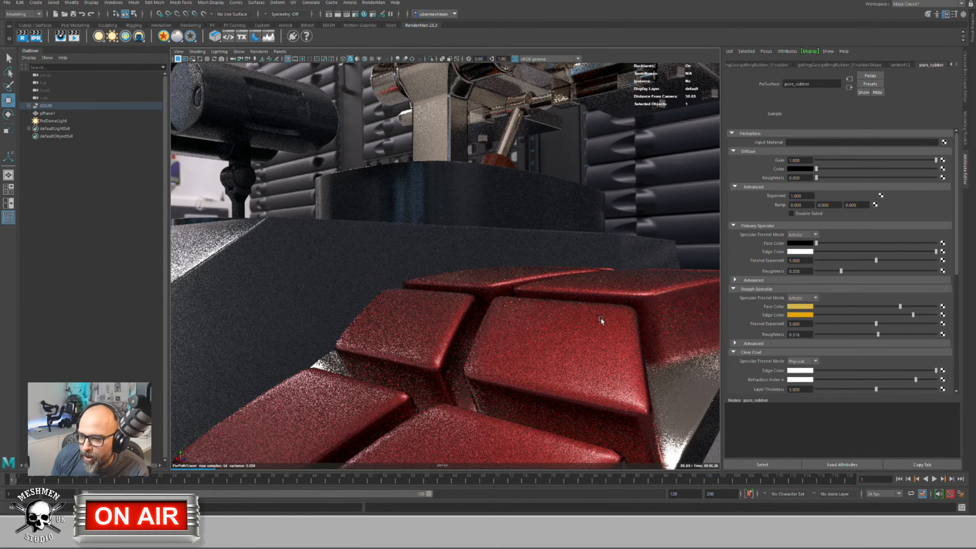
{"action": "right_click_drag", "start_coordinate": [600, 319], "coordinate": [538, 310], "text": "alt"}
{"action": "left_click_drag", "start_coordinate": [504, 341], "coordinate": [461, 315], "text": "alt"}
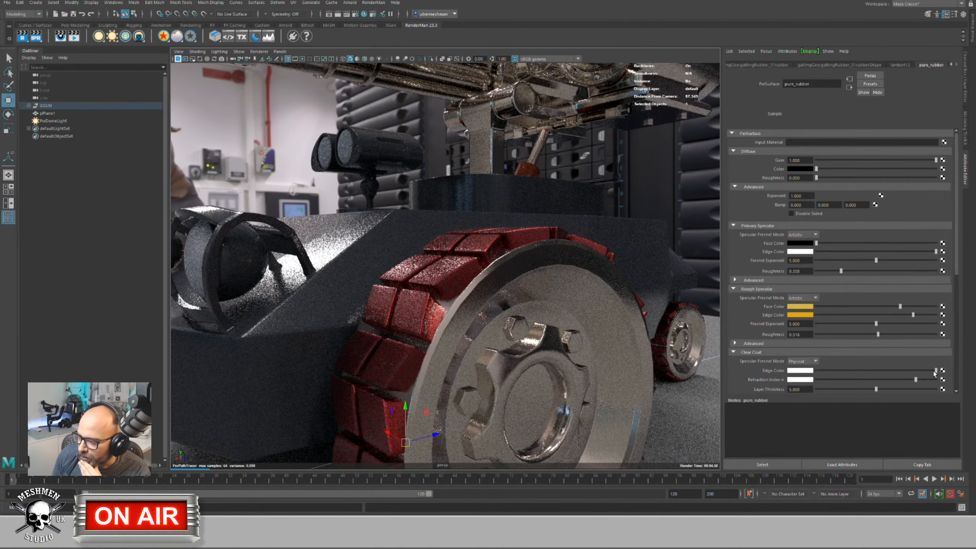
{"action": "left_click_drag", "start_coordinate": [920, 371], "coordinate": [811, 371]}
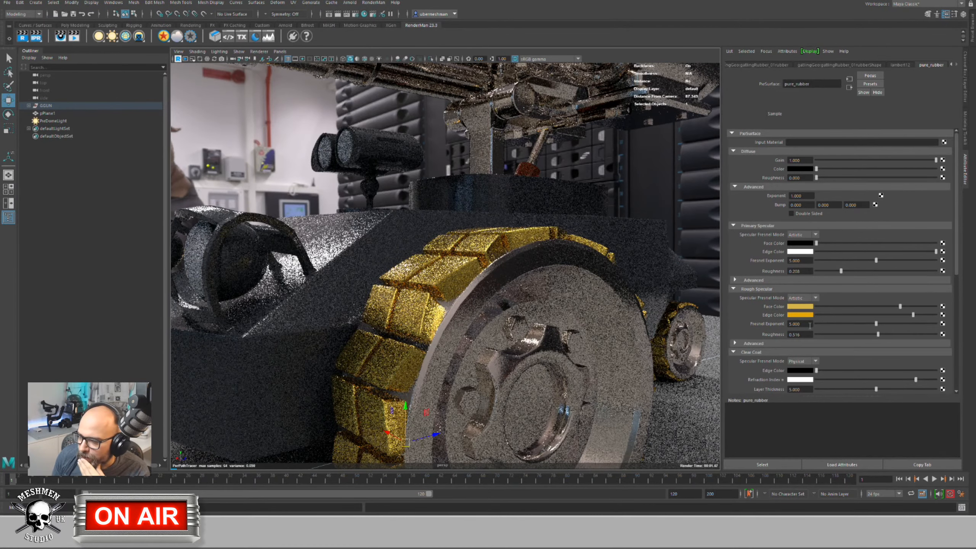
Step: Change the Rough Specular Face and Edge colours from gold to light and mid grey
{"action": "left_click", "coordinate": [800, 307]}
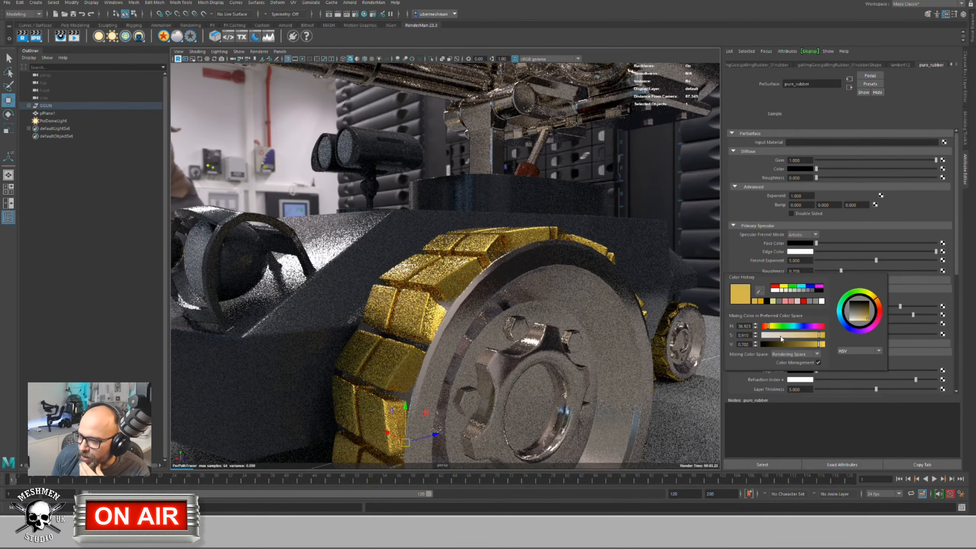
{"action": "left_click_drag", "start_coordinate": [777, 334], "coordinate": [763, 335]}
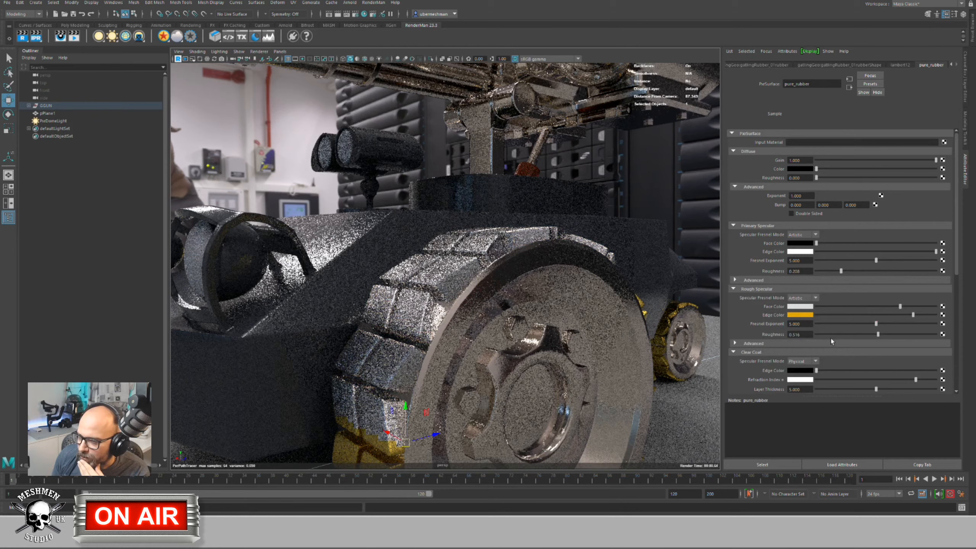
{"action": "left_click", "coordinate": [802, 315]}
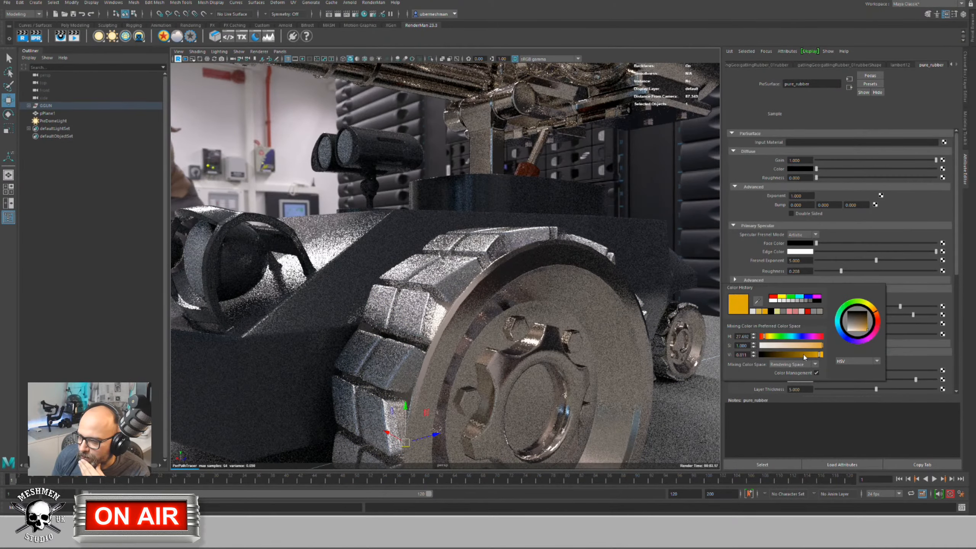
{"action": "left_click_drag", "start_coordinate": [804, 346], "coordinate": [782, 354]}
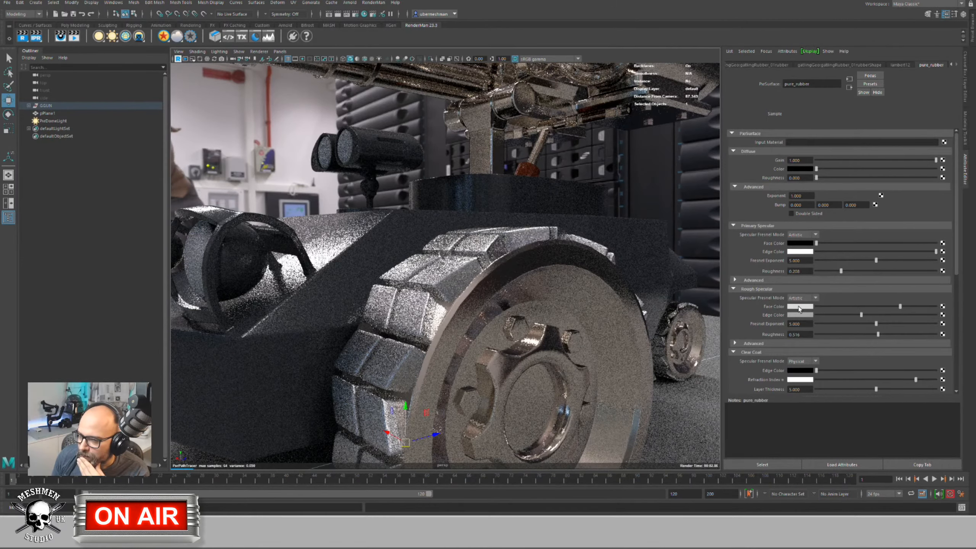
{"action": "left_click", "coordinate": [797, 307]}
{"action": "left_click_drag", "start_coordinate": [776, 338], "coordinate": [760, 336]}
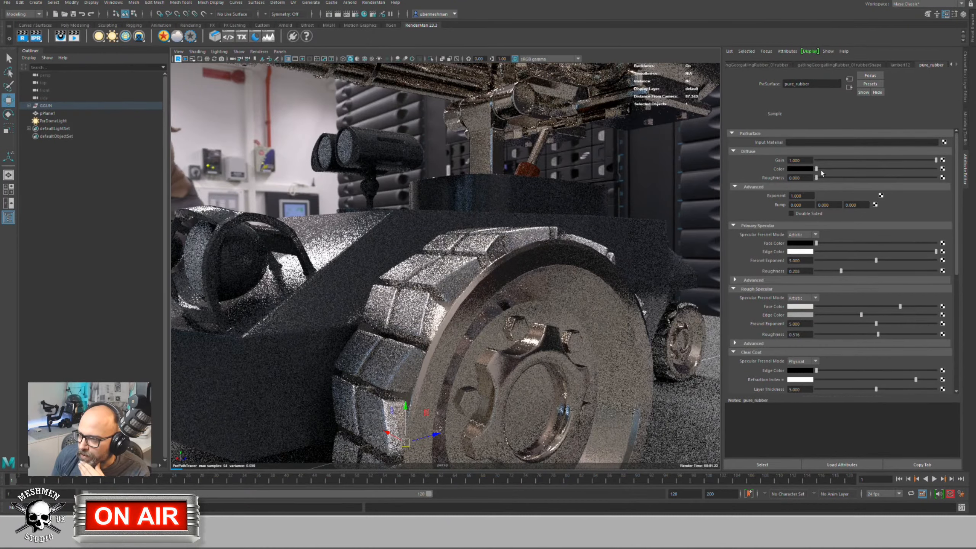
Step: Darken the diffuse colour nearly to black, with dark grey specular face and grey edge colours
{"action": "left_click_drag", "start_coordinate": [817, 169], "coordinate": [858, 169]}
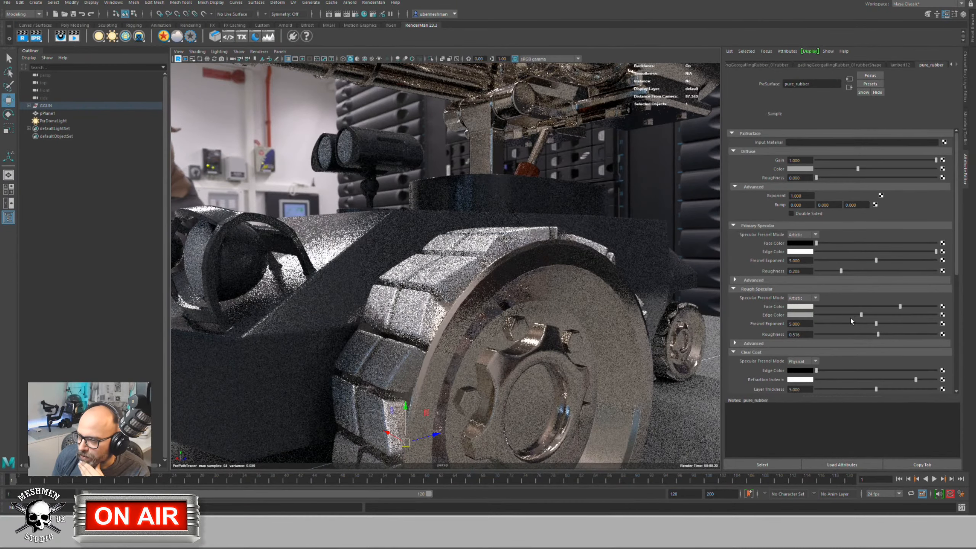
{"action": "left_click_drag", "start_coordinate": [851, 316], "coordinate": [816, 315]}
{"action": "left_click_drag", "start_coordinate": [899, 307], "coordinate": [831, 307]}
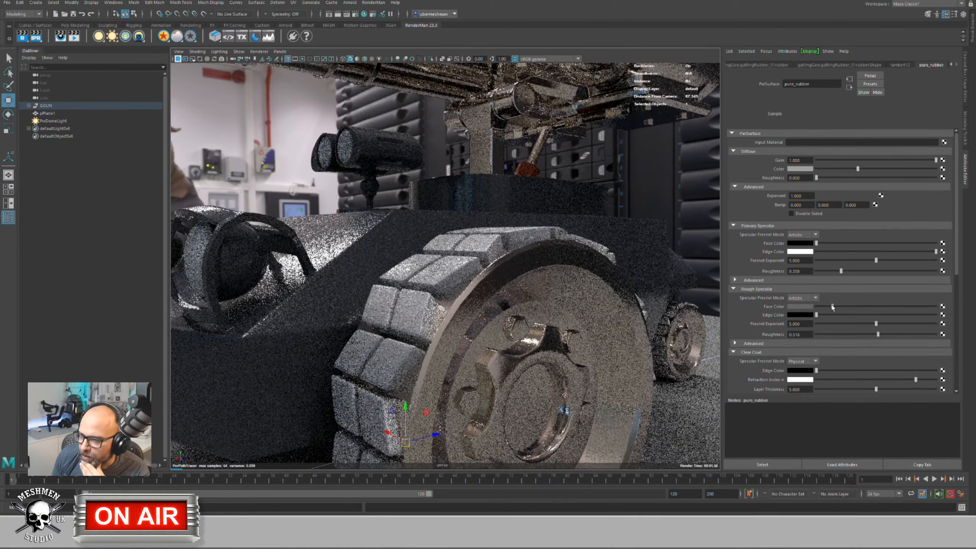
{"action": "left_click", "coordinate": [809, 168]}
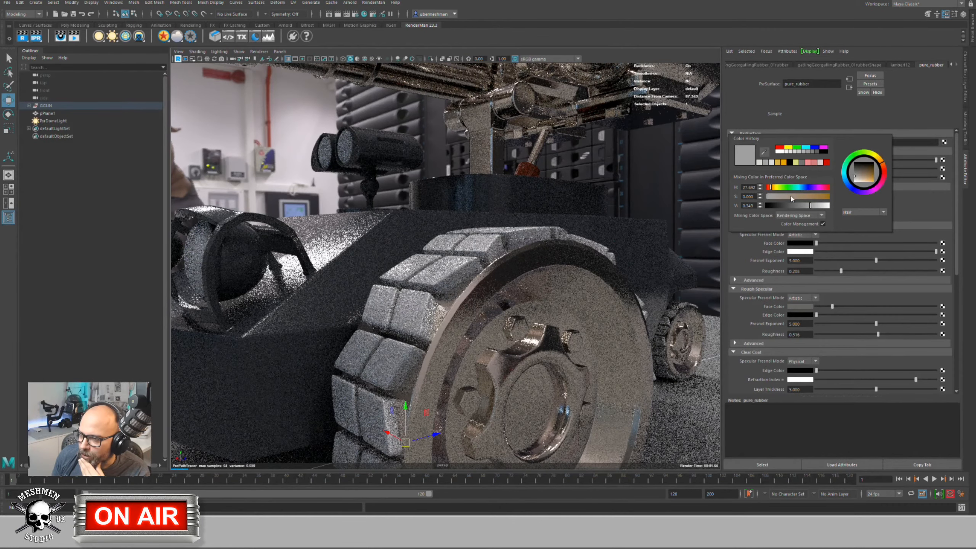
{"action": "left_click_drag", "start_coordinate": [811, 206], "coordinate": [786, 206]}
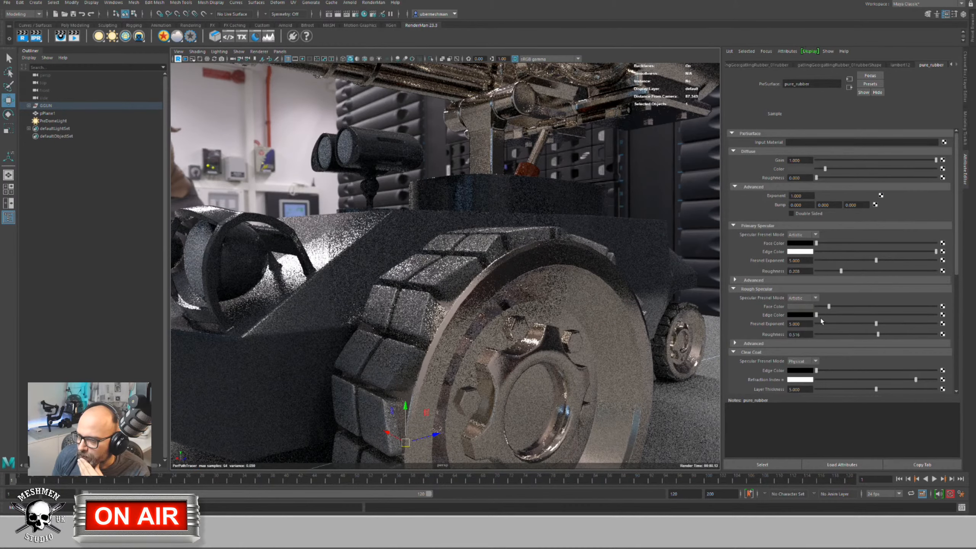
{"action": "left_click_drag", "start_coordinate": [816, 314], "coordinate": [842, 314]}
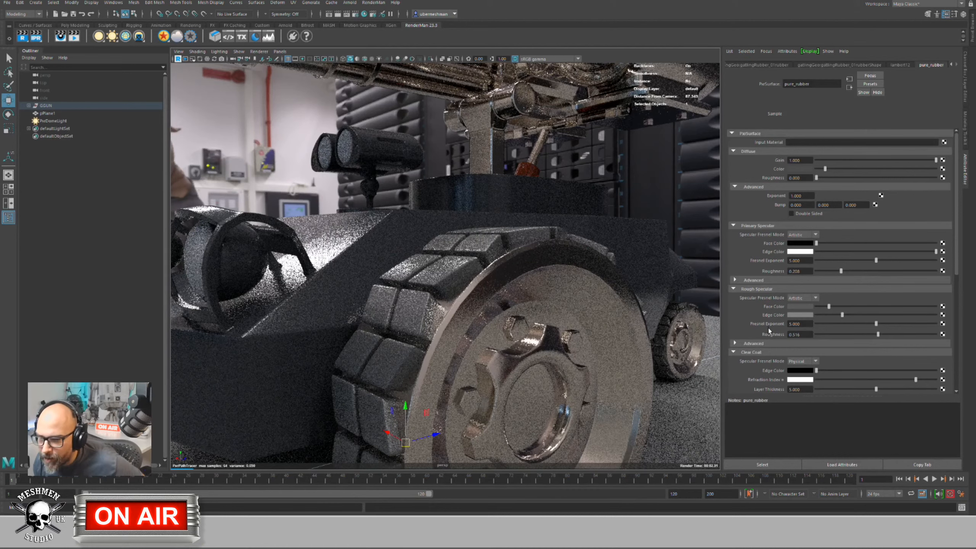
Step: Fold away Clear Coat and expand pure_rubber's Iridescence section to work on face gain
{"action": "left_click", "coordinate": [733, 353]}
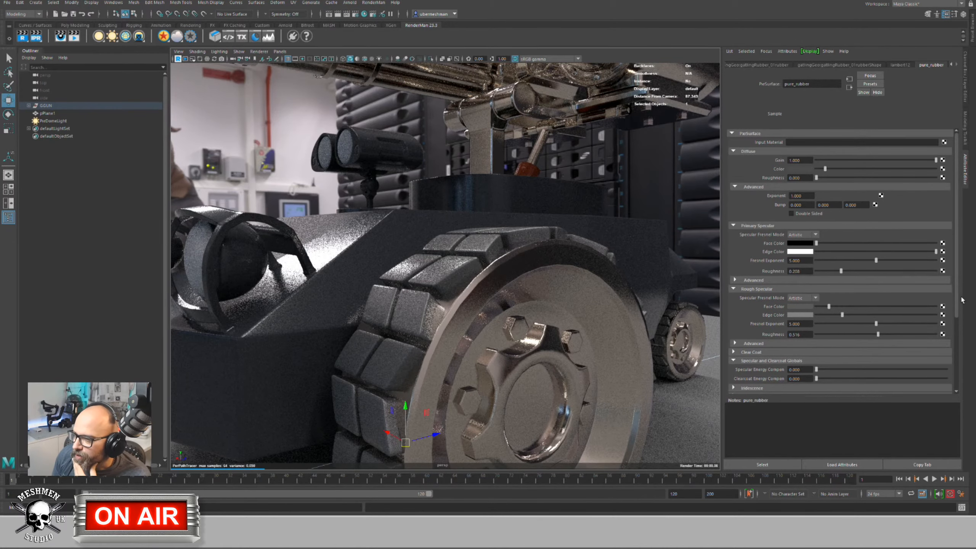
{"action": "left_click_drag", "start_coordinate": [962, 300], "coordinate": [961, 332]}
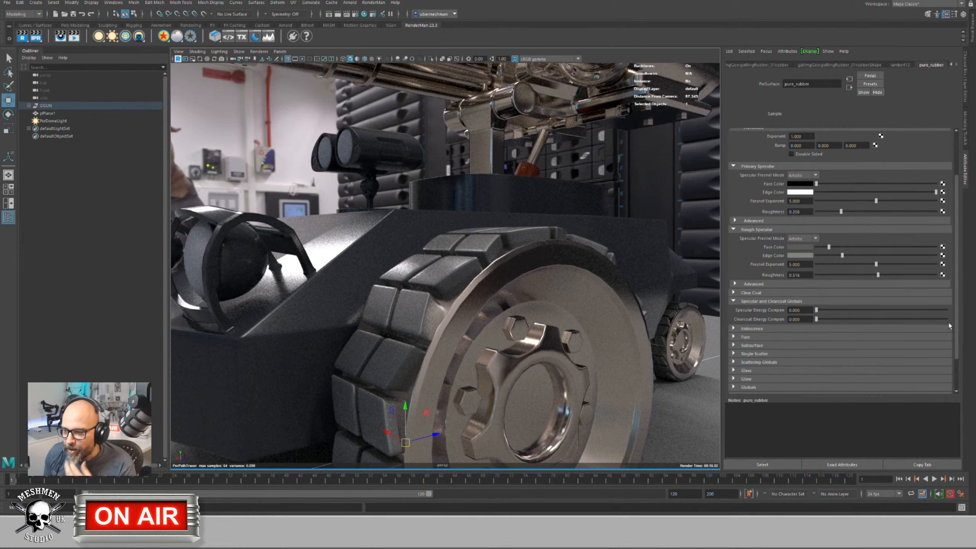
{"action": "left_click", "coordinate": [734, 328]}
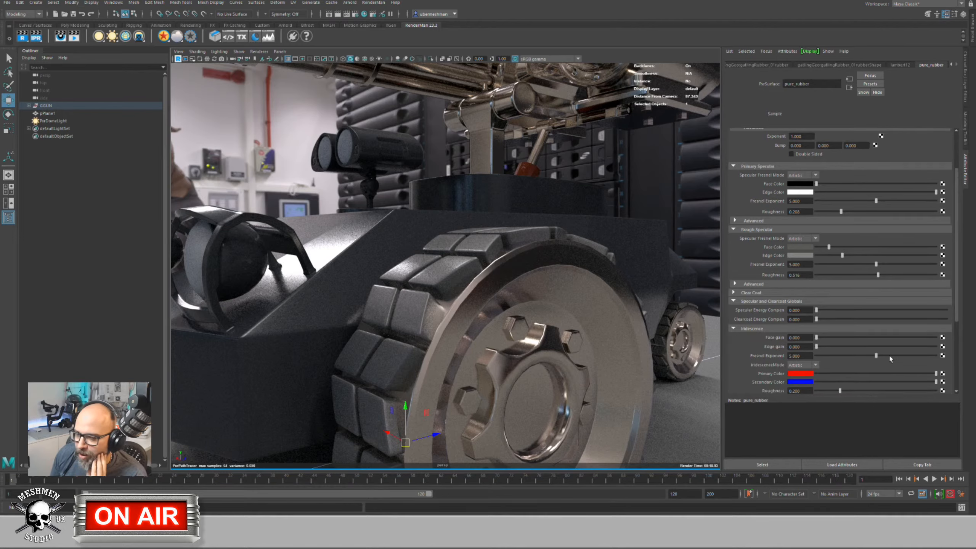
{"action": "left_click", "coordinate": [817, 339]}
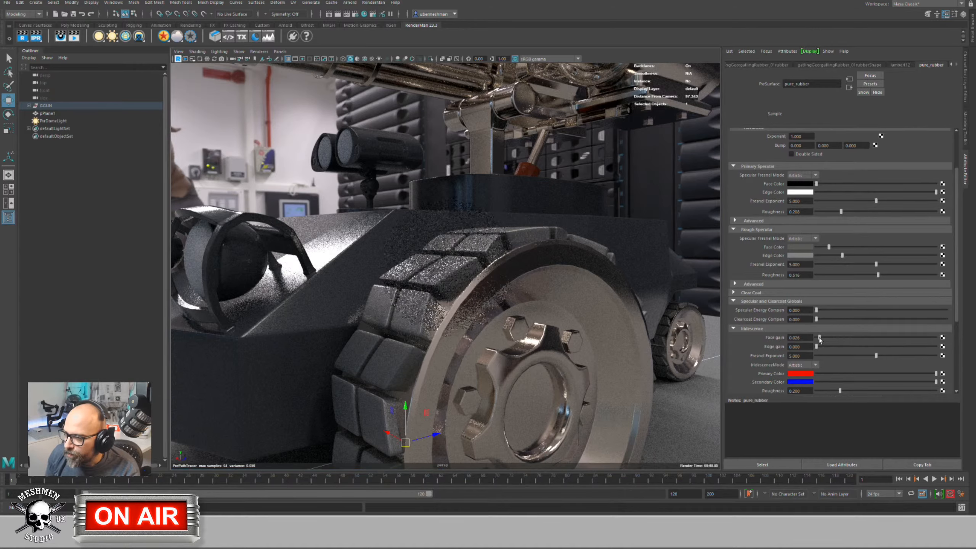
Step: Set iridescence face gain to 0.750 and edge gain to 1.000
{"action": "left_click_drag", "start_coordinate": [817, 338], "coordinate": [936, 337]}
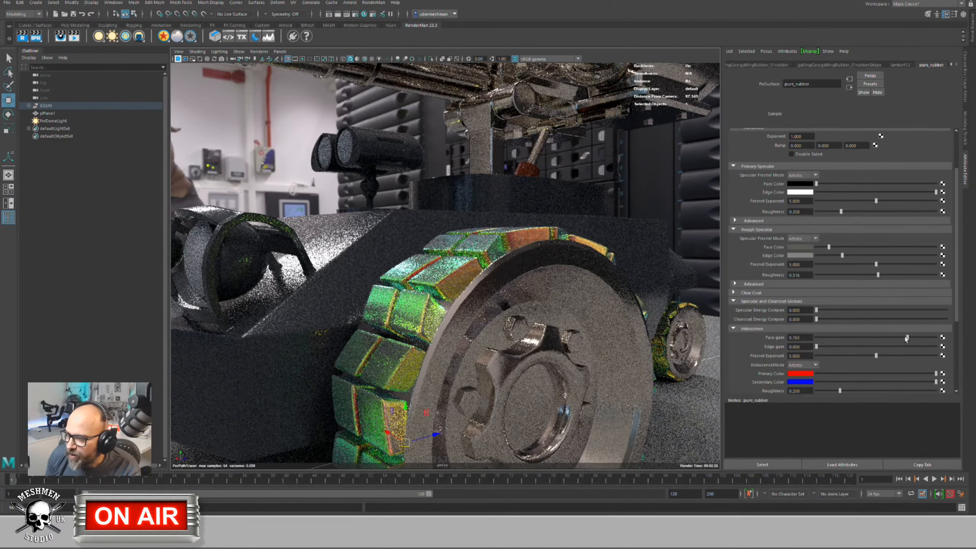
{"action": "left_click_drag", "start_coordinate": [935, 338], "coordinate": [906, 337]}
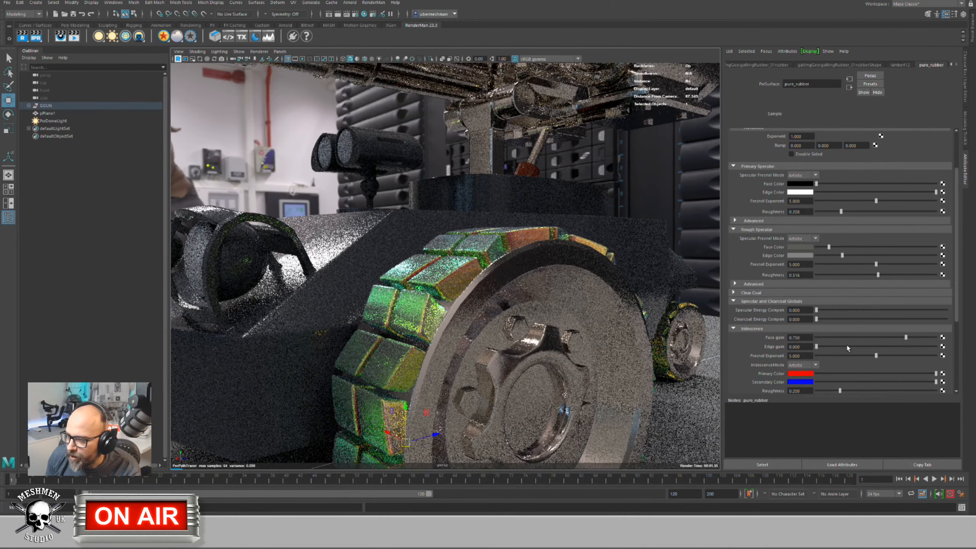
{"action": "left_click_drag", "start_coordinate": [816, 346], "coordinate": [935, 347]}
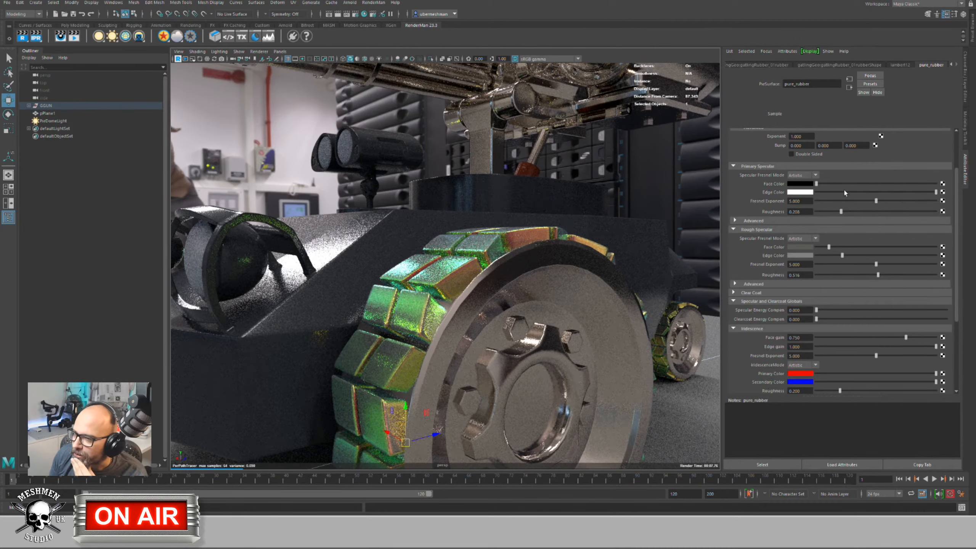
Step: Set the rubber diffuse colour to dark grey and pull the camera back from the wheel
{"action": "left_click_drag", "start_coordinate": [957, 255], "coordinate": [957, 216]}
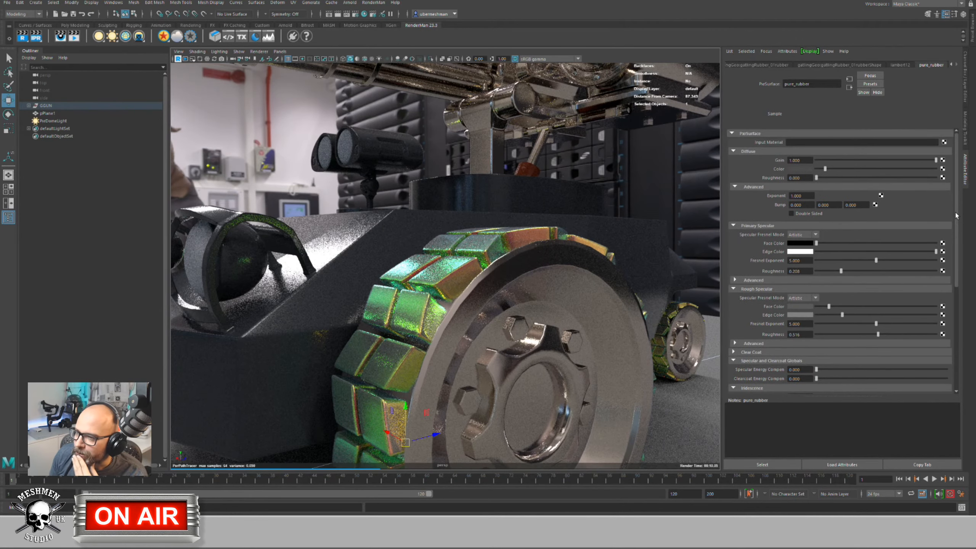
{"action": "left_click_drag", "start_coordinate": [825, 169], "coordinate": [815, 170]}
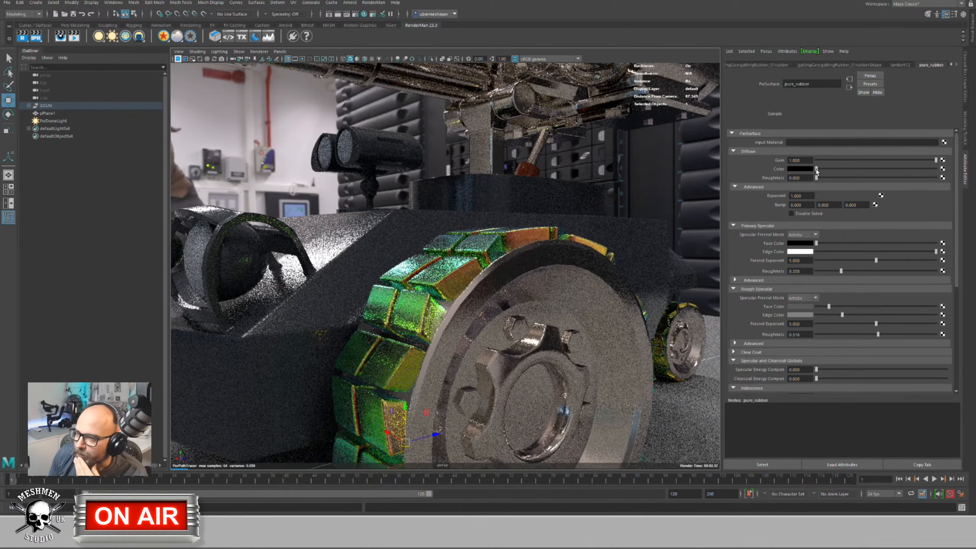
{"action": "left_click_drag", "start_coordinate": [816, 169], "coordinate": [820, 170]}
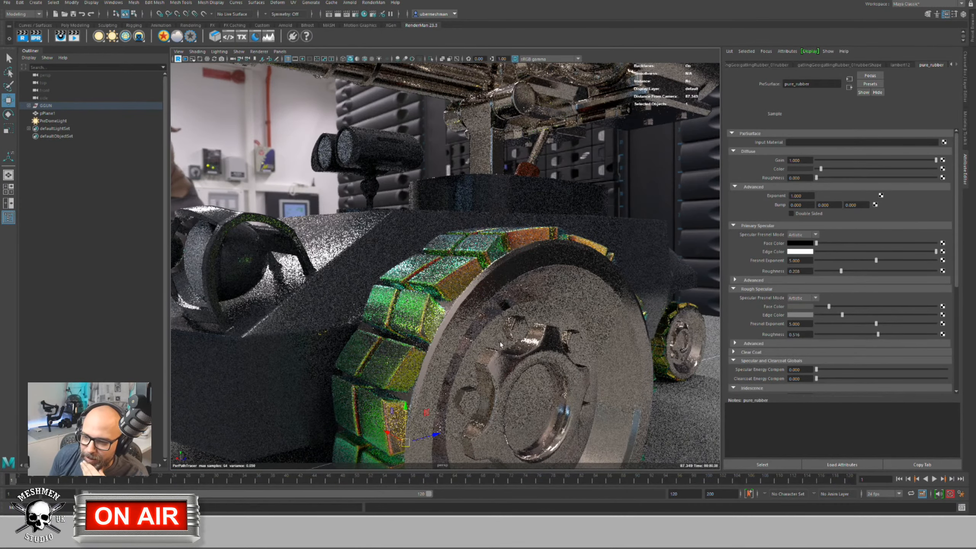
{"action": "left_click_drag", "start_coordinate": [501, 344], "coordinate": [382, 290], "text": "alt"}
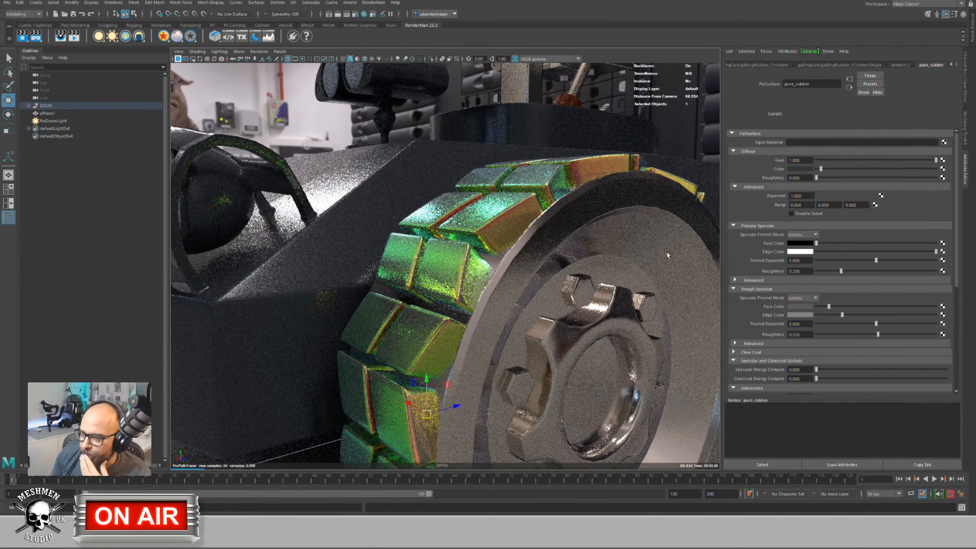
Step: Set the iridescence primary colour to blue and the secondary colour to red
{"action": "scroll", "coordinate": [884, 331], "scroll_direction": "down", "scroll_amount": 5}
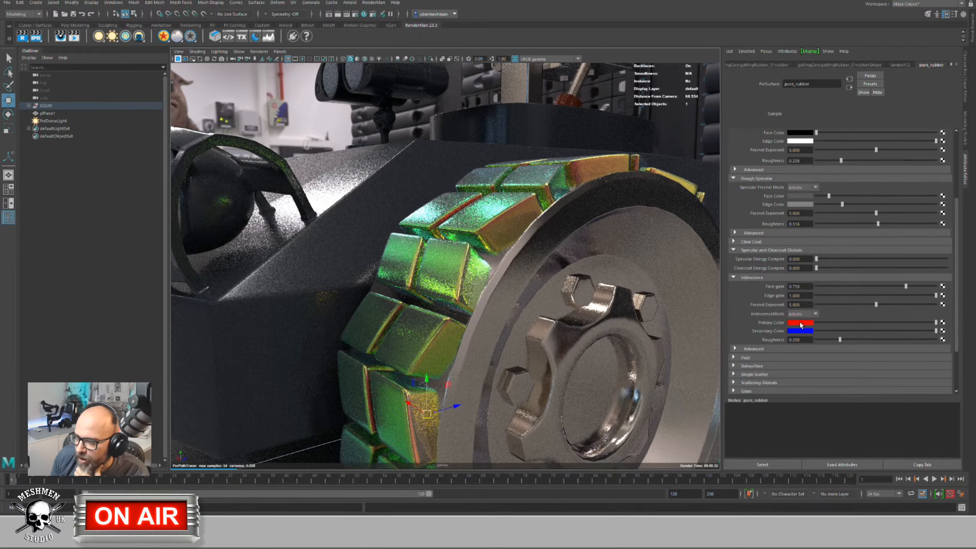
{"action": "left_click", "coordinate": [800, 323]}
{"action": "left_click", "coordinate": [794, 347]}
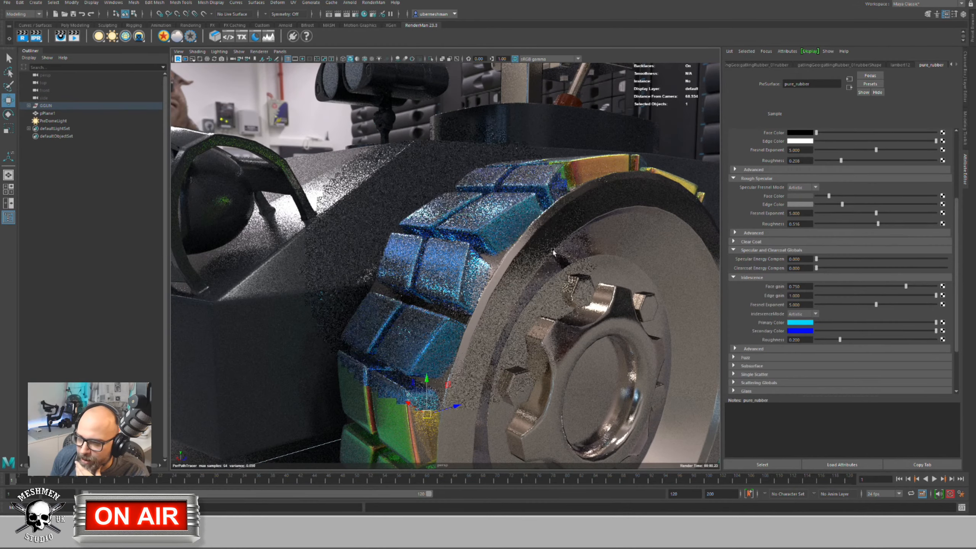
{"action": "left_click", "coordinate": [796, 330]}
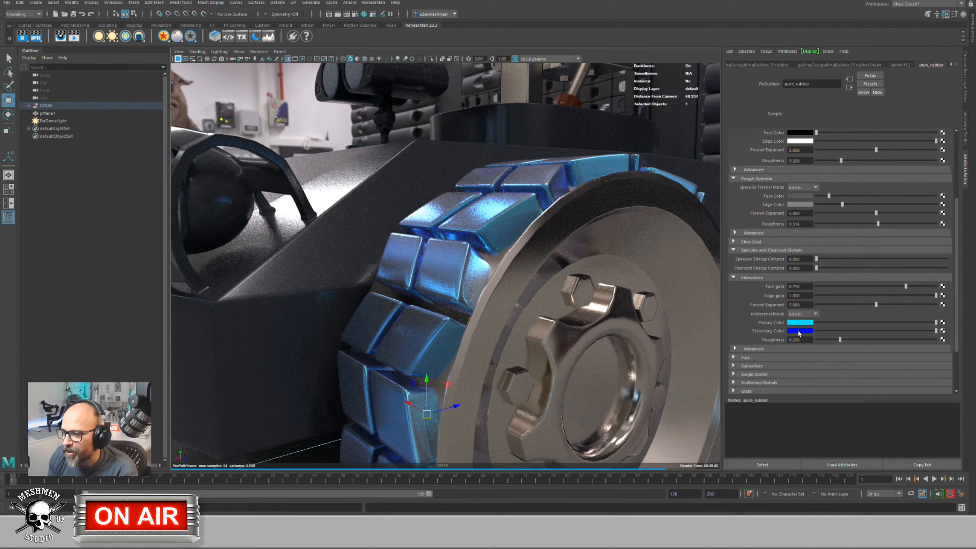
{"action": "left_click", "coordinate": [798, 331]}
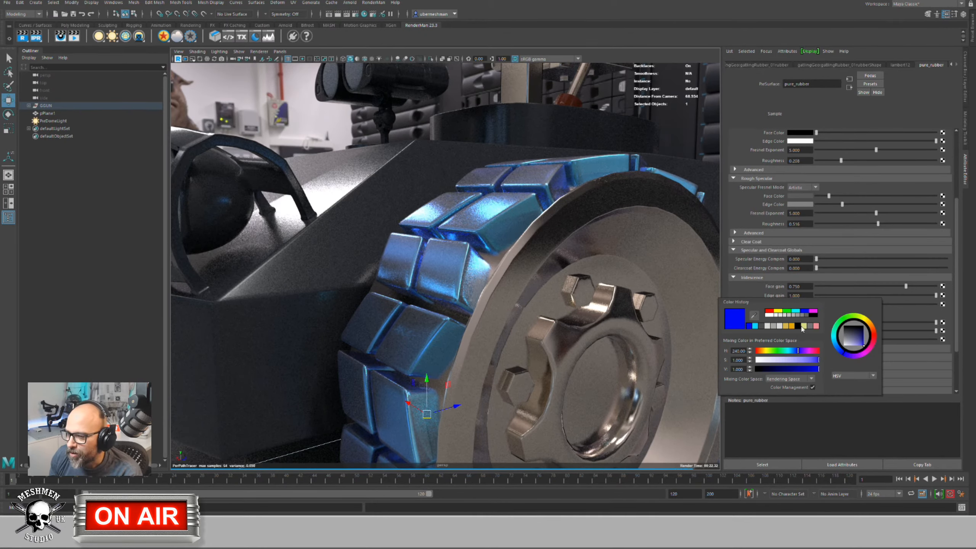
{"action": "left_click", "coordinate": [788, 354]}
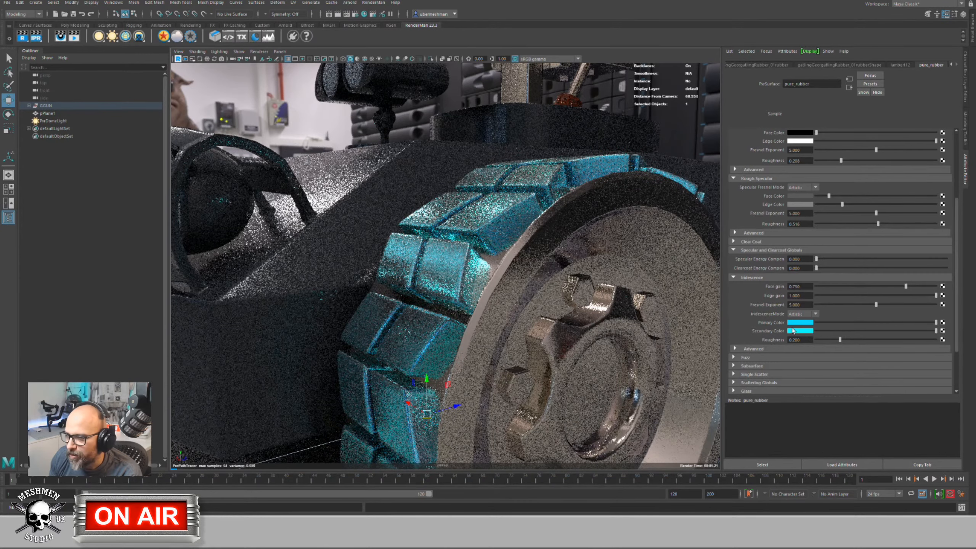
{"action": "left_click", "coordinate": [793, 332]}
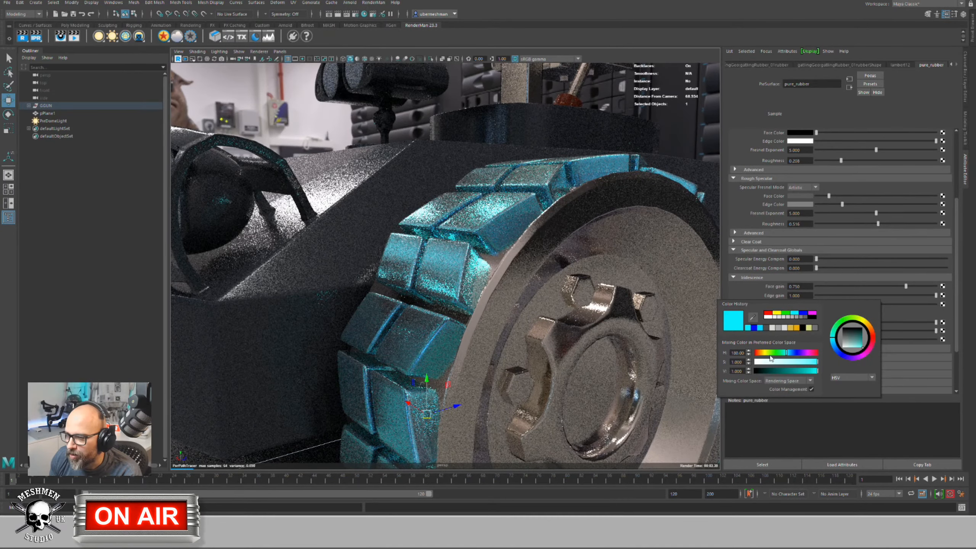
{"action": "left_click", "coordinate": [756, 352]}
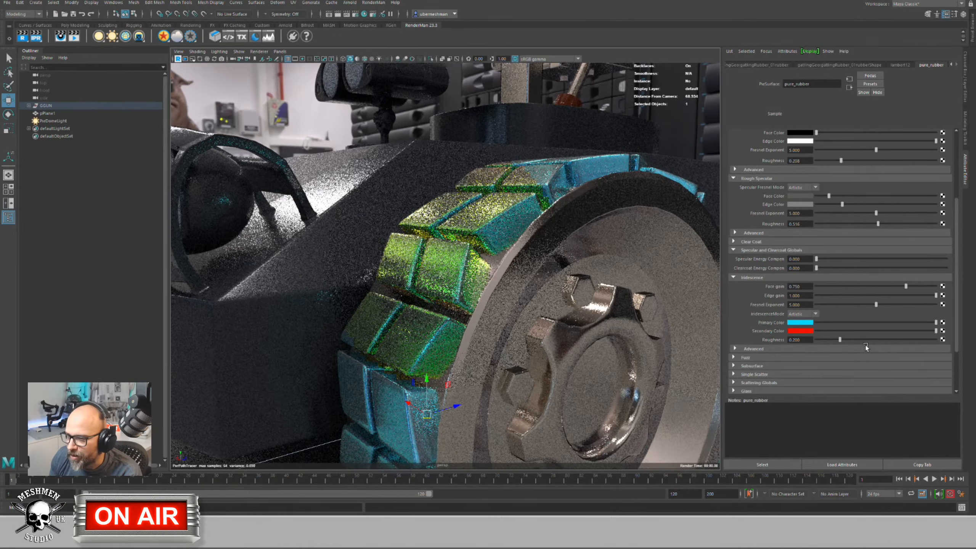
{"action": "left_click", "coordinate": [805, 322]}
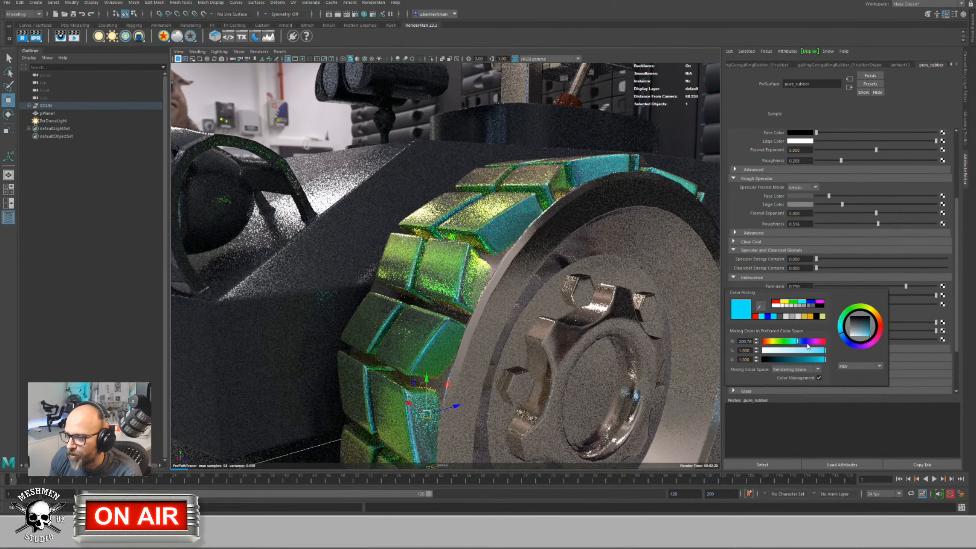
{"action": "left_click", "coordinate": [807, 345]}
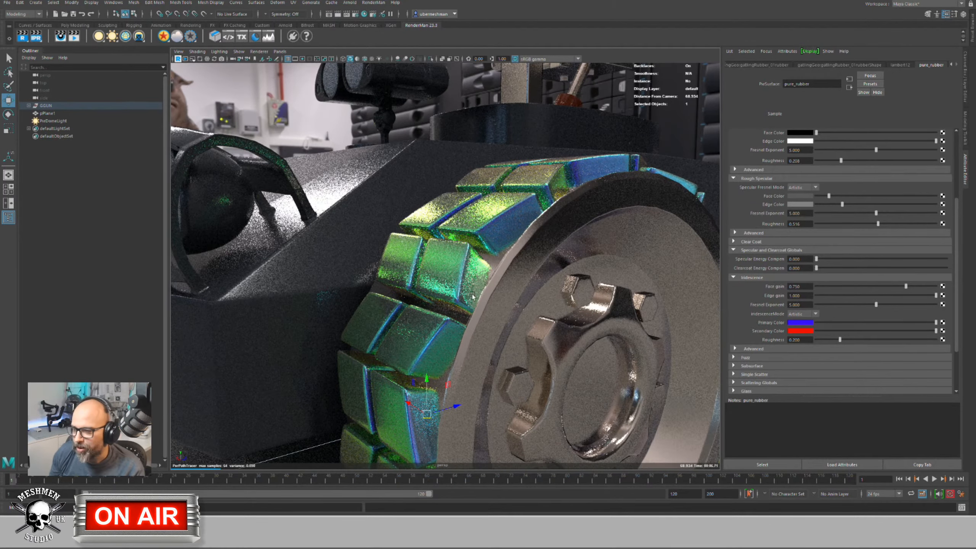
{"action": "left_click_drag", "start_coordinate": [472, 285], "coordinate": [572, 279], "text": "alt"}
Step: Switch iridescence to Physical mode and reveal its Advanced settings with Thin Film Thickness
{"action": "left_click", "coordinate": [805, 313]}
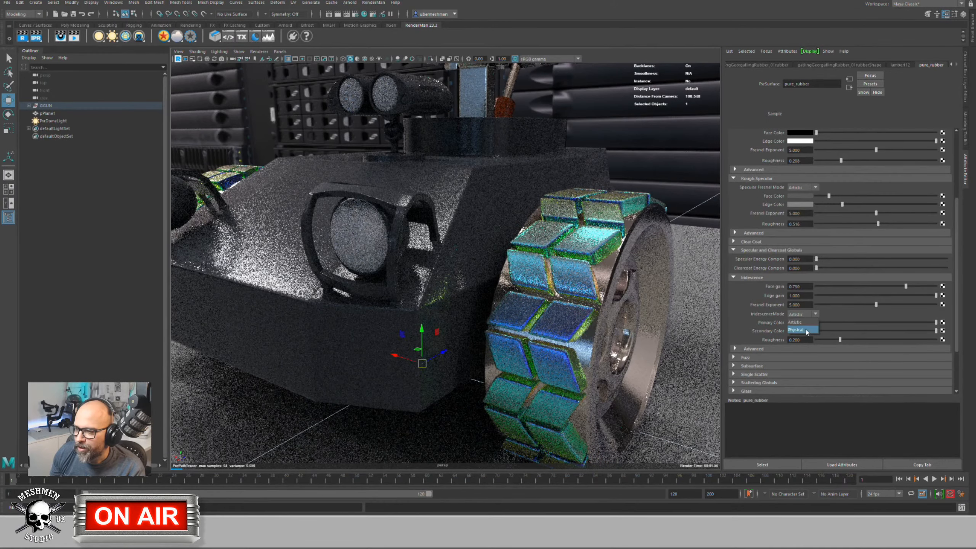
{"action": "left_click", "coordinate": [806, 330]}
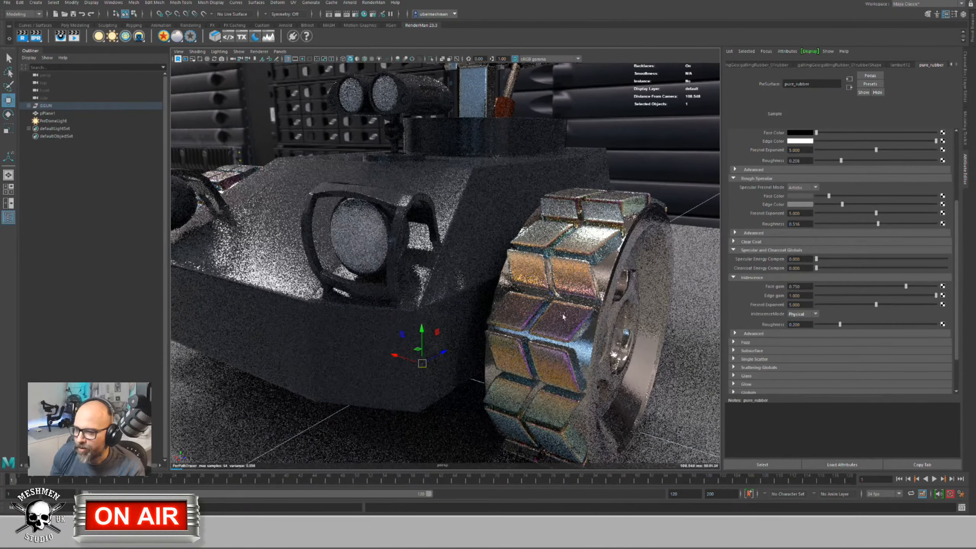
{"action": "left_click_drag", "start_coordinate": [551, 313], "coordinate": [555, 313], "text": "alt"}
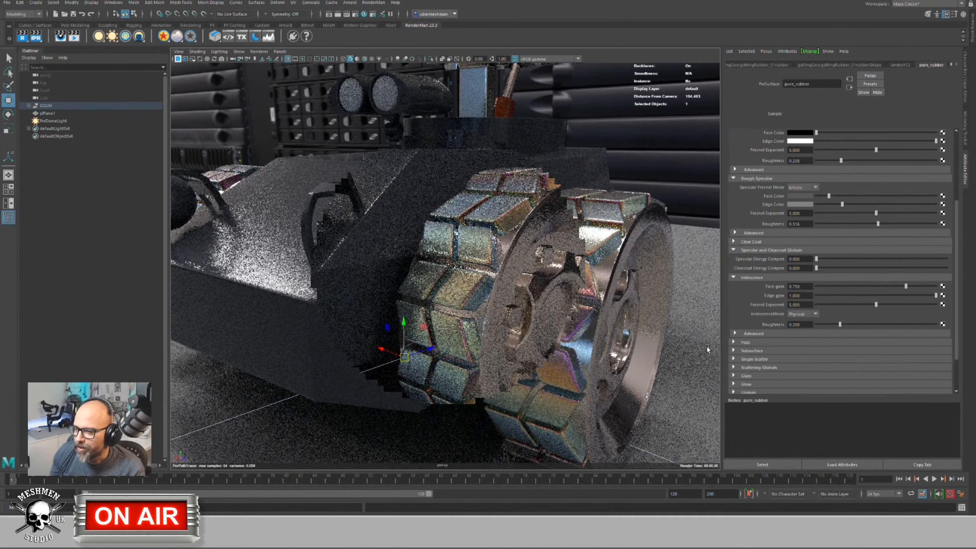
{"action": "left_click", "coordinate": [735, 333]}
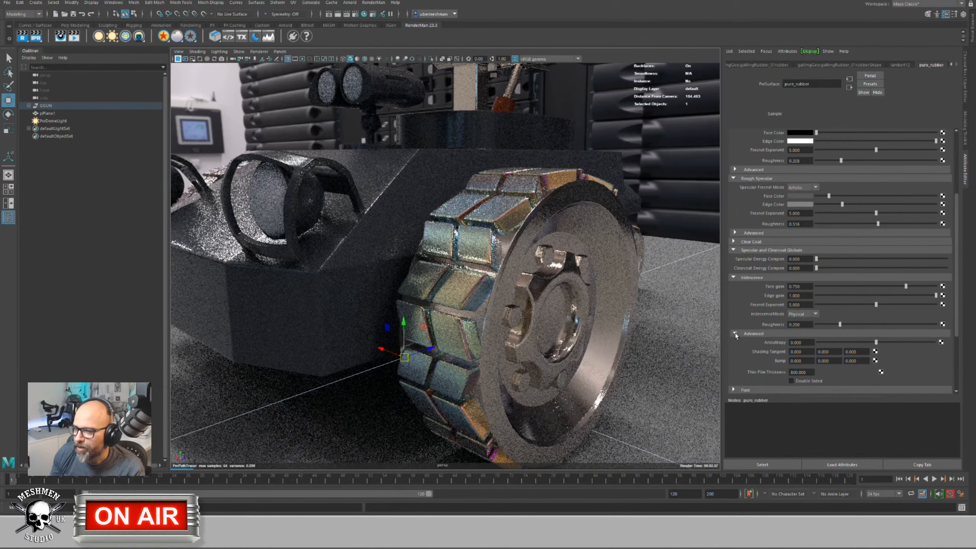
{"action": "left_click", "coordinate": [735, 333]}
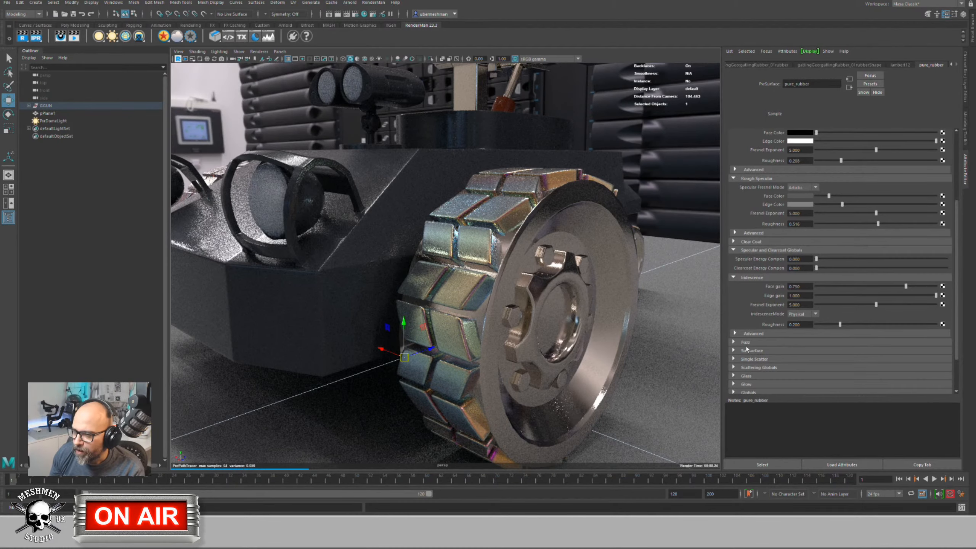
{"action": "left_click", "coordinate": [734, 333]}
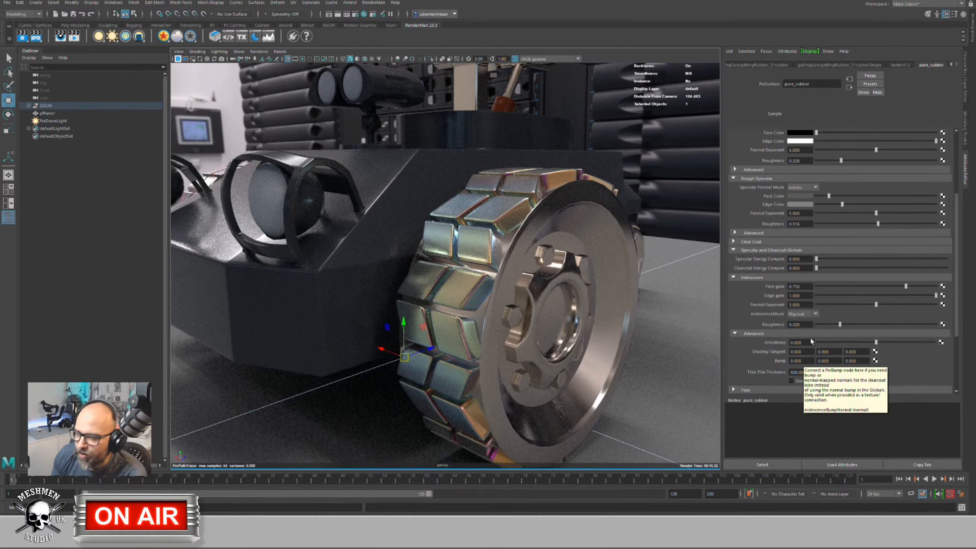
Step: Try thin film thickness values of 1000 and then 3000
{"action": "left_click", "coordinate": [811, 372]}
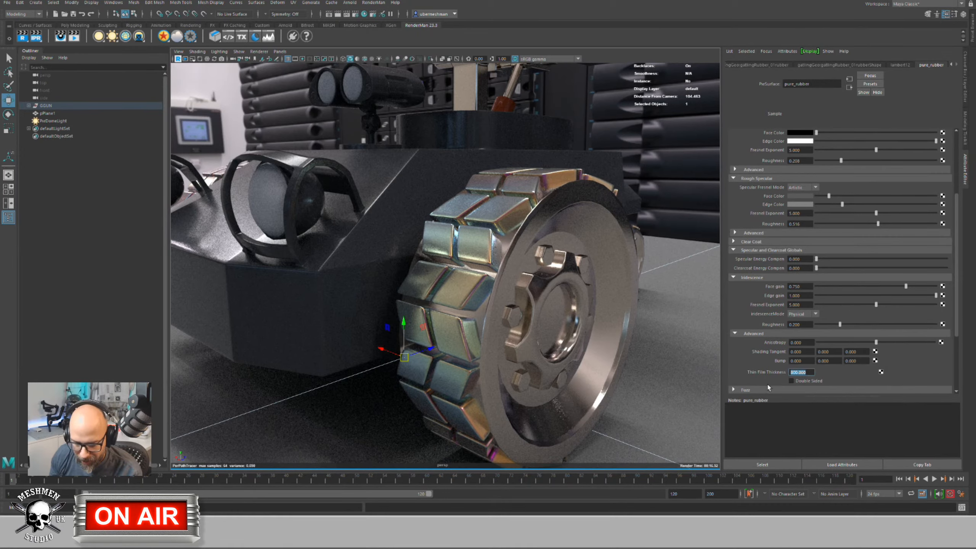
{"action": "type", "text": "1"}
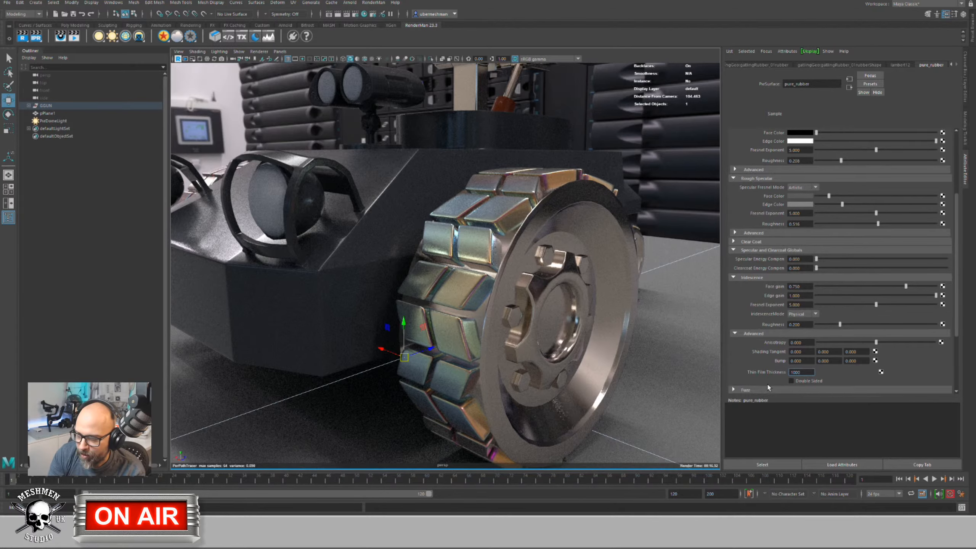
{"action": "key", "text": "Return"}
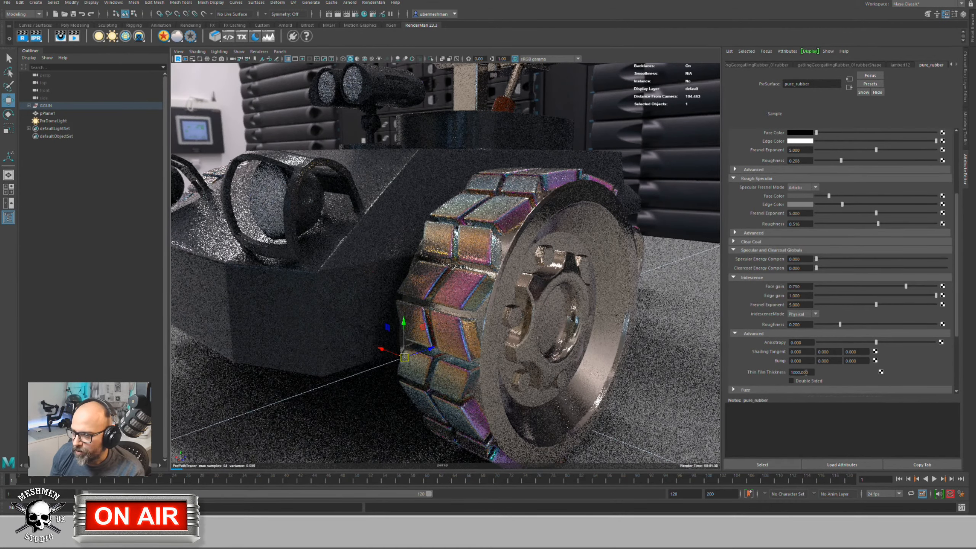
{"action": "left_click", "coordinate": [806, 372]}
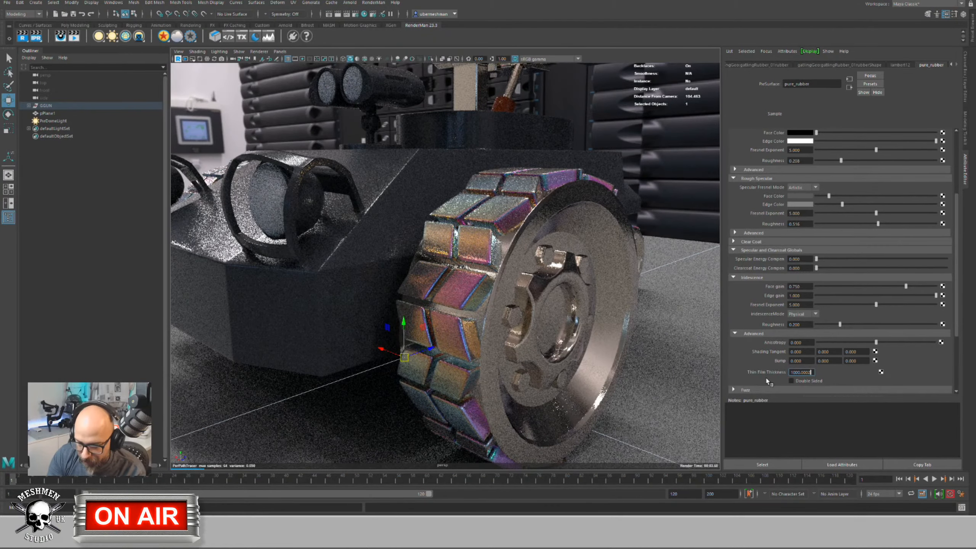
{"action": "type", "text": "20"}
{"action": "key", "text": "BackSpace"}
{"action": "key", "text": "BackSpace"}
{"action": "key", "text": "BackSpace"}
{"action": "key", "text": "BackSpace"}
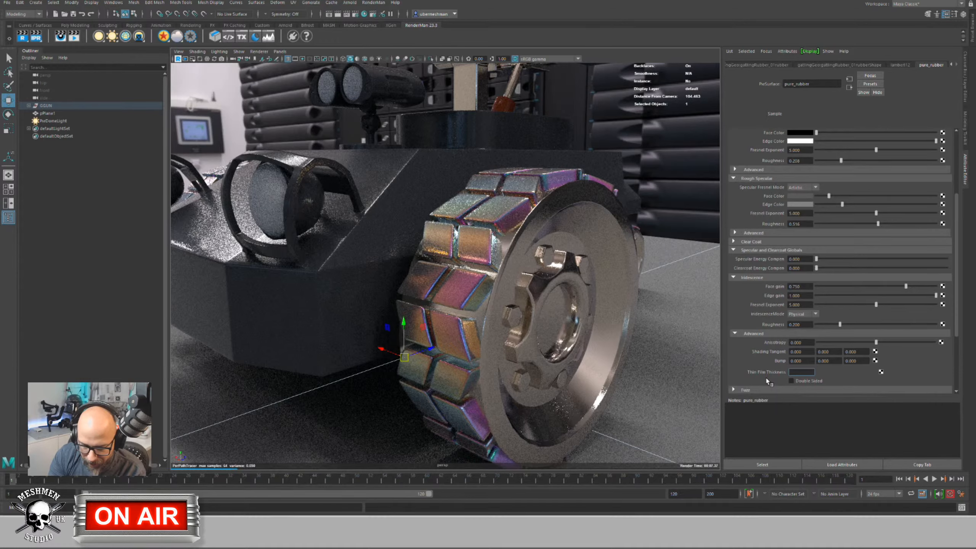
{"action": "type", "text": "300"}
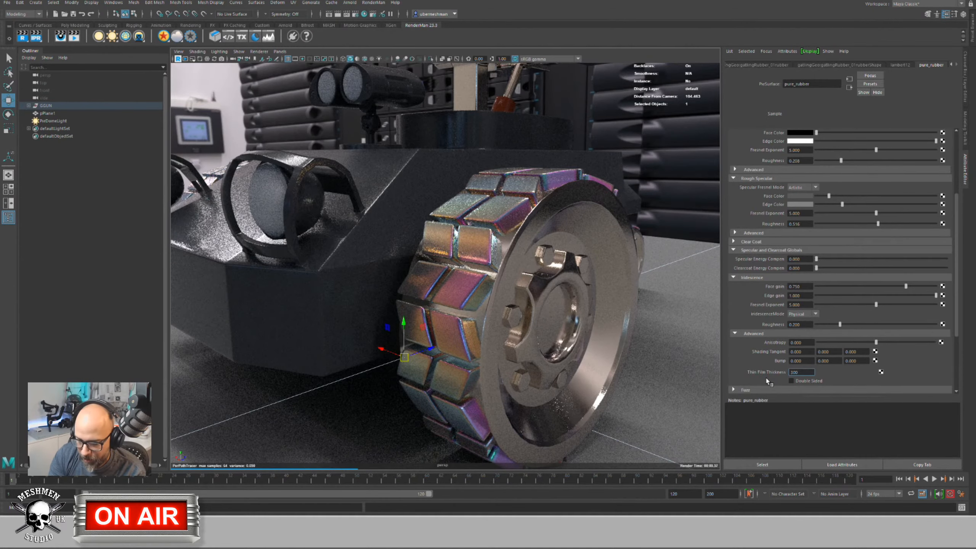
{"action": "type", "text": "0"}
{"action": "key", "text": "Return"}
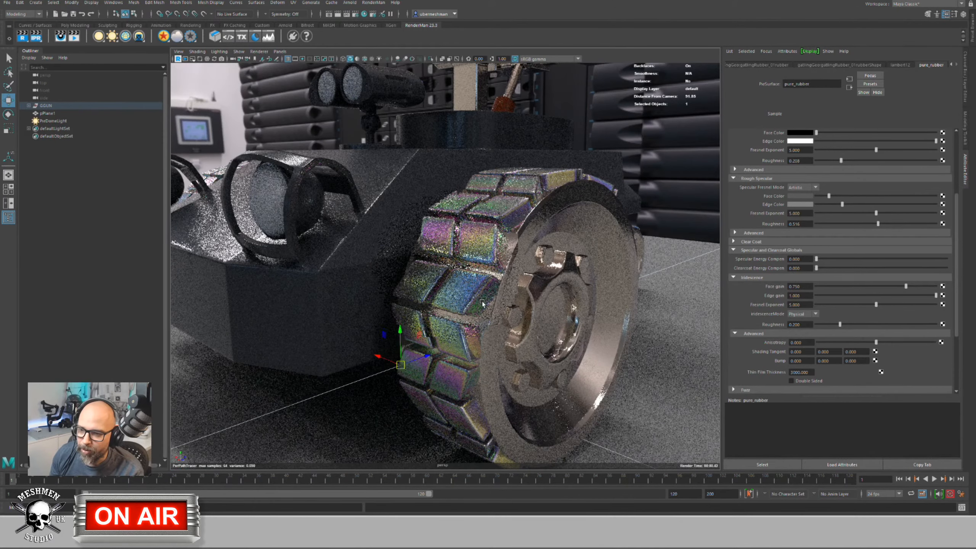
Step: Inspect the tread sheen from several angles and set thin film thickness to 800
{"action": "scroll", "coordinate": [470, 300], "scroll_direction": "up", "scroll_amount": 2}
{"action": "mouse_move", "coordinate": [470, 300]}
{"action": "left_mouse_down", "text": "alt"}
{"action": "mouse_move", "coordinate": [479, 298]}
{"action": "mouse_move", "coordinate": [476, 313]}
{"action": "mouse_move", "coordinate": [492, 302]}
{"action": "mouse_move", "coordinate": [472, 291]}
{"action": "left_mouse_up", "text": "alt"}
{"action": "left_click_drag", "start_coordinate": [482, 297], "coordinate": [634, 346], "text": "alt"}
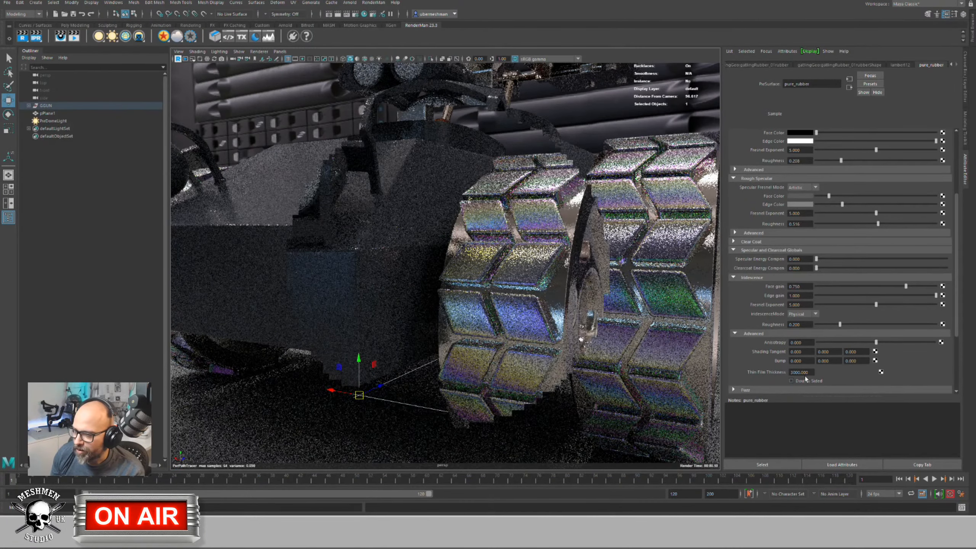
{"action": "left_click_drag", "start_coordinate": [809, 373], "coordinate": [773, 374]}
{"action": "type", "text": "100"}
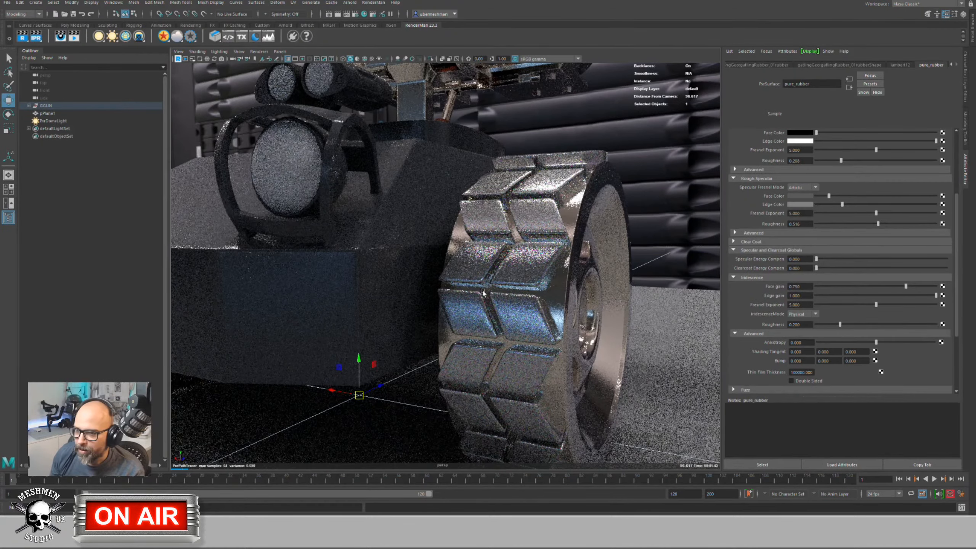
{"action": "left_click_drag", "start_coordinate": [483, 293], "coordinate": [387, 305], "text": "alt"}
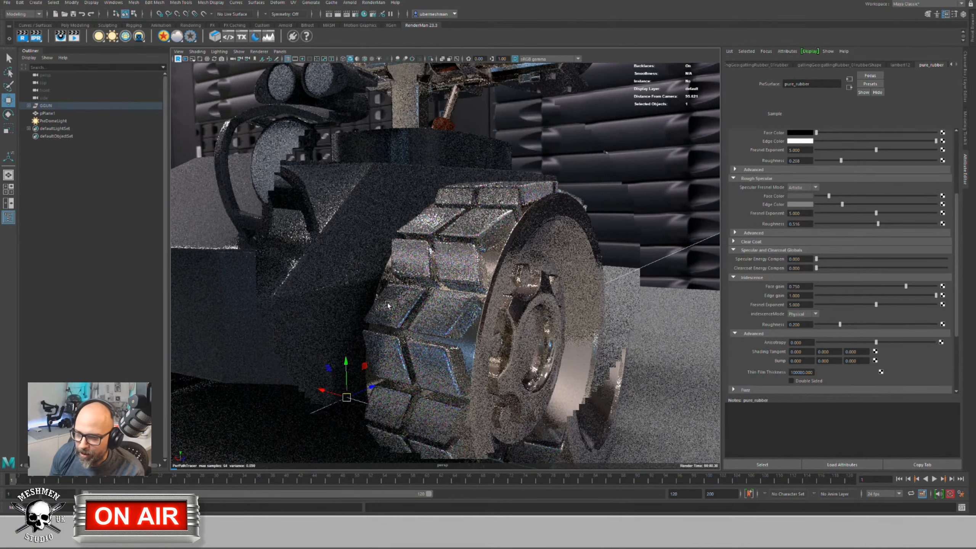
{"action": "right_click_drag", "start_coordinate": [466, 323], "coordinate": [481, 355], "text": "alt"}
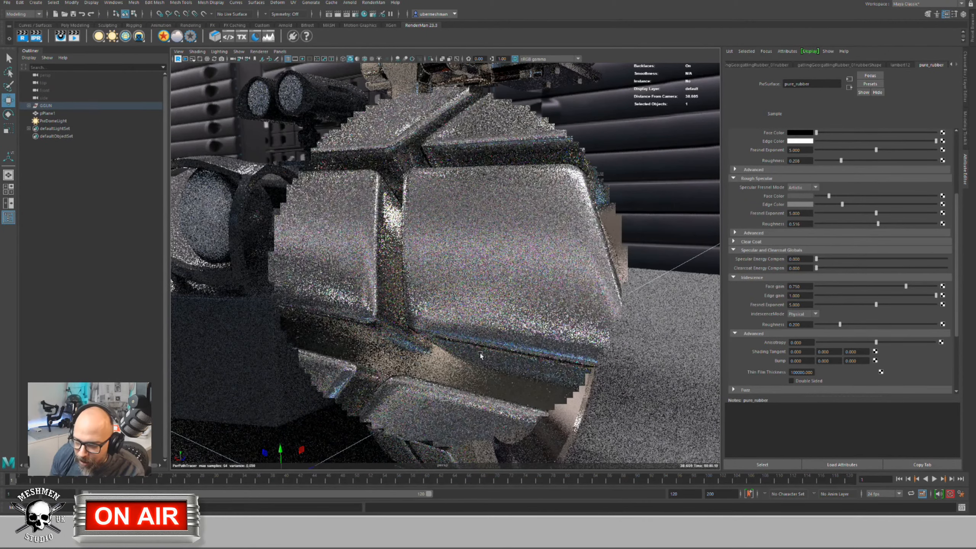
{"action": "left_click_drag", "start_coordinate": [481, 356], "coordinate": [531, 322], "text": "alt"}
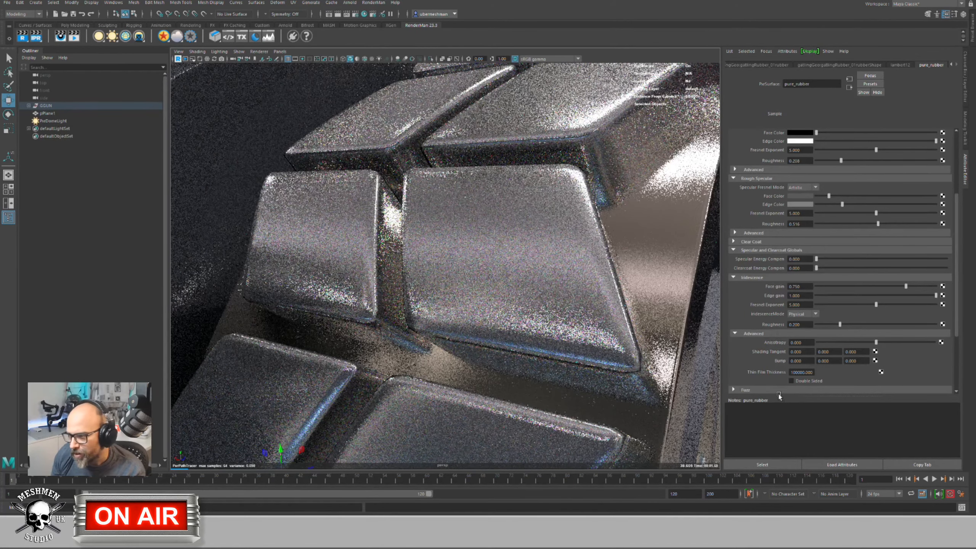
{"action": "double_click", "coordinate": [800, 373]}
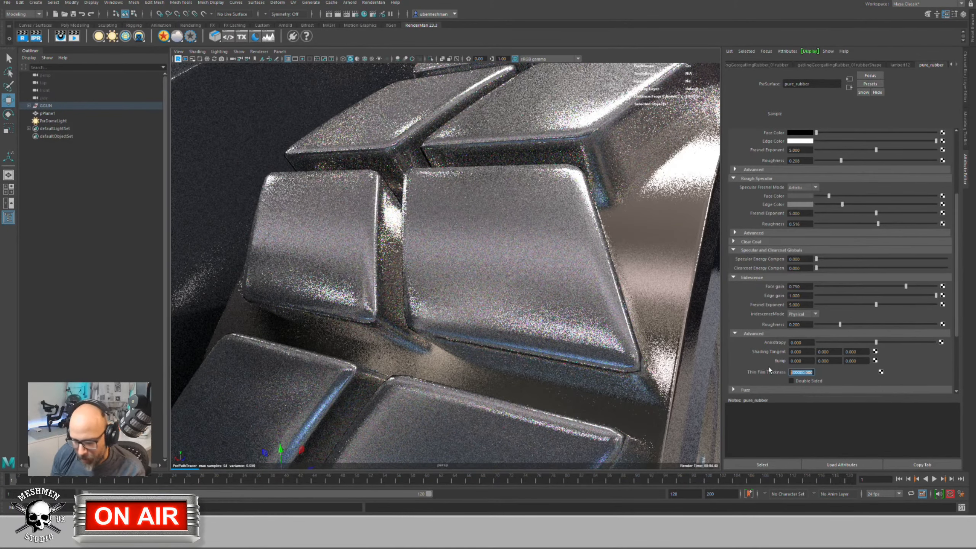
{"action": "type", "text": "800"}
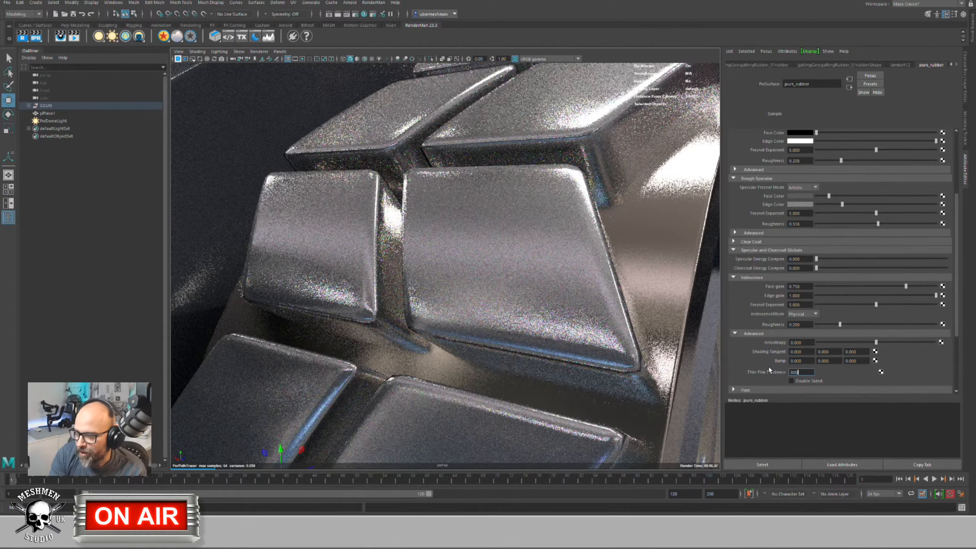
{"action": "key", "text": "Return"}
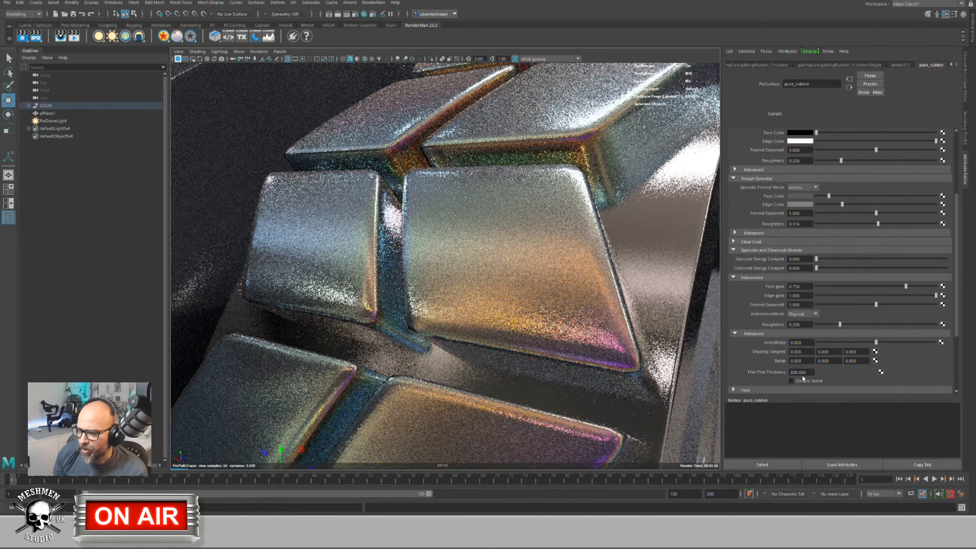
Step: Undo, then try further thin film thickness values, ending at 2000
{"action": "key", "text": "ctrl+z"}
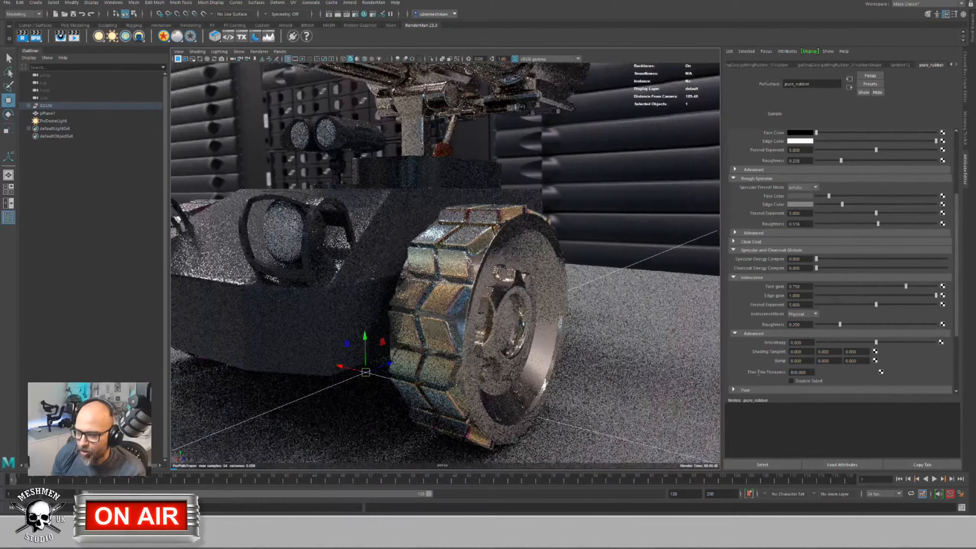
{"action": "scroll", "coordinate": [491, 338], "scroll_direction": "up", "scroll_amount": 2}
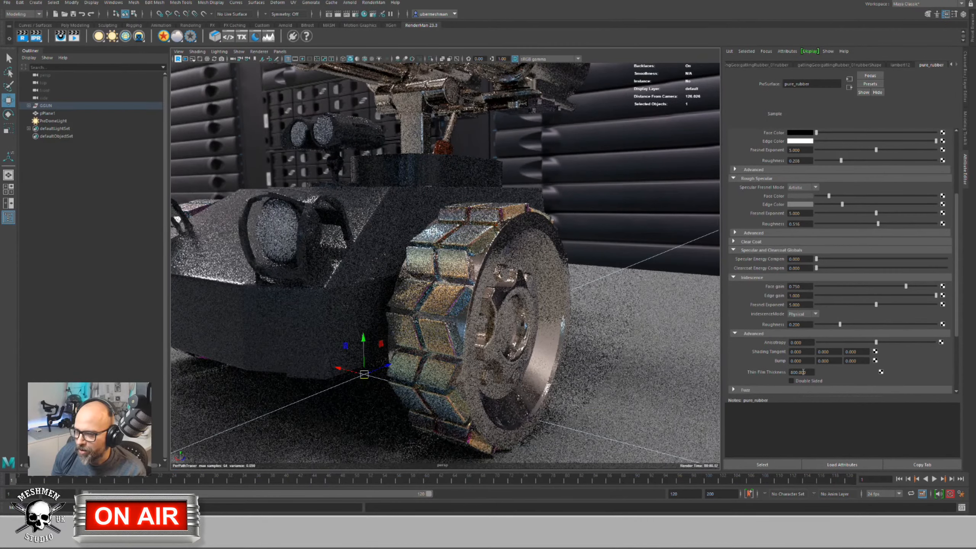
{"action": "left_click", "coordinate": [799, 373]}
{"action": "type", "text": "1"}
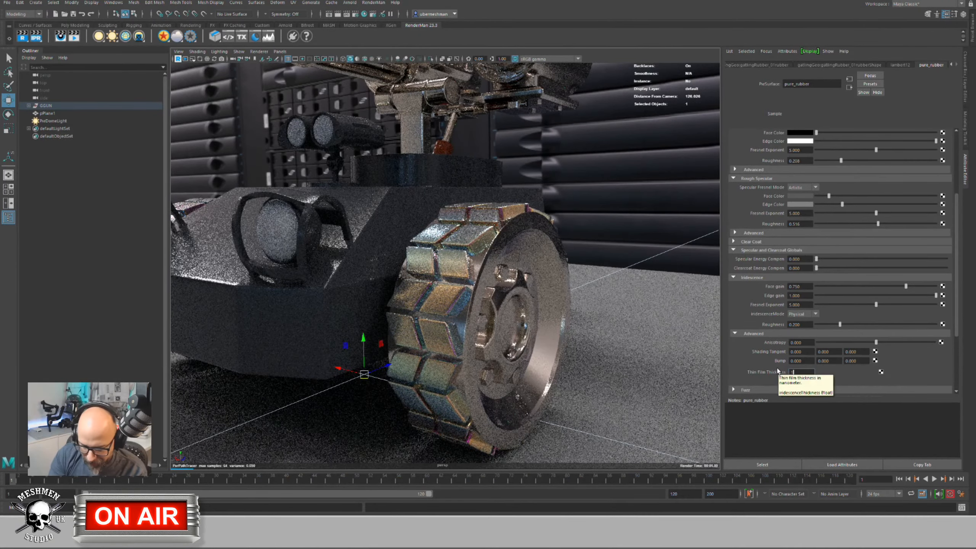
{"action": "type", "text": ".00"}
{"action": "key", "text": "Return"}
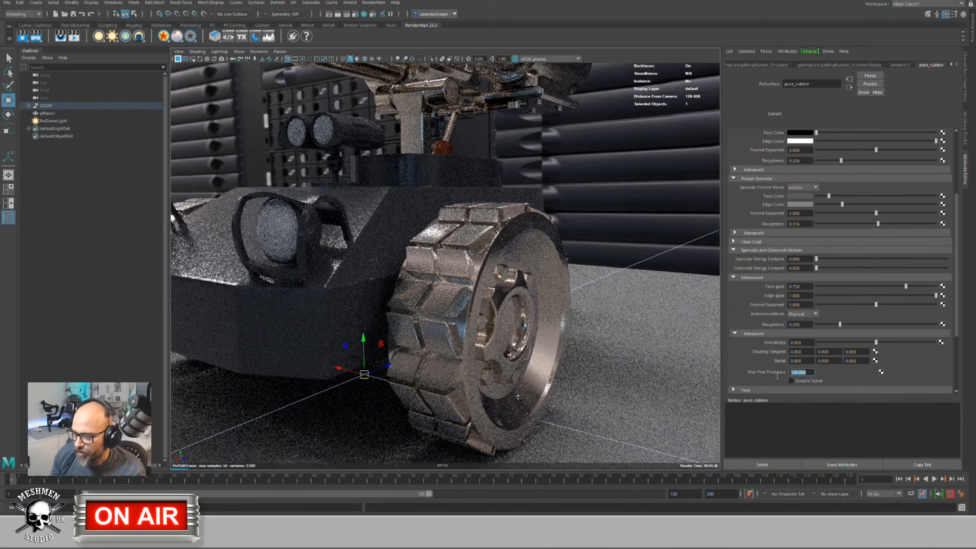
{"action": "left_click", "coordinate": [800, 373]}
{"action": "type", "text": "2000"}
{"action": "key", "text": "Return"}
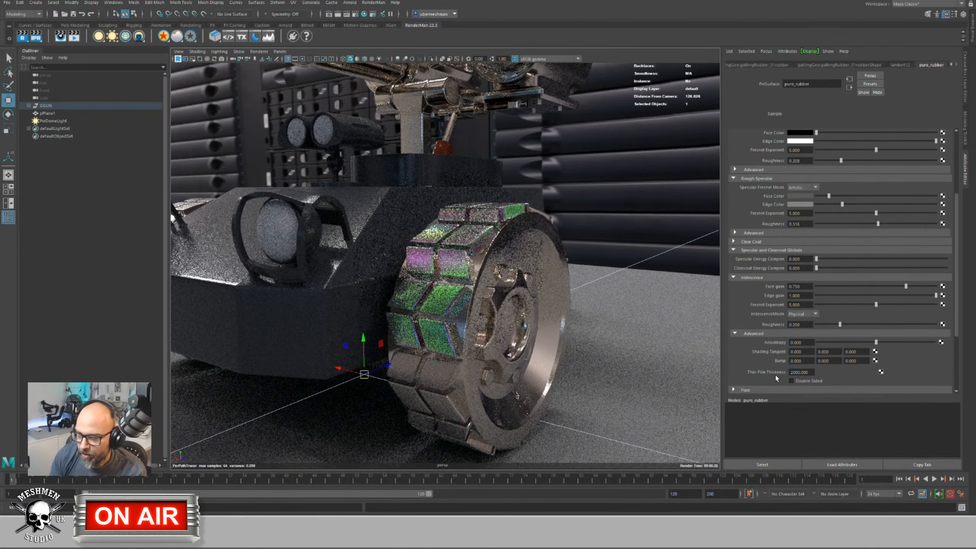
{"action": "scroll", "coordinate": [460, 340], "scroll_direction": "up", "scroll_amount": 5}
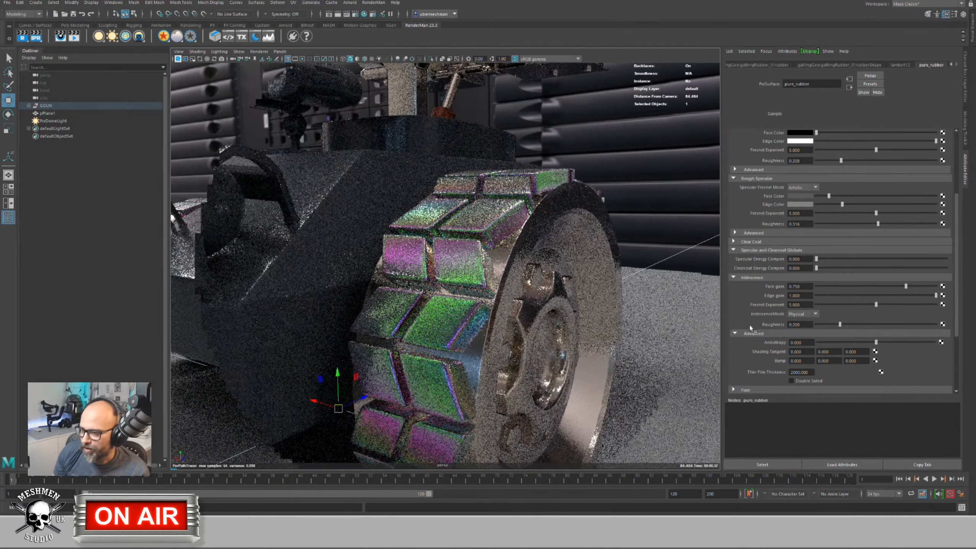
{"action": "scroll", "coordinate": [498, 300], "scroll_direction": "down", "scroll_amount": 2}
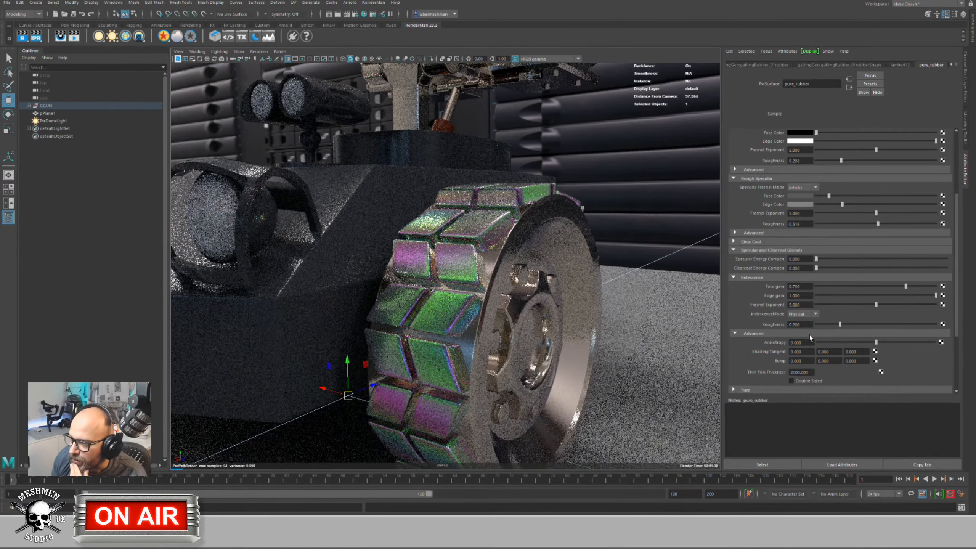
Step: Switch iridescence to Artistic mode with face and edge gains at 0, then fold the section away
{"action": "left_click", "coordinate": [804, 315]}
{"action": "left_click", "coordinate": [796, 322]}
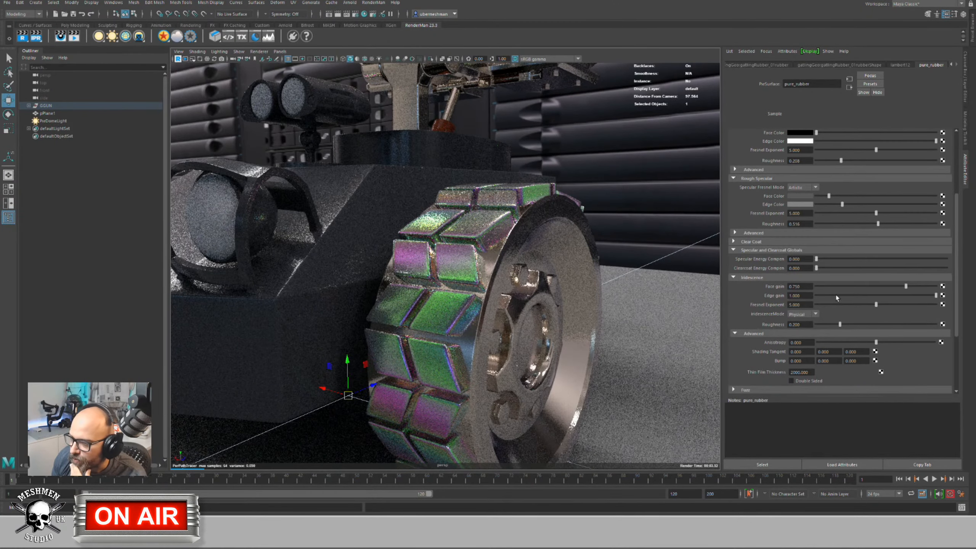
{"action": "left_click_drag", "start_coordinate": [905, 286], "coordinate": [773, 289]}
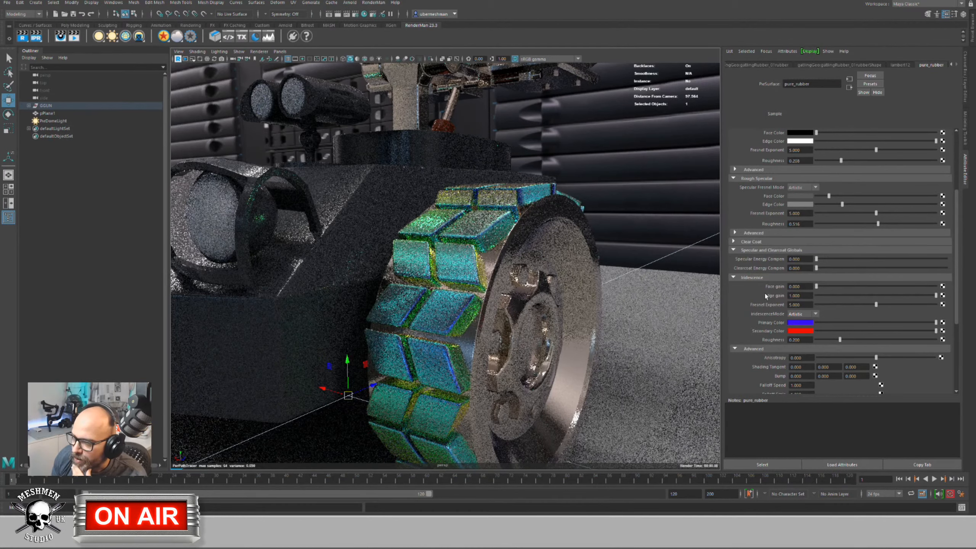
{"action": "left_click_drag", "start_coordinate": [935, 295], "coordinate": [801, 297]}
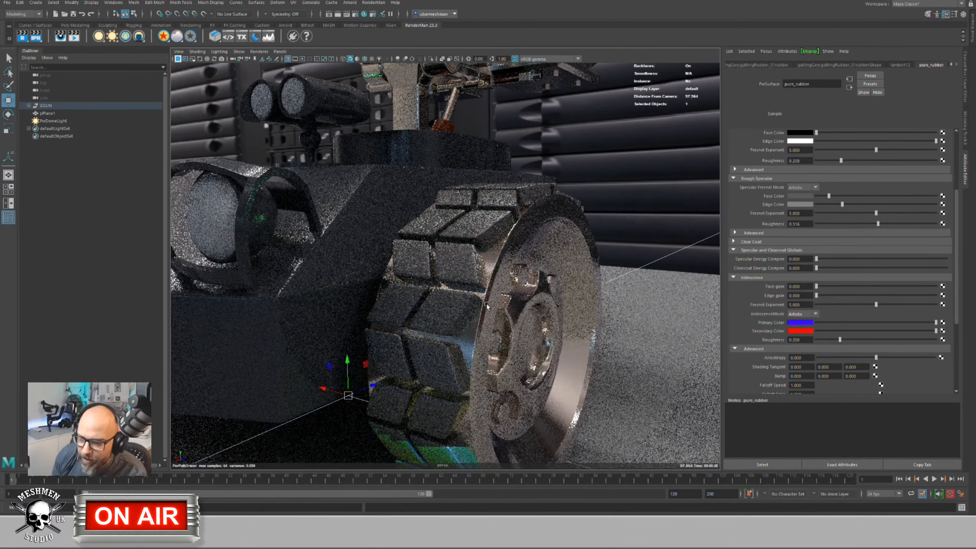
{"action": "middle_click_drag", "start_coordinate": [468, 348], "coordinate": [469, 338], "text": "alt"}
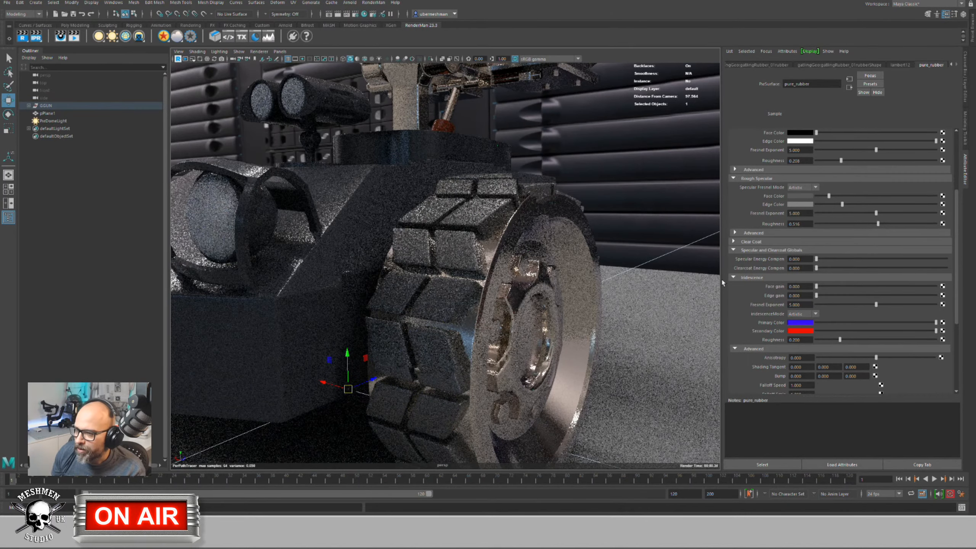
{"action": "left_click", "coordinate": [734, 276]}
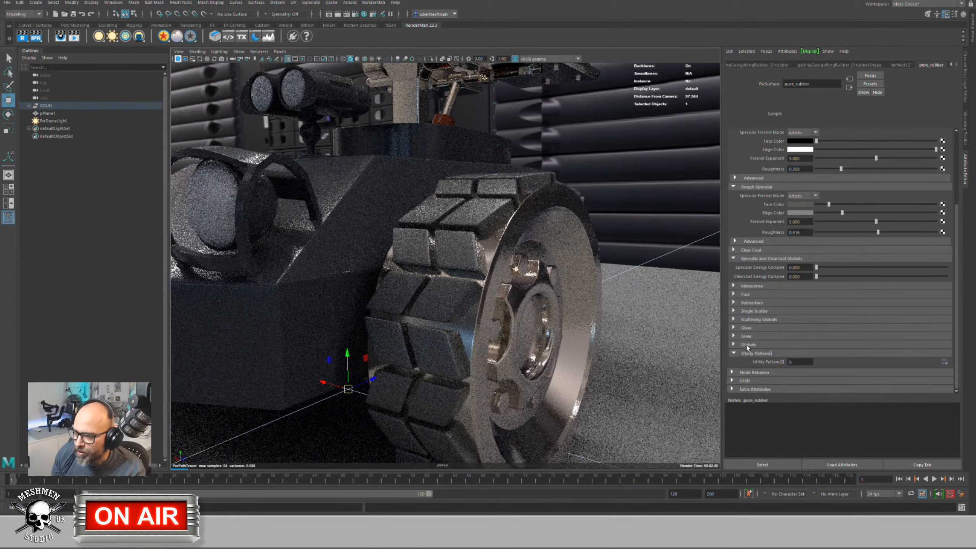
Step: Expand Fuzz and raise pure_rubber's Fuzz Gain to 1.000
{"action": "left_click", "coordinate": [734, 294]}
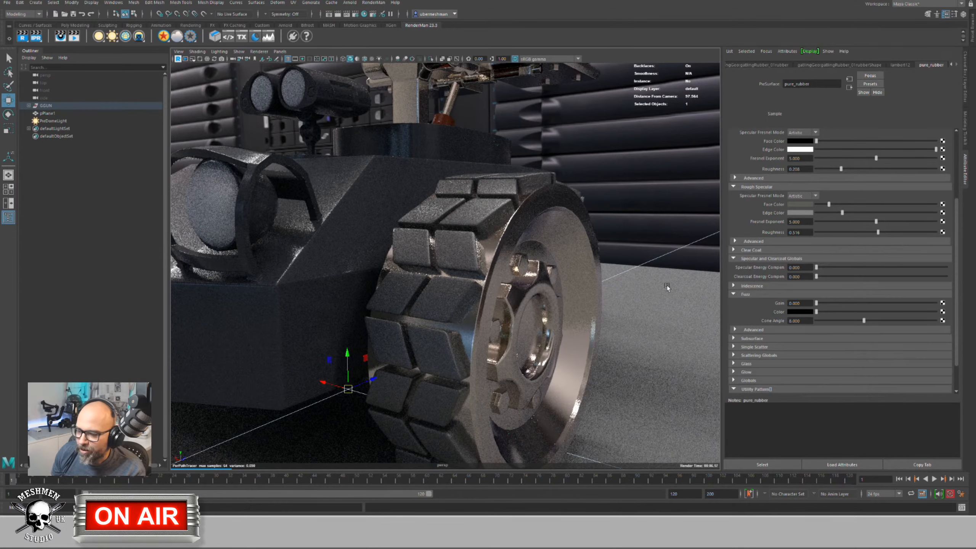
{"action": "scroll", "coordinate": [436, 296], "scroll_direction": "up", "scroll_amount": 2}
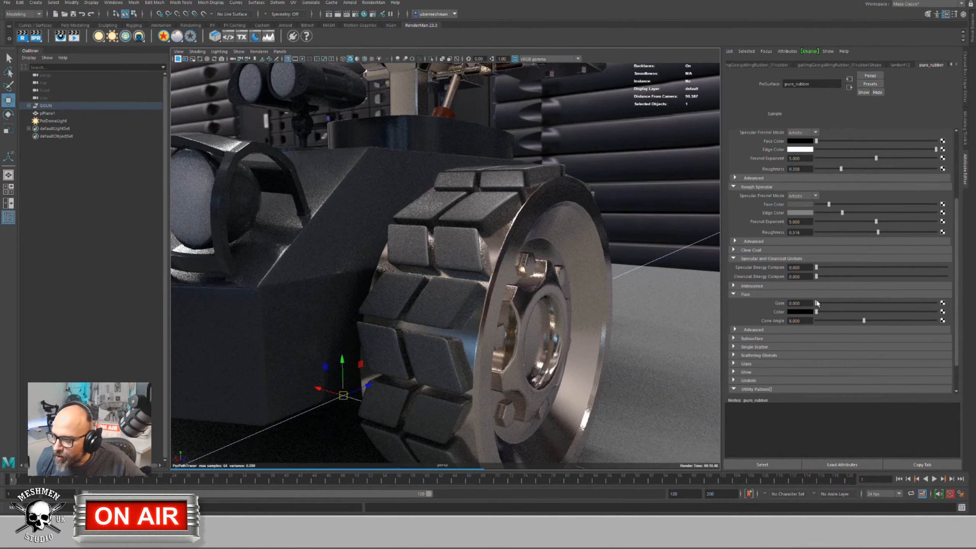
{"action": "left_click_drag", "start_coordinate": [817, 303], "coordinate": [841, 303]}
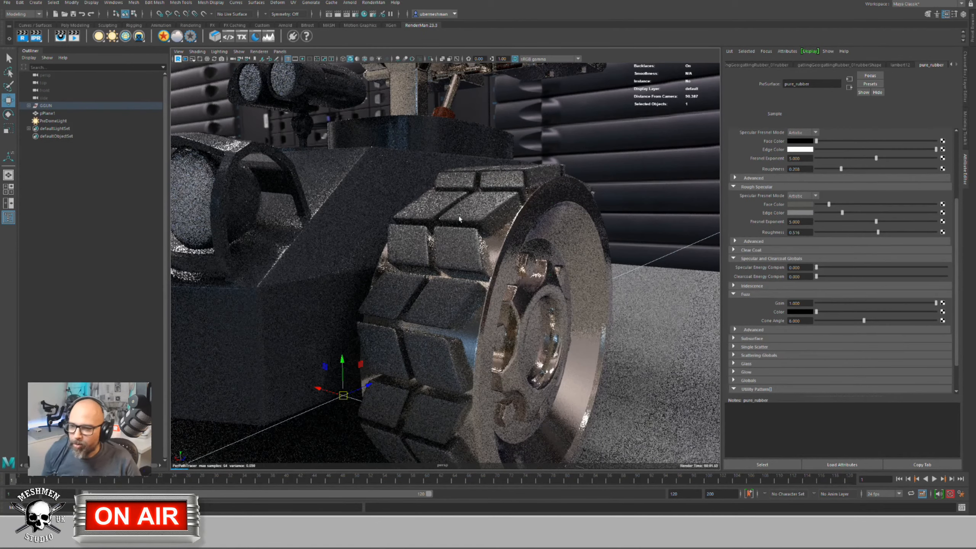
{"action": "scroll", "coordinate": [392, 210], "scroll_direction": "up", "scroll_amount": 10}
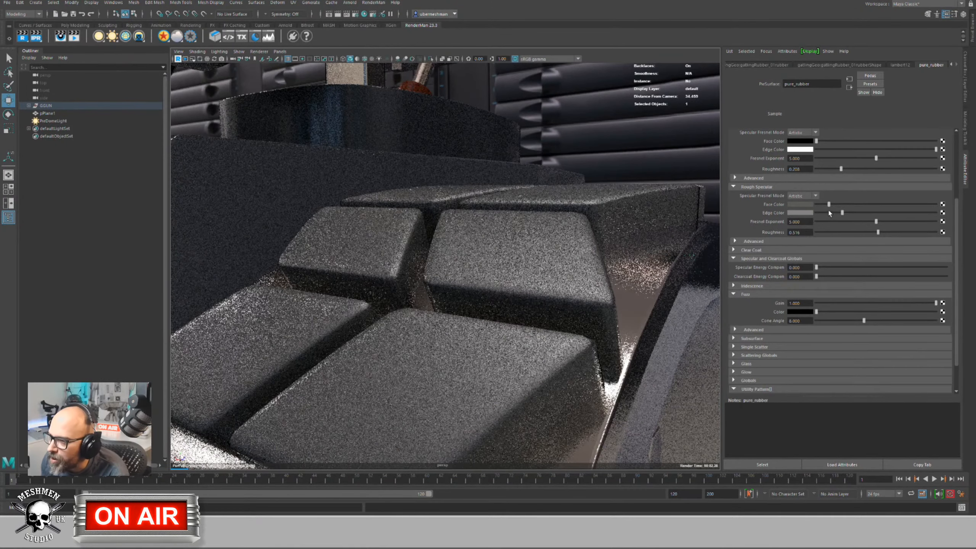
Step: Turn the rough specular colours and the primary specular edge colour black
{"action": "left_click_drag", "start_coordinate": [828, 204], "coordinate": [809, 215]}
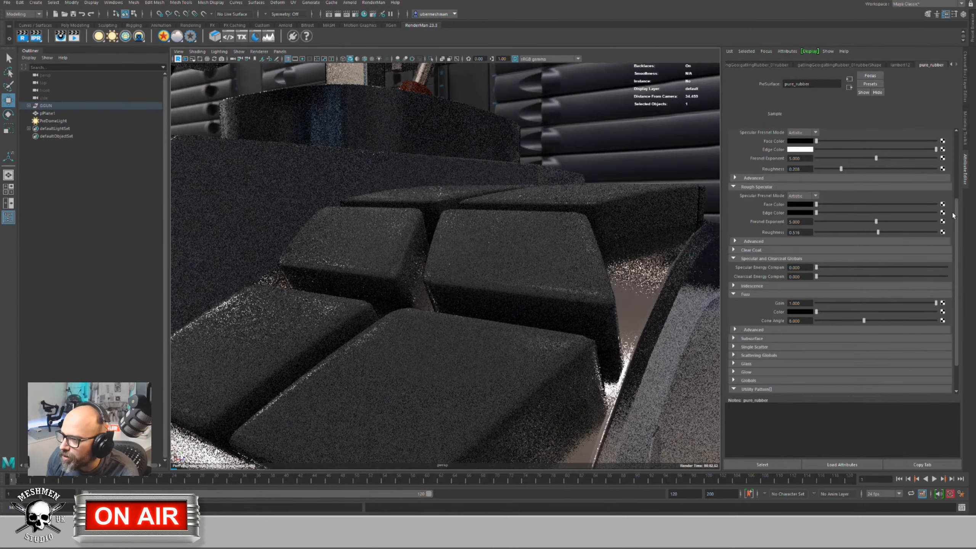
{"action": "scroll", "coordinate": [958, 194], "scroll_direction": "up", "scroll_amount": 3}
{"action": "scroll", "coordinate": [958, 194], "scroll_direction": "up", "scroll_amount": 2}
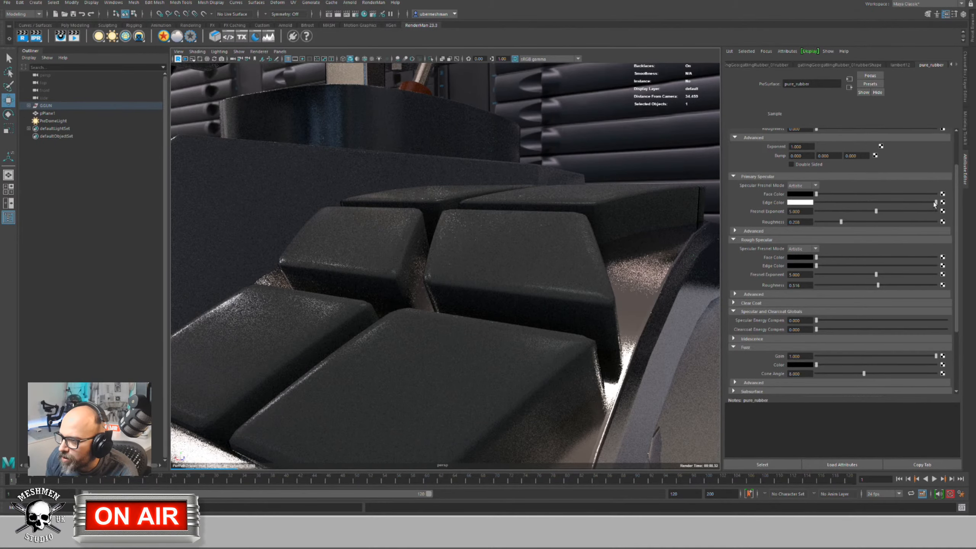
{"action": "left_click_drag", "start_coordinate": [935, 204], "coordinate": [812, 203]}
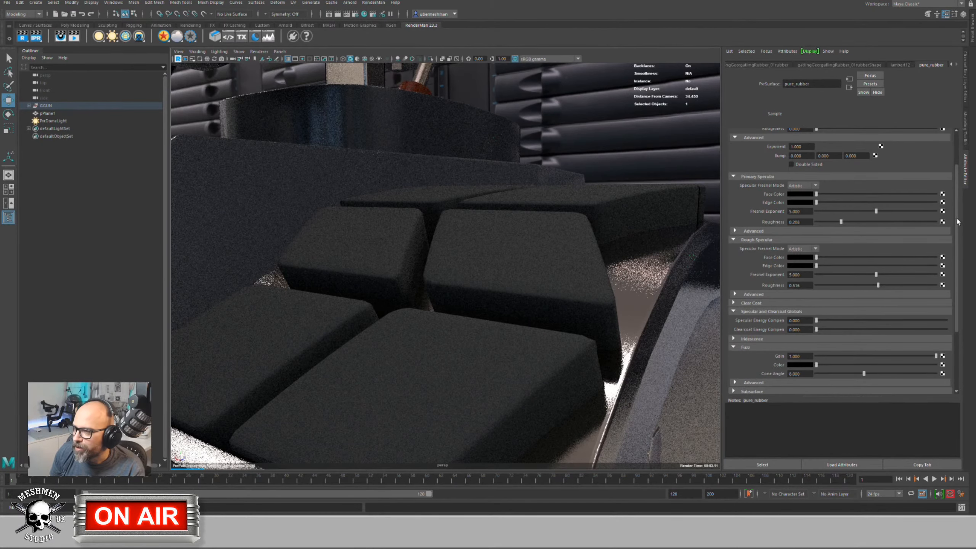
{"action": "scroll", "coordinate": [958, 222], "scroll_direction": "up", "scroll_amount": 5}
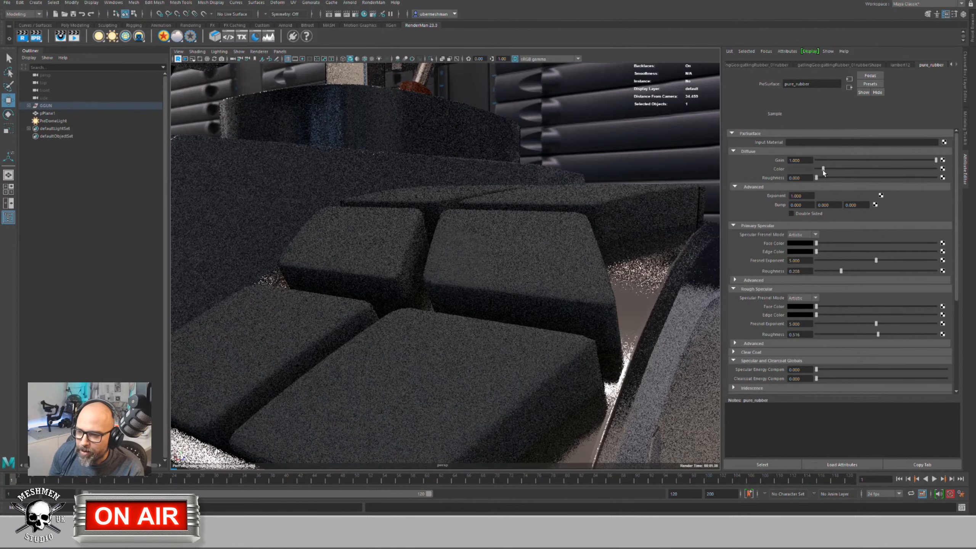
{"action": "left_click_drag", "start_coordinate": [957, 242], "coordinate": [961, 338]}
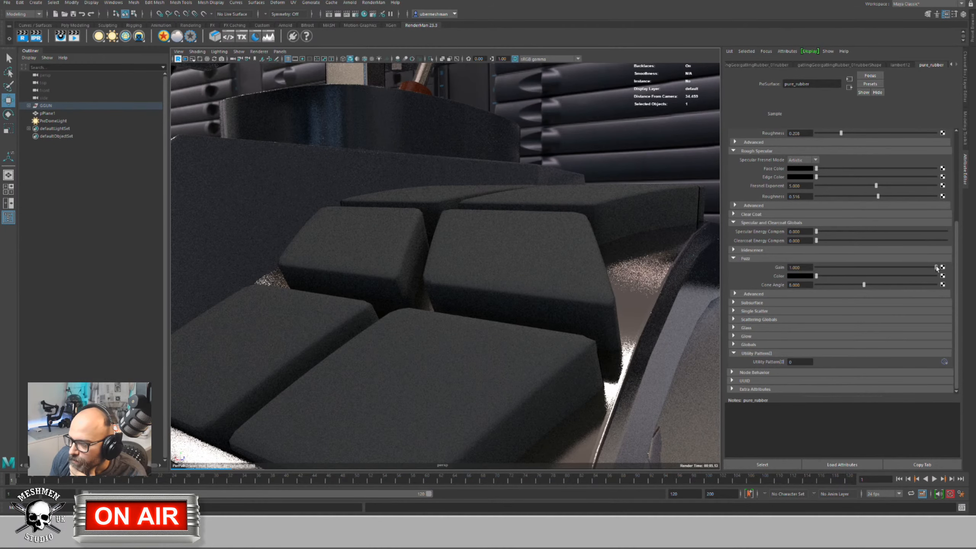
Step: Set the fuzz to full strength with white colour and a cone angle of about 15
{"action": "left_click_drag", "start_coordinate": [936, 267], "coordinate": [915, 267]}
{"action": "left_click_drag", "start_coordinate": [843, 267], "coordinate": [891, 267]}
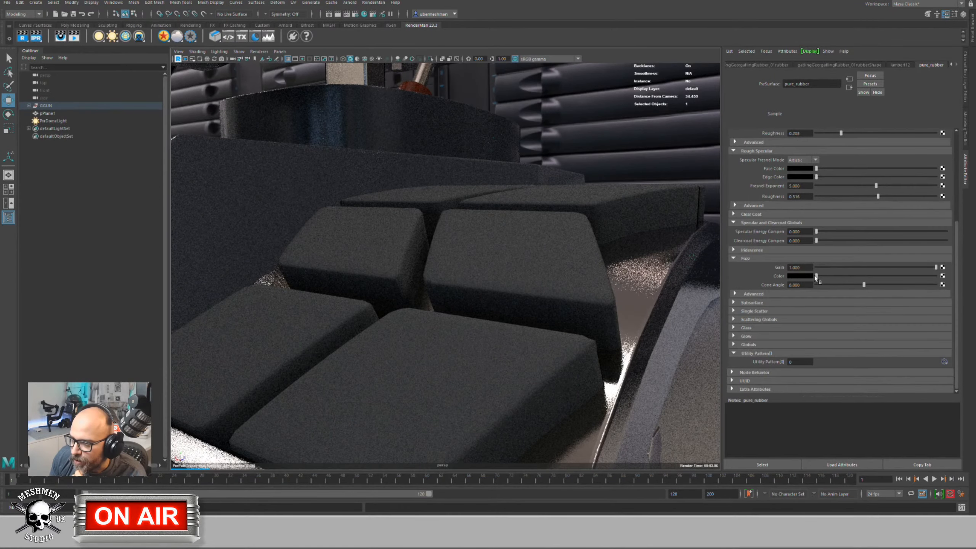
{"action": "left_click_drag", "start_coordinate": [815, 276], "coordinate": [936, 276]}
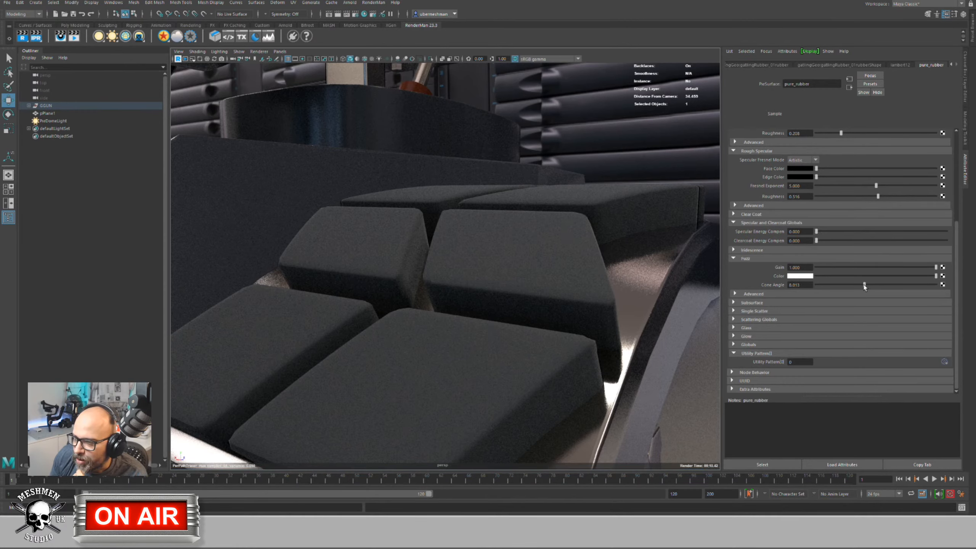
{"action": "left_click_drag", "start_coordinate": [841, 285], "coordinate": [968, 289]}
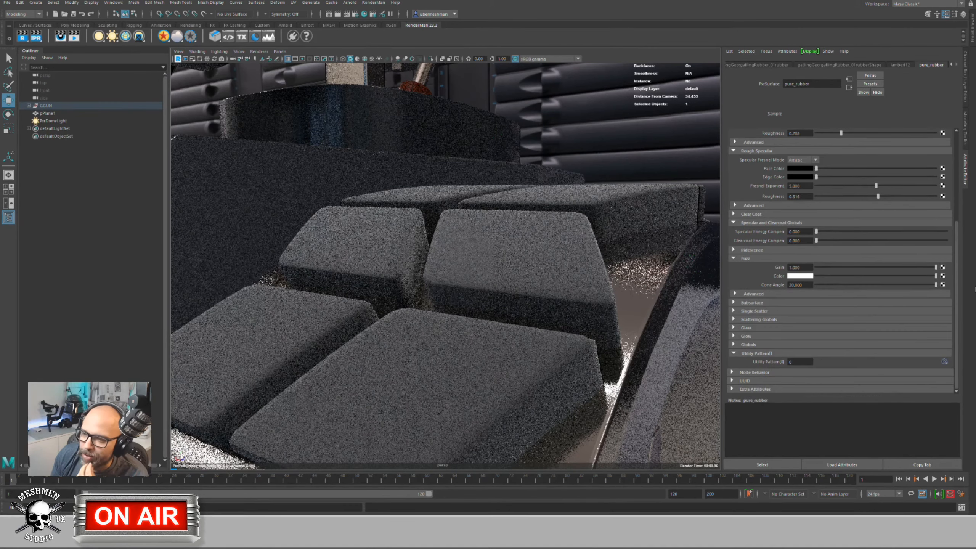
{"action": "left_click_drag", "start_coordinate": [936, 285], "coordinate": [929, 287]}
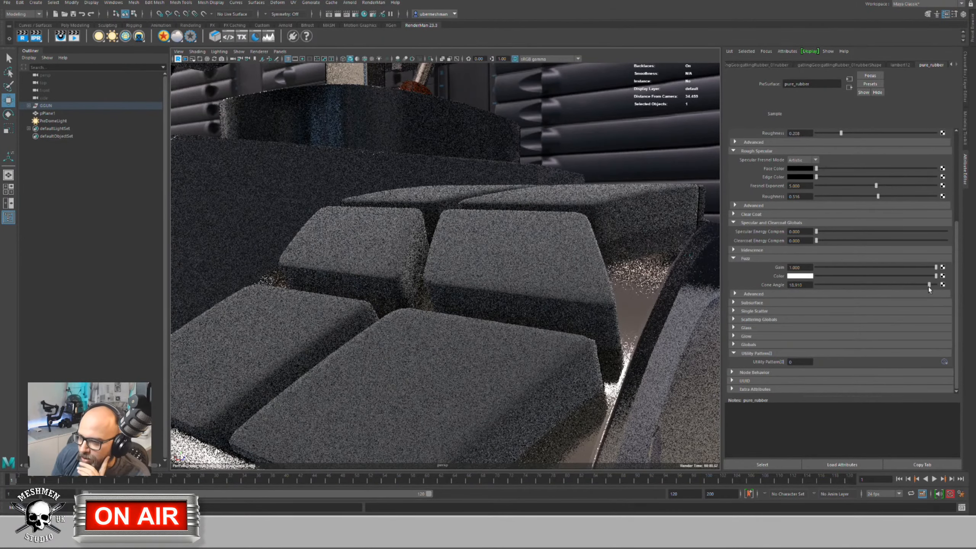
{"action": "mouse_move", "coordinate": [795, 285]}
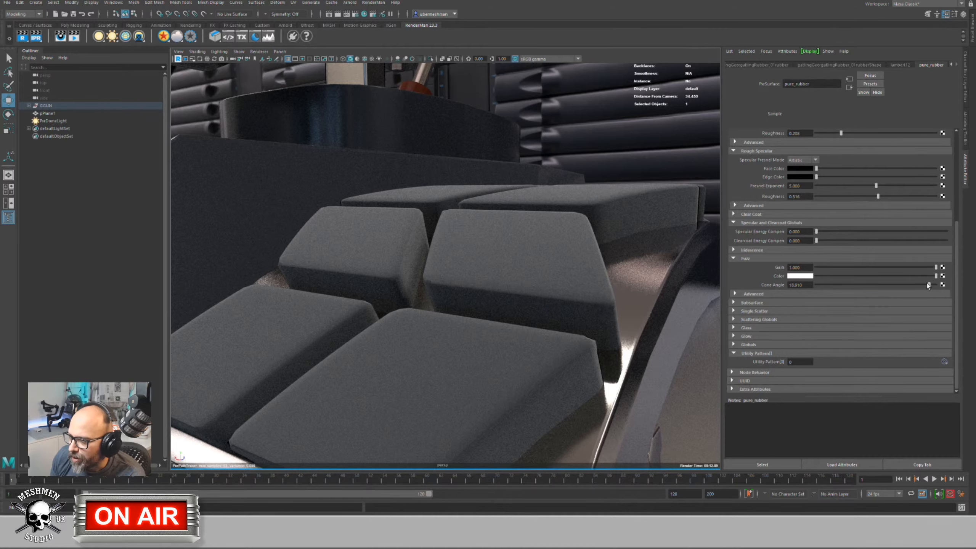
{"action": "left_click_drag", "start_coordinate": [928, 283], "coordinate": [908, 286]}
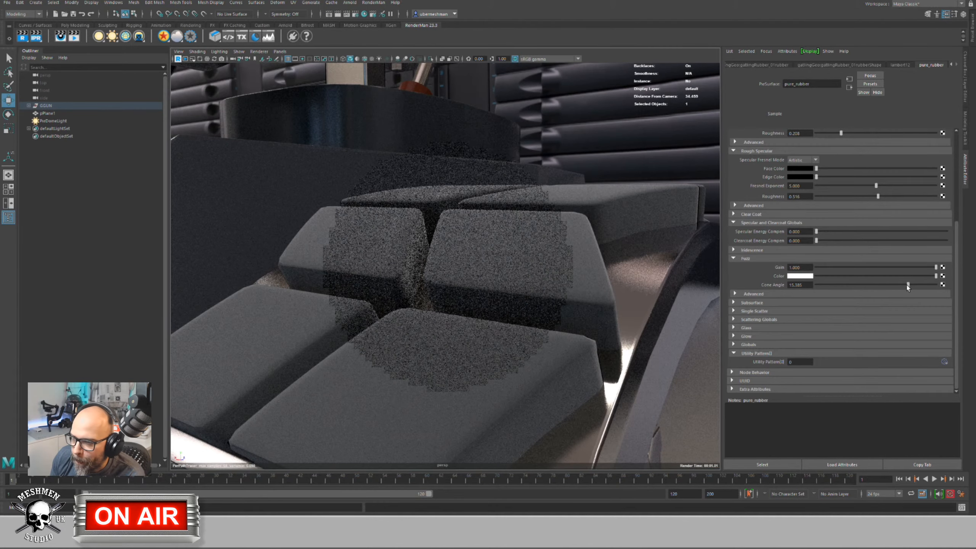
Step: Set the pure_rubber fuzz colour to a saturated magenta
{"action": "left_click", "coordinate": [797, 276]}
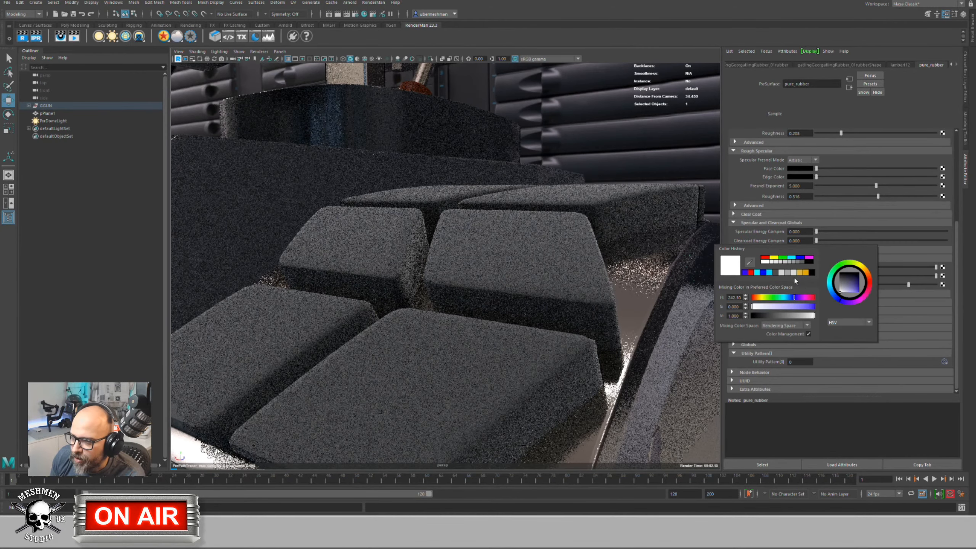
{"action": "left_click", "coordinate": [807, 297]}
{"action": "left_click_drag", "start_coordinate": [800, 306], "coordinate": [817, 310]}
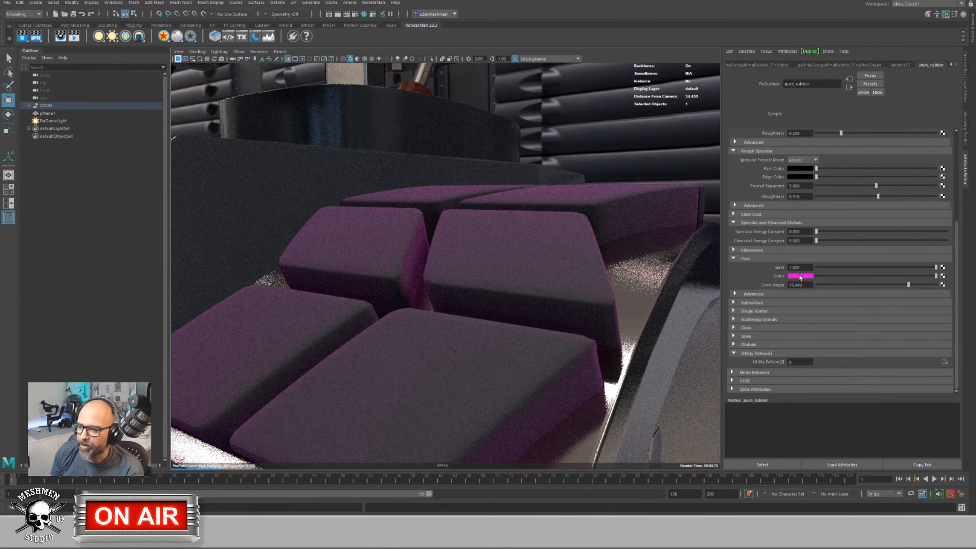
Step: Try several Fuzz Gain values and compare the tread blocks, ending at 0
{"action": "left_click_drag", "start_coordinate": [931, 268], "coordinate": [971, 279]}
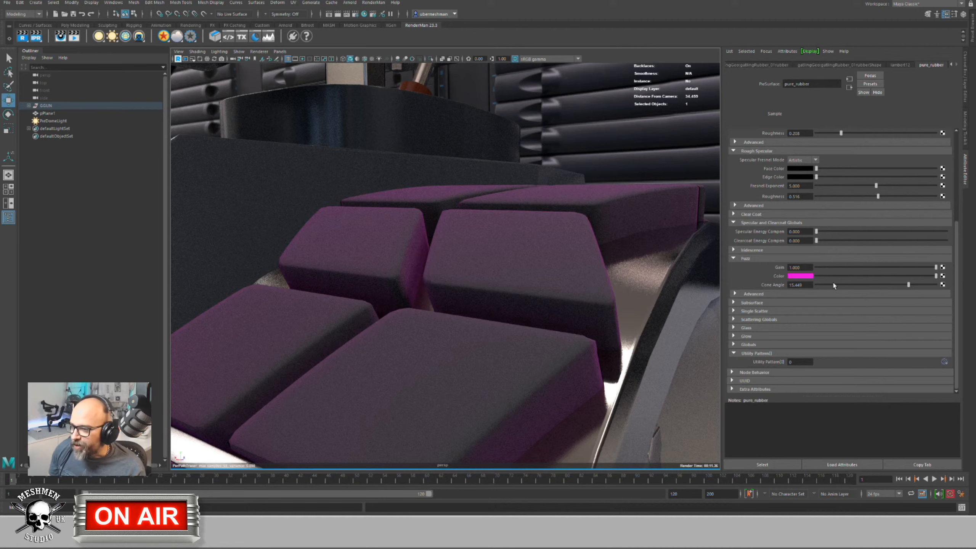
{"action": "left_click_drag", "start_coordinate": [935, 268], "coordinate": [953, 270]}
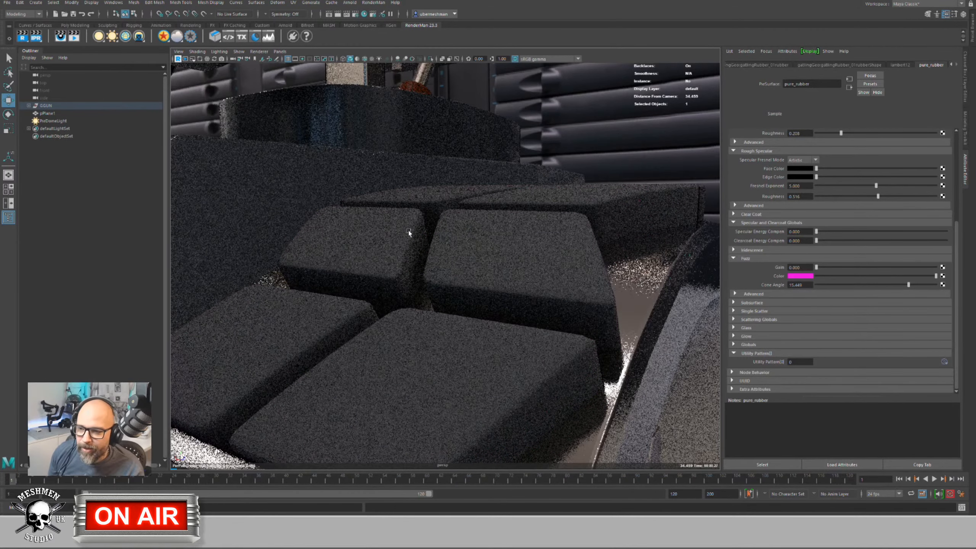
{"action": "left_click_drag", "start_coordinate": [409, 231], "coordinate": [407, 231], "text": "alt"}
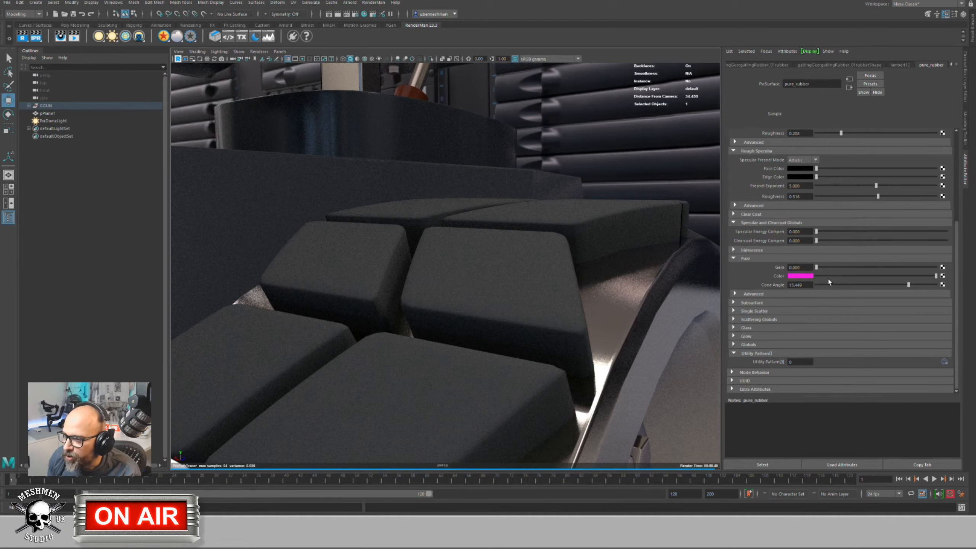
Step: Reset the fuzz colour to white and set the Subsurface Model to Exponential Path Traced
{"action": "left_click", "coordinate": [795, 278]}
{"action": "left_click", "coordinate": [790, 310]}
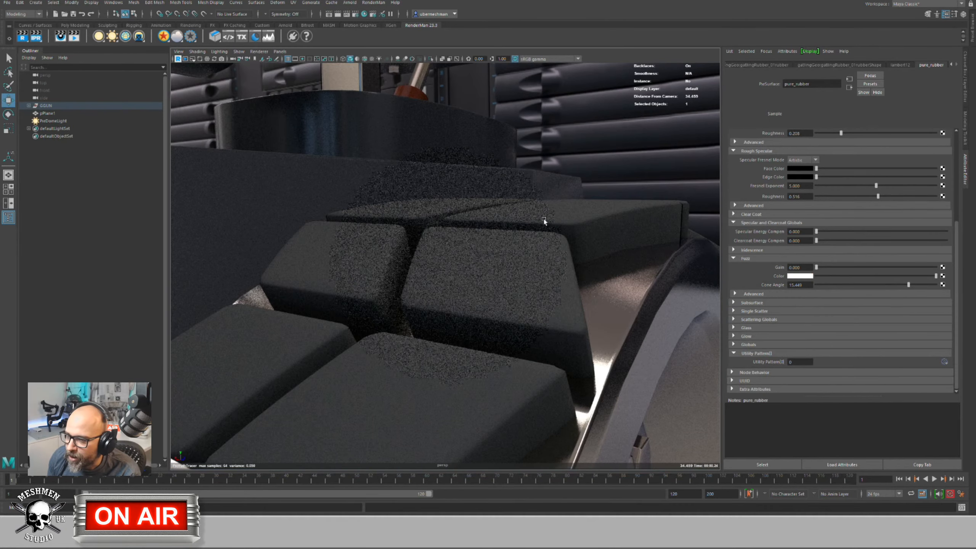
{"action": "left_click", "coordinate": [763, 302]}
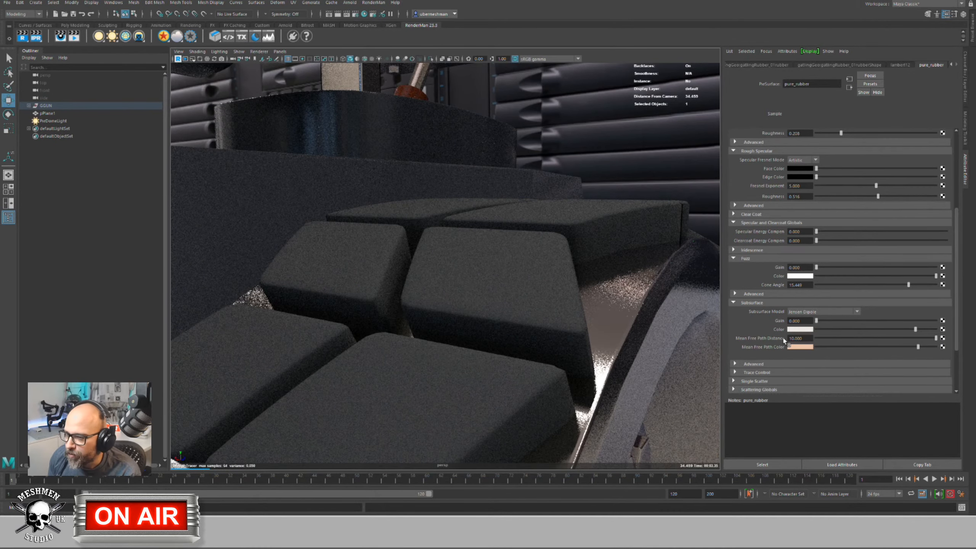
{"action": "left_click", "coordinate": [814, 312]}
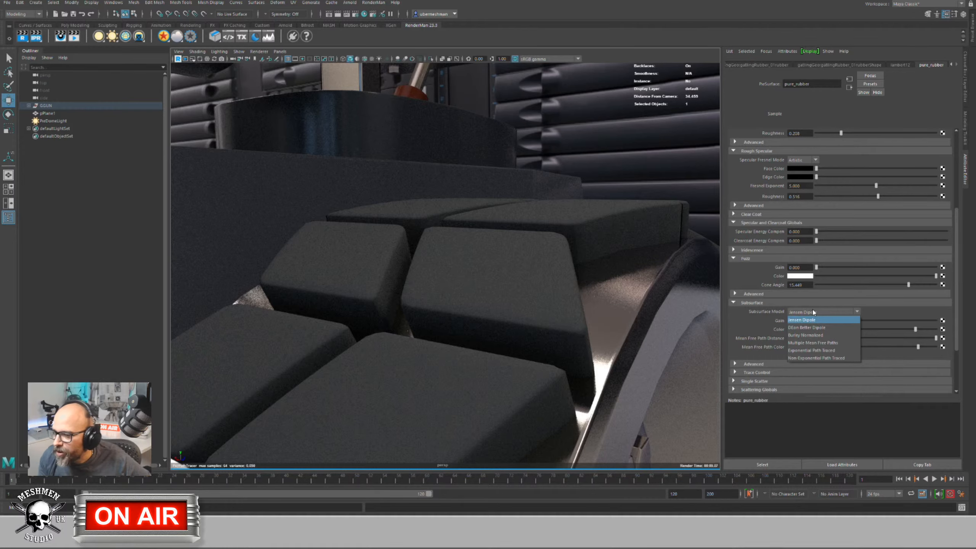
{"action": "left_click", "coordinate": [814, 351]}
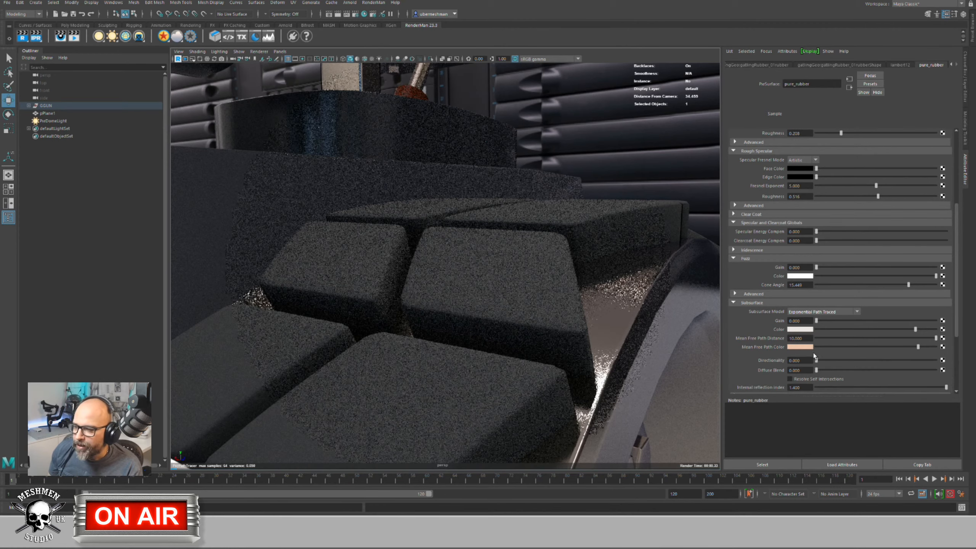
{"action": "left_click", "coordinate": [819, 312]}
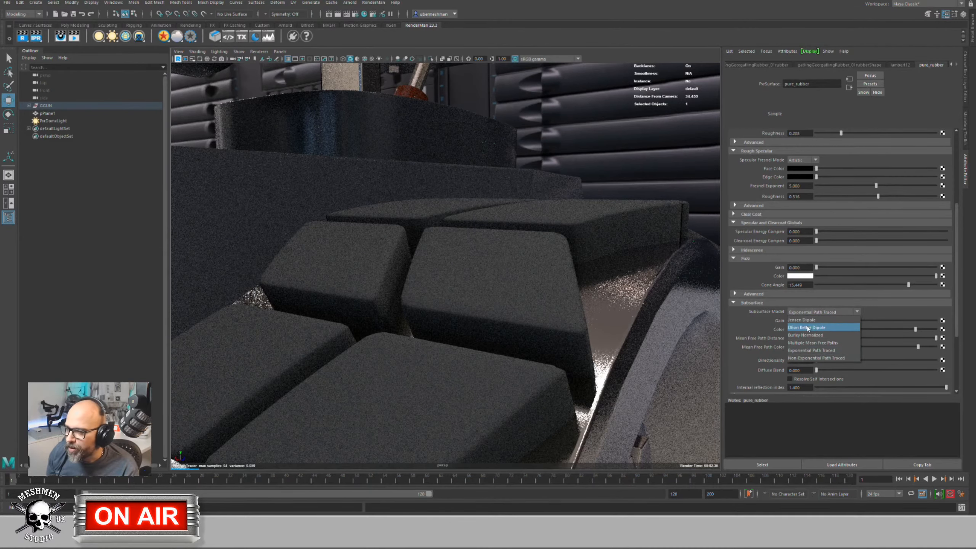
{"action": "left_click", "coordinate": [801, 351]}
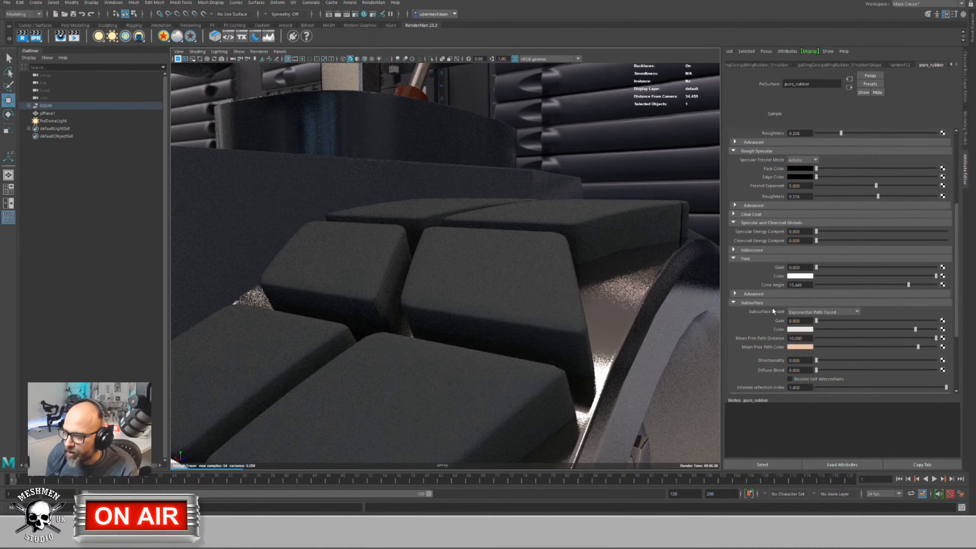
Step: Set Subsurface Gain to 1.0 and make the subsurface colour orange
{"action": "left_click_drag", "start_coordinate": [816, 321], "coordinate": [936, 320]}
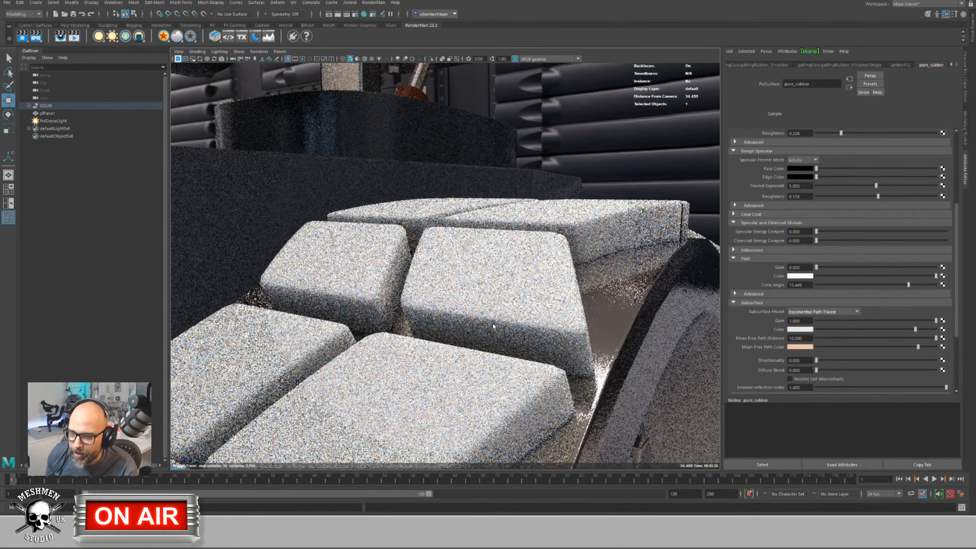
{"action": "left_click", "coordinate": [807, 329]}
{"action": "left_click_drag", "start_coordinate": [773, 362], "coordinate": [820, 360]}
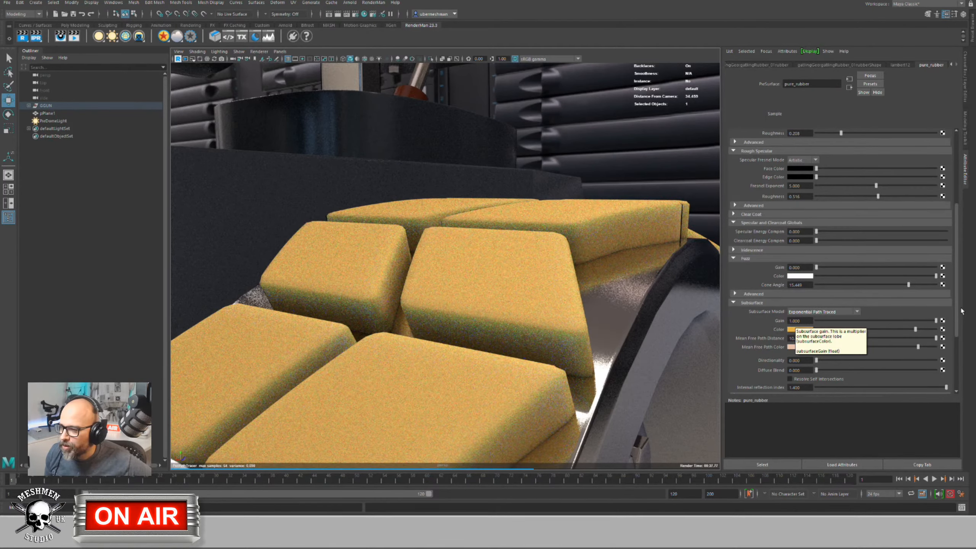
{"action": "left_click_drag", "start_coordinate": [959, 307], "coordinate": [972, 222]}
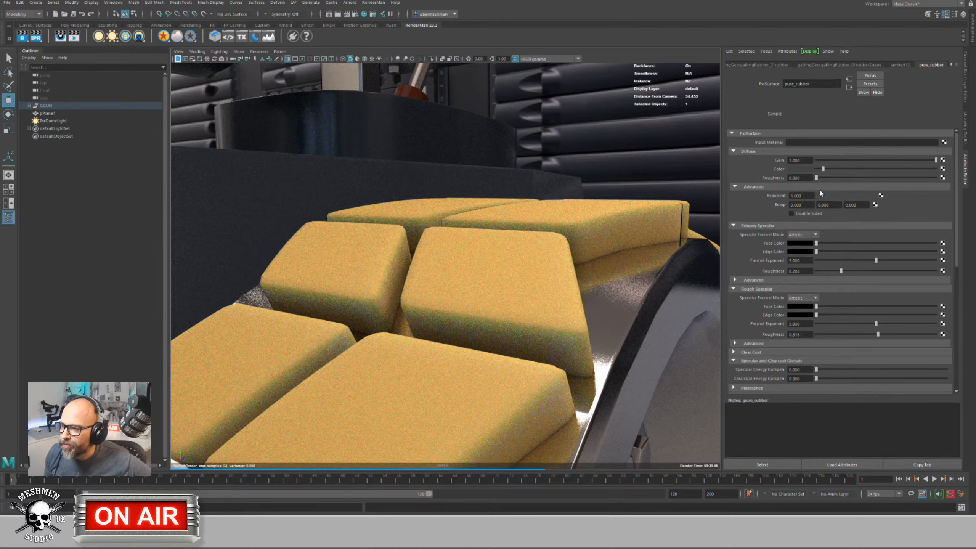
Step: Drop pure_rubber Diffuse Gain to zero and refresh the render preview
{"action": "left_click_drag", "start_coordinate": [936, 160], "coordinate": [711, 164]}
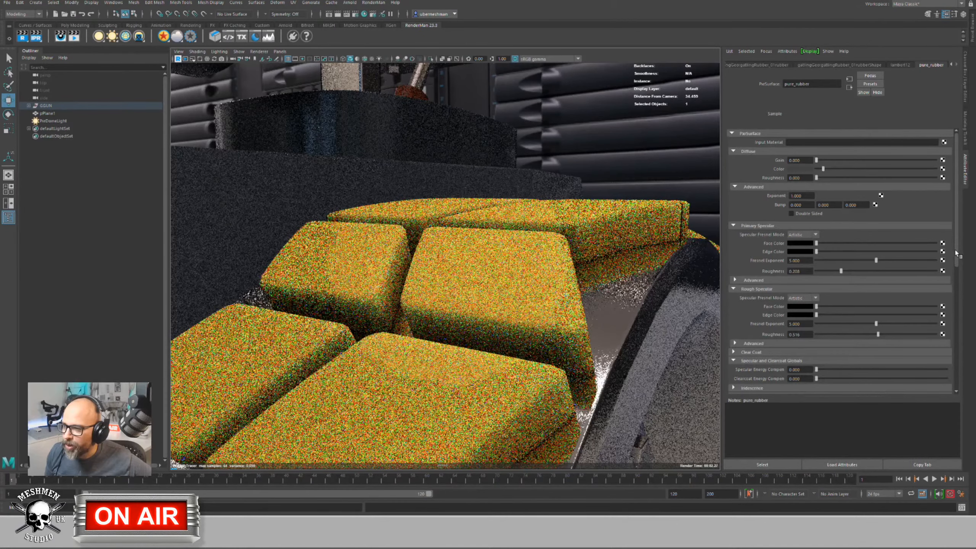
{"action": "left_click_drag", "start_coordinate": [954, 252], "coordinate": [959, 324]}
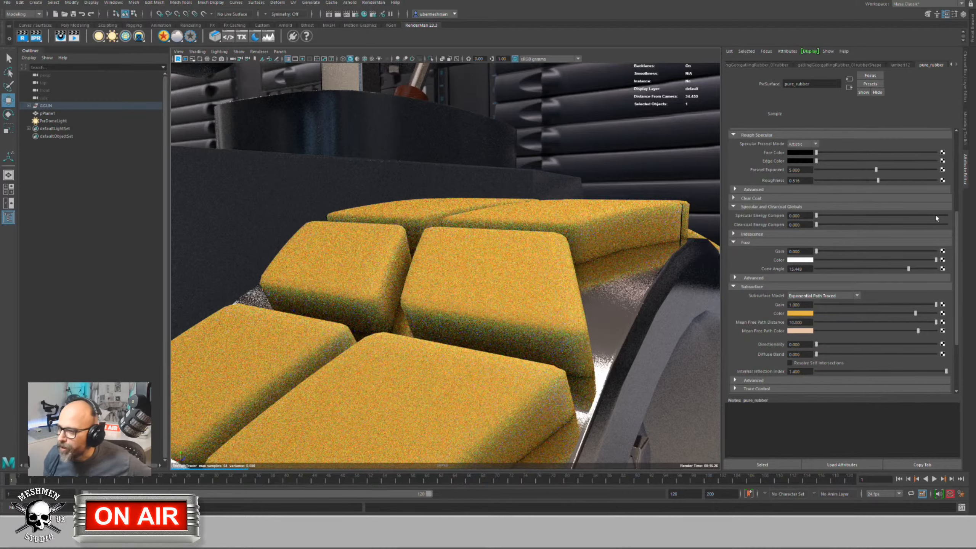
{"action": "left_click_drag", "start_coordinate": [955, 244], "coordinate": [958, 161]}
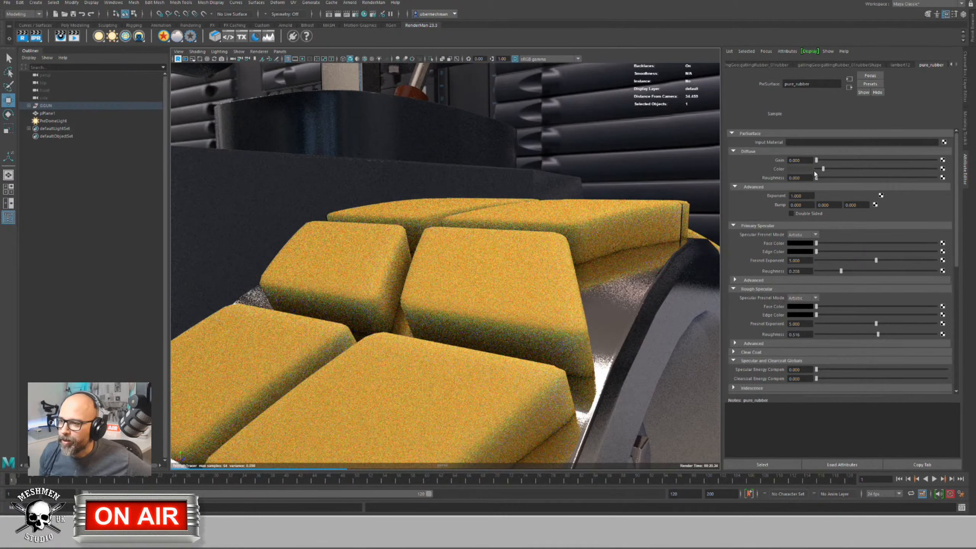
{"action": "left_click", "coordinate": [815, 160]}
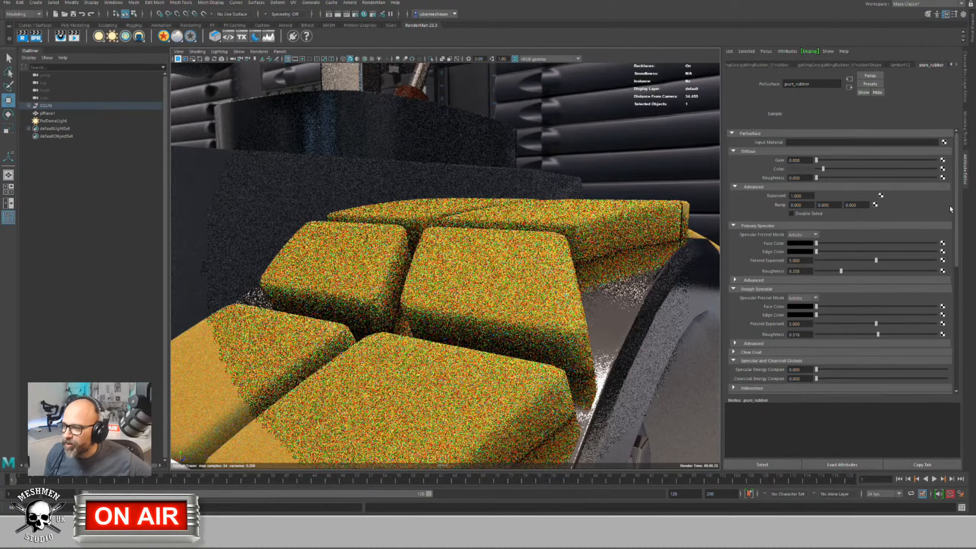
Step: Raise Diffuse Gain slightly, then enter 0.5 as its exact value
{"action": "left_click_drag", "start_coordinate": [956, 208], "coordinate": [957, 296]}
{"action": "scroll", "coordinate": [884, 231], "scroll_direction": "up", "scroll_amount": 5}
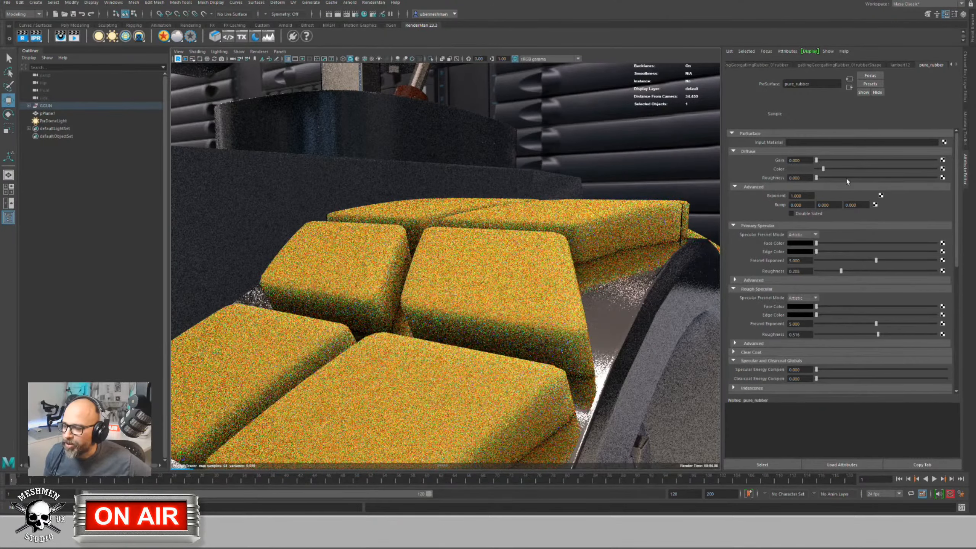
{"action": "left_click_drag", "start_coordinate": [958, 222], "coordinate": [957, 222]}
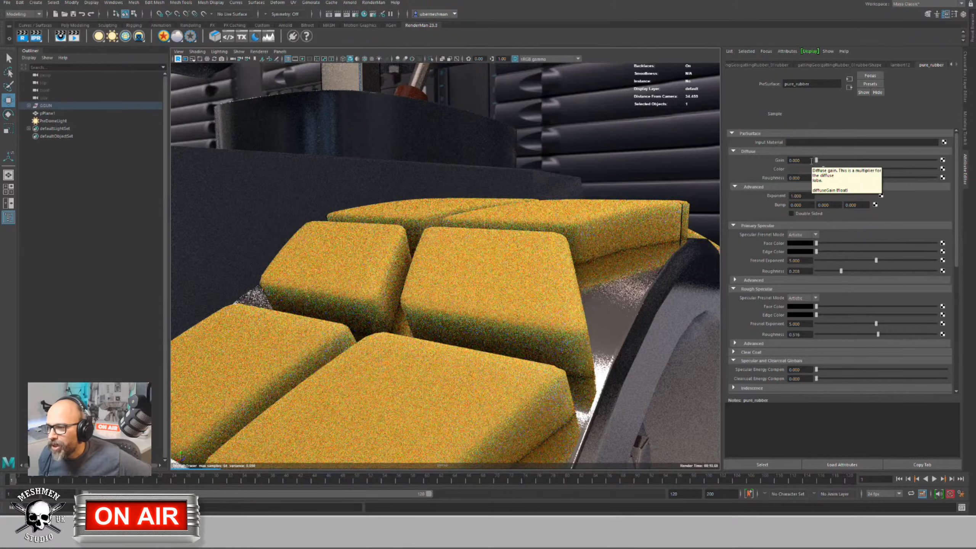
{"action": "left_click_drag", "start_coordinate": [816, 160], "coordinate": [840, 161]}
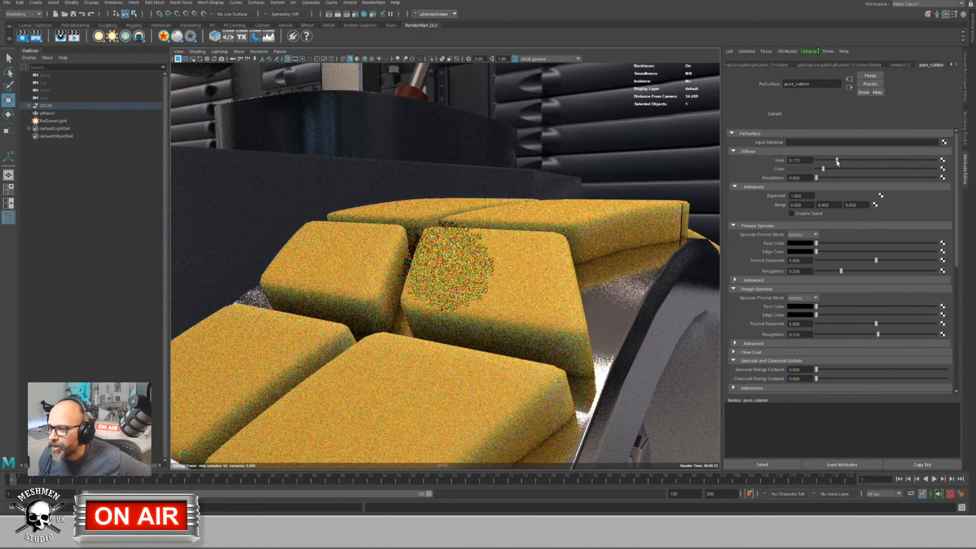
{"action": "double_click", "coordinate": [799, 159]}
{"action": "type", "text": "0.5"}
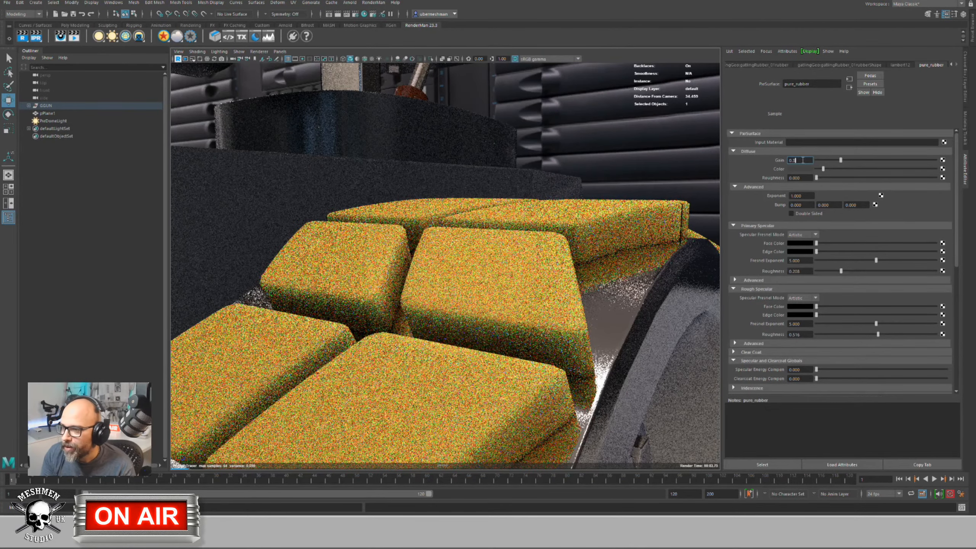
{"action": "key", "text": "Return"}
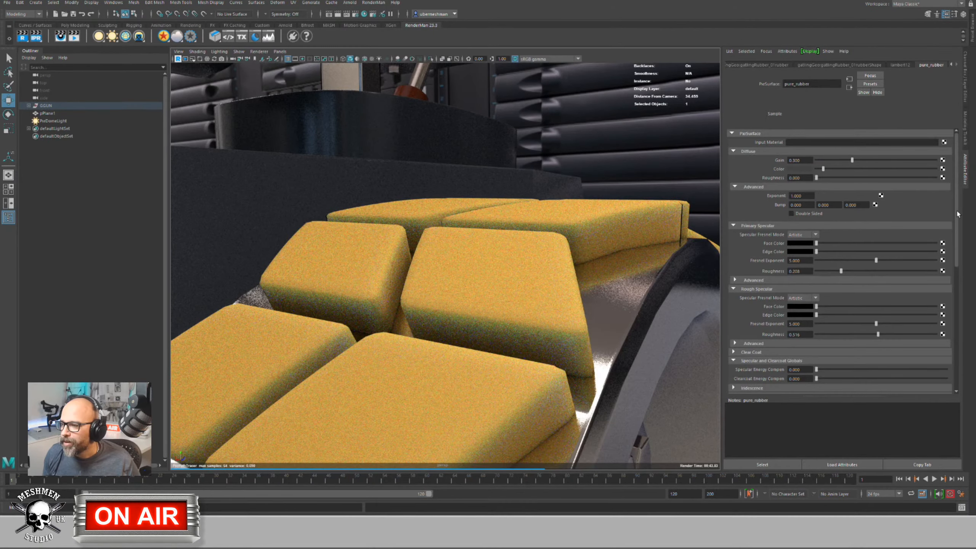
Step: Enter 0.7 as the pure_rubber Subsurface Gain
{"action": "left_click_drag", "start_coordinate": [961, 239], "coordinate": [963, 307]}
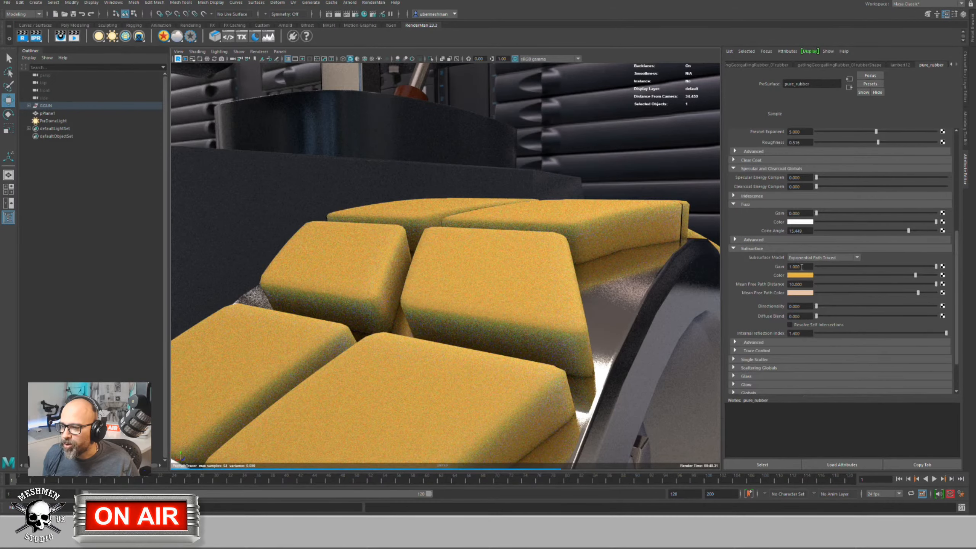
{"action": "left_click", "coordinate": [789, 266]}
{"action": "type", "text": "0.7"}
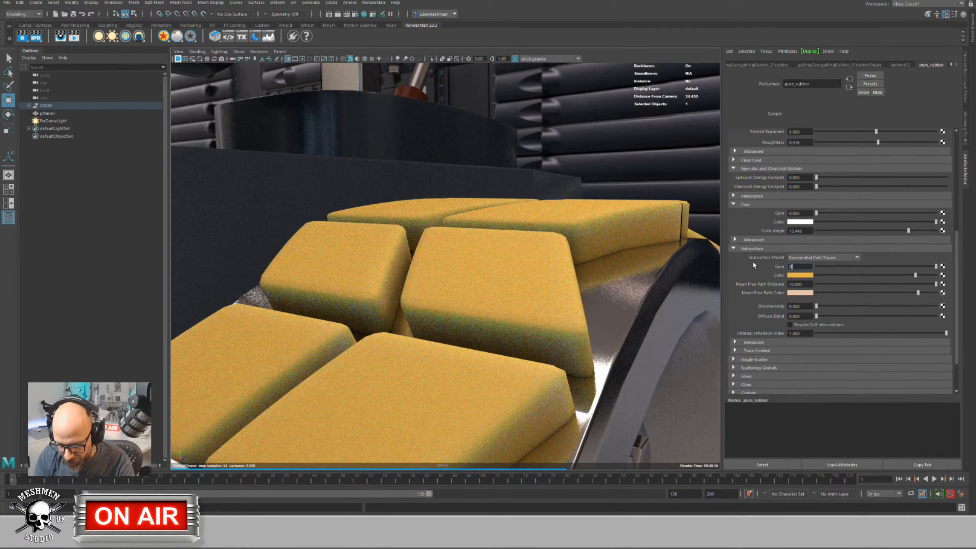
{"action": "key", "text": "Return"}
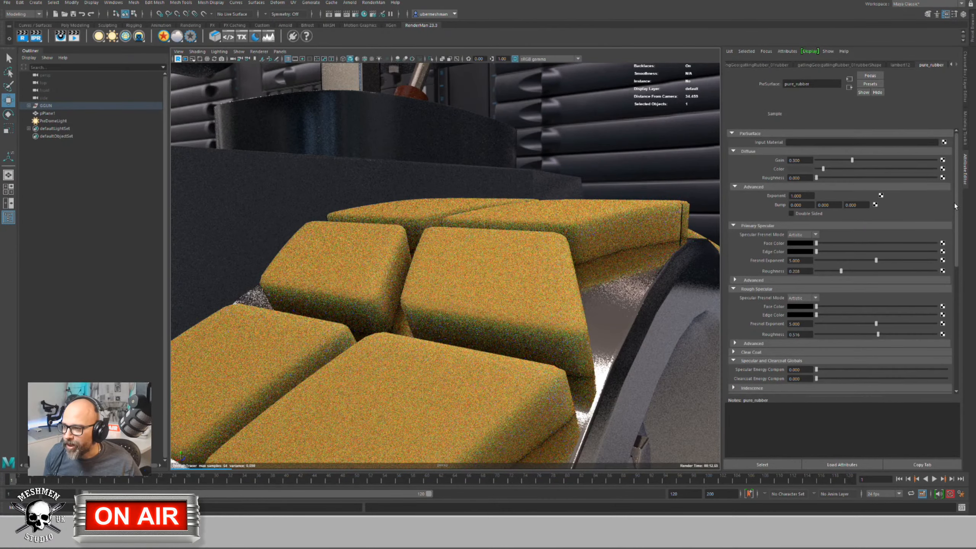
Step: Make the subsurface colour near-white and switch the Subsurface Model to Jensen Dipole
{"action": "scroll", "coordinate": [955, 203], "scroll_direction": "down", "scroll_amount": 5}
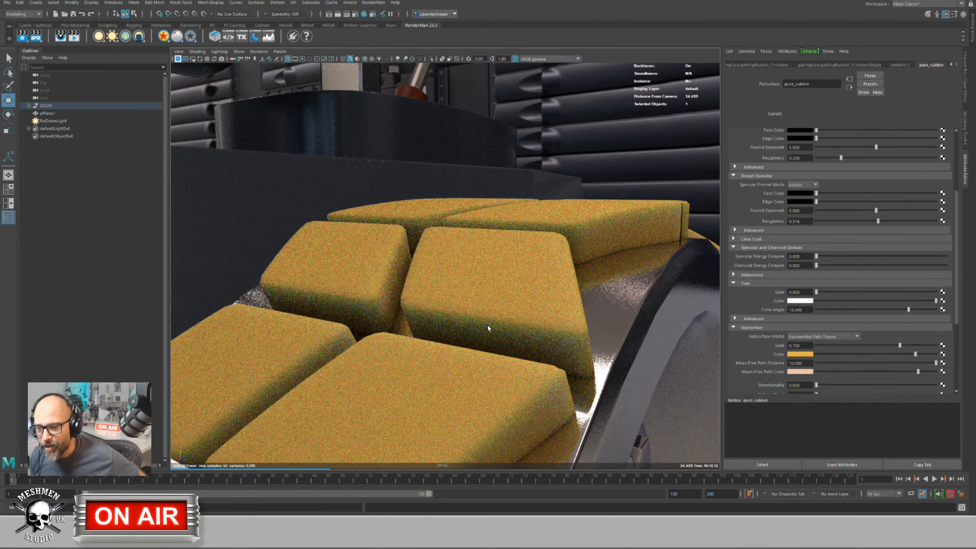
{"action": "left_click", "coordinate": [826, 337]}
{"action": "left_click", "coordinate": [809, 377]}
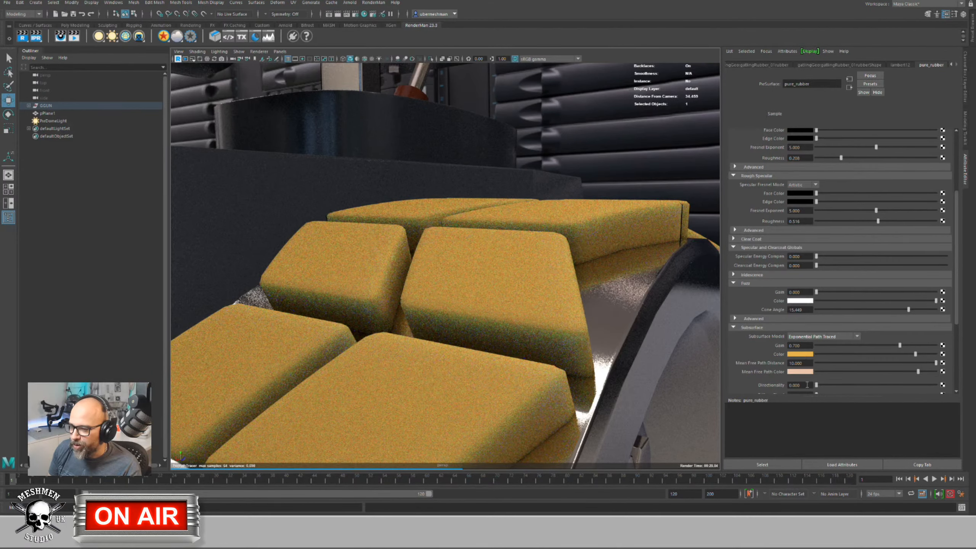
{"action": "left_click", "coordinate": [804, 355]}
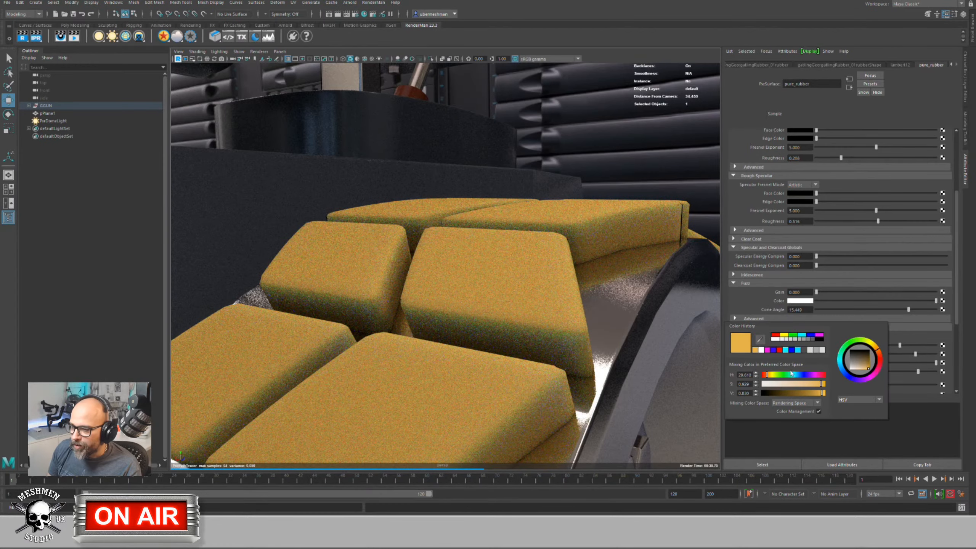
{"action": "left_click", "coordinate": [781, 384]}
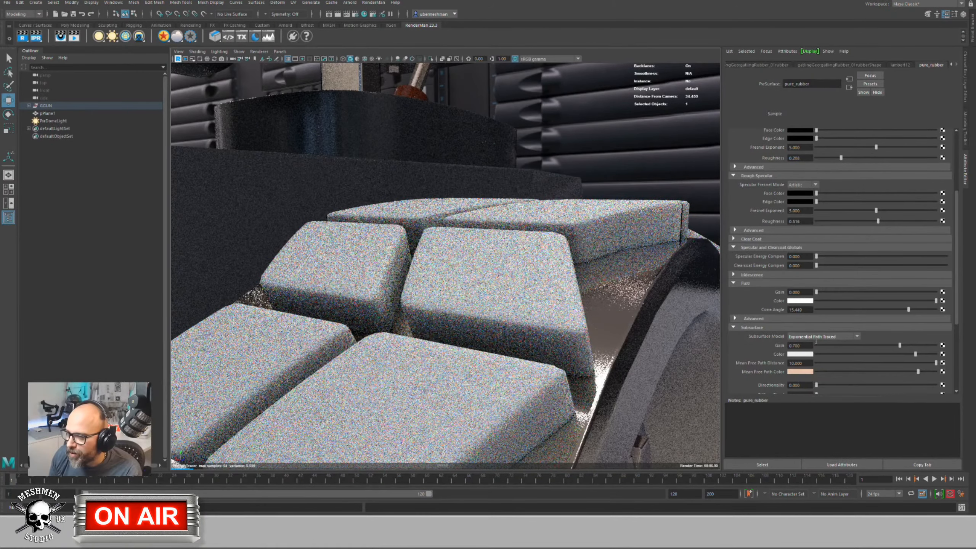
{"action": "left_click", "coordinate": [817, 336]}
{"action": "left_click", "coordinate": [802, 378]}
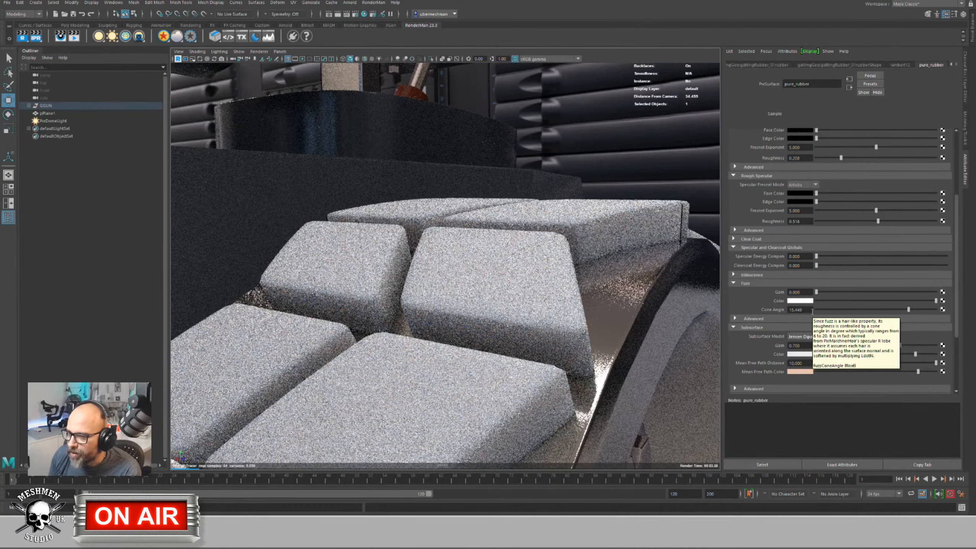
Step: Return the Subsurface Model to Exponential Path Traced and nudge Diffuse Blend up slightly
{"action": "left_click", "coordinate": [822, 337]}
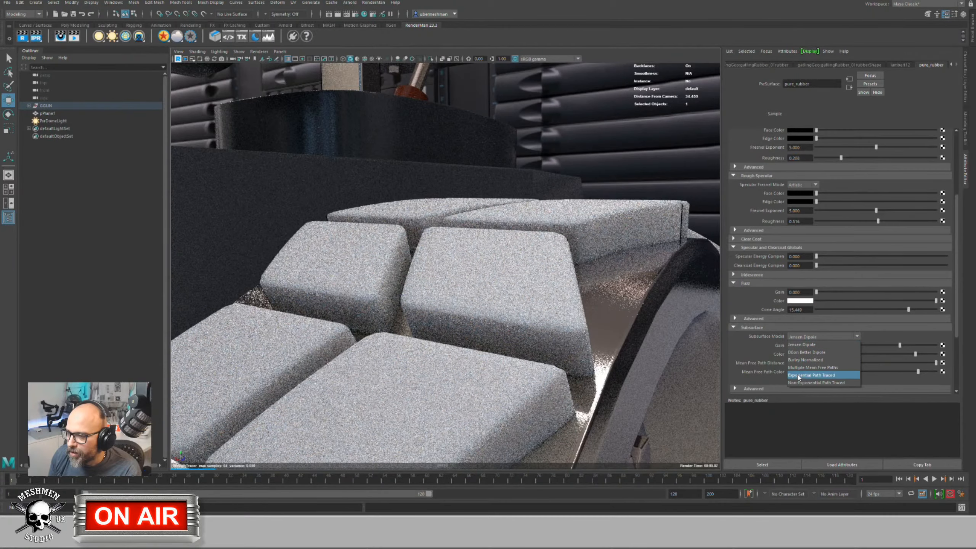
{"action": "left_click", "coordinate": [807, 377]}
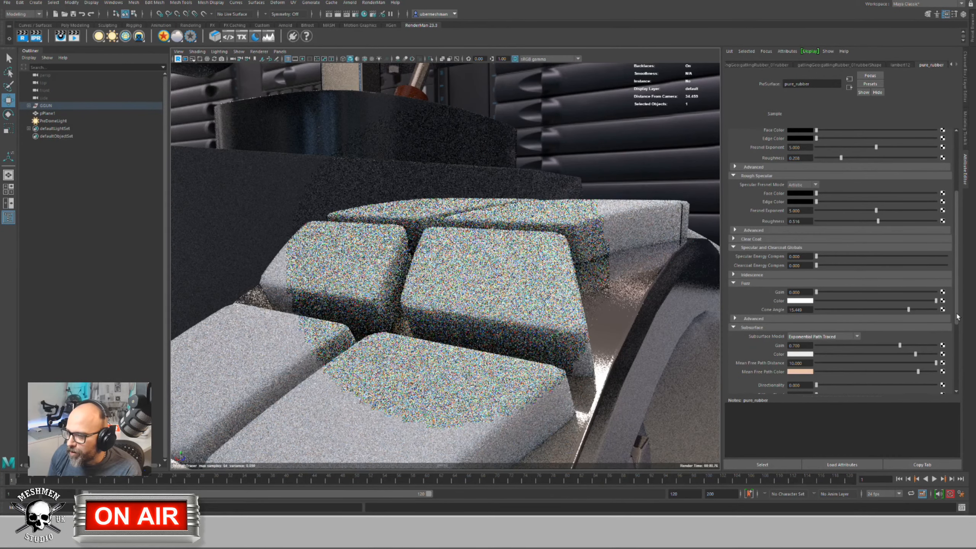
{"action": "scroll", "coordinate": [959, 341], "scroll_direction": "down", "scroll_amount": 2}
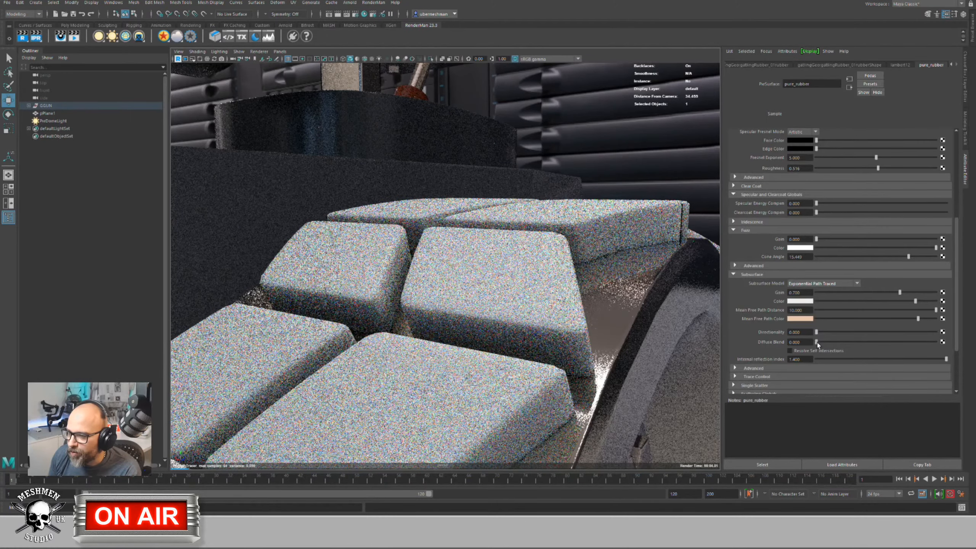
{"action": "left_click_drag", "start_coordinate": [818, 342], "coordinate": [702, 350]}
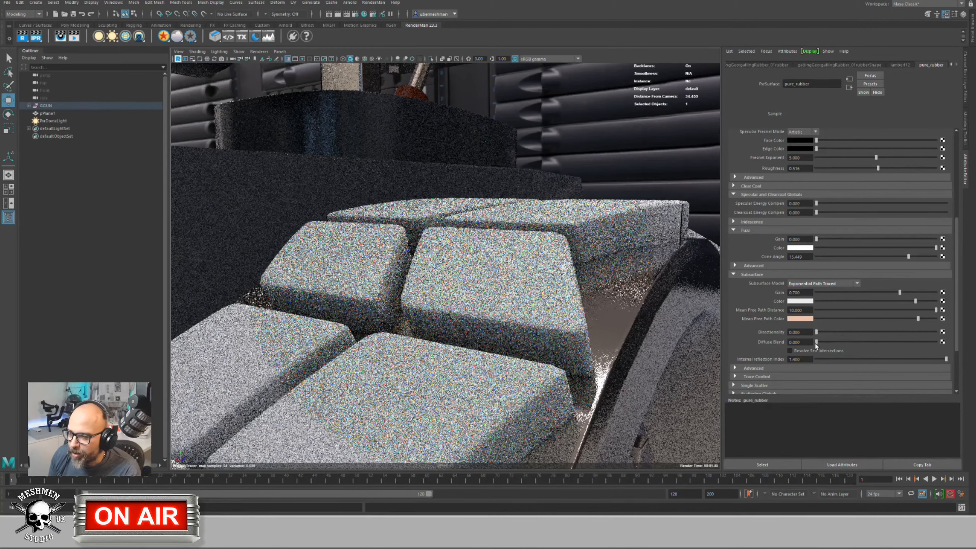
{"action": "left_click_drag", "start_coordinate": [817, 341], "coordinate": [842, 343]}
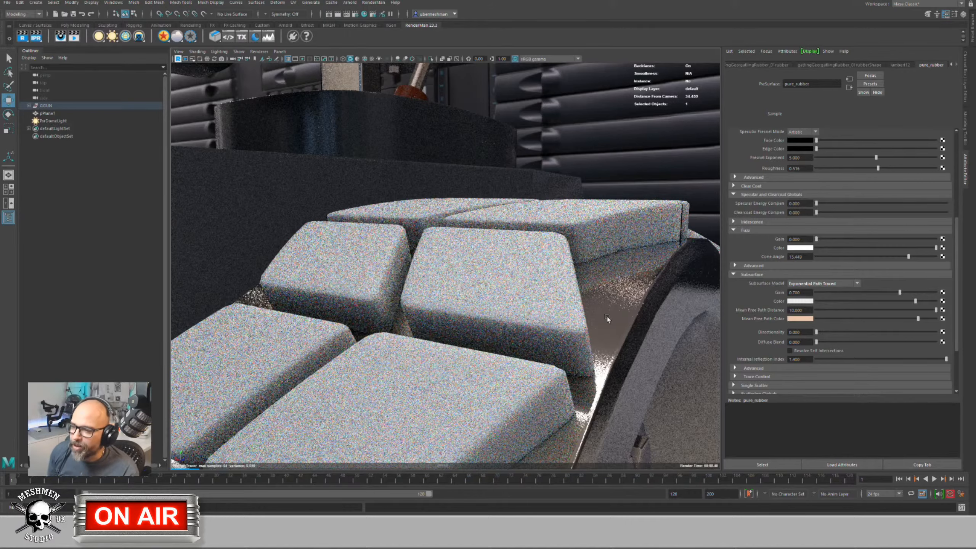
Step: Expand the Advanced, Trace Control and Scattering Globals subsurface sections
{"action": "left_click", "coordinate": [735, 368]}
{"action": "scroll", "coordinate": [941, 330], "scroll_direction": "down", "scroll_amount": 3}
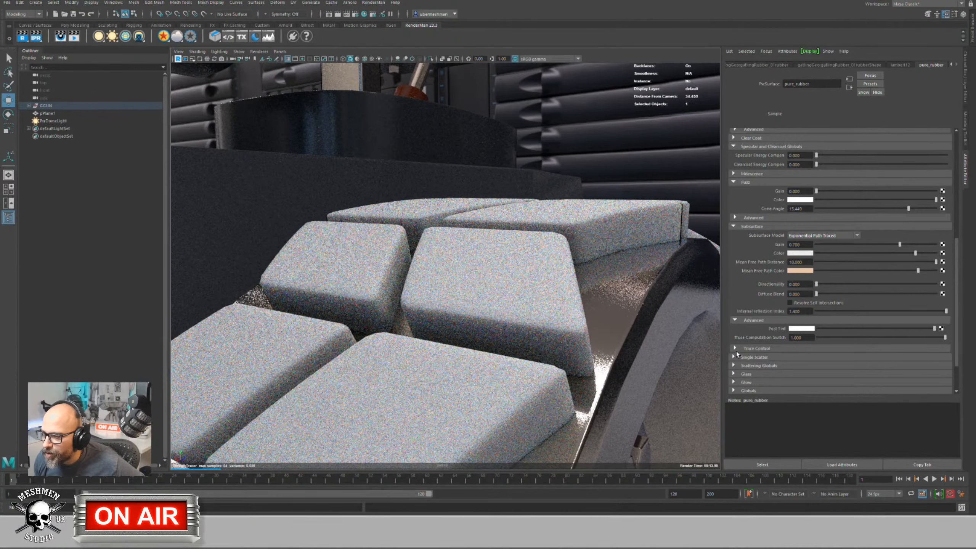
{"action": "left_click", "coordinate": [736, 349]}
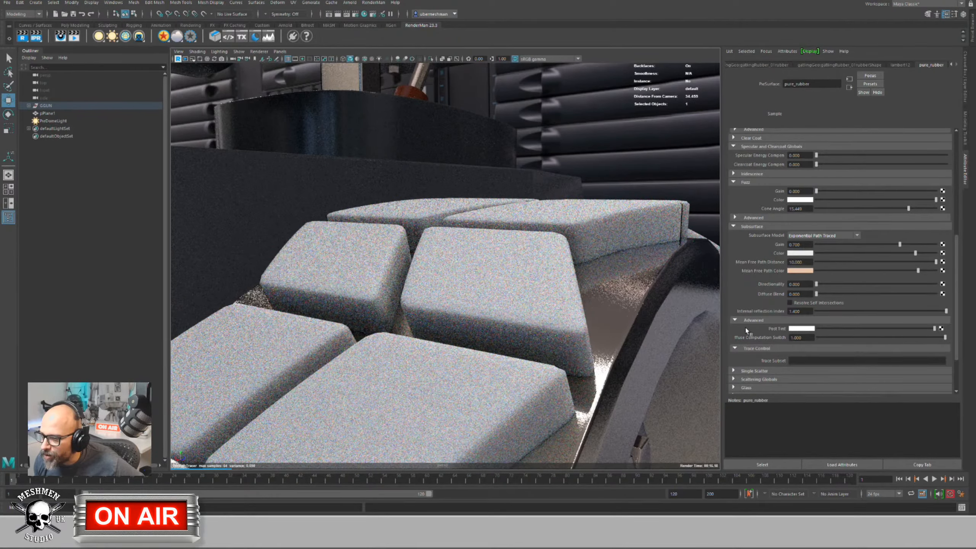
{"action": "scroll", "coordinate": [957, 326], "scroll_direction": "down", "scroll_amount": 2}
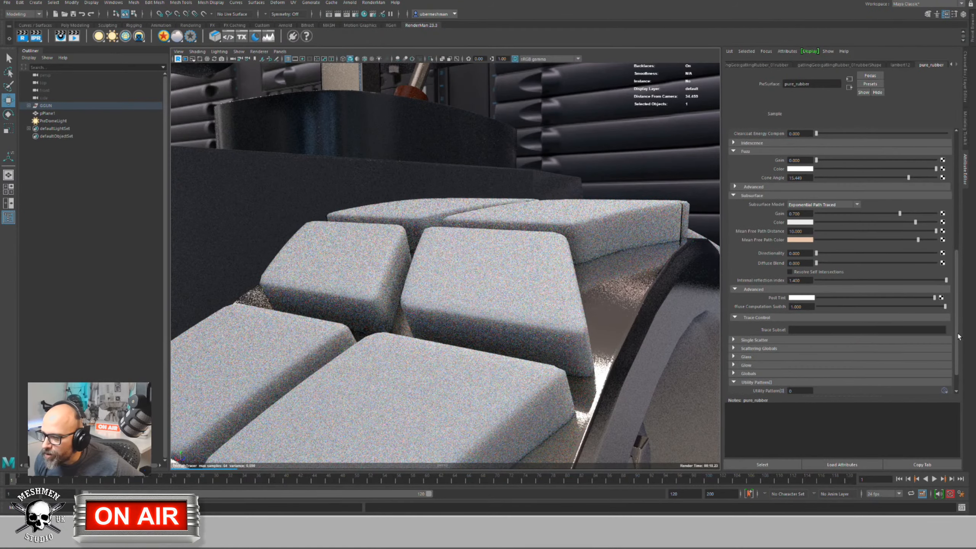
{"action": "left_click", "coordinate": [733, 348]}
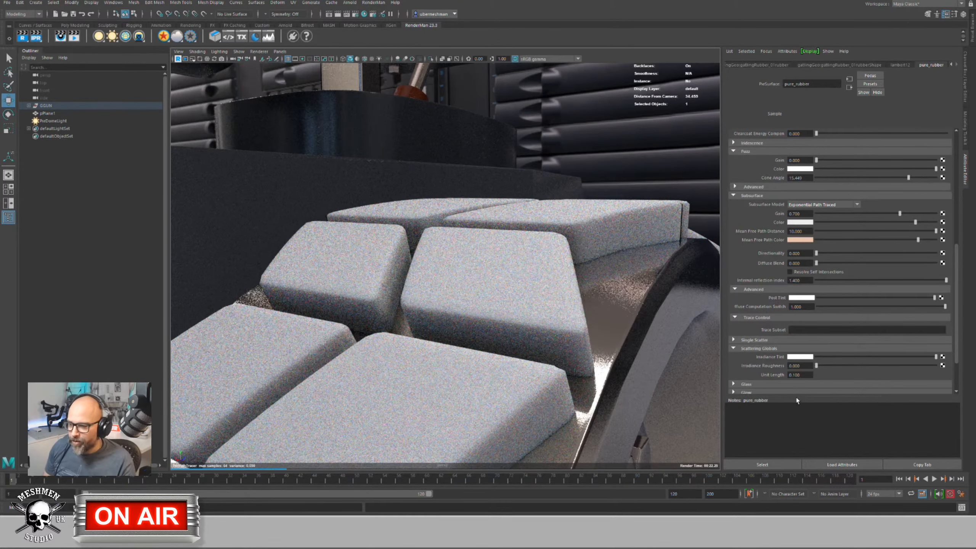
Step: Set the Scattering Globals Unit Length to 0.1, after briefly trying 1
{"action": "mouse_move", "coordinate": [804, 377]}
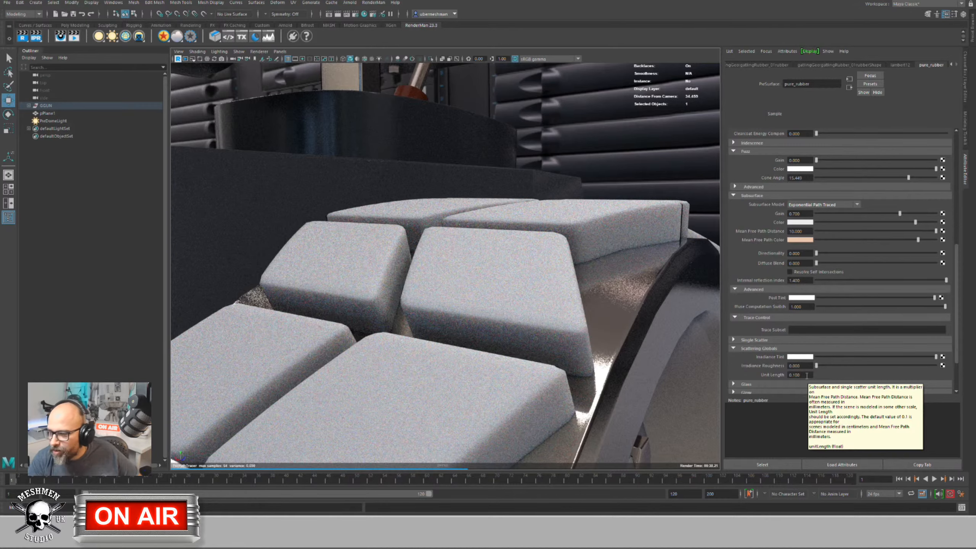
{"action": "left_click", "coordinate": [807, 374]}
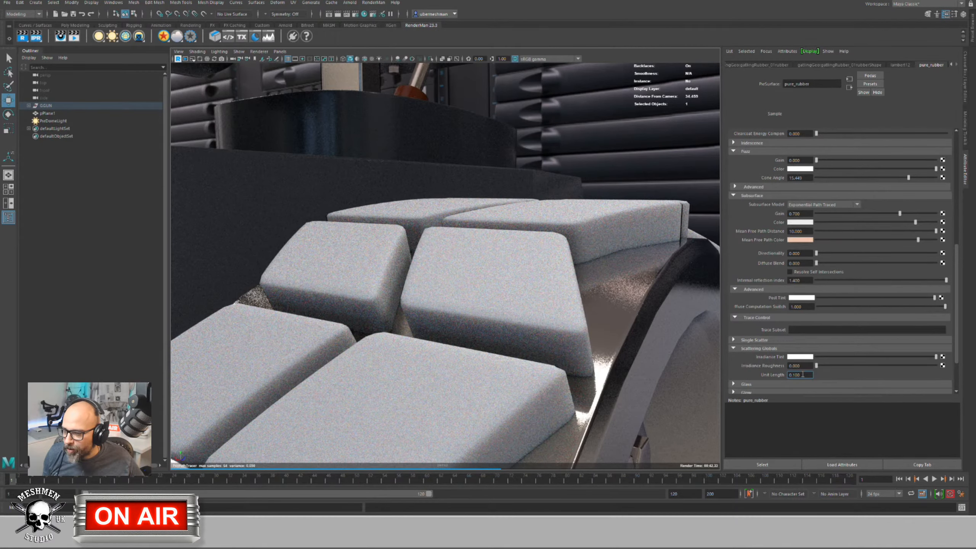
{"action": "key", "text": "Right"}
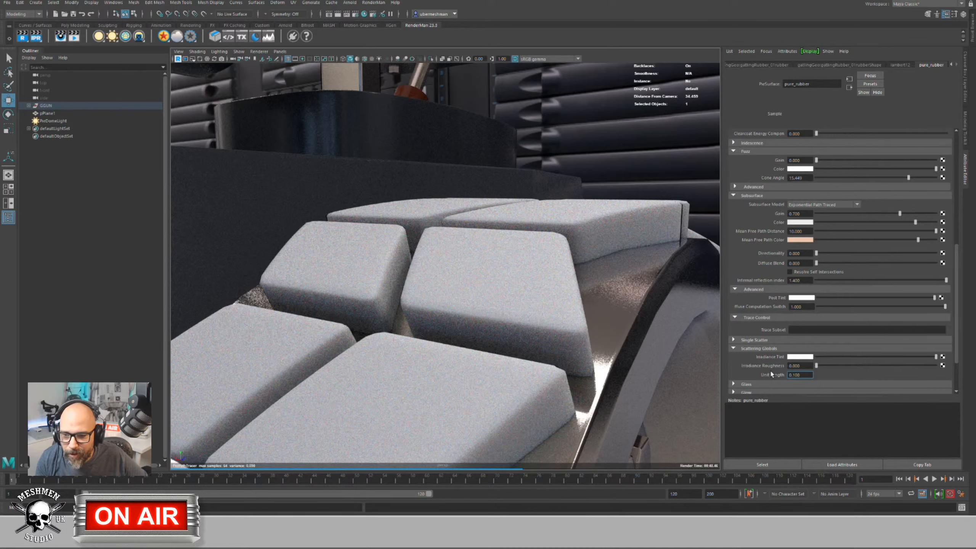
{"action": "key", "text": "Return"}
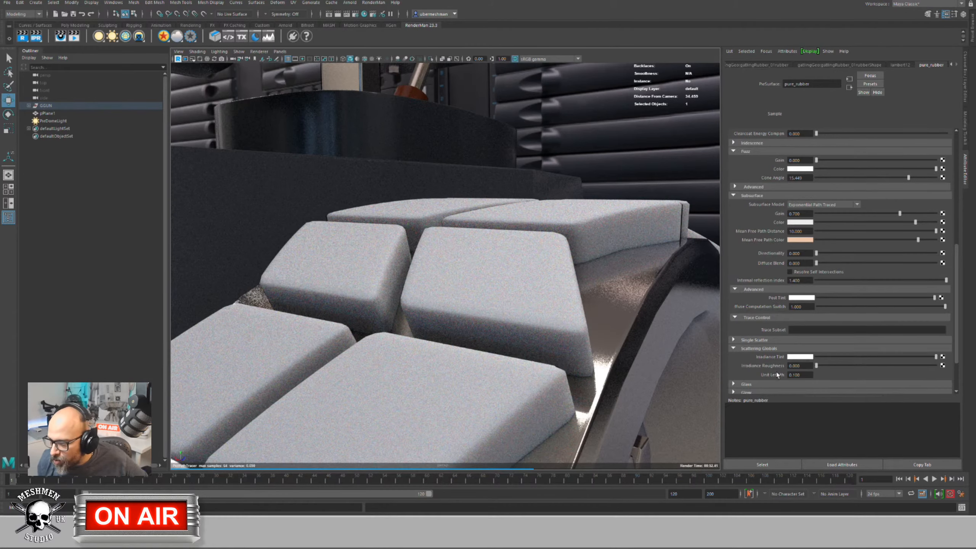
{"action": "left_click_drag", "start_coordinate": [799, 375], "coordinate": [781, 374]}
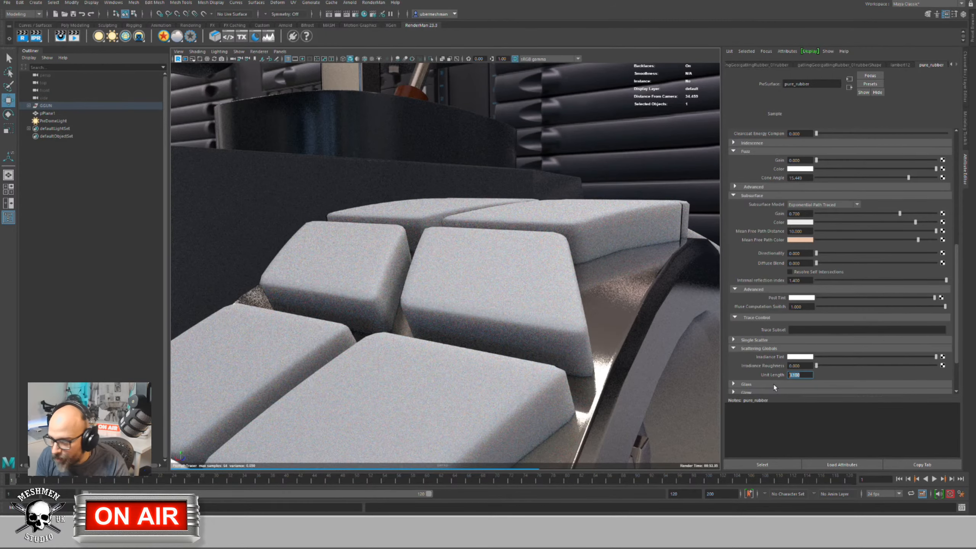
{"action": "type", "text": "1"}
{"action": "key", "text": "Return"}
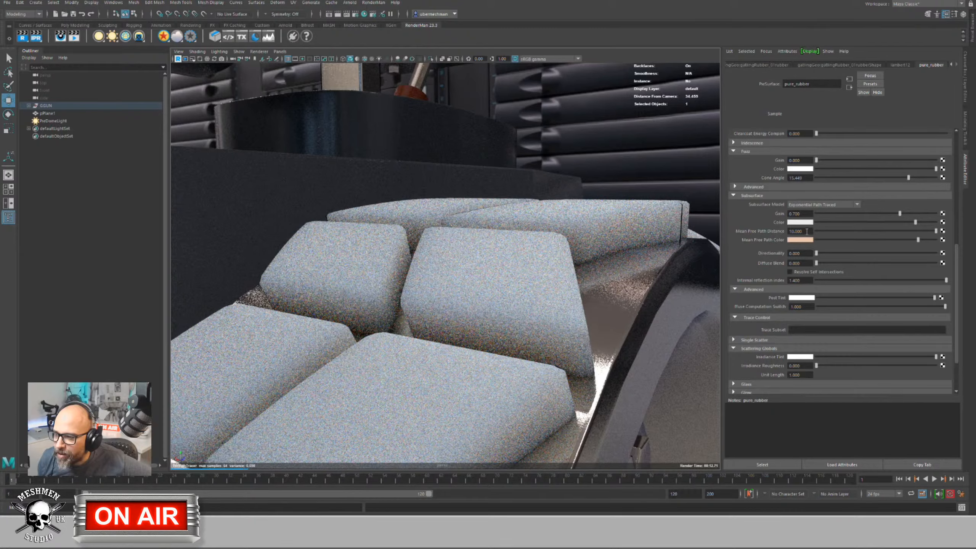
{"action": "mouse_move", "coordinate": [801, 375]}
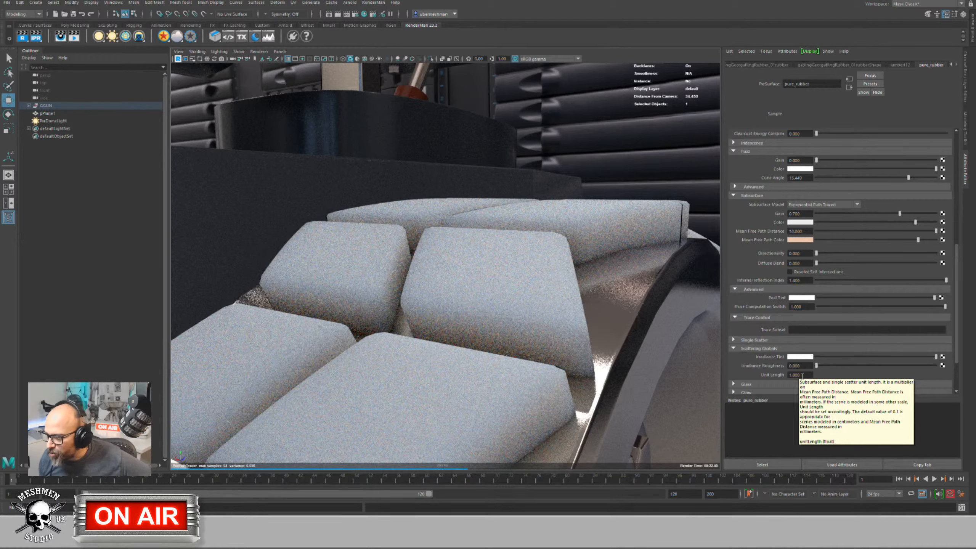
{"action": "left_click", "coordinate": [803, 375]}
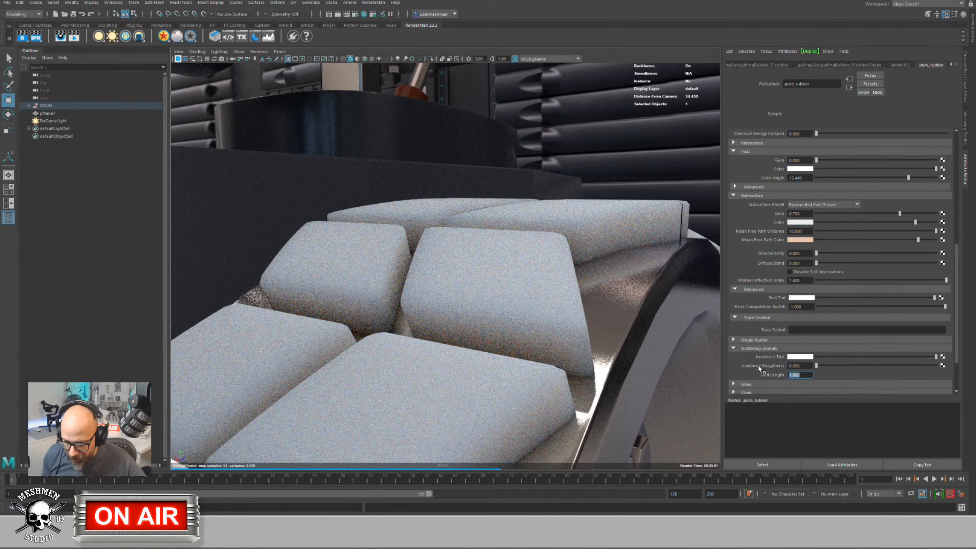
{"action": "type", "text": "0.1"}
{"action": "key", "text": "Return"}
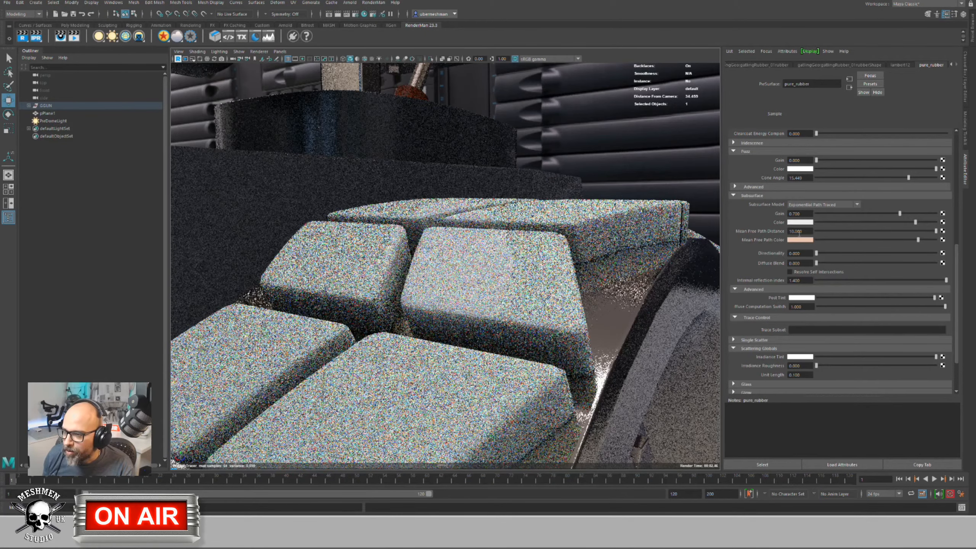
Step: Set the Mean Free Path Distance to 2
{"action": "left_click", "coordinate": [806, 231]}
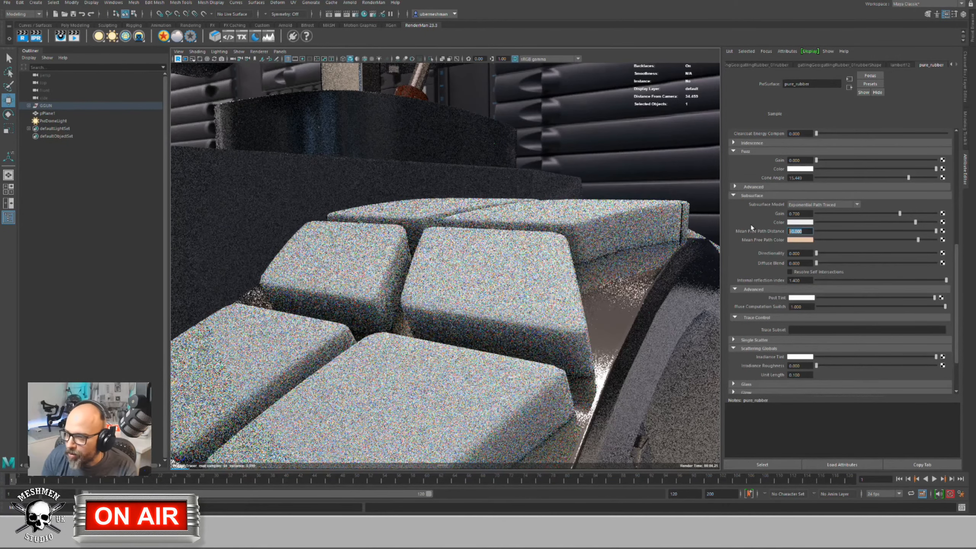
{"action": "type", "text": "2"}
{"action": "key", "text": "Return"}
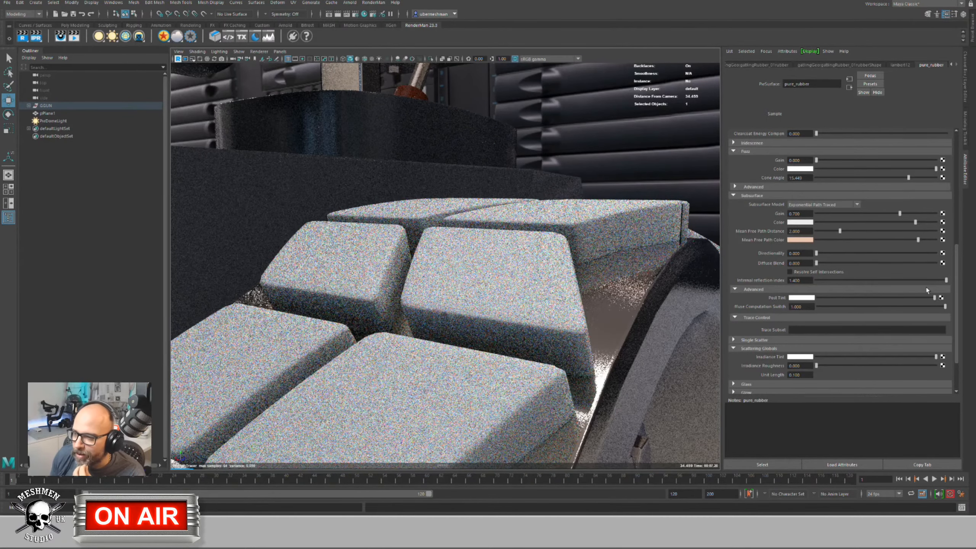
Step: Change the Mean Free Path Distance to 15, then to 40
{"action": "double_click", "coordinate": [799, 231]}
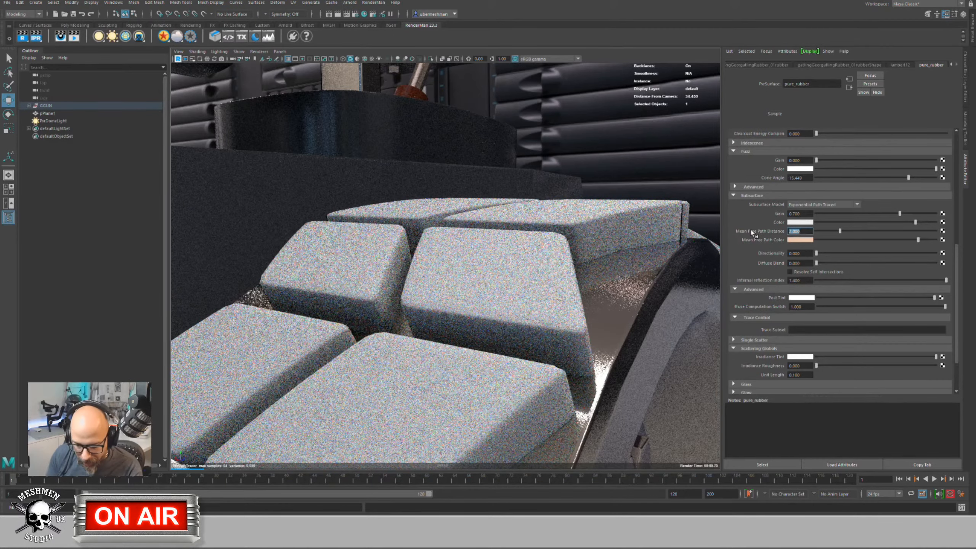
{"action": "type", "text": "15"}
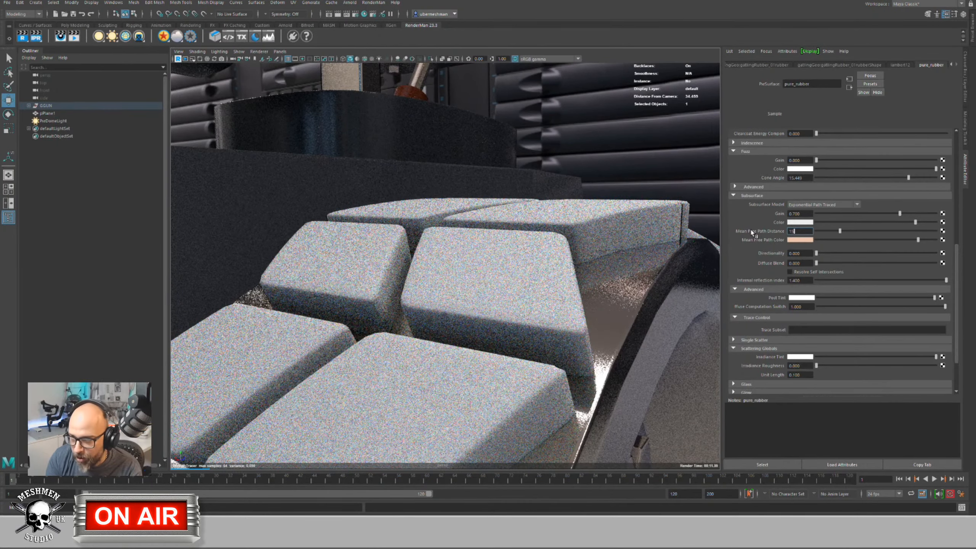
{"action": "key", "text": "Return"}
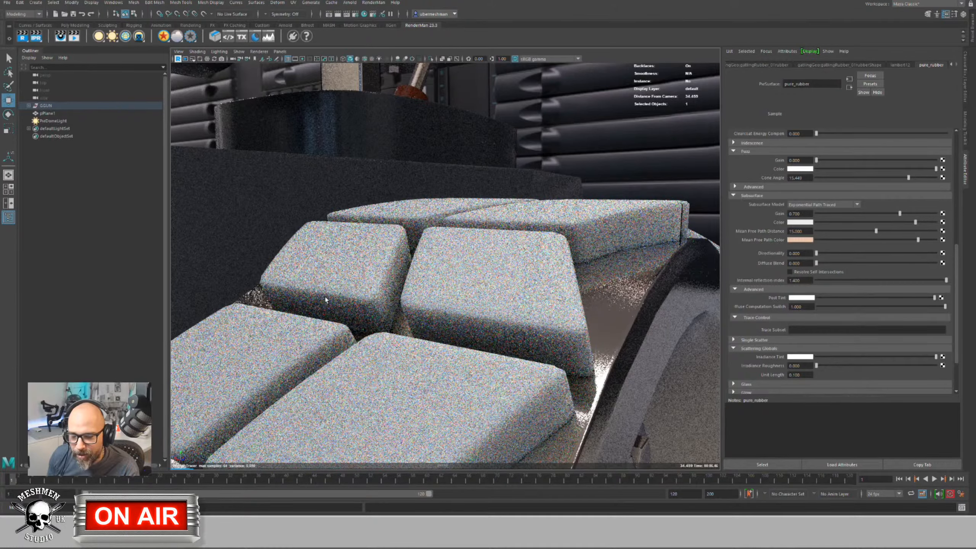
{"action": "left_click", "coordinate": [811, 231]}
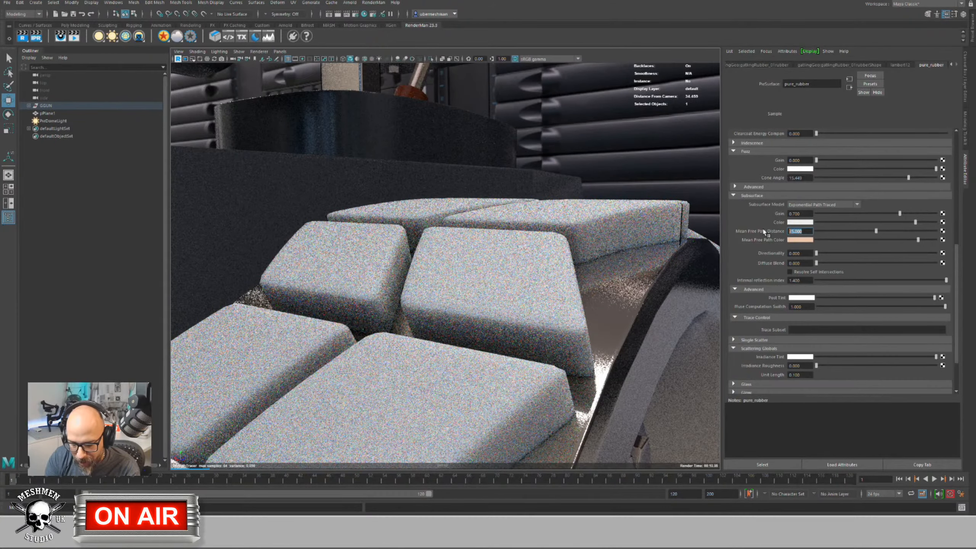
{"action": "type", "text": "40"}
{"action": "key", "text": "Return"}
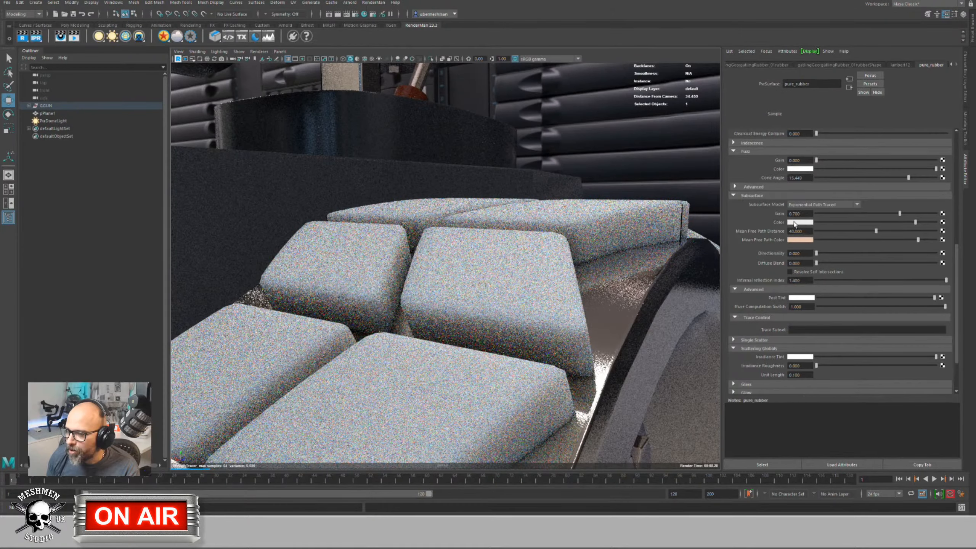
Step: Tint the subsurface colour pale blue and set Mean Free Path Distance to 10
{"action": "left_click", "coordinate": [795, 223]}
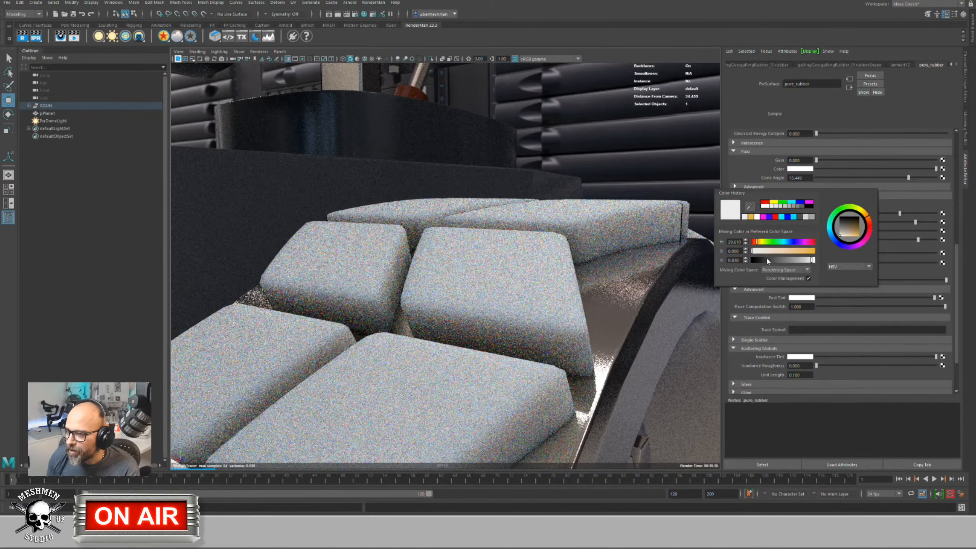
{"action": "mouse_move", "coordinate": [767, 250]}
{"action": "left_mouse_down"}
{"action": "mouse_move", "coordinate": [800, 252]}
{"action": "mouse_move", "coordinate": [787, 243]}
{"action": "mouse_move", "coordinate": [769, 252]}
{"action": "left_mouse_up"}
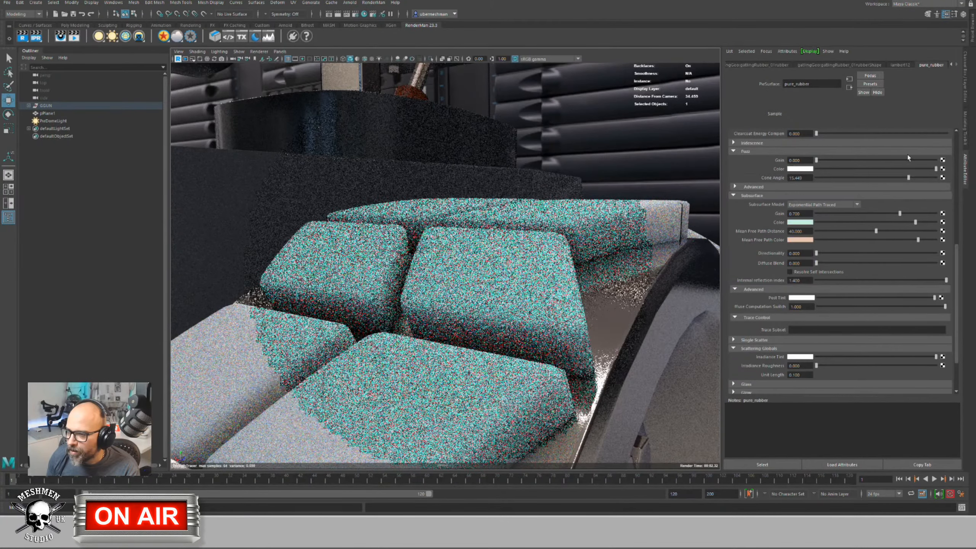
{"action": "left_click_drag", "start_coordinate": [899, 213], "coordinate": [894, 214]}
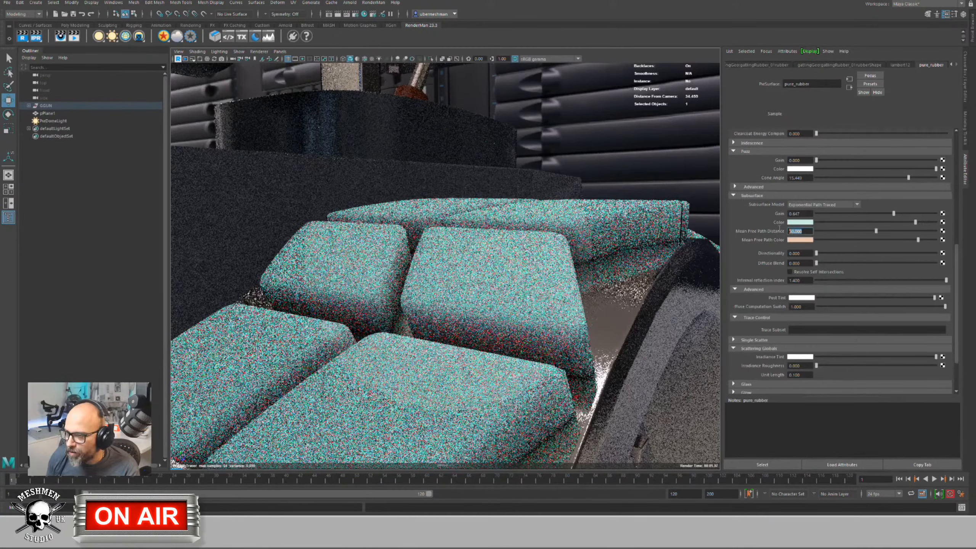
{"action": "double_click", "coordinate": [799, 231]}
{"action": "type", "text": "10"}
{"action": "key", "text": "Return"}
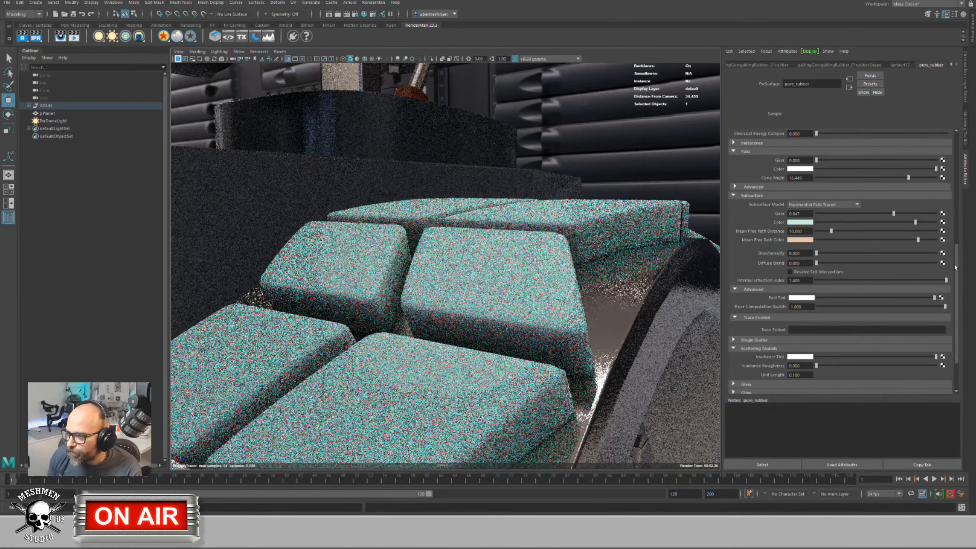
Step: Lower Diffuse Gain to about 0.189 and turn Subsurface Gain down to 0
{"action": "scroll", "coordinate": [958, 184], "scroll_direction": "up", "scroll_amount": 5}
{"action": "scroll", "coordinate": [953, 185], "scroll_direction": "up", "scroll_amount": 2}
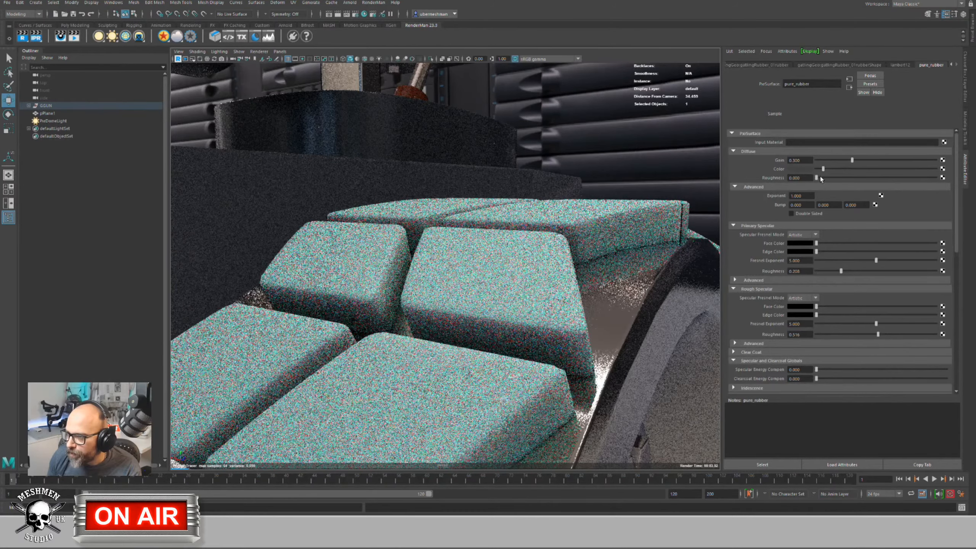
{"action": "left_click_drag", "start_coordinate": [853, 160], "coordinate": [838, 160]}
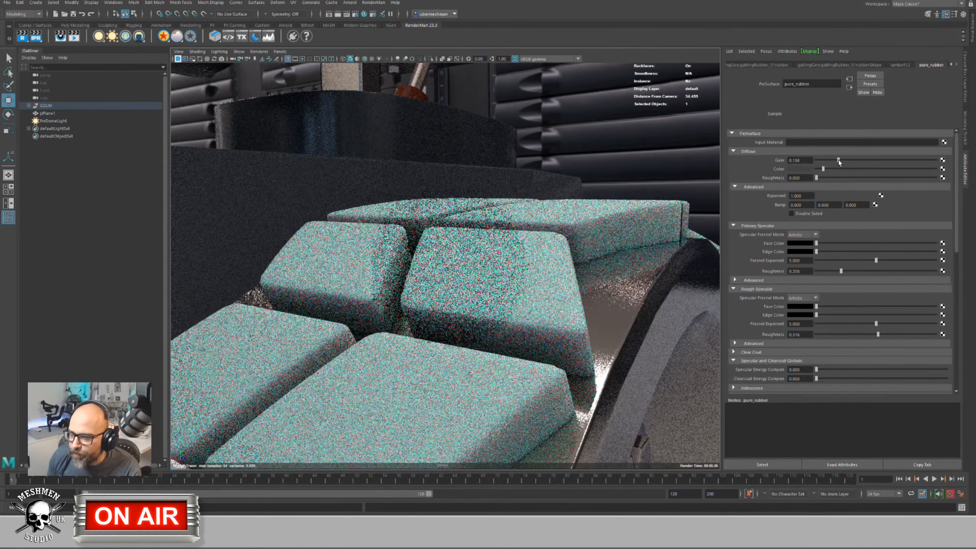
{"action": "scroll", "coordinate": [477, 272], "scroll_direction": "down", "scroll_amount": 8}
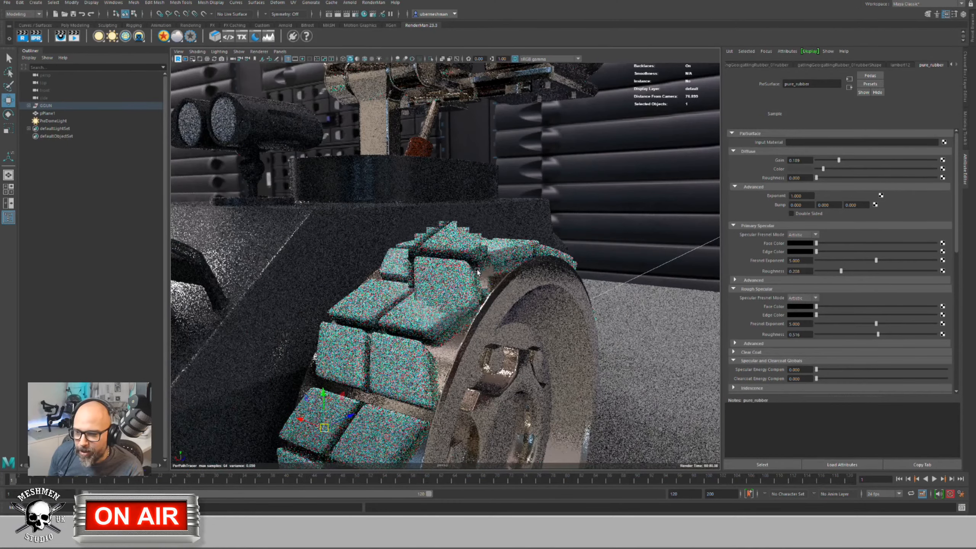
{"action": "scroll", "coordinate": [478, 271], "scroll_direction": "up", "scroll_amount": 2}
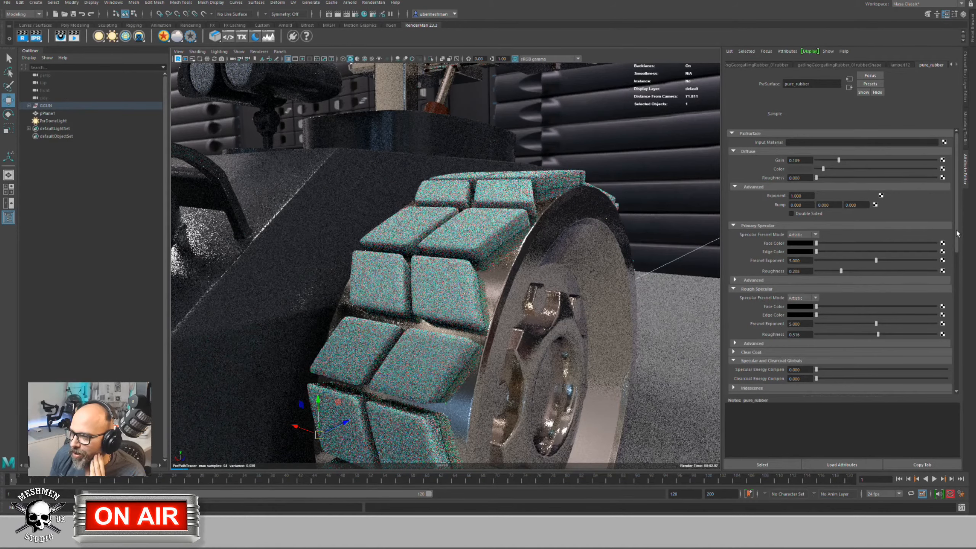
{"action": "left_click_drag", "start_coordinate": [956, 241], "coordinate": [958, 287]}
{"action": "scroll", "coordinate": [909, 299], "scroll_direction": "down", "scroll_amount": 3}
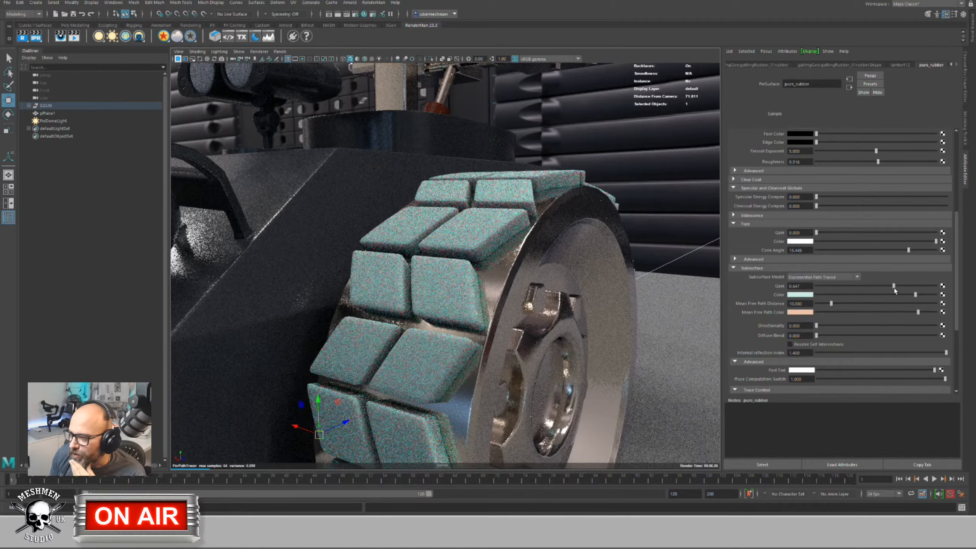
{"action": "left_click_drag", "start_coordinate": [893, 286], "coordinate": [812, 288]}
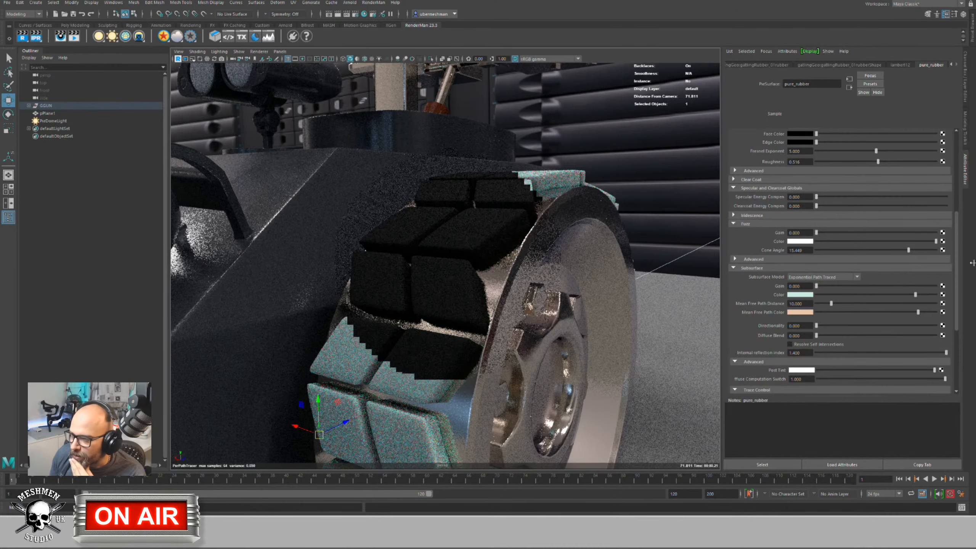
Step: Raise Diffuse Gain to 1.0, lighten the diffuse and specular face/edge colours, and view the vehicle
{"action": "left_click_drag", "start_coordinate": [957, 280], "coordinate": [961, 181]}
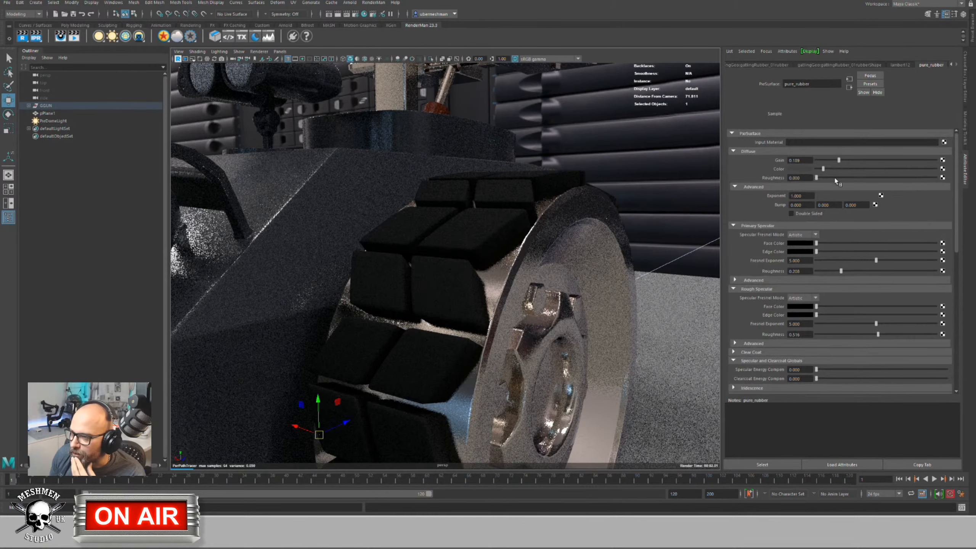
{"action": "left_click_drag", "start_coordinate": [839, 159], "coordinate": [937, 160]}
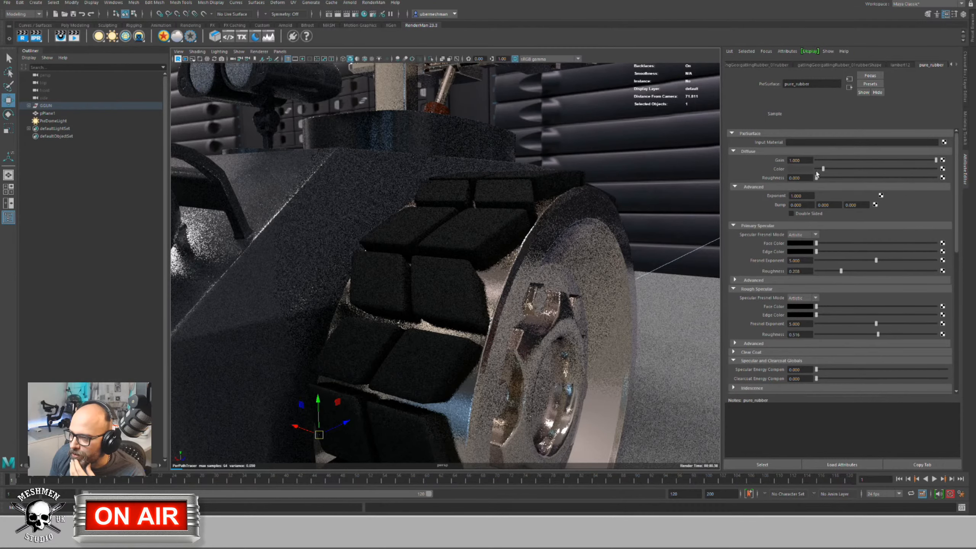
{"action": "left_click_drag", "start_coordinate": [825, 168], "coordinate": [828, 168]}
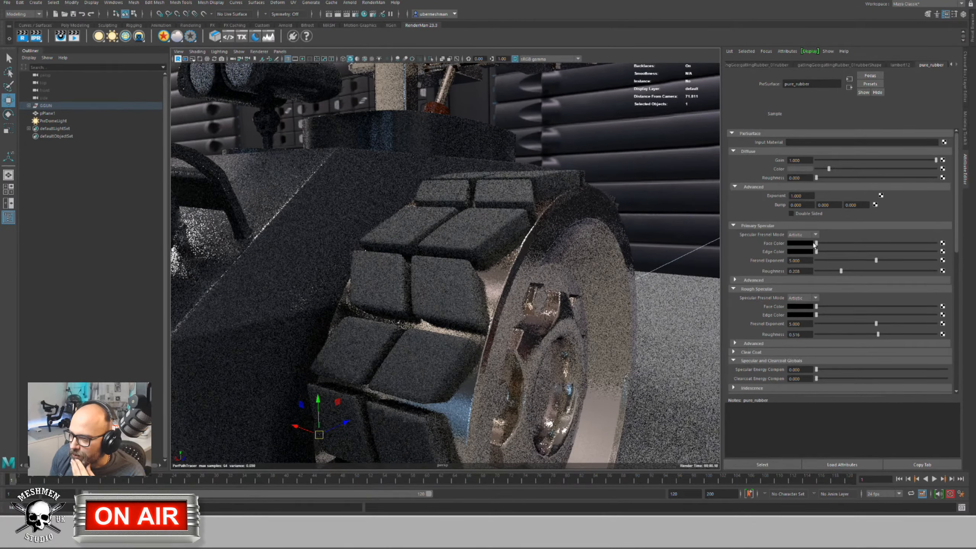
{"action": "left_click_drag", "start_coordinate": [815, 243], "coordinate": [851, 271]}
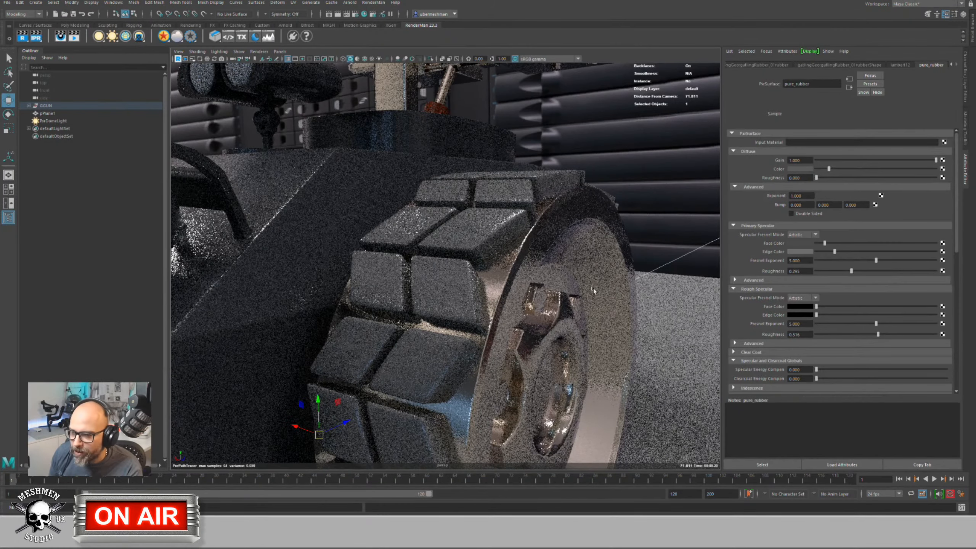
{"action": "left_click_drag", "start_coordinate": [496, 326], "coordinate": [715, 323], "text": "alt"}
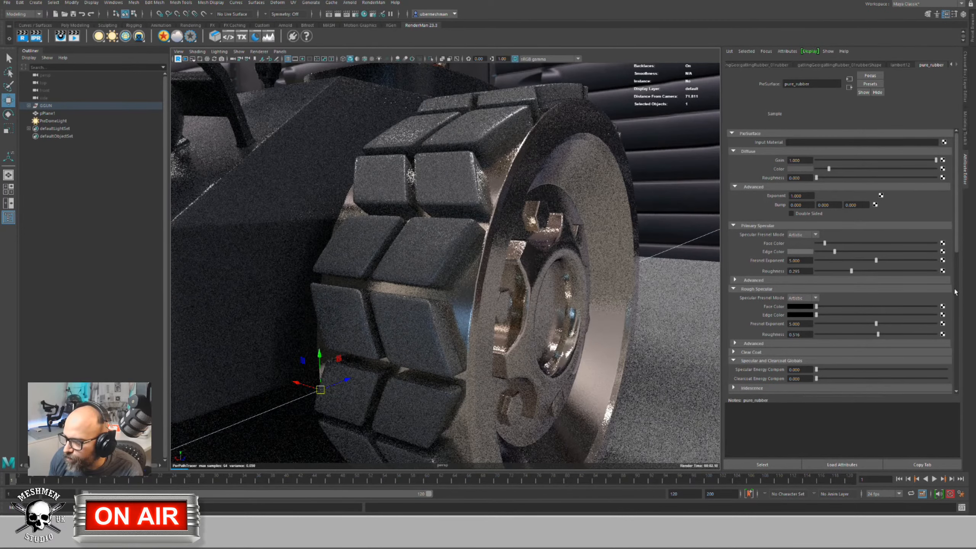
{"action": "left_click_drag", "start_coordinate": [956, 248], "coordinate": [955, 374]}
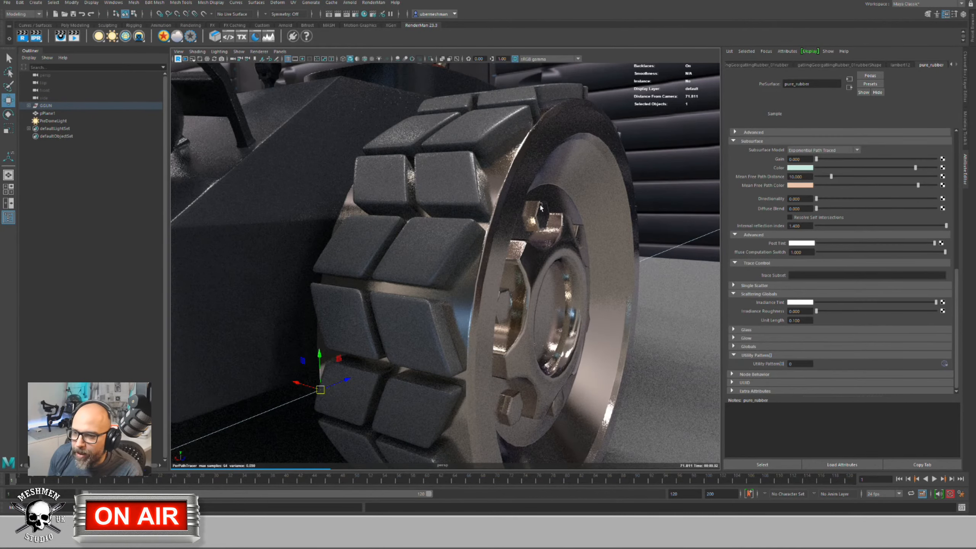
{"action": "right_click_drag", "start_coordinate": [511, 236], "coordinate": [508, 201], "text": "alt"}
Step: Create a new polygon sphere, pSphere1, from the hotbox menu
{"action": "key", "text": "space"}
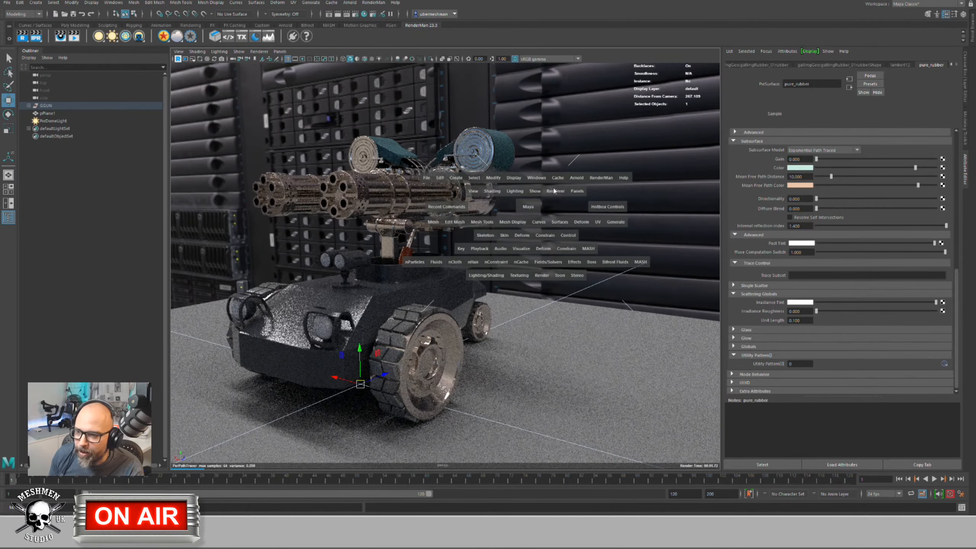
{"action": "left_click", "coordinate": [455, 178]}
{"action": "mouse_move", "coordinate": [495, 207]}
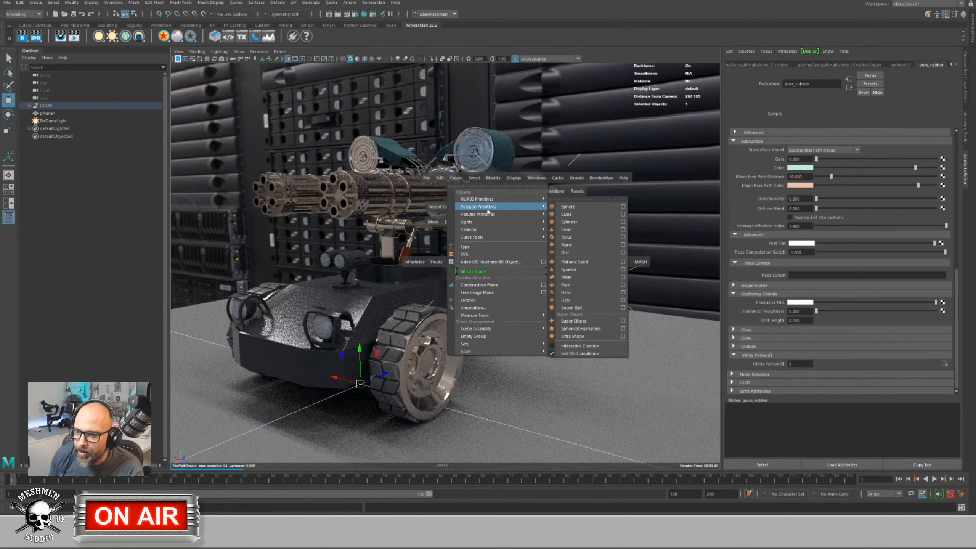
{"action": "left_click", "coordinate": [569, 204]}
Step: Shrink the sphere and move it off the hull toward the camera, beside the front wheel
{"action": "key", "text": "e"}
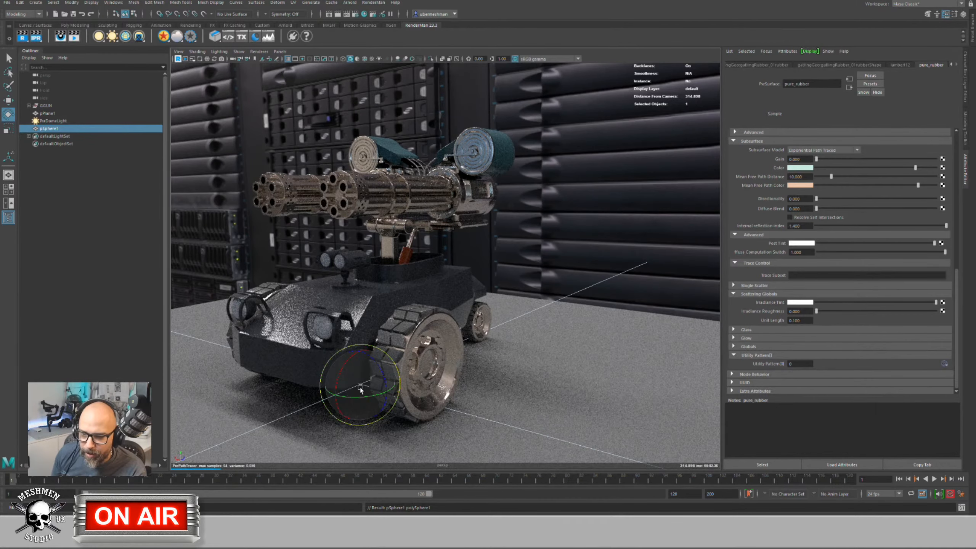
{"action": "key", "text": "r"}
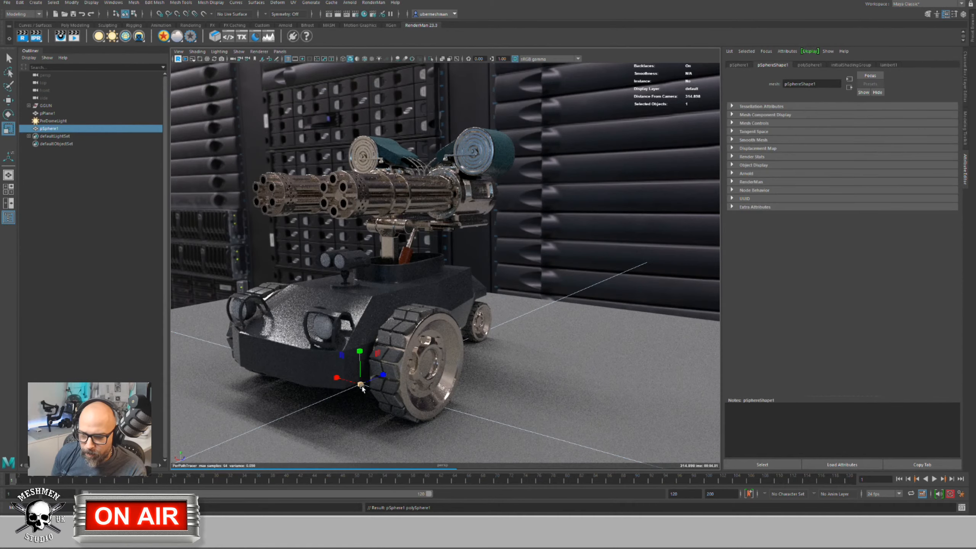
{"action": "left_click_drag", "start_coordinate": [390, 379], "coordinate": [367, 381]}
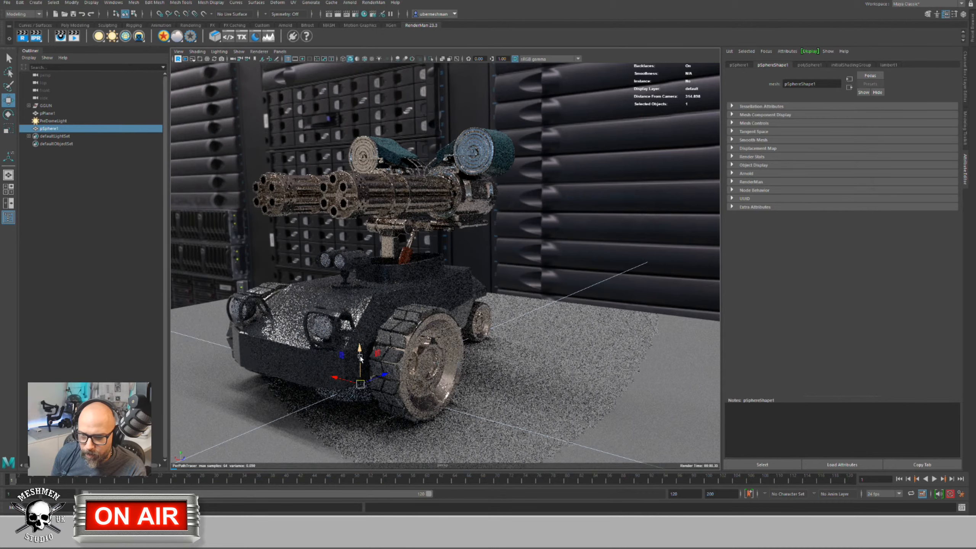
{"action": "key", "text": "w"}
{"action": "left_click_drag", "start_coordinate": [361, 241], "coordinate": [358, 218]}
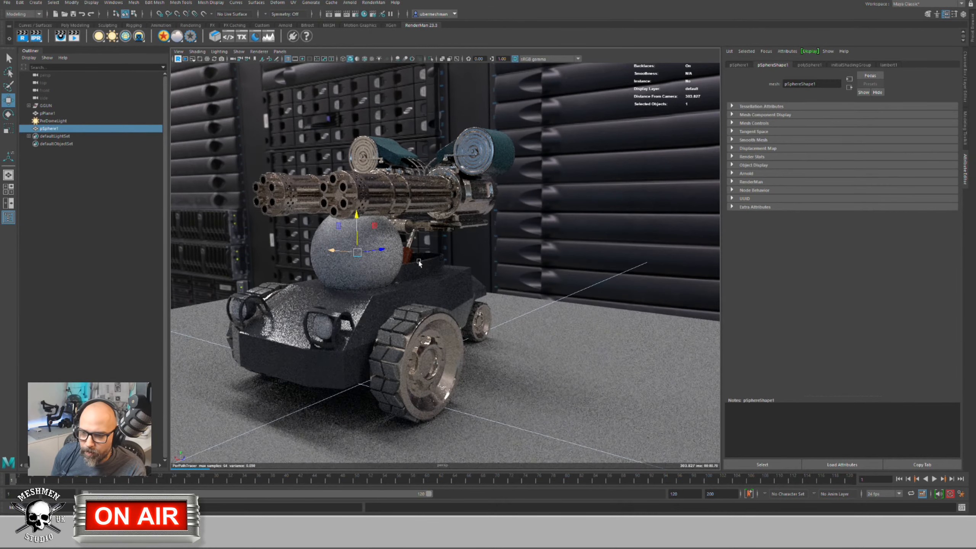
{"action": "middle_click_drag", "start_coordinate": [419, 263], "coordinate": [450, 301]}
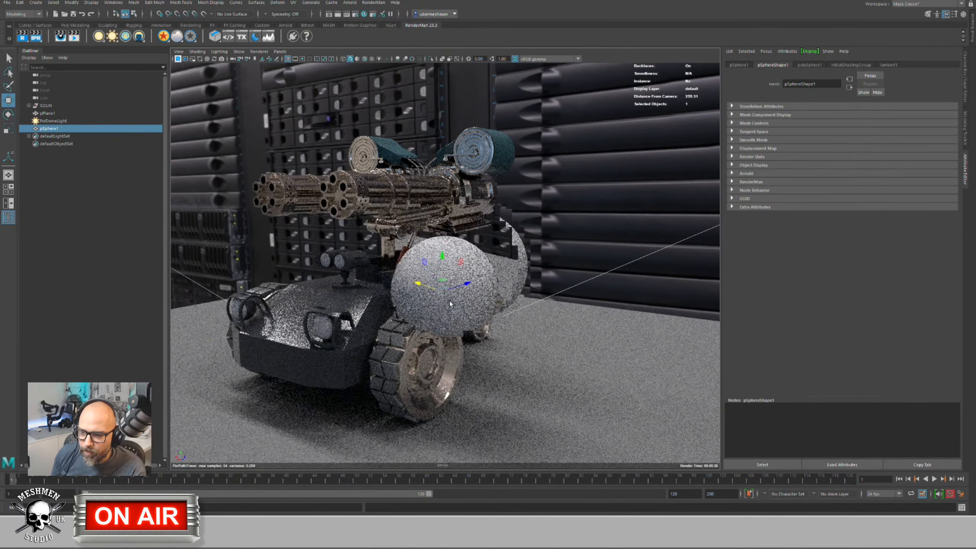
{"action": "left_click_drag", "start_coordinate": [450, 301], "coordinate": [440, 301], "text": "alt"}
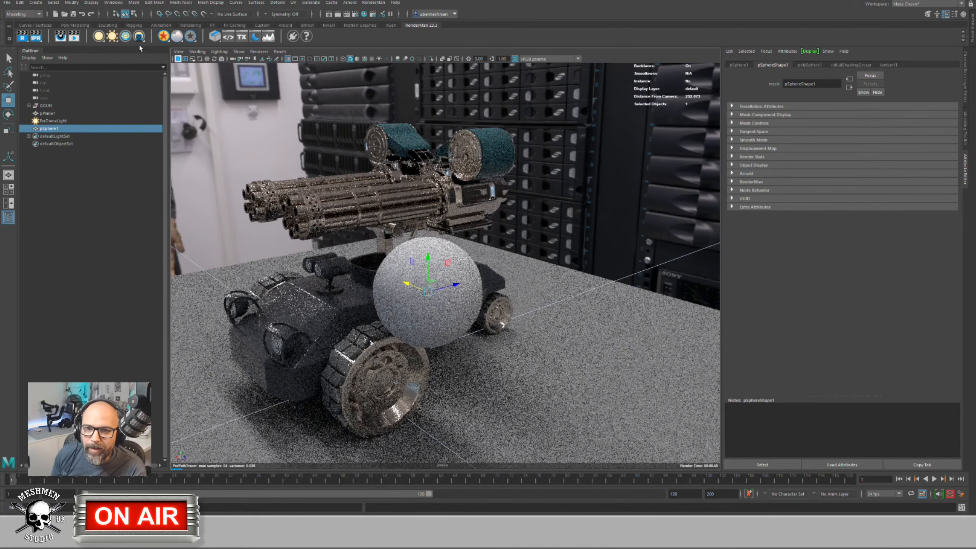
Step: Assign a new PxrSurface material to the sphere and show the PxrSurface6 attributes
{"action": "left_click", "coordinate": [139, 37]}
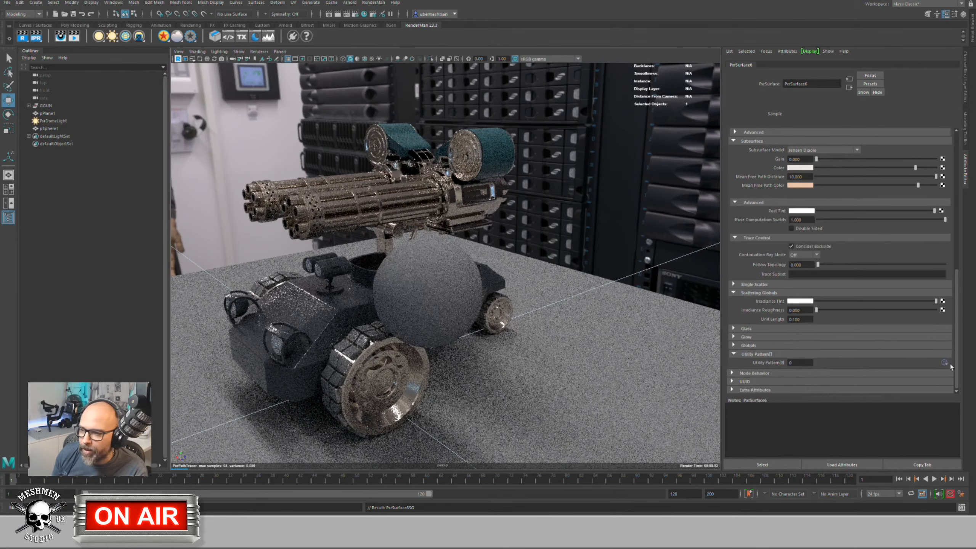
{"action": "left_click_drag", "start_coordinate": [313, 284], "coordinate": [428, 243], "text": "alt"}
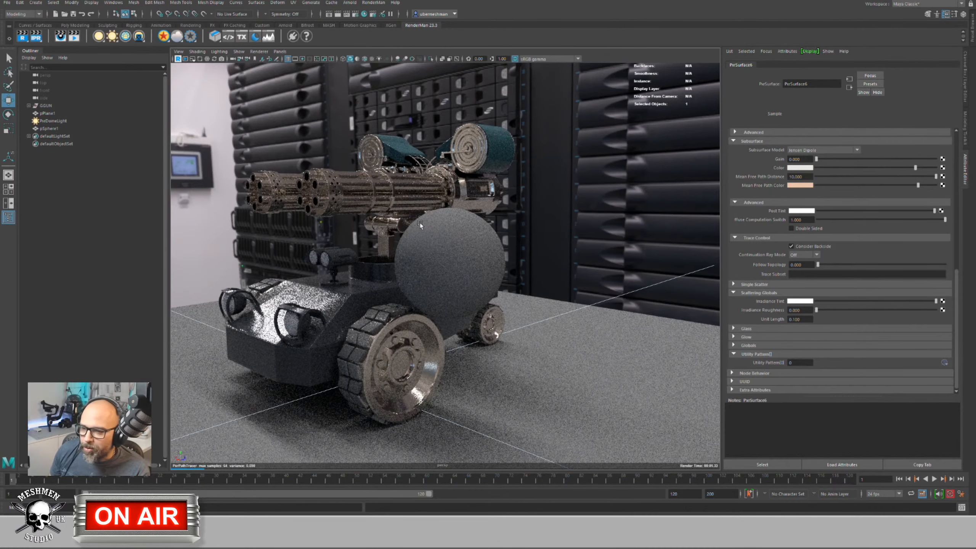
{"action": "left_click", "coordinate": [446, 228]}
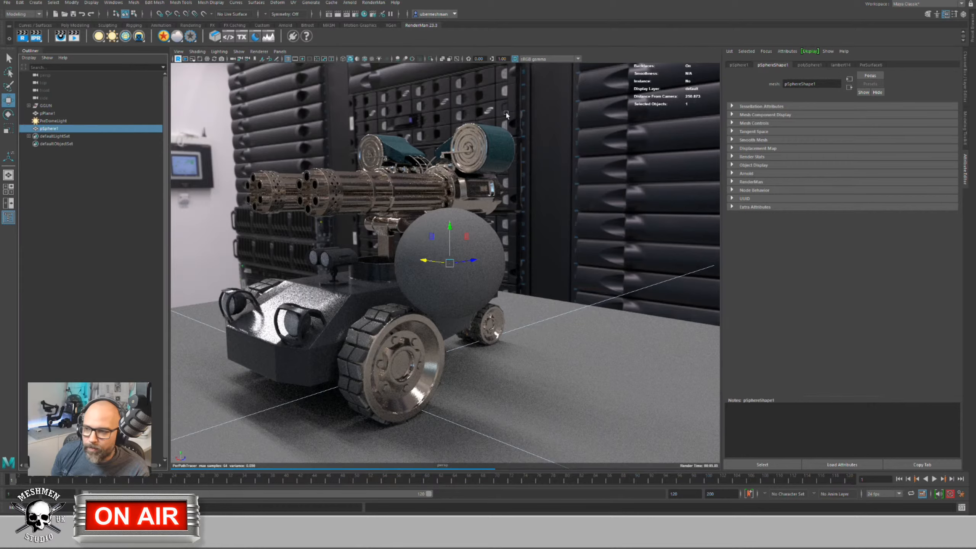
{"action": "left_click", "coordinate": [871, 65]}
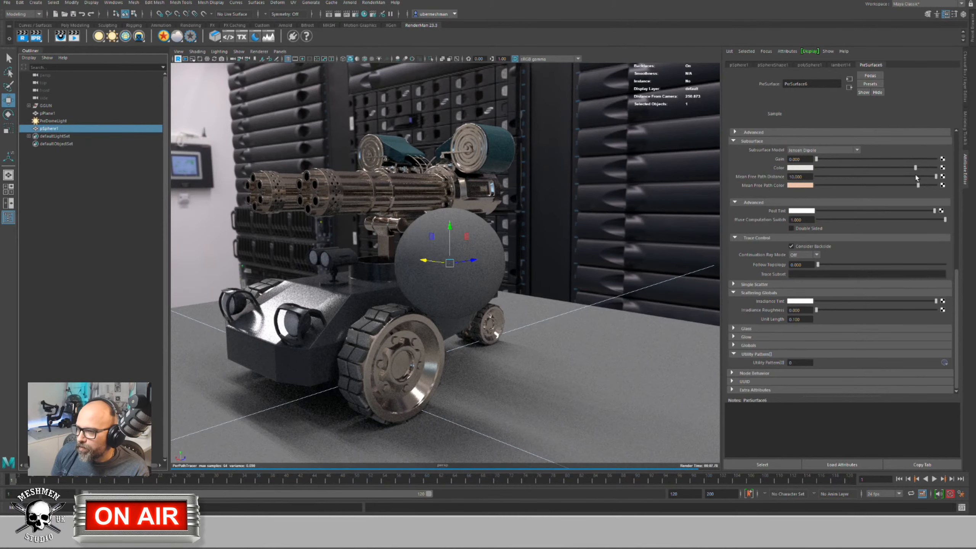
Step: Set PxrSurface6's Diffuse Color to black and expand its Glass section
{"action": "left_click_drag", "start_coordinate": [960, 284], "coordinate": [960, 145]}
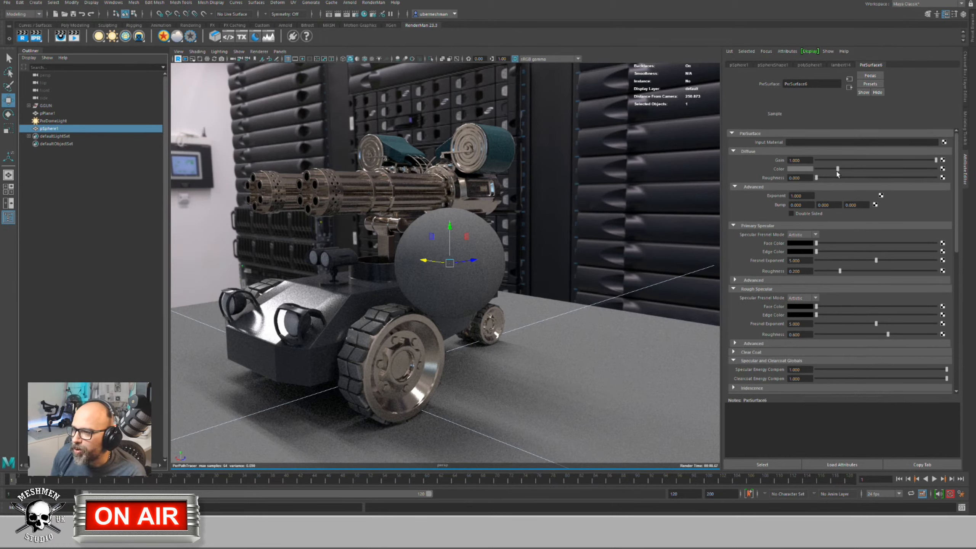
{"action": "left_click_drag", "start_coordinate": [839, 169], "coordinate": [802, 172]}
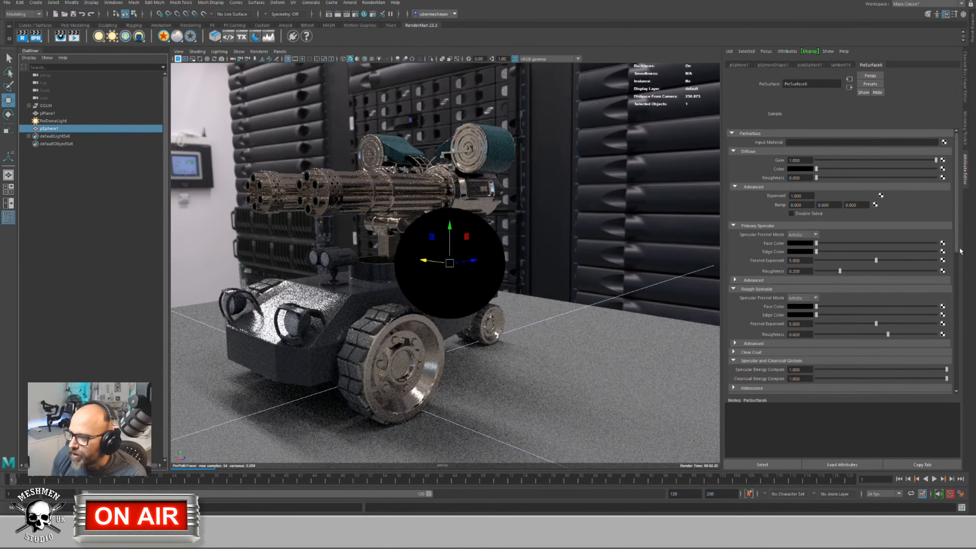
{"action": "mouse_move", "coordinate": [959, 249]}
{"action": "left_mouse_down"}
{"action": "mouse_move", "coordinate": [957, 360]}
{"action": "mouse_move", "coordinate": [880, 372]}
{"action": "left_mouse_up"}
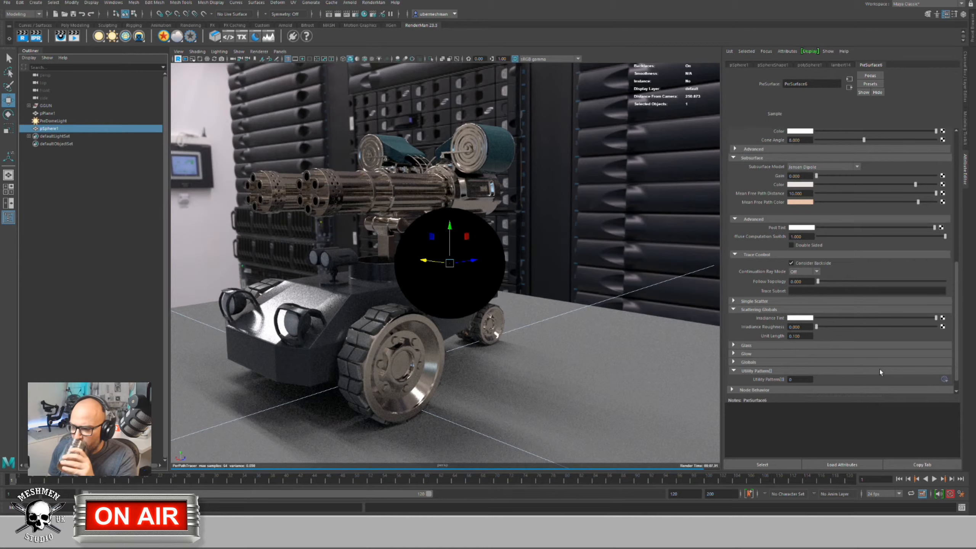
{"action": "left_click", "coordinate": [734, 345]}
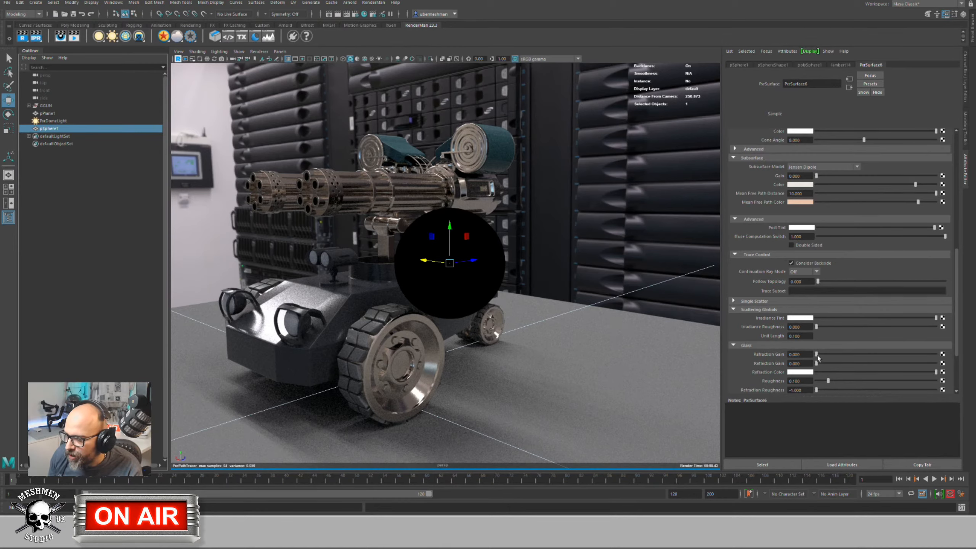
Step: Raise Refraction Gain and Reflection Gain to 1.0 and inspect the glass render
{"action": "left_click_drag", "start_coordinate": [816, 354], "coordinate": [937, 355]}
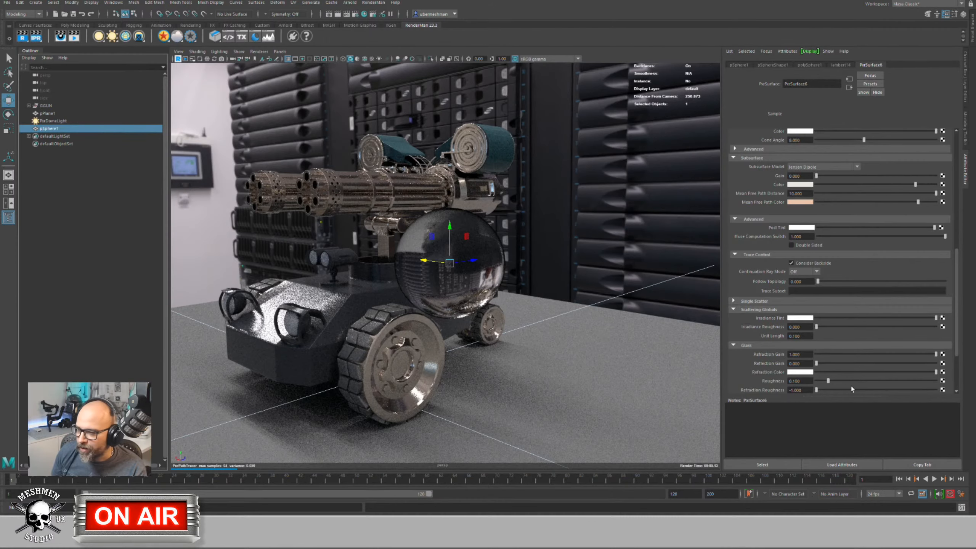
{"action": "left_click_drag", "start_coordinate": [816, 364], "coordinate": [937, 363]}
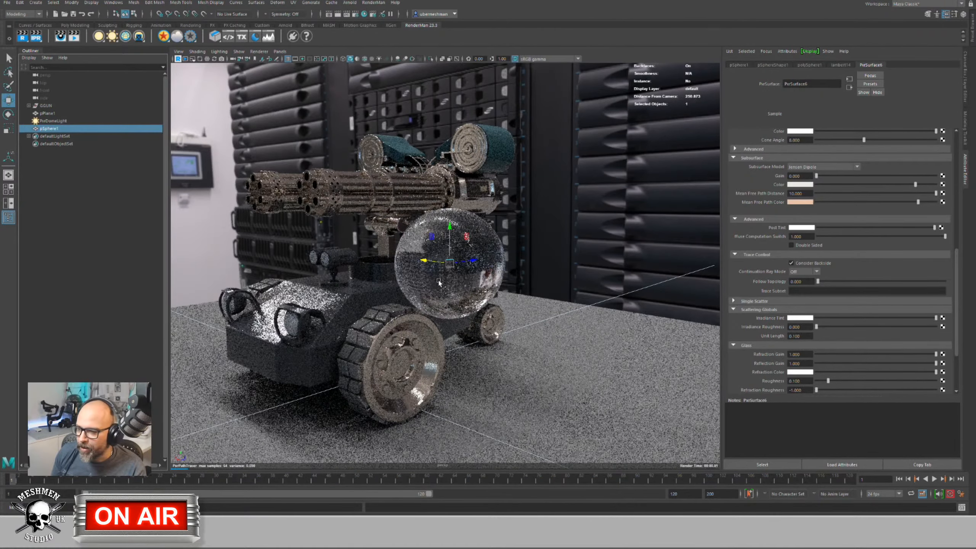
{"action": "right_click_drag", "start_coordinate": [436, 266], "coordinate": [459, 283], "text": "alt"}
{"action": "left_click_drag", "start_coordinate": [459, 283], "coordinate": [446, 285], "text": "alt"}
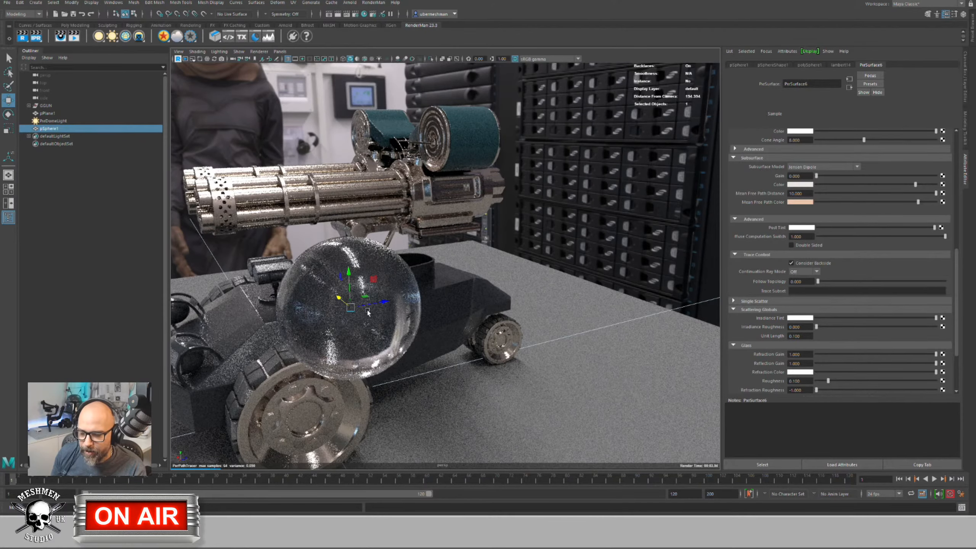
{"action": "right_click_drag", "start_coordinate": [368, 313], "coordinate": [392, 304], "text": "alt"}
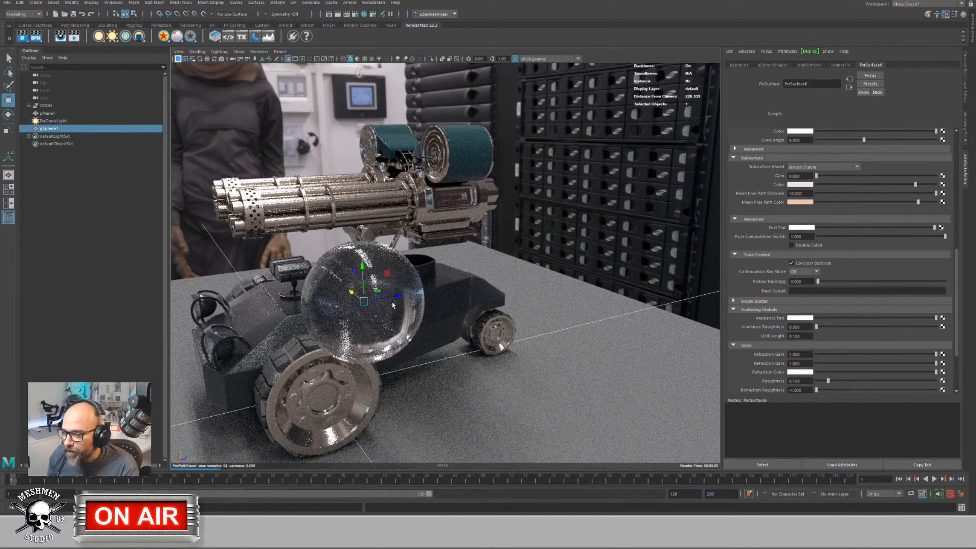
Step: Try a mint Refraction Color on the glass, then set it back to white
{"action": "left_click", "coordinate": [794, 372]}
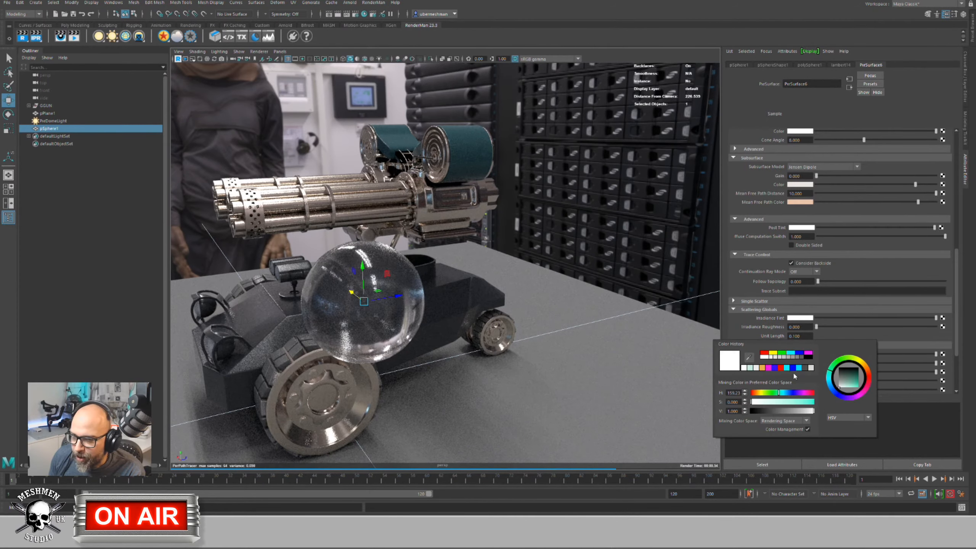
{"action": "left_click_drag", "start_coordinate": [773, 401], "coordinate": [793, 402]}
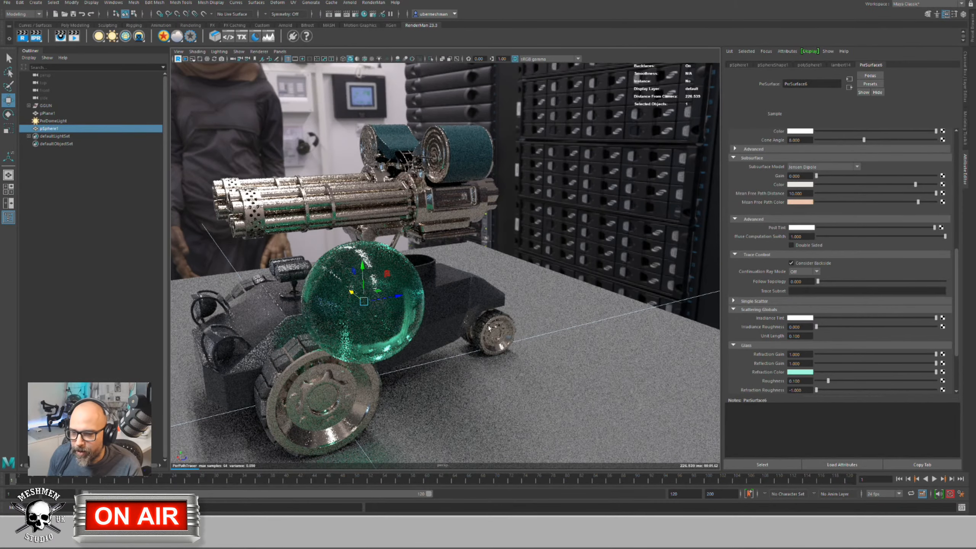
{"action": "left_click_drag", "start_coordinate": [445, 340], "coordinate": [713, 365], "text": "alt"}
{"action": "left_click", "coordinate": [799, 371]}
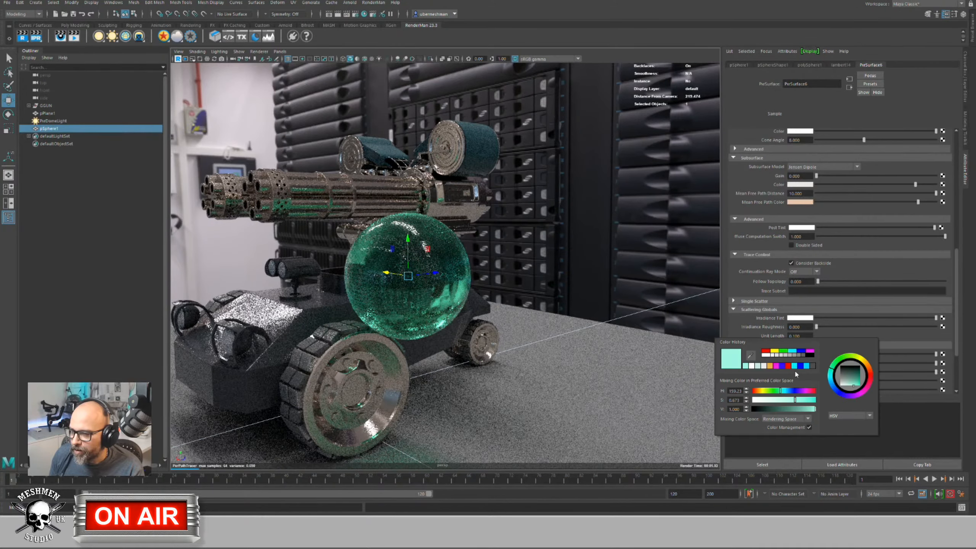
{"action": "left_click_drag", "start_coordinate": [777, 402], "coordinate": [753, 400]}
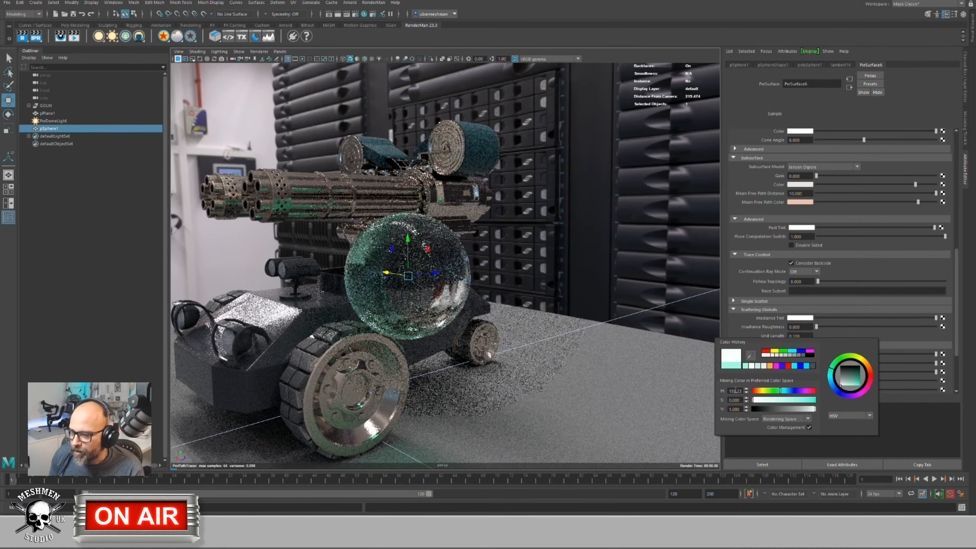
Step: Set Glass Roughness to 0, then raise it to about 0.33 for frosted glass
{"action": "left_click_drag", "start_coordinate": [828, 380], "coordinate": [811, 387]}
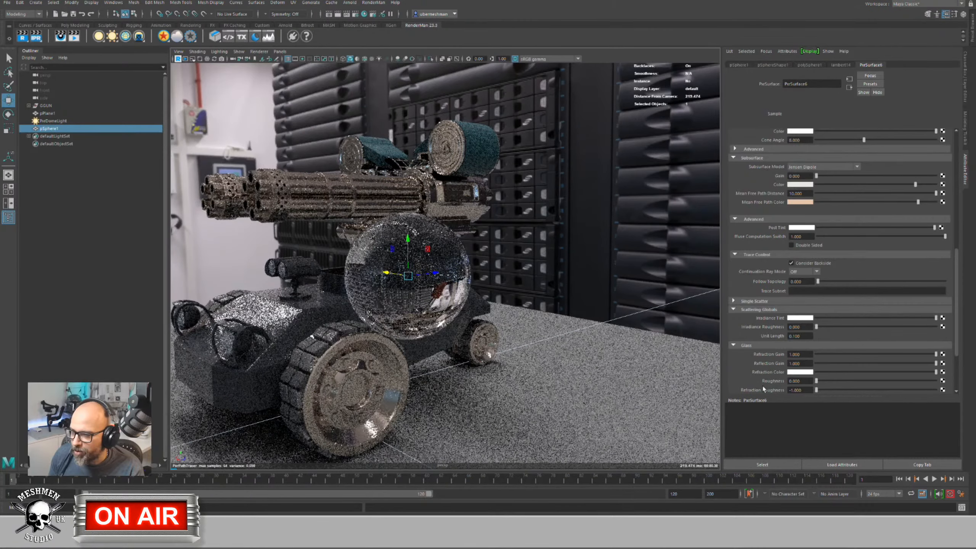
{"action": "left_click_drag", "start_coordinate": [400, 313], "coordinate": [423, 334], "text": "alt"}
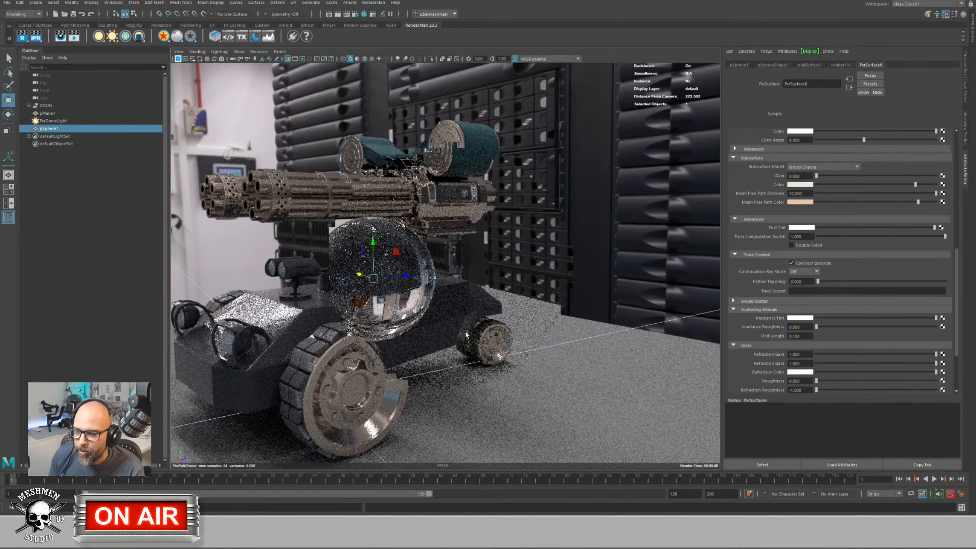
{"action": "left_click_drag", "start_coordinate": [816, 381], "coordinate": [859, 388]}
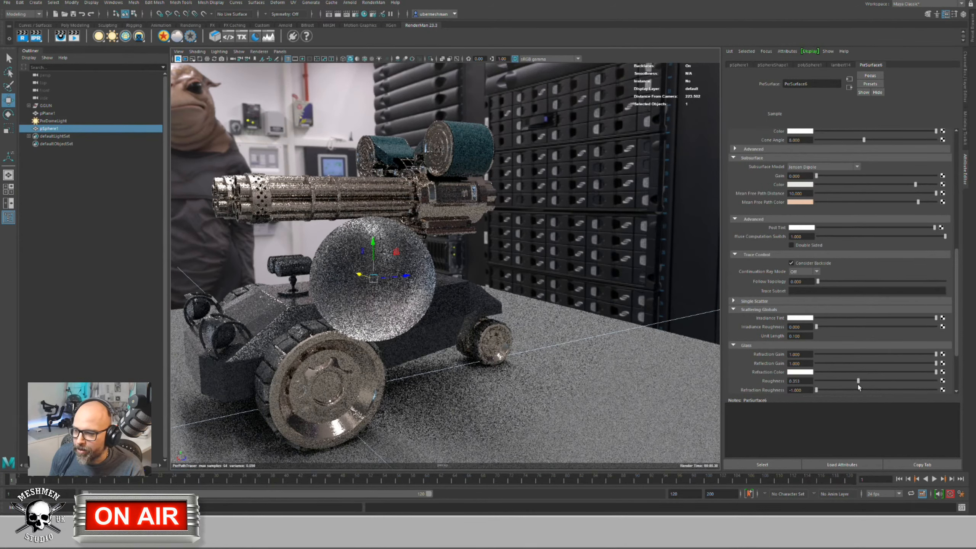
{"action": "left_click_drag", "start_coordinate": [484, 302], "coordinate": [457, 320], "text": "alt"}
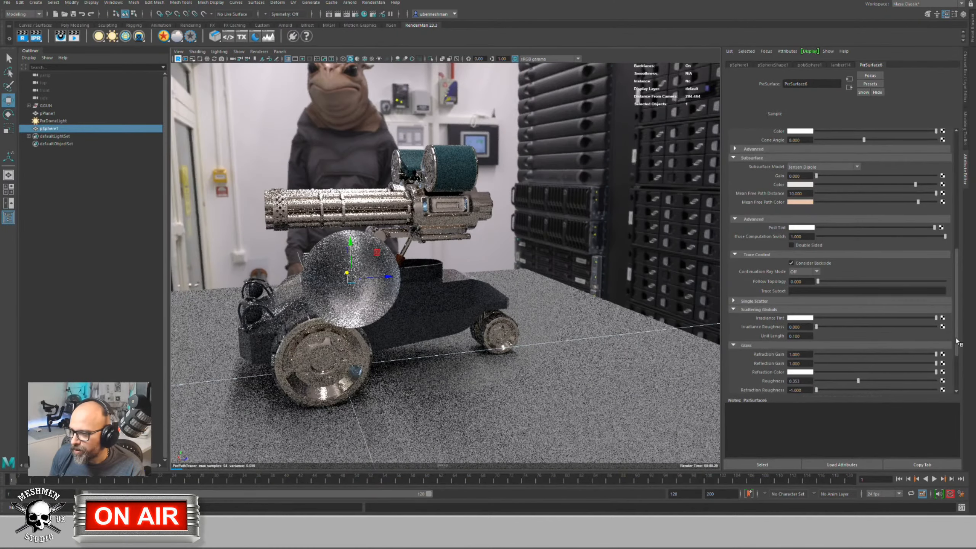
{"action": "left_click_drag", "start_coordinate": [957, 345], "coordinate": [959, 381]}
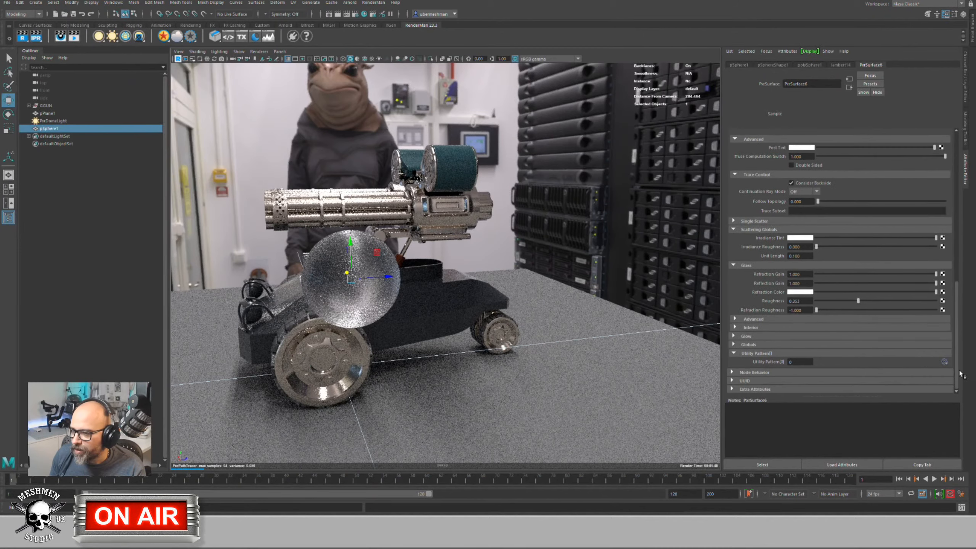
Step: Expand the Glass Advanced options, showing Refractive Index 1.500, and the Interior section
{"action": "left_click", "coordinate": [751, 320]}
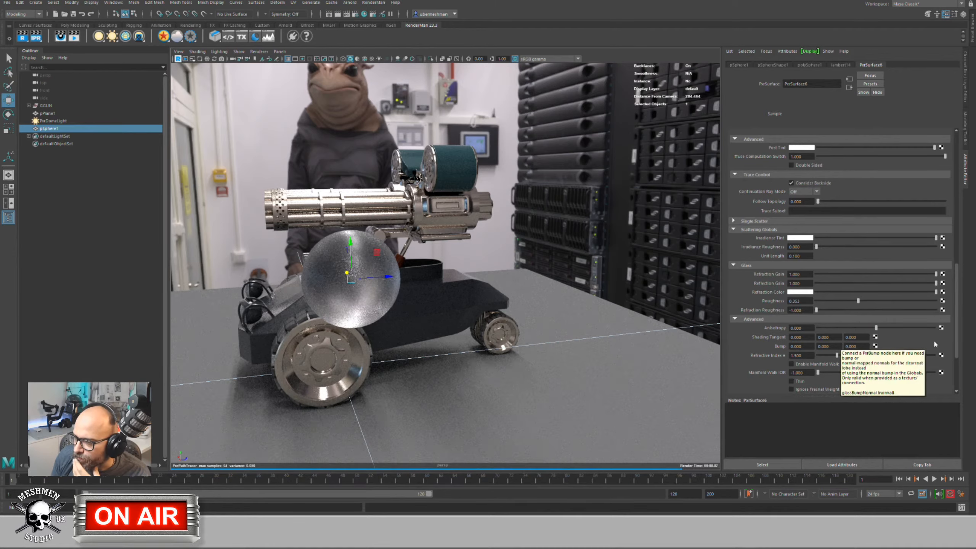
{"action": "scroll", "coordinate": [957, 329], "scroll_direction": "down", "scroll_amount": 3}
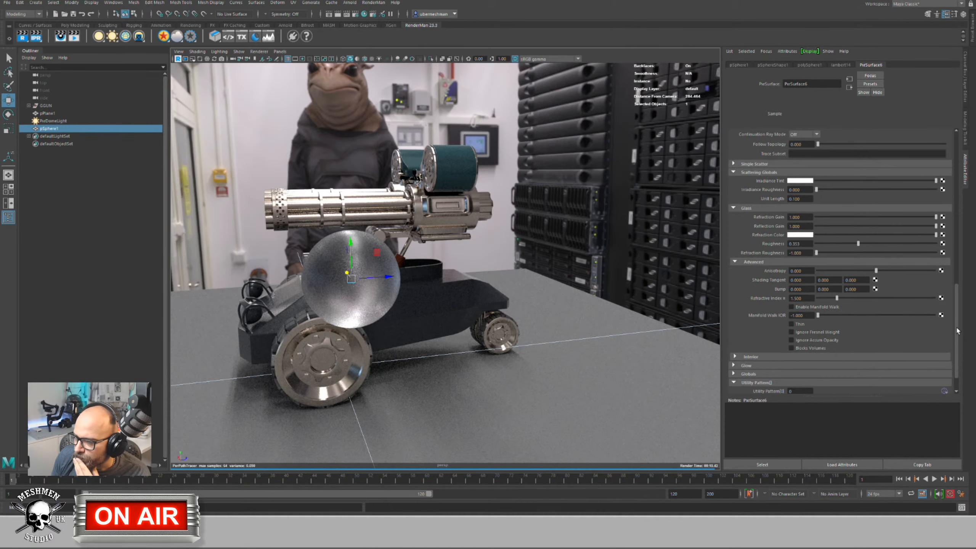
{"action": "left_click", "coordinate": [734, 357]}
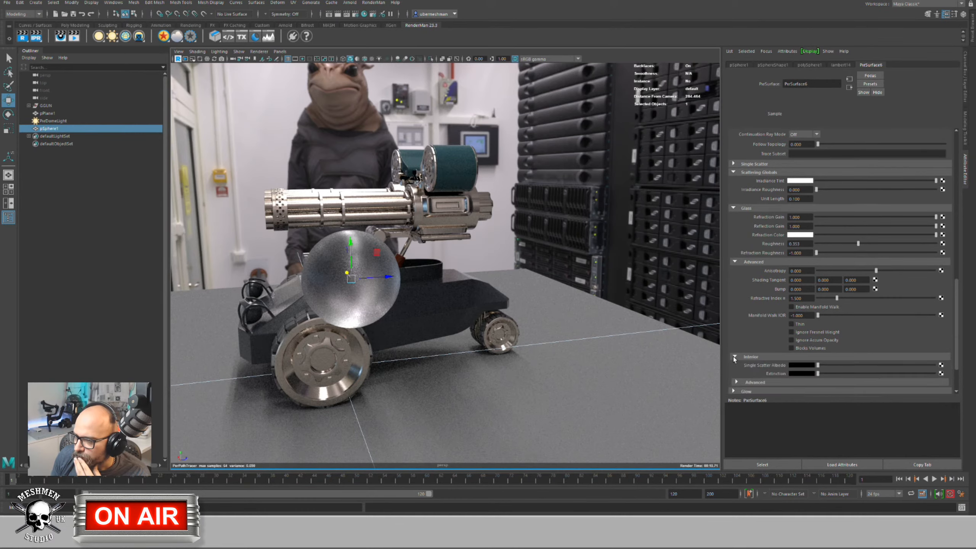
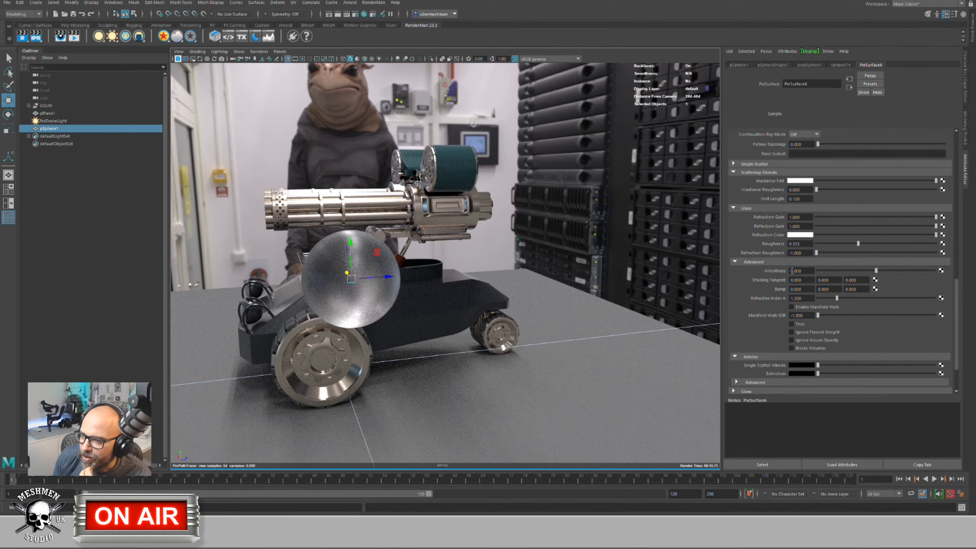
Step: Tint the glass Refraction Color teal, then drop its saturation back to 0 for white
{"action": "left_click", "coordinate": [795, 235]}
{"action": "left_click", "coordinate": [790, 266]}
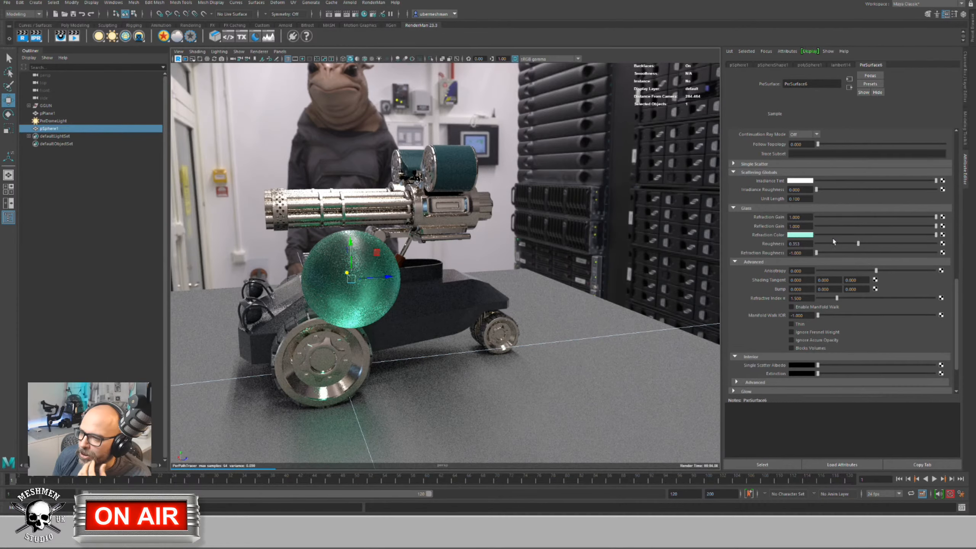
{"action": "left_click", "coordinate": [806, 235]}
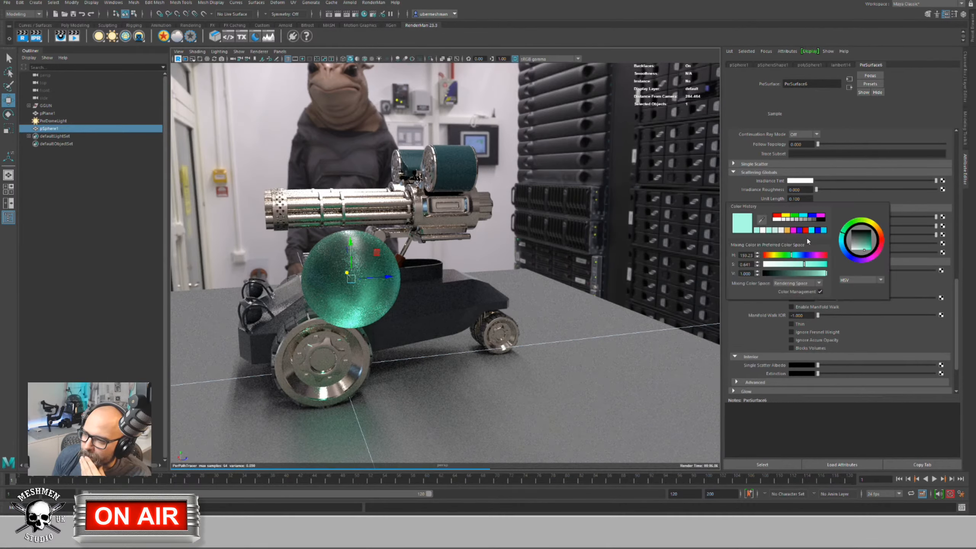
{"action": "left_click_drag", "start_coordinate": [811, 264], "coordinate": [754, 268]}
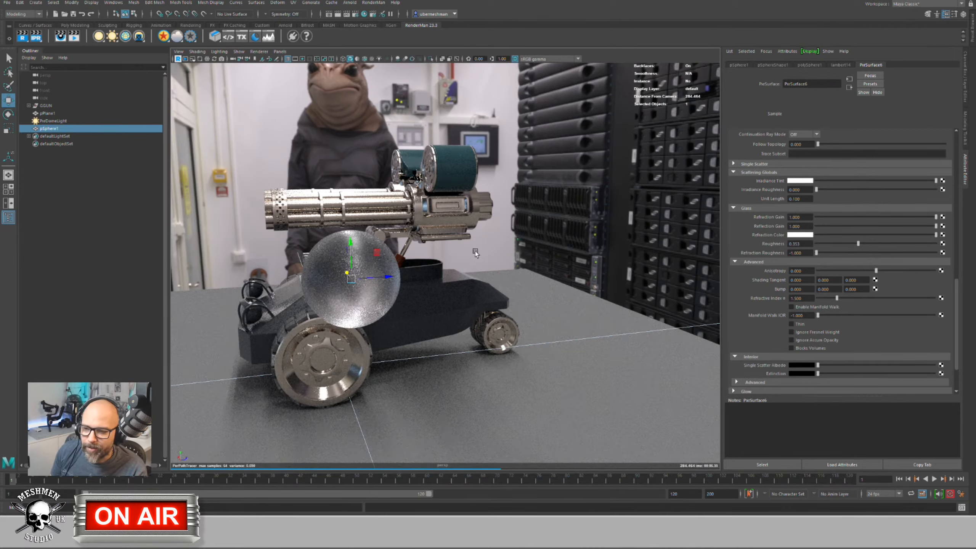
Step: Move the glass sphere slightly on the turret and reselect pSphere1
{"action": "middle_click_drag", "start_coordinate": [475, 251], "coordinate": [449, 274]}
{"action": "key", "text": "Left"}
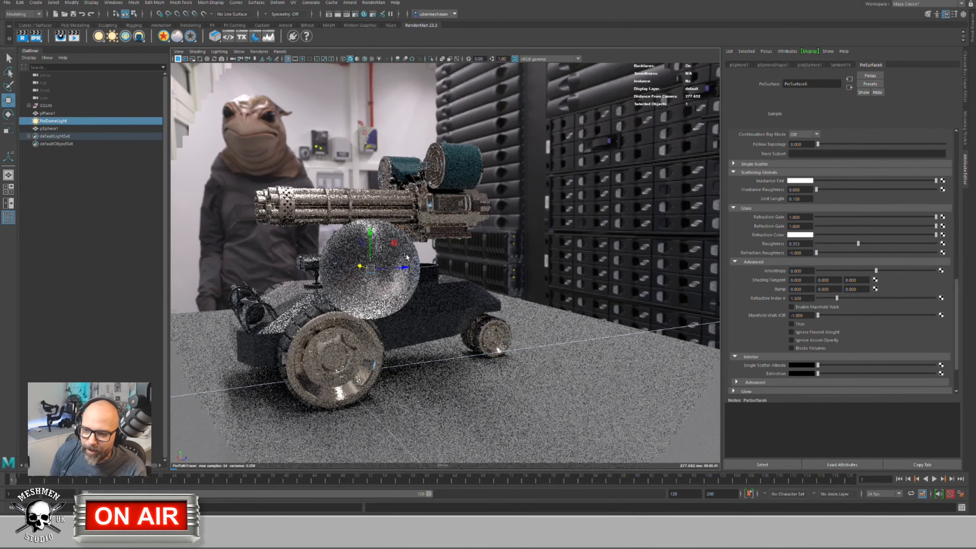
{"action": "left_click", "coordinate": [388, 264]}
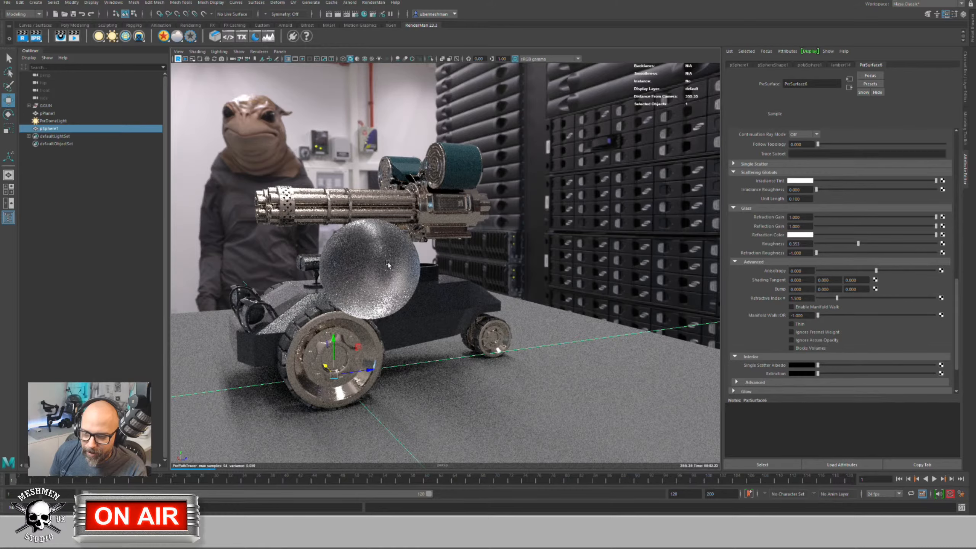
Step: Turn on Show > Selection Highlighting in the viewport
{"action": "right_click", "coordinate": [361, 281]}
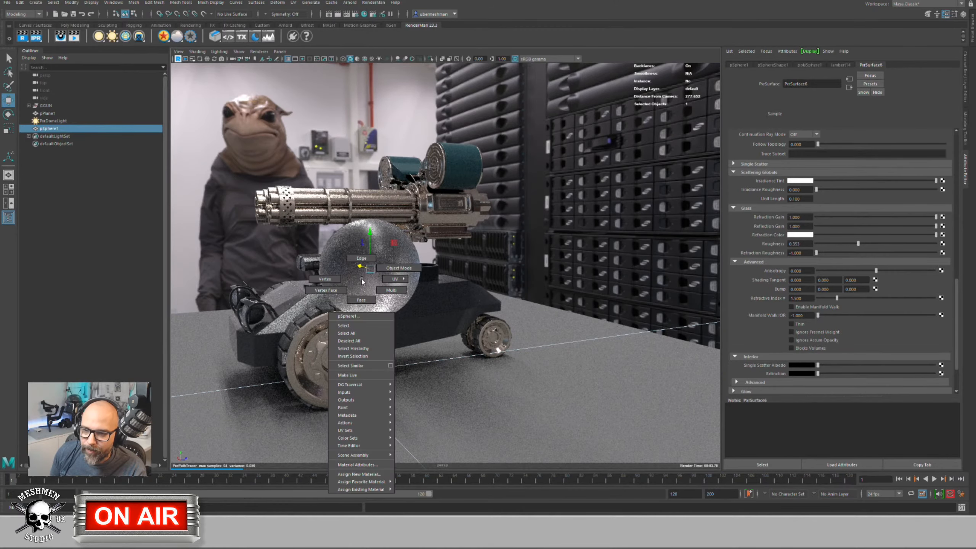
{"action": "left_click", "coordinate": [242, 52]}
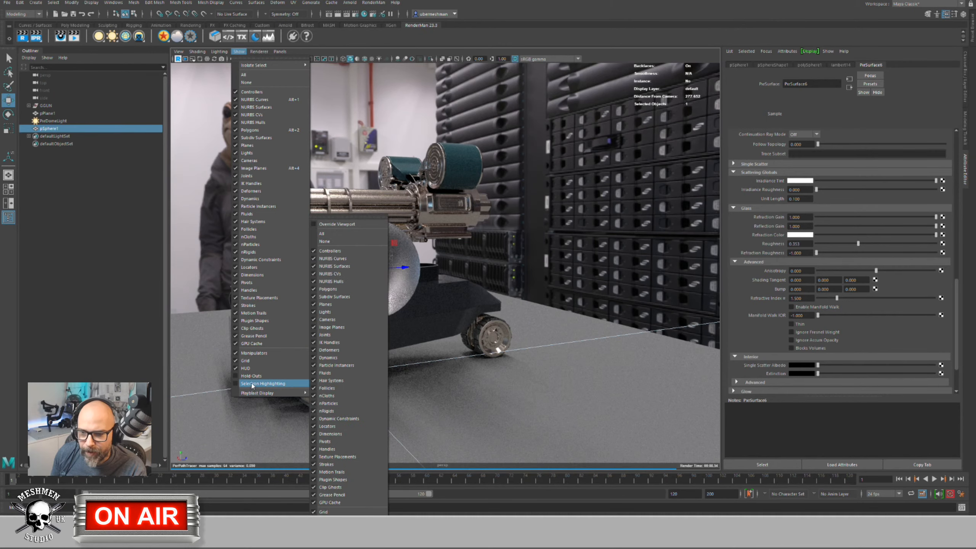
{"action": "left_click", "coordinate": [252, 384]}
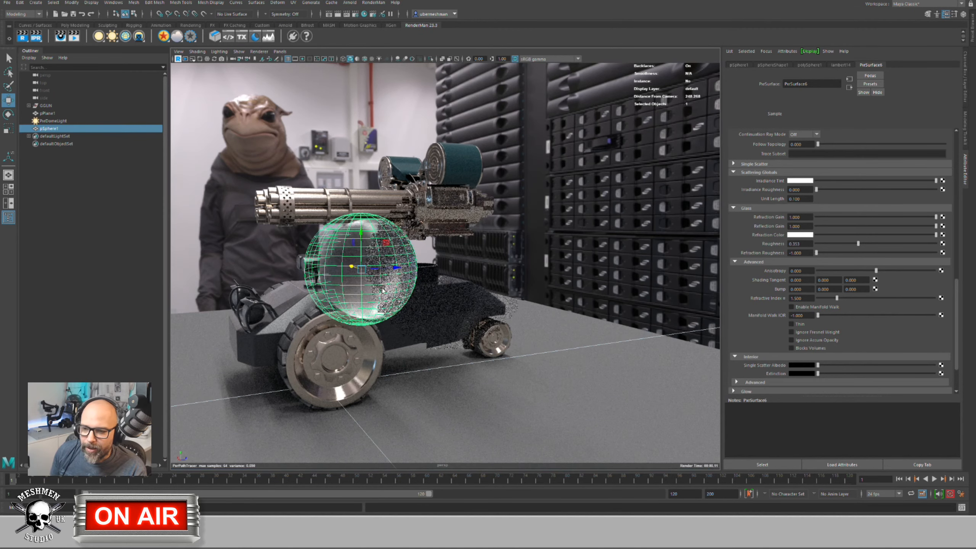
Step: In edge mode, scale the sphere's equator loop and the loop above it inward
{"action": "right_click", "coordinate": [375, 280]}
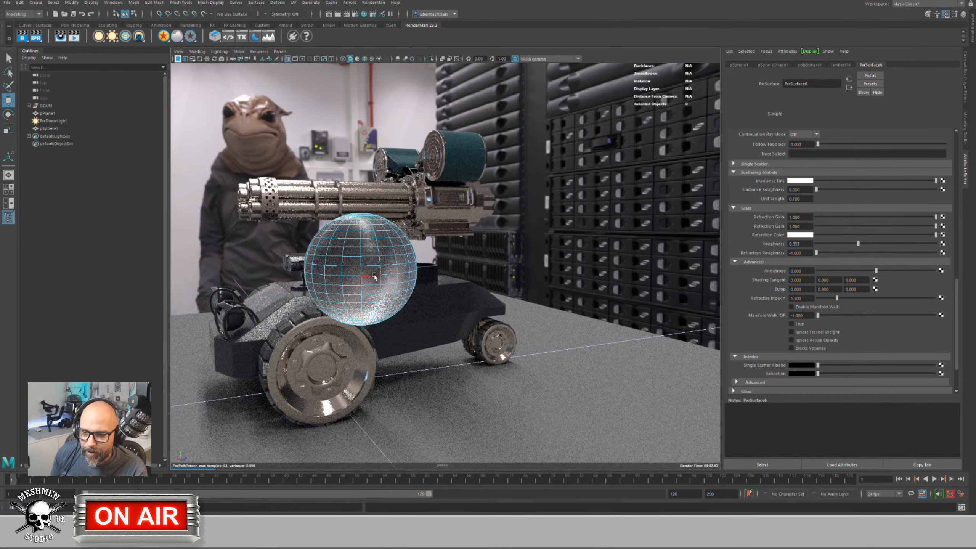
{"action": "left_click", "coordinate": [373, 278]}
{"action": "key", "text": "e"}
{"action": "key", "text": "r"}
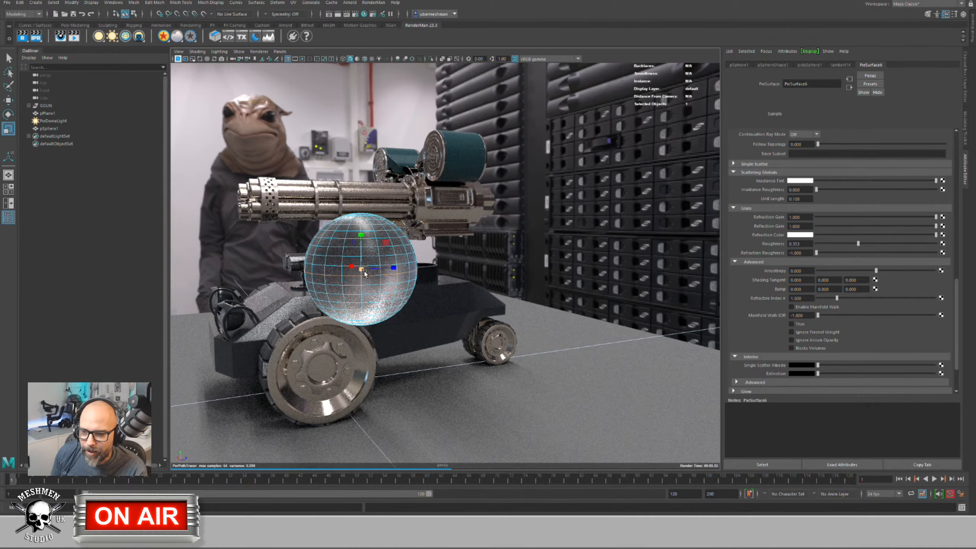
{"action": "left_click_drag", "start_coordinate": [359, 271], "coordinate": [325, 273]}
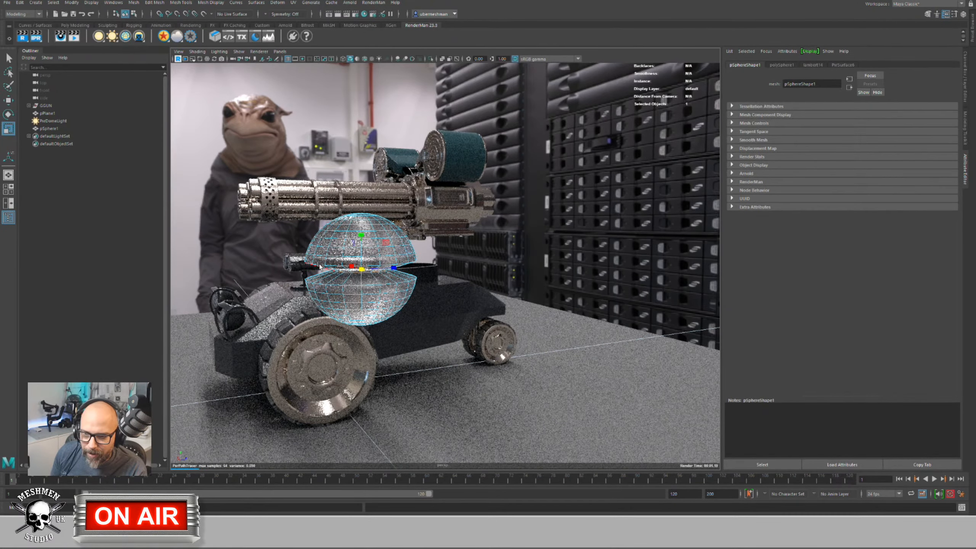
{"action": "double_click", "coordinate": [342, 261]}
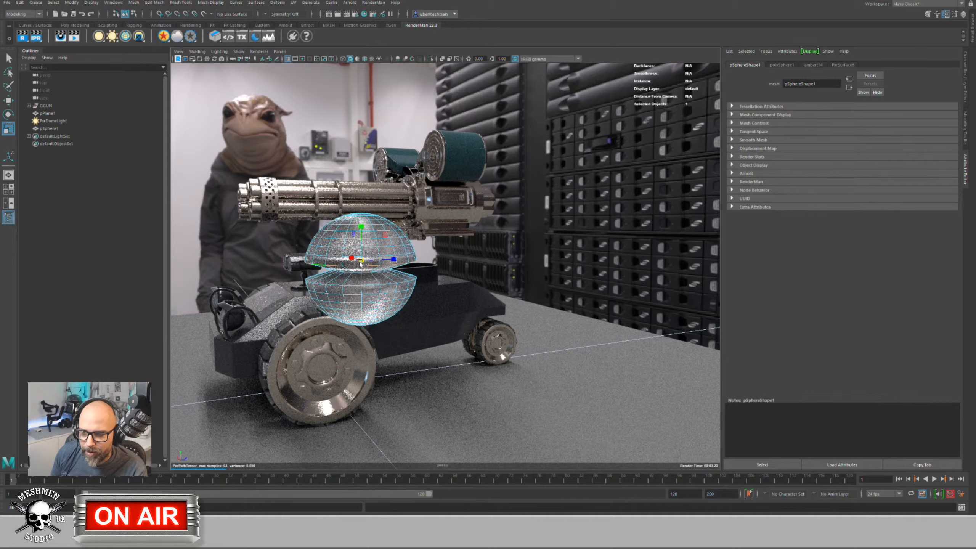
{"action": "left_click_drag", "start_coordinate": [352, 264], "coordinate": [311, 271]}
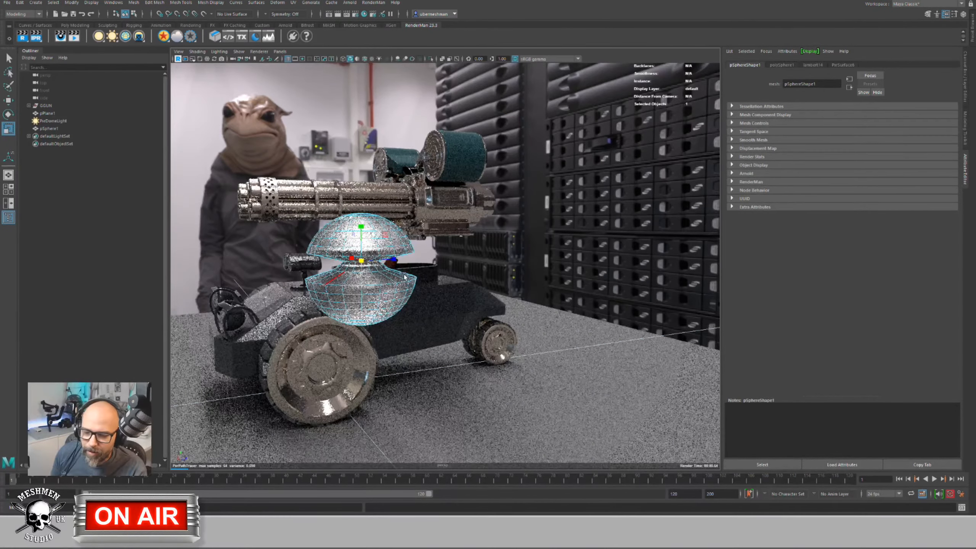
Step: Orbit around the turret to check the pinched sphere, then return to Object Mode
{"action": "left_click_drag", "start_coordinate": [404, 277], "coordinate": [343, 261], "text": "alt"}
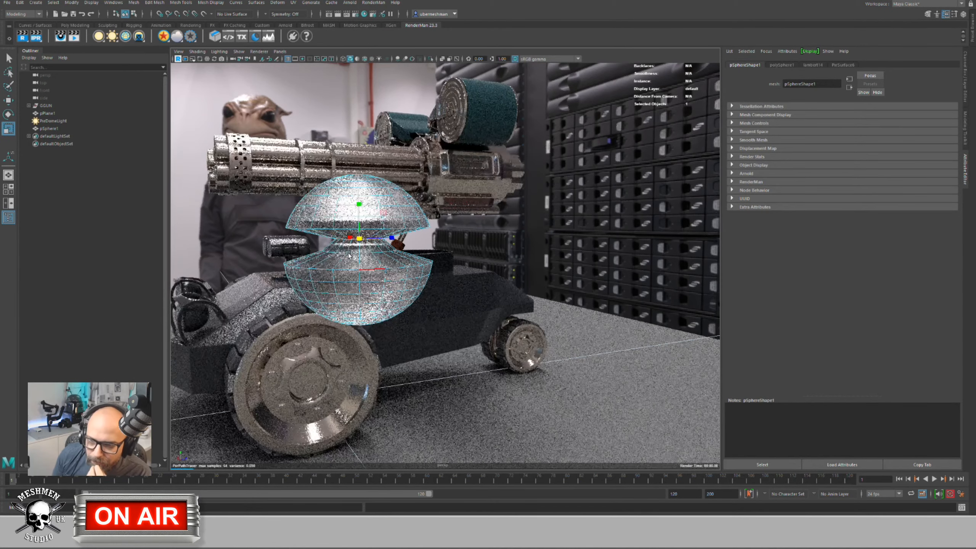
{"action": "right_click_drag", "start_coordinate": [349, 246], "coordinate": [350, 235]}
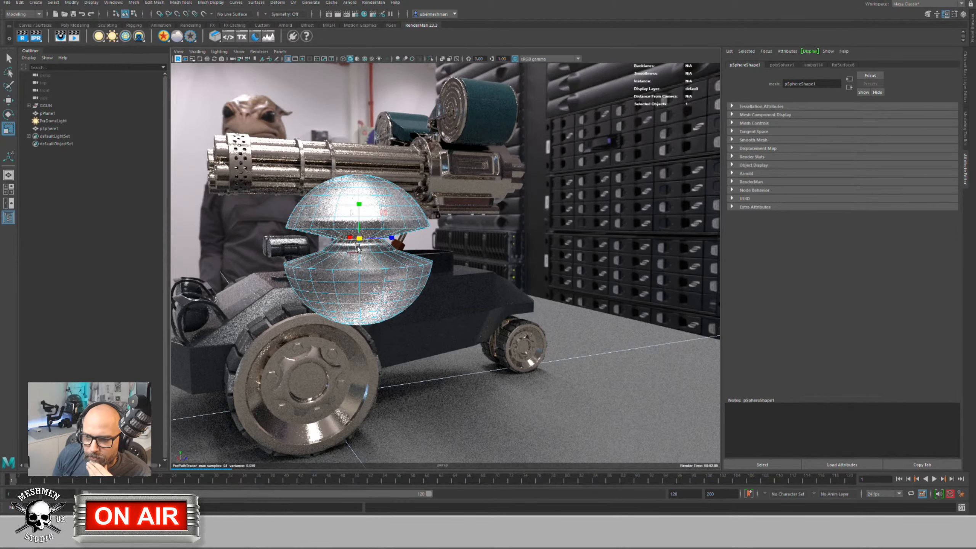
{"action": "left_click_drag", "start_coordinate": [358, 248], "coordinate": [338, 252]}
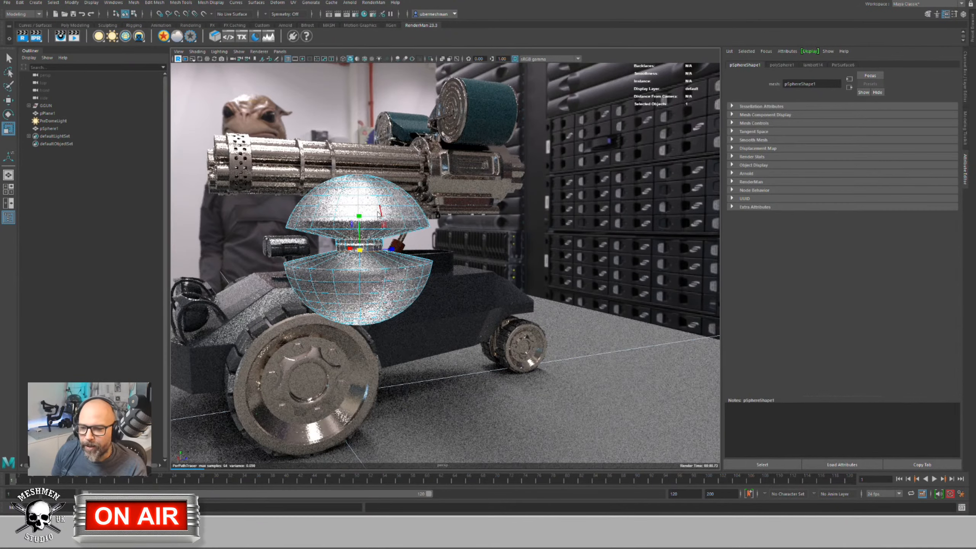
{"action": "right_click_drag", "start_coordinate": [376, 213], "coordinate": [370, 235]}
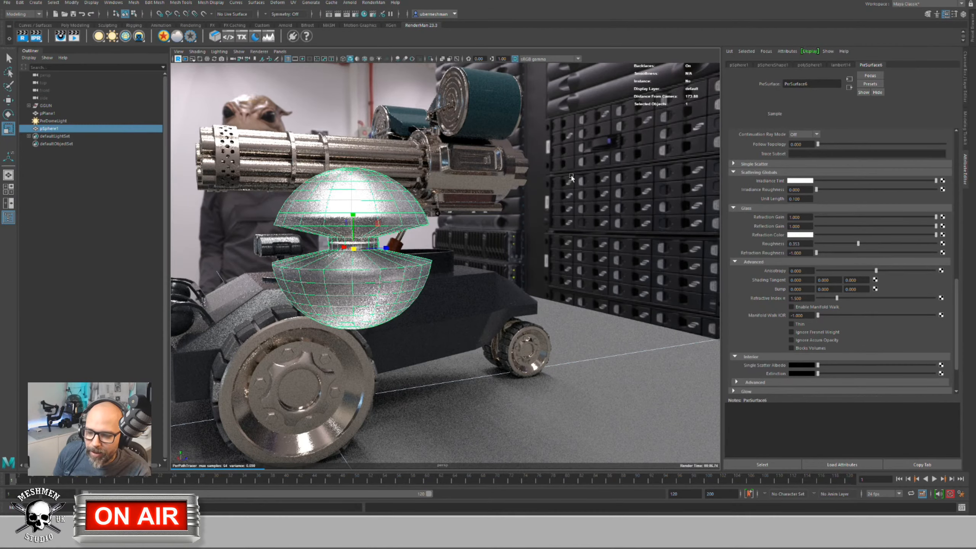
Step: Set pSphereShape1's RenderMan Subdivision Scheme to Catmull-Clark
{"action": "left_click", "coordinate": [773, 65]}
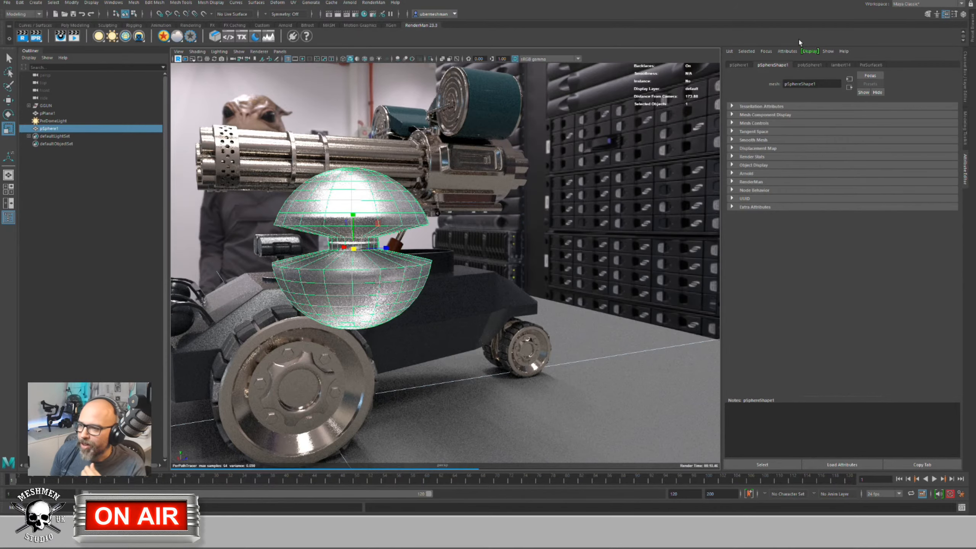
{"action": "left_click", "coordinate": [732, 182]}
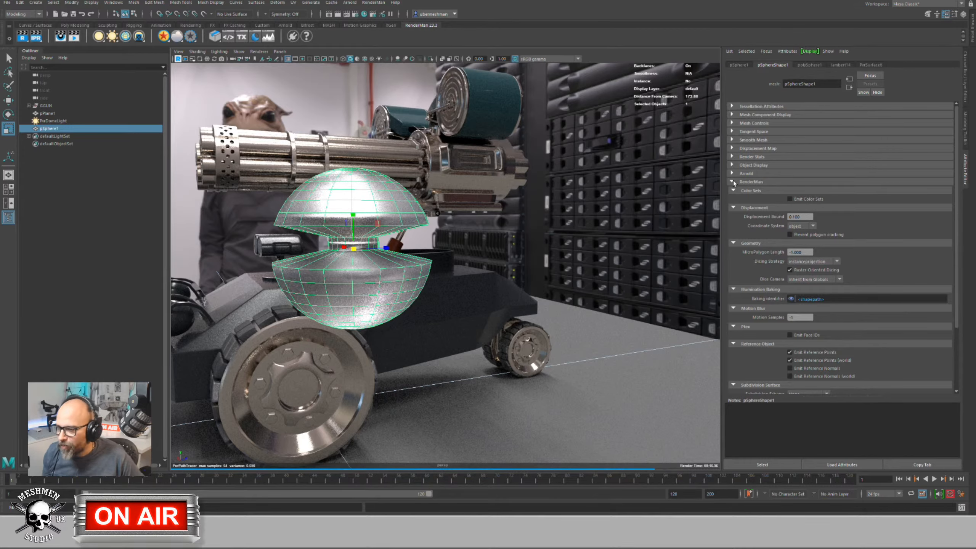
{"action": "left_click_drag", "start_coordinate": [956, 274], "coordinate": [955, 337]}
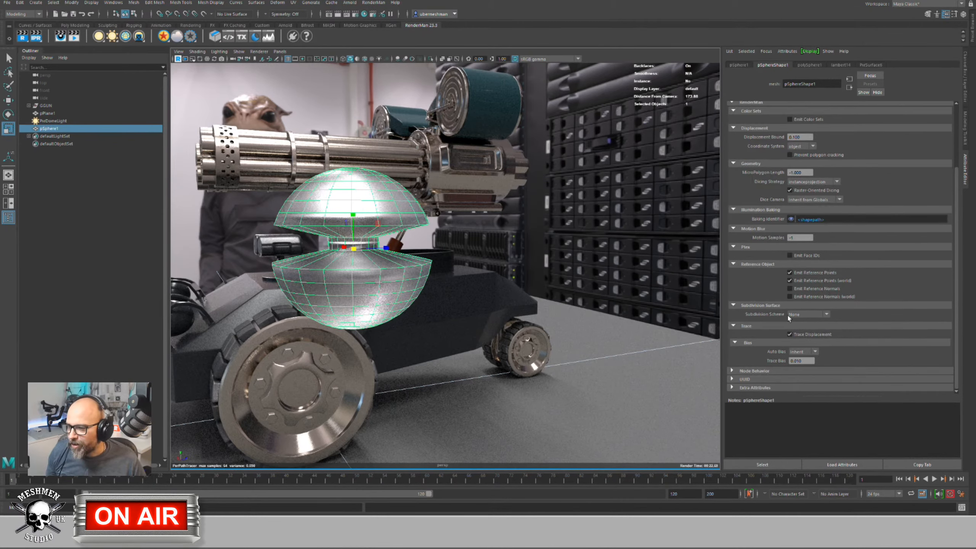
{"action": "left_click", "coordinate": [805, 315]}
{"action": "left_click", "coordinate": [802, 330]}
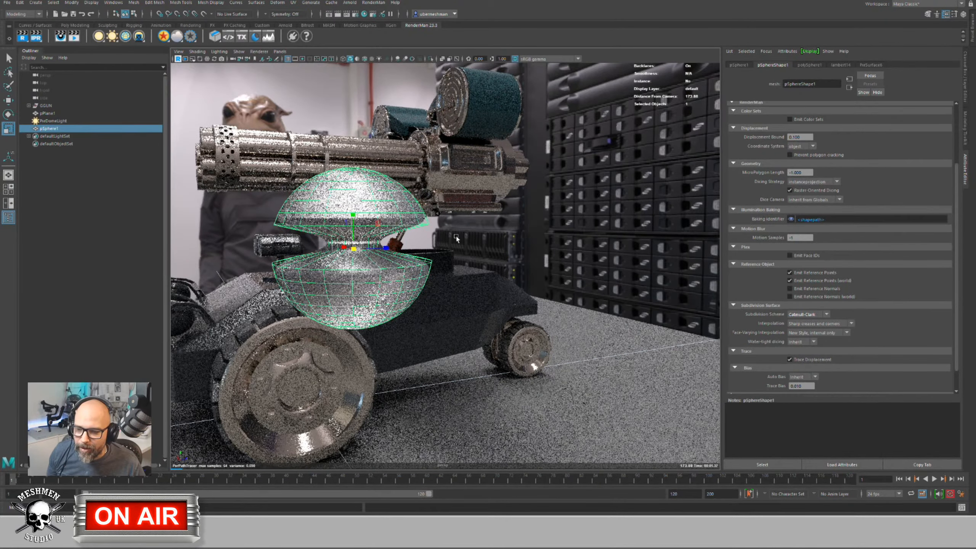
Step: Deselect to view the render, then reselect the sphere and show its PxrSurface6 settings
{"action": "left_click", "coordinate": [479, 245]}
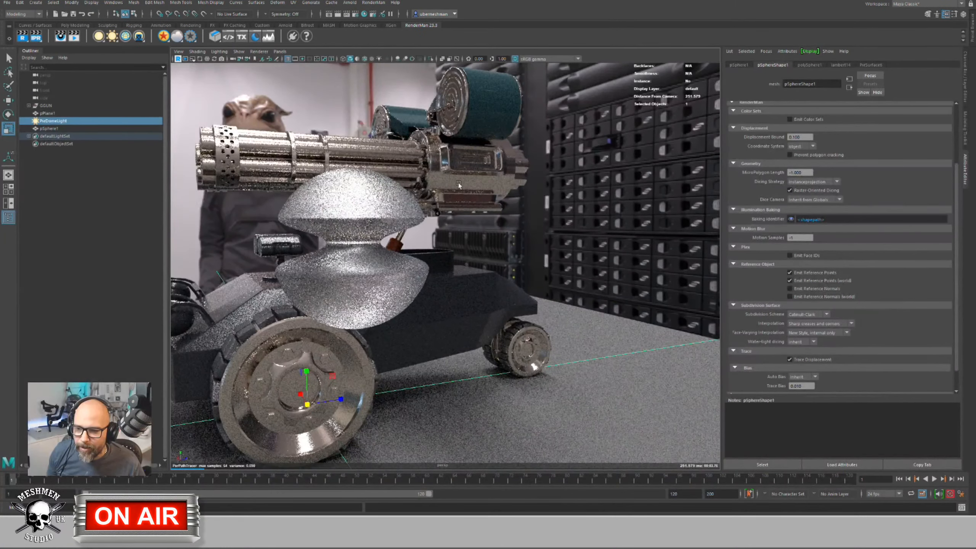
{"action": "left_click", "coordinate": [364, 196]}
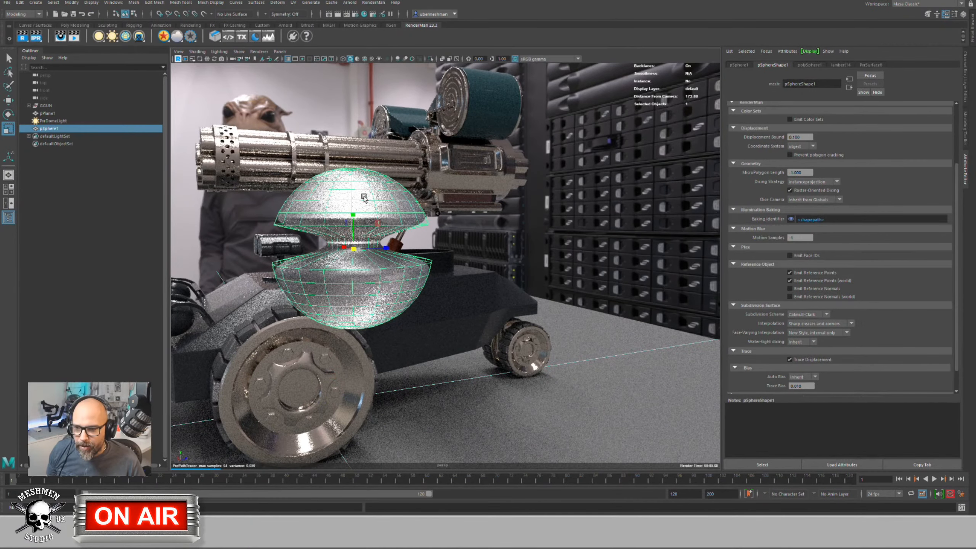
{"action": "left_click", "coordinate": [871, 65]}
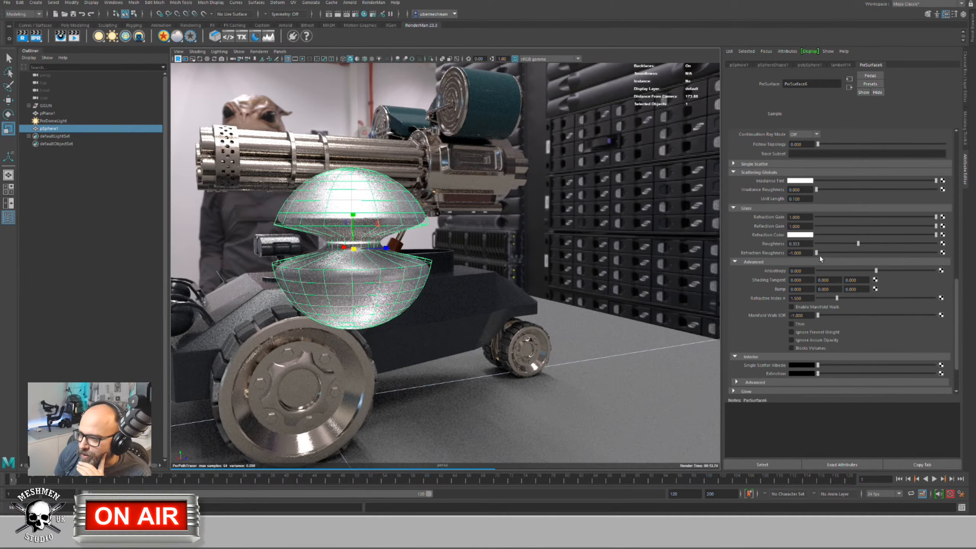
Step: Lower glass roughness, max out Interior Extinction and Single Scatter Albedo, and tint the interior teal
{"action": "left_click_drag", "start_coordinate": [858, 244], "coordinate": [825, 243]}
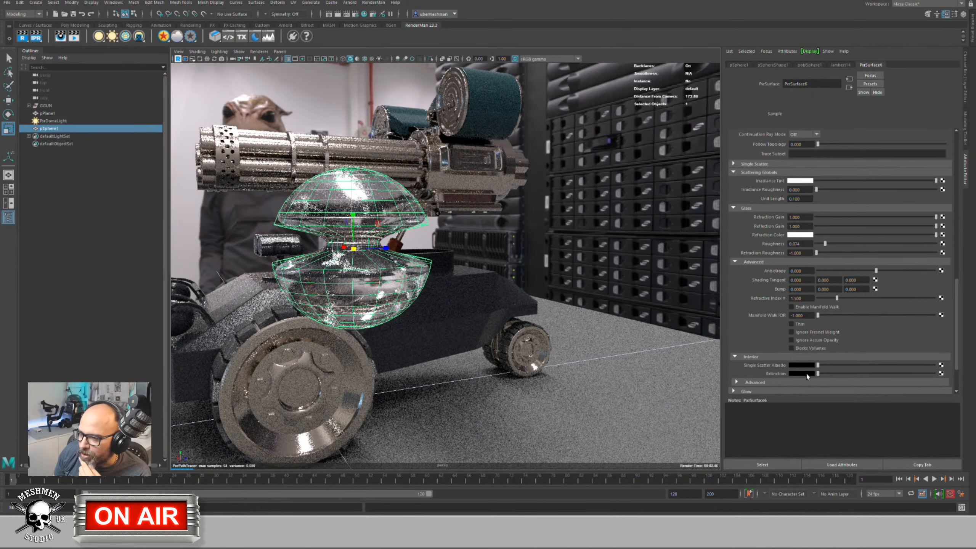
{"action": "left_click_drag", "start_coordinate": [817, 374], "coordinate": [972, 380]}
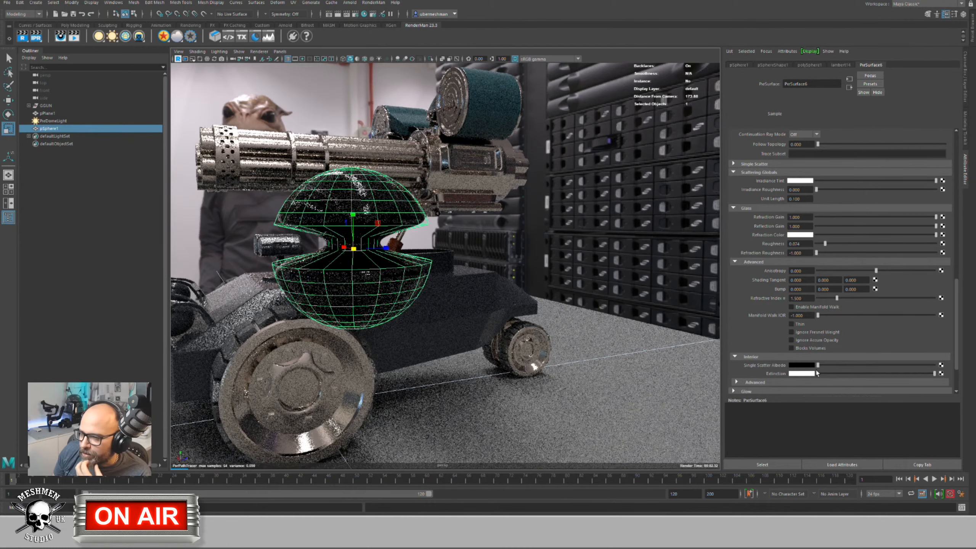
{"action": "left_click_drag", "start_coordinate": [818, 365], "coordinate": [975, 367]}
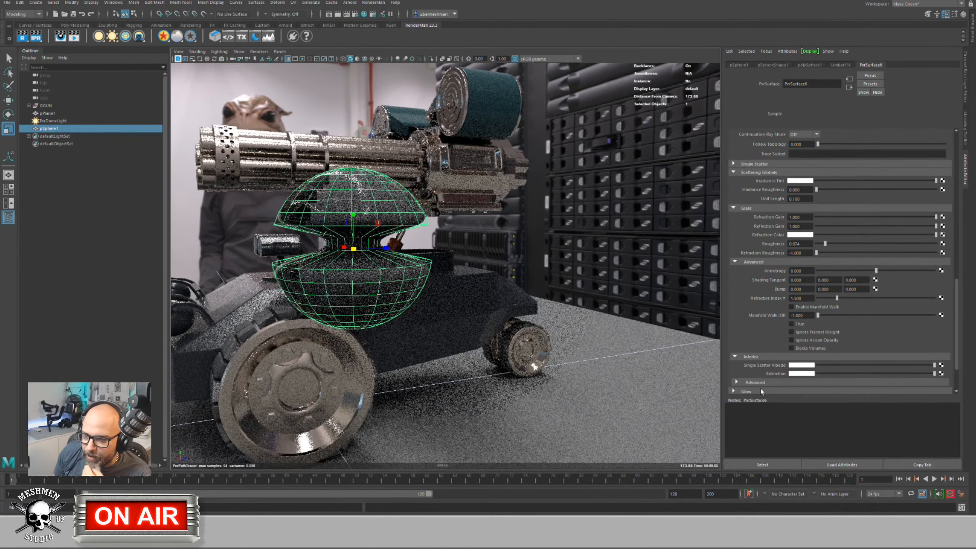
{"action": "left_click", "coordinate": [801, 373]}
{"action": "mouse_move", "coordinate": [791, 405]}
{"action": "left_mouse_down"}
{"action": "mouse_move", "coordinate": [818, 405]}
{"action": "mouse_move", "coordinate": [791, 404]}
{"action": "left_mouse_up"}
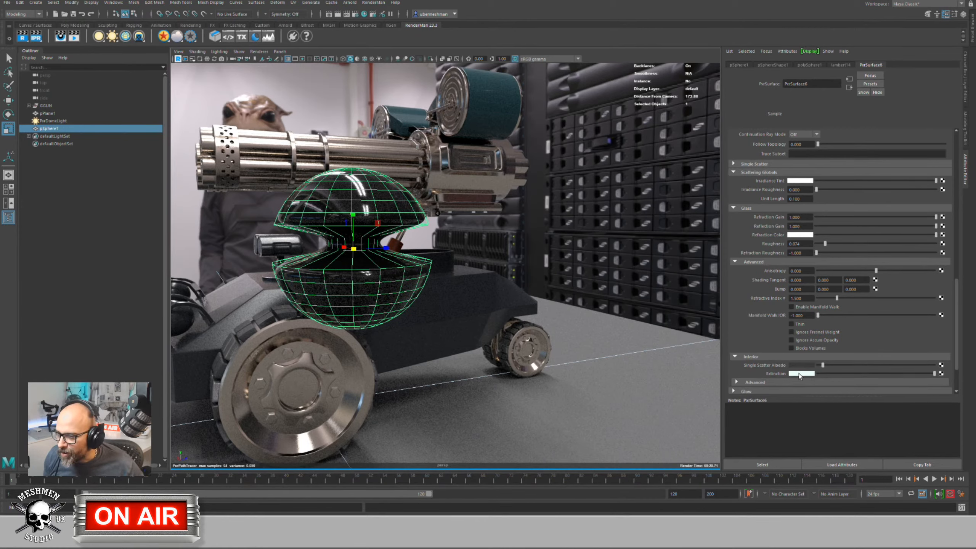
Step: Saturate the Extinction colour and darken it nearly to black so the glass renders deep red
{"action": "left_click", "coordinate": [799, 374]}
{"action": "mouse_move", "coordinate": [781, 405]}
{"action": "left_mouse_down"}
{"action": "mouse_move", "coordinate": [812, 402]}
{"action": "mouse_move", "coordinate": [766, 414]}
{"action": "mouse_move", "coordinate": [776, 415]}
{"action": "left_mouse_up"}
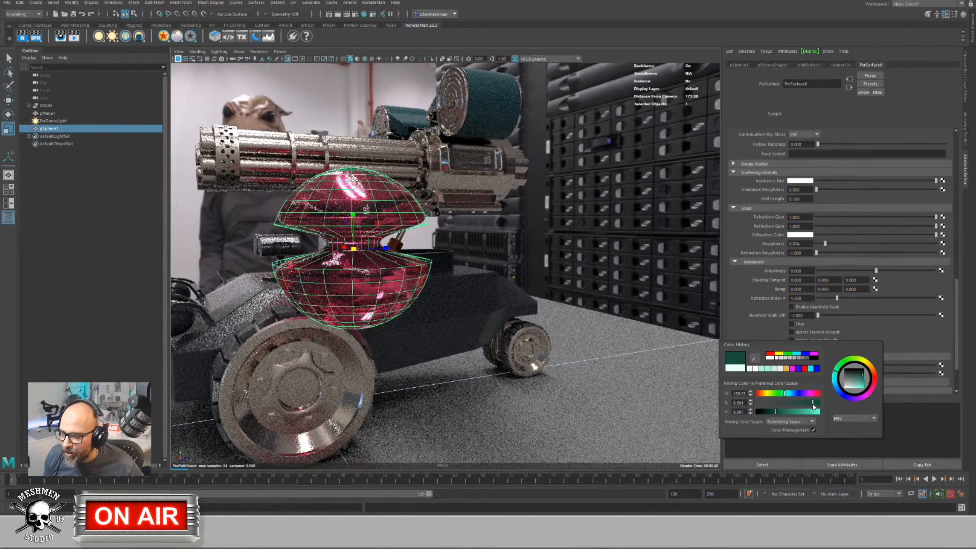
{"action": "left_click_drag", "start_coordinate": [813, 403], "coordinate": [818, 403]}
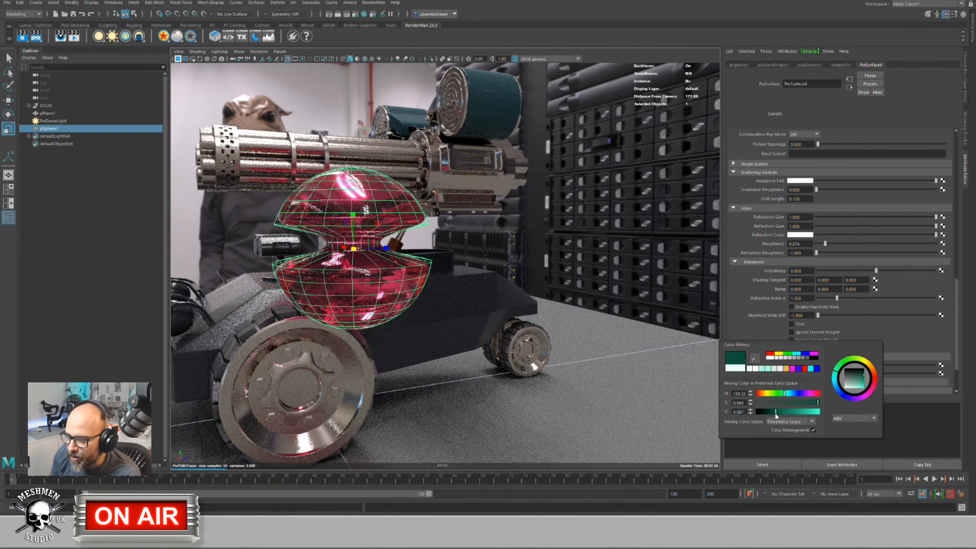
{"action": "left_click_drag", "start_coordinate": [776, 413], "coordinate": [811, 415]}
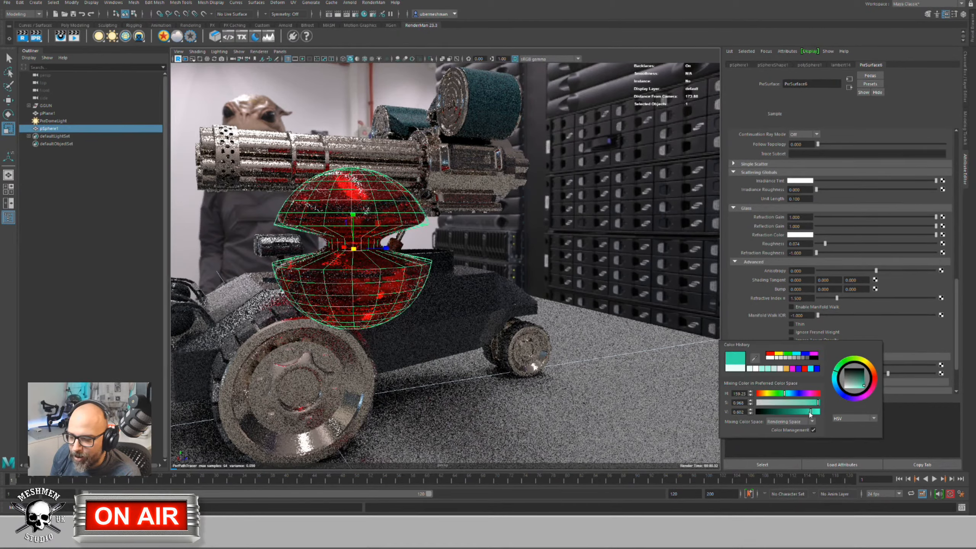
Step: Select the dome light and orbit the view around the red sphere
{"action": "left_click", "coordinate": [424, 265]}
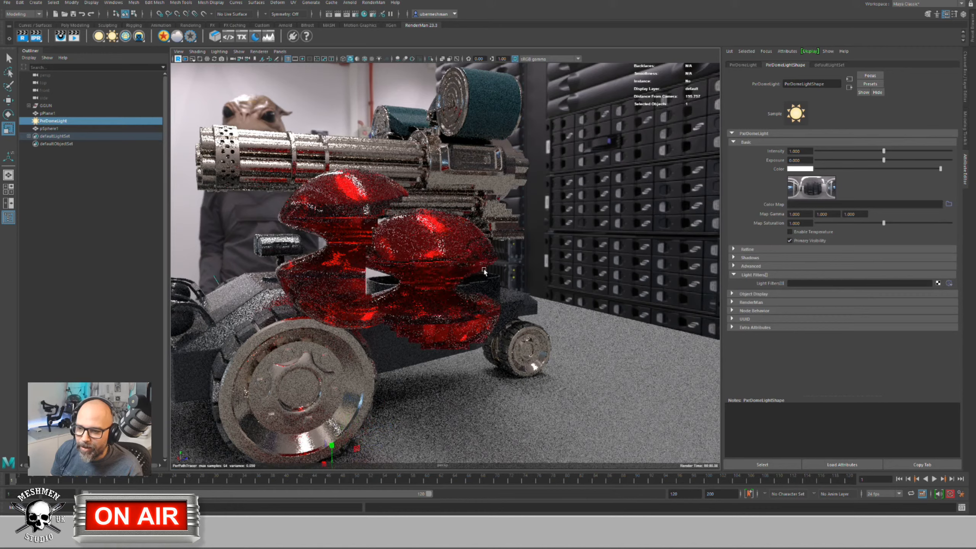
{"action": "scroll", "coordinate": [487, 271], "scroll_direction": "up", "scroll_amount": 3}
{"action": "left_click_drag", "start_coordinate": [487, 272], "coordinate": [469, 283], "text": "alt"}
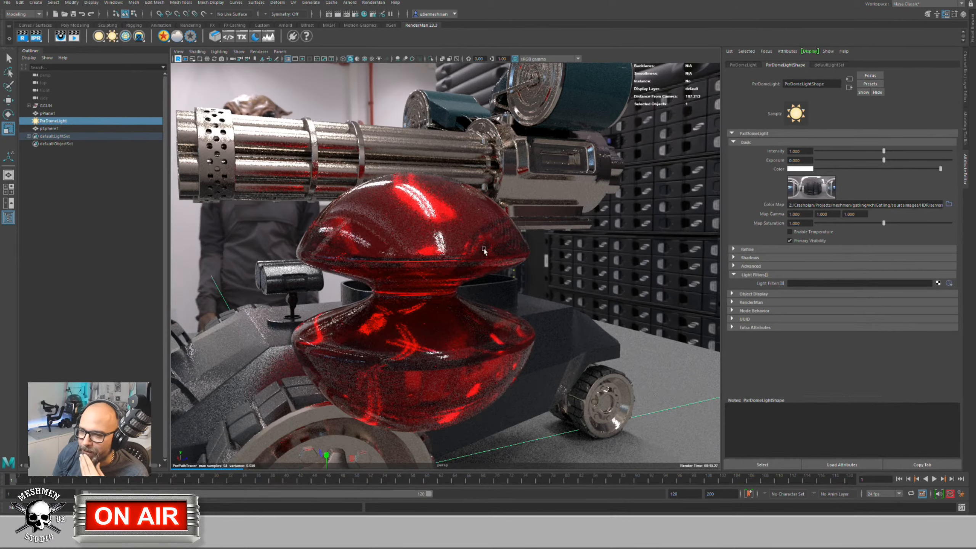
Step: Duplicate the red pinched sphere with Ctrl+D and move the copy to its right
{"action": "left_click_drag", "start_coordinate": [480, 239], "coordinate": [535, 211], "text": "shift"}
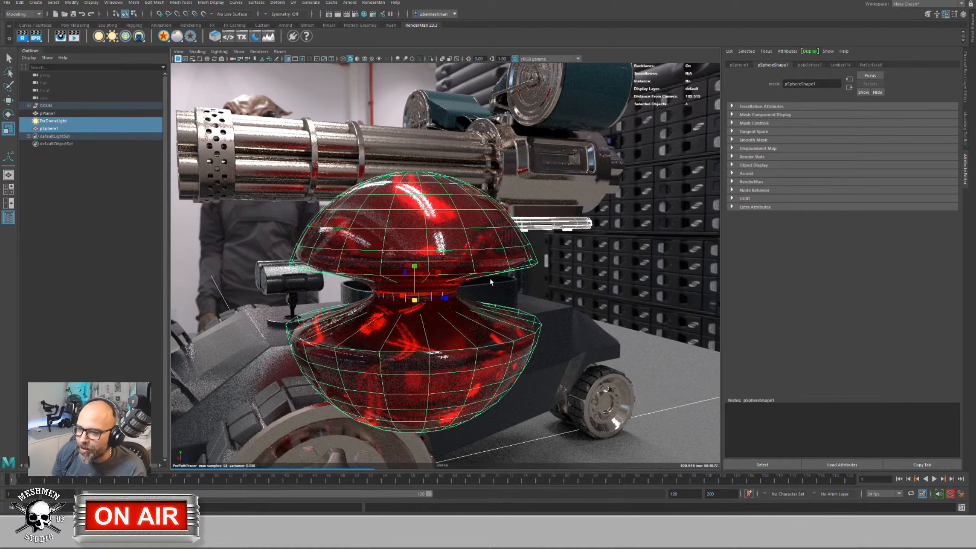
{"action": "key", "text": "ctrl+d"}
{"action": "key", "text": "w"}
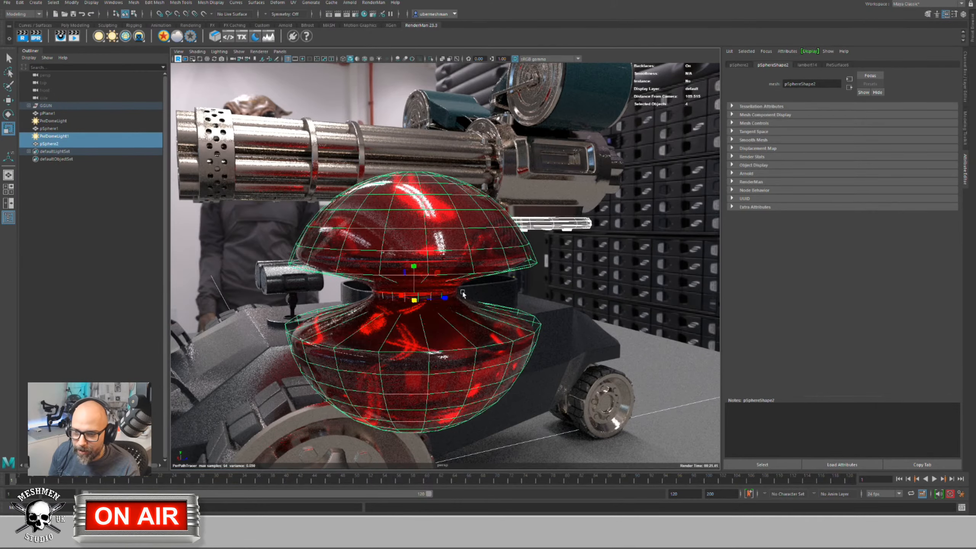
{"action": "left_click_drag", "start_coordinate": [434, 296], "coordinate": [490, 199]}
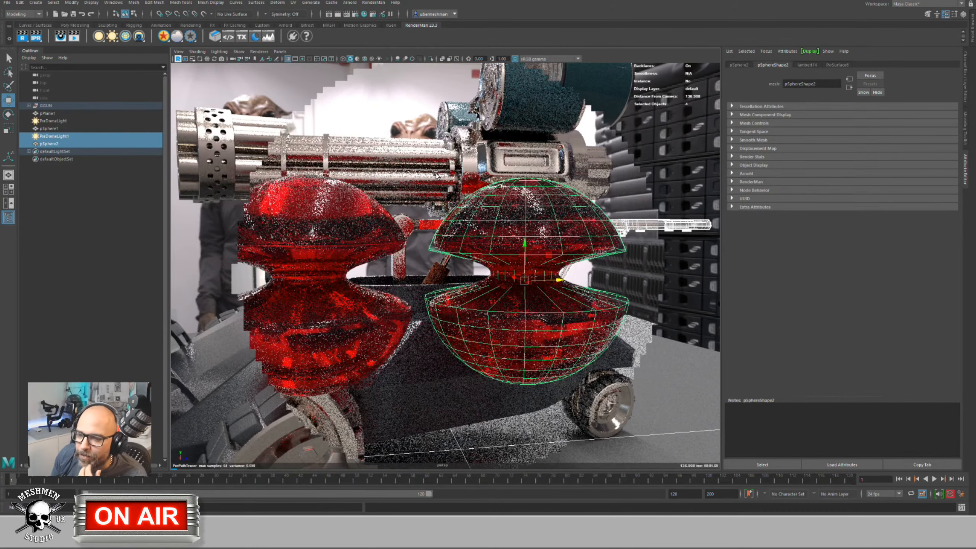
{"action": "key", "text": "ctrl+z"}
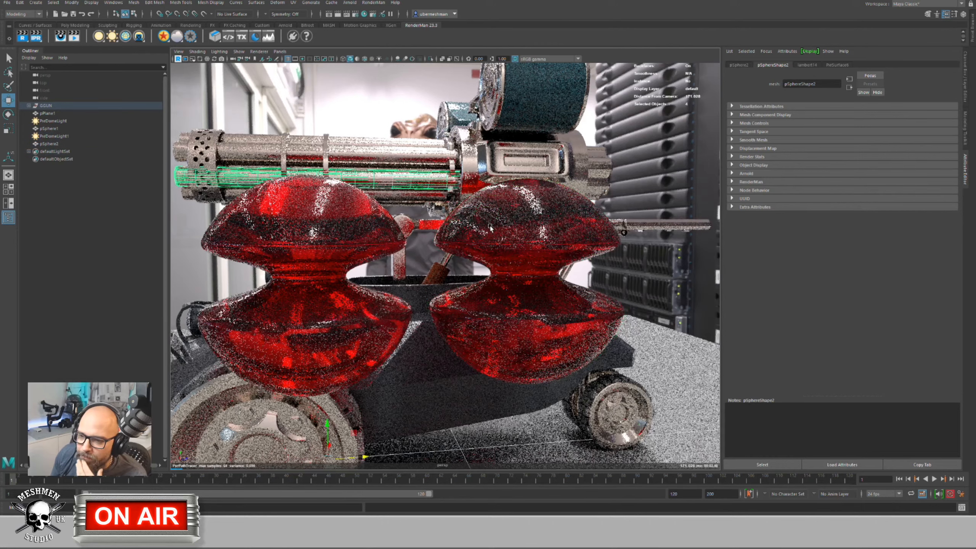
{"action": "left_click", "coordinate": [488, 211]}
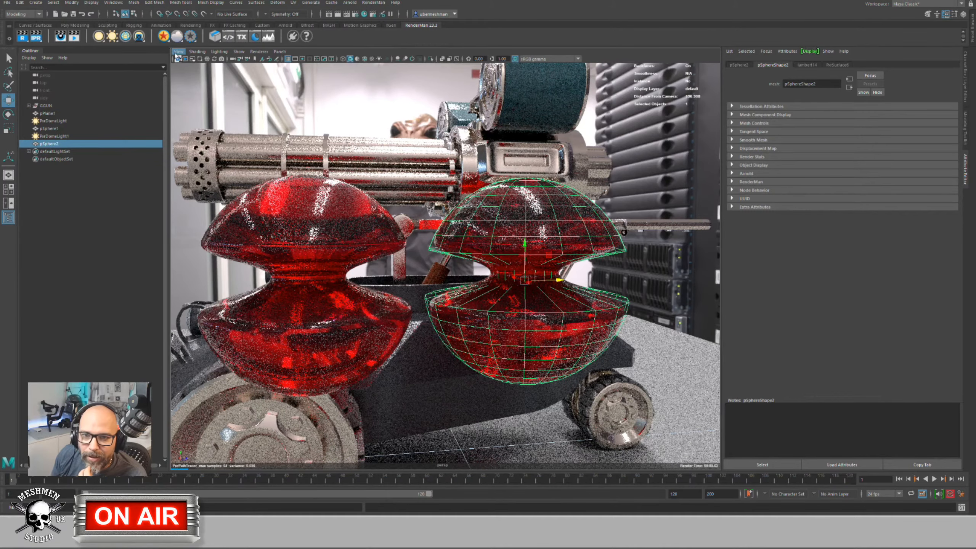
{"action": "right_click", "coordinate": [165, 36]}
Step: Assign the duplicate a new PxrSurface with black diffuse colour and raised Refraction Gain
{"action": "left_click", "coordinate": [181, 43]}
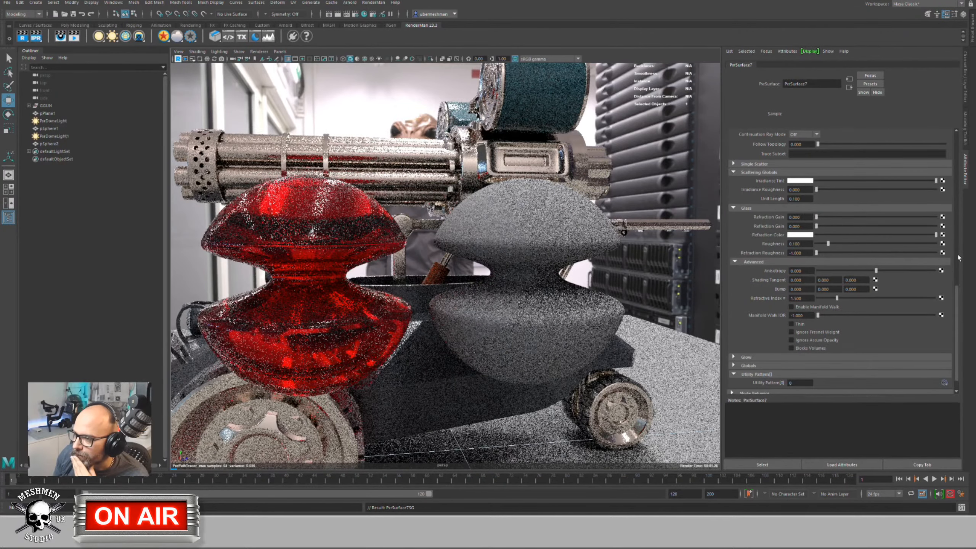
{"action": "left_click_drag", "start_coordinate": [959, 294], "coordinate": [952, 136]}
{"action": "left_click_drag", "start_coordinate": [839, 169], "coordinate": [815, 169]}
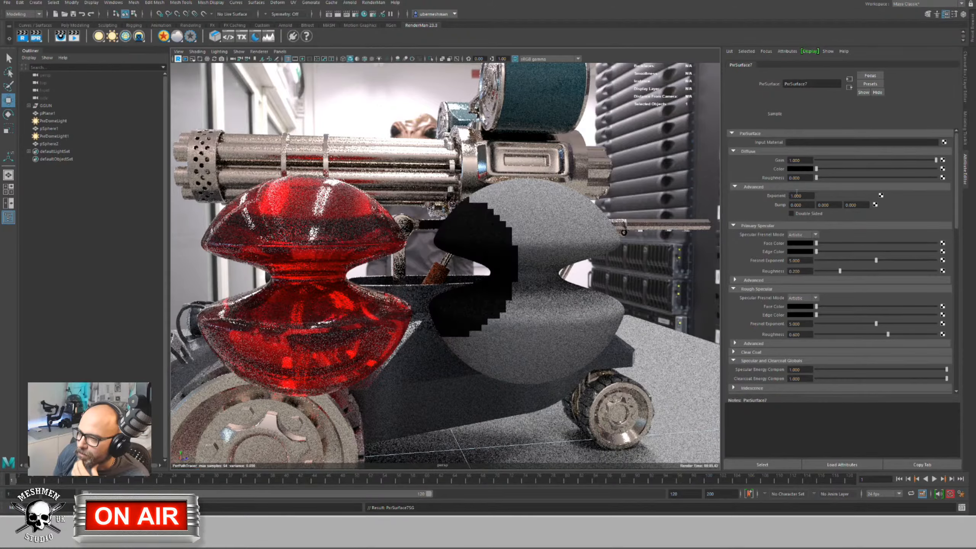
{"action": "left_click_drag", "start_coordinate": [958, 219], "coordinate": [963, 346]}
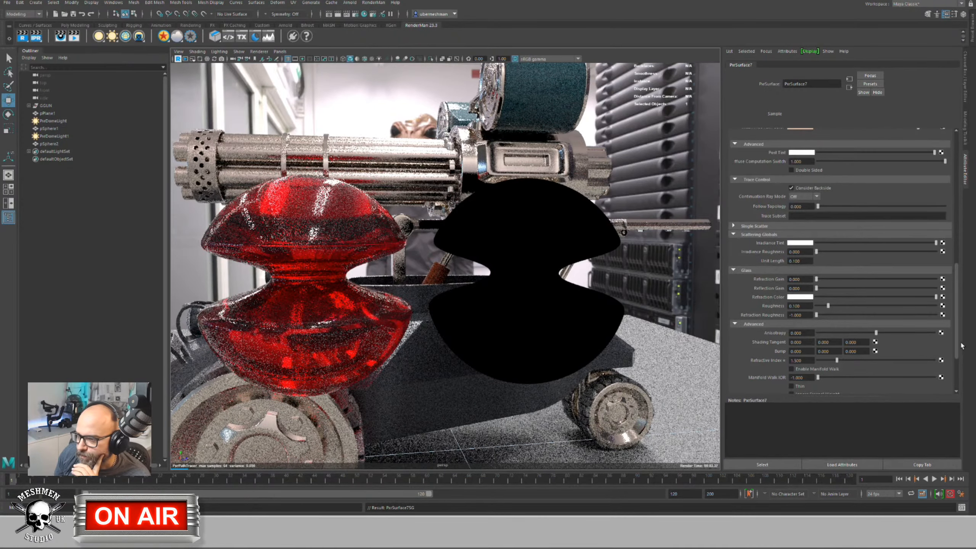
{"action": "left_click_drag", "start_coordinate": [818, 279], "coordinate": [975, 292]}
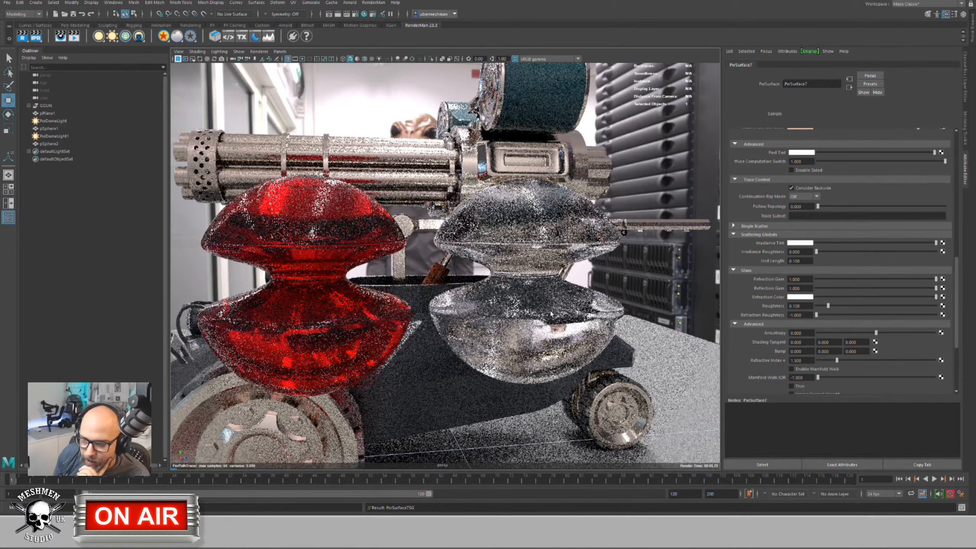
Step: Copy the original's glass roughness of 0.074 onto the new material
{"action": "left_click", "coordinate": [292, 202]}
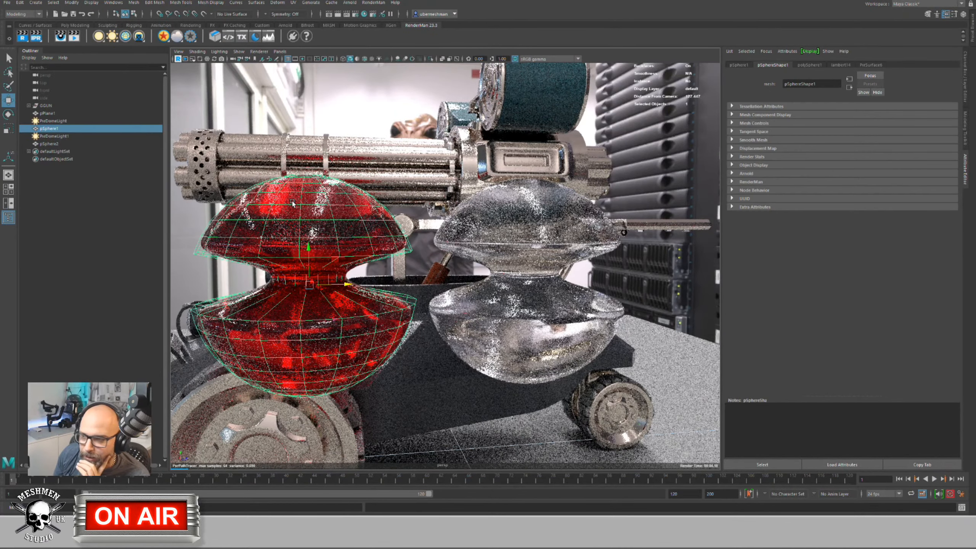
{"action": "left_click", "coordinate": [876, 64]}
{"action": "left_click_drag", "start_coordinate": [809, 305], "coordinate": [783, 306]}
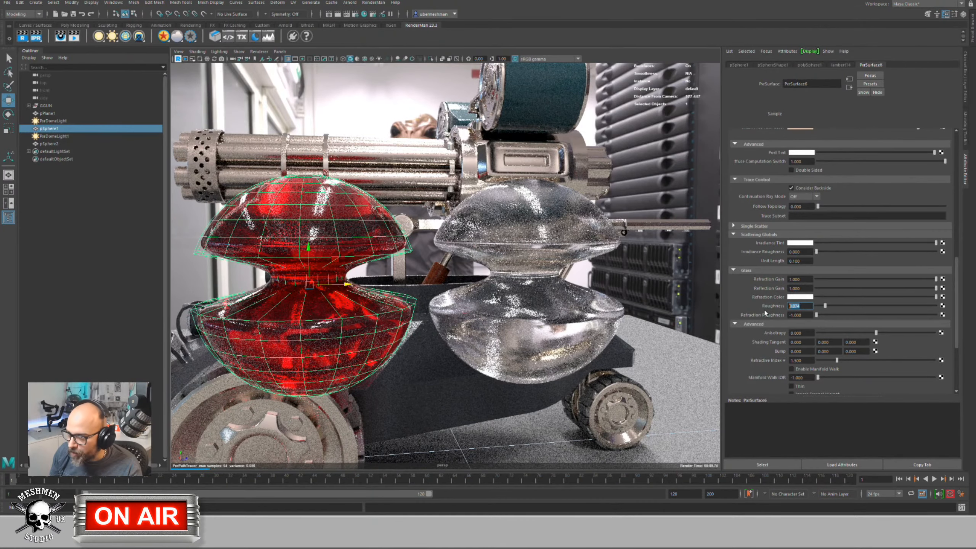
{"action": "left_click", "coordinate": [547, 227]}
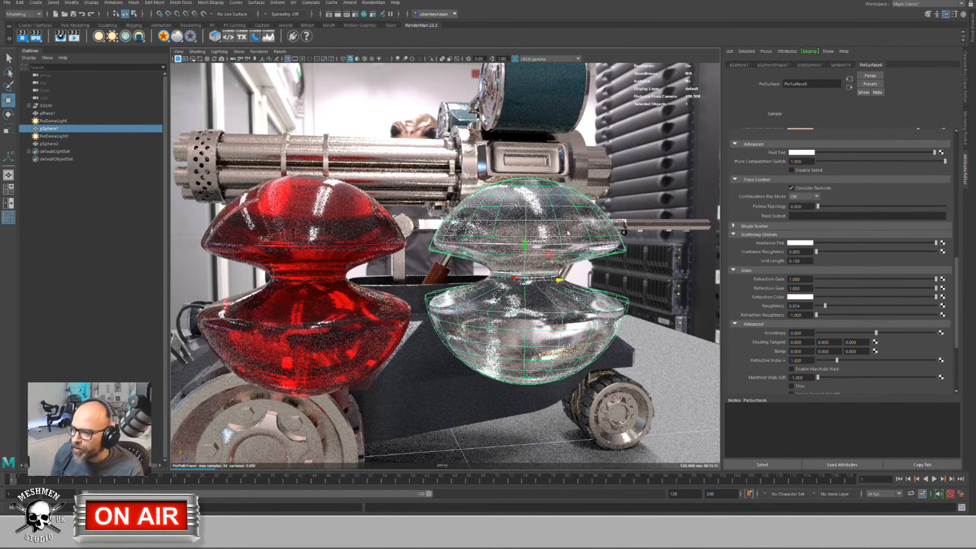
{"action": "left_click", "coordinate": [802, 306]}
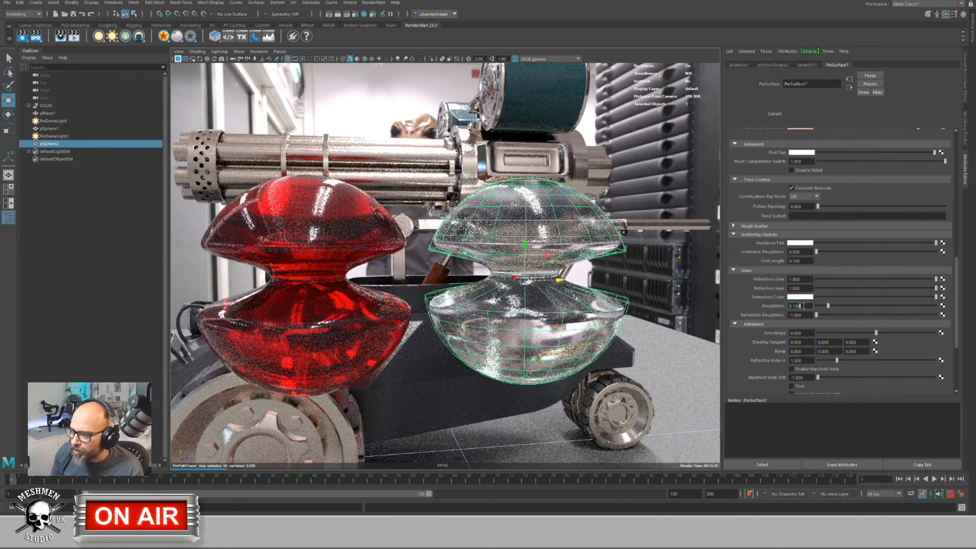
{"action": "type", "text": "0.074"}
{"action": "key", "text": "Return"}
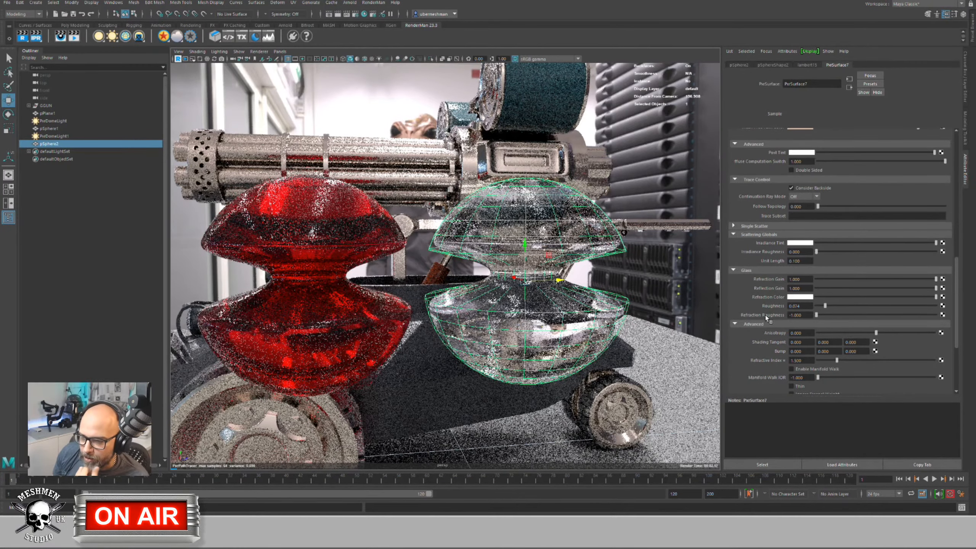
Step: Set the new material's Refraction Color to red and clear the selection to view the render
{"action": "left_click", "coordinate": [796, 296]}
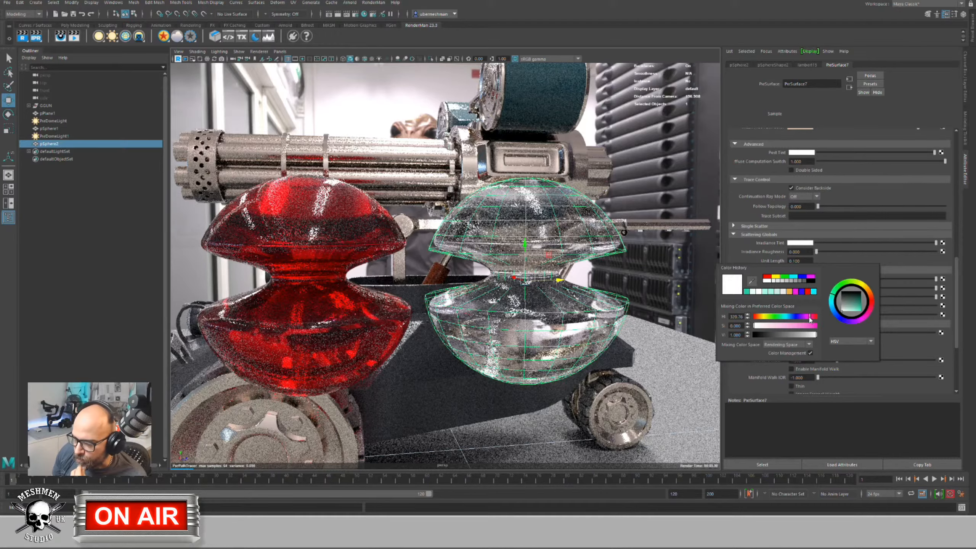
{"action": "left_click_drag", "start_coordinate": [801, 326], "coordinate": [813, 327]}
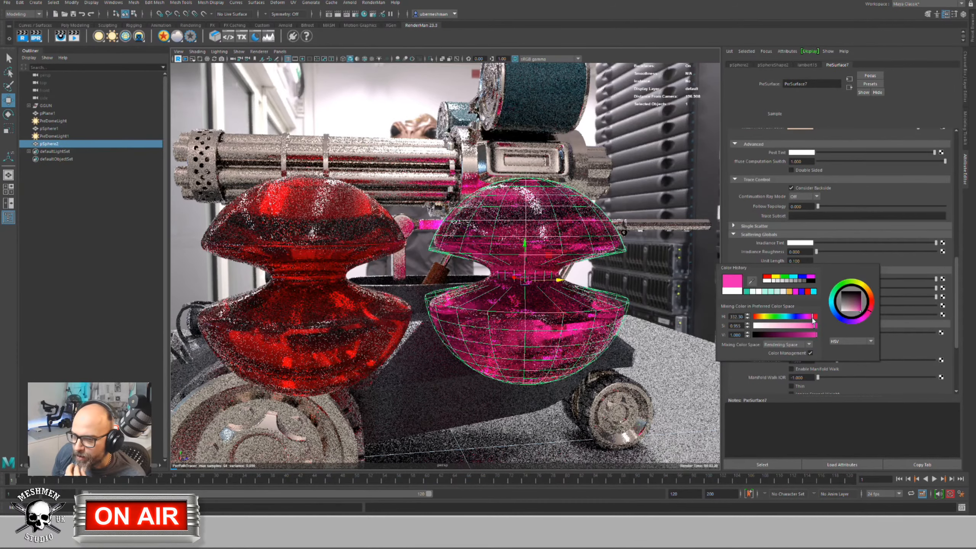
{"action": "left_click_drag", "start_coordinate": [812, 319], "coordinate": [818, 316]}
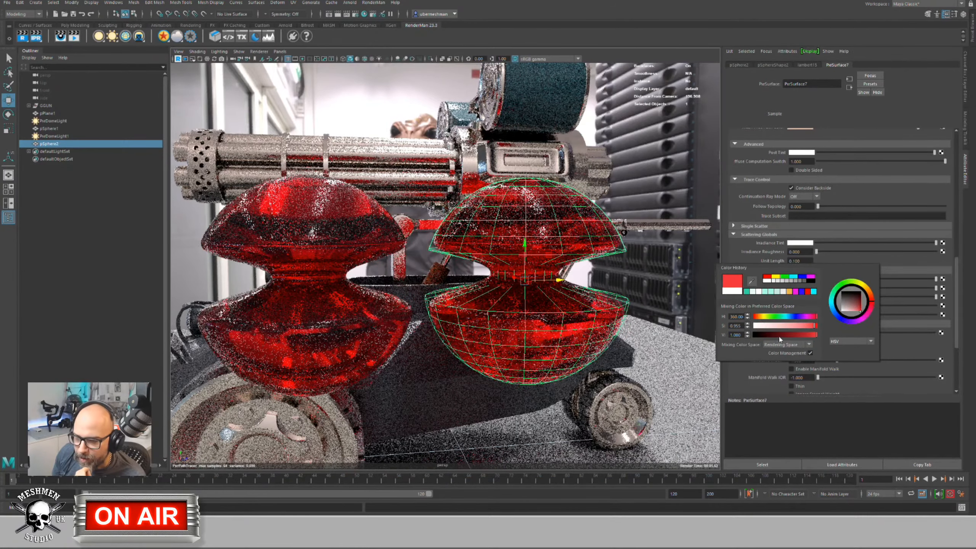
{"action": "left_click", "coordinate": [598, 278]}
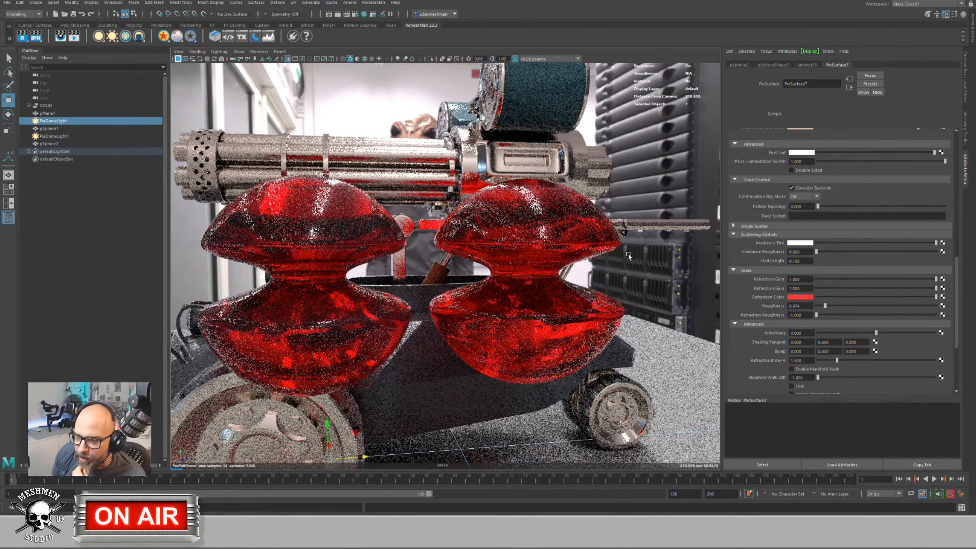
{"action": "left_click", "coordinate": [578, 227]}
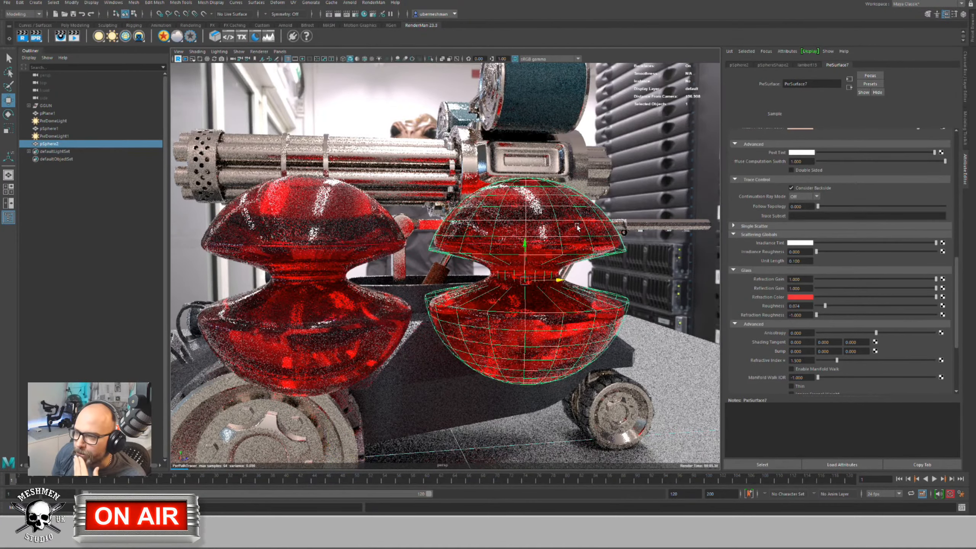
{"action": "left_click", "coordinate": [783, 64]}
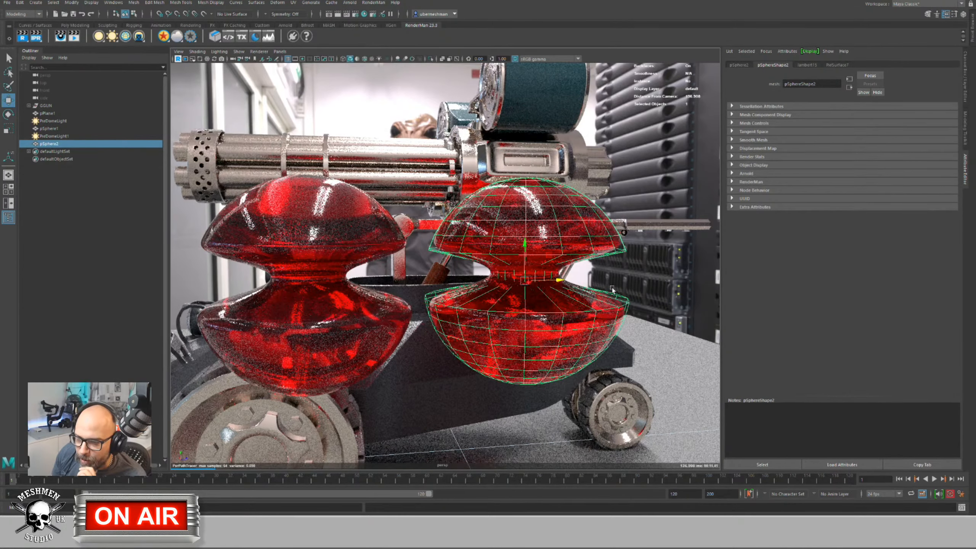
{"action": "left_click", "coordinate": [597, 301]}
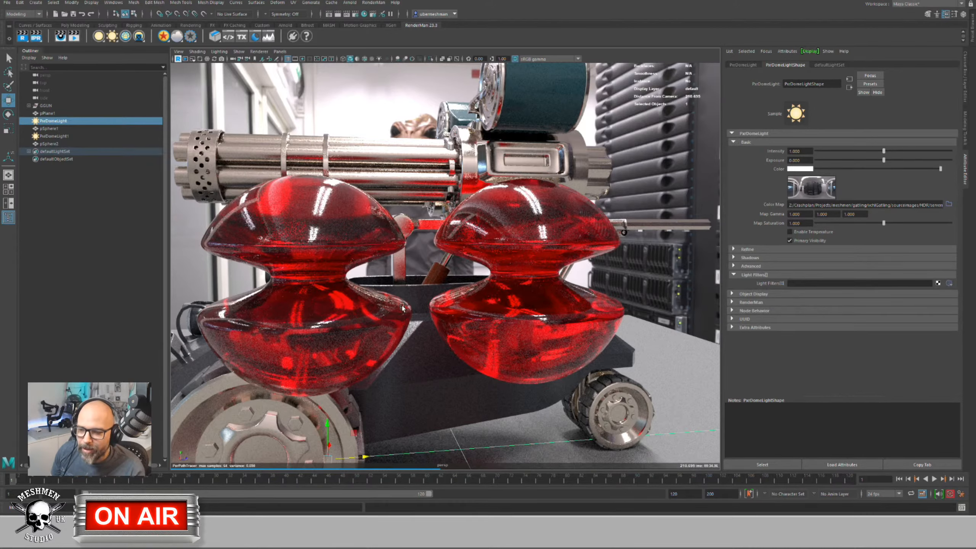
Step: Raise the left sphere's Single Scatter Albedo to light grey and desaturate its Extinction colour nearly to grey
{"action": "middle_click_drag", "start_coordinate": [400, 323], "coordinate": [428, 321]}
{"action": "left_click_drag", "start_coordinate": [428, 321], "coordinate": [242, 222], "text": "alt"}
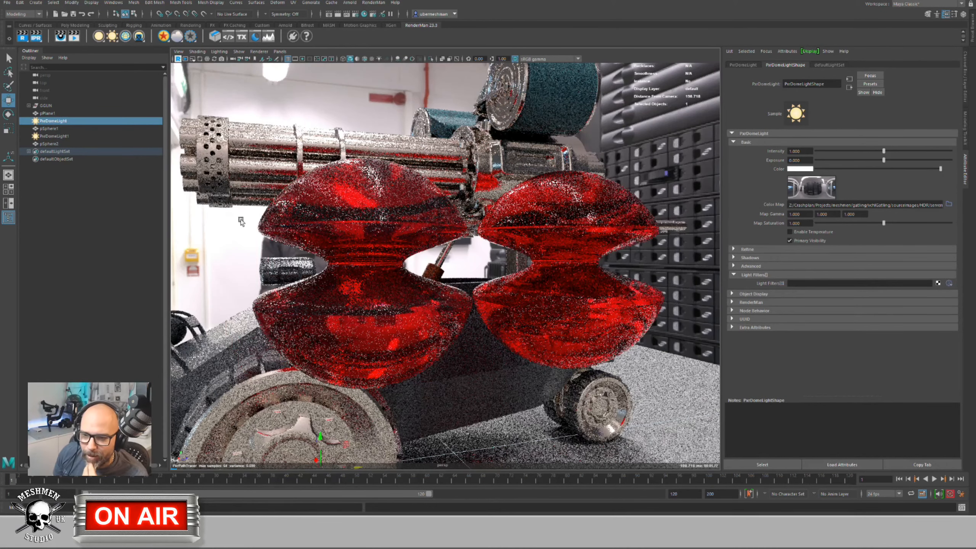
{"action": "left_click", "coordinate": [310, 211]}
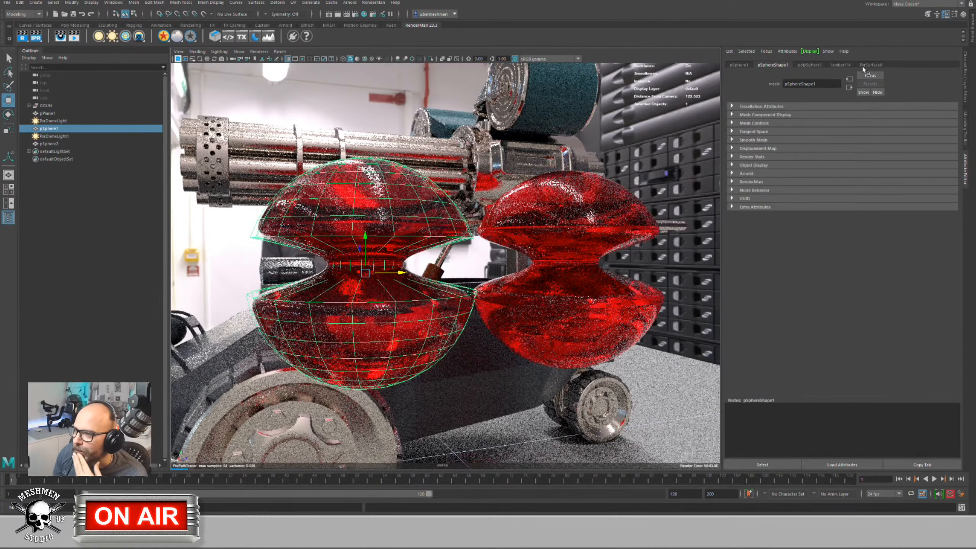
{"action": "left_click", "coordinate": [875, 65]}
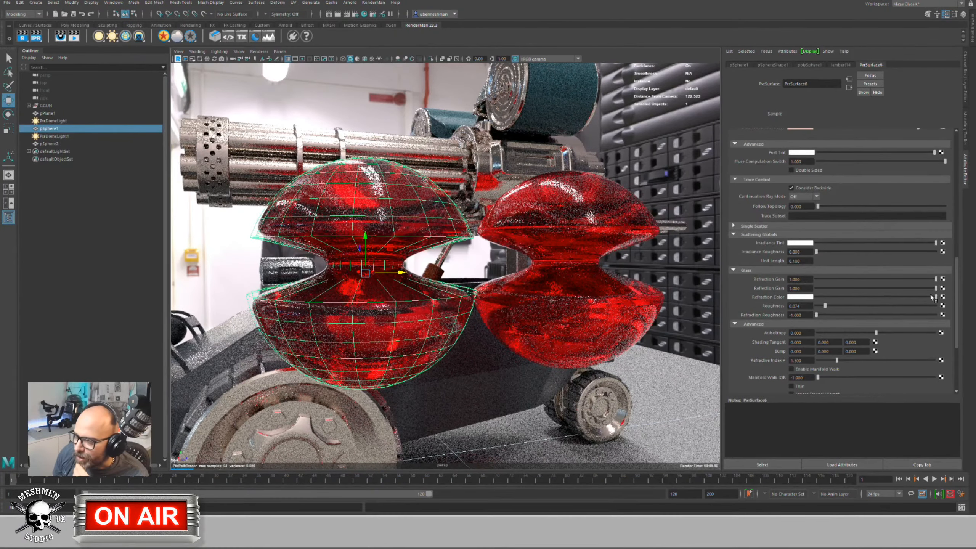
{"action": "left_click_drag", "start_coordinate": [961, 283], "coordinate": [953, 322]}
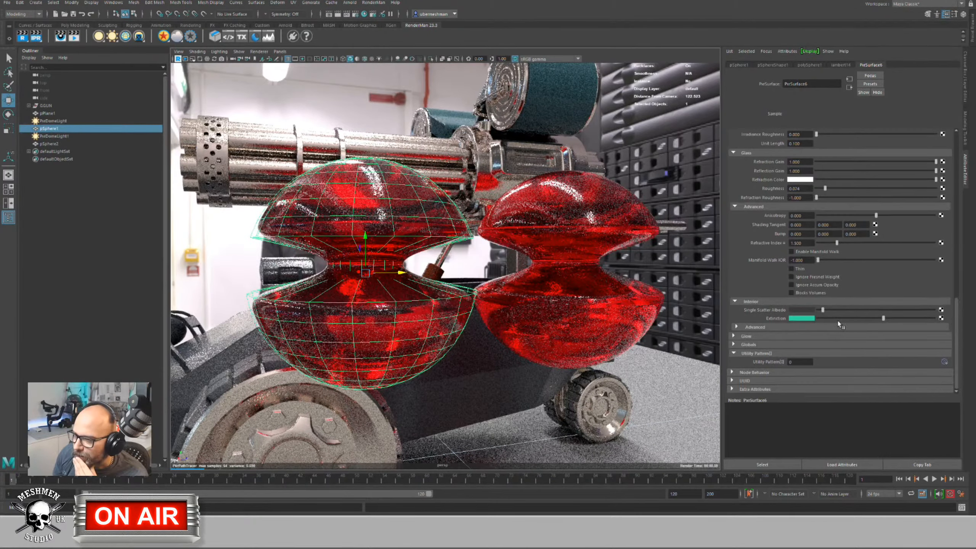
{"action": "left_click_drag", "start_coordinate": [823, 313], "coordinate": [866, 313]}
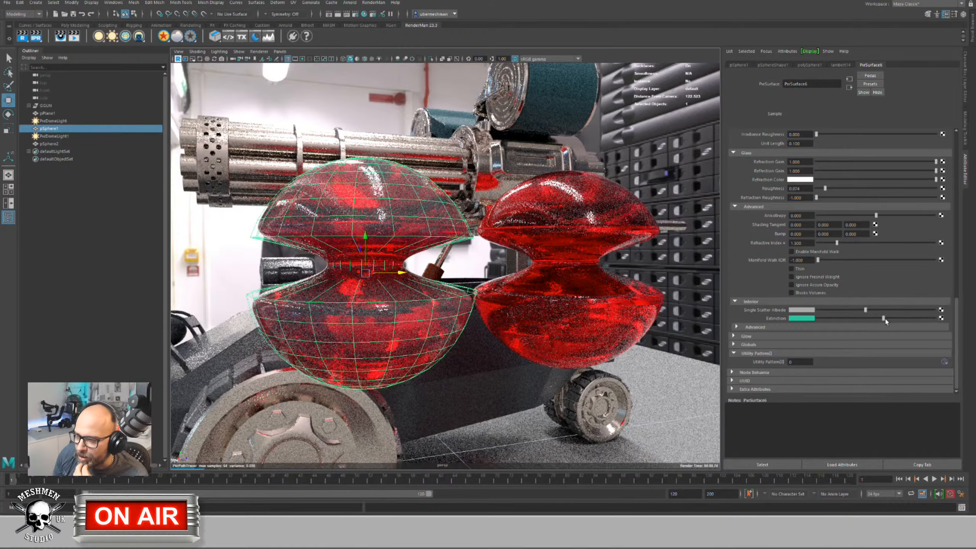
{"action": "left_click", "coordinate": [809, 319]}
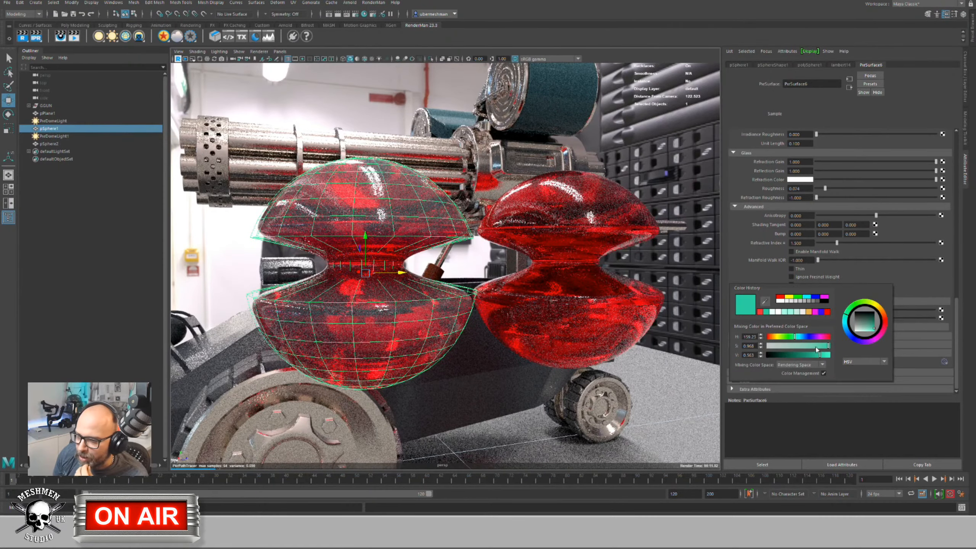
{"action": "left_click_drag", "start_coordinate": [821, 345], "coordinate": [783, 354]}
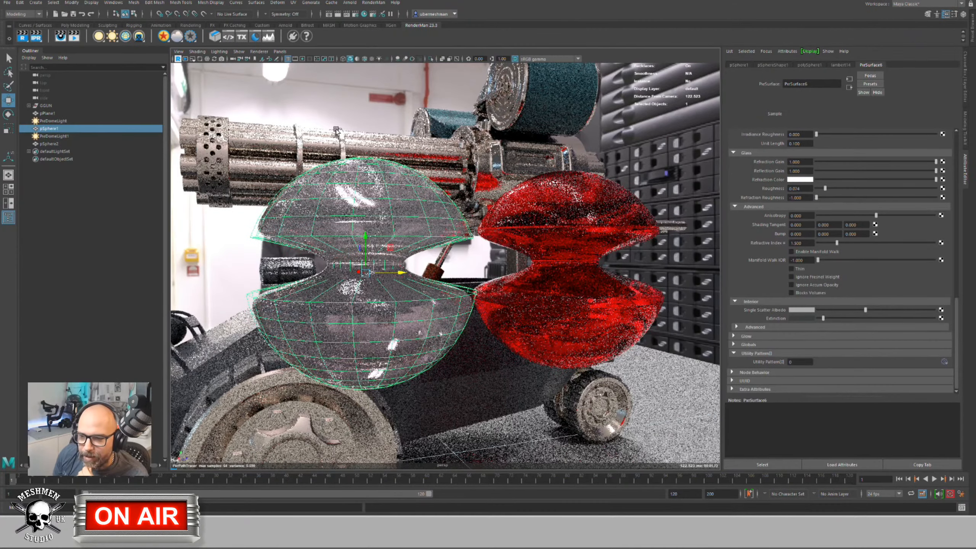
{"action": "left_click", "coordinate": [511, 276]}
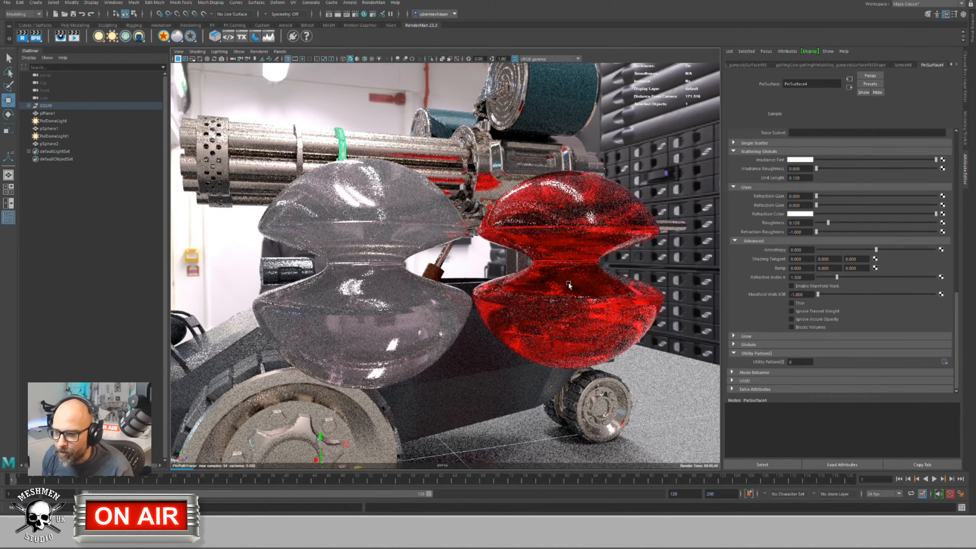
Step: Delete the red sphere and darken the remaining sphere's Single Scatter Albedo to black
{"action": "left_click", "coordinate": [576, 306]}
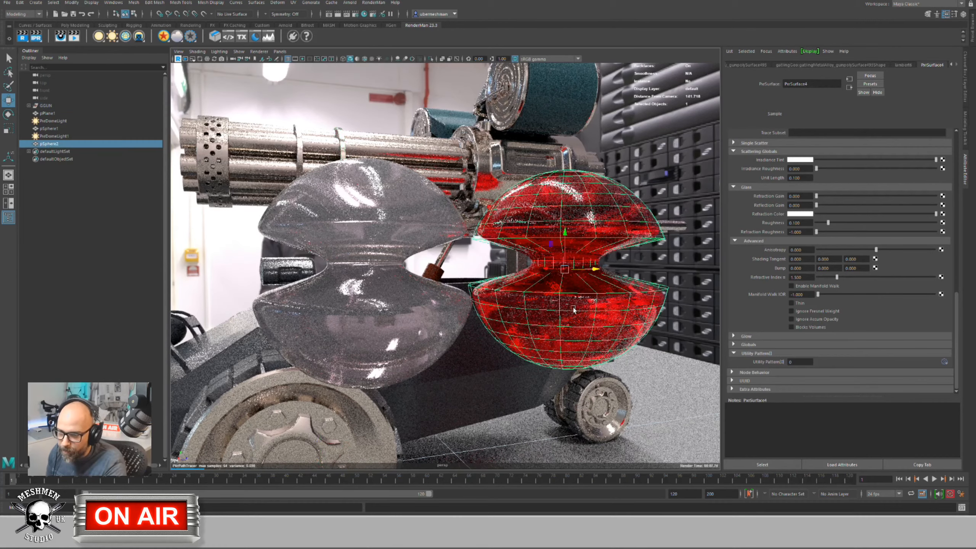
{"action": "key", "text": "Delete"}
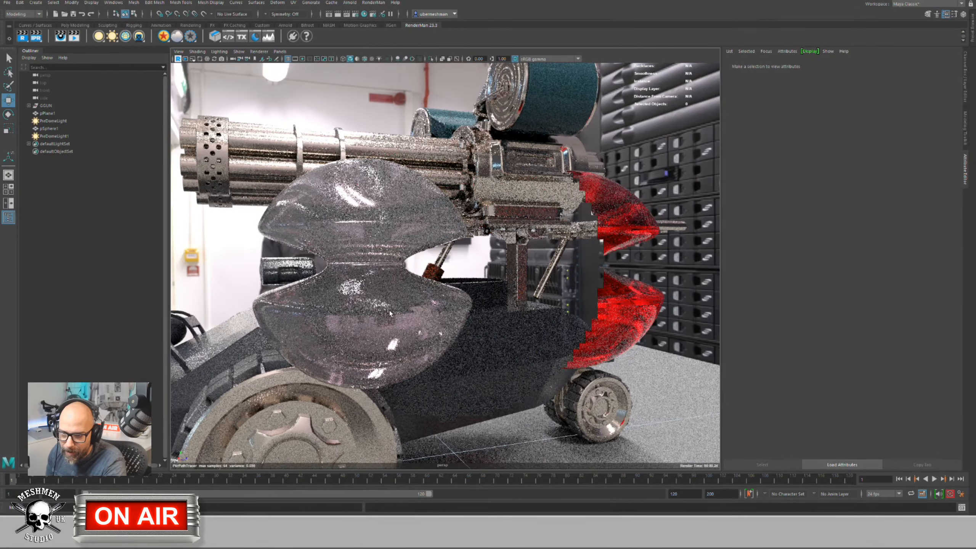
{"action": "left_click", "coordinate": [390, 313]}
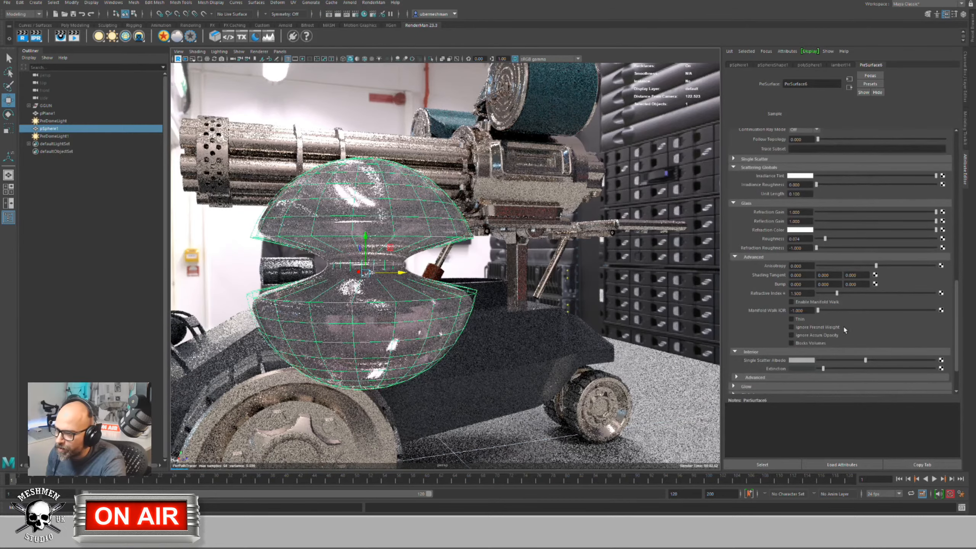
{"action": "left_click_drag", "start_coordinate": [865, 360], "coordinate": [817, 369]}
Step: Turn the sphere's Refraction Gain and Reflection Gain down to 0
{"action": "scroll", "coordinate": [957, 331], "scroll_direction": "down", "scroll_amount": 2}
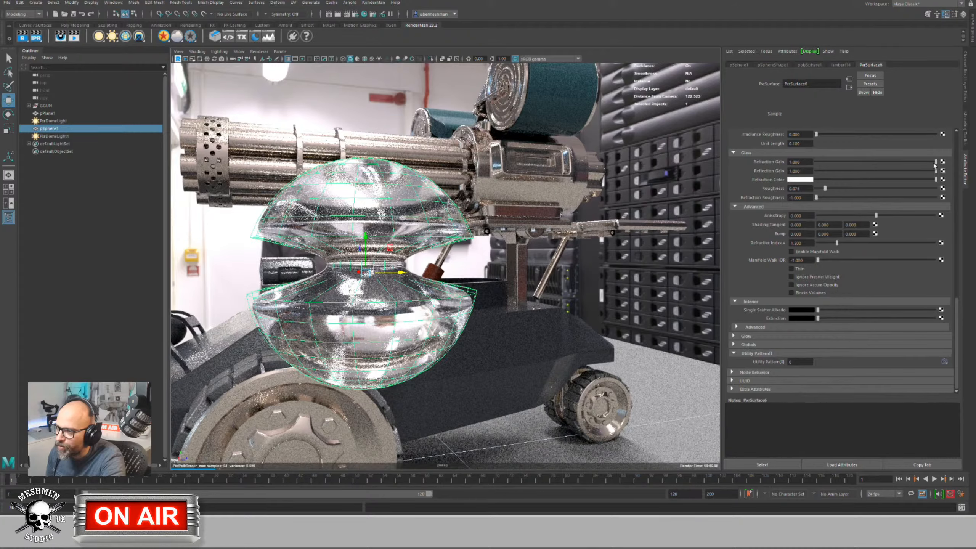
{"action": "left_click_drag", "start_coordinate": [934, 162], "coordinate": [826, 163]}
{"action": "scroll", "coordinate": [839, 165], "scroll_direction": "up", "scroll_amount": 1}
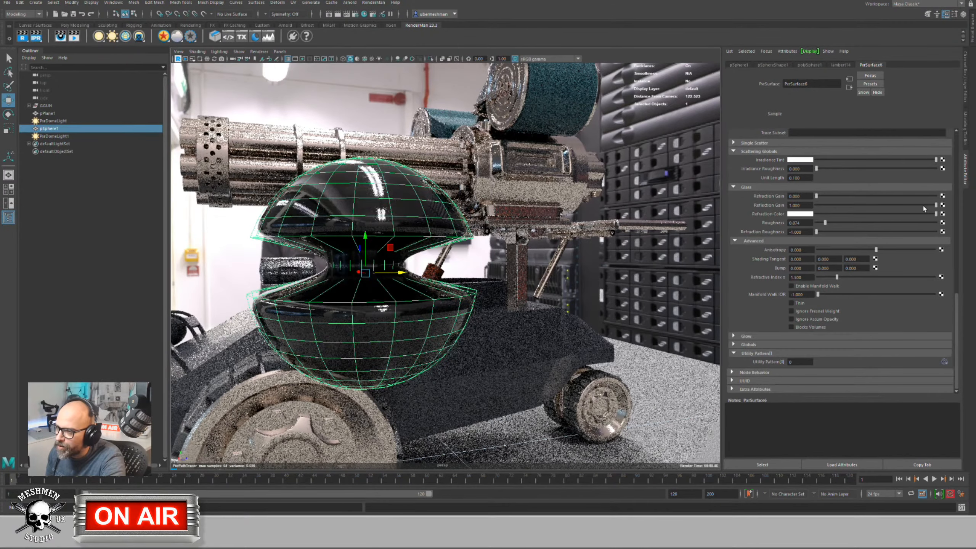
{"action": "left_click_drag", "start_coordinate": [936, 205], "coordinate": [809, 220]}
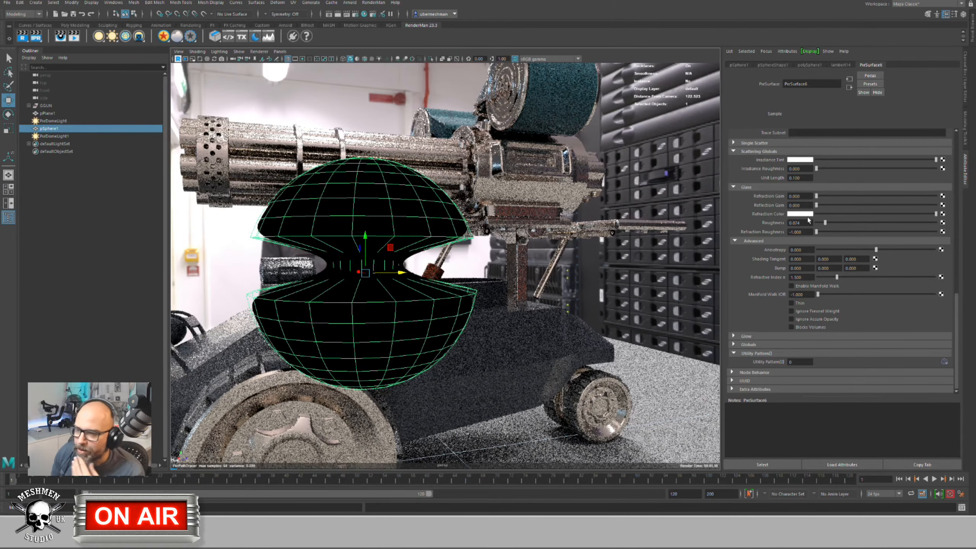
Step: Try Glow Gain at maximum for a white glow, then set it back to 0
{"action": "left_click", "coordinate": [744, 336]}
{"action": "left_click_drag", "start_coordinate": [817, 346], "coordinate": [974, 347]}
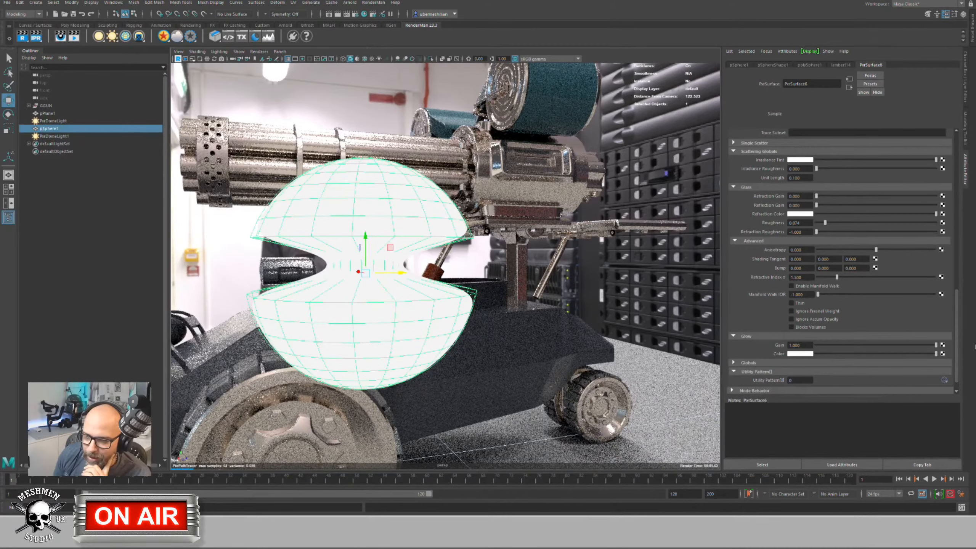
{"action": "left_click_drag", "start_coordinate": [935, 346], "coordinate": [769, 357]}
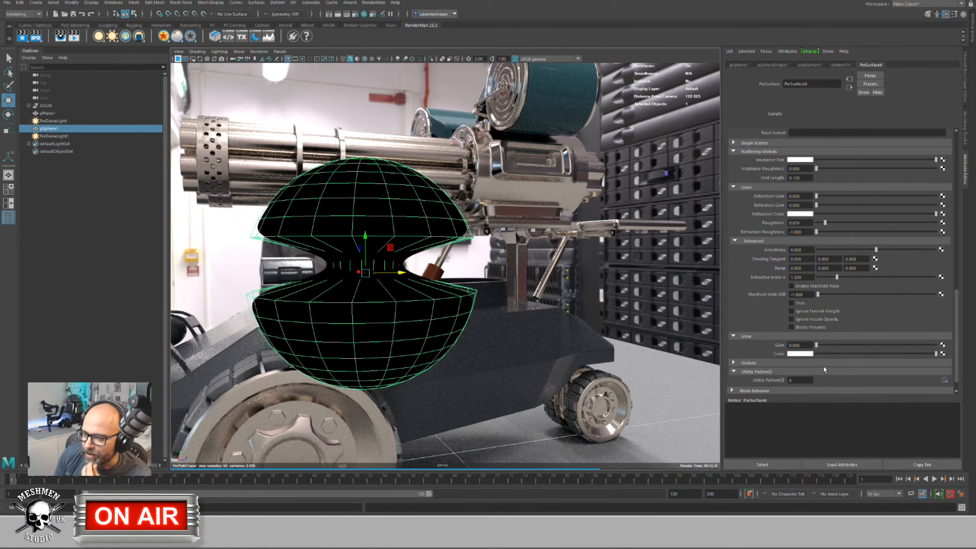
Step: Expand the material's Globals, orbit back, and scale the black sphere down uniformly
{"action": "left_click", "coordinate": [745, 363]}
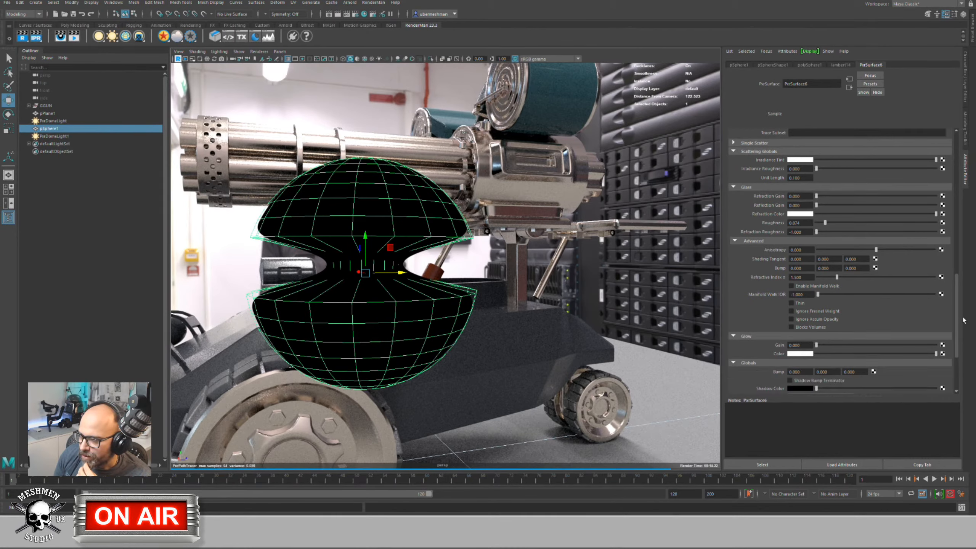
{"action": "left_click_drag", "start_coordinate": [958, 316], "coordinate": [960, 330]}
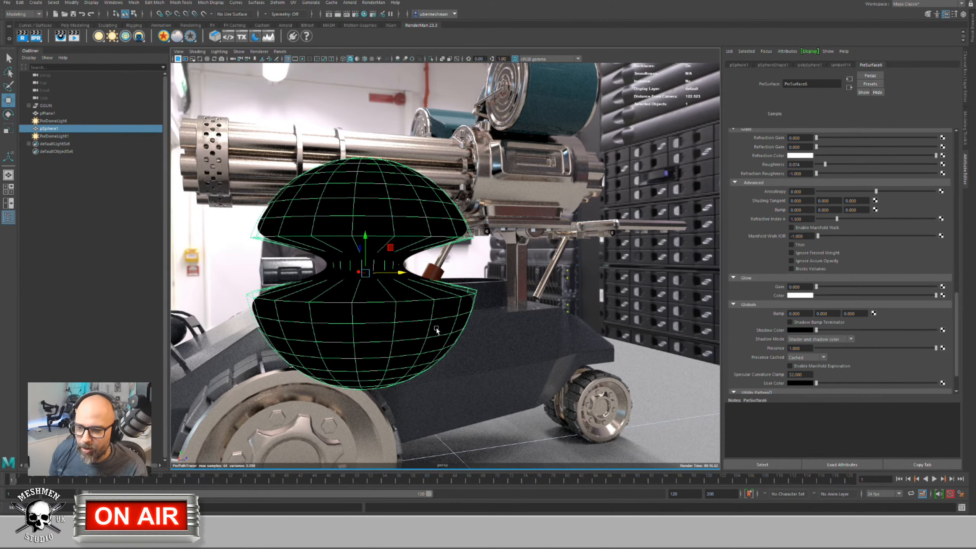
{"action": "left_click_drag", "start_coordinate": [436, 330], "coordinate": [448, 292], "text": "alt"}
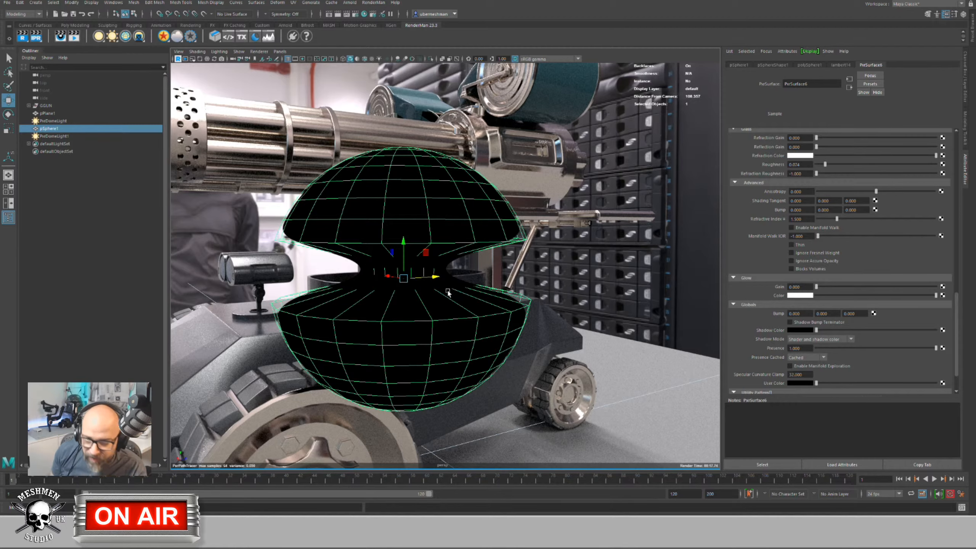
{"action": "middle_click_drag", "start_coordinate": [465, 297], "coordinate": [418, 301]}
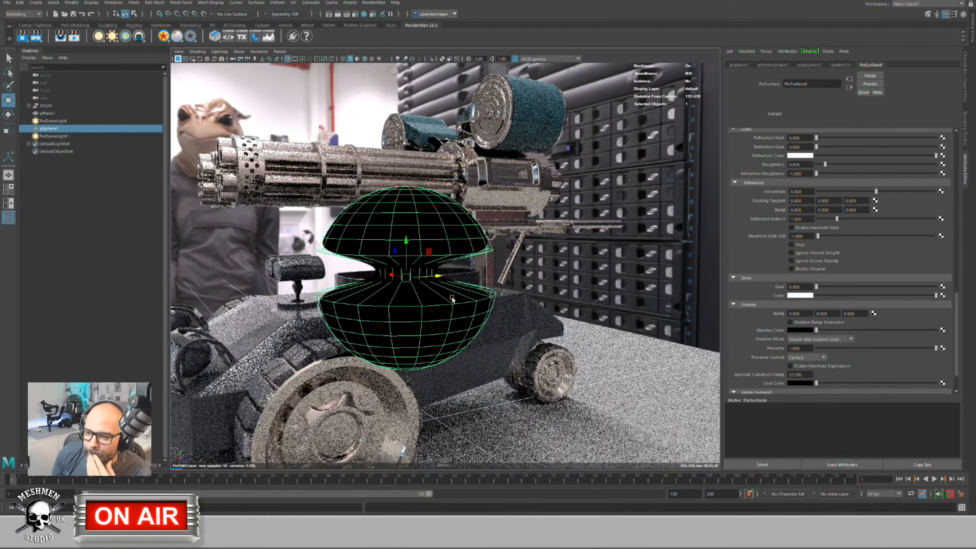
Step: Delete the black sphere and pull the view back to show the whole vehicle
{"action": "key", "text": "ctrl+z"}
{"action": "left_click", "coordinate": [451, 299]}
{"action": "key", "text": "Delete"}
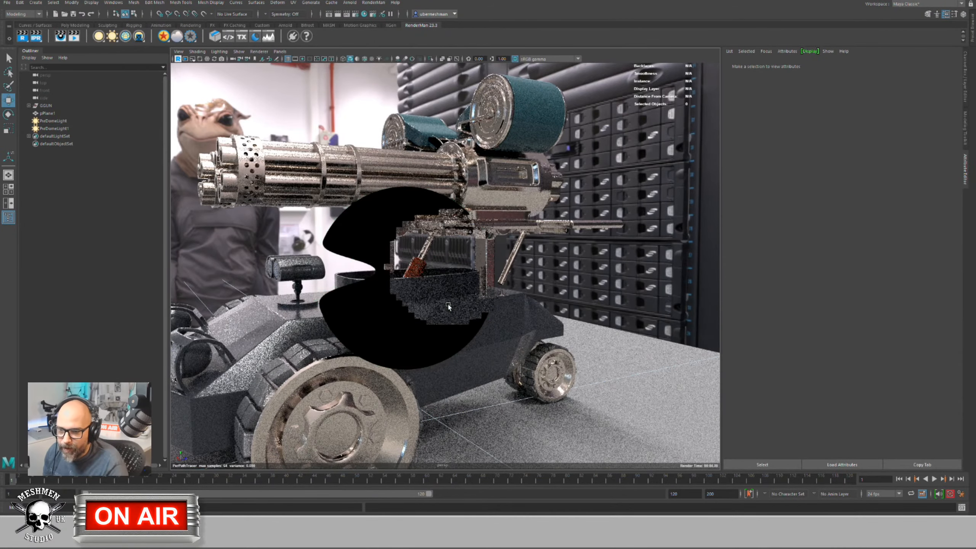
{"action": "right_click_drag", "start_coordinate": [435, 283], "coordinate": [383, 290], "text": "alt"}
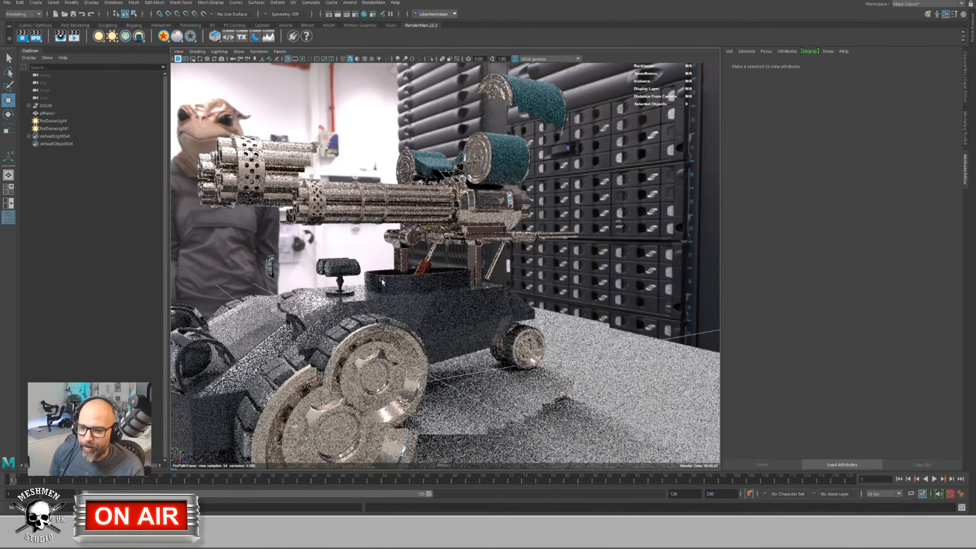
{"action": "left_click_drag", "start_coordinate": [383, 289], "coordinate": [376, 288], "text": "alt"}
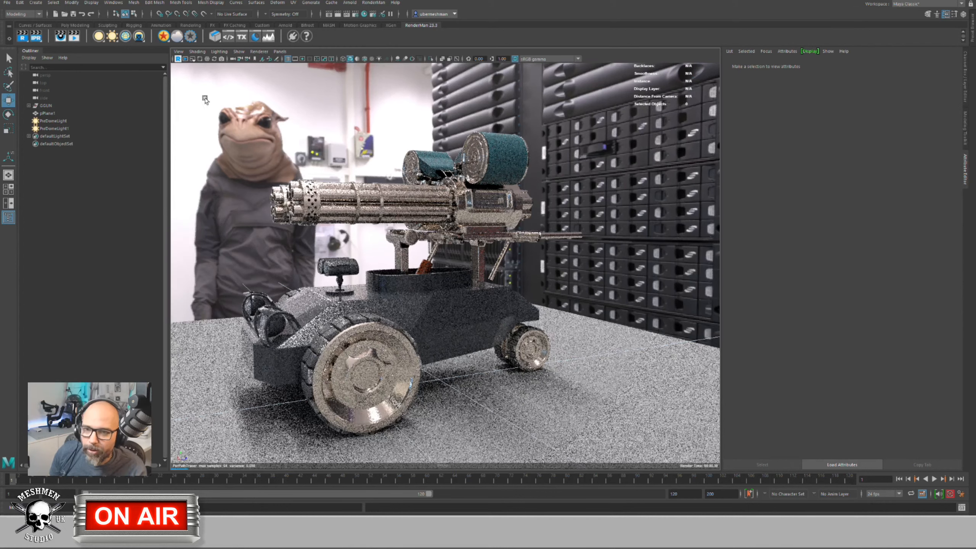
Step: Marquee-select all of the vehicle's meshes in the viewport
{"action": "right_click", "coordinate": [160, 39]}
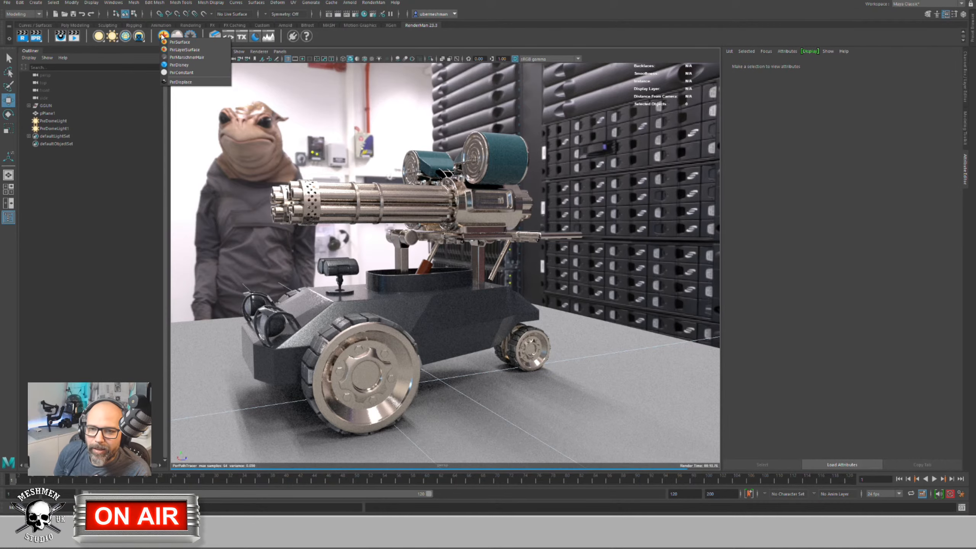
{"action": "left_click", "coordinate": [273, 141]}
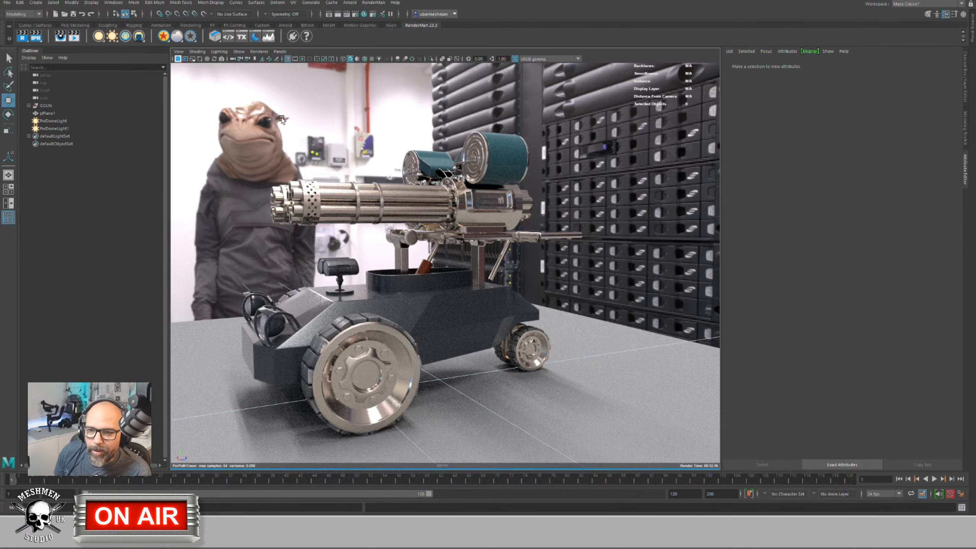
{"action": "left_click", "coordinate": [280, 124]}
{"action": "left_click_drag", "start_coordinate": [207, 100], "coordinate": [588, 438]}
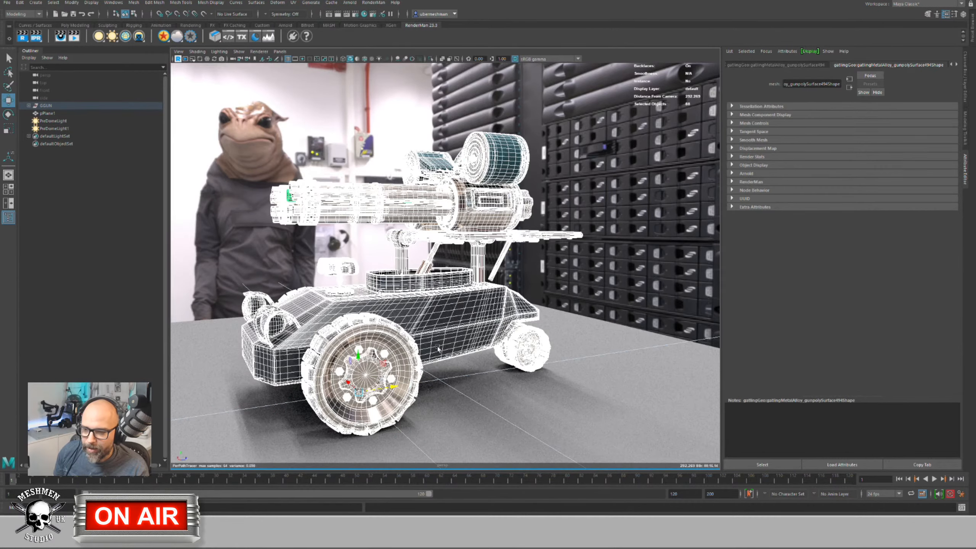
Step: Assign a new PxrConstant material from the RenderMan shelf so the vehicle renders flat white
{"action": "left_click", "coordinate": [166, 37]}
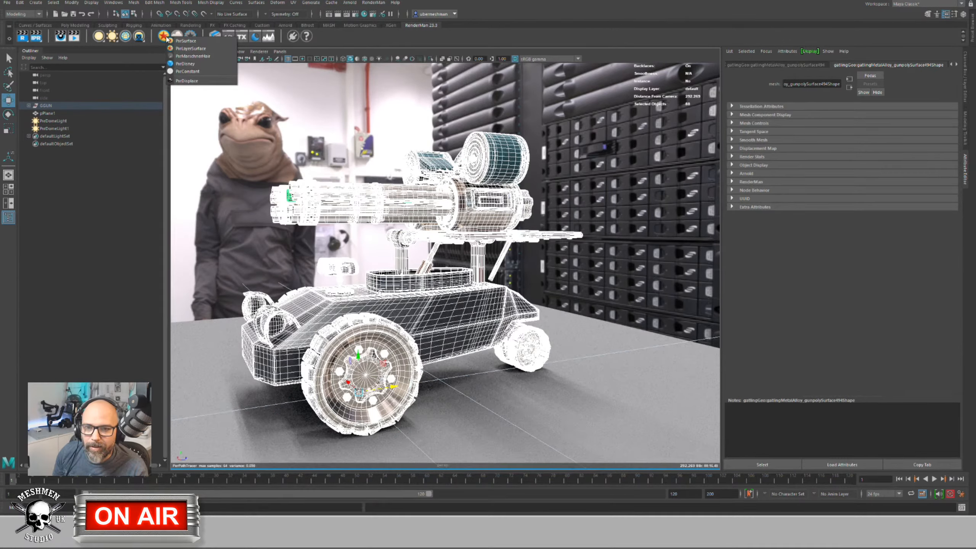
{"action": "left_click", "coordinate": [187, 71]}
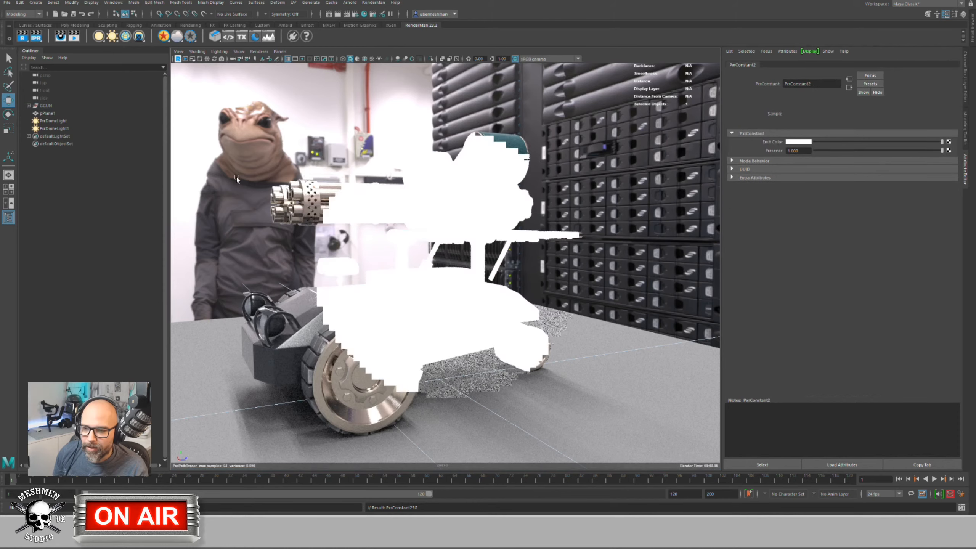
{"action": "mouse_move", "coordinate": [237, 177]}
{"action": "left_mouse_down", "text": "alt"}
{"action": "mouse_move", "coordinate": [252, 177]}
{"action": "mouse_move", "coordinate": [243, 174]}
{"action": "left_mouse_up", "text": "alt"}
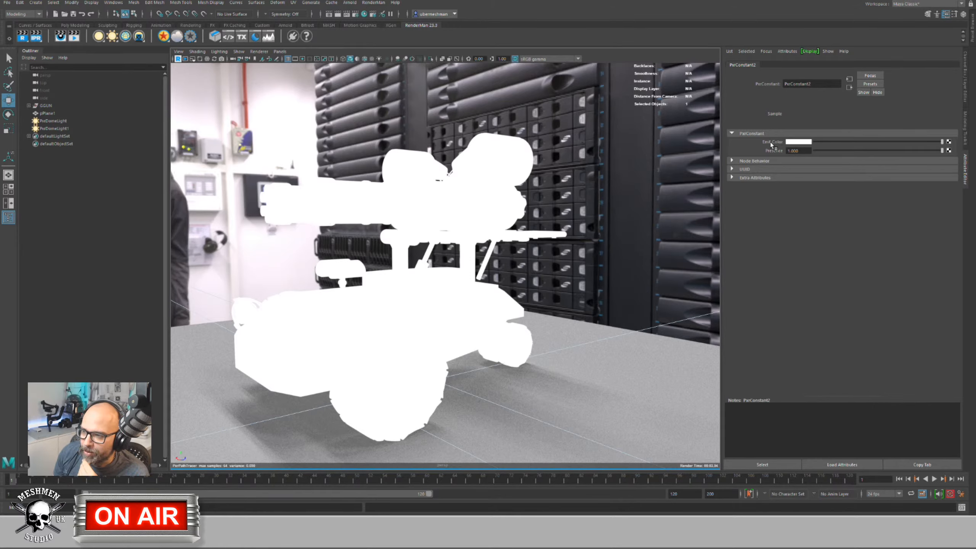
Step: Open the node list for PxrConstant2's Emit Color and search RenderMan patterns for 'pxrd' and 'dirt'
{"action": "left_click", "coordinate": [949, 142]}
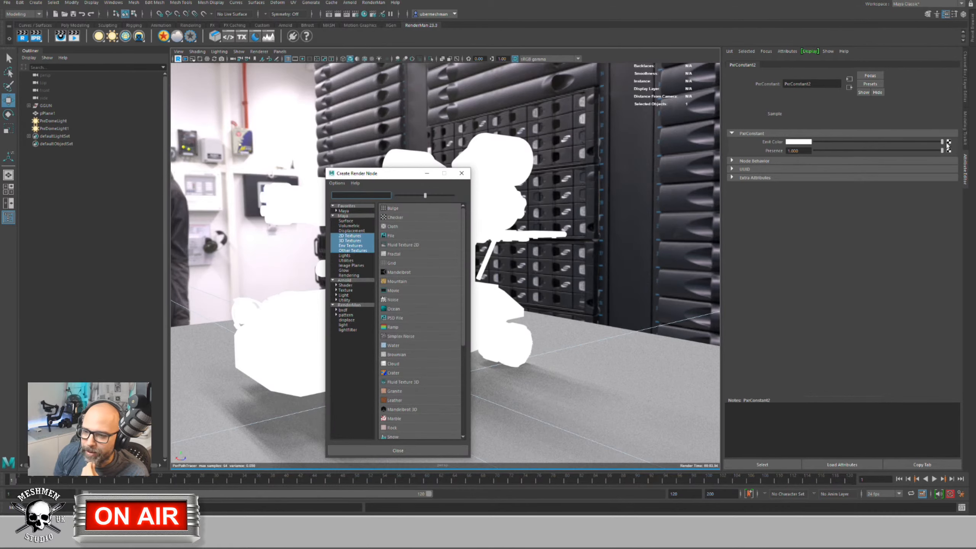
{"action": "left_click", "coordinate": [350, 306]}
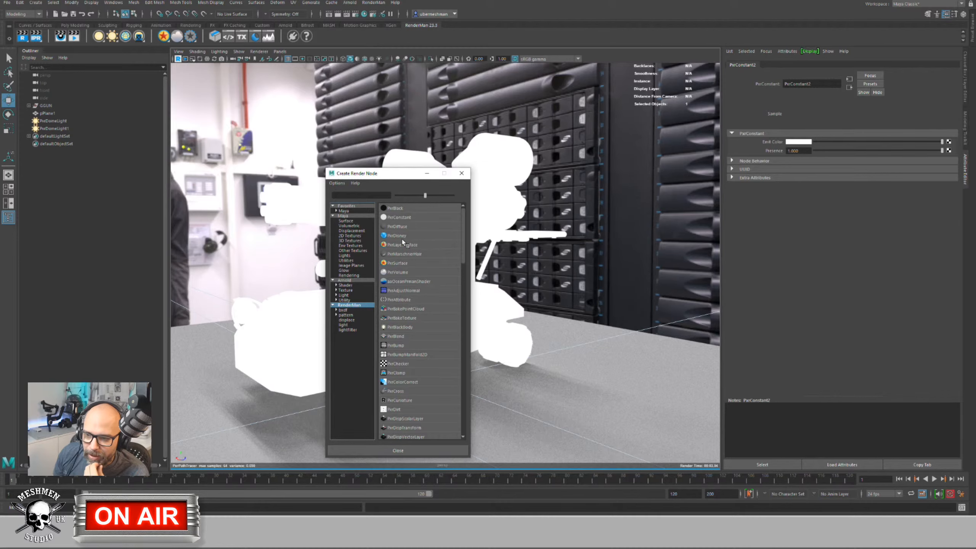
{"action": "left_click", "coordinate": [336, 315]}
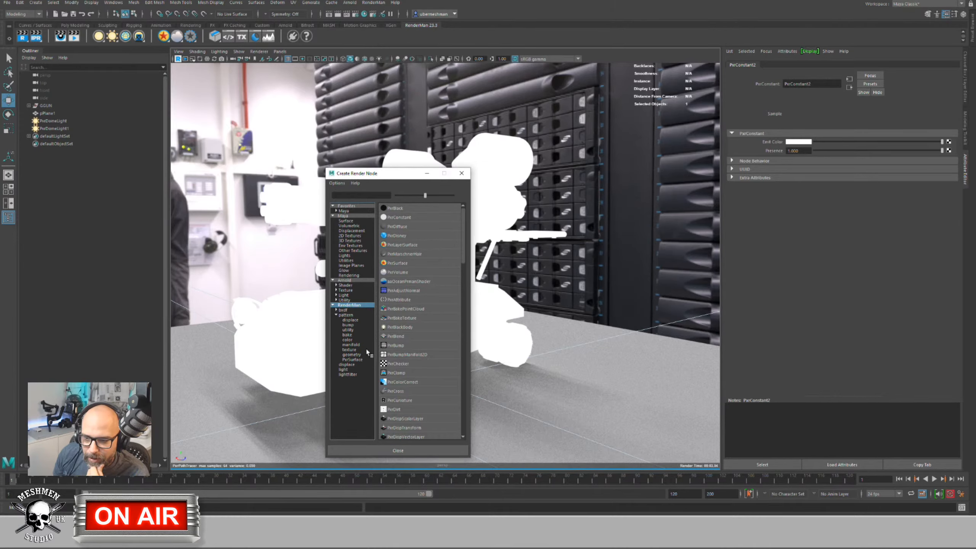
{"action": "left_click", "coordinate": [351, 331]}
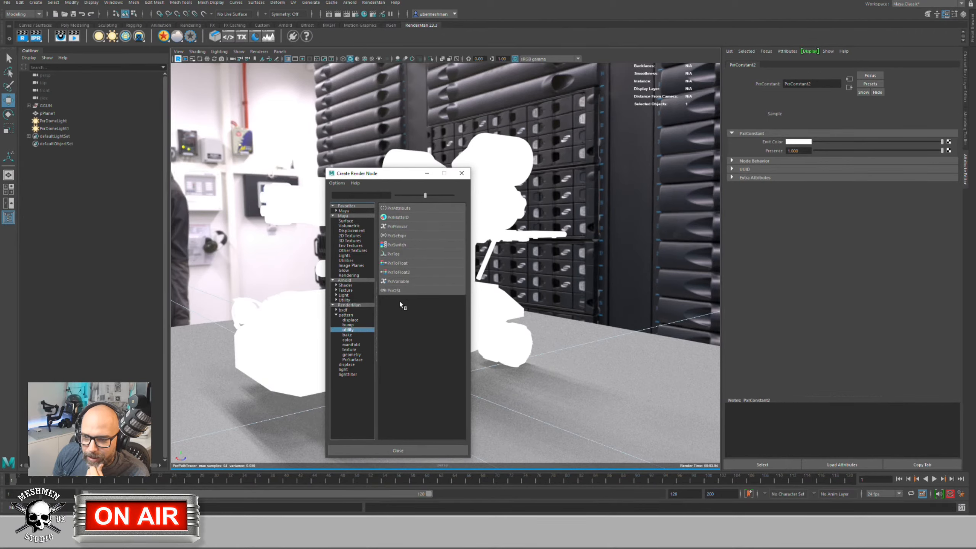
{"action": "left_click", "coordinate": [353, 195]}
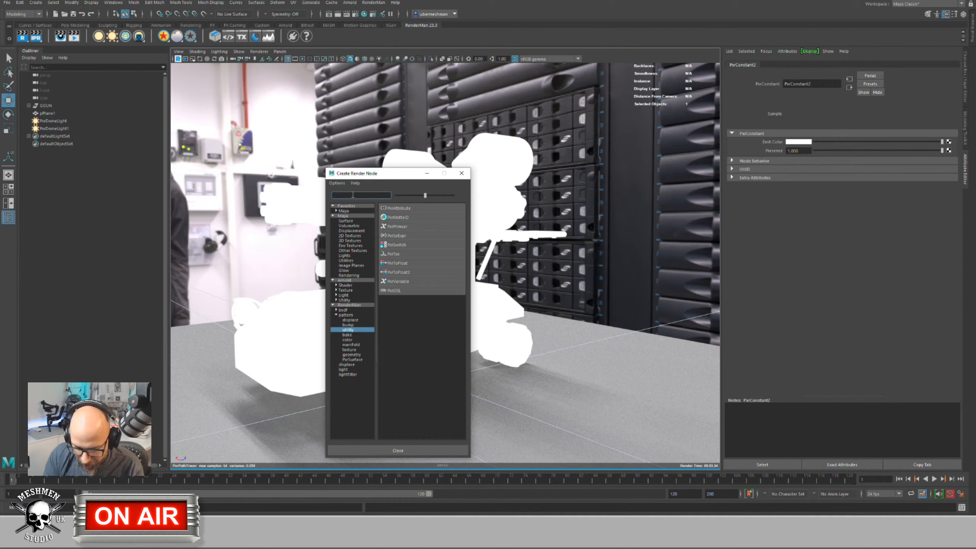
{"action": "type", "text": "pxrd"}
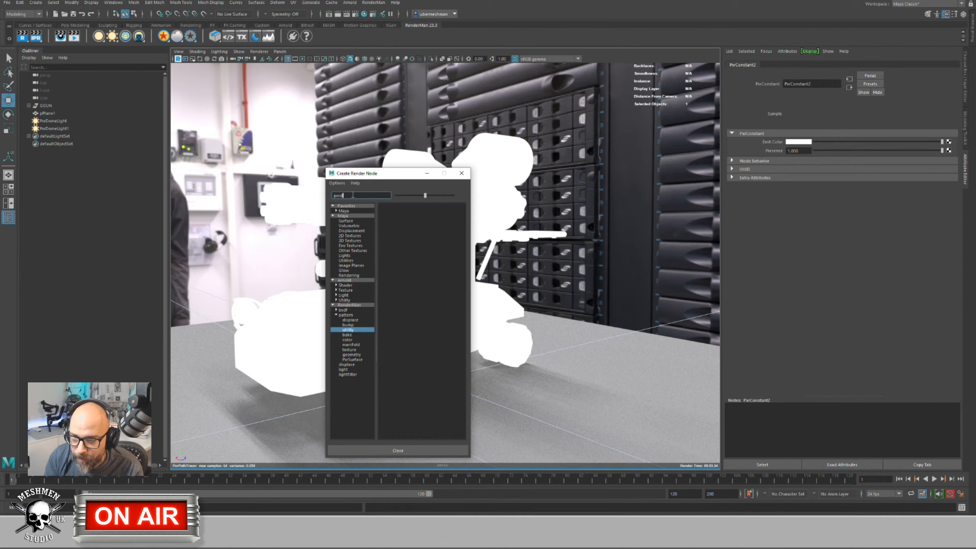
{"action": "key", "text": "BackSpace"}
{"action": "key", "text": "BackSpace"}
{"action": "key", "text": "BackSpace"}
{"action": "key", "text": "BackSpace"}
{"action": "type", "text": "dirt"}
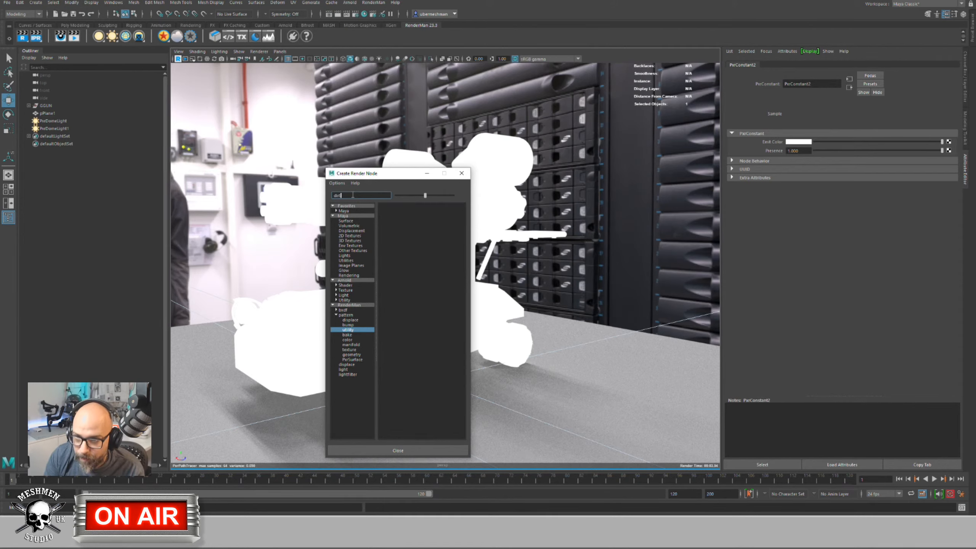
{"action": "key", "text": "BackSpace"}
{"action": "key", "text": "BackSpace"}
{"action": "key", "text": "BackSpace"}
{"action": "key", "text": "BackSpace"}
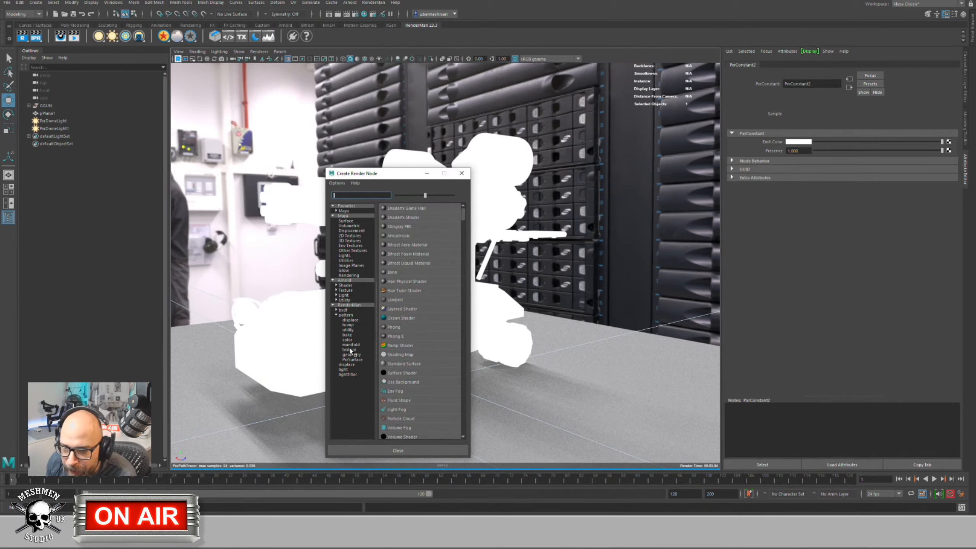
Step: Connect a PxrDirt node from the RenderMan pattern list to PxrConstant2's Emit Color
{"action": "left_click", "coordinate": [348, 330]}
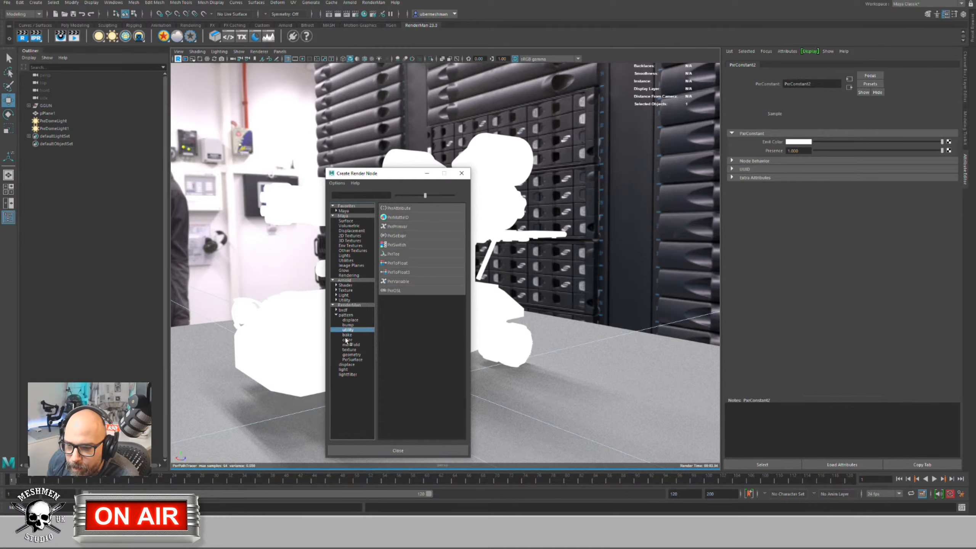
{"action": "left_click", "coordinate": [349, 320]}
{"action": "left_click", "coordinate": [346, 315]}
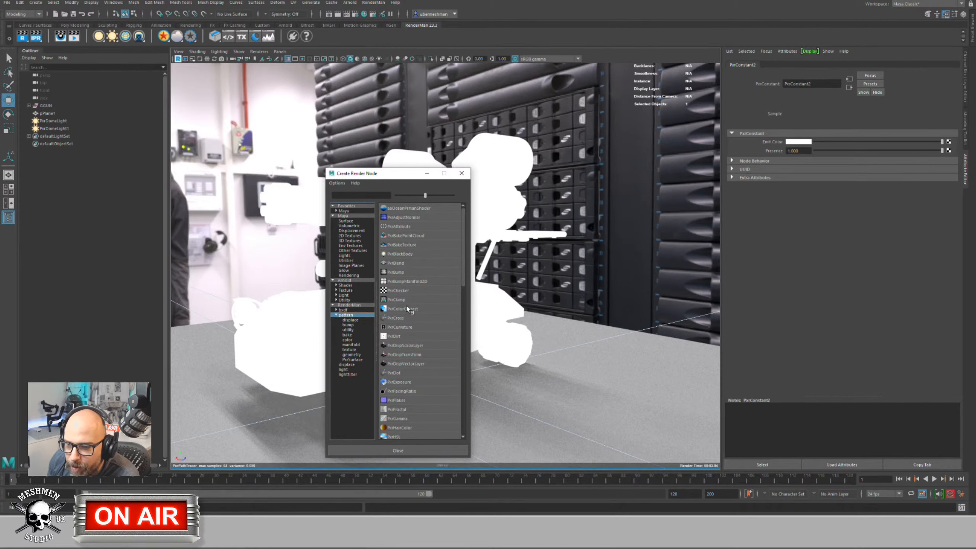
{"action": "left_click", "coordinate": [396, 336]}
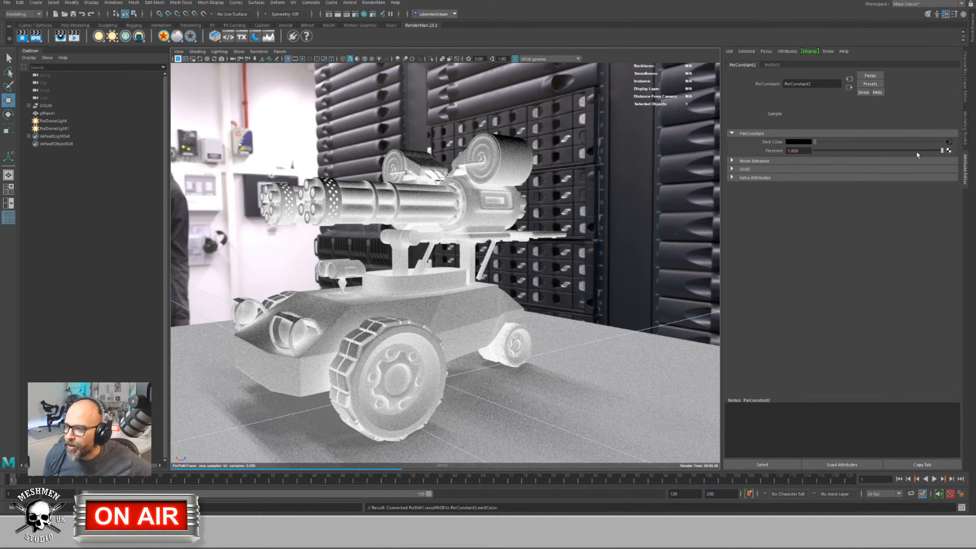
Step: Lower PxrDirt1's Cosine Spread to 0.571 and set Occluded to black and Unoccluded to white
{"action": "left_click", "coordinate": [948, 142]}
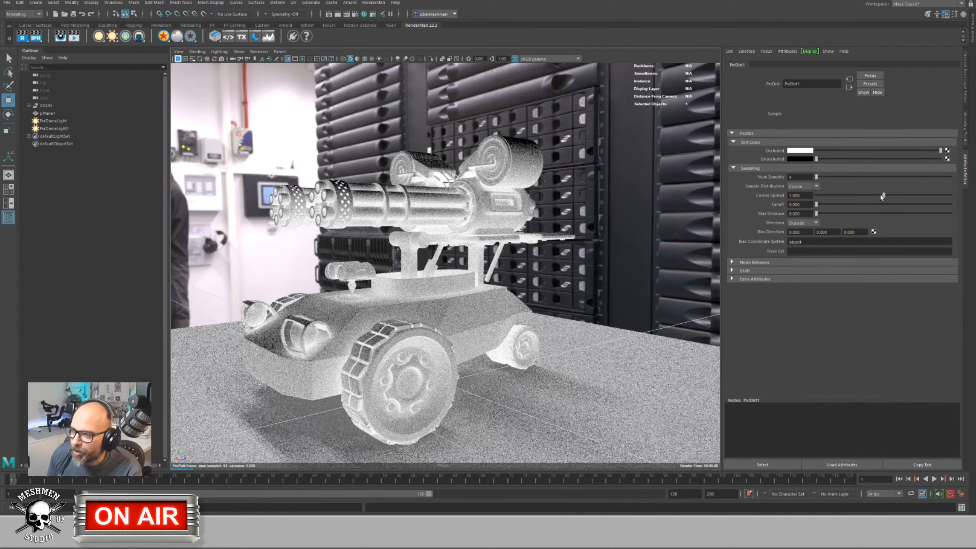
{"action": "left_click_drag", "start_coordinate": [884, 195], "coordinate": [825, 195]}
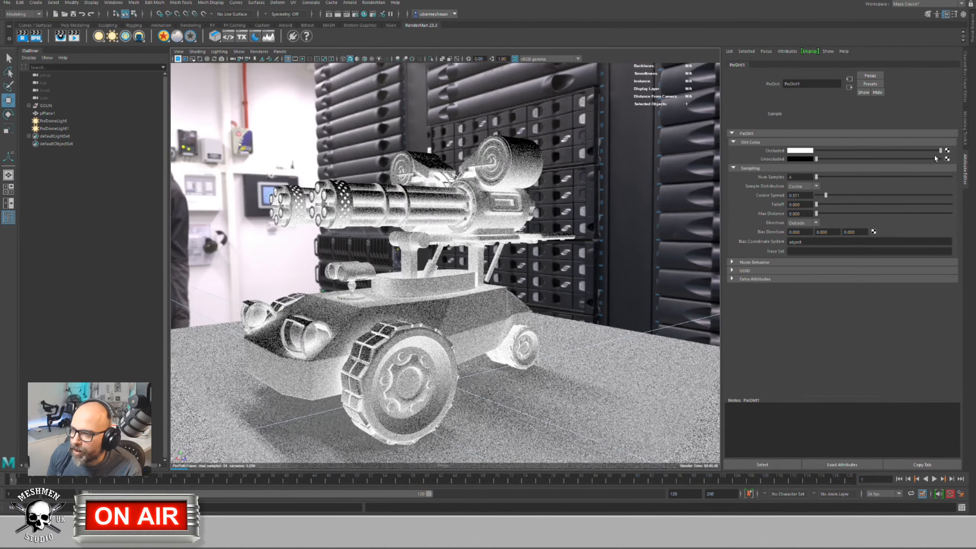
{"action": "mouse_move", "coordinate": [941, 150]}
{"action": "left_mouse_down"}
{"action": "mouse_move", "coordinate": [787, 151]}
{"action": "mouse_move", "coordinate": [941, 158]}
{"action": "left_mouse_up"}
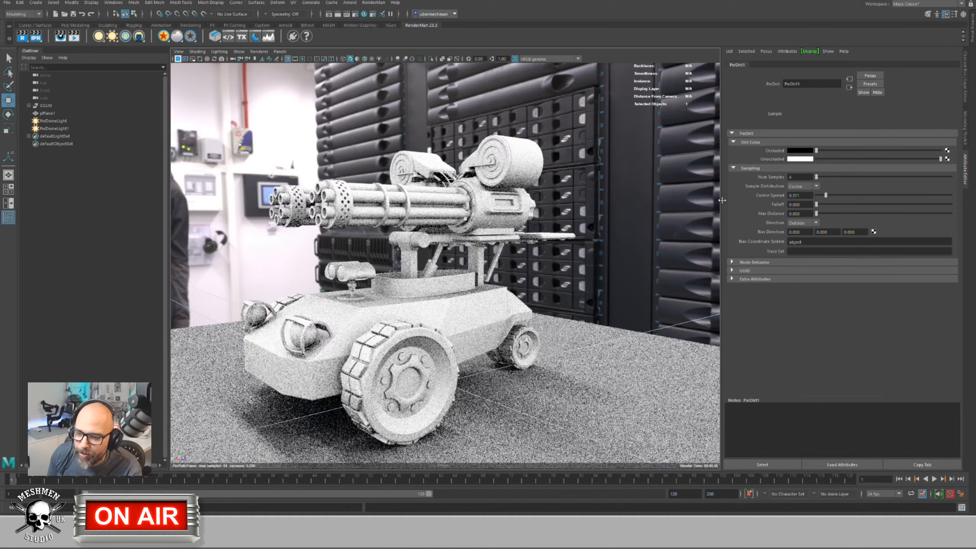
{"action": "left_click_drag", "start_coordinate": [387, 285], "coordinate": [362, 293], "text": "alt"}
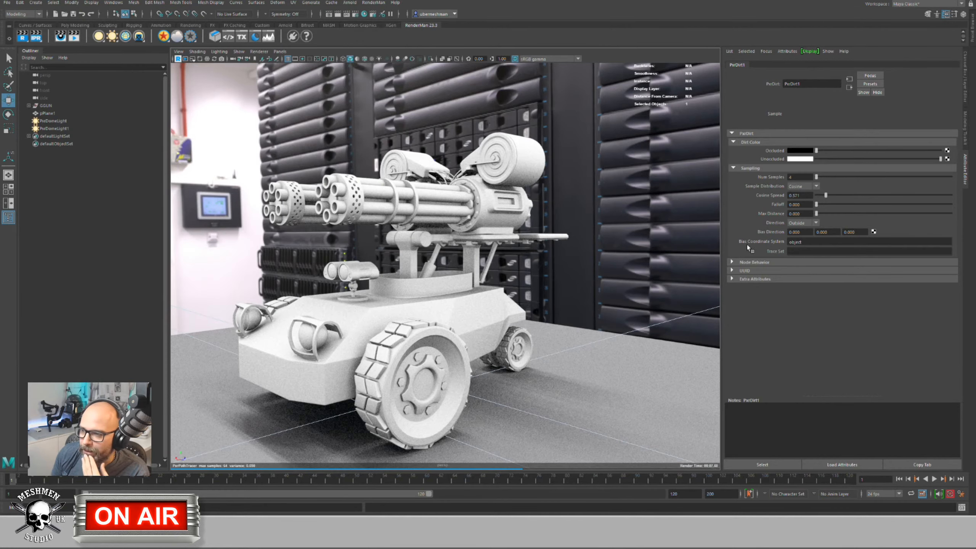
Step: Set PxrDirt1's Direction to Inside, Max Distance to 100, and Cosine Spread to about 0.756
{"action": "left_click", "coordinate": [801, 223]}
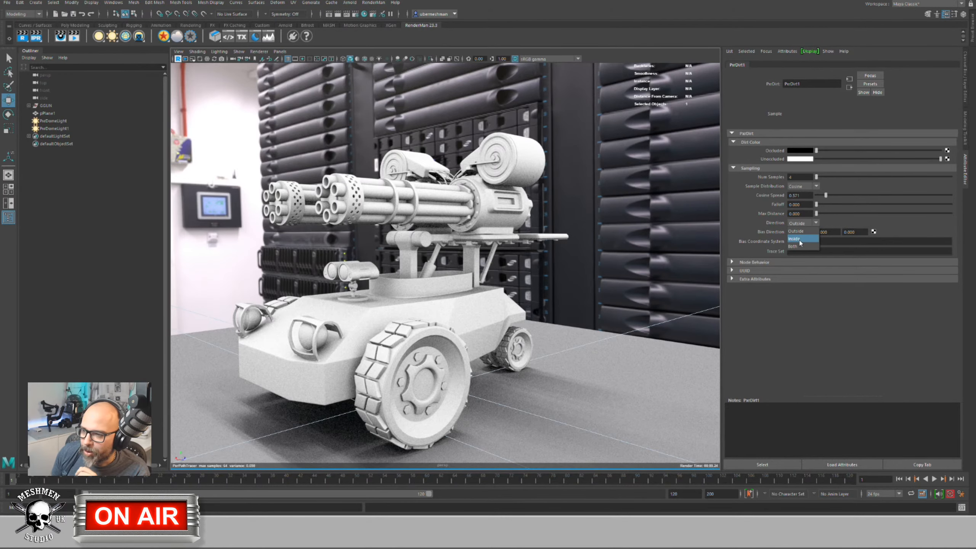
{"action": "left_click", "coordinate": [799, 237]}
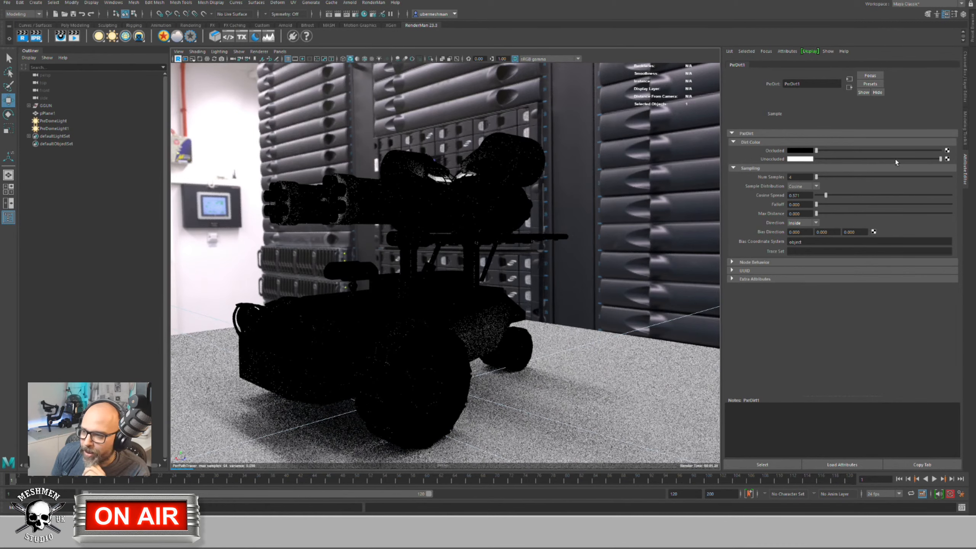
{"action": "left_click", "coordinate": [801, 214]}
{"action": "type", "text": "1"}
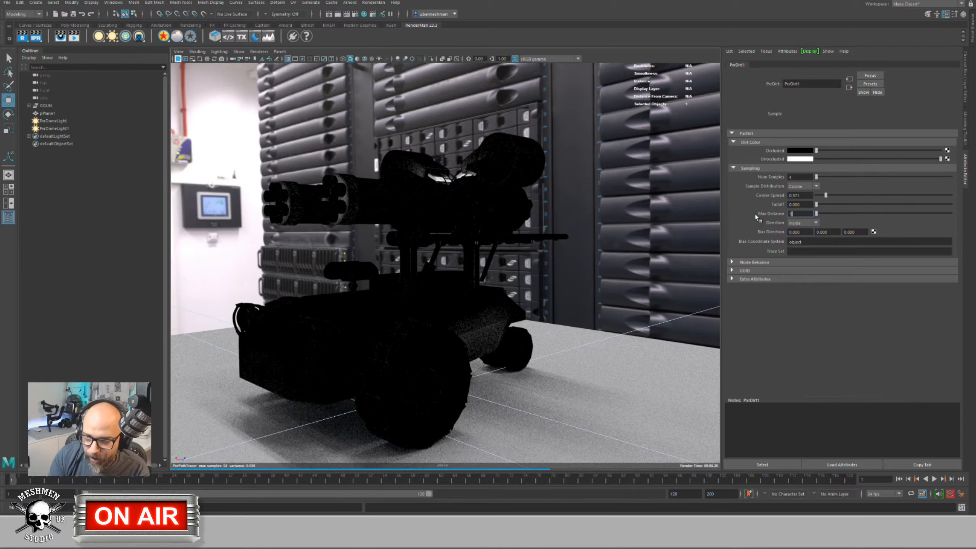
{"action": "type", "text": "00"}
{"action": "key", "text": "Return"}
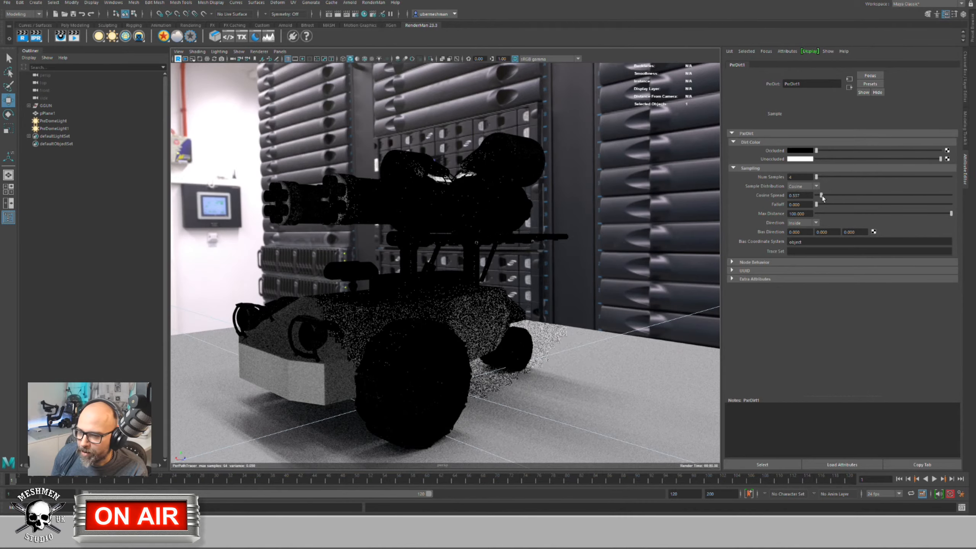
{"action": "left_click_drag", "start_coordinate": [824, 195], "coordinate": [851, 198]}
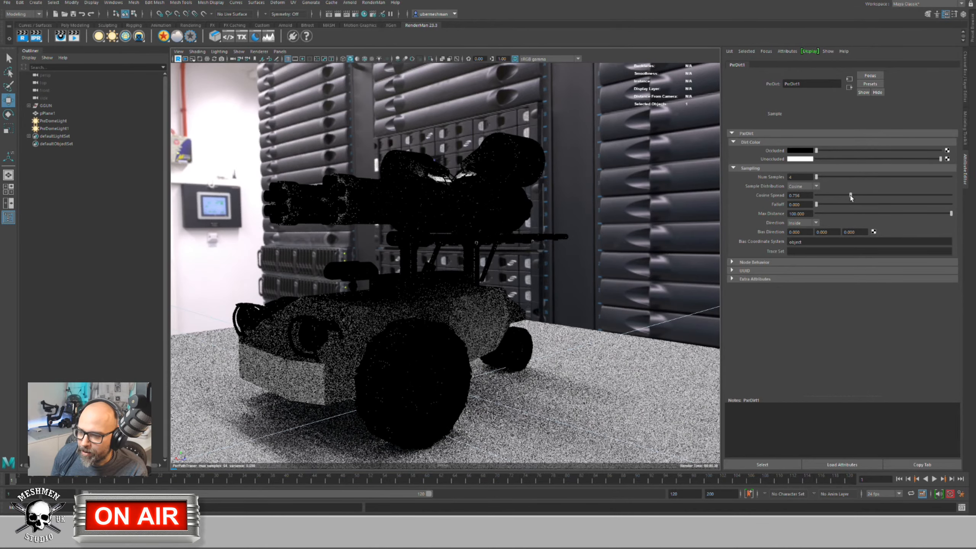
Step: Try PxrDirt1 Max Distance values of 1000 and 4, settling on 2
{"action": "double_click", "coordinate": [801, 214]}
{"action": "type", "text": "1000"}
{"action": "key", "text": "Return"}
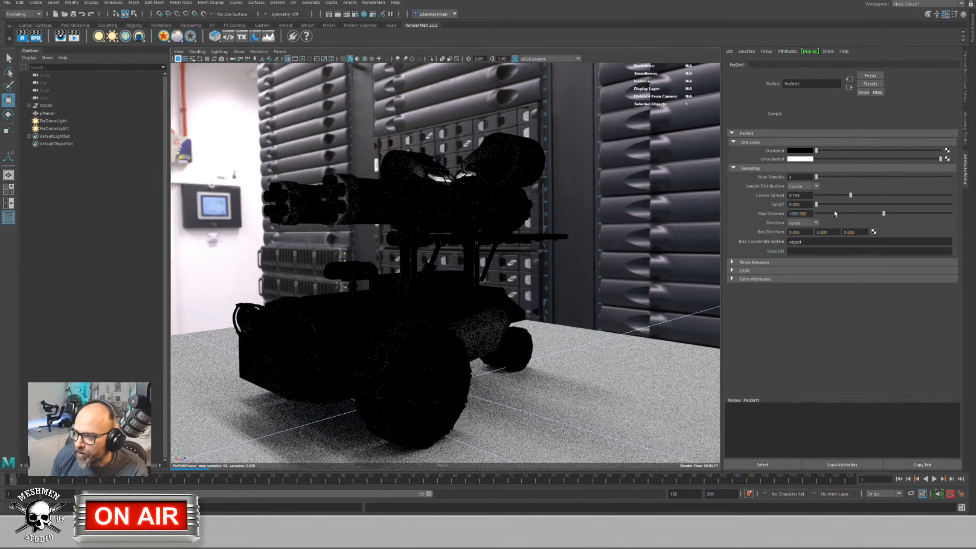
{"action": "double_click", "coordinate": [801, 214]}
{"action": "type", "text": "4"}
{"action": "key", "text": "Return"}
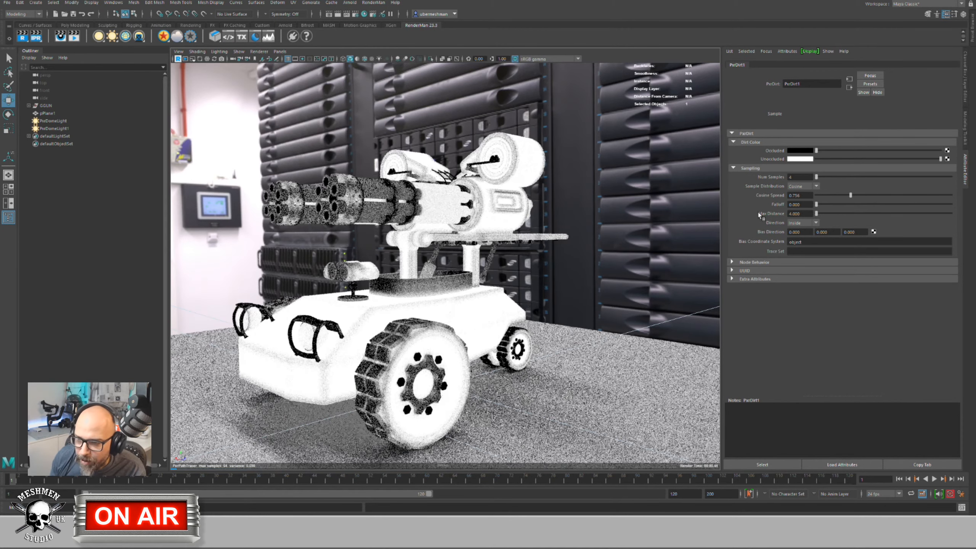
{"action": "double_click", "coordinate": [803, 214]}
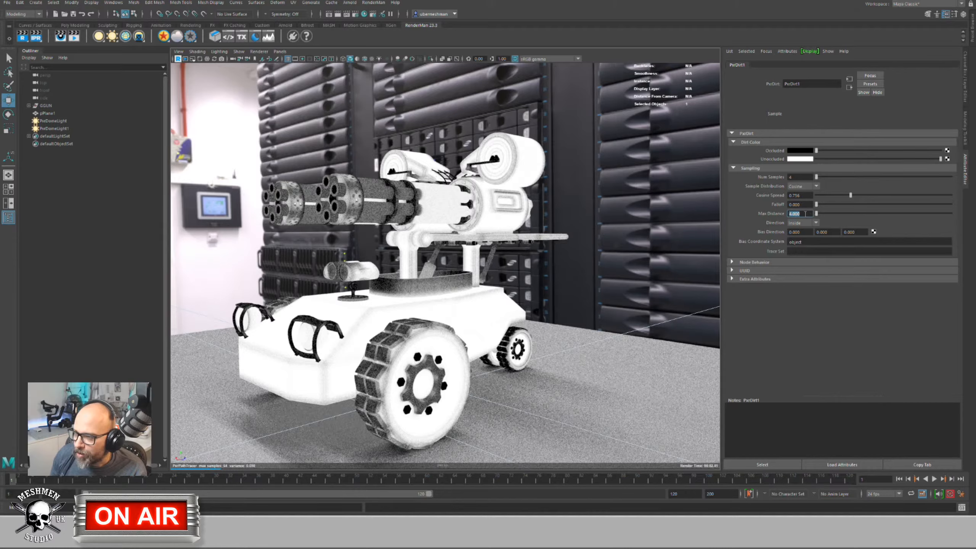
{"action": "type", "text": "2"}
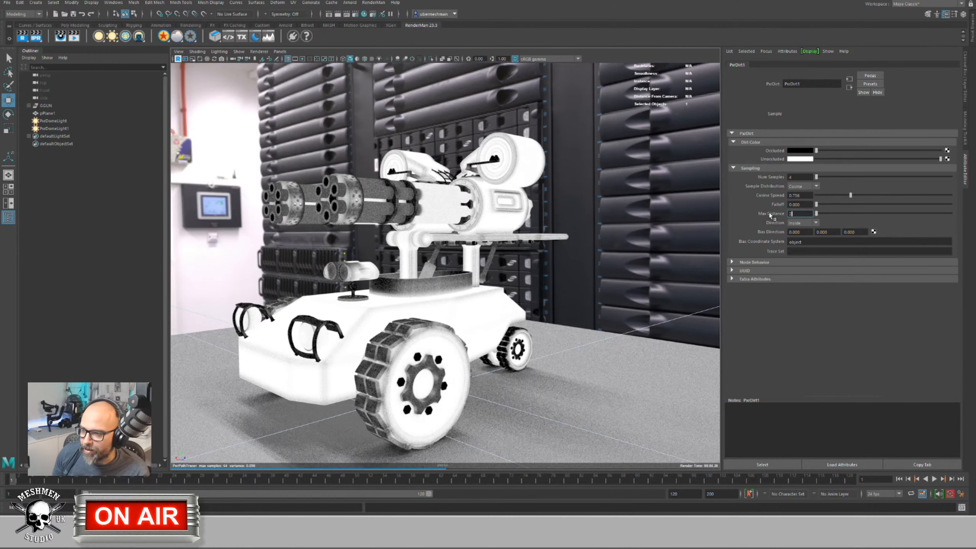
{"action": "key", "text": "Return"}
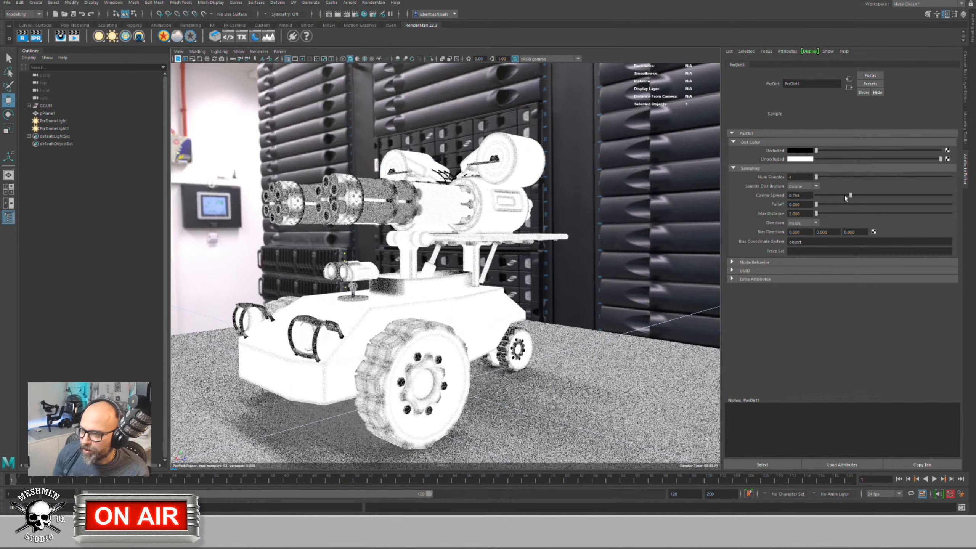
Step: Switch PxrDirt1's Sample Distribution to Uniform and set Falloff to 0
{"action": "left_click", "coordinate": [805, 194]}
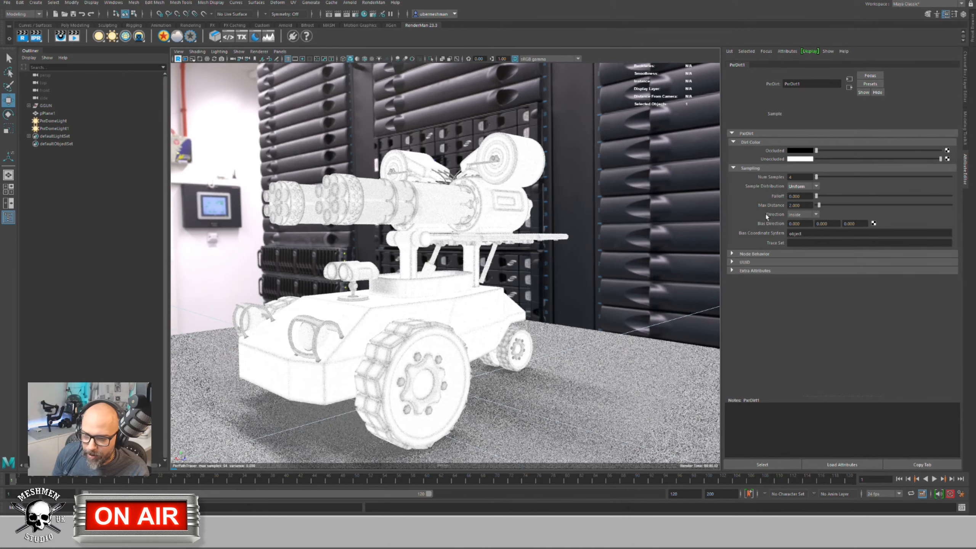
{"action": "mouse_move", "coordinate": [816, 196]}
{"action": "left_mouse_down"}
{"action": "mouse_move", "coordinate": [951, 196]}
{"action": "mouse_move", "coordinate": [811, 196]}
{"action": "left_mouse_up"}
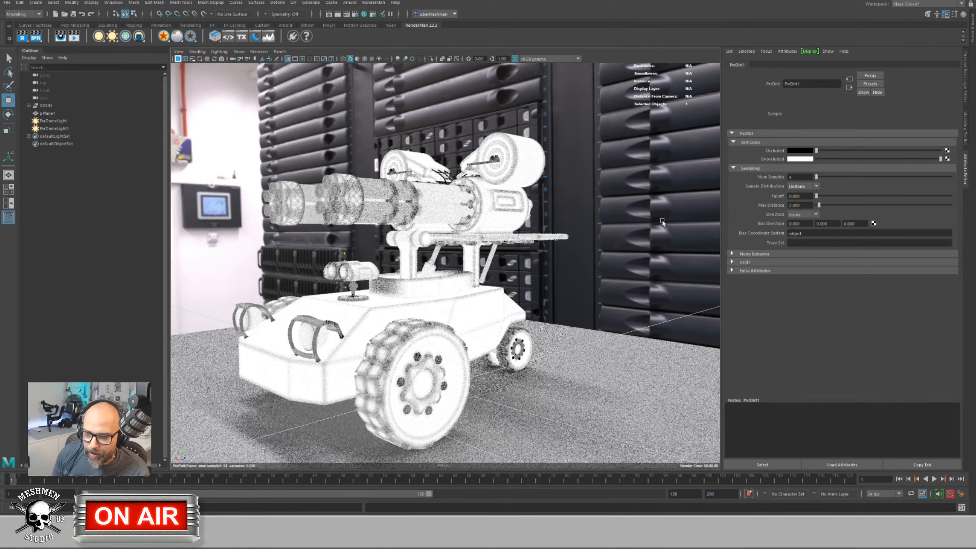
{"action": "left_click_drag", "start_coordinate": [446, 279], "coordinate": [450, 282], "text": "alt"}
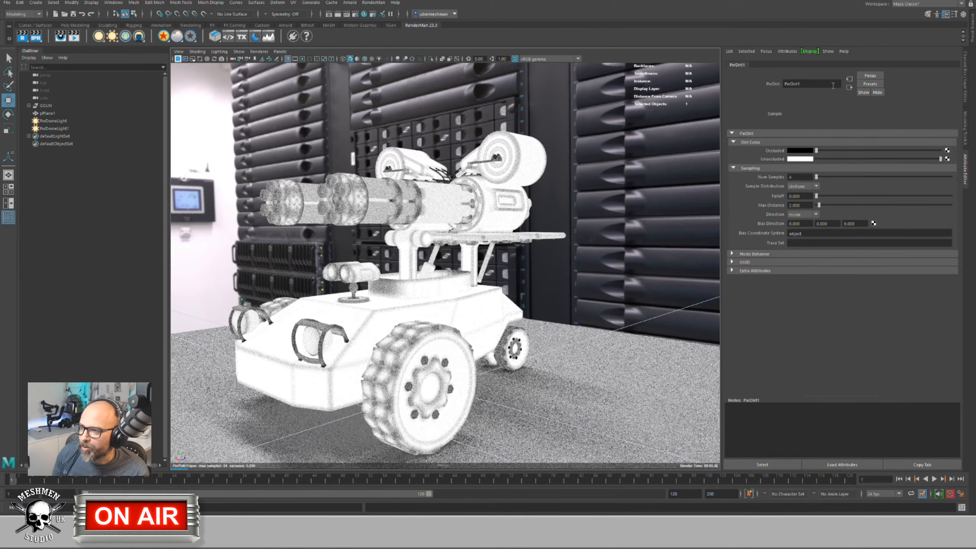
{"action": "left_click", "coordinate": [849, 88]}
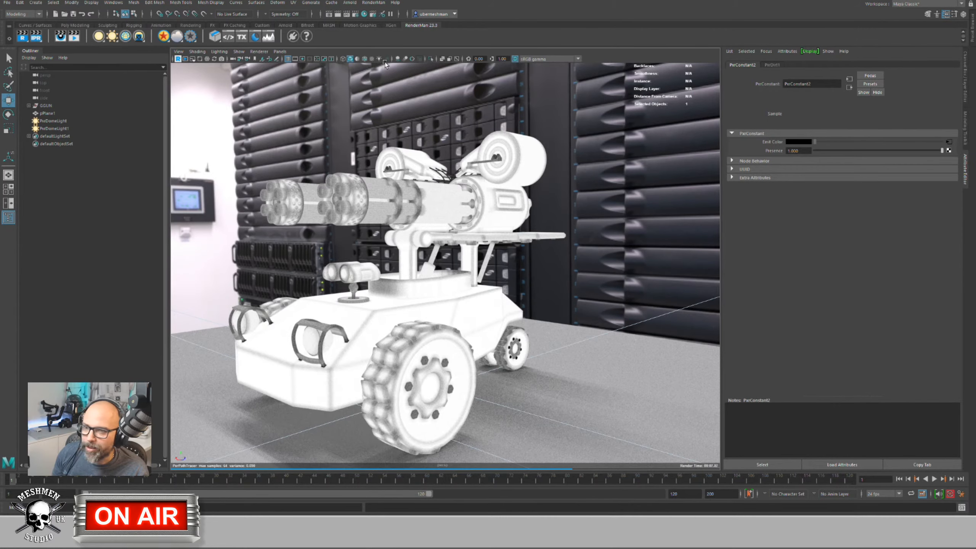
Step: Open Hypershade and graph the tank's PxrConstant2 and PxrDirt1 material network
{"action": "left_click", "coordinate": [363, 14]}
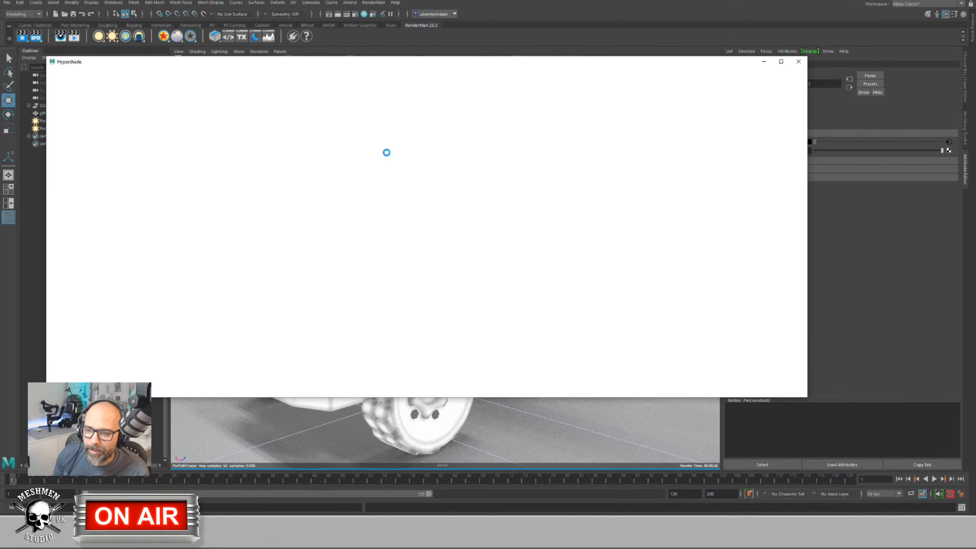
{"action": "left_click_drag", "start_coordinate": [387, 76], "coordinate": [743, 107]}
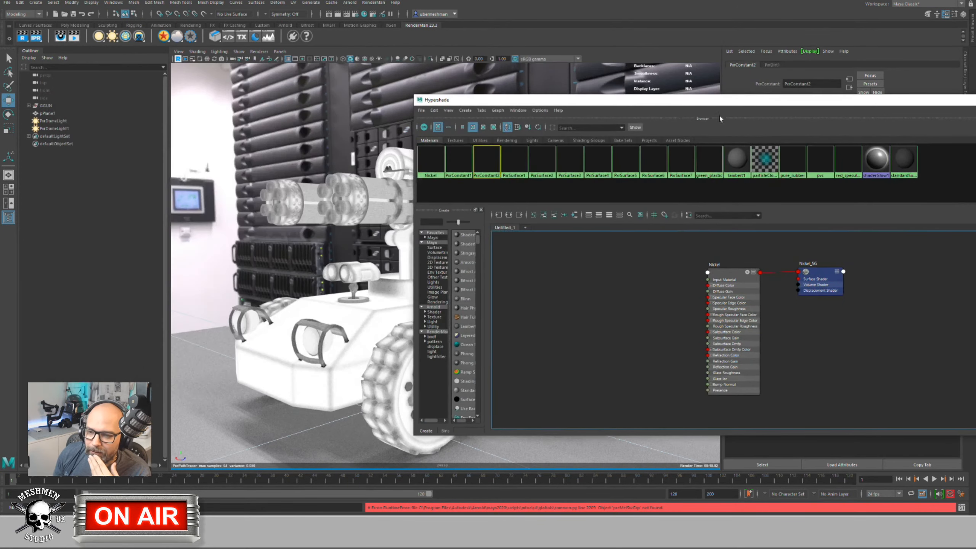
{"action": "left_click", "coordinate": [314, 346]}
{"action": "right_click", "coordinate": [542, 309]}
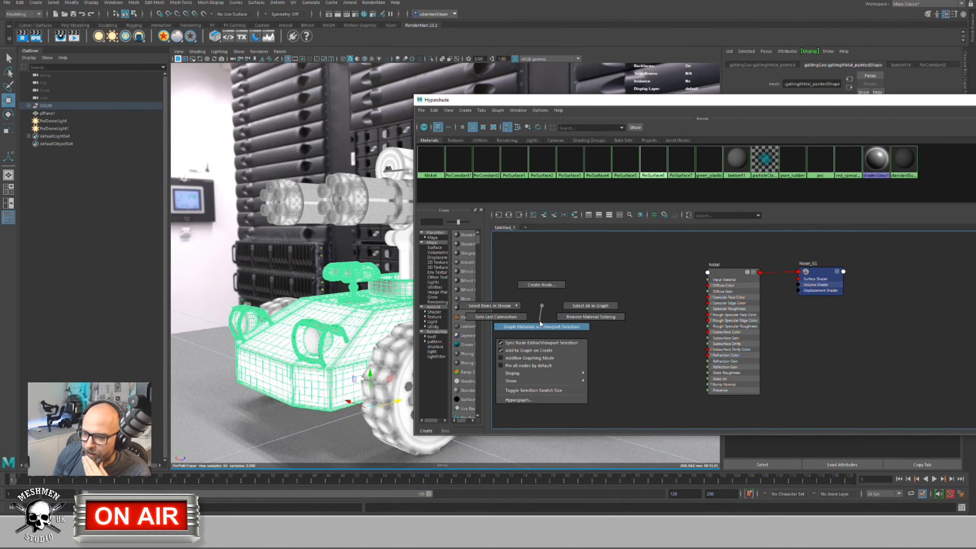
{"action": "left_click", "coordinate": [541, 341]}
{"action": "left_click", "coordinate": [576, 324]}
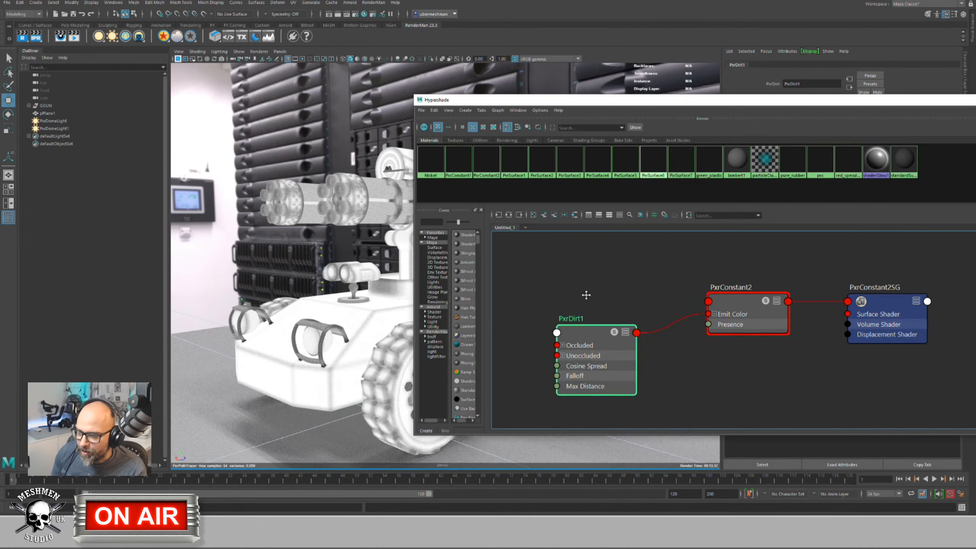
Step: Rearrange PxrDirt1 and PxrConstant2 in the graph to make room for a new node
{"action": "key", "text": "Tab"}
{"action": "type", "text": "p"}
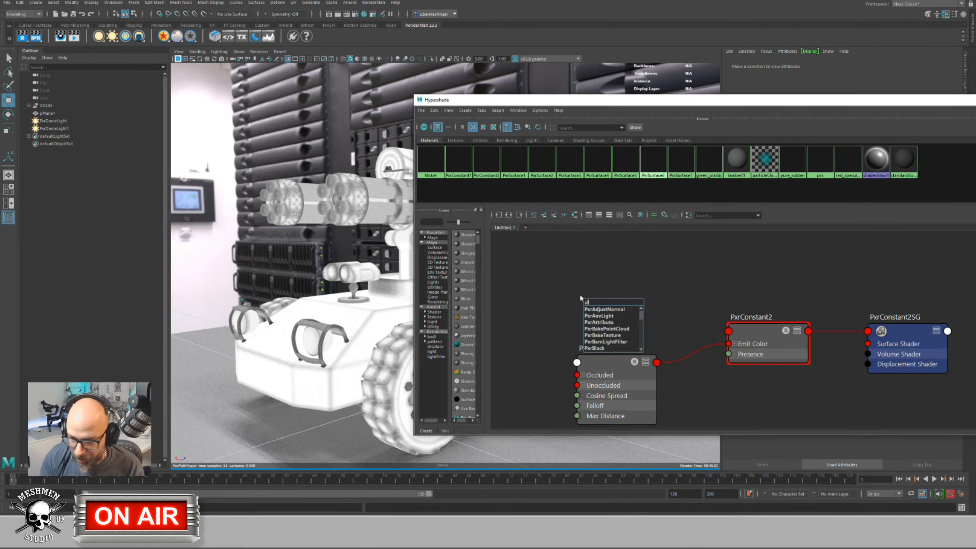
{"action": "key", "text": "BackSpace"}
{"action": "left_click", "coordinate": [567, 287]}
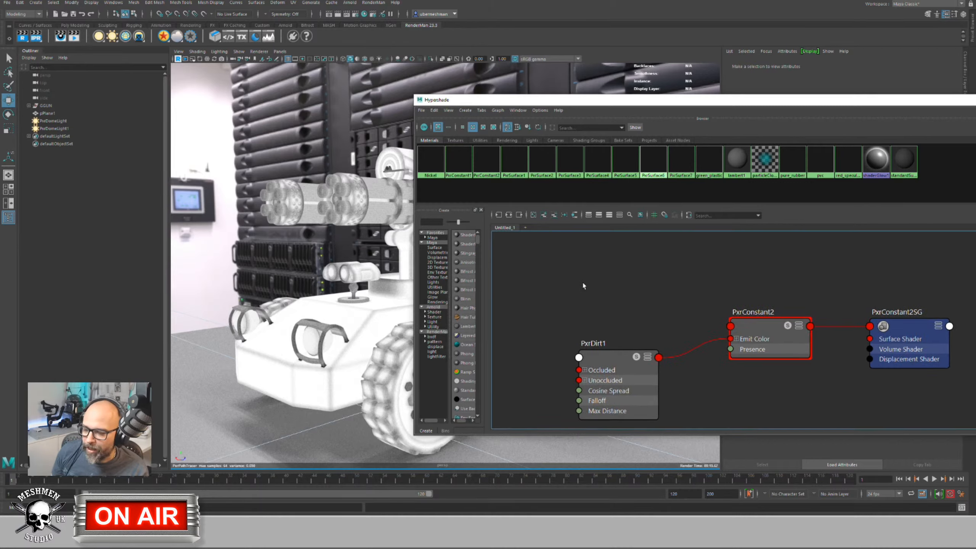
{"action": "scroll", "coordinate": [593, 278], "scroll_direction": "down", "scroll_amount": 4}
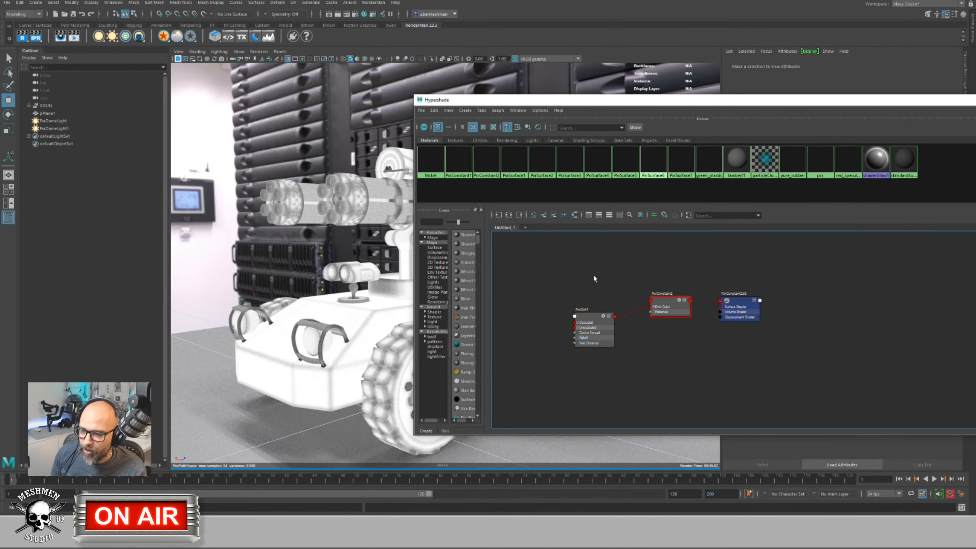
{"action": "scroll", "coordinate": [594, 279], "scroll_direction": "up", "scroll_amount": 2}
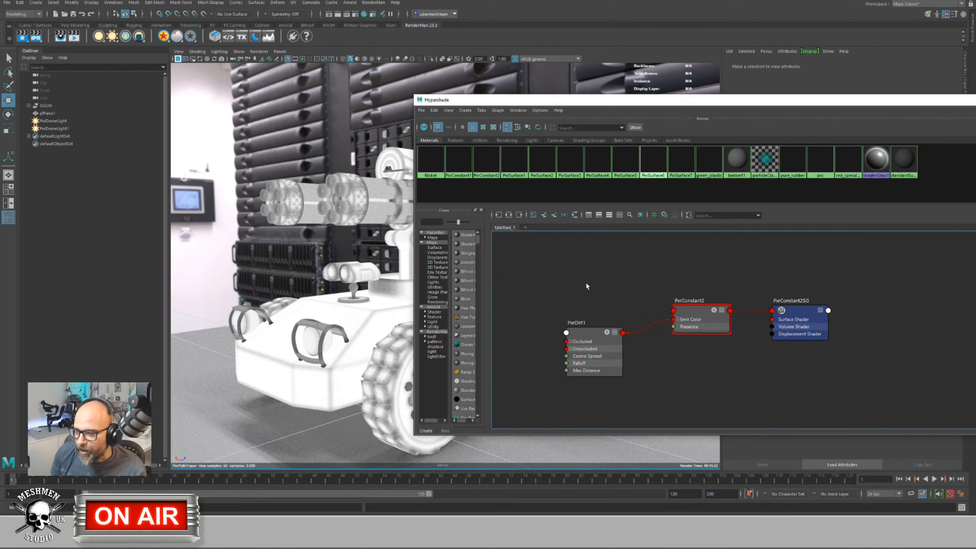
{"action": "left_click_drag", "start_coordinate": [586, 332], "coordinate": [575, 333]}
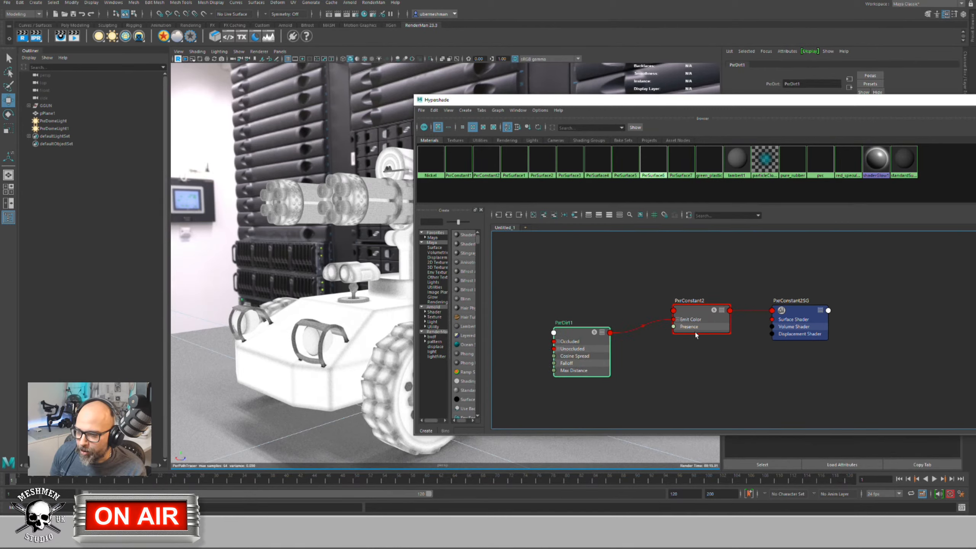
{"action": "left_click_drag", "start_coordinate": [690, 312], "coordinate": [688, 312]}
{"action": "middle_click_drag", "start_coordinate": [529, 281], "coordinate": [550, 293], "text": "alt"}
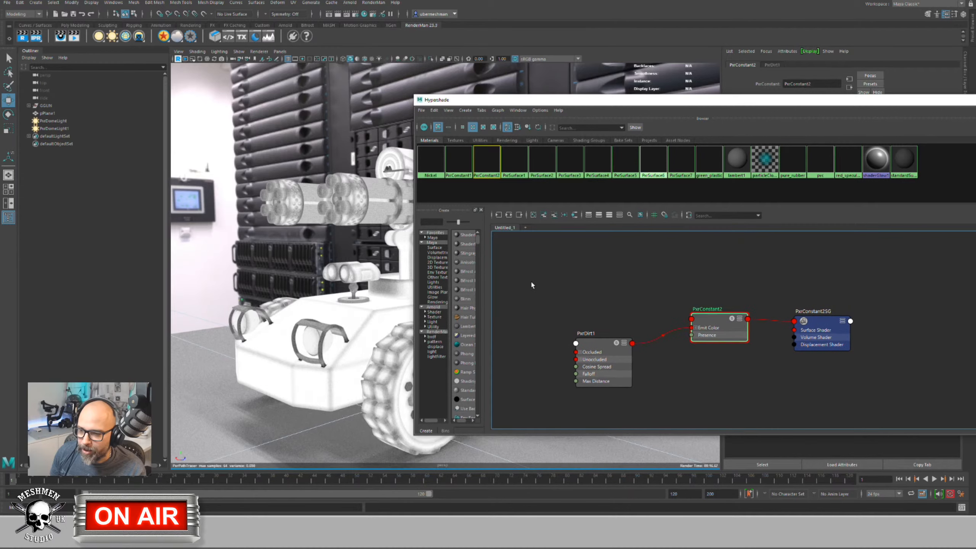
{"action": "left_click", "coordinate": [530, 280]}
Step: Create a PxrCurvature2 node and wire its Result RGB into PxrConstant2's Emit Color
{"action": "key", "text": "Tab"}
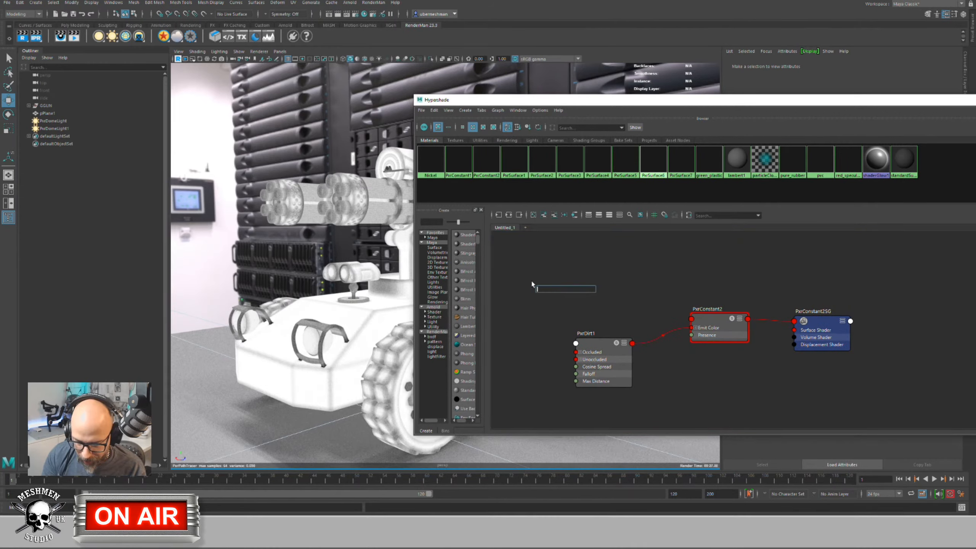
{"action": "type", "text": "pxrcu"}
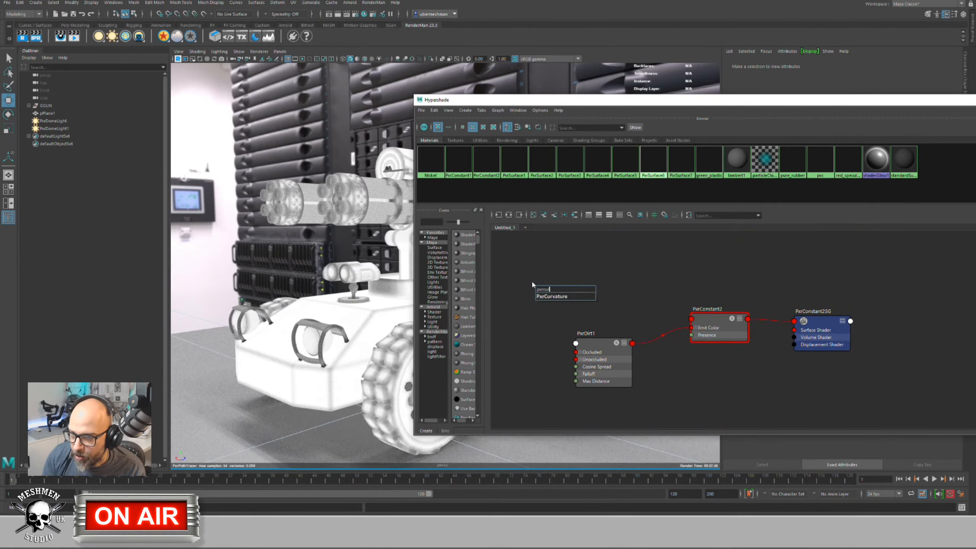
{"action": "type", "text": "r"}
{"action": "key", "text": "Return"}
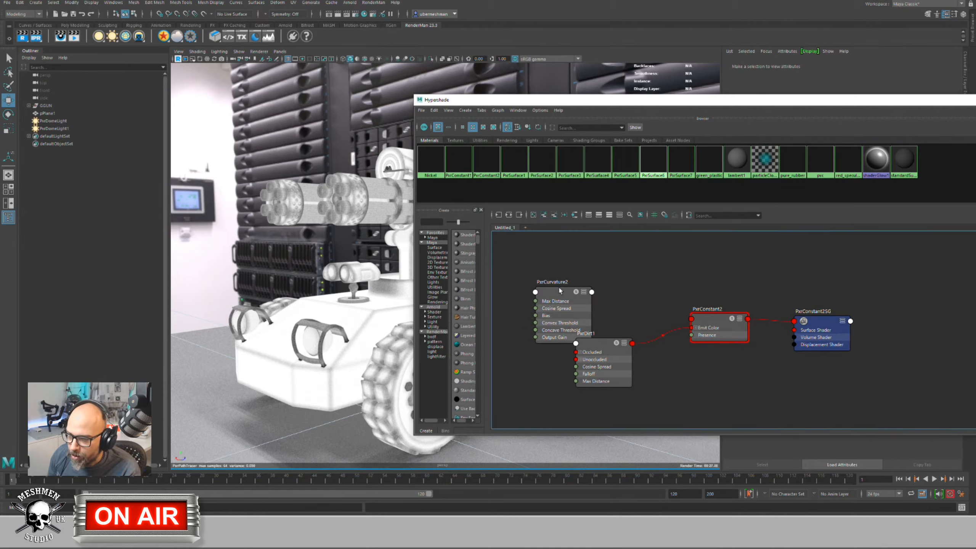
{"action": "left_click_drag", "start_coordinate": [559, 290], "coordinate": [529, 280]}
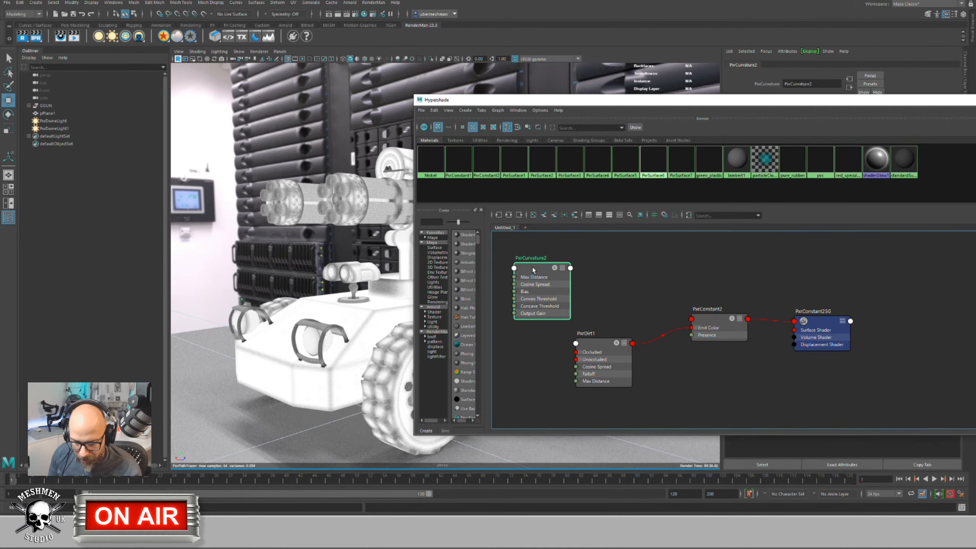
{"action": "key", "text": "3"}
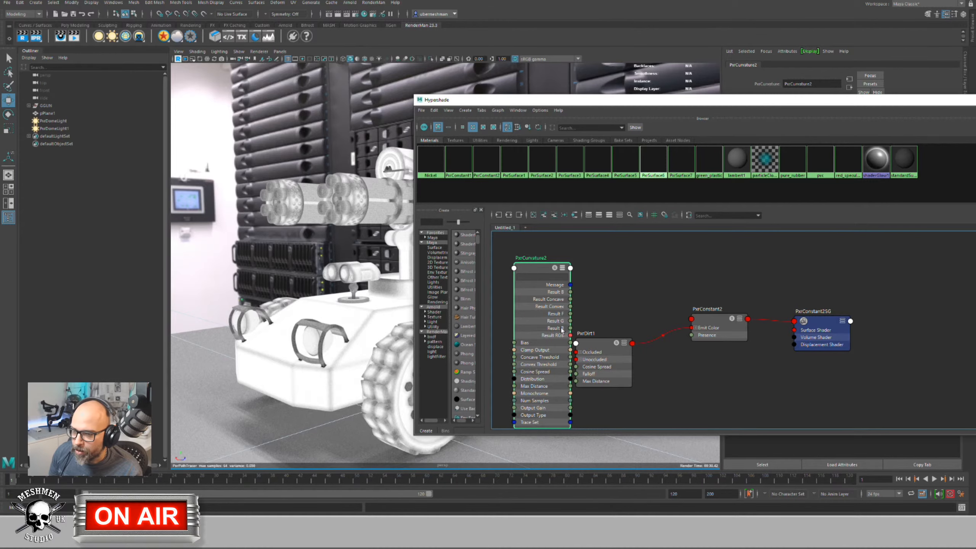
{"action": "left_click_drag", "start_coordinate": [540, 269], "coordinate": [532, 258]}
{"action": "left_click_drag", "start_coordinate": [563, 325], "coordinate": [693, 328]}
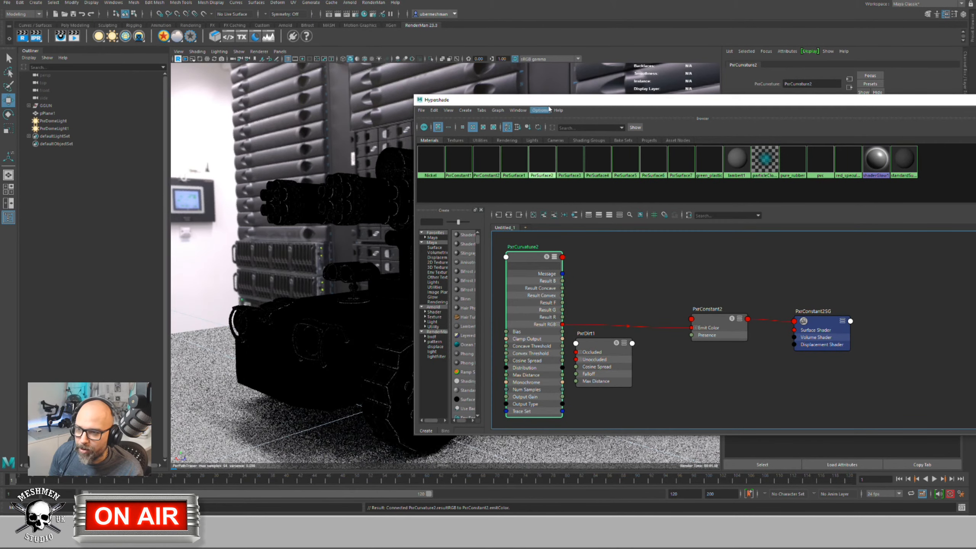
Step: Move the shader editor aside and frame the vehicle's render in the viewport
{"action": "left_click_drag", "start_coordinate": [548, 102], "coordinate": [706, 121]}
{"action": "left_click", "coordinate": [419, 253]}
{"action": "right_click_drag", "start_coordinate": [419, 254], "coordinate": [499, 292], "text": "alt"}
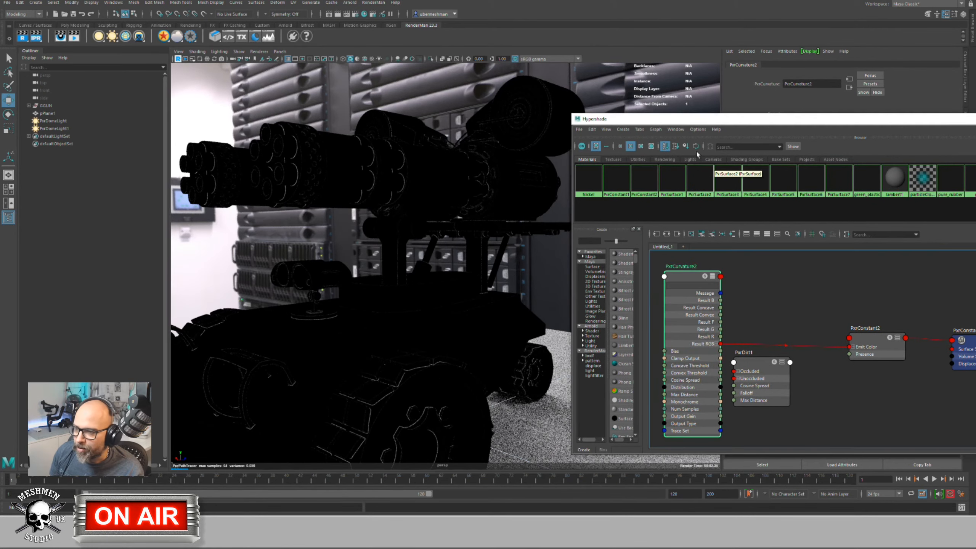
{"action": "left_click_drag", "start_coordinate": [713, 123], "coordinate": [158, 95]}
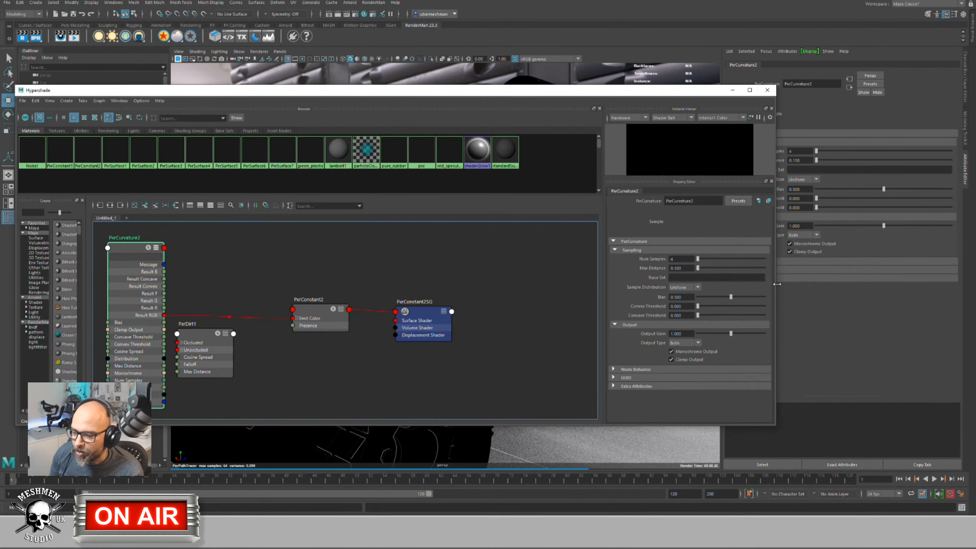
{"action": "left_click_drag", "start_coordinate": [777, 285], "coordinate": [420, 273]}
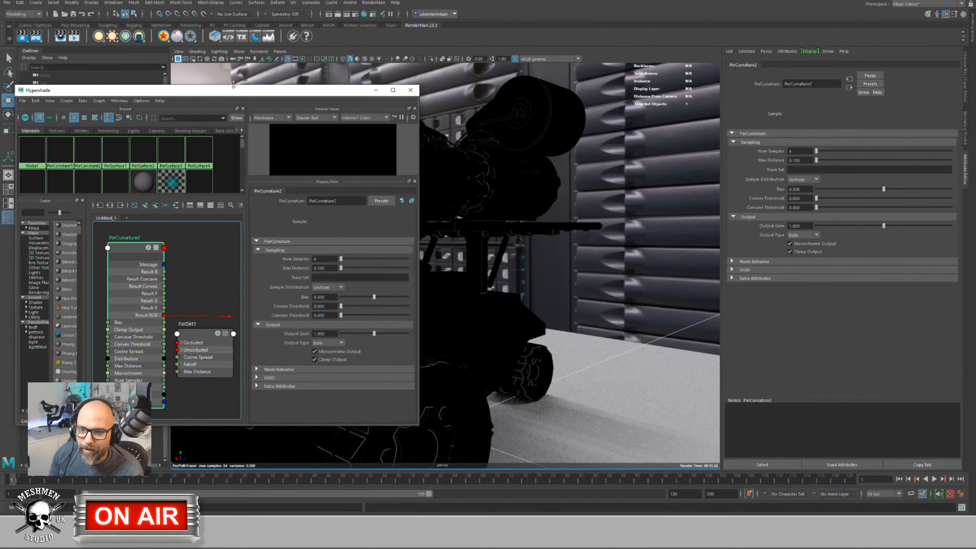
{"action": "left_click_drag", "start_coordinate": [243, 94], "coordinate": [106, 68]}
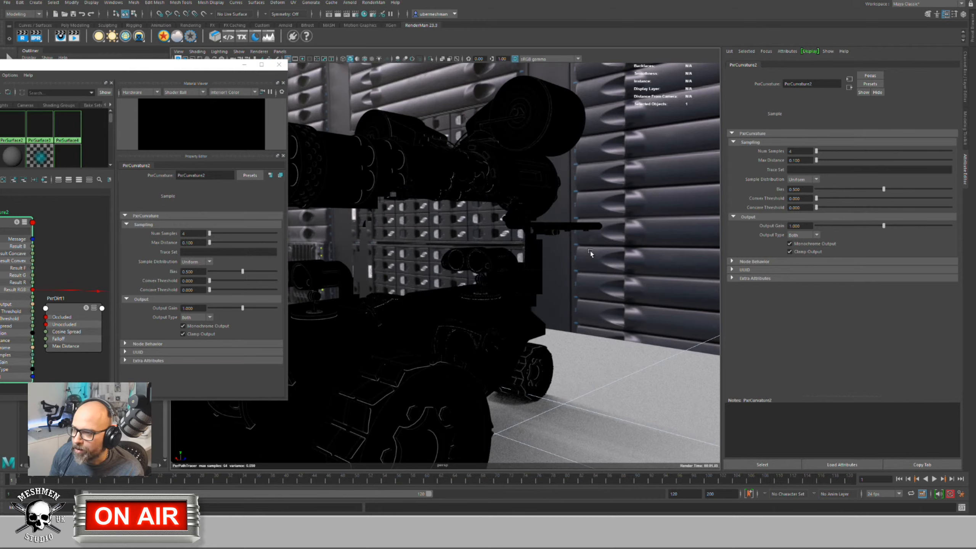
{"action": "left_click_drag", "start_coordinate": [608, 253], "coordinate": [653, 249], "text": "alt"}
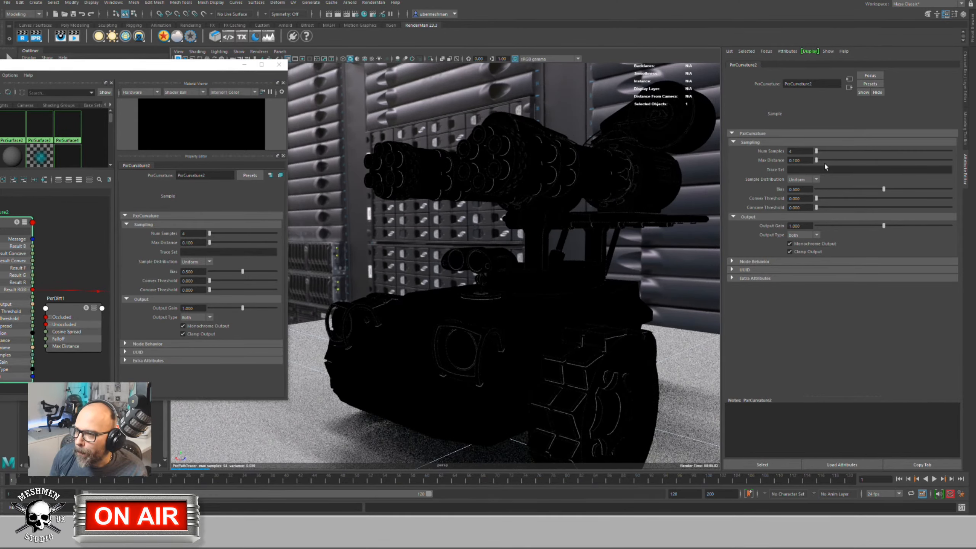
Step: Drag PxrCurvature2's Max Distance down to about 2.27 and Bias to 0.21
{"action": "left_click_drag", "start_coordinate": [817, 160], "coordinate": [830, 161]}
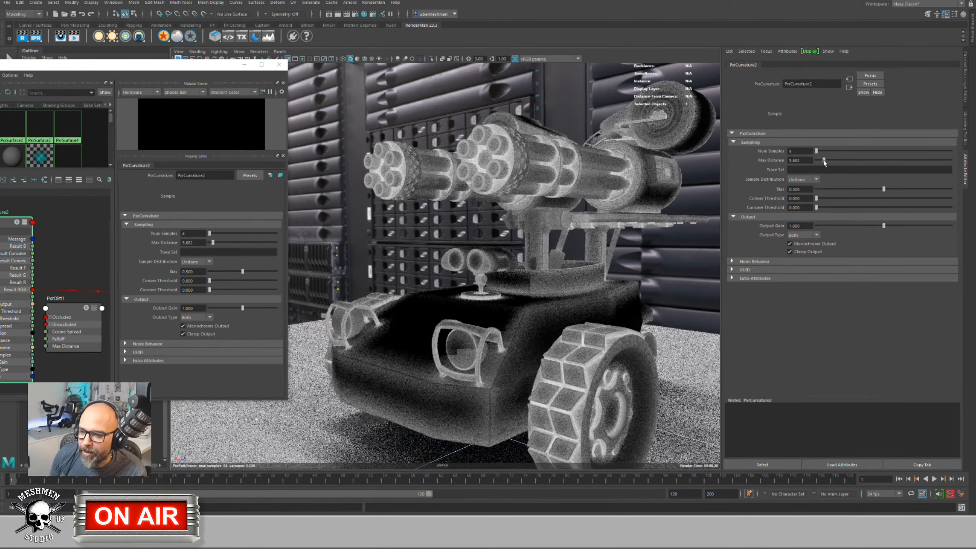
{"action": "left_click_drag", "start_coordinate": [831, 161], "coordinate": [822, 161]}
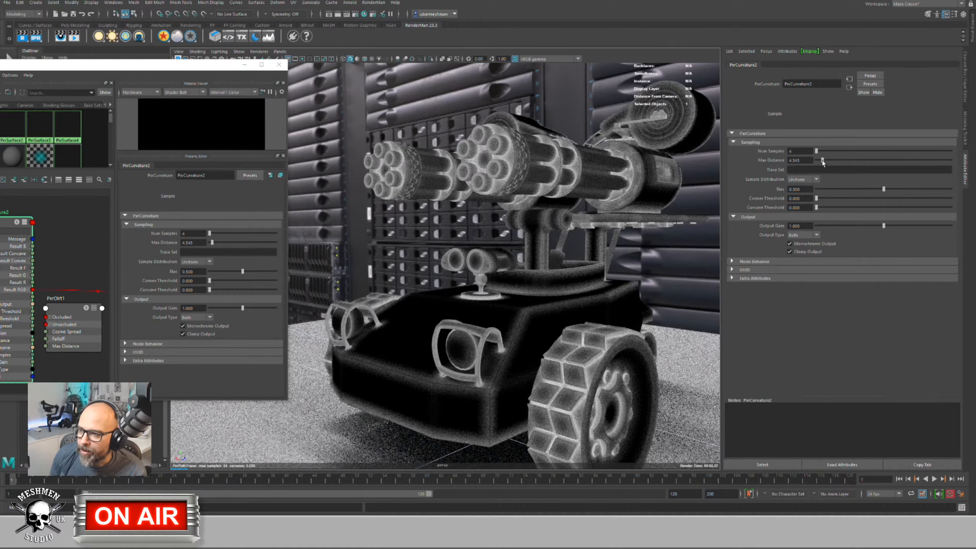
{"action": "left_click_drag", "start_coordinate": [822, 160], "coordinate": [819, 161]}
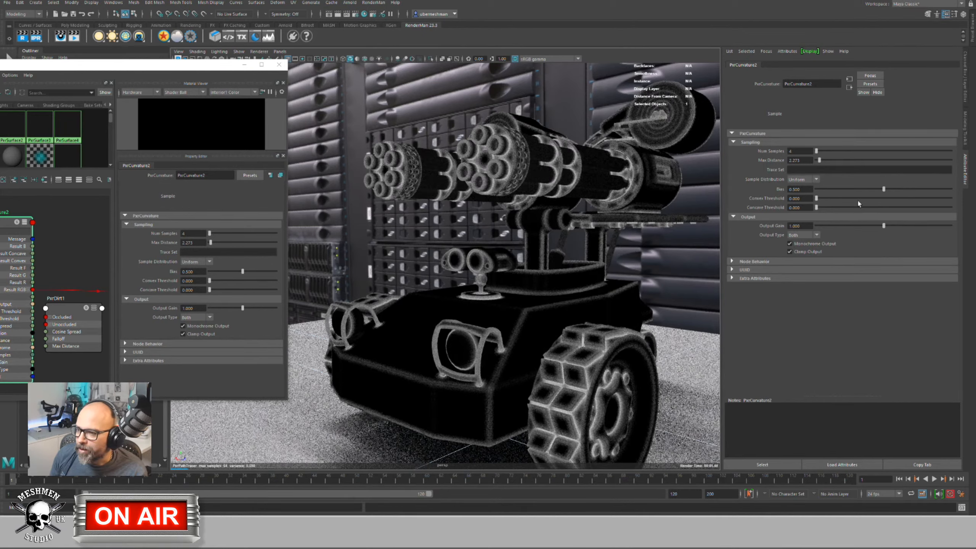
{"action": "left_click_drag", "start_coordinate": [878, 190], "coordinate": [844, 189]}
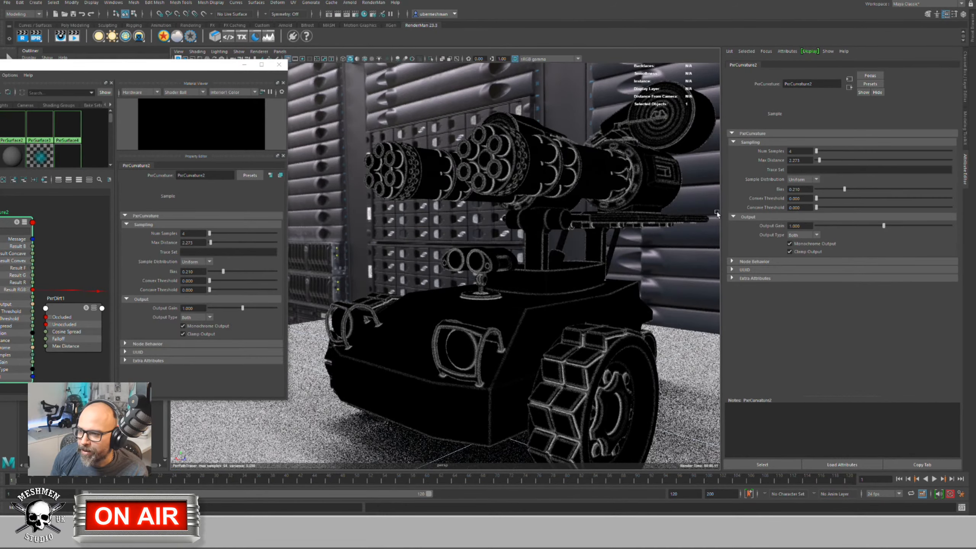
{"action": "left_click_drag", "start_coordinate": [587, 227], "coordinate": [540, 257], "text": "alt"}
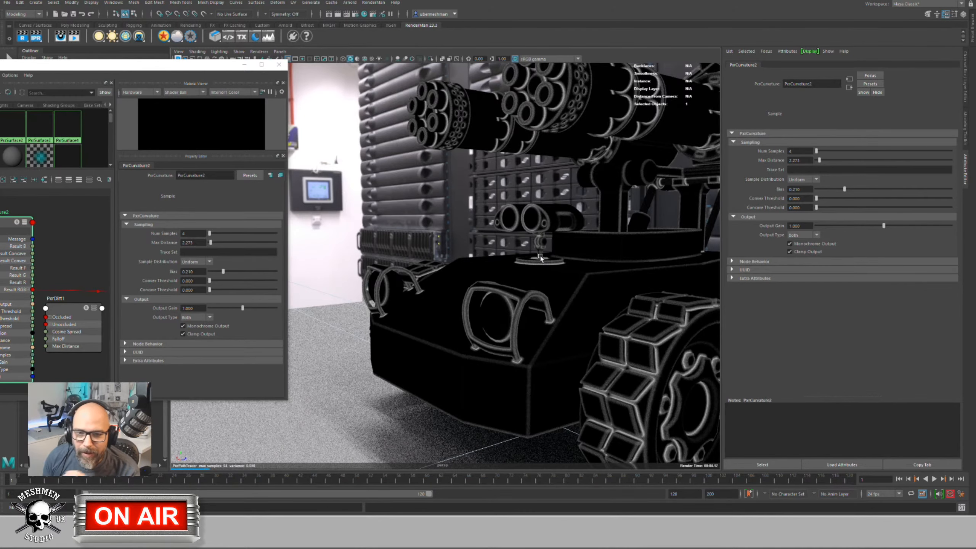
Step: Recentre the graph around PxrCurvature2 and enlarge the Hypershade window
{"action": "left_click_drag", "start_coordinate": [155, 61], "coordinate": [479, 66]}
{"action": "scroll", "coordinate": [377, 277], "scroll_direction": "down", "scroll_amount": 4}
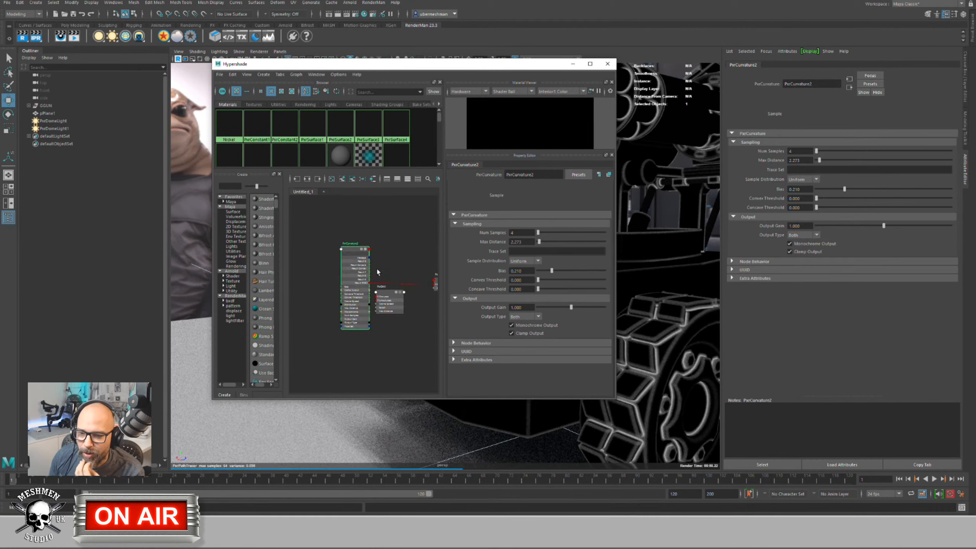
{"action": "left_click", "coordinate": [355, 253]}
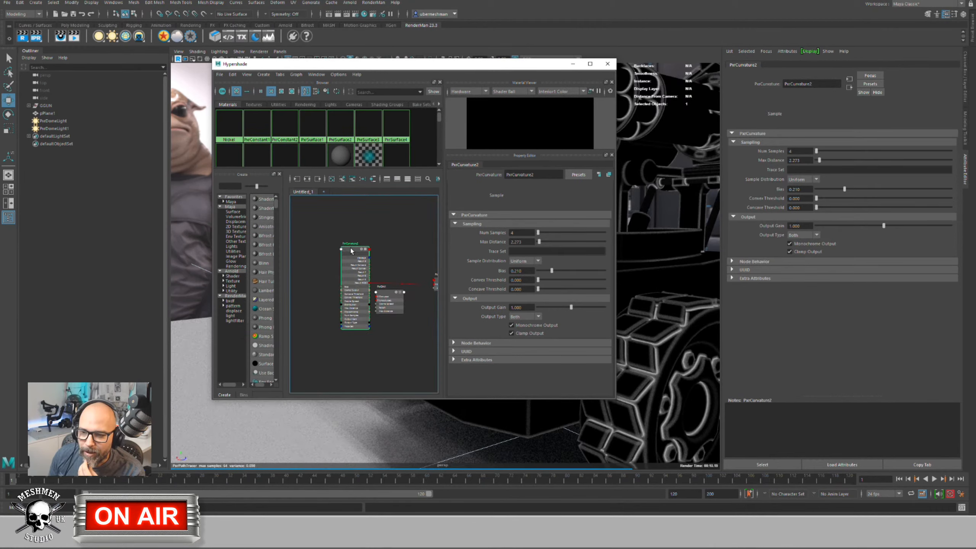
{"action": "middle_click_drag", "start_coordinate": [351, 251], "coordinate": [351, 208], "text": "alt"}
{"action": "left_click_drag", "start_coordinate": [351, 208], "coordinate": [324, 200]}
{"action": "middle_click_drag", "start_coordinate": [355, 305], "coordinate": [358, 320], "text": "alt"}
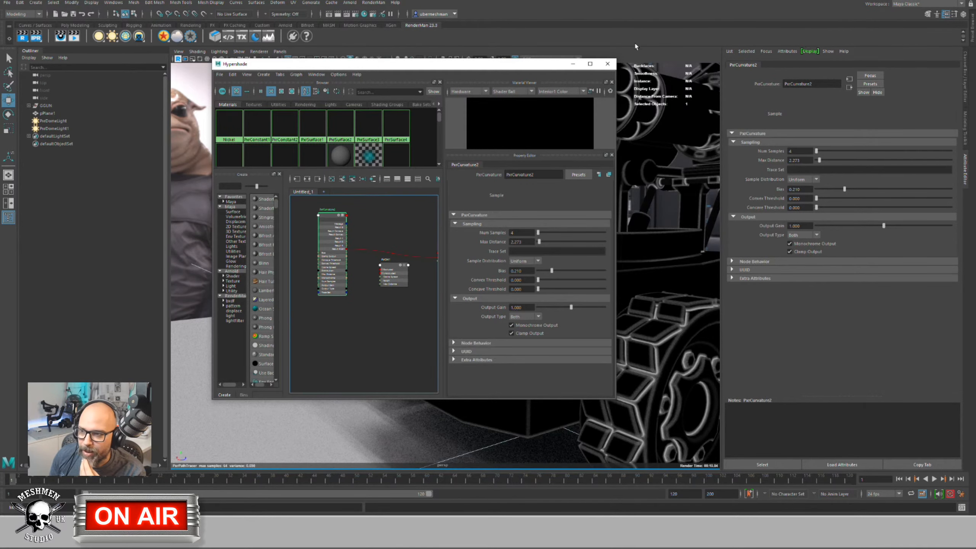
{"action": "left_click_drag", "start_coordinate": [616, 84], "coordinate": [905, 84]}
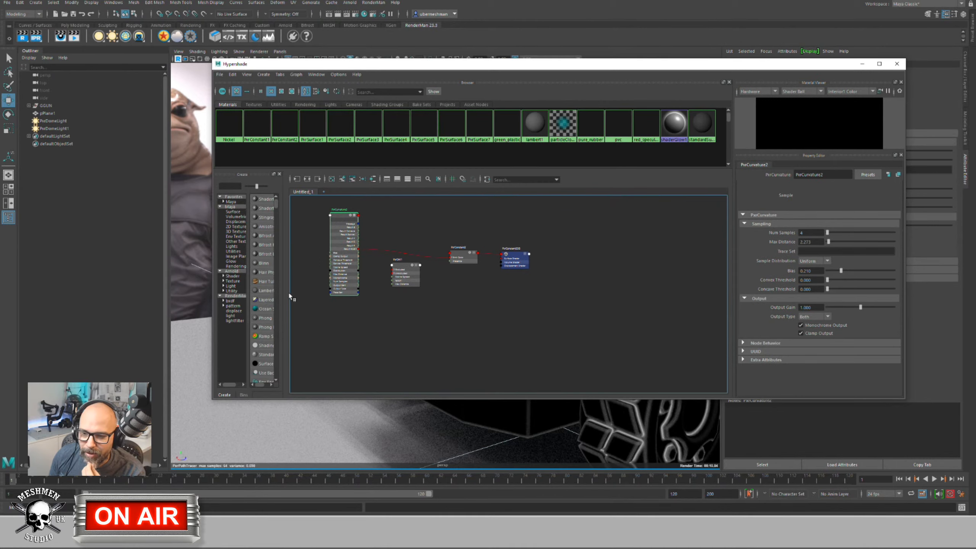
{"action": "left_click_drag", "start_coordinate": [283, 290], "coordinate": [327, 292]}
{"action": "left_click_drag", "start_coordinate": [357, 401], "coordinate": [358, 461]}
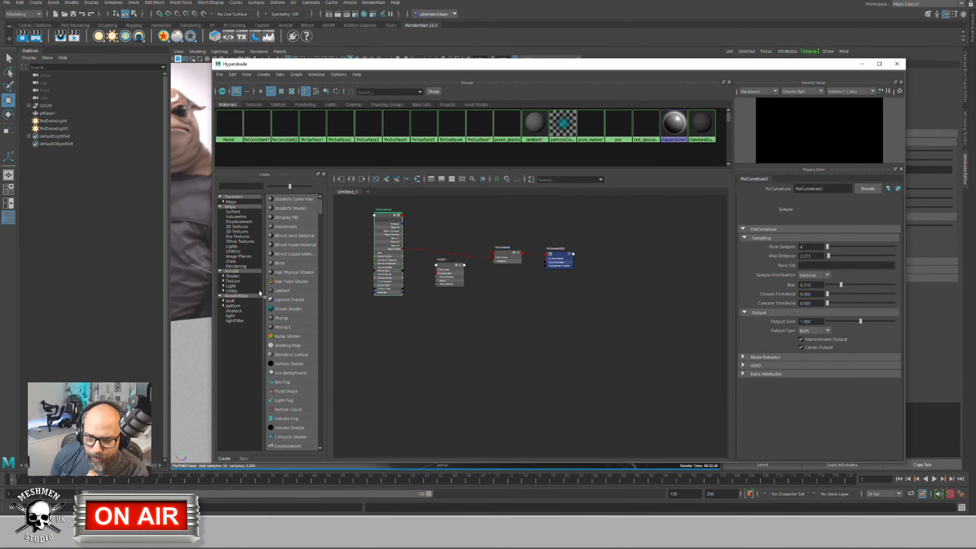
Step: Browse the RenderMan bxdf and pattern categories to locate PxrLayer and PxrLayerMixer
{"action": "left_click", "coordinate": [224, 301]}
{"action": "left_click", "coordinate": [235, 306]}
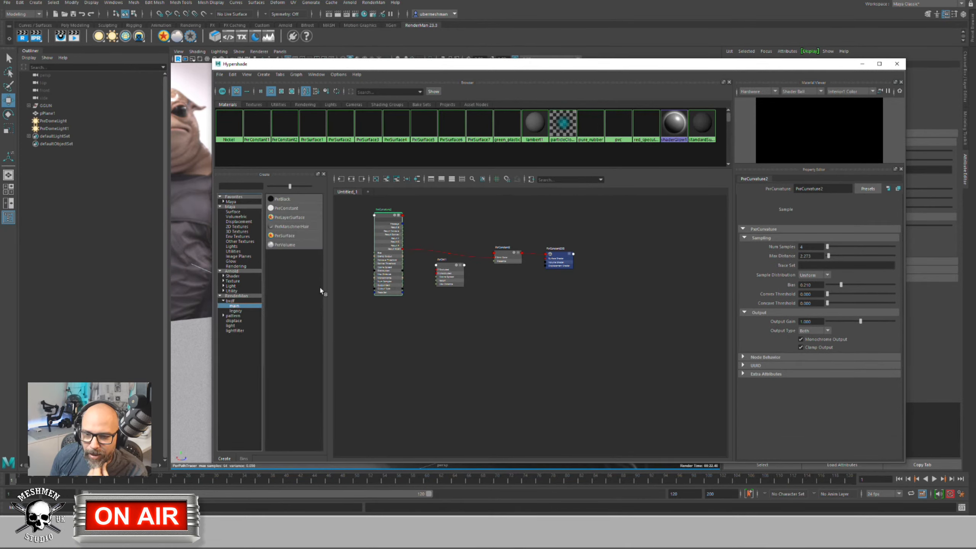
{"action": "left_click", "coordinate": [223, 315]}
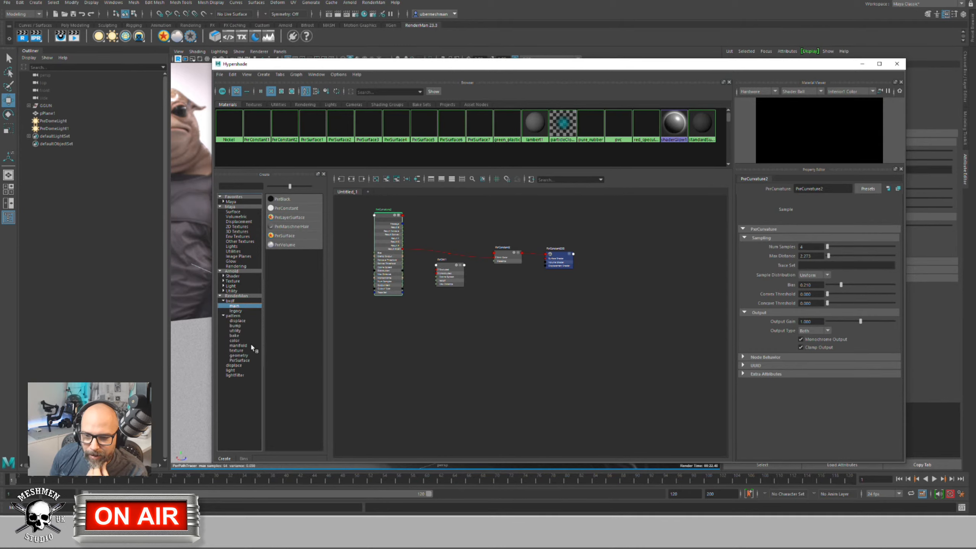
{"action": "left_click", "coordinate": [238, 321]}
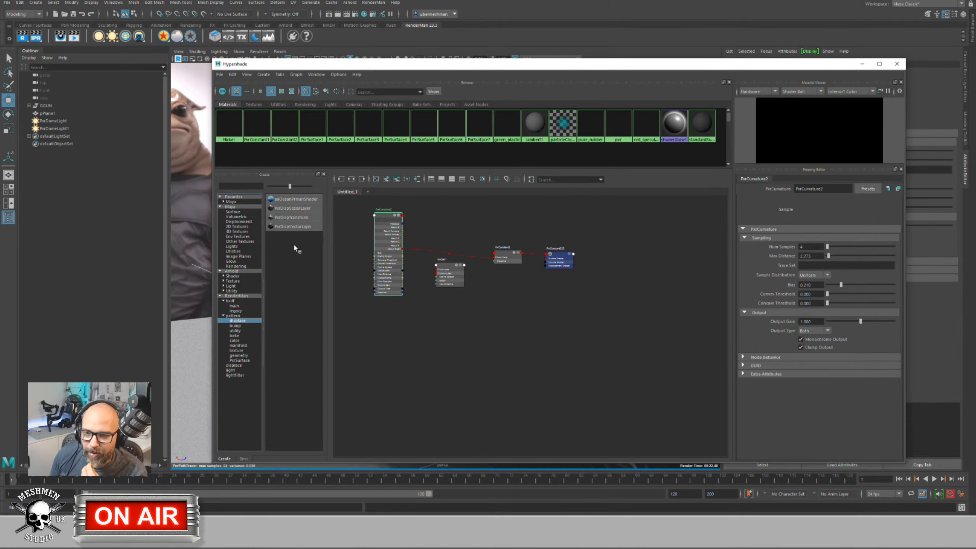
{"action": "left_click", "coordinate": [234, 326]}
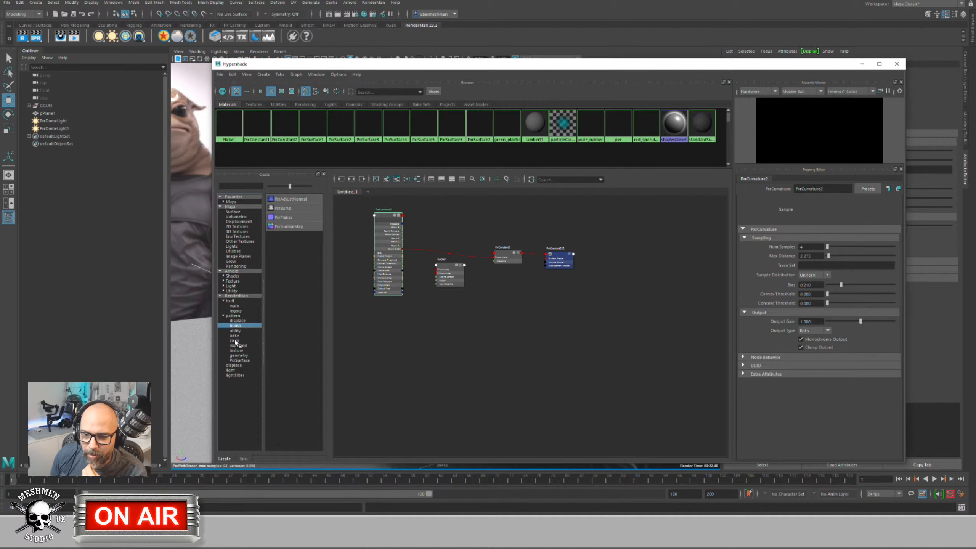
{"action": "left_click", "coordinate": [235, 330]}
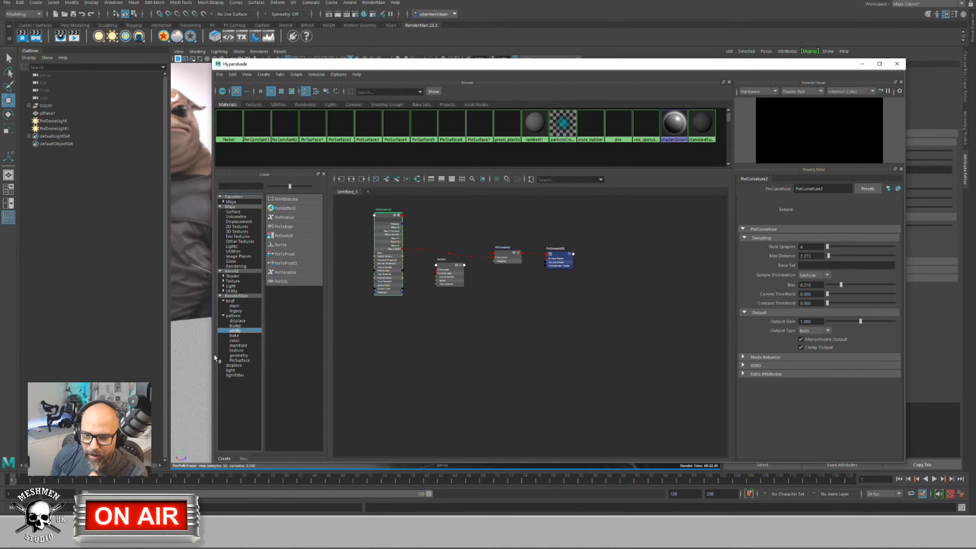
{"action": "left_click", "coordinate": [236, 340]}
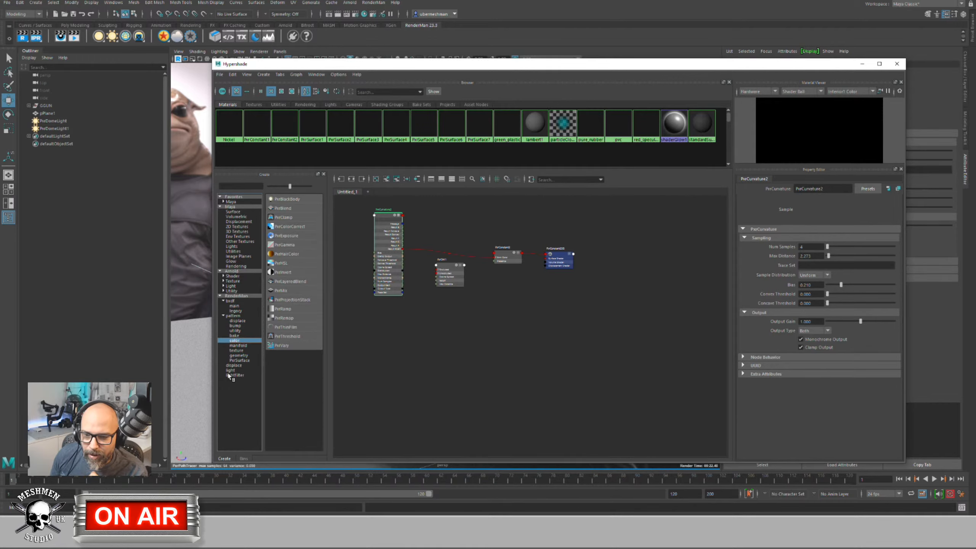
{"action": "left_click", "coordinate": [239, 346]}
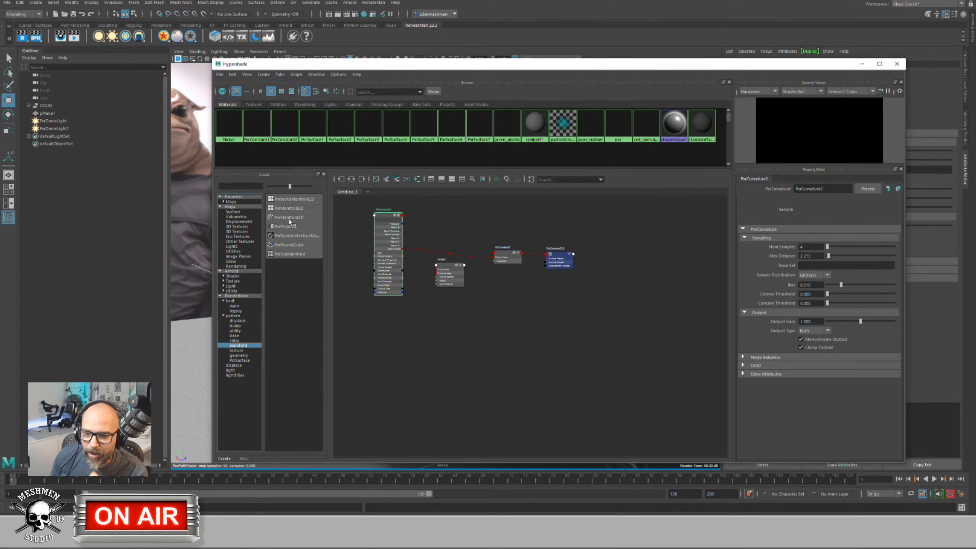
{"action": "left_click_drag", "start_coordinate": [289, 222], "coordinate": [311, 333]}
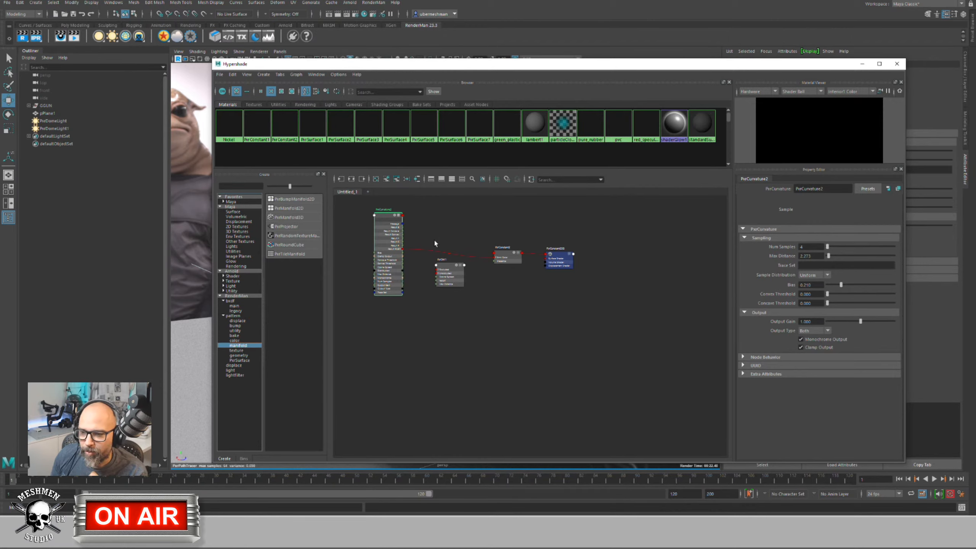
{"action": "left_click", "coordinate": [237, 351]}
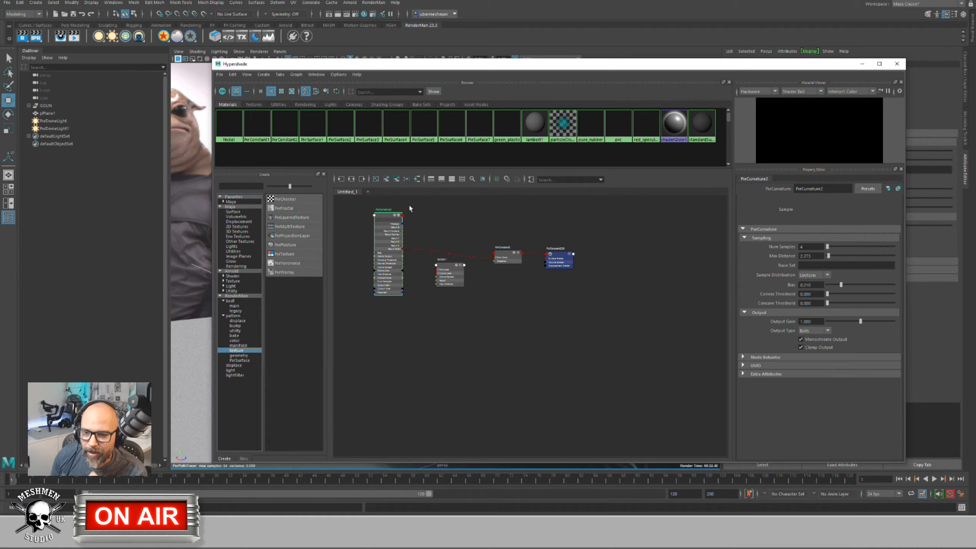
{"action": "left_click", "coordinate": [244, 356]}
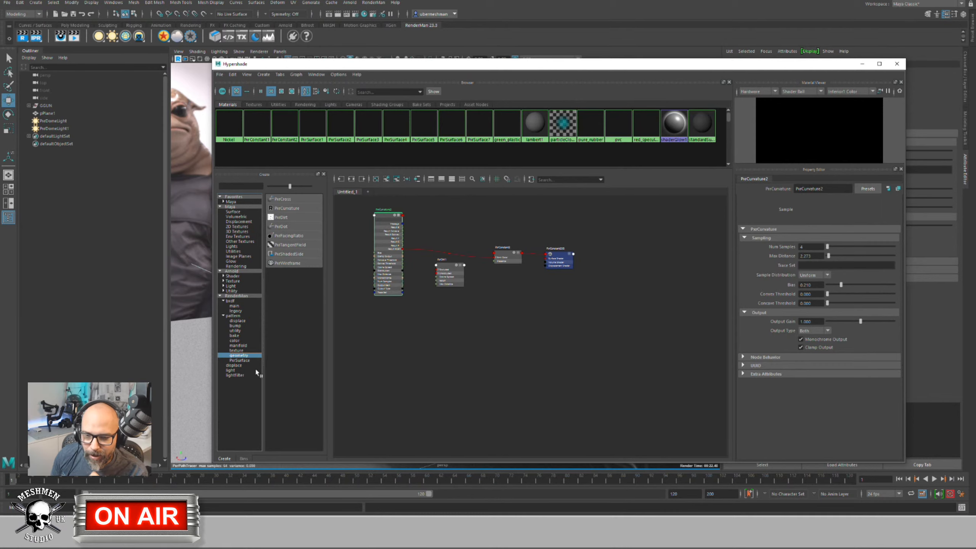
{"action": "left_click", "coordinate": [240, 360]}
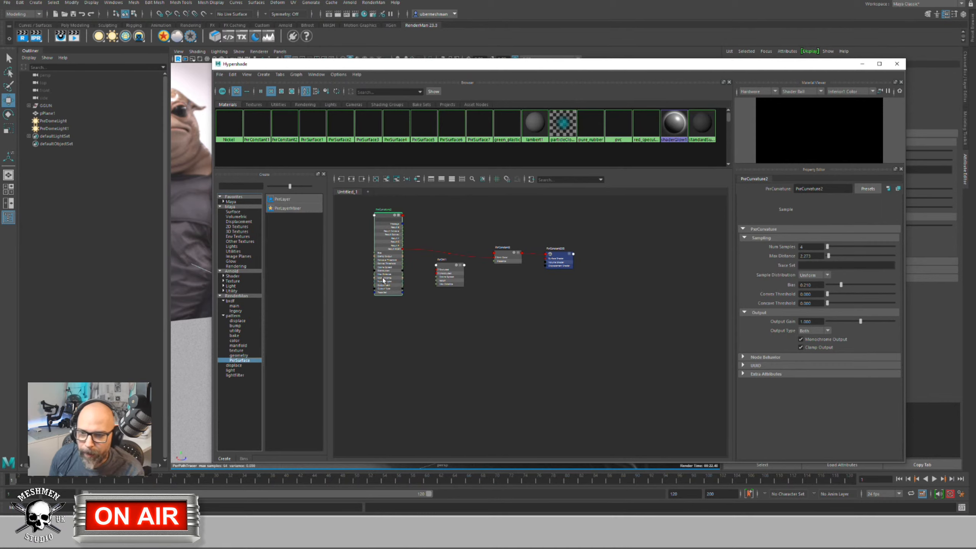
Step: Delete the PxrCurvature2, PxrConstant2 and shading-group test nodes from the graph
{"action": "left_click_drag", "start_coordinate": [607, 295], "coordinate": [438, 236]}
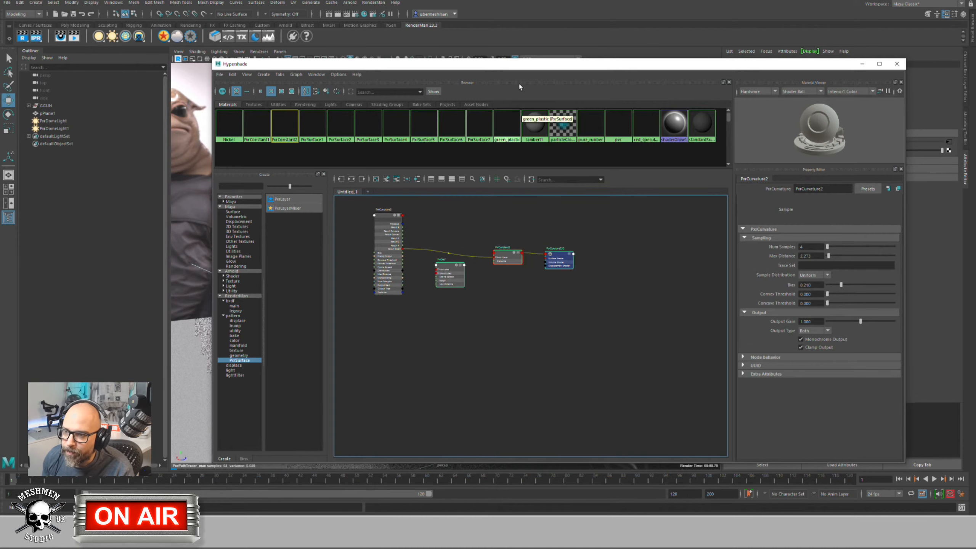
{"action": "left_click", "coordinate": [608, 373]}
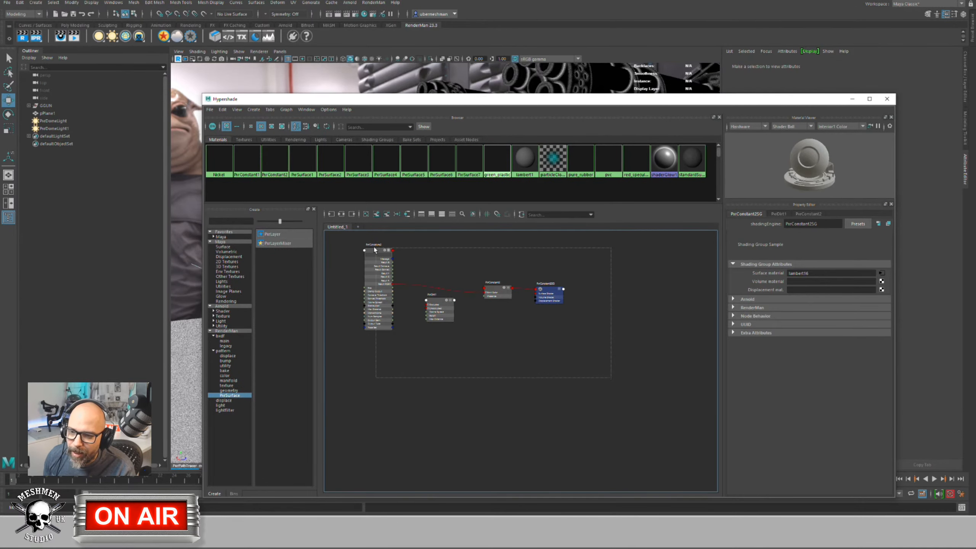
{"action": "left_click_drag", "start_coordinate": [375, 248], "coordinate": [362, 244]}
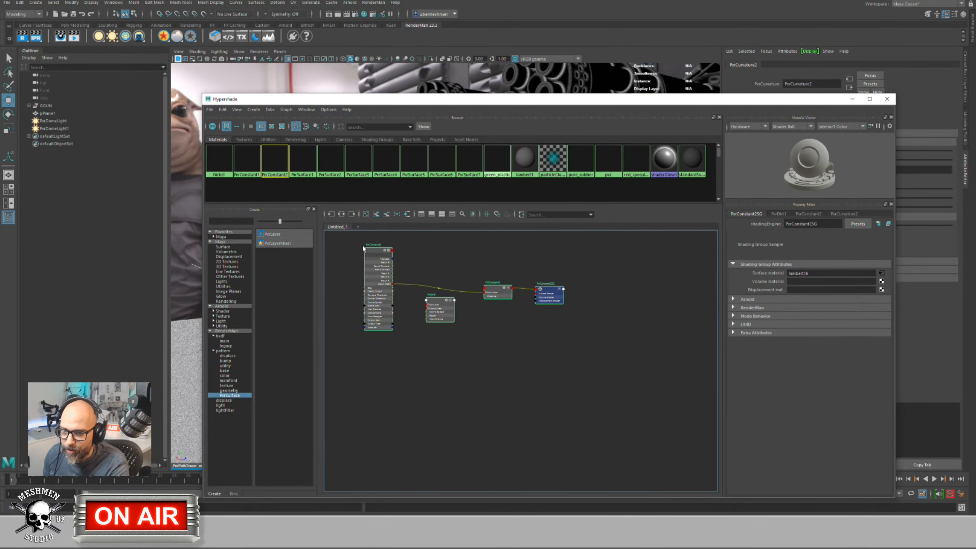
{"action": "left_click", "coordinate": [372, 259]}
{"action": "key", "text": "Delete"}
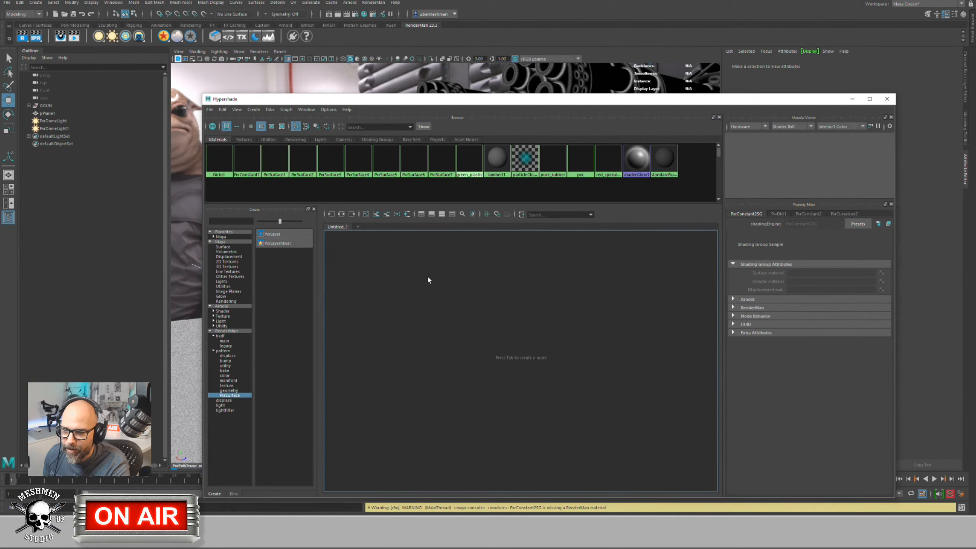
{"action": "left_click_drag", "start_coordinate": [535, 101], "coordinate": [531, 91]}
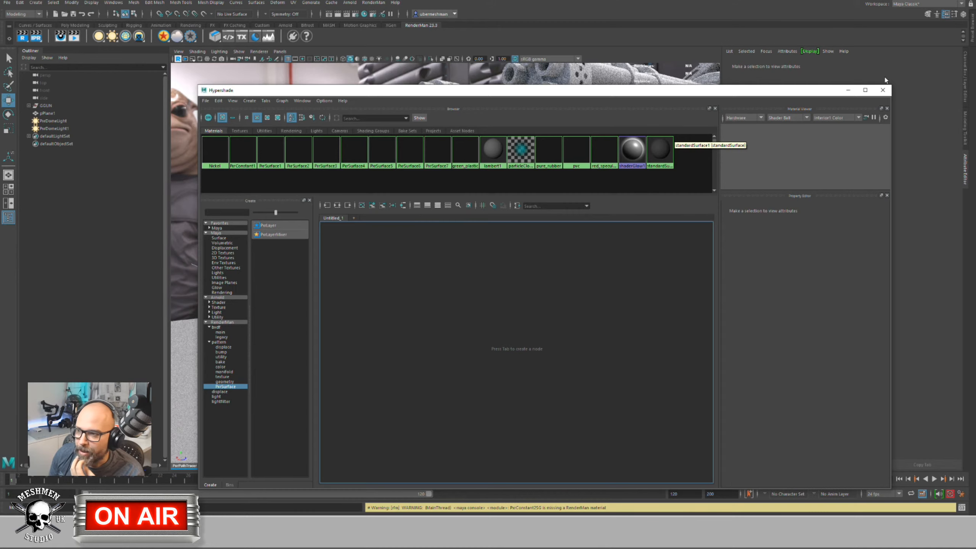
Step: Assign a new PxrLayerSurface material to the GGUN tank group and reopen Hypershade
{"action": "left_click", "coordinate": [883, 90]}
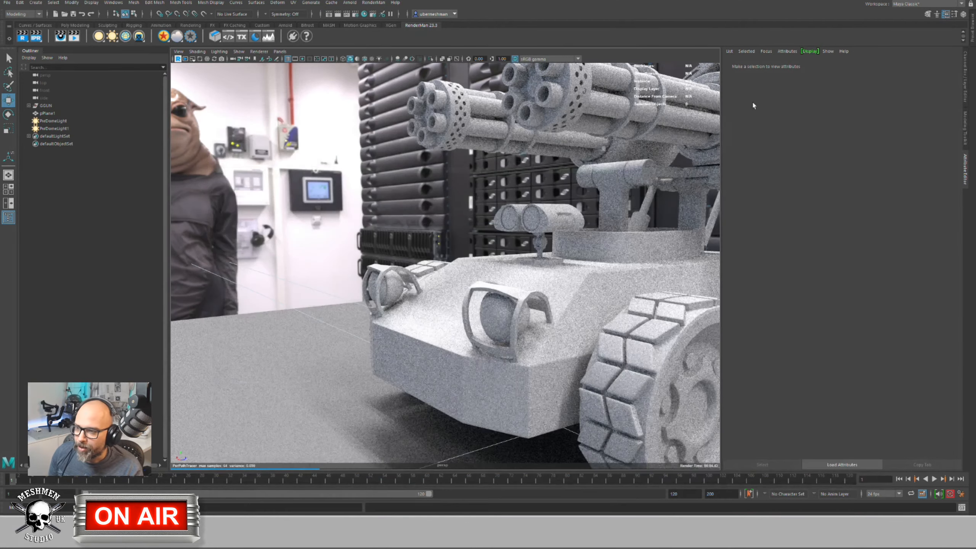
{"action": "scroll", "coordinate": [517, 240], "scroll_direction": "down", "scroll_amount": 5}
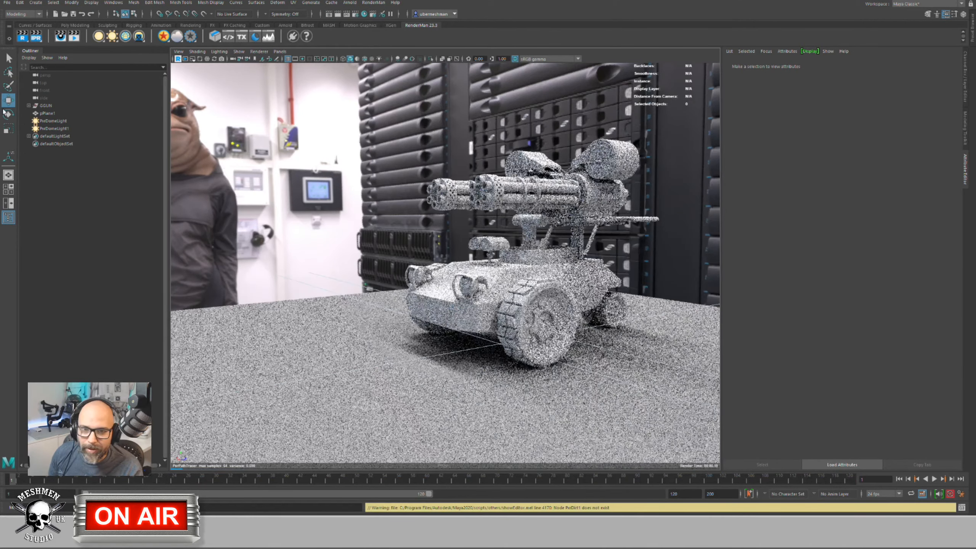
{"action": "left_click", "coordinate": [40, 105]}
{"action": "middle_click_drag", "start_coordinate": [415, 209], "coordinate": [383, 227]}
{"action": "left_click", "coordinate": [163, 36]}
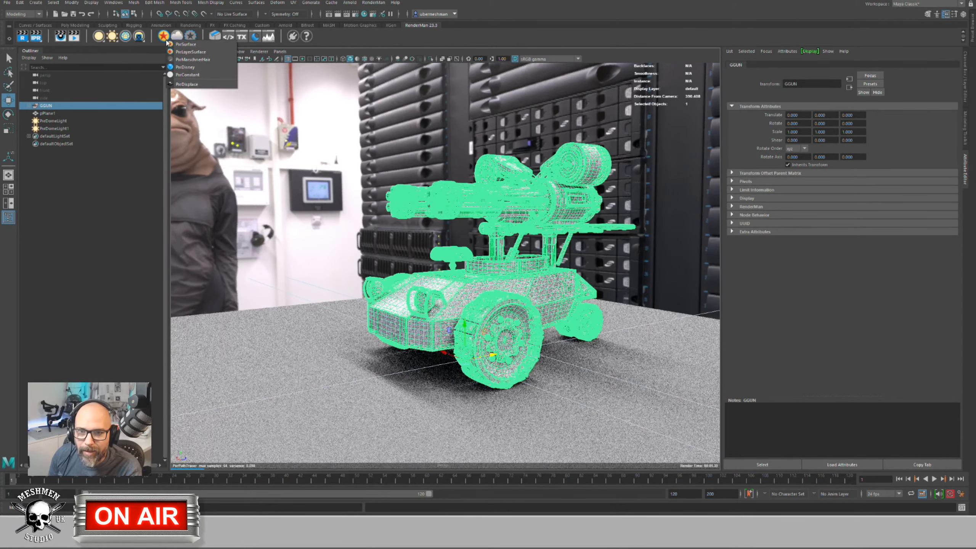
{"action": "left_click", "coordinate": [183, 53]}
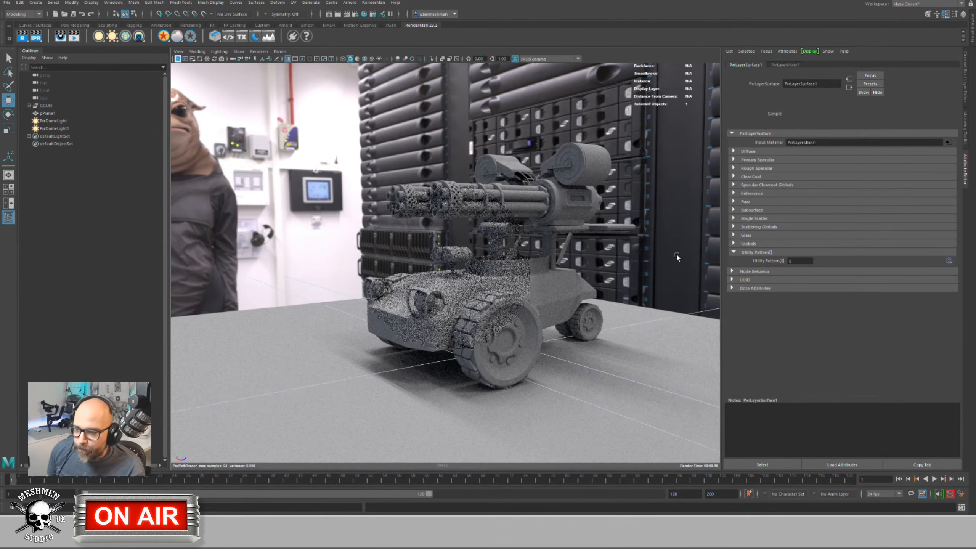
{"action": "left_click_drag", "start_coordinate": [641, 248], "coordinate": [430, 302], "text": "alt"}
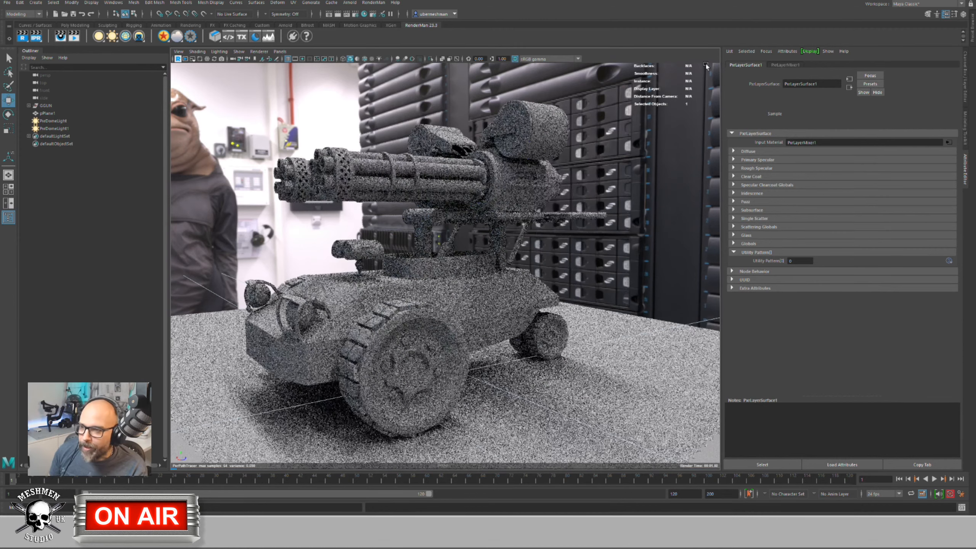
{"action": "scroll", "coordinate": [398, 315], "scroll_direction": "down", "scroll_amount": 3}
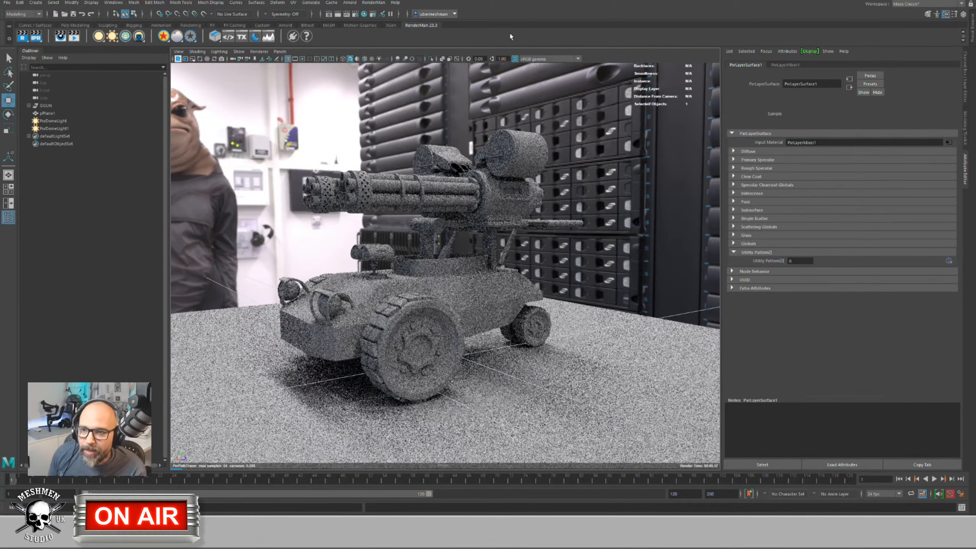
{"action": "left_click", "coordinate": [365, 14]}
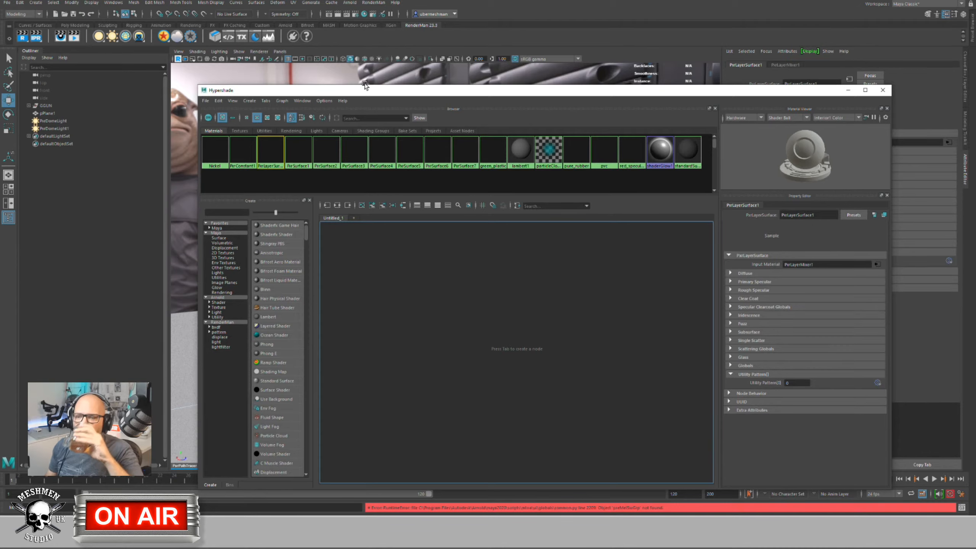
Step: Graph the vehicle body's PxrLayer1/PxrLayer2, PxrLayerMixer1 and PxrLayerSurface1 network and arrange it
{"action": "left_click_drag", "start_coordinate": [440, 87], "coordinate": [446, 50]}
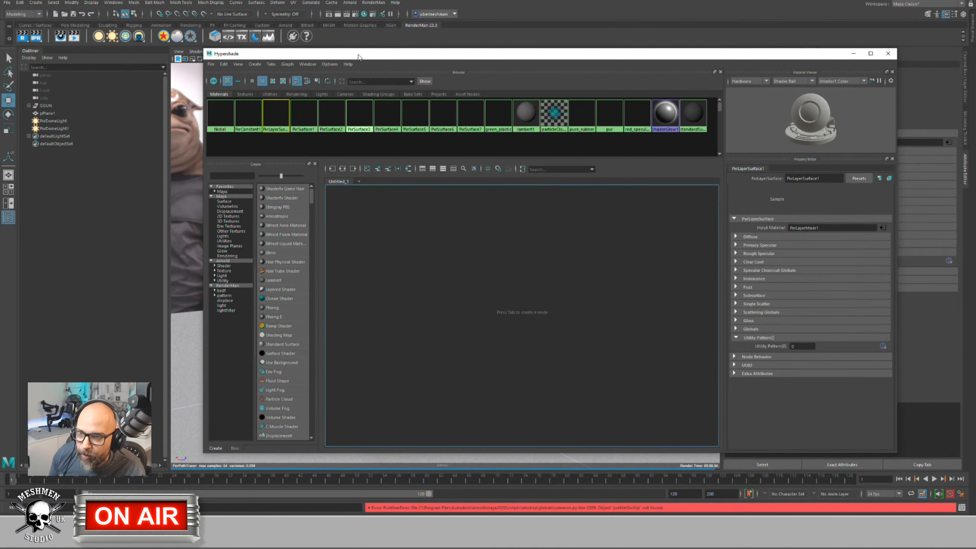
{"action": "left_click_drag", "start_coordinate": [357, 55], "coordinate": [707, 97]}
{"action": "left_click", "coordinate": [355, 323]}
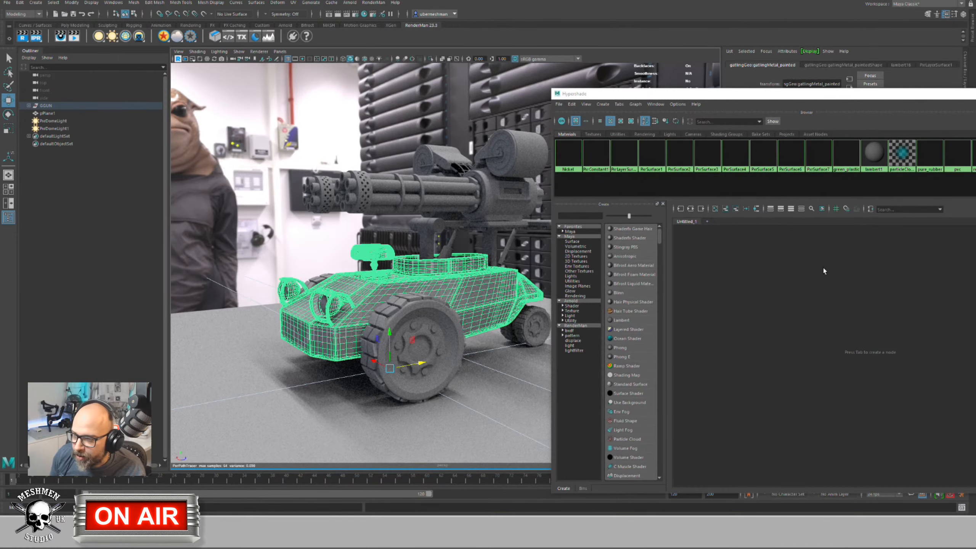
{"action": "right_click_drag", "start_coordinate": [824, 268], "coordinate": [818, 291]}
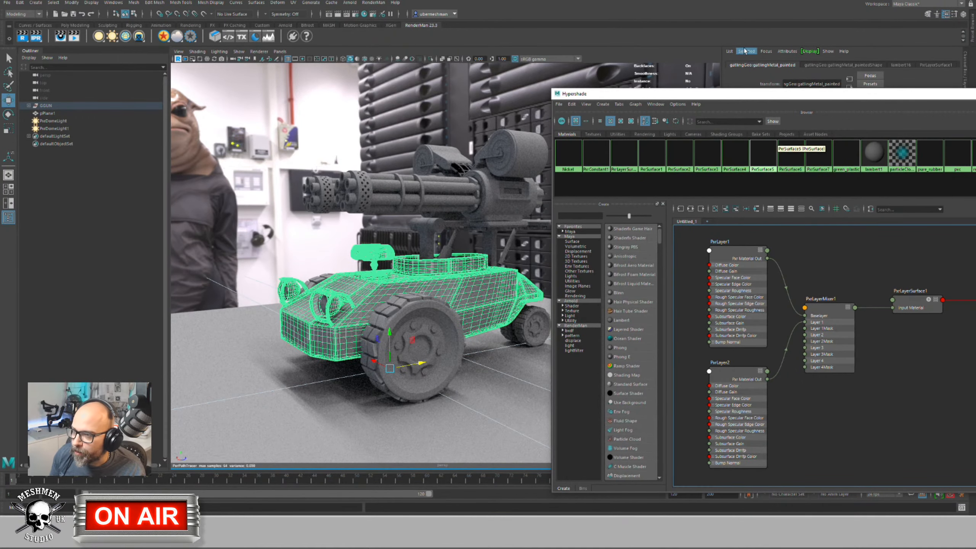
{"action": "left_click_drag", "start_coordinate": [761, 96], "coordinate": [393, 59]}
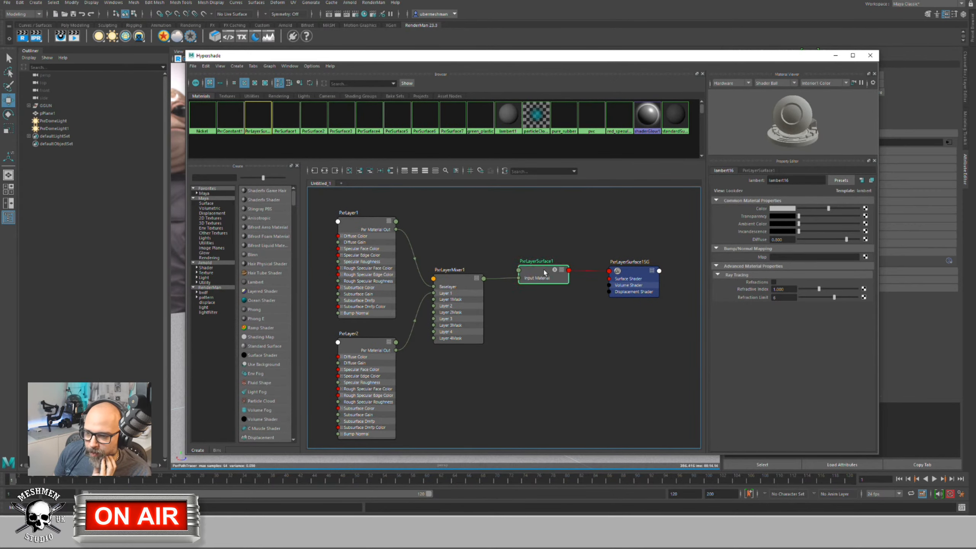
{"action": "left_click_drag", "start_coordinate": [548, 272], "coordinate": [559, 270]}
{"action": "left_click_drag", "start_coordinate": [466, 282], "coordinate": [484, 281]}
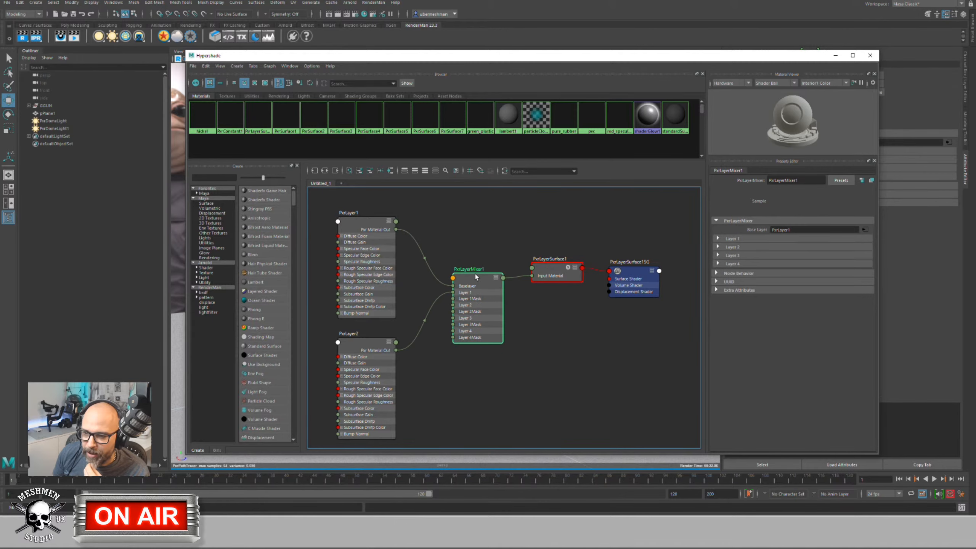
{"action": "left_click_drag", "start_coordinate": [366, 219], "coordinate": [366, 215]}
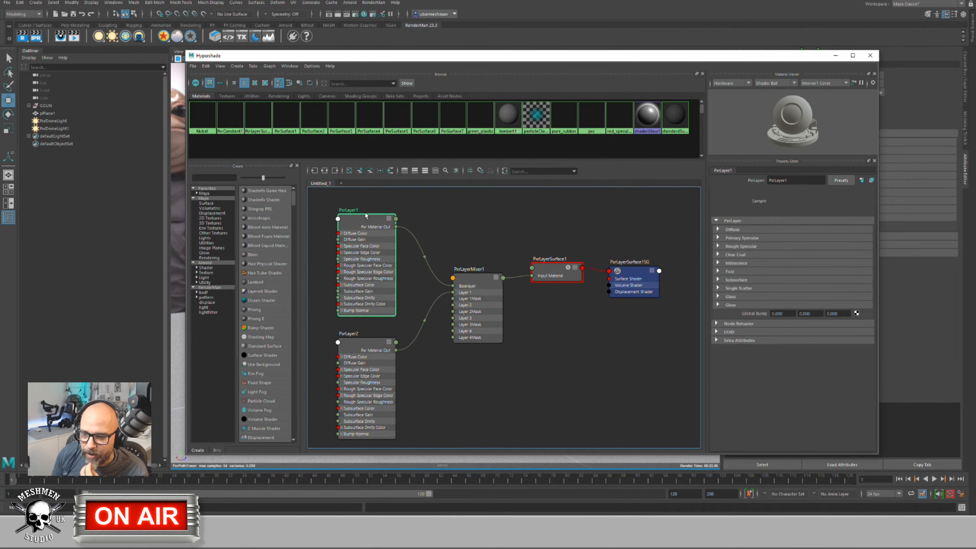
{"action": "left_click_drag", "start_coordinate": [370, 340], "coordinate": [372, 337]}
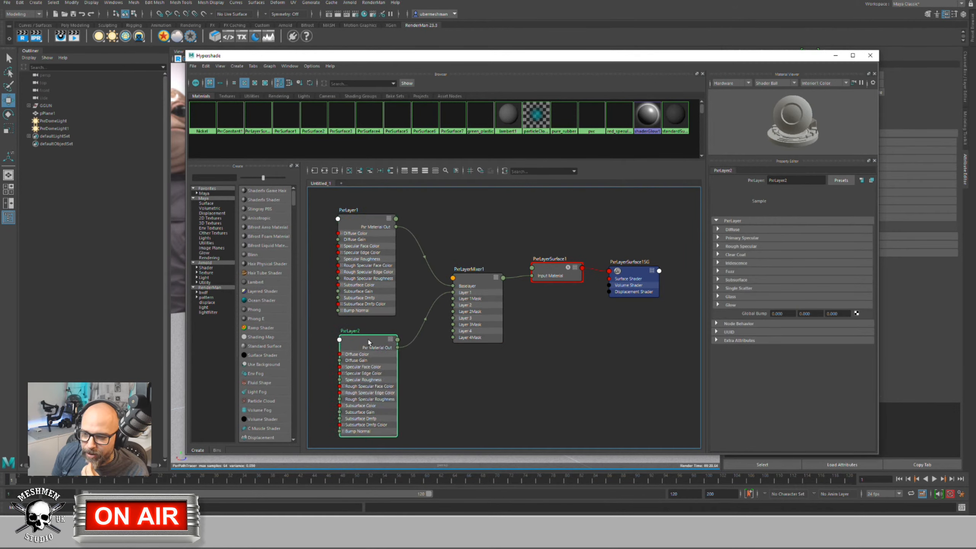
{"action": "middle_click_drag", "start_coordinate": [463, 209], "coordinate": [471, 262]}
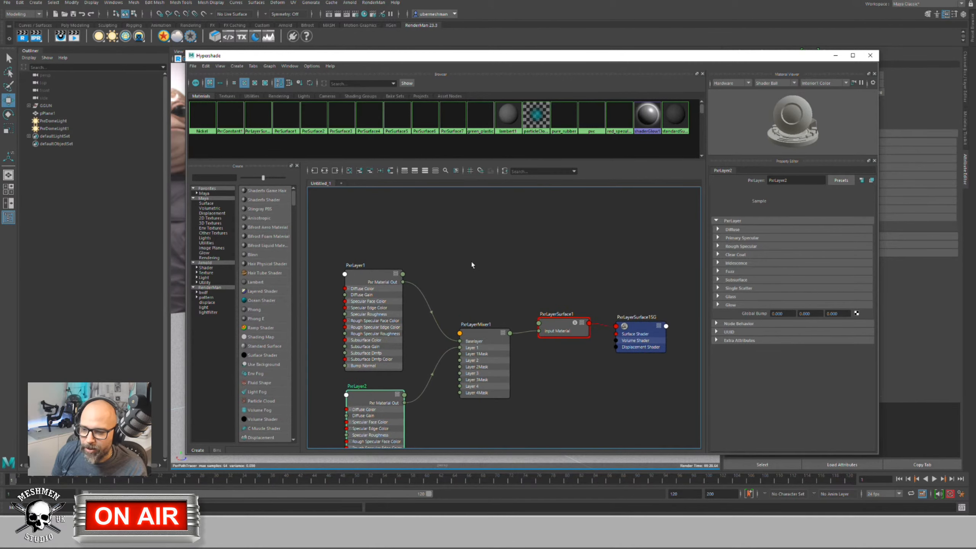
Step: Create a PxrSurface8 node above the layer network, then expand PxrLayerSurface1's Diffuse settings
{"action": "key", "text": "Tab"}
{"action": "type", "text": "pxr"}
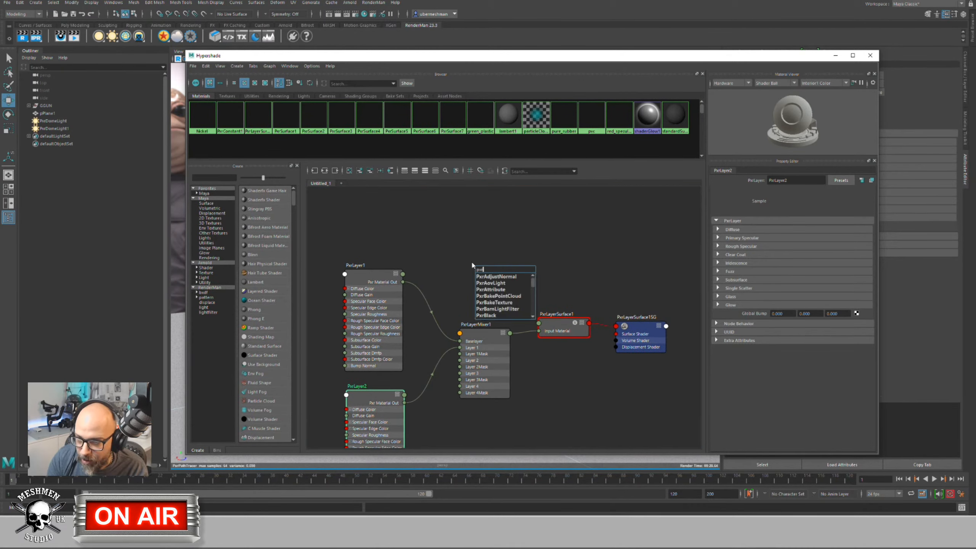
{"action": "type", "text": "s"}
{"action": "key", "text": "BackSpace"}
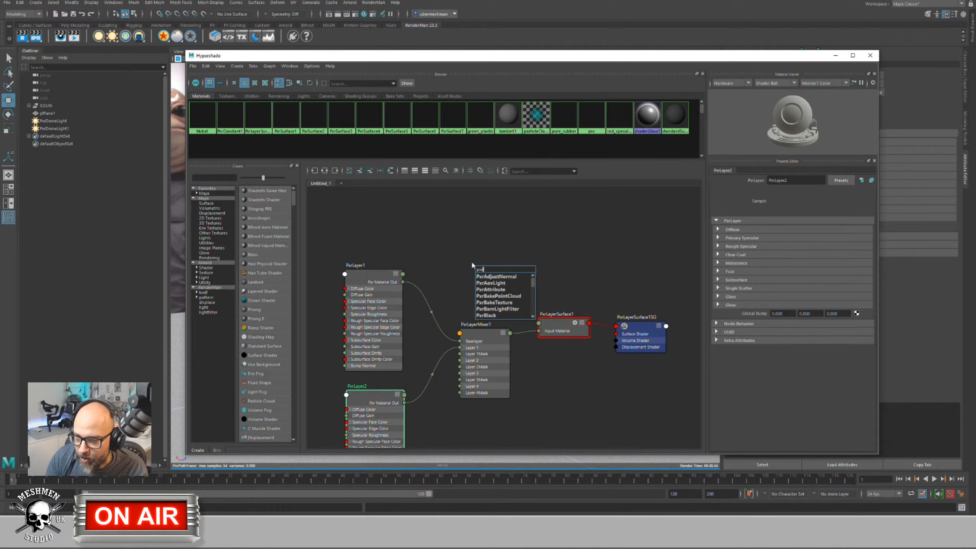
{"action": "type", "text": "su"}
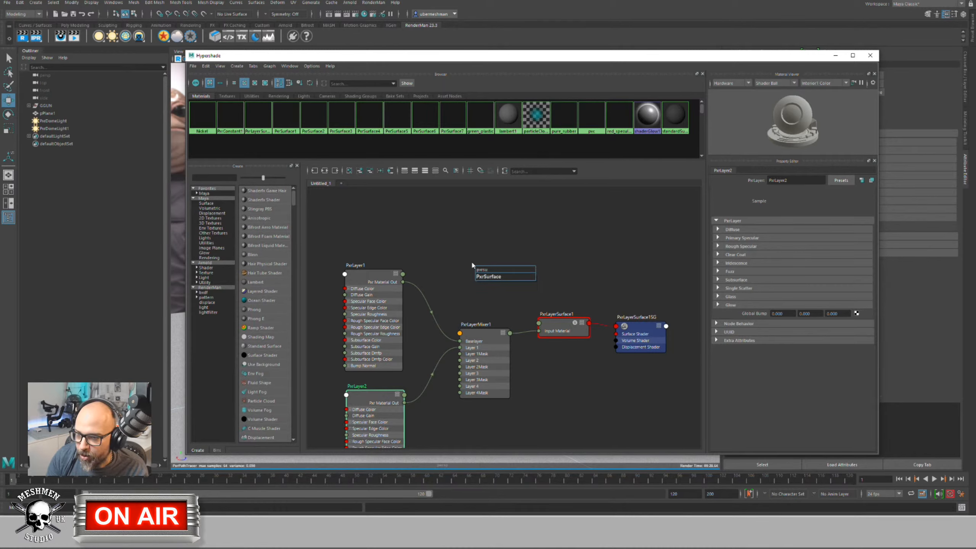
{"action": "key", "text": "Return"}
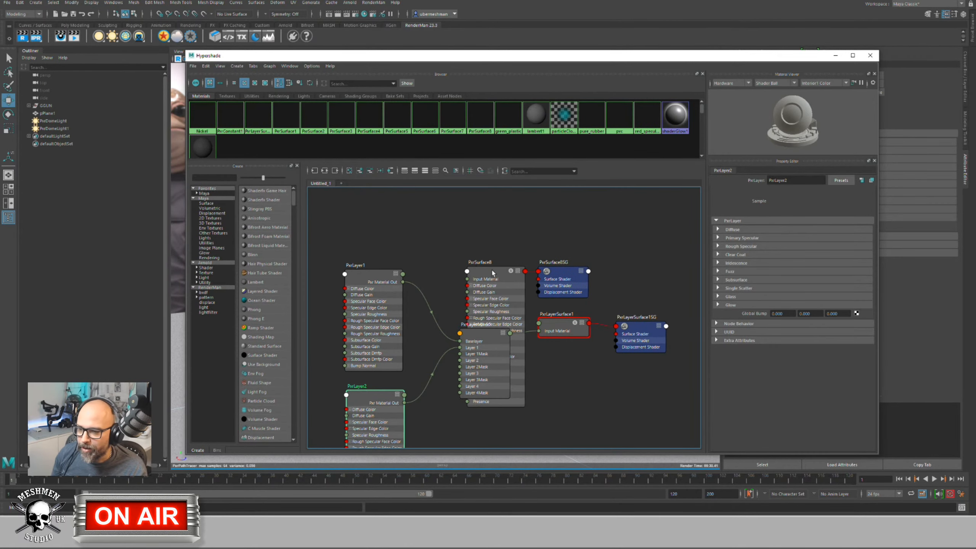
{"action": "left_click_drag", "start_coordinate": [493, 273], "coordinate": [477, 198]}
{"action": "middle_click_drag", "start_coordinate": [418, 216], "coordinate": [410, 249]}
{"action": "left_click_drag", "start_coordinate": [466, 226], "coordinate": [466, 209]}
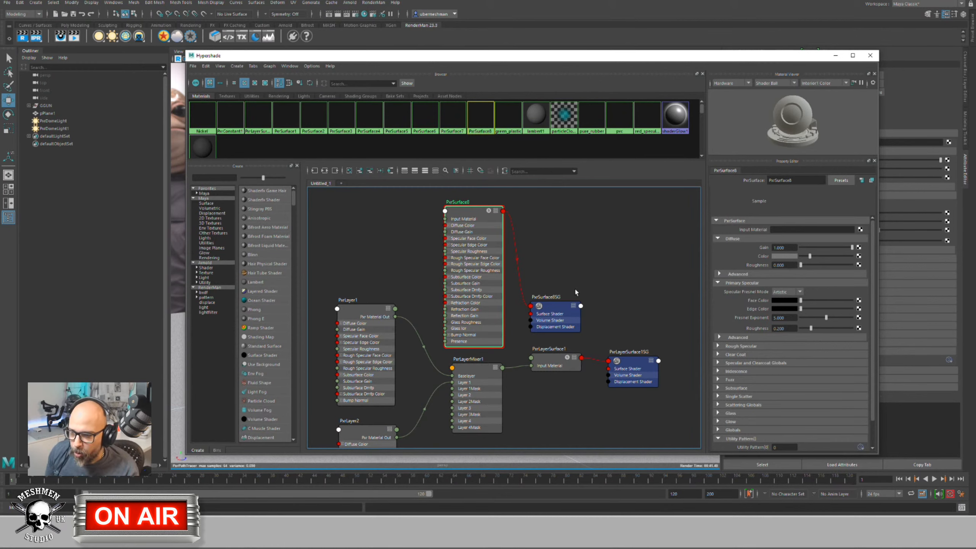
{"action": "left_click_drag", "start_coordinate": [560, 360], "coordinate": [559, 362]}
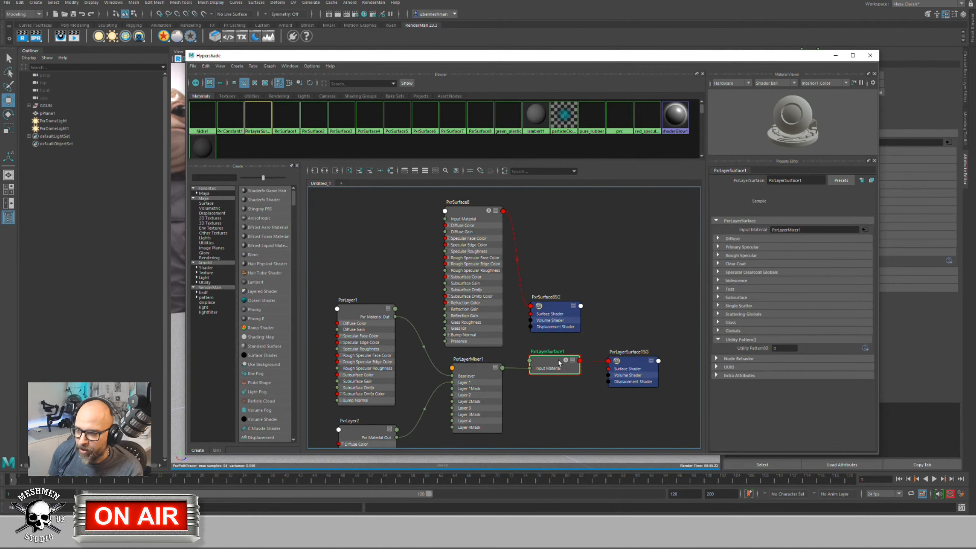
{"action": "left_click", "coordinate": [718, 239]}
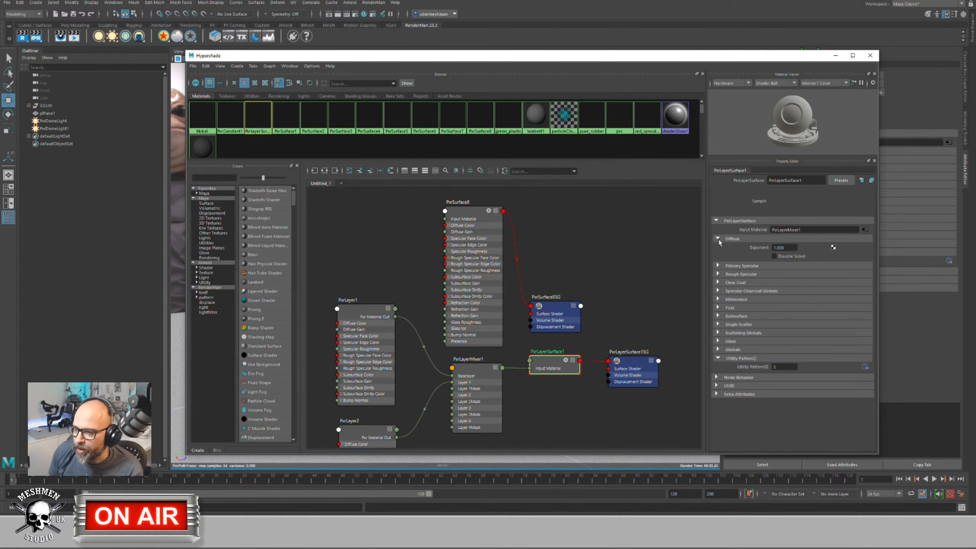
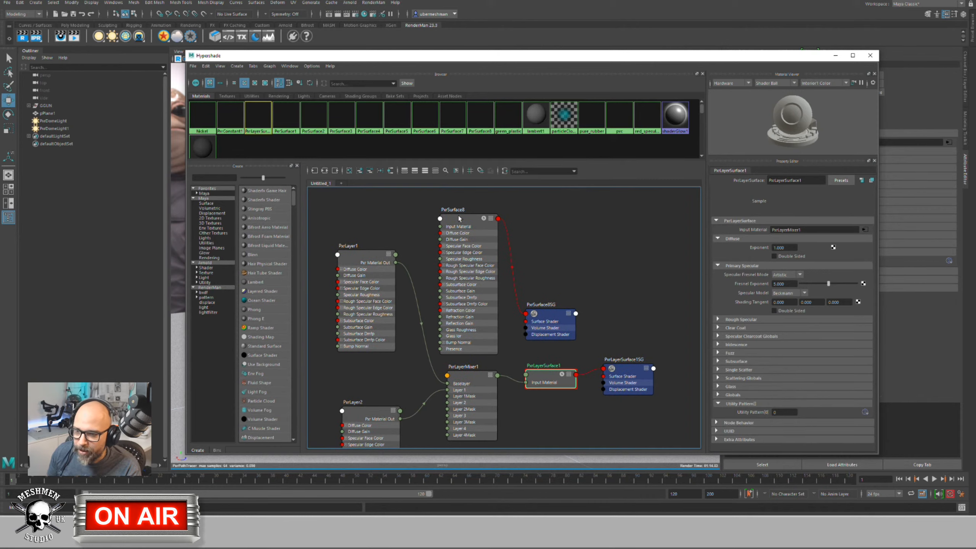
Step: Delete the unused PxrSurface8 material from the Hypershade graph
{"action": "left_click", "coordinate": [459, 218]}
{"action": "key", "text": "Delete"}
Step: Delete the leftover PxrSurface8SG shading group and reposition the layer mixer and PxrLayer1
{"action": "left_click", "coordinate": [556, 309]}
{"action": "key", "text": "Delete"}
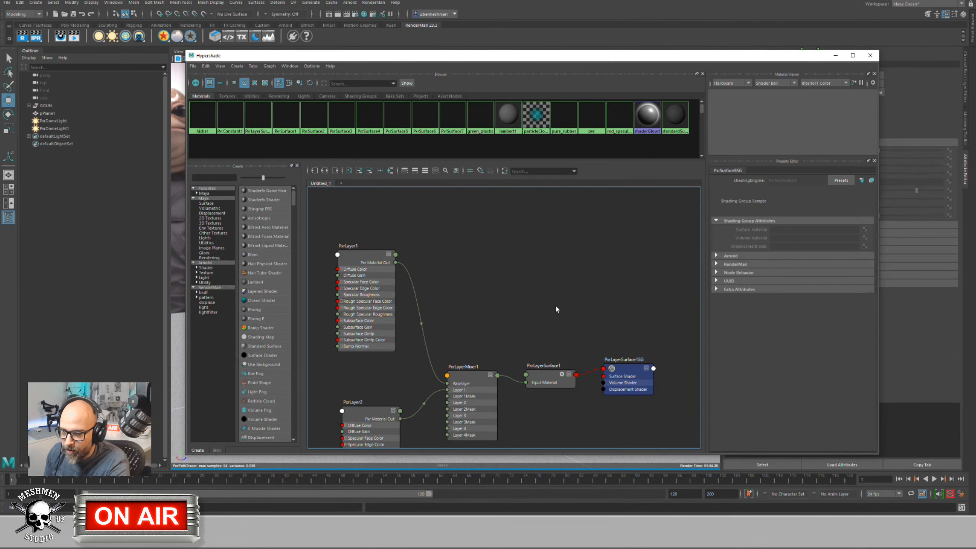
{"action": "left_click_drag", "start_coordinate": [473, 378], "coordinate": [476, 344]}
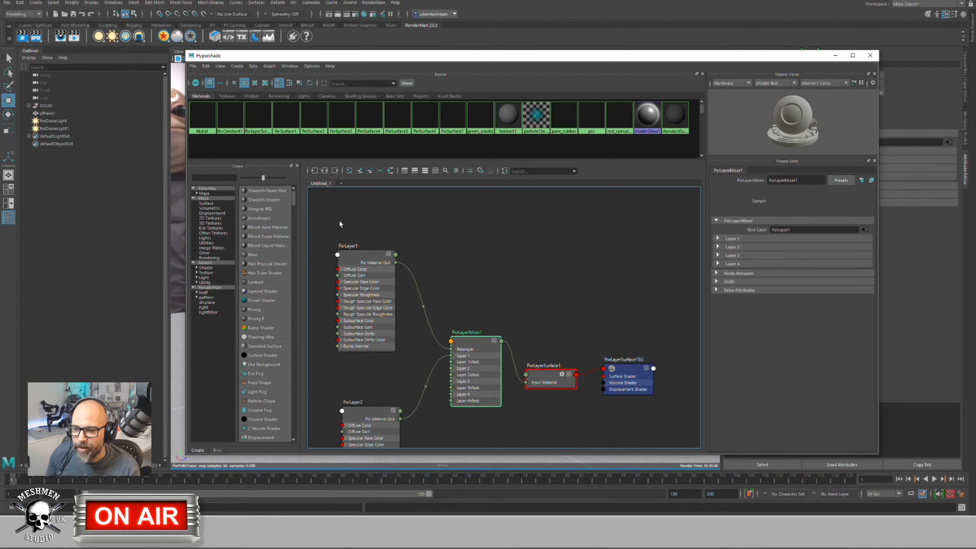
{"action": "left_click_drag", "start_coordinate": [360, 258], "coordinate": [362, 246]}
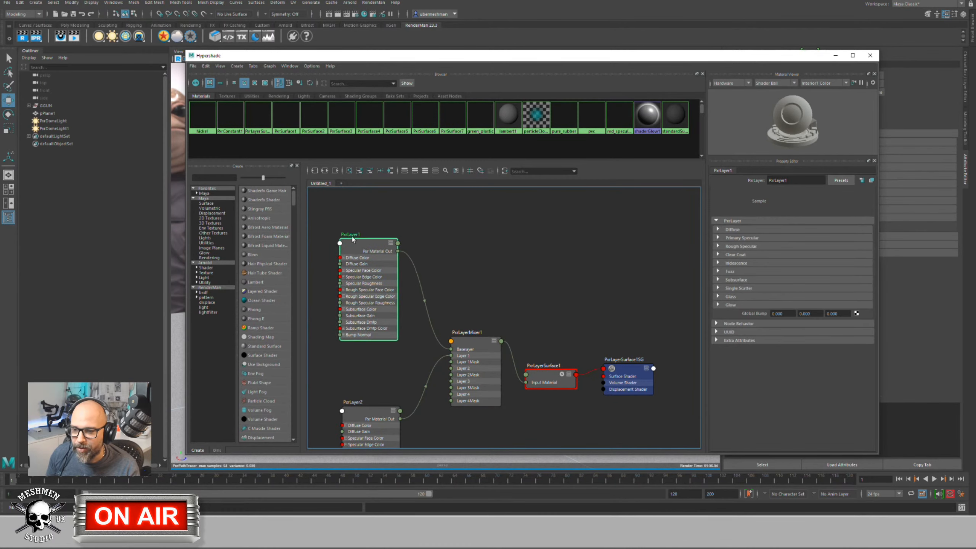
Step: Rename PxrLayer1 to 'Metal' and tidy its position beside the mixer
{"action": "double_click", "coordinate": [356, 235]}
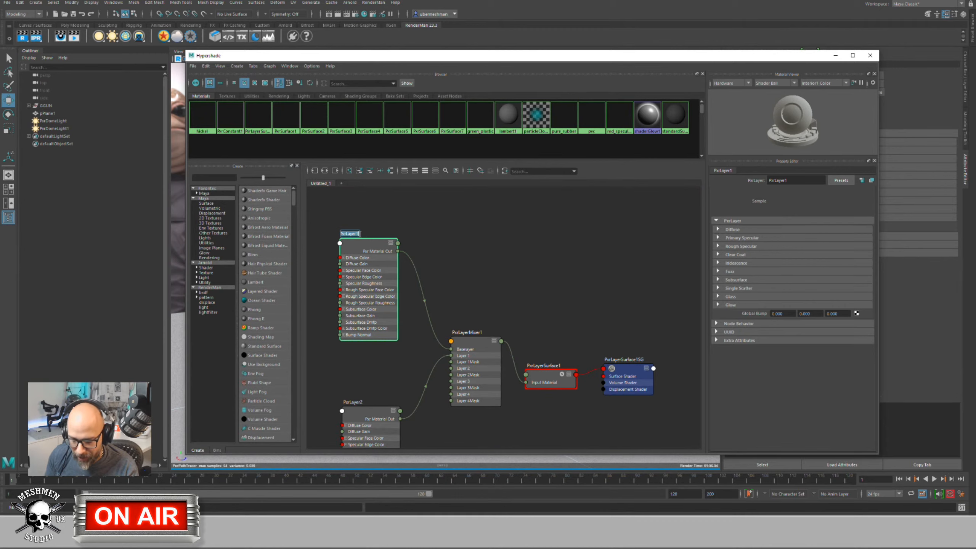
{"action": "type", "text": "Metal"}
{"action": "key", "text": "Return"}
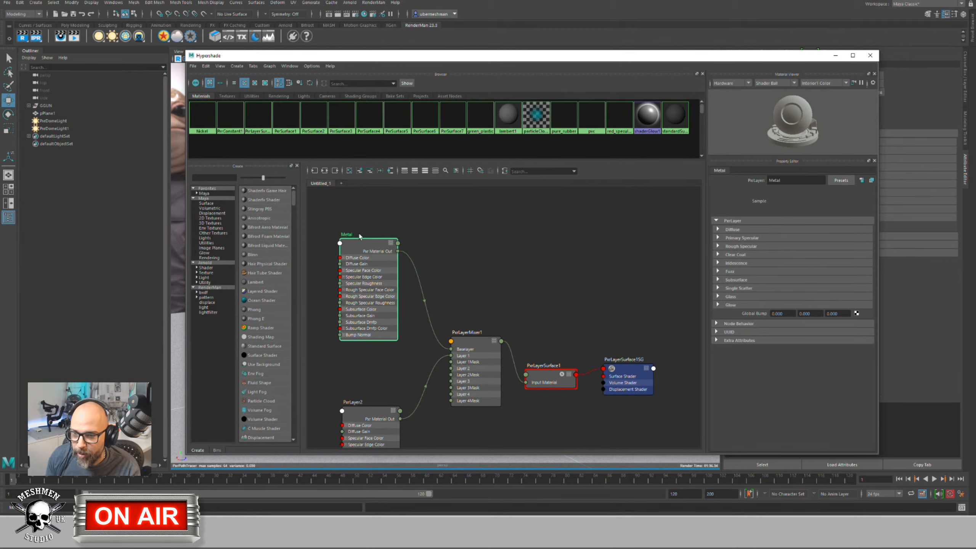
{"action": "left_click_drag", "start_coordinate": [360, 244], "coordinate": [359, 241]}
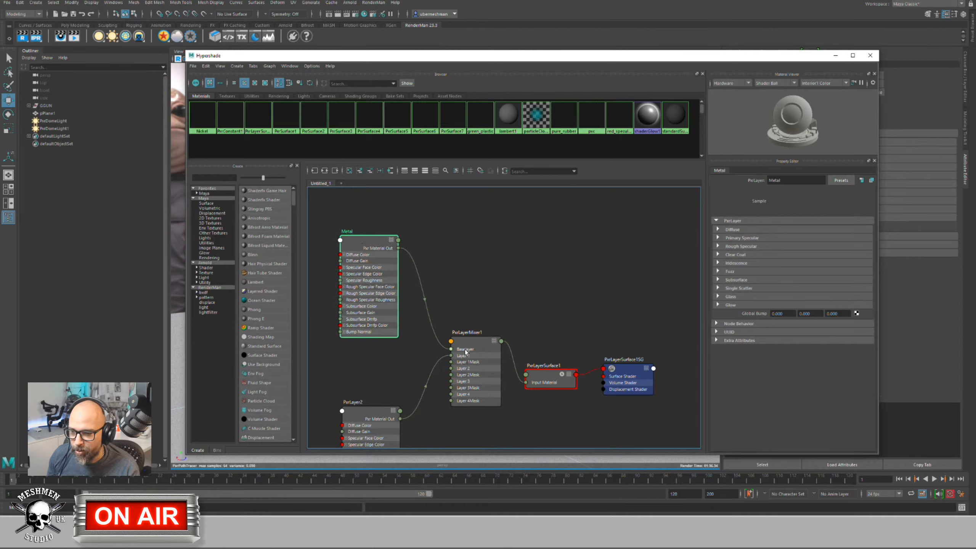
{"action": "left_click_drag", "start_coordinate": [469, 345], "coordinate": [475, 337]}
{"action": "middle_click_drag", "start_coordinate": [382, 383], "coordinate": [403, 331], "text": "alt"}
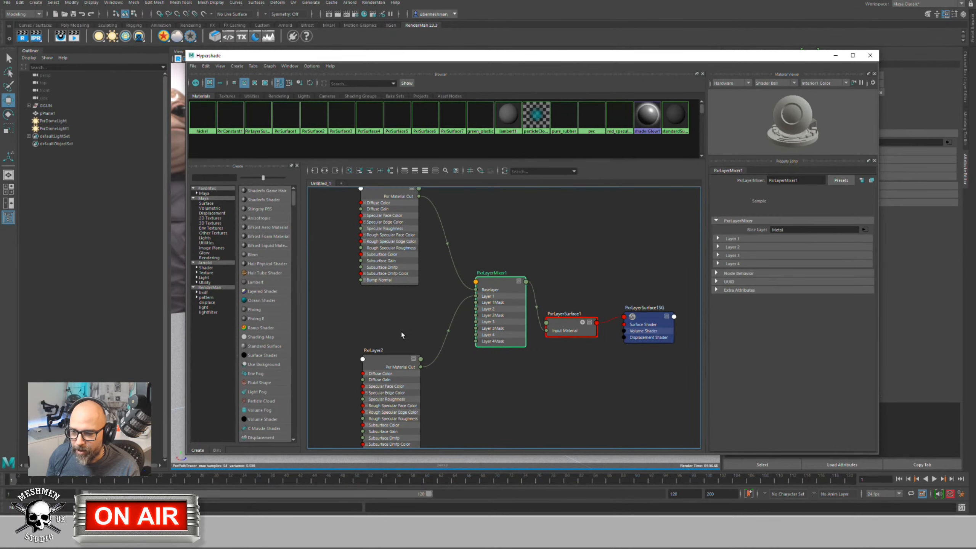
Step: Rename PxrLayer2 to 'Paint' after arranging it and the layer mixer
{"action": "left_click", "coordinate": [382, 360]}
{"action": "left_click_drag", "start_coordinate": [381, 361], "coordinate": [385, 355]}
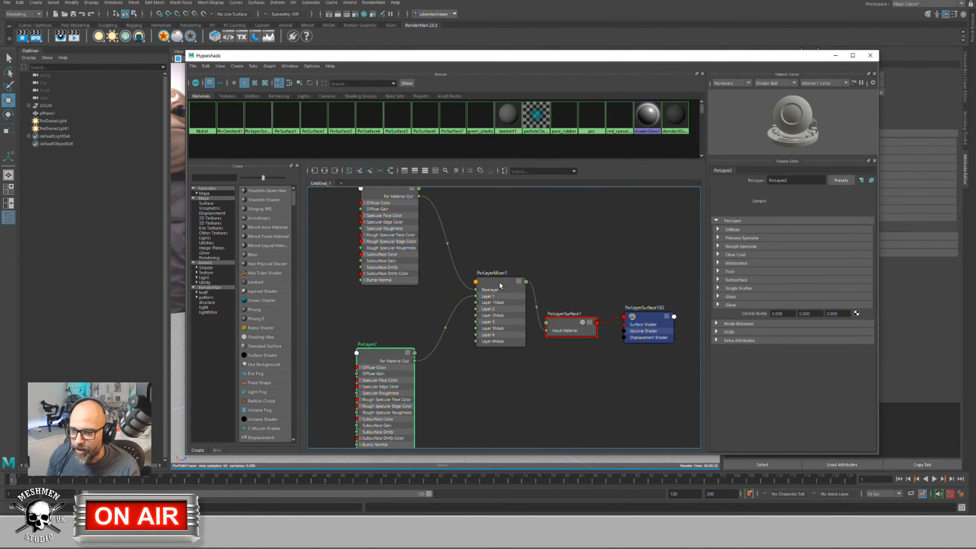
{"action": "left_click_drag", "start_coordinate": [500, 285], "coordinate": [490, 280]}
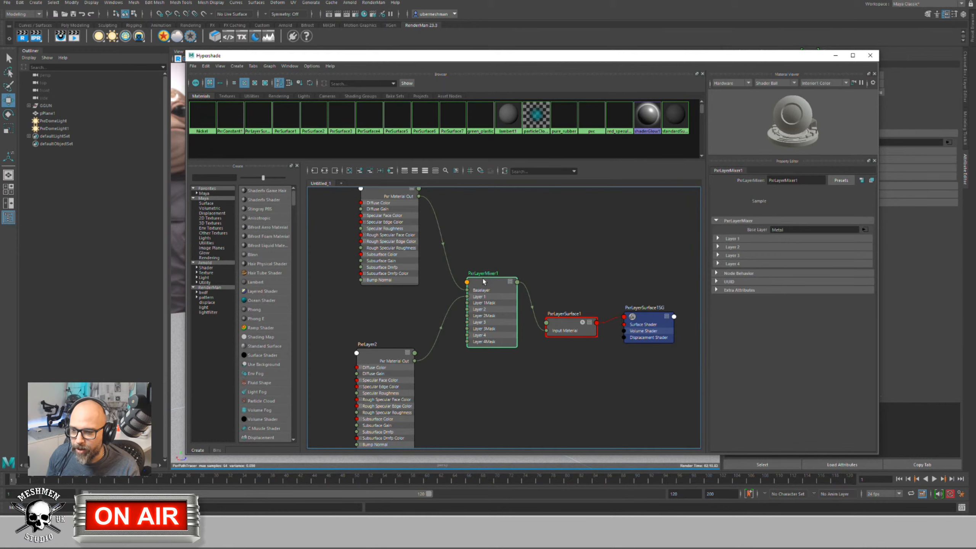
{"action": "left_click_drag", "start_coordinate": [494, 284], "coordinate": [494, 282]}
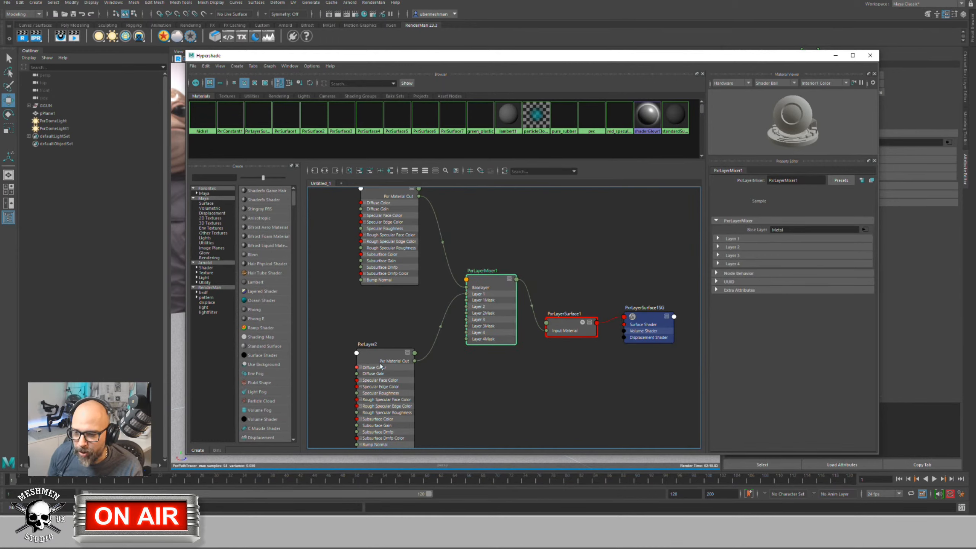
{"action": "left_click_drag", "start_coordinate": [380, 366], "coordinate": [384, 363]}
{"action": "double_click", "coordinate": [375, 340]}
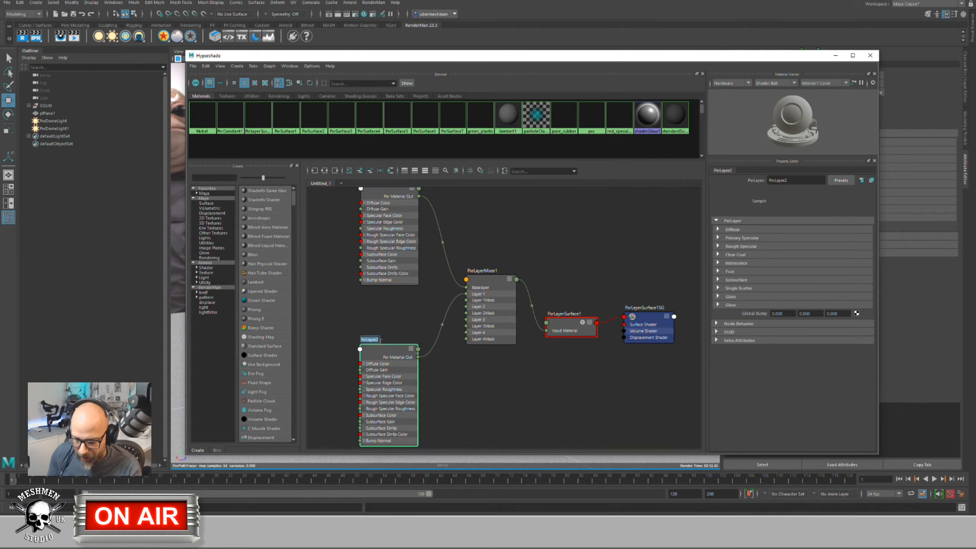
{"action": "type", "text": "Paint"}
{"action": "key", "text": "Return"}
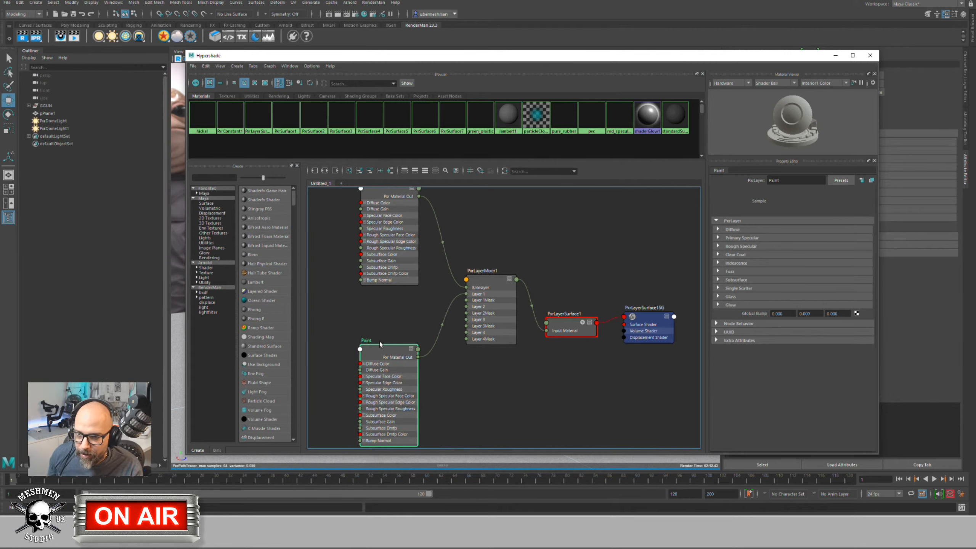
Step: Set PxrLayerSurface1's Specular Model to Ggx
{"action": "left_click", "coordinate": [490, 284]}
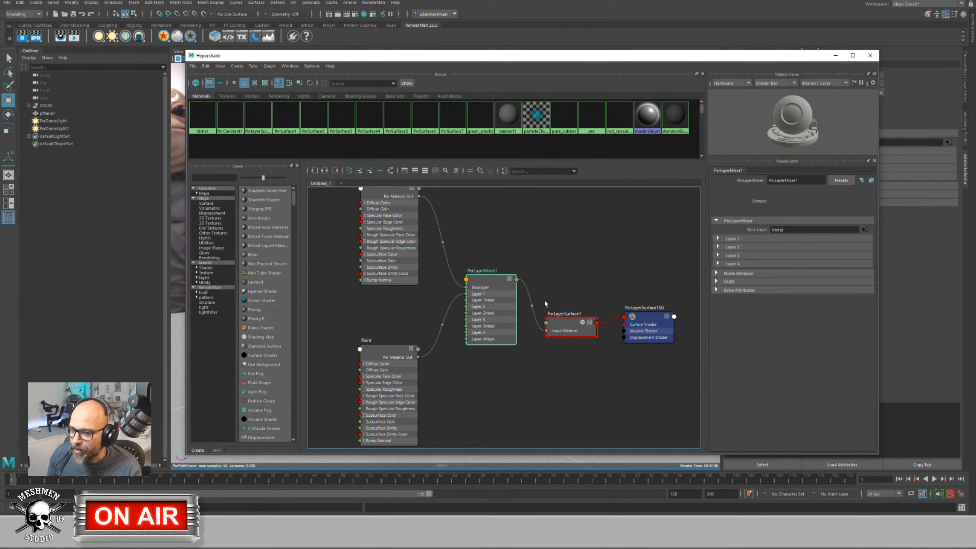
{"action": "left_click", "coordinate": [560, 328]}
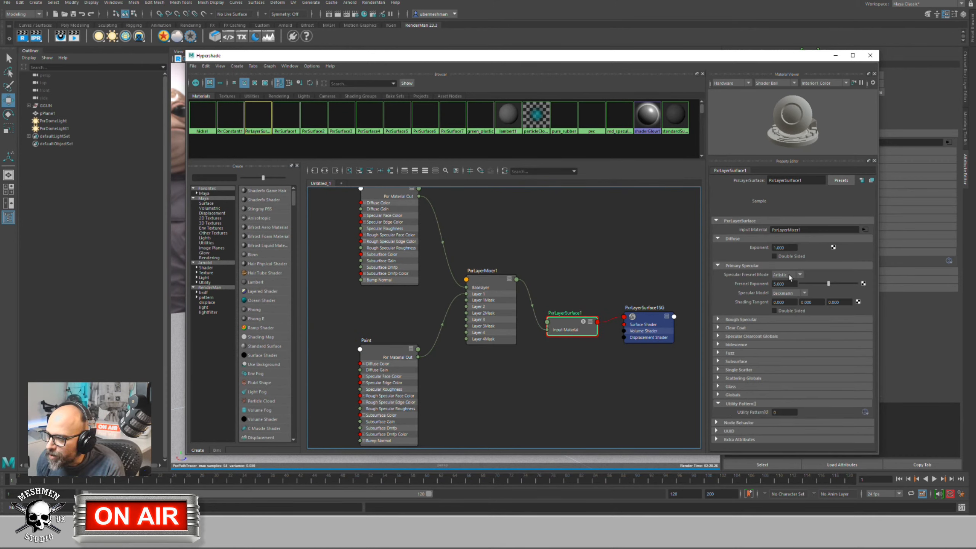
{"action": "left_click", "coordinate": [788, 292]}
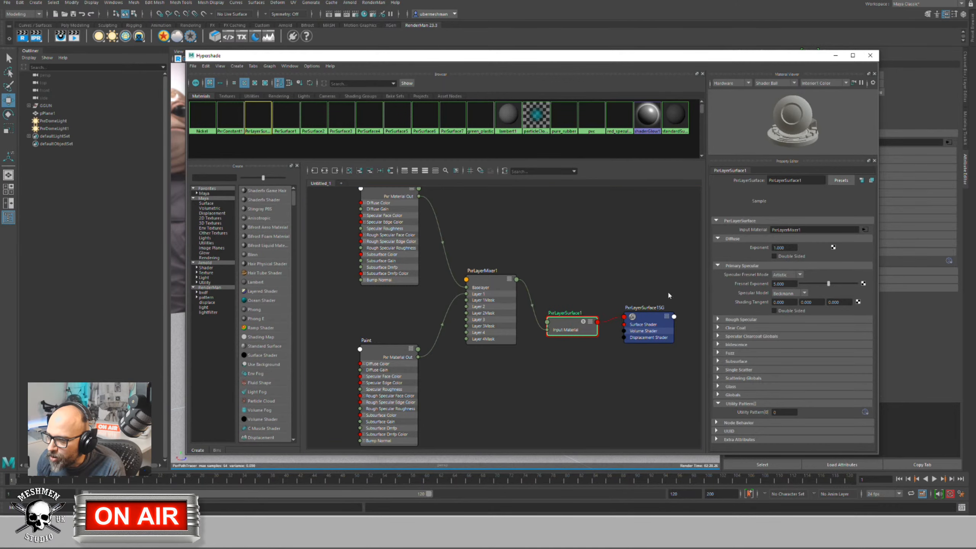
{"action": "left_click", "coordinate": [784, 305]}
Step: Resize and move the Hypershade window, frame all nodes, and orbit to see the whole vehicle
{"action": "middle_click_drag", "start_coordinate": [502, 284], "coordinate": [499, 300], "text": "alt"}
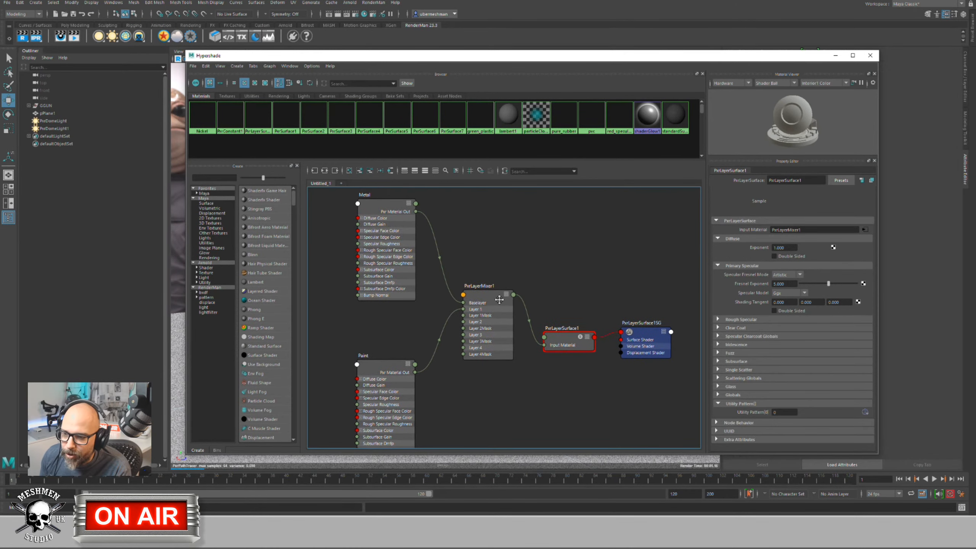
{"action": "left_click_drag", "start_coordinate": [472, 64], "coordinate": [726, 117]}
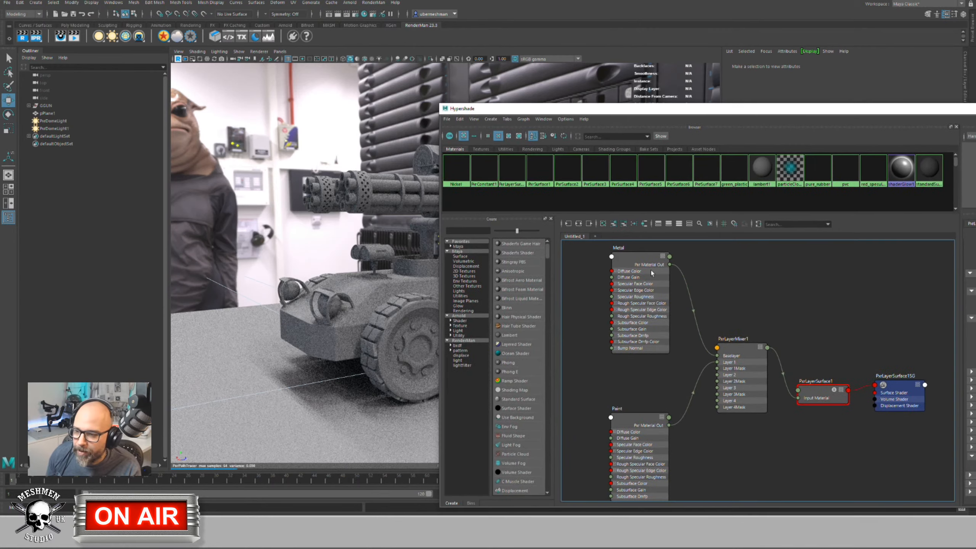
{"action": "left_click", "coordinate": [757, 346]}
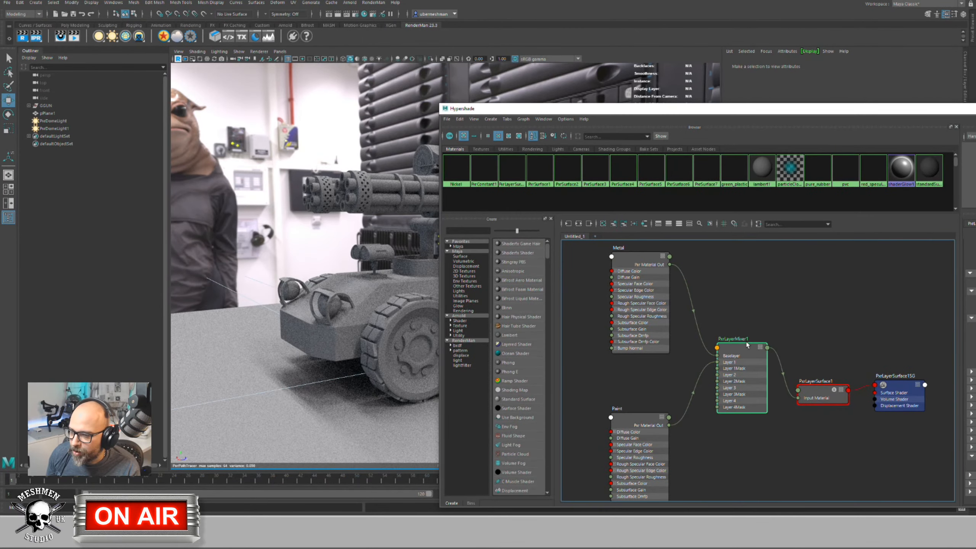
{"action": "left_click_drag", "start_coordinate": [439, 384], "coordinate": [642, 384]}
{"action": "key", "text": "a"}
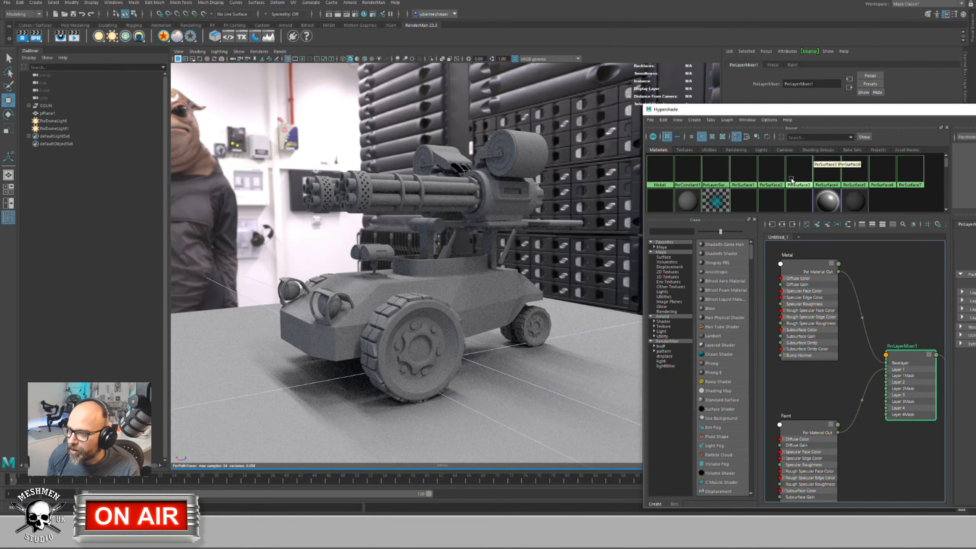
{"action": "left_click_drag", "start_coordinate": [817, 114], "coordinate": [195, 53]}
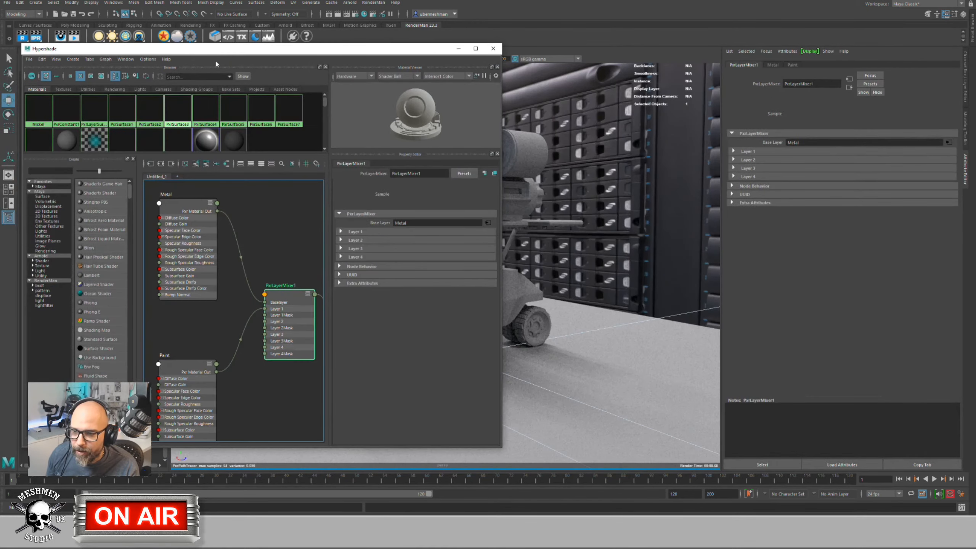
{"action": "left_click_drag", "start_coordinate": [600, 246], "coordinate": [631, 205], "text": "alt"}
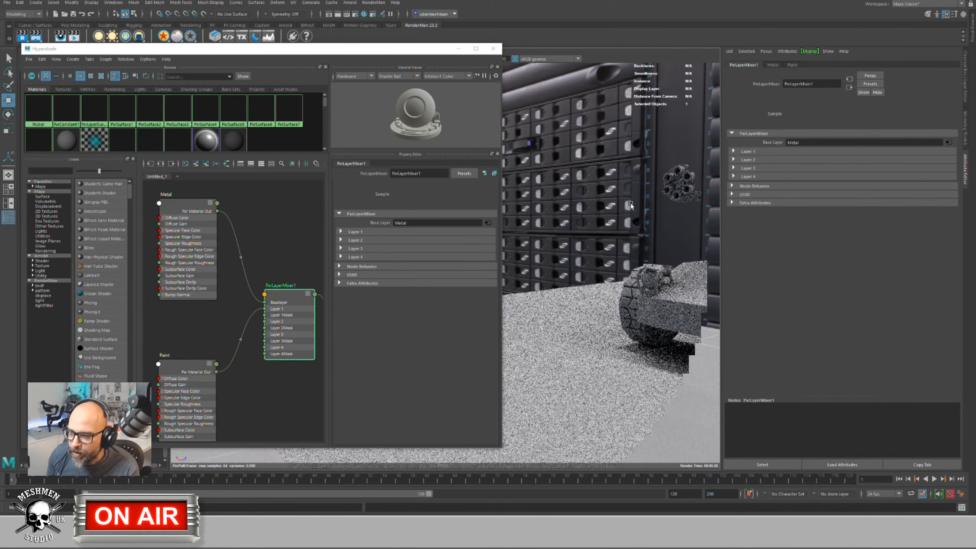
{"action": "right_click_drag", "start_coordinate": [630, 204], "coordinate": [439, 257], "text": "alt"}
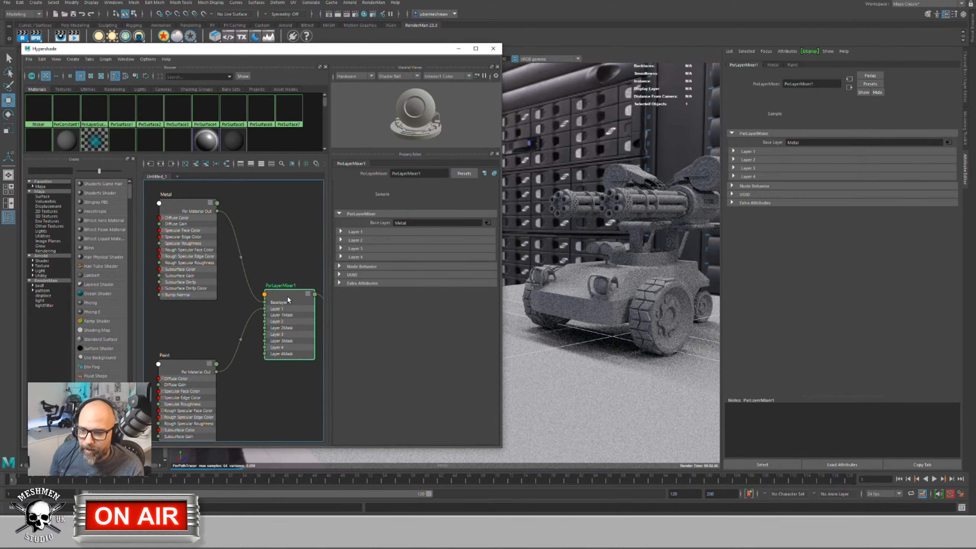
Step: Disable the Paint layer in PxrLayerMixer1 and bring up the Metal node's attributes
{"action": "left_click_drag", "start_coordinate": [287, 294], "coordinate": [285, 294]}
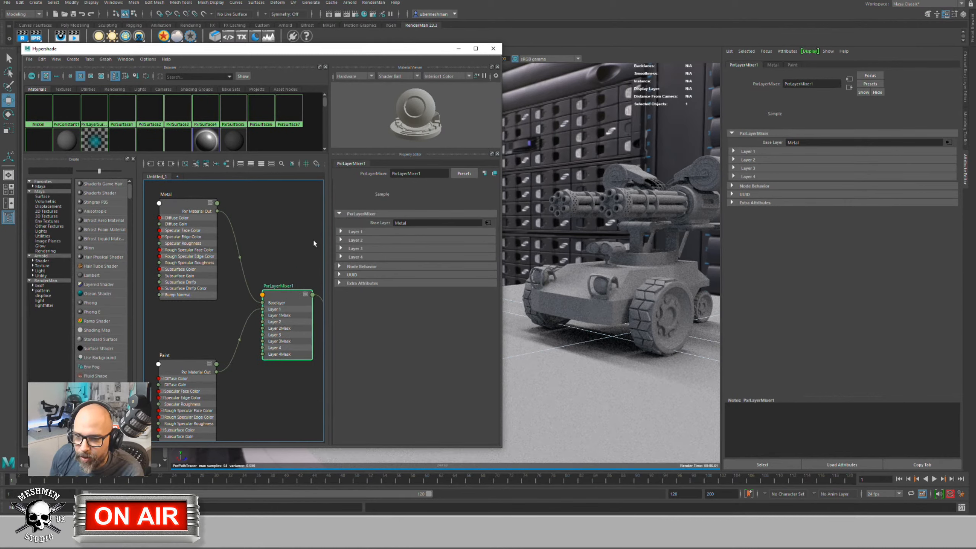
{"action": "left_click", "coordinate": [341, 232]}
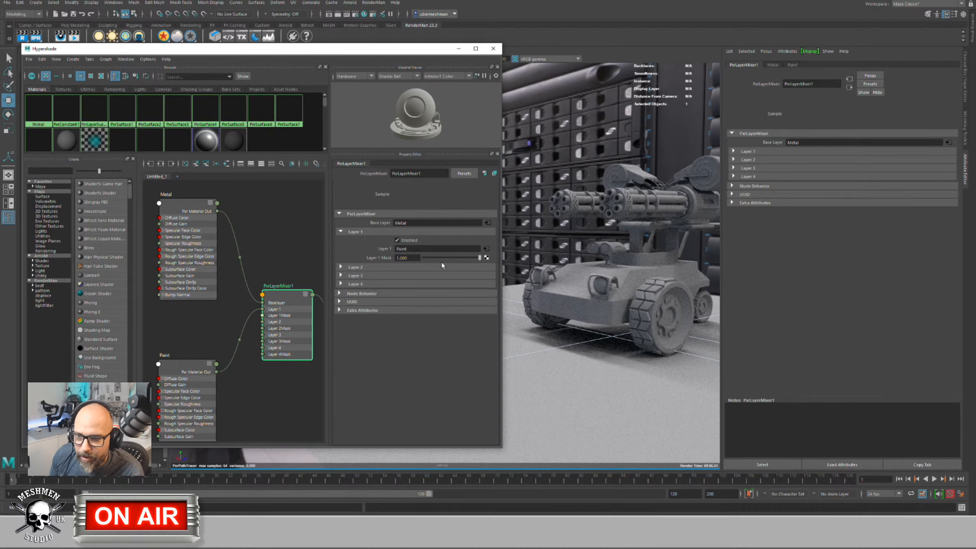
{"action": "left_click_drag", "start_coordinate": [188, 364], "coordinate": [189, 352]}
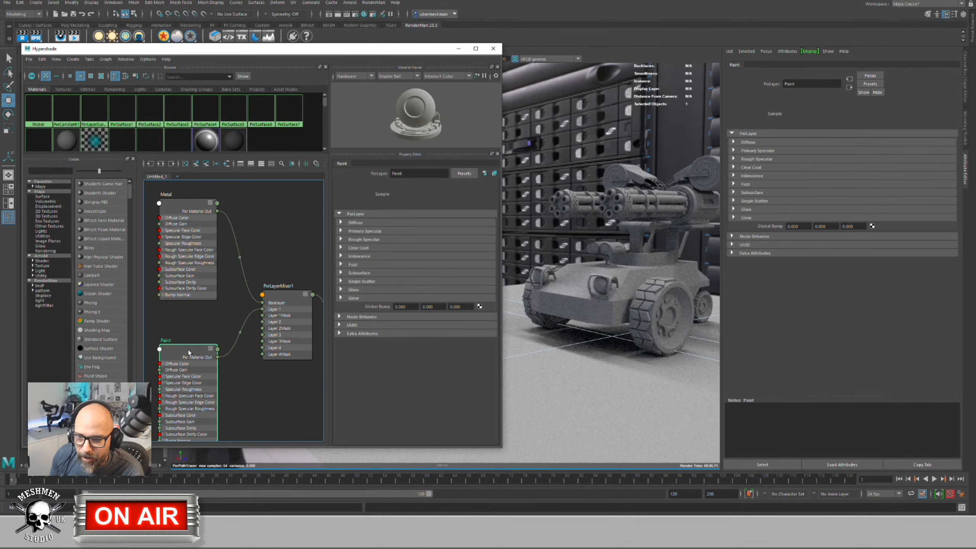
{"action": "left_click", "coordinate": [271, 308]}
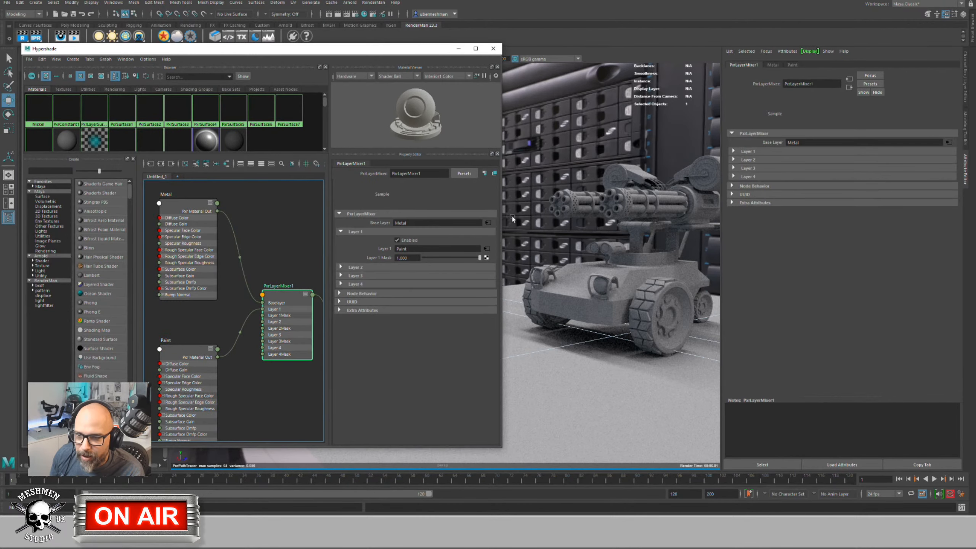
{"action": "left_click", "coordinate": [398, 240]}
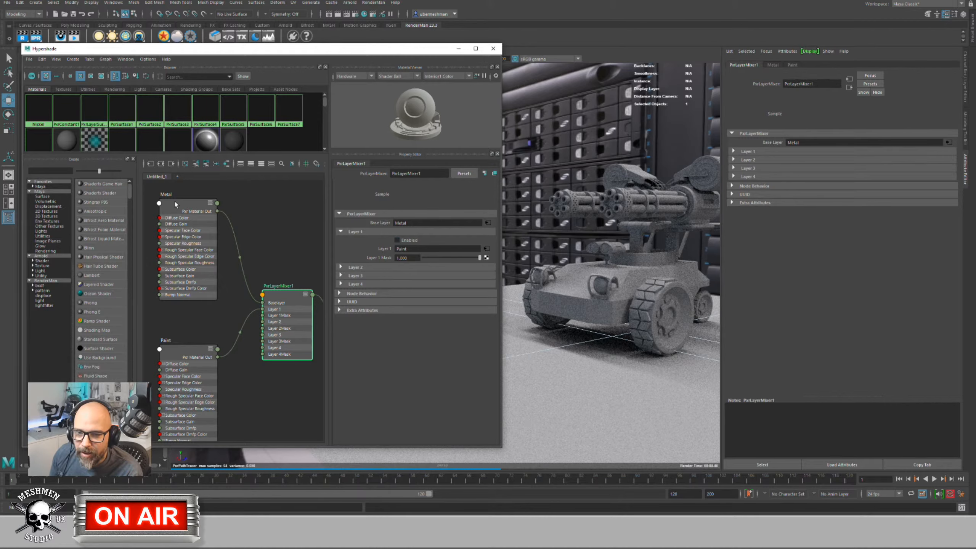
{"action": "left_click_drag", "start_coordinate": [176, 204], "coordinate": [177, 206]}
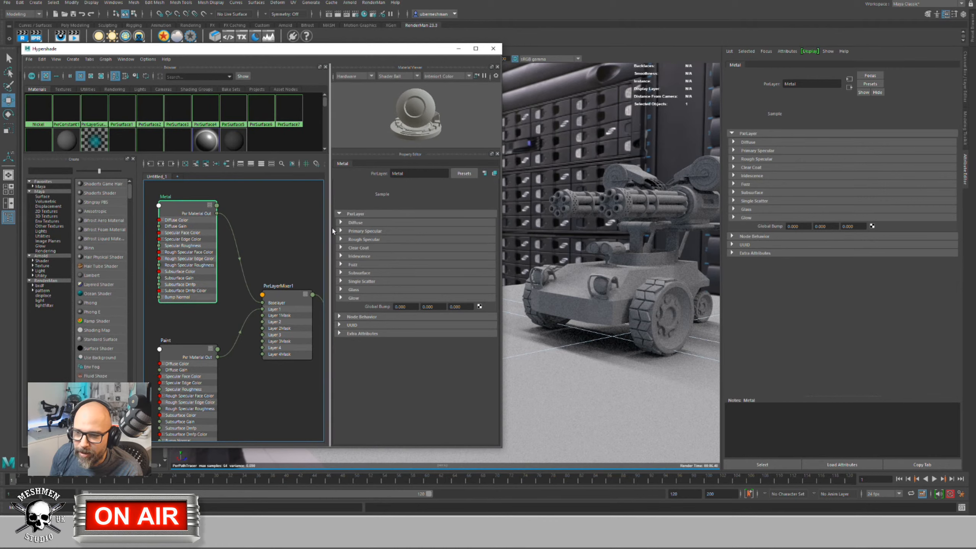
Step: Give Metal a black diffuse colour and a light grey primary specular face colour
{"action": "left_click", "coordinate": [341, 223]}
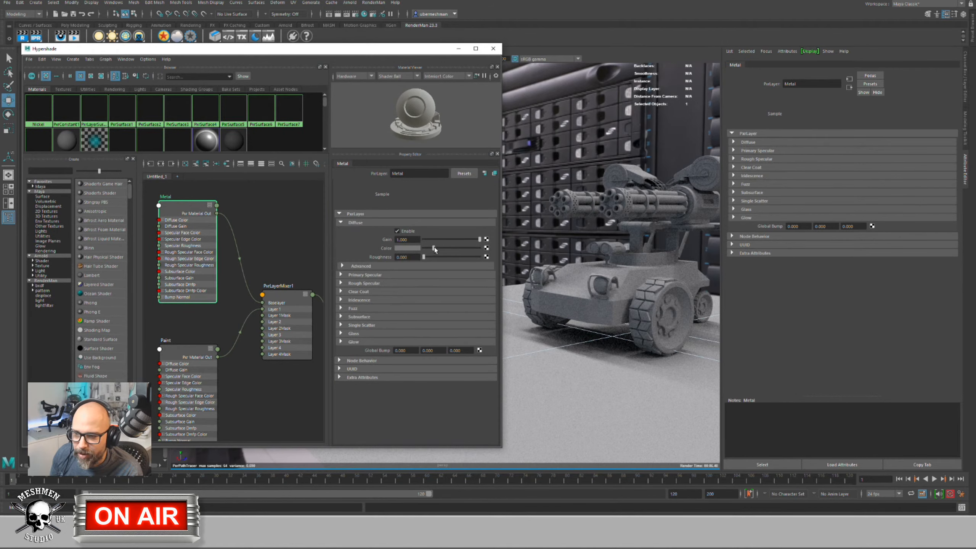
{"action": "left_click_drag", "start_coordinate": [434, 248], "coordinate": [422, 248]}
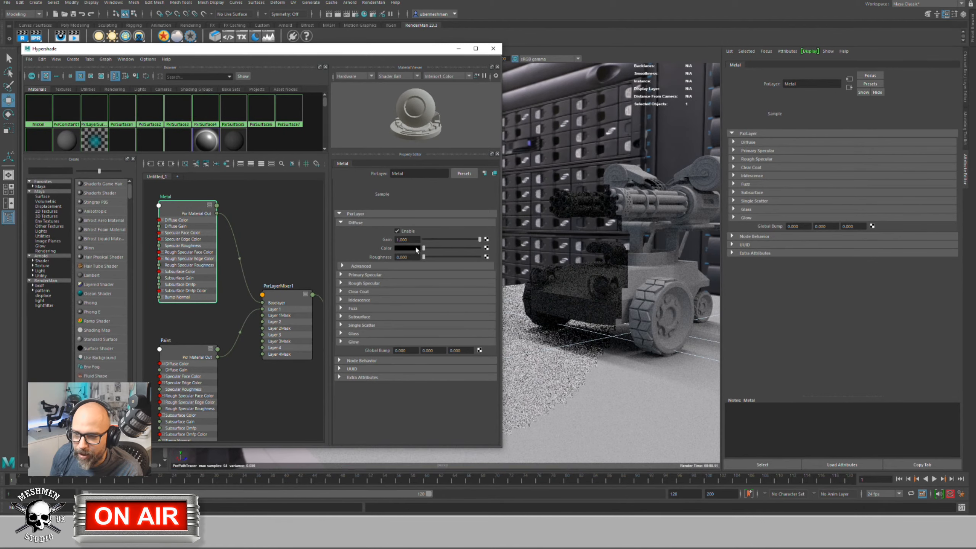
{"action": "left_click", "coordinate": [342, 275]}
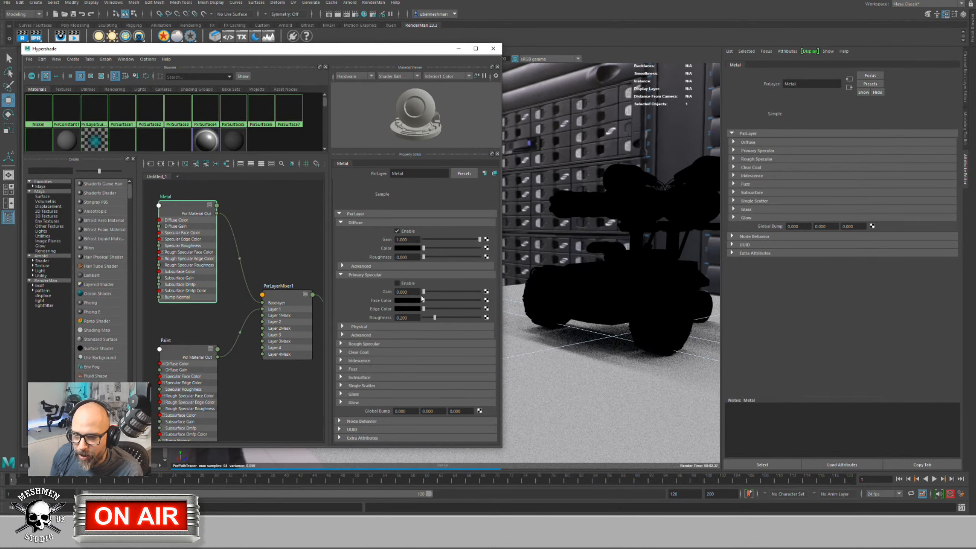
{"action": "left_click_drag", "start_coordinate": [424, 300], "coordinate": [488, 301]}
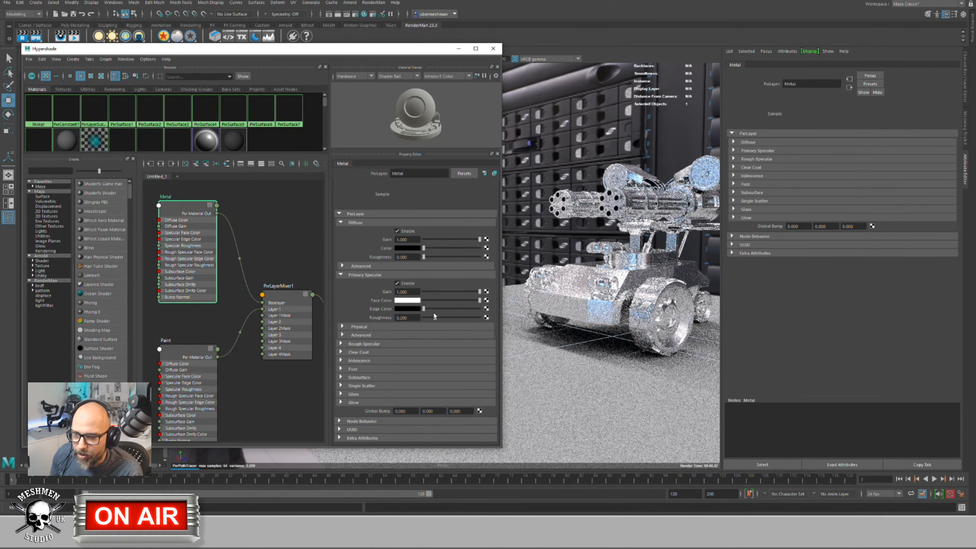
{"action": "left_click_drag", "start_coordinate": [480, 301], "coordinate": [447, 317]}
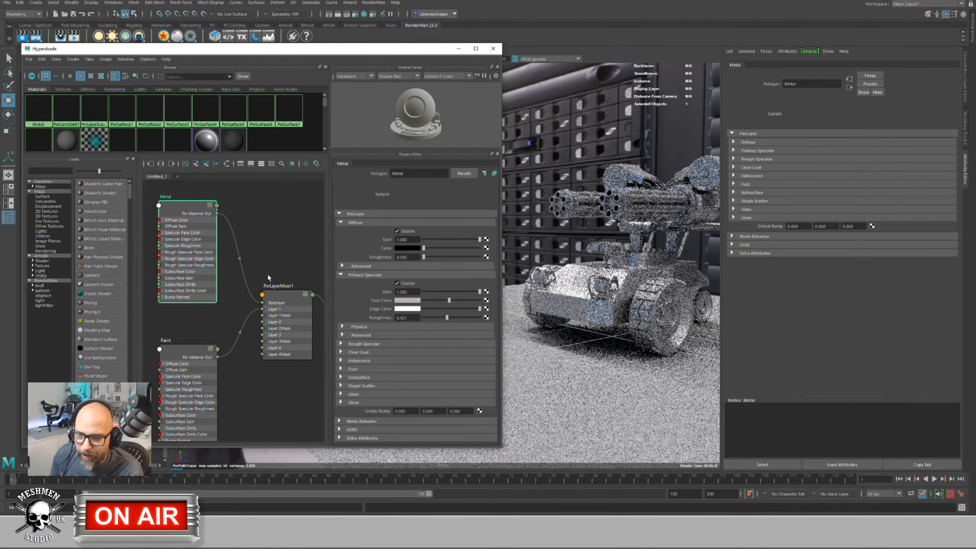
Step: Re-enable the Paint layer in PxrLayerMixer1, then select the Paint node
{"action": "left_click", "coordinate": [276, 295]}
{"action": "left_click_drag", "start_coordinate": [277, 295], "coordinate": [270, 292]}
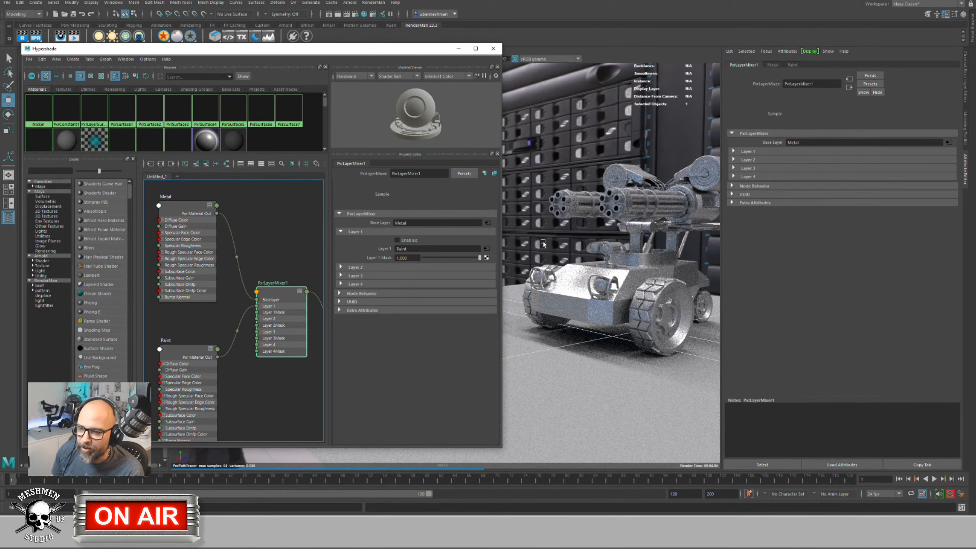
{"action": "left_click_drag", "start_coordinate": [174, 350], "coordinate": [172, 347]}
{"action": "left_click", "coordinate": [294, 292]}
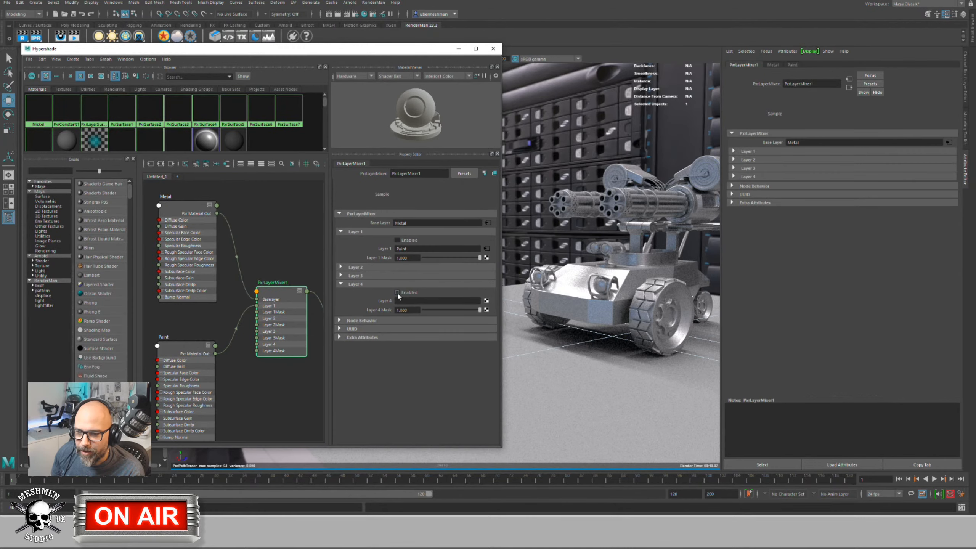
{"action": "left_click", "coordinate": [397, 292]}
{"action": "left_click", "coordinate": [397, 240]}
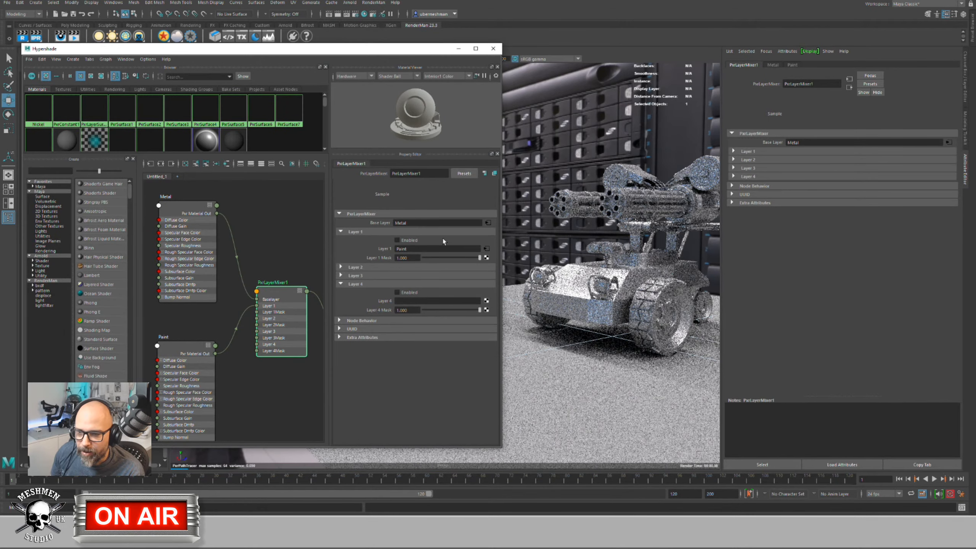
{"action": "left_click", "coordinate": [397, 292]}
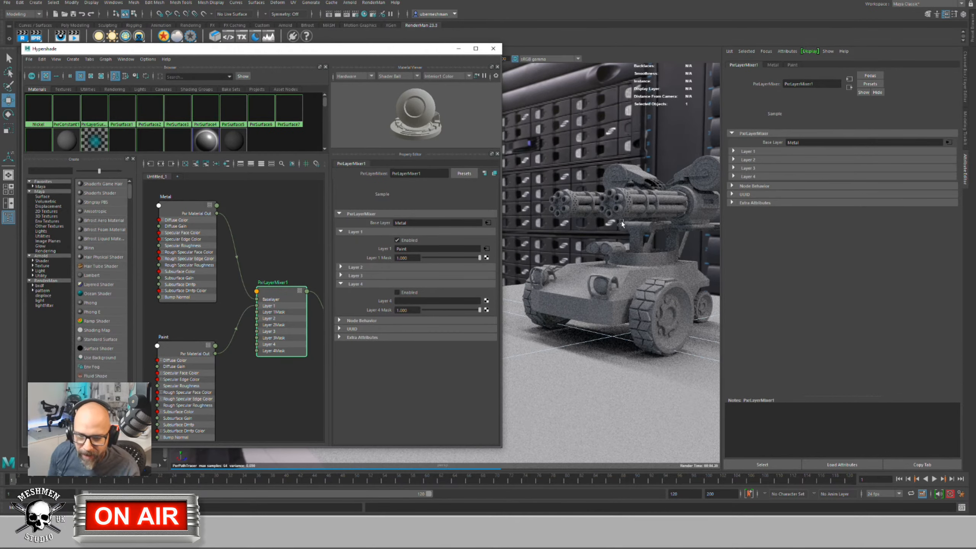
{"action": "left_click", "coordinate": [174, 350]}
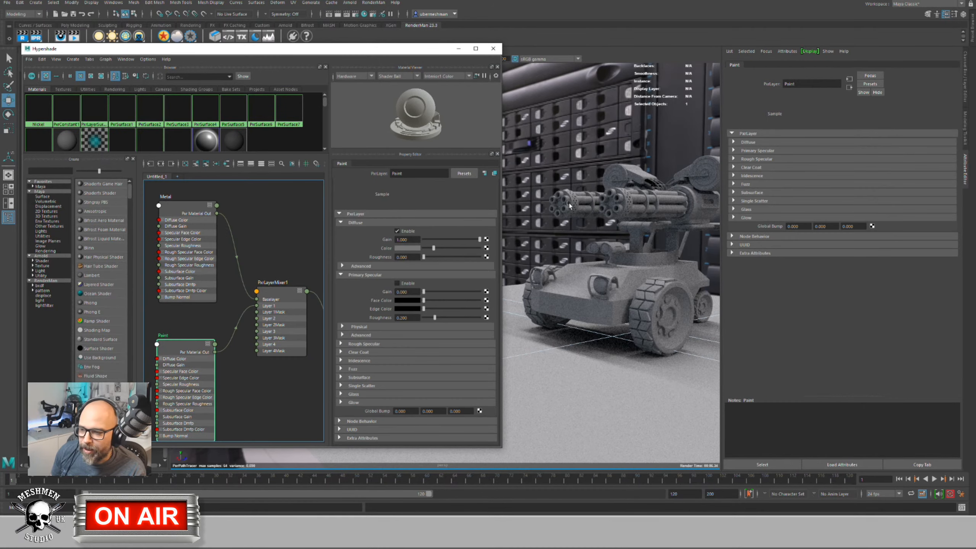
Step: Set the Paint diffuse colour to a saturated dark green
{"action": "left_click", "coordinate": [405, 249]}
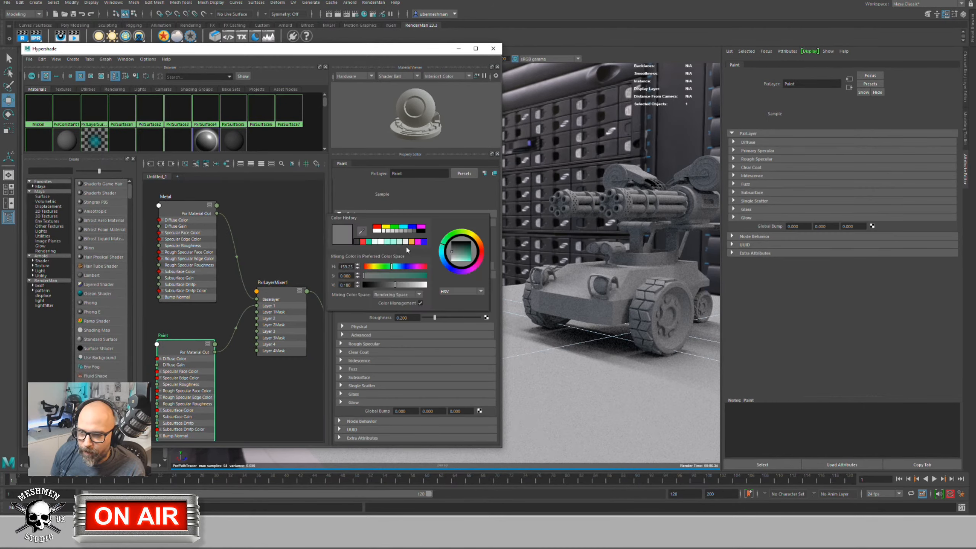
{"action": "left_click", "coordinate": [400, 250]}
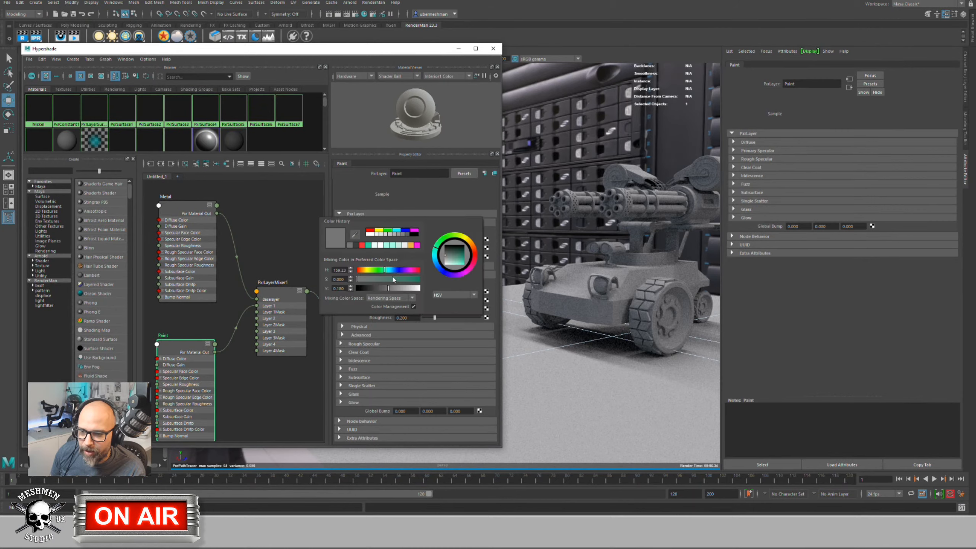
{"action": "left_click", "coordinate": [419, 280]}
{"action": "mouse_move", "coordinate": [388, 288]}
{"action": "left_mouse_down"}
{"action": "mouse_move", "coordinate": [404, 289]}
{"action": "mouse_move", "coordinate": [376, 270]}
{"action": "mouse_move", "coordinate": [405, 279]}
{"action": "mouse_move", "coordinate": [395, 289]}
{"action": "left_mouse_up"}
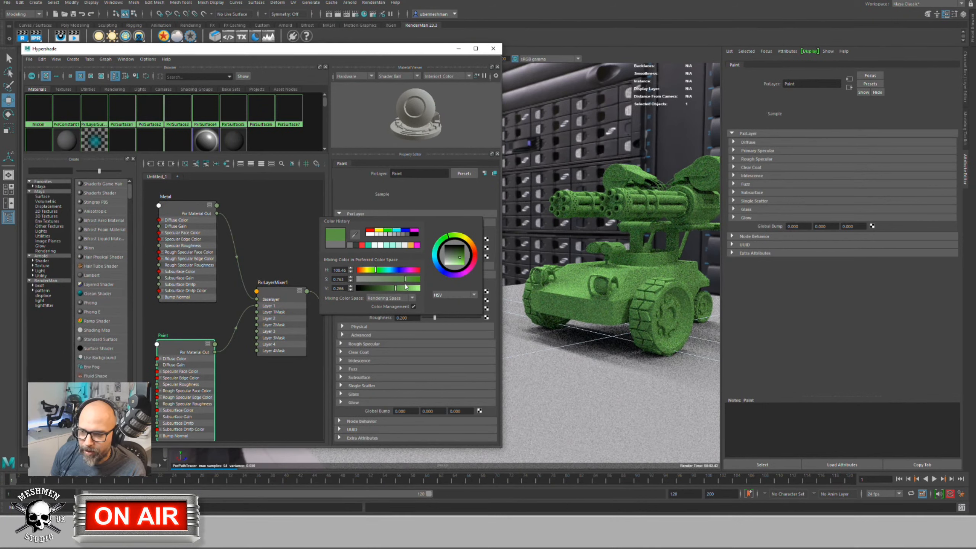
{"action": "left_click_drag", "start_coordinate": [396, 289], "coordinate": [376, 271]}
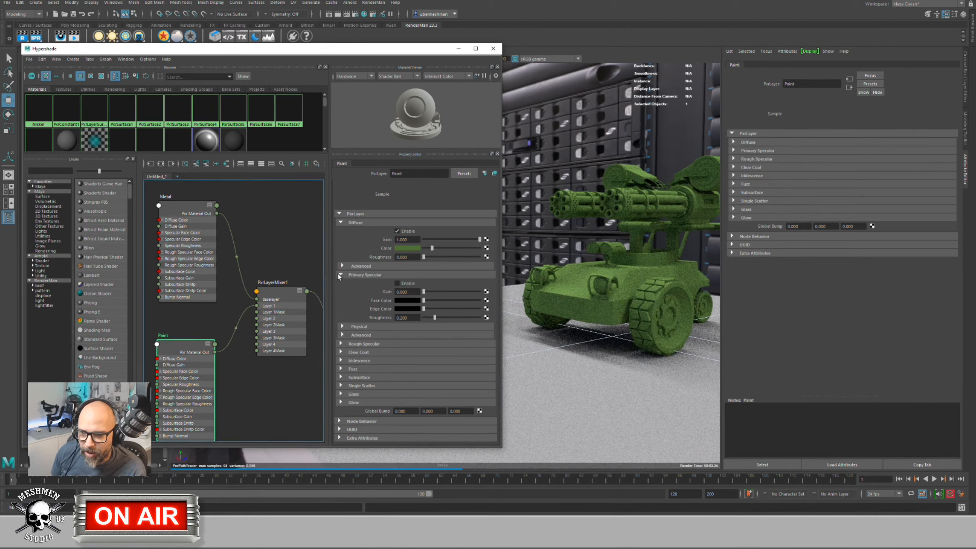
Step: Enable Paint's primary specular with gain 1.0 and a lighter edge colour
{"action": "left_click", "coordinate": [397, 282]}
{"action": "left_click_drag", "start_coordinate": [424, 292], "coordinate": [480, 293]}
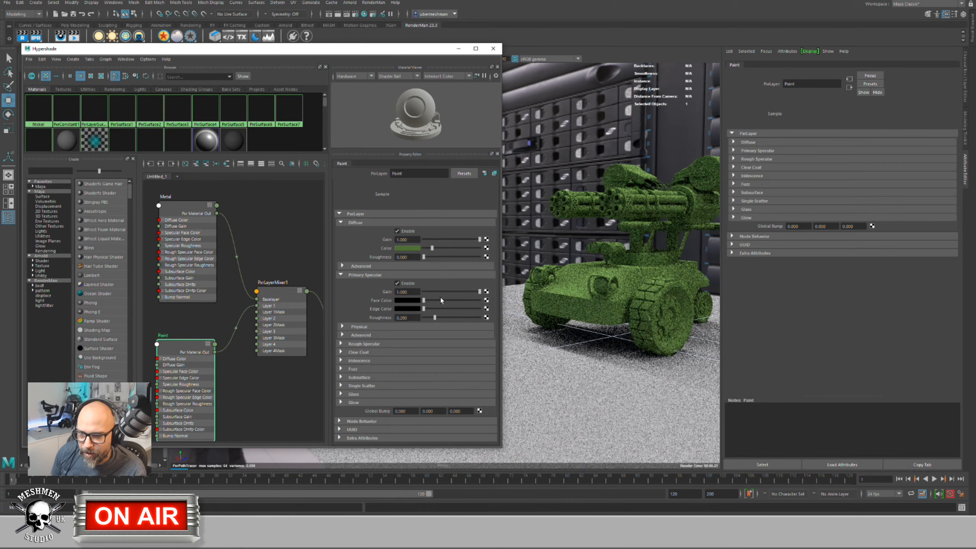
{"action": "left_click_drag", "start_coordinate": [423, 301], "coordinate": [438, 310]}
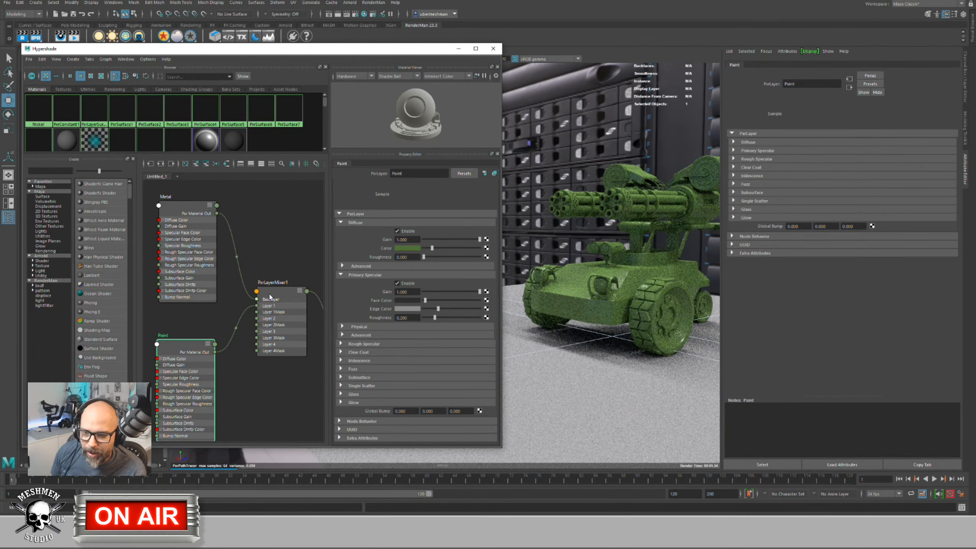
{"action": "left_click_drag", "start_coordinate": [275, 294], "coordinate": [271, 293]}
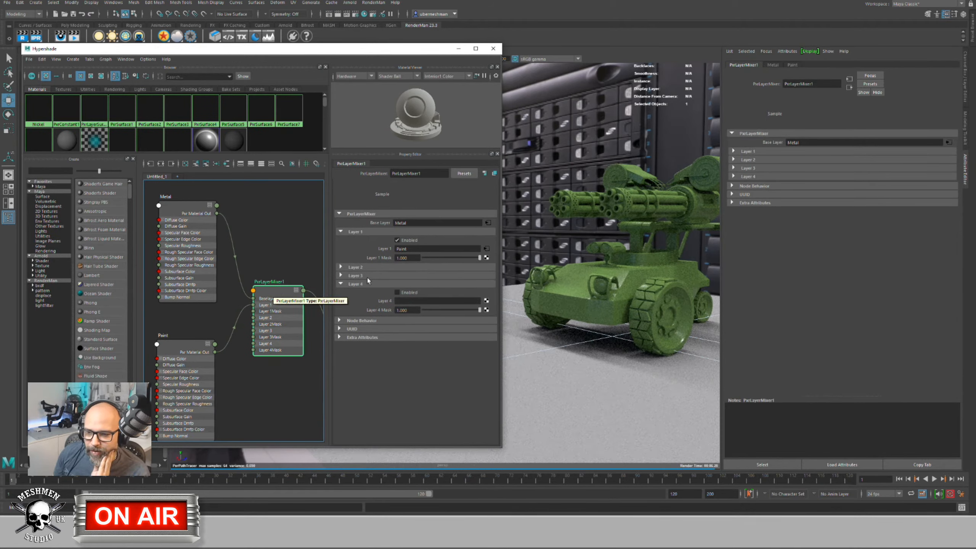
{"action": "mouse_move", "coordinate": [479, 258]}
{"action": "left_mouse_down"}
{"action": "mouse_move", "coordinate": [408, 259]}
{"action": "mouse_move", "coordinate": [500, 265]}
{"action": "left_mouse_up"}
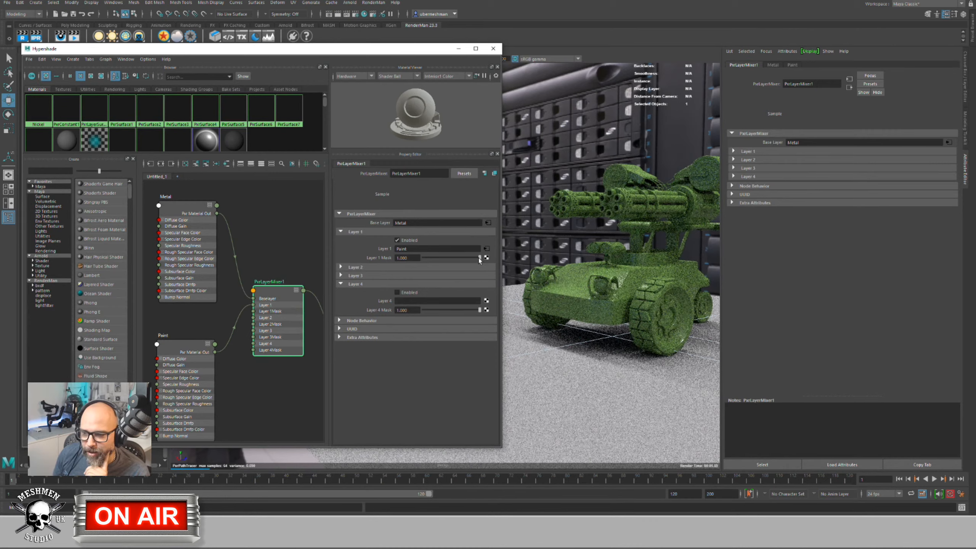
{"action": "left_click_drag", "start_coordinate": [479, 261], "coordinate": [407, 263]}
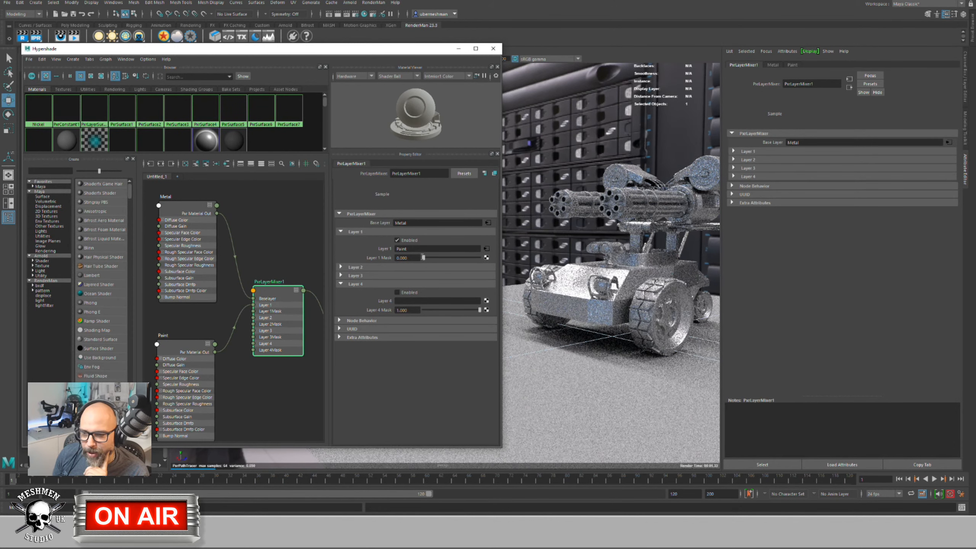
{"action": "left_click_drag", "start_coordinate": [424, 259], "coordinate": [481, 257]}
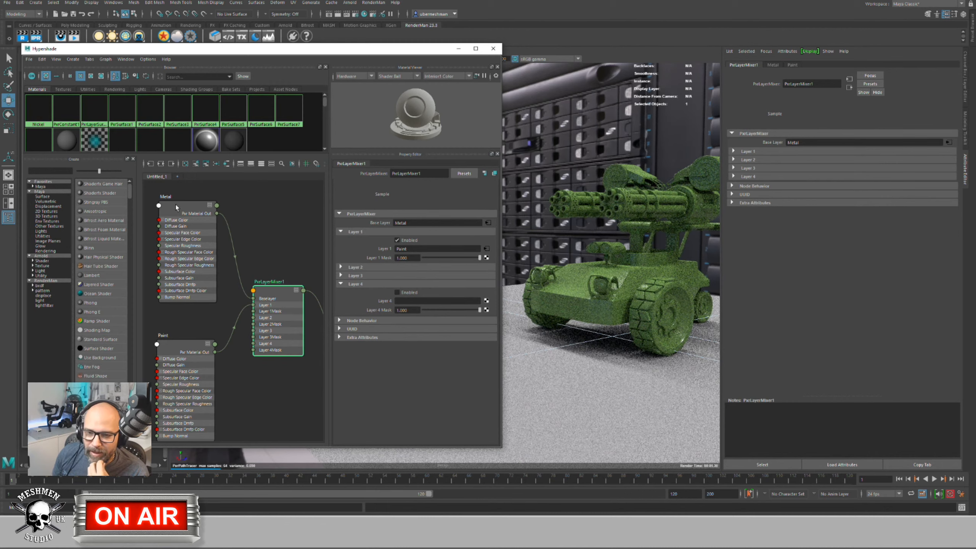
{"action": "left_click_drag", "start_coordinate": [177, 208], "coordinate": [175, 210]}
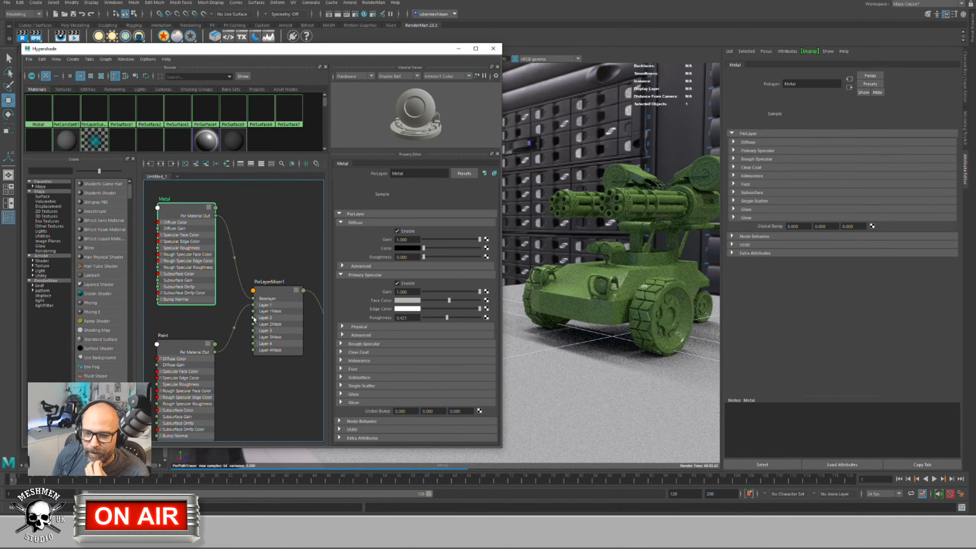
{"action": "left_click", "coordinate": [269, 318]}
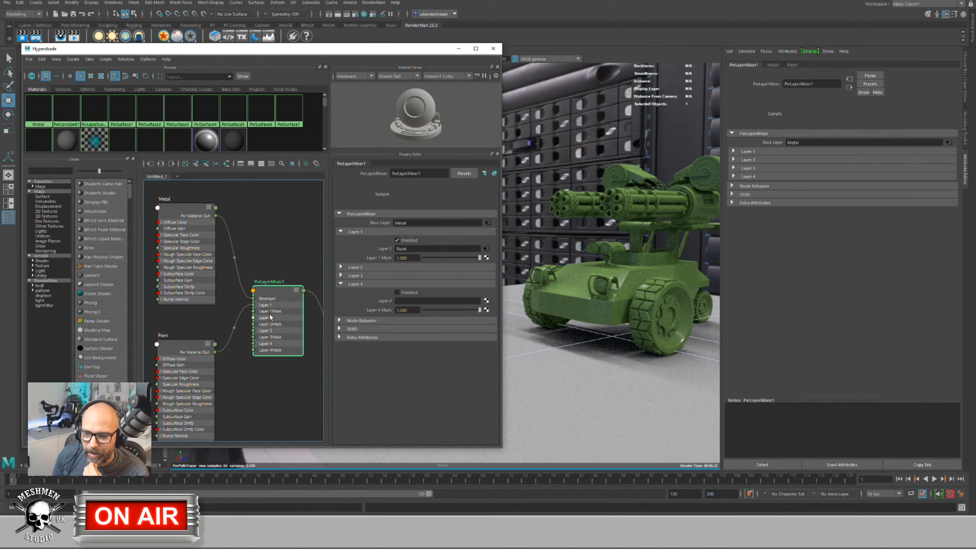
Step: Drive the Paint layer mask with a checker1 texture and orbit to view the tank's front
{"action": "left_click", "coordinate": [485, 258]}
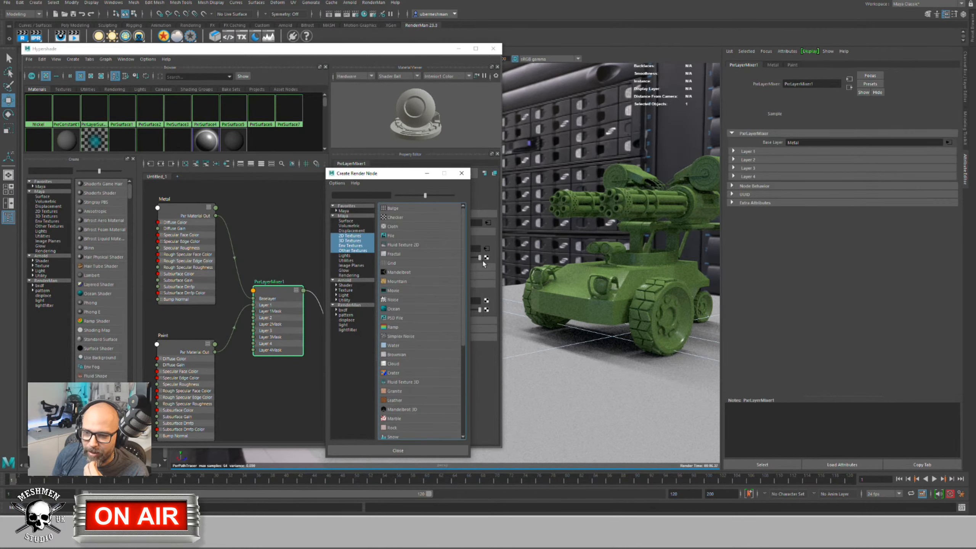
{"action": "left_click", "coordinate": [394, 218]}
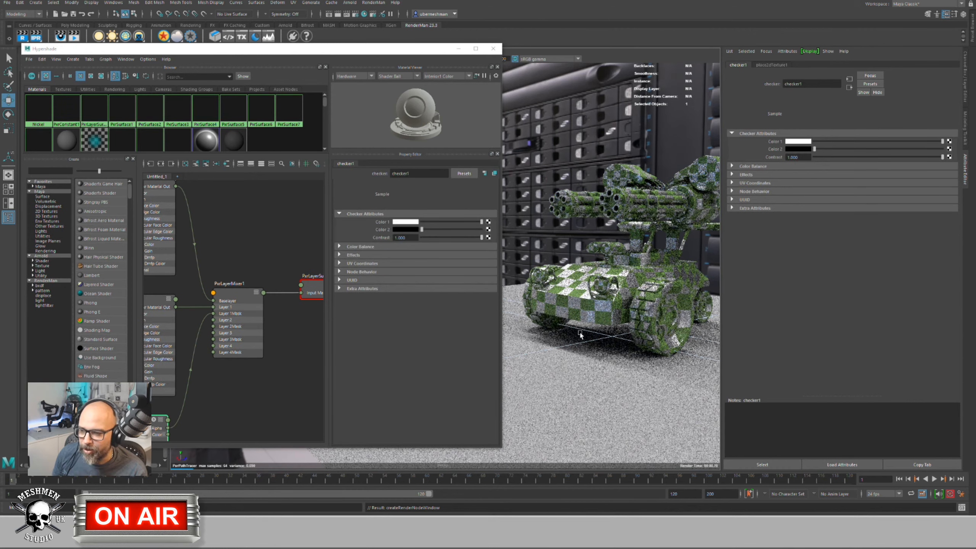
{"action": "left_click_drag", "start_coordinate": [597, 306], "coordinate": [556, 314], "text": "alt"}
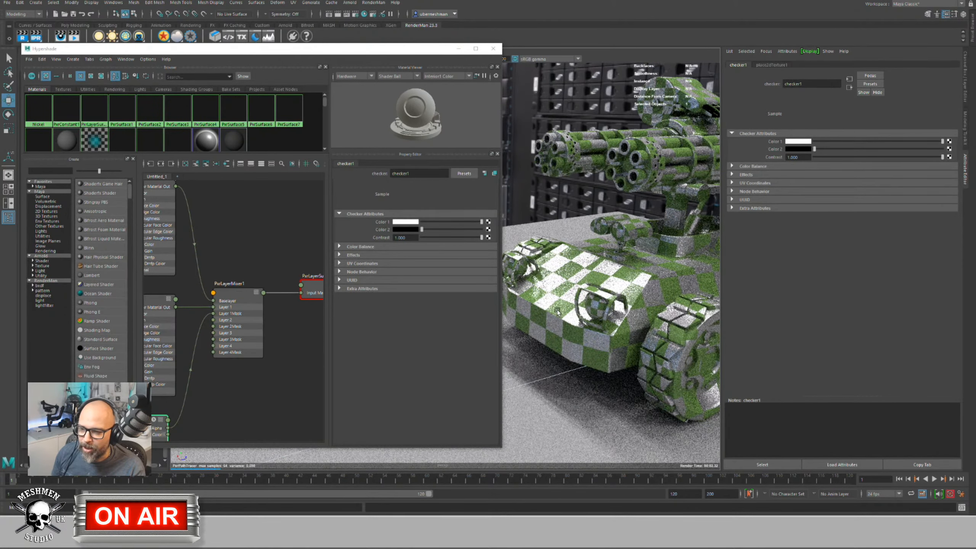
{"action": "mouse_move", "coordinate": [556, 321]}
{"action": "left_mouse_down", "text": "alt"}
{"action": "mouse_move", "coordinate": [592, 318]}
{"action": "mouse_move", "coordinate": [555, 303]}
{"action": "left_mouse_up", "text": "alt"}
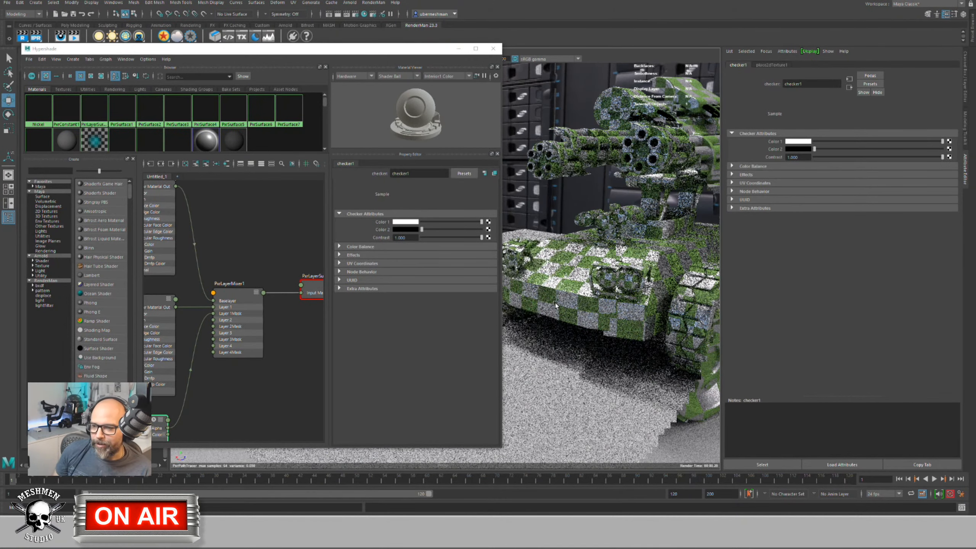
Step: Select PxrLayerMixer1 and expand its Layer 2 settings
{"action": "left_click", "coordinate": [242, 242]}
{"action": "middle_click_drag", "start_coordinate": [252, 234], "coordinate": [255, 227], "text": "alt"}
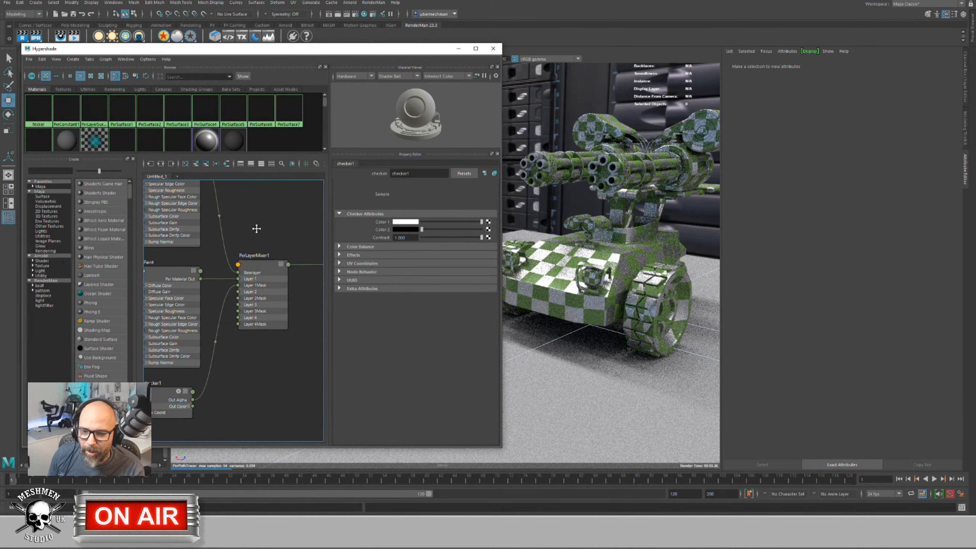
{"action": "left_click", "coordinate": [255, 262]}
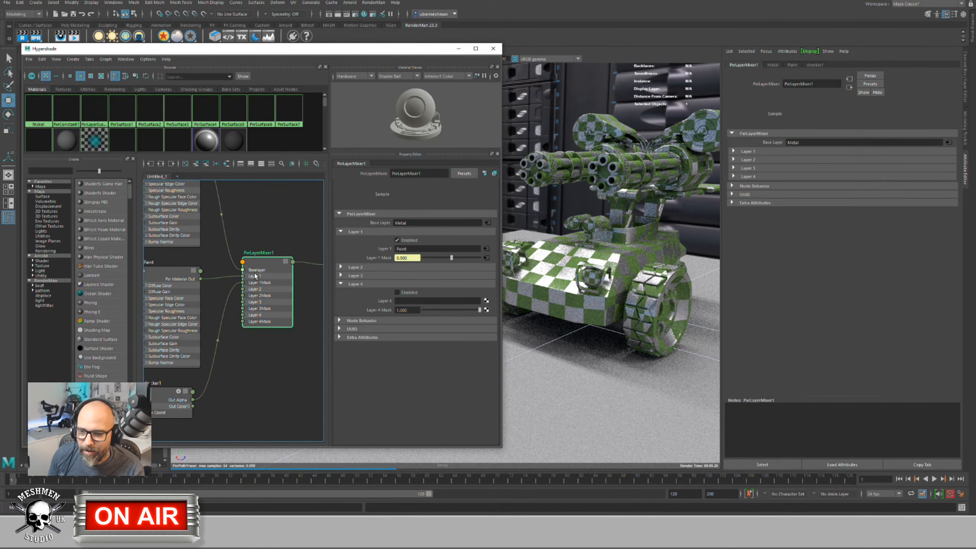
{"action": "left_click", "coordinate": [340, 267]}
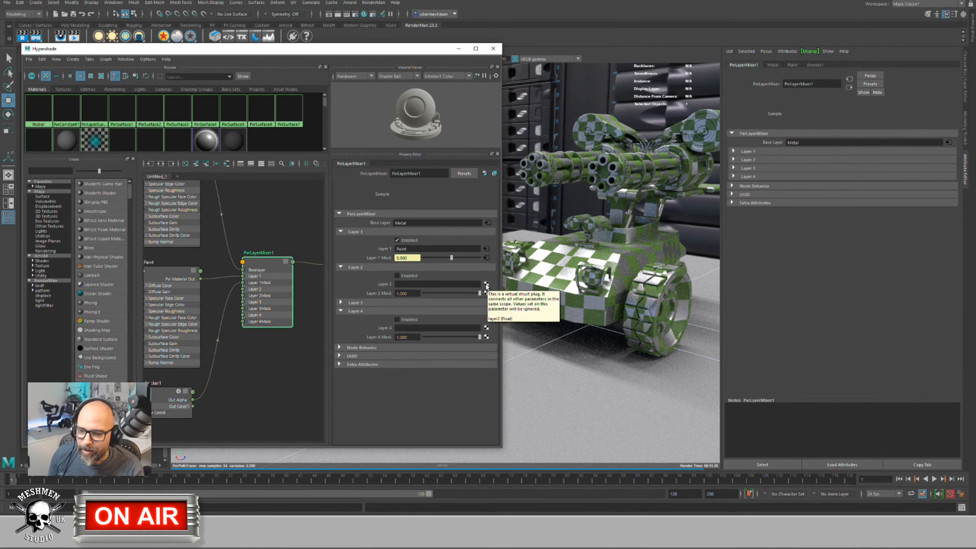
Step: Create a new PxrLayer feeding the mixer's Layer 2 and enable Layer 2
{"action": "left_click", "coordinate": [437, 287]}
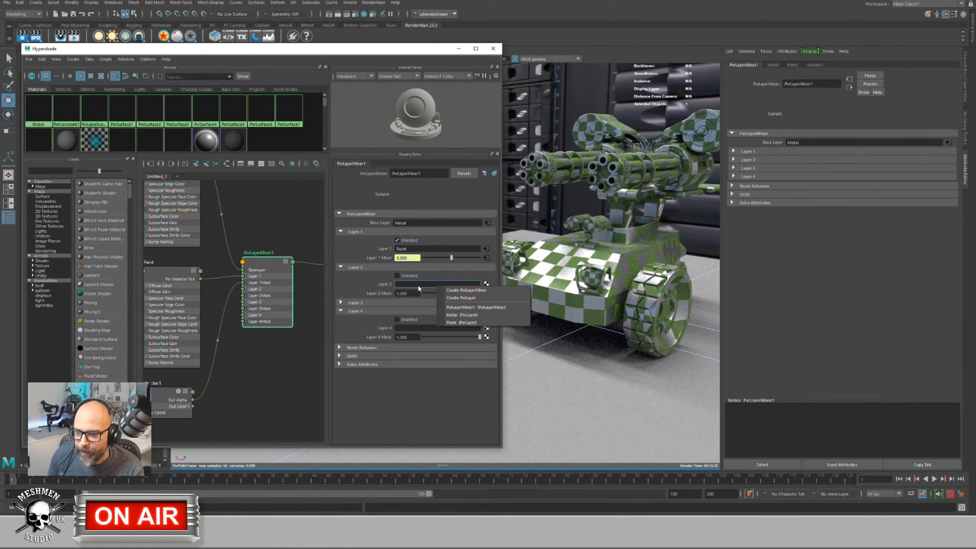
{"action": "left_click", "coordinate": [450, 298]}
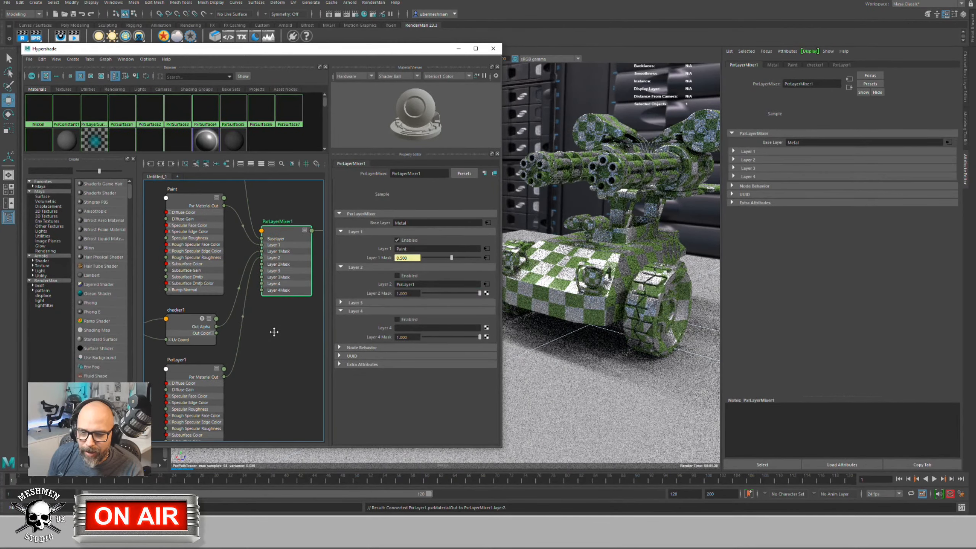
{"action": "middle_click_drag", "start_coordinate": [274, 332], "coordinate": [268, 331]}
{"action": "mouse_move", "coordinate": [203, 352]}
{"action": "left_mouse_down"}
{"action": "mouse_move", "coordinate": [191, 354]}
{"action": "mouse_move", "coordinate": [213, 351]}
{"action": "left_mouse_up"}
{"action": "left_click", "coordinate": [397, 276]}
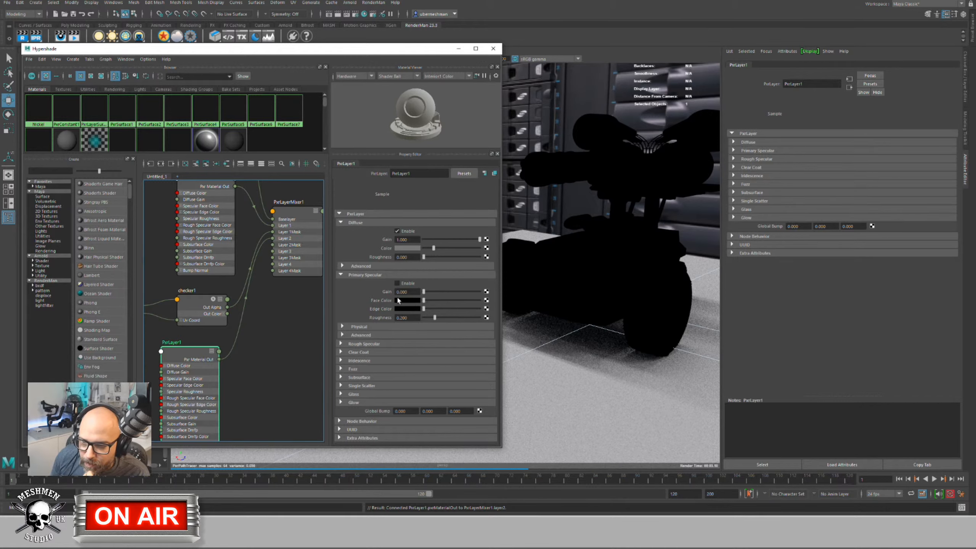
Step: Turn on primary specular for the new PxrLayer and raise its gain
{"action": "left_click", "coordinate": [295, 218]}
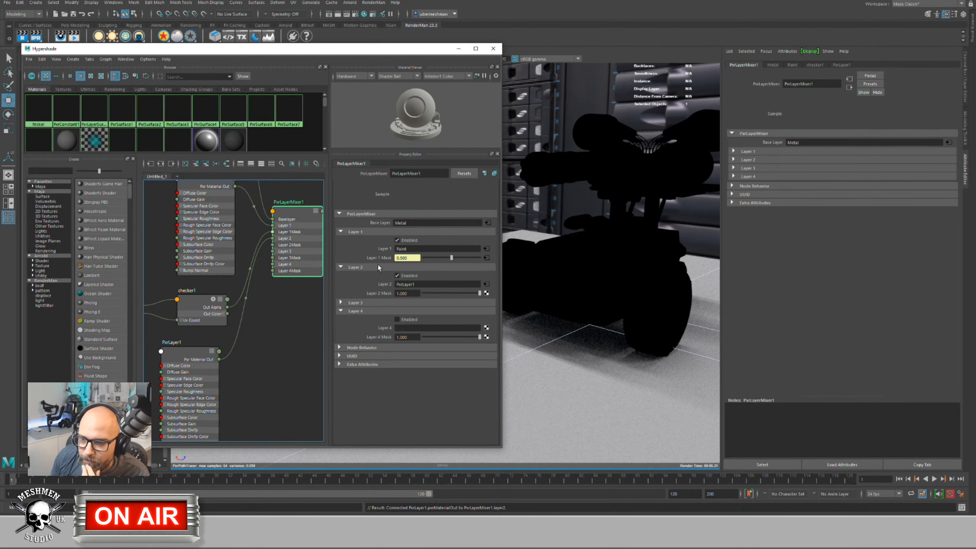
{"action": "left_click", "coordinate": [216, 360]}
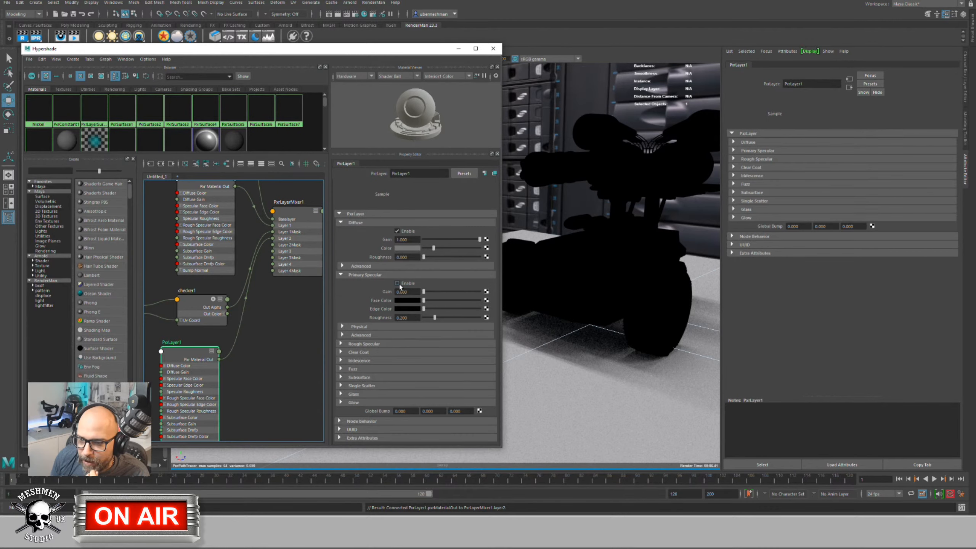
{"action": "left_click", "coordinate": [398, 283]}
{"action": "left_click_drag", "start_coordinate": [423, 291], "coordinate": [464, 291]}
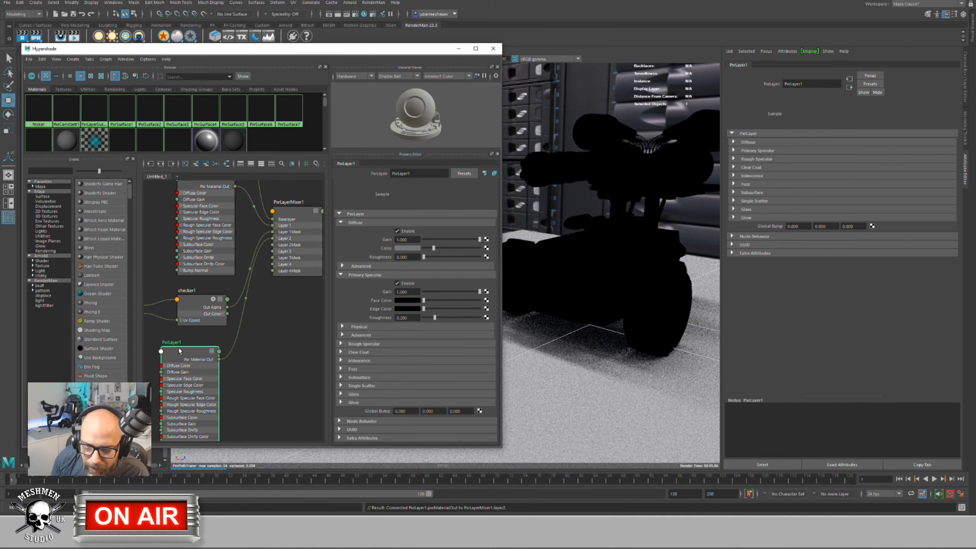
Step: Rename the new PxrLayer1 node to 'decals'
{"action": "left_click_drag", "start_coordinate": [179, 349], "coordinate": [187, 353]}
{"action": "middle_click_drag", "start_coordinate": [273, 381], "coordinate": [305, 361], "text": "alt"}
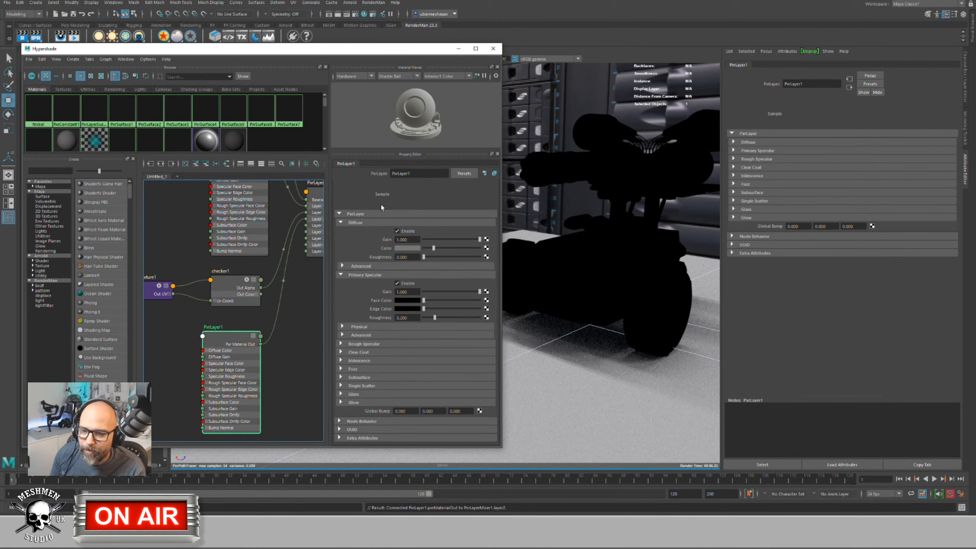
{"action": "double_click", "coordinate": [213, 327]}
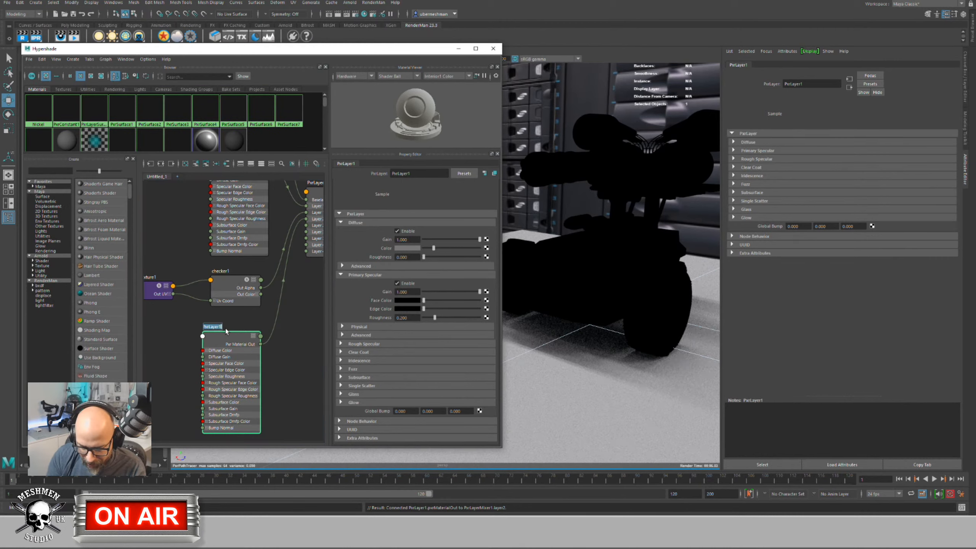
{"action": "type", "text": "decals"}
{"action": "key", "text": "Return"}
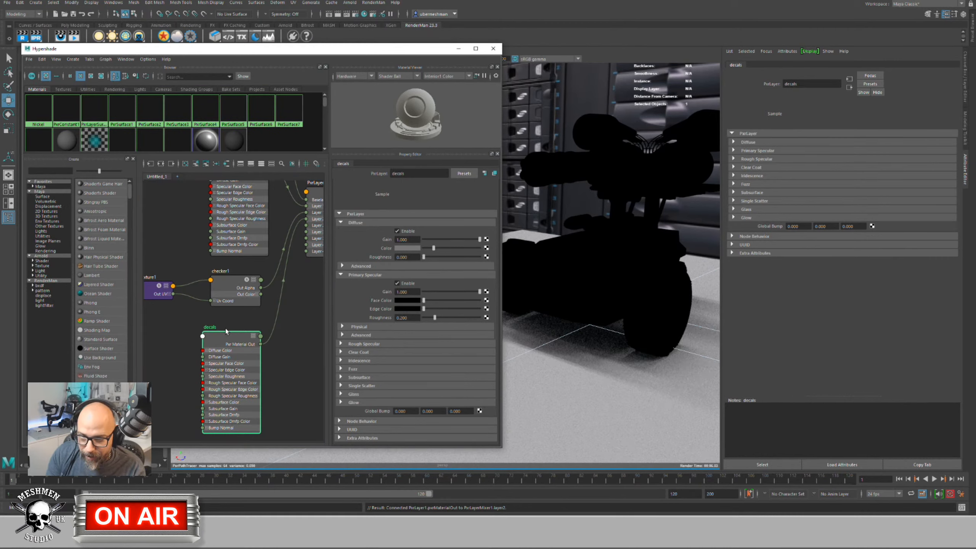
Step: Test the mixer's Layer 2 Mask at 0, then restore it to 1
{"action": "left_click", "coordinate": [233, 318]}
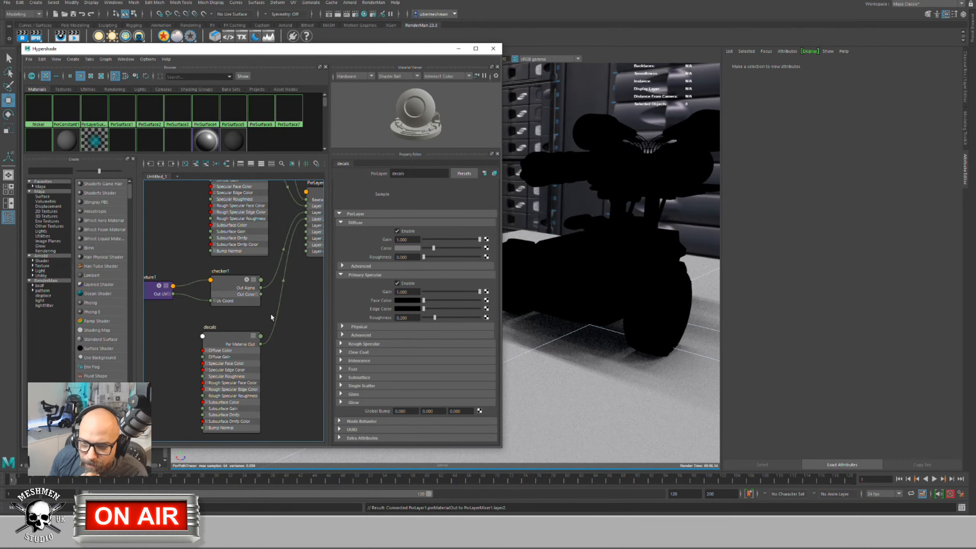
{"action": "middle_click_drag", "start_coordinate": [289, 282], "coordinate": [259, 307]}
{"action": "left_click", "coordinate": [303, 216]}
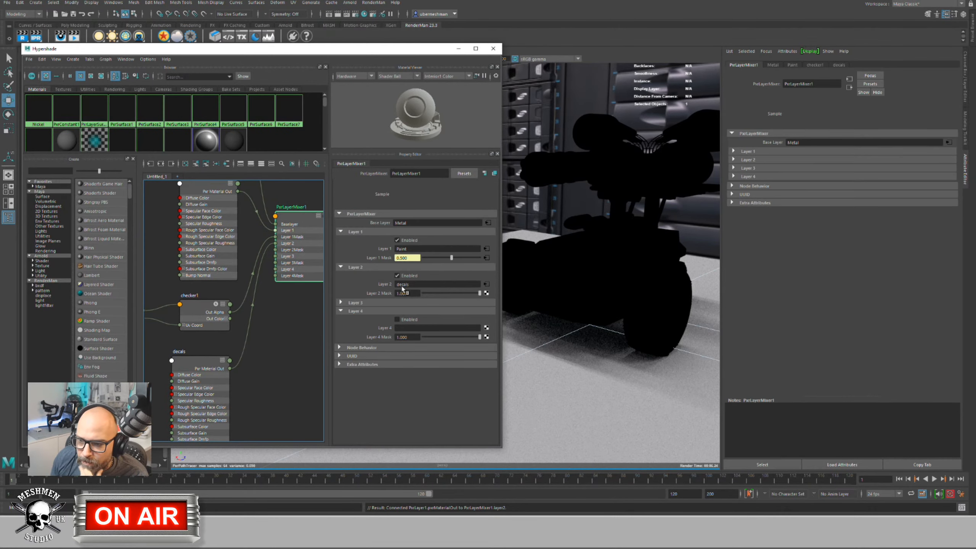
{"action": "left_click_drag", "start_coordinate": [479, 293], "coordinate": [388, 295]}
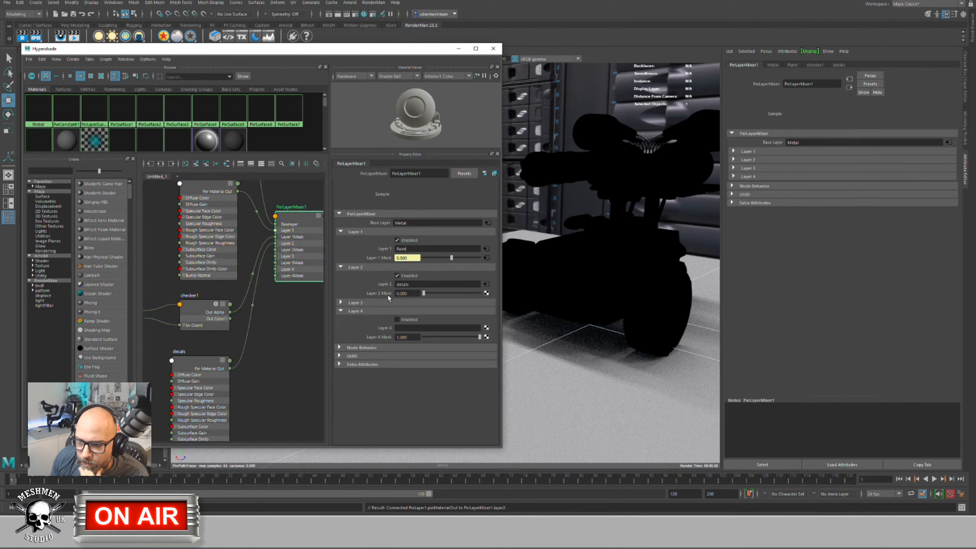
{"action": "left_click_drag", "start_coordinate": [452, 293], "coordinate": [484, 294]}
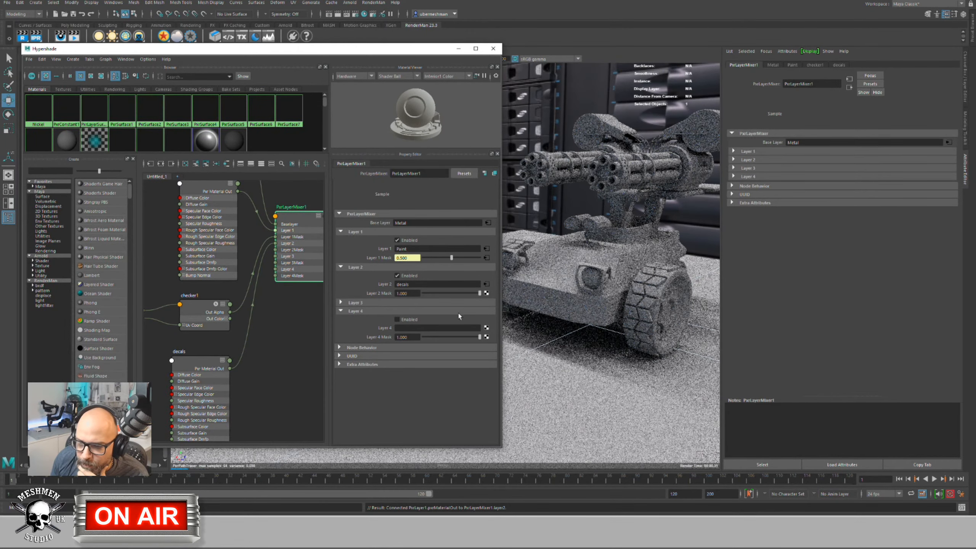
Step: Rearrange the Paint and decals nodes in the graph
{"action": "left_click_drag", "start_coordinate": [198, 360], "coordinate": [207, 362]}
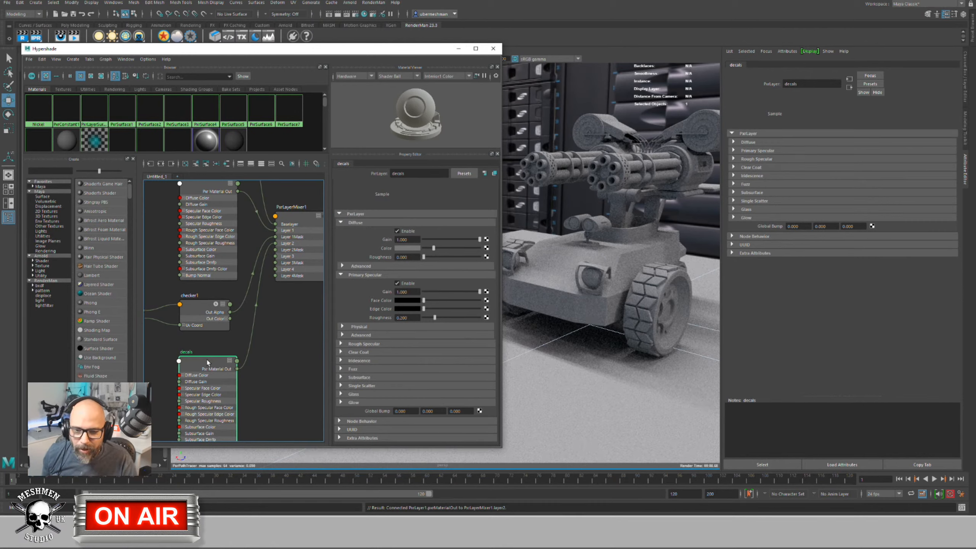
{"action": "scroll", "coordinate": [236, 360], "scroll_direction": "down", "scroll_amount": 2}
{"action": "middle_click_drag", "start_coordinate": [189, 227], "coordinate": [200, 256], "text": "alt"}
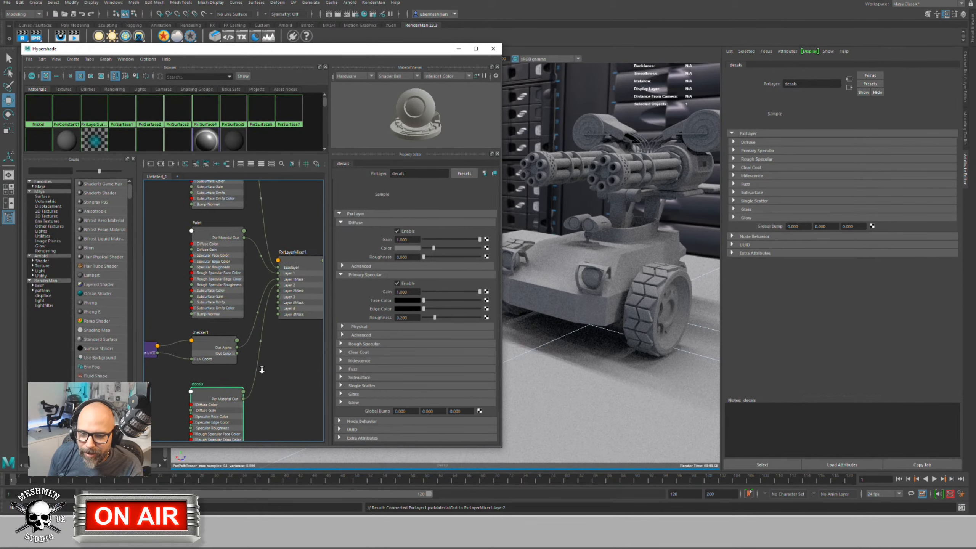
{"action": "left_click_drag", "start_coordinate": [225, 254], "coordinate": [219, 253]}
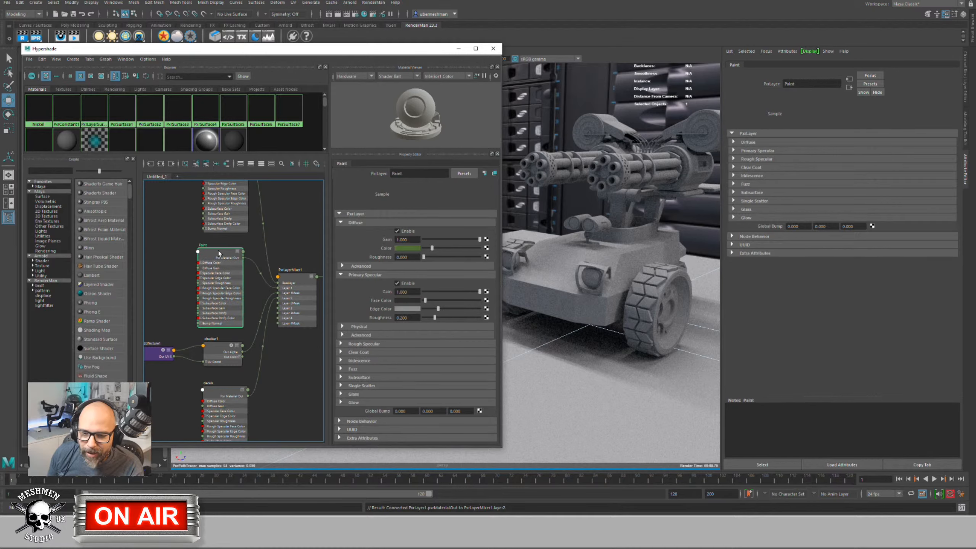
{"action": "left_click_drag", "start_coordinate": [230, 394], "coordinate": [226, 395]}
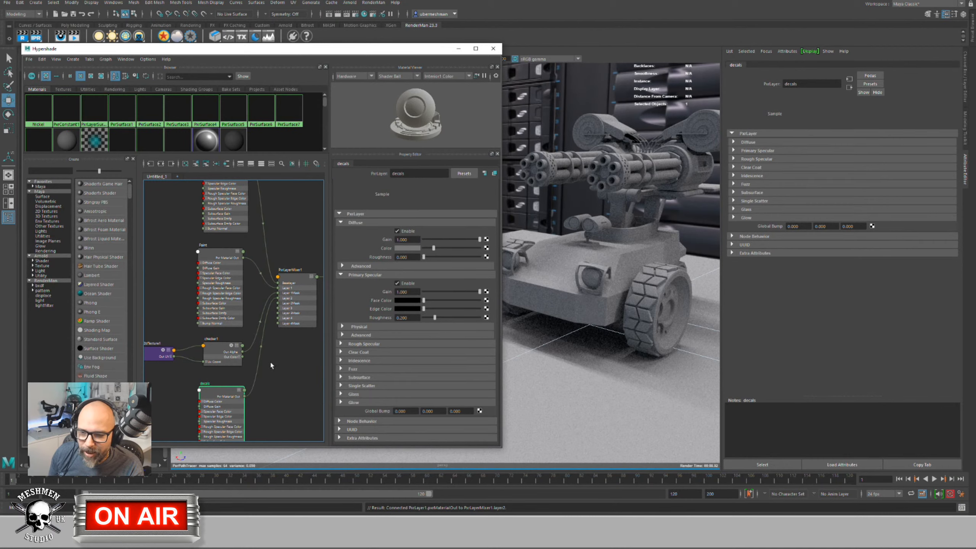
{"action": "left_click_drag", "start_coordinate": [220, 400], "coordinate": [220, 396]}
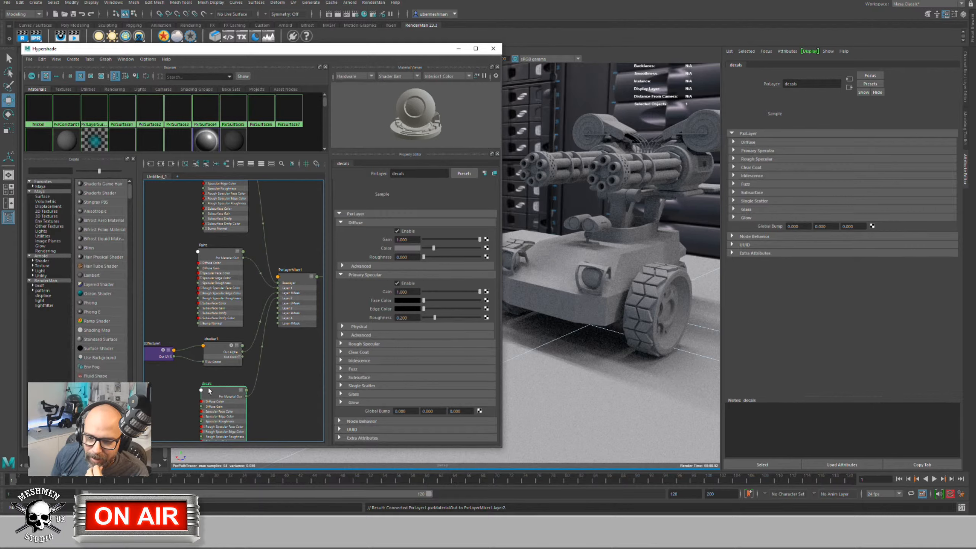
{"action": "mouse_move", "coordinate": [209, 391]}
{"action": "left_mouse_down"}
{"action": "mouse_move", "coordinate": [221, 385]}
{"action": "mouse_move", "coordinate": [208, 389]}
{"action": "left_mouse_up"}
{"action": "left_click", "coordinate": [298, 277]}
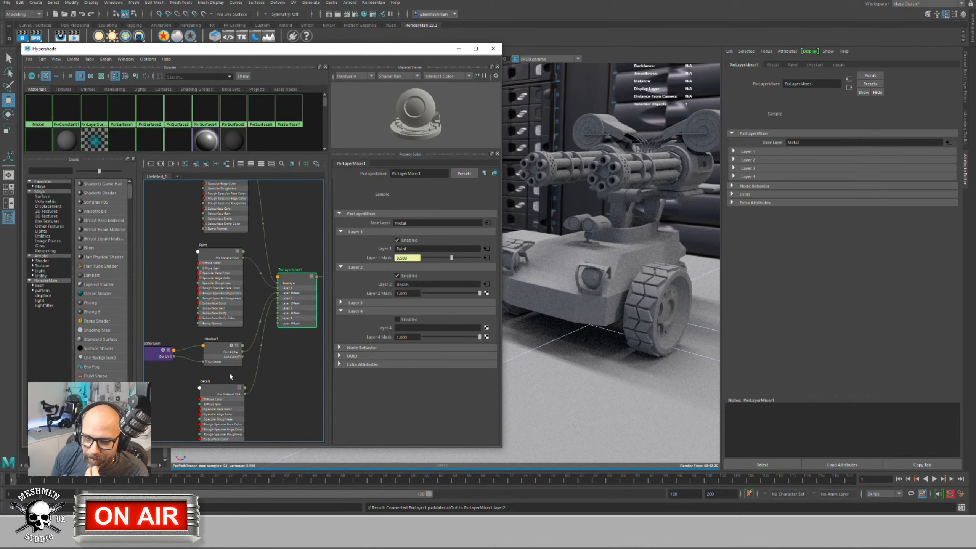
Step: Brighten the decals specular face and edge colours and make its diffuse colour blue
{"action": "left_click", "coordinate": [223, 389]}
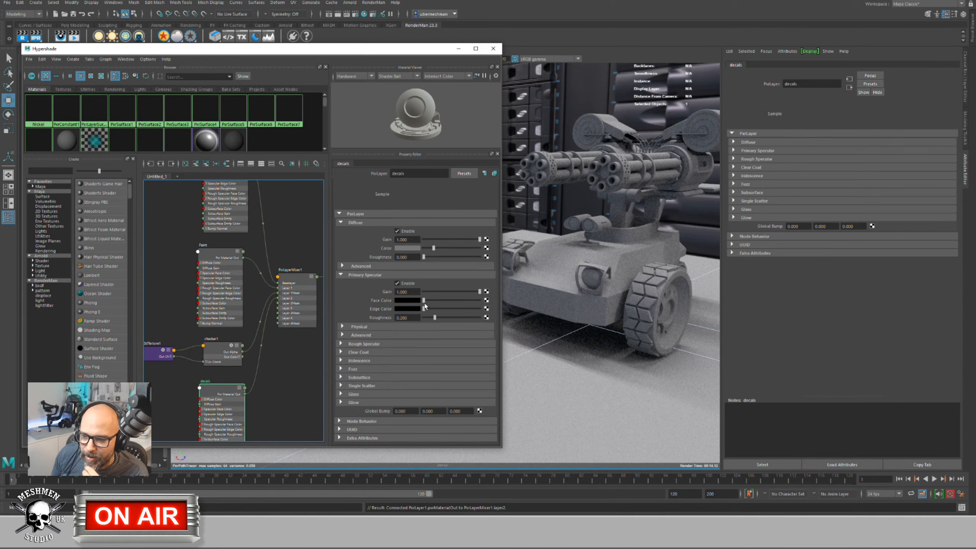
{"action": "left_click_drag", "start_coordinate": [425, 301], "coordinate": [456, 311]}
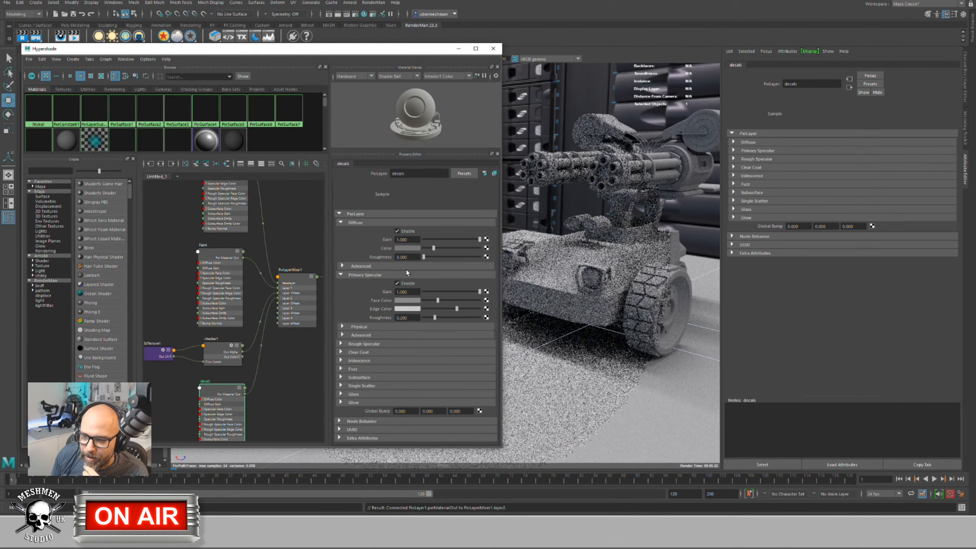
{"action": "left_click", "coordinate": [409, 247]}
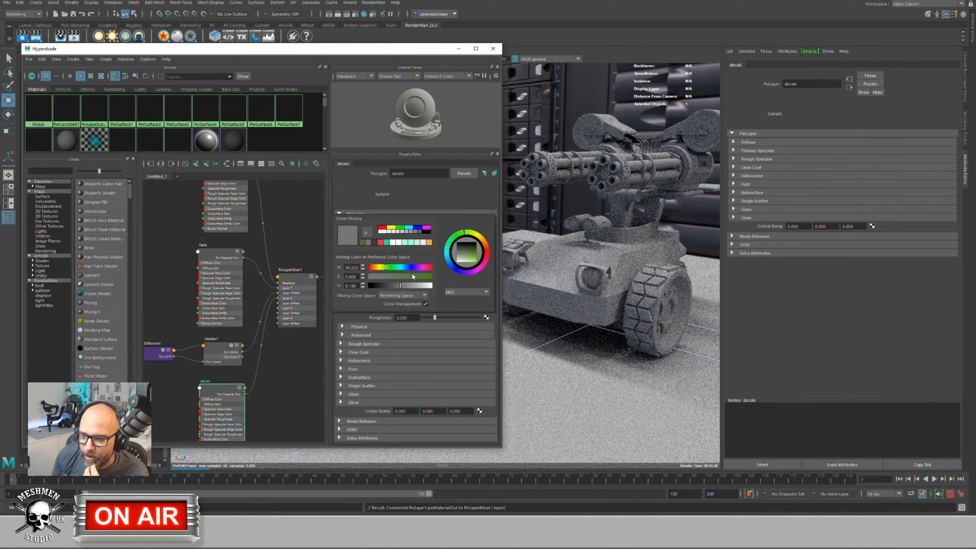
{"action": "left_click", "coordinate": [413, 268]}
{"action": "left_click", "coordinate": [414, 277]}
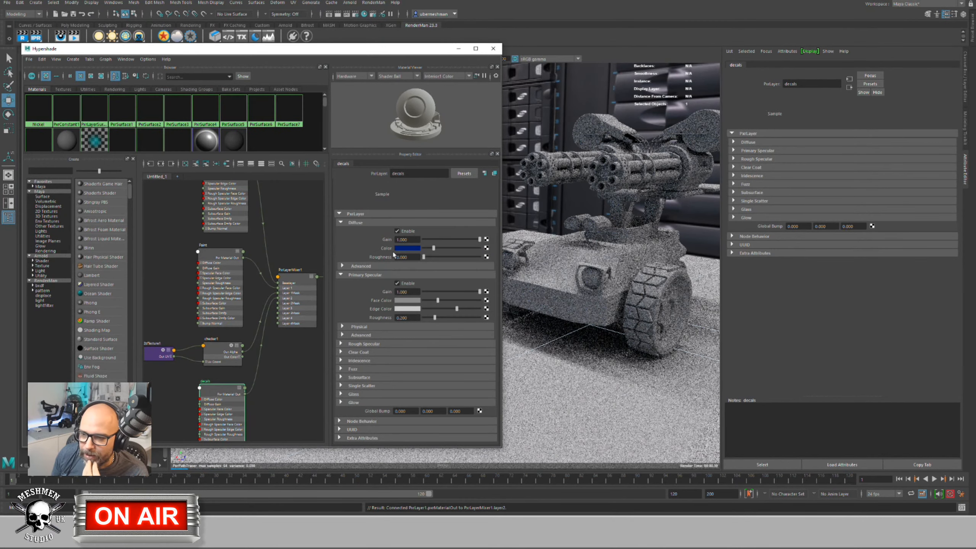
Step: Enable the decals layer as Layer 2 in PxrLayerMixer1 and reposition the decals node
{"action": "left_click", "coordinate": [298, 292]}
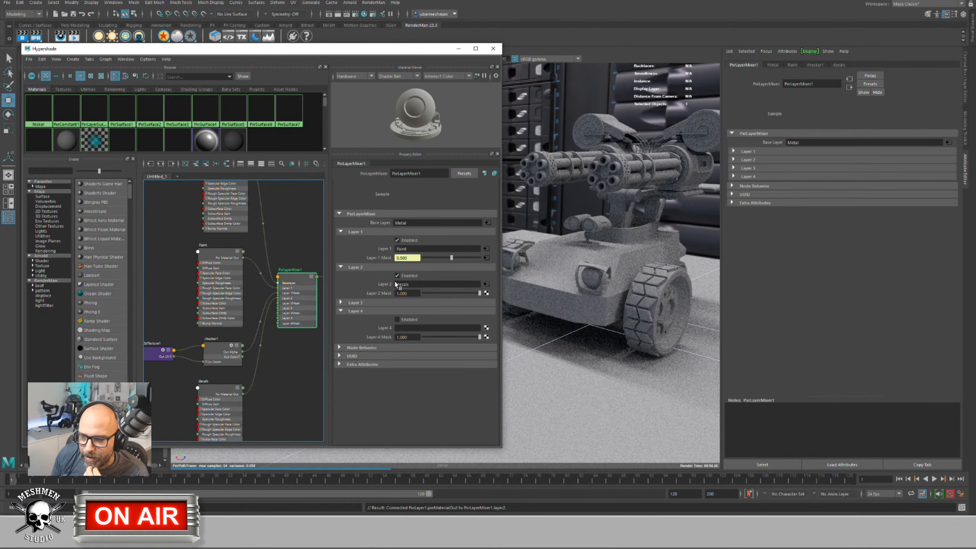
{"action": "left_click", "coordinate": [397, 276]}
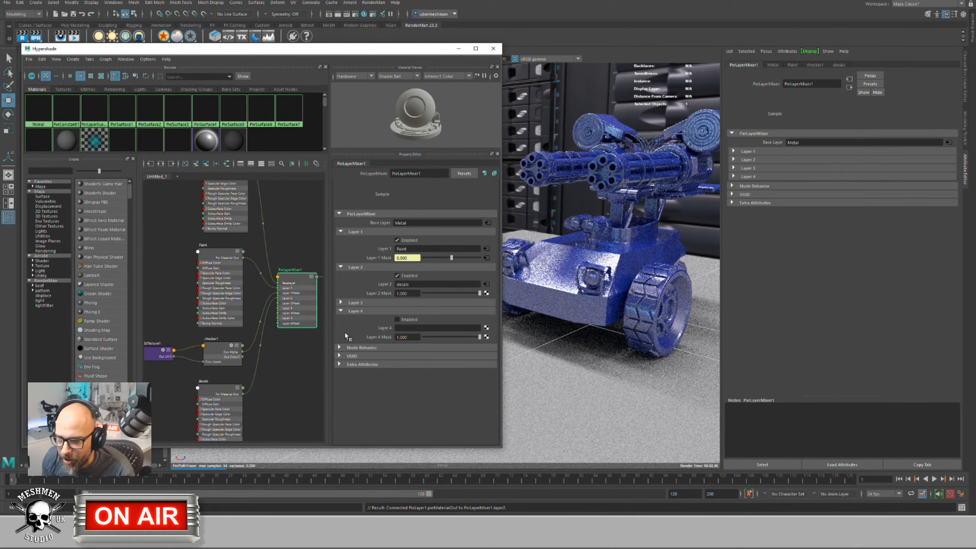
{"action": "left_click", "coordinate": [221, 389]}
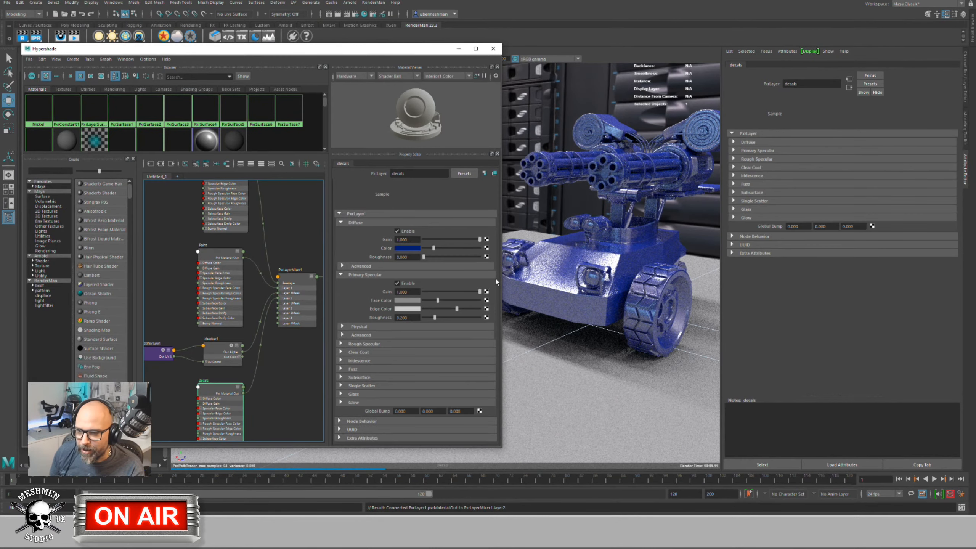
{"action": "left_click_drag", "start_coordinate": [232, 381], "coordinate": [229, 379]}
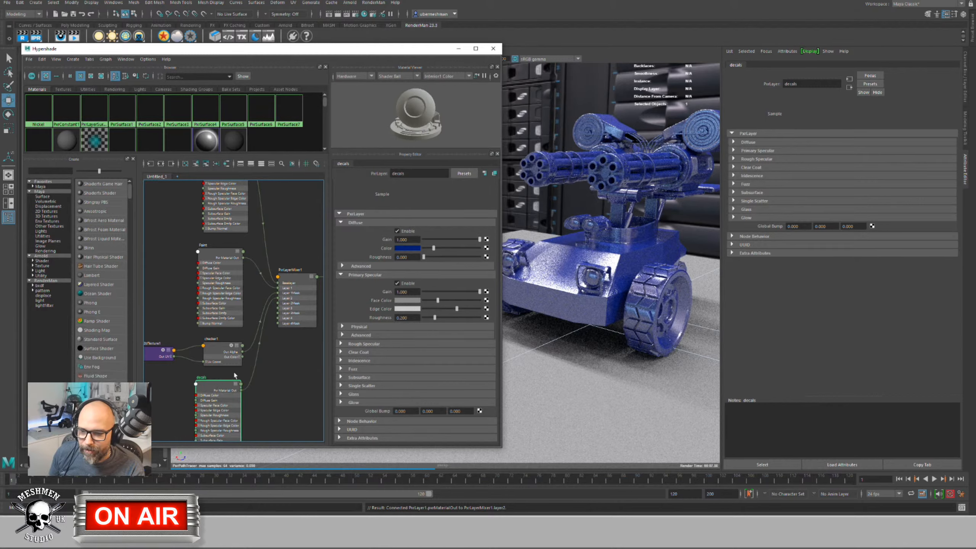
{"action": "left_click", "coordinate": [298, 284]}
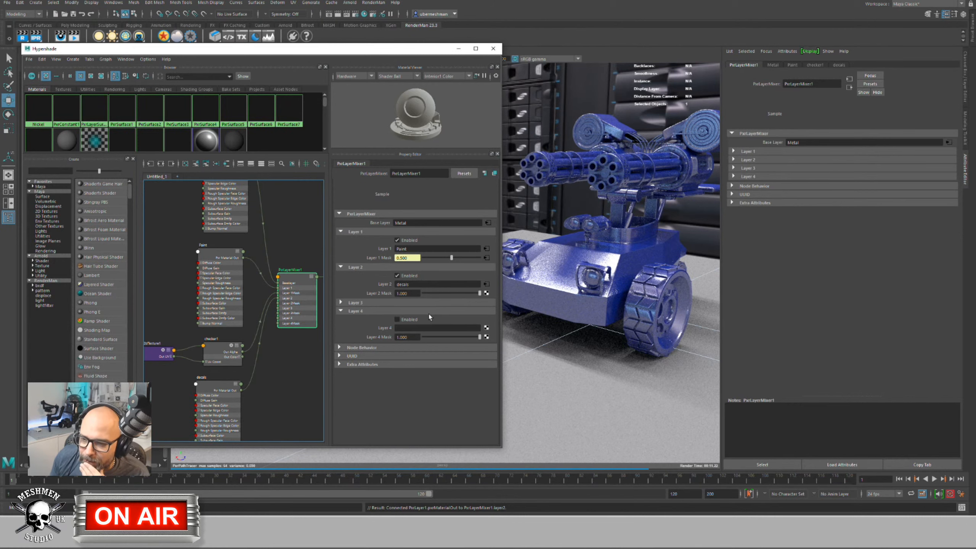
Step: Connect a new bulge1 texture to Layer 2 Mask, setting U width 0.144 and V width 0.234
{"action": "left_click", "coordinate": [486, 293]}
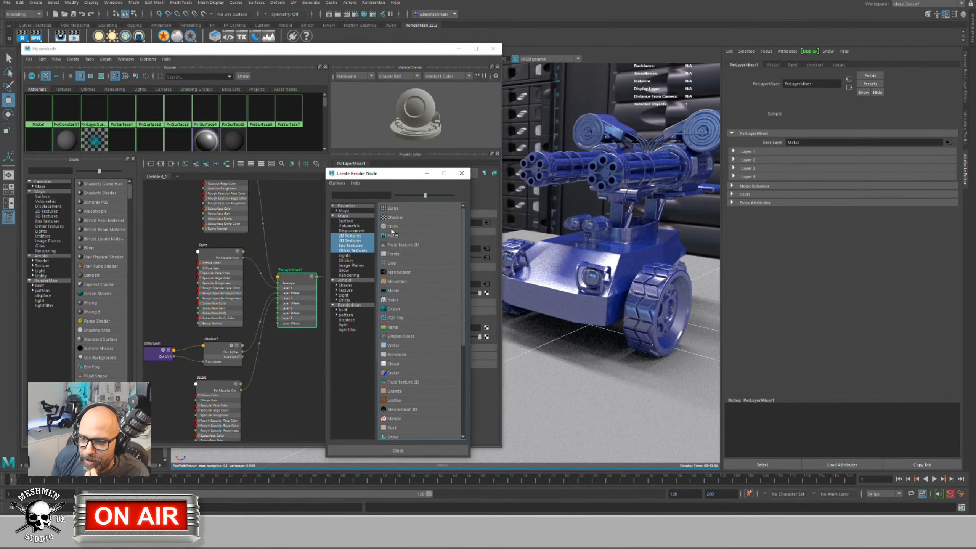
{"action": "left_click", "coordinate": [396, 209]}
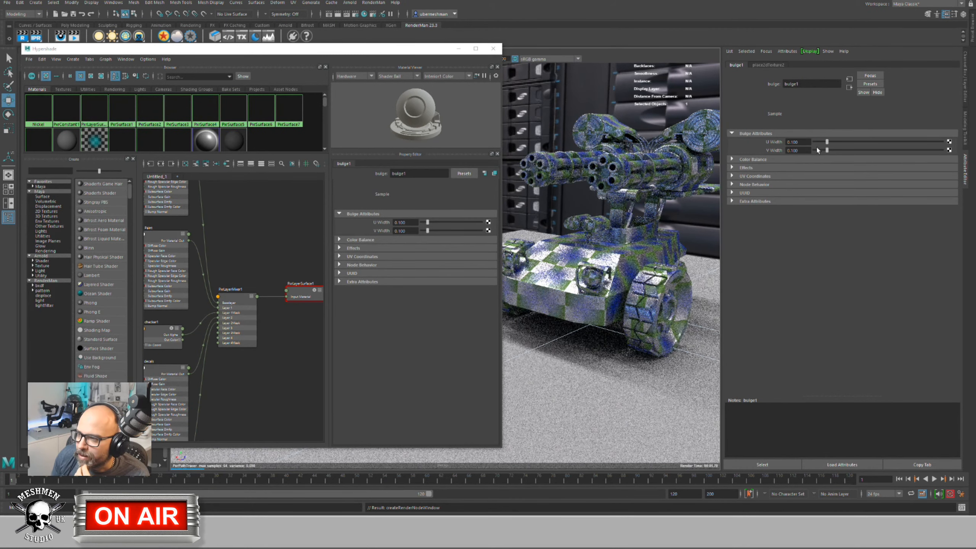
{"action": "mouse_move", "coordinate": [828, 142]}
{"action": "left_mouse_down"}
{"action": "mouse_move", "coordinate": [890, 151]}
{"action": "mouse_move", "coordinate": [844, 150]}
{"action": "left_mouse_up"}
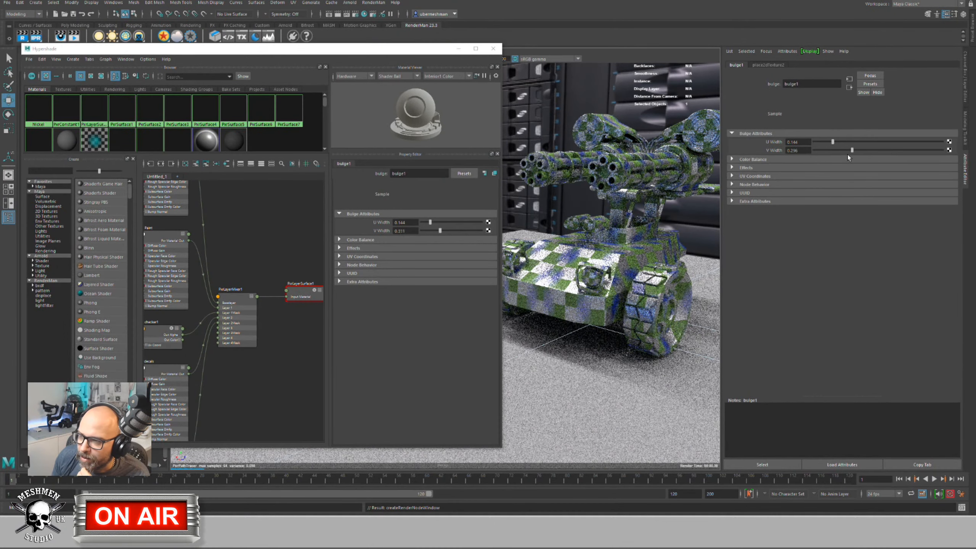
{"action": "middle_click_drag", "start_coordinate": [277, 353], "coordinate": [349, 307], "text": "alt"}
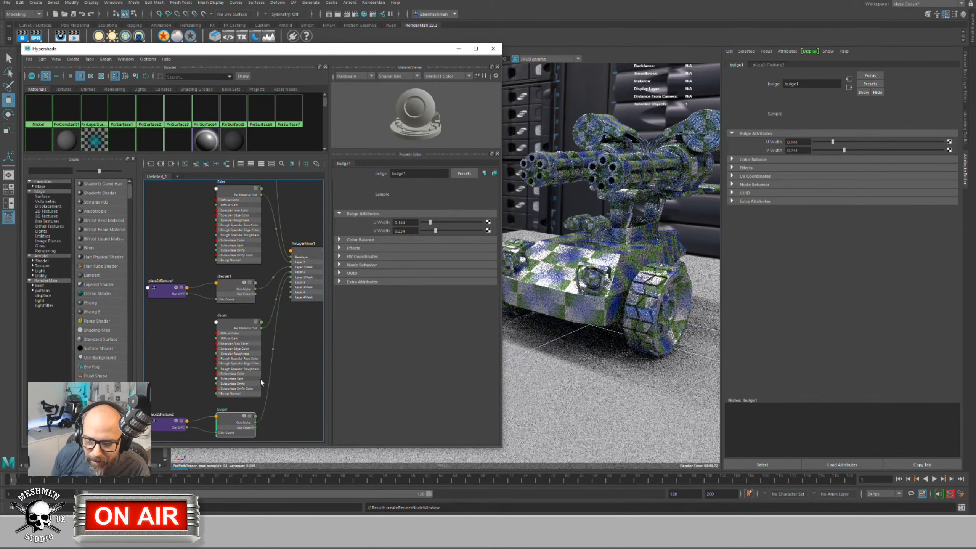
{"action": "middle_click_drag", "start_coordinate": [291, 408], "coordinate": [270, 381], "text": "alt"}
{"action": "left_click", "coordinate": [270, 380]}
Step: Create a PxrThreshold node in the graph using the Tab node search
{"action": "key", "text": "Tab"}
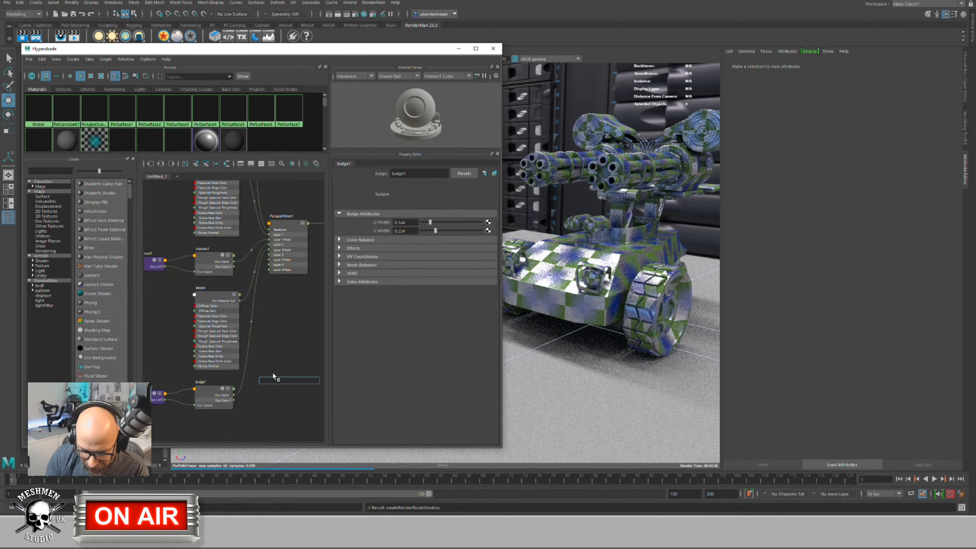
{"action": "type", "text": "th"}
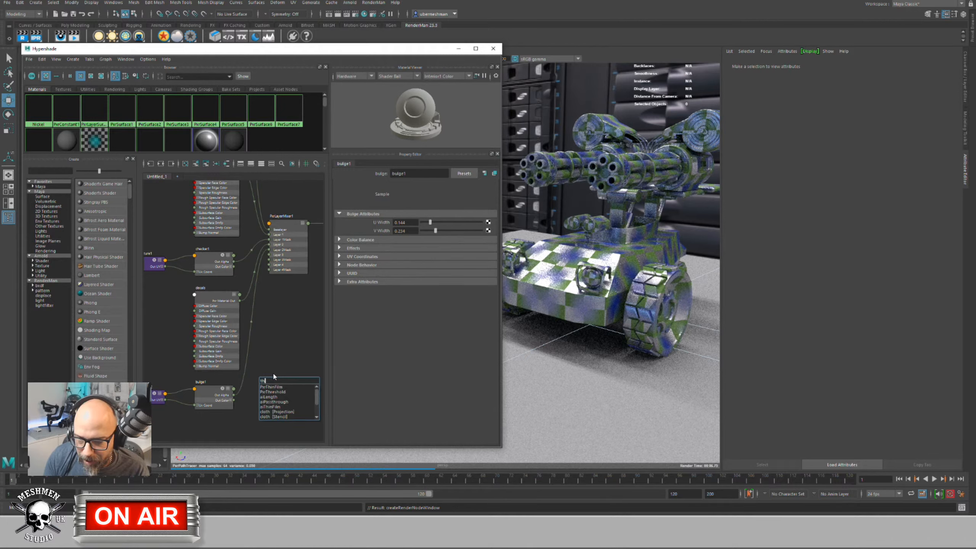
{"action": "key", "text": "Down"}
{"action": "key", "text": "Down"}
{"action": "key", "text": "Return"}
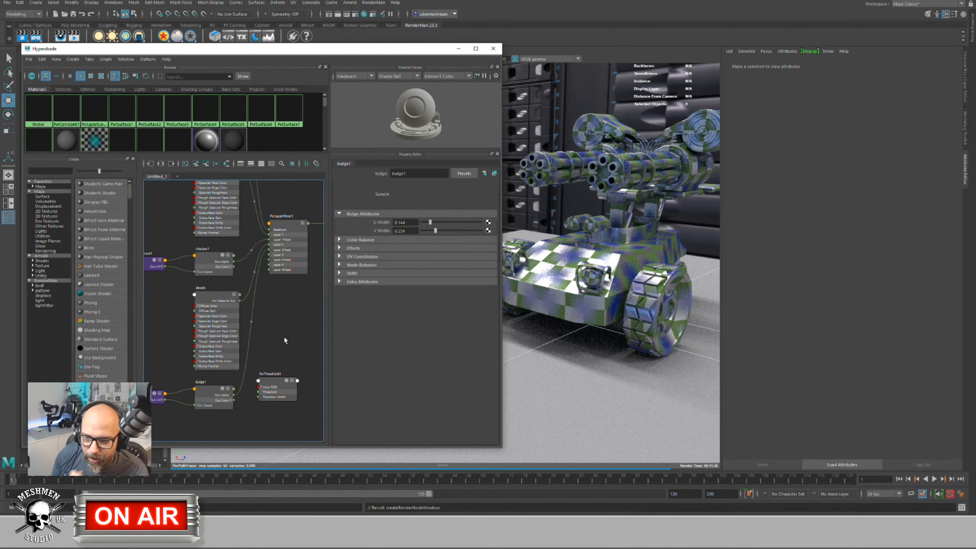
Step: Preview the bulge1 pattern alone in black and white in the render
{"action": "left_click", "coordinate": [223, 392]}
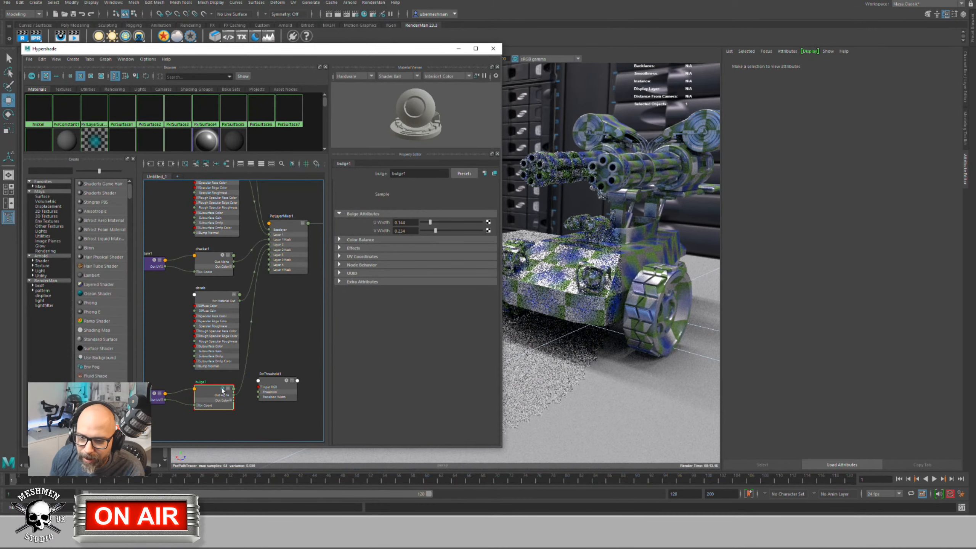
{"action": "left_click", "coordinate": [223, 392]}
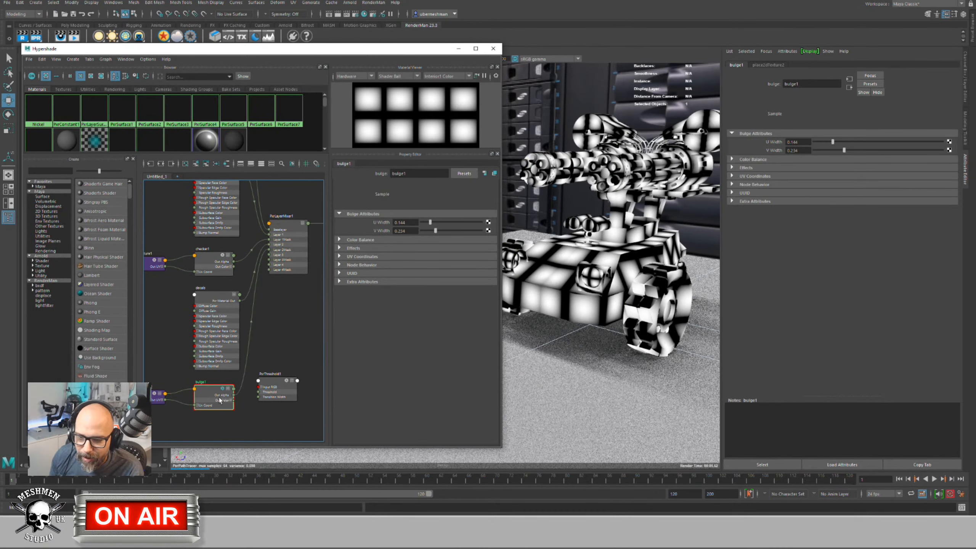
{"action": "scroll", "coordinate": [222, 389], "scroll_direction": "up", "scroll_amount": 5}
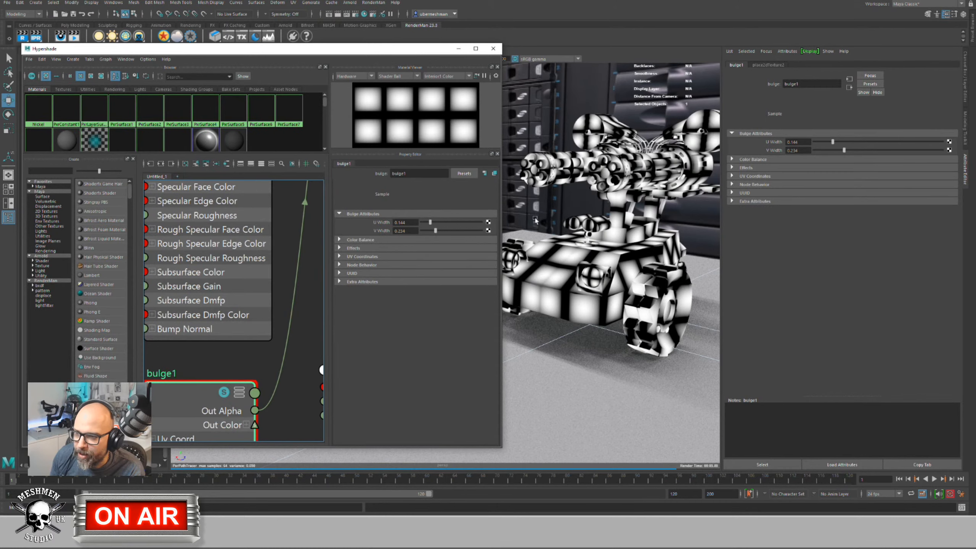
{"action": "left_click", "coordinate": [587, 259]}
{"action": "left_click", "coordinate": [556, 249]}
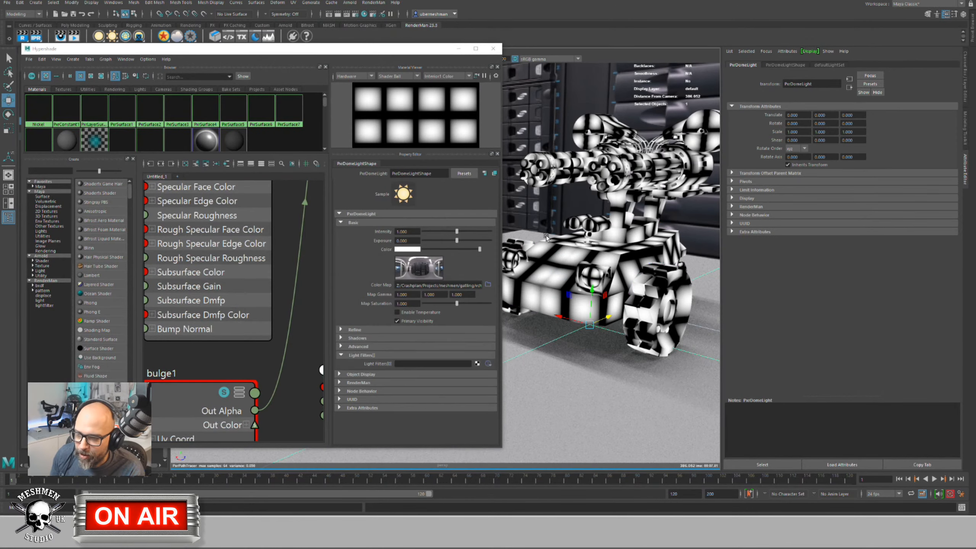
{"action": "scroll", "coordinate": [245, 371], "scroll_direction": "down", "scroll_amount": 5}
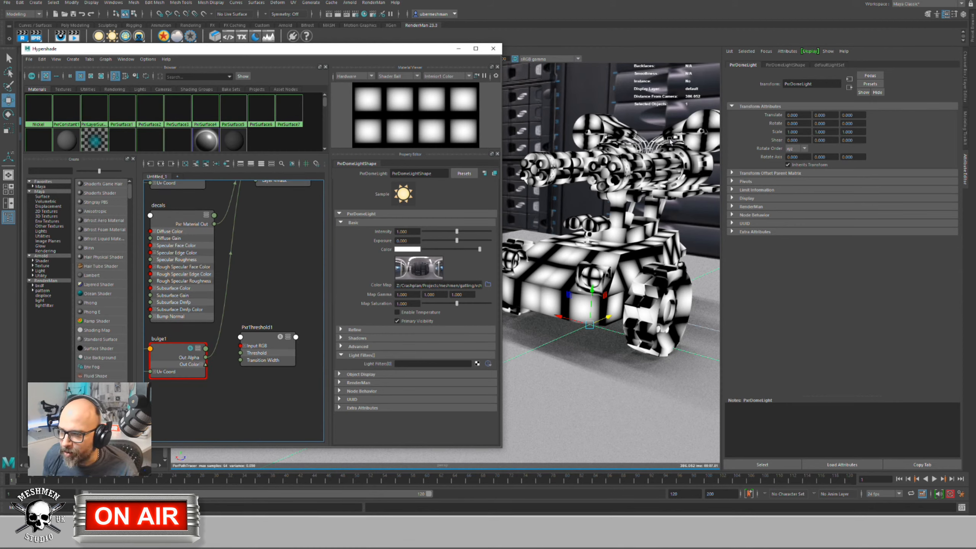
Step: Connect bulge1's Out Color to PxrThreshold1's Input RGB
{"action": "left_click_drag", "start_coordinate": [180, 356], "coordinate": [174, 354]}
{"action": "key", "text": "3"}
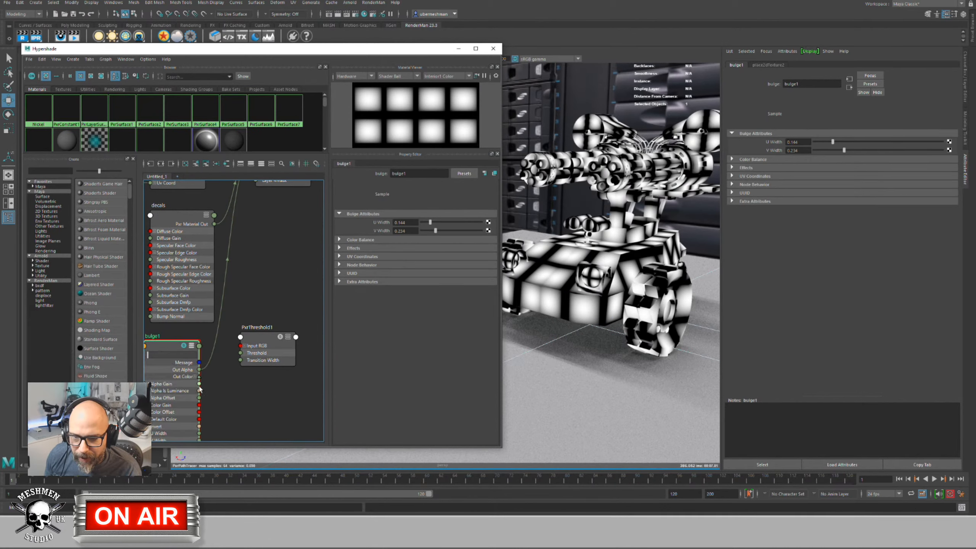
{"action": "left_click_drag", "start_coordinate": [199, 377], "coordinate": [246, 345]}
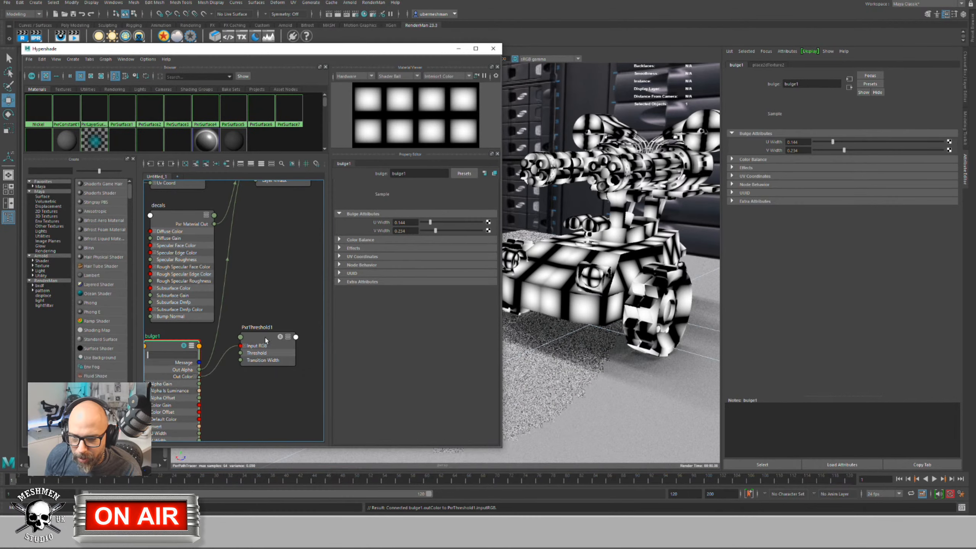
{"action": "left_click", "coordinate": [265, 337]}
{"action": "key", "text": "3"}
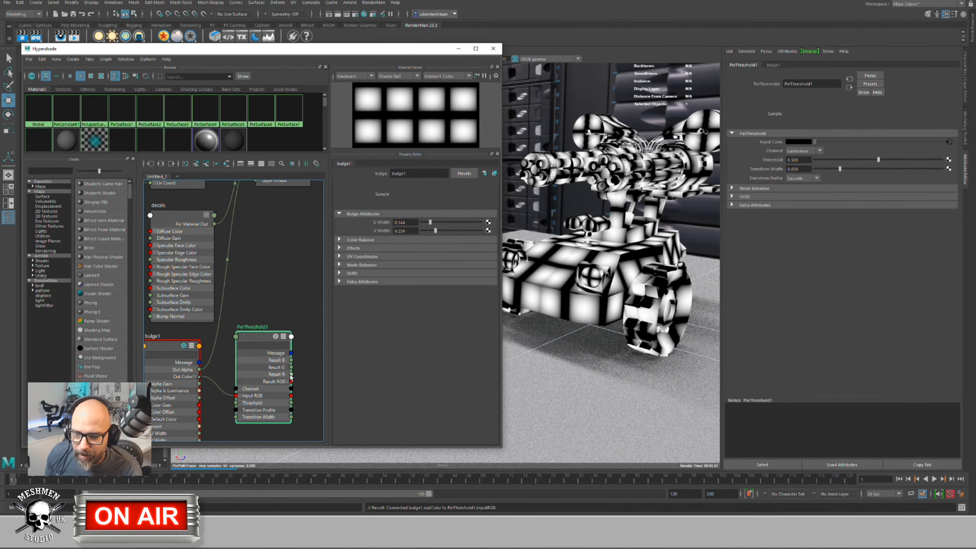
Step: Wire PxrThreshold1's output toward the mixer's Layer 2 mask and reposition the node
{"action": "left_click_drag", "start_coordinate": [291, 374], "coordinate": [280, 284]}
{"action": "middle_click_drag", "start_coordinate": [269, 255], "coordinate": [261, 305], "text": "alt"}
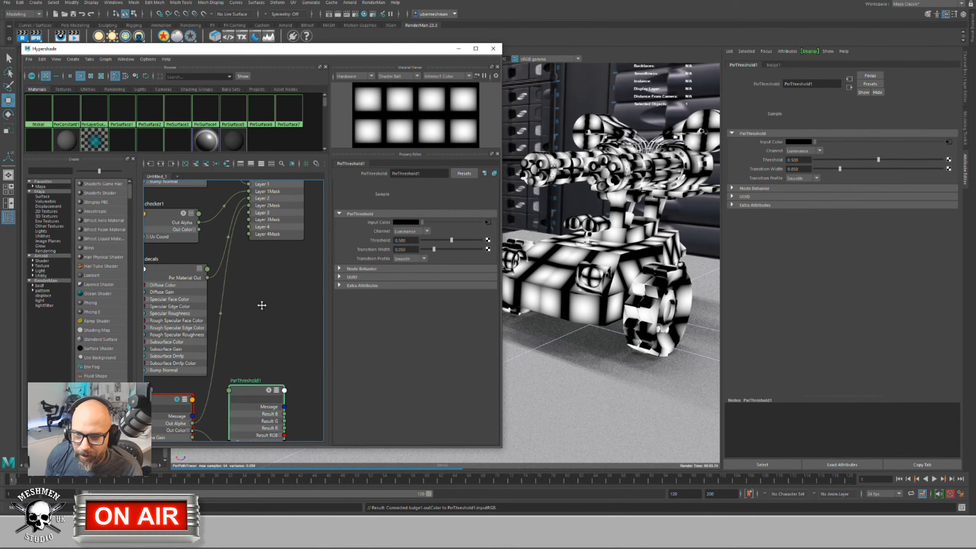
{"action": "middle_click_drag", "start_coordinate": [287, 349], "coordinate": [274, 413], "text": "alt"}
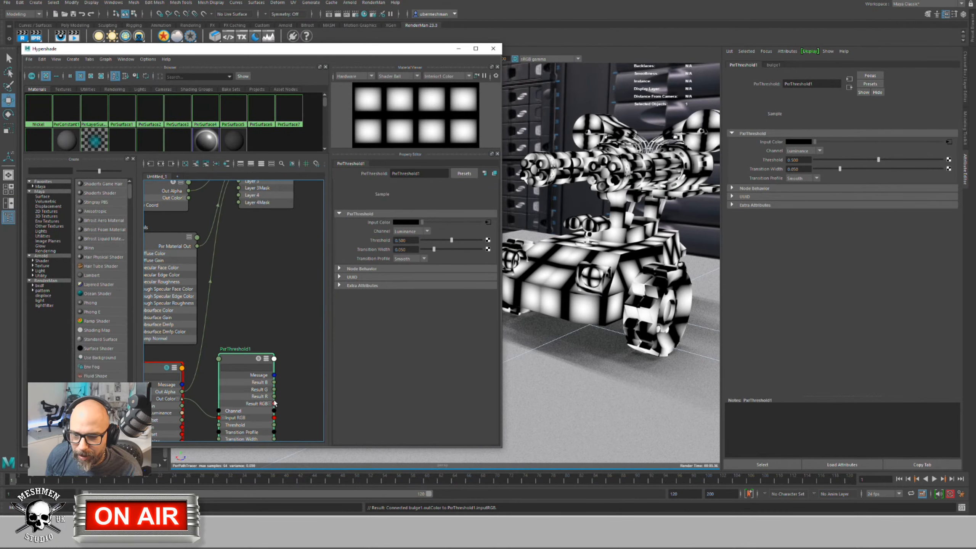
{"action": "left_click_drag", "start_coordinate": [274, 402], "coordinate": [241, 244]}
{"action": "middle_click_drag", "start_coordinate": [241, 246], "coordinate": [245, 288], "text": "alt"}
{"action": "left_click_drag", "start_coordinate": [265, 431], "coordinate": [252, 217]}
{"action": "left_click_drag", "start_coordinate": [252, 276], "coordinate": [251, 339]}
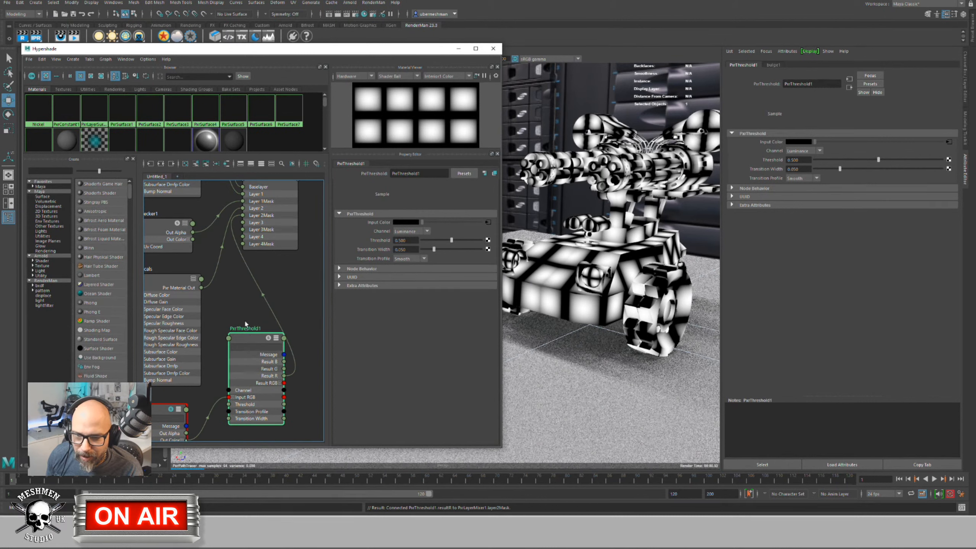
Step: Solo PxrThreshold1, set Transition Width to 0.002 and raise Threshold to about 0.870
{"action": "left_click", "coordinate": [268, 338]}
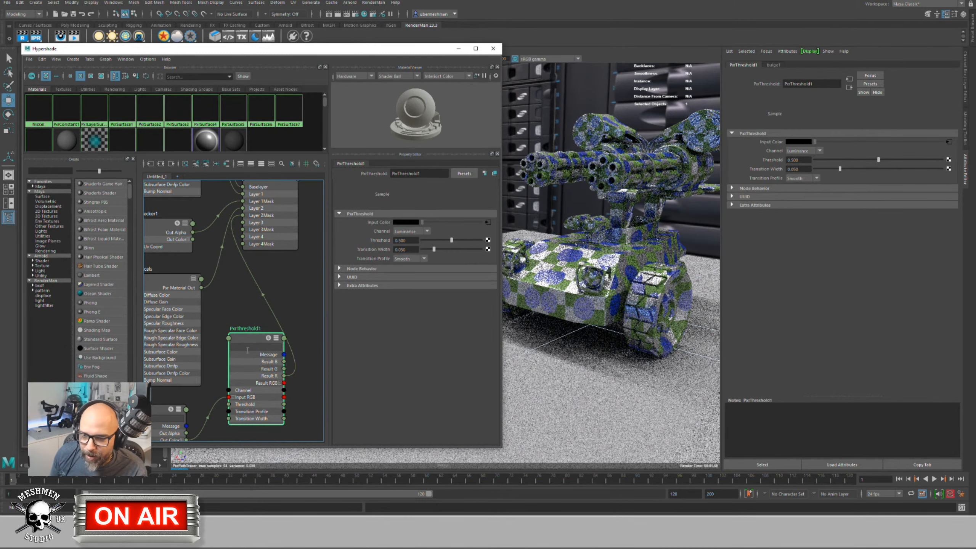
{"action": "left_click", "coordinate": [268, 338]}
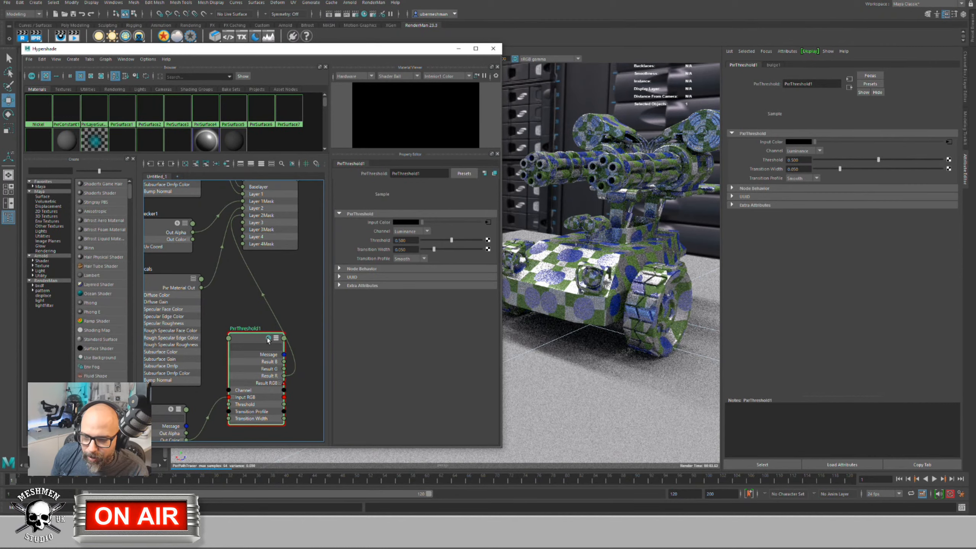
{"action": "left_click_drag", "start_coordinate": [249, 341], "coordinate": [245, 343]}
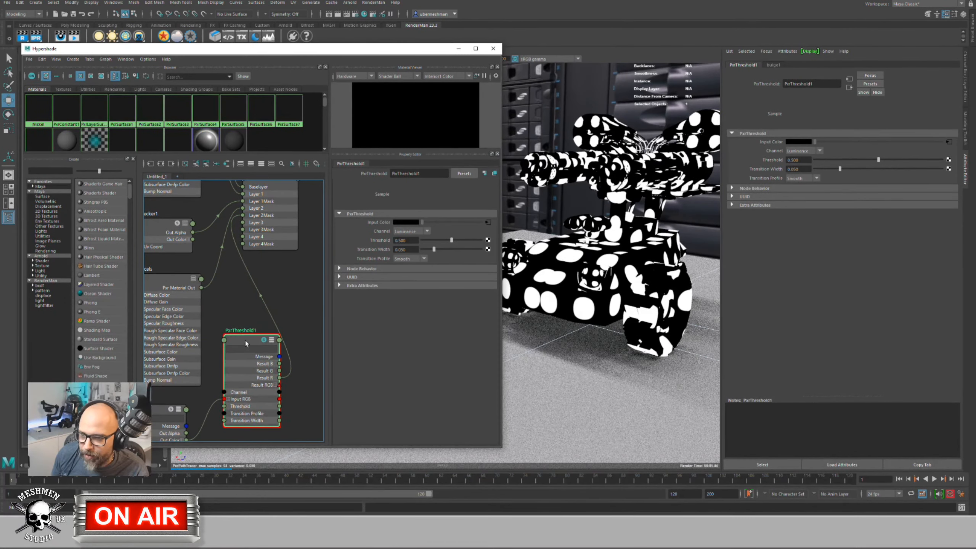
{"action": "left_click_drag", "start_coordinate": [840, 169], "coordinate": [917, 164]}
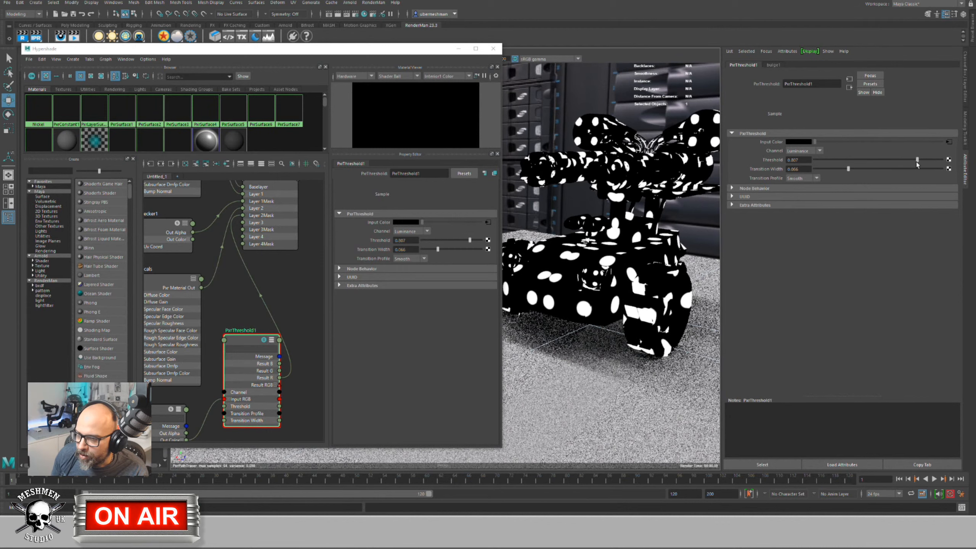
{"action": "left_click_drag", "start_coordinate": [848, 169], "coordinate": [815, 169]}
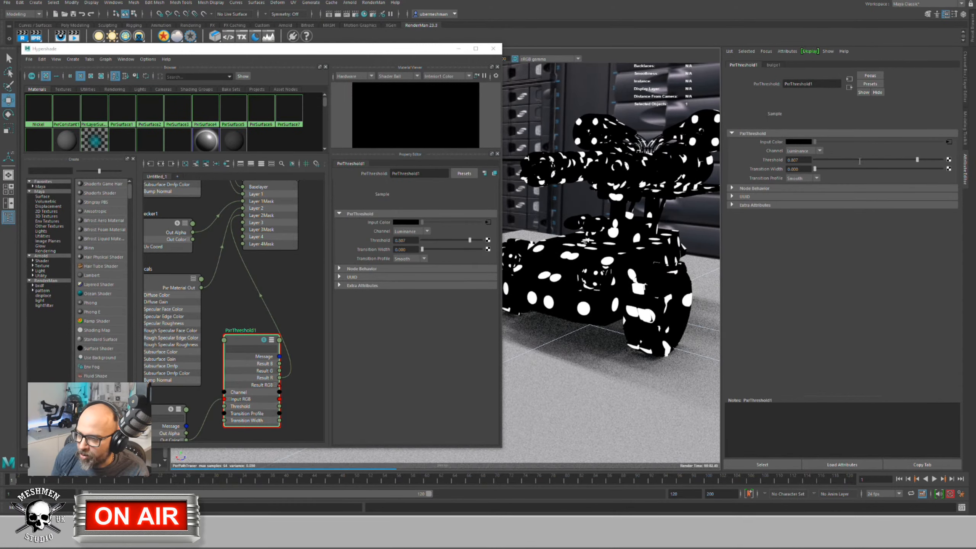
{"action": "left_click_drag", "start_coordinate": [917, 161], "coordinate": [925, 161]}
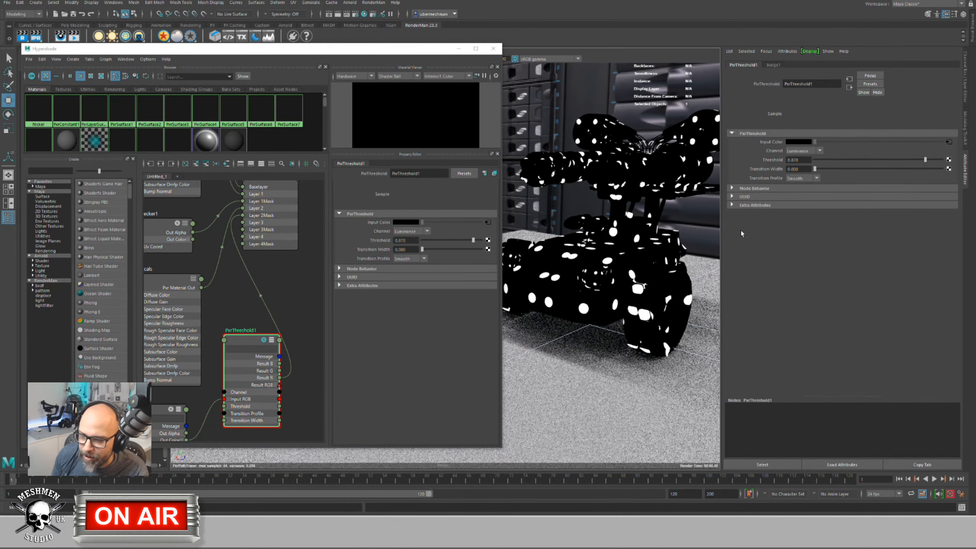
Step: Unsolo PxrThreshold1 and tumble the IPR camera closer above the tank's top
{"action": "middle_click_drag", "start_coordinate": [234, 295], "coordinate": [236, 296], "text": "alt"}
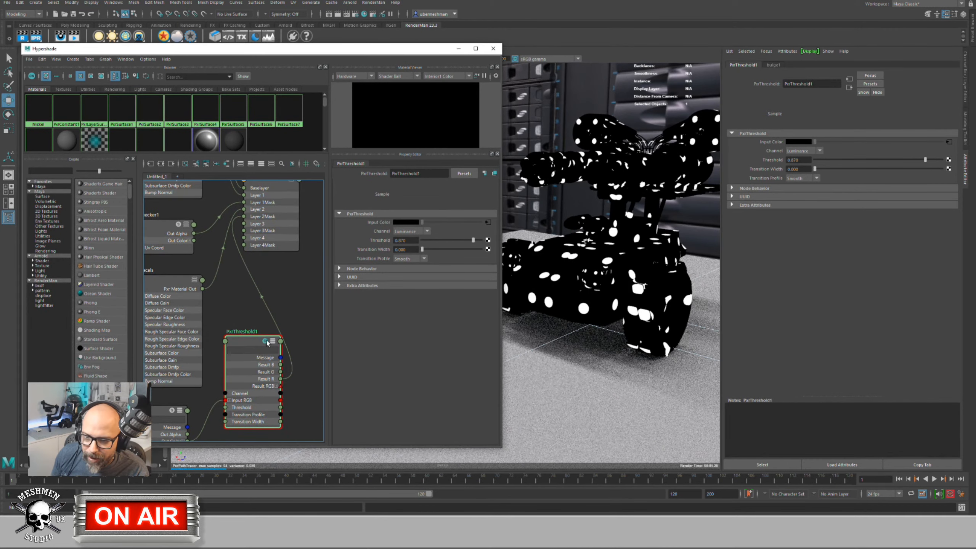
{"action": "left_click", "coordinate": [265, 342]}
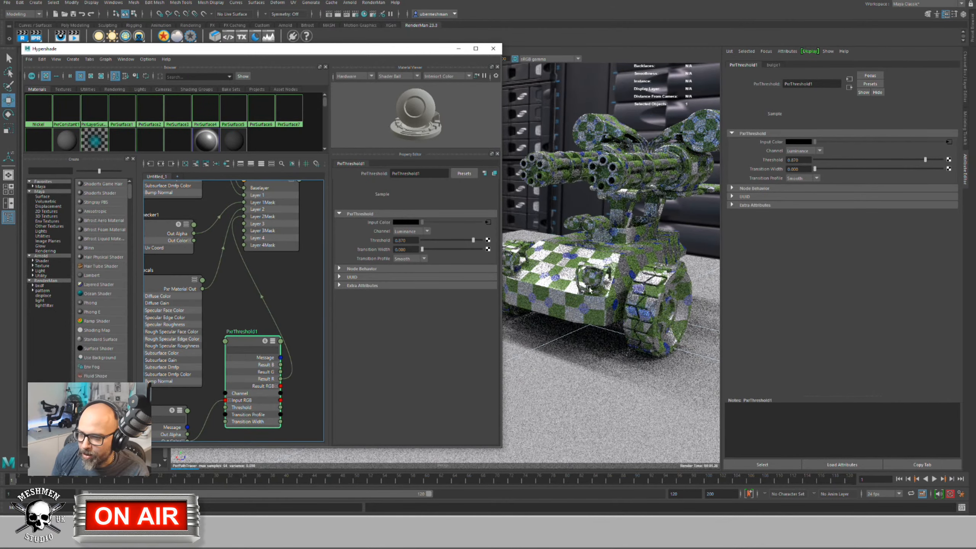
{"action": "left_click", "coordinate": [585, 270]}
{"action": "left_click_drag", "start_coordinate": [585, 270], "coordinate": [606, 278], "text": "alt"}
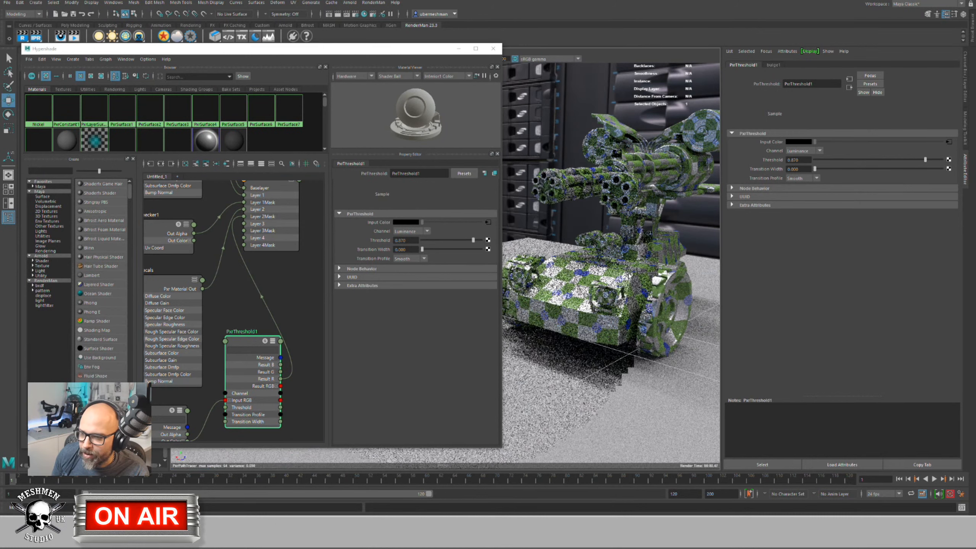
{"action": "right_click_drag", "start_coordinate": [607, 274], "coordinate": [645, 271], "text": "alt"}
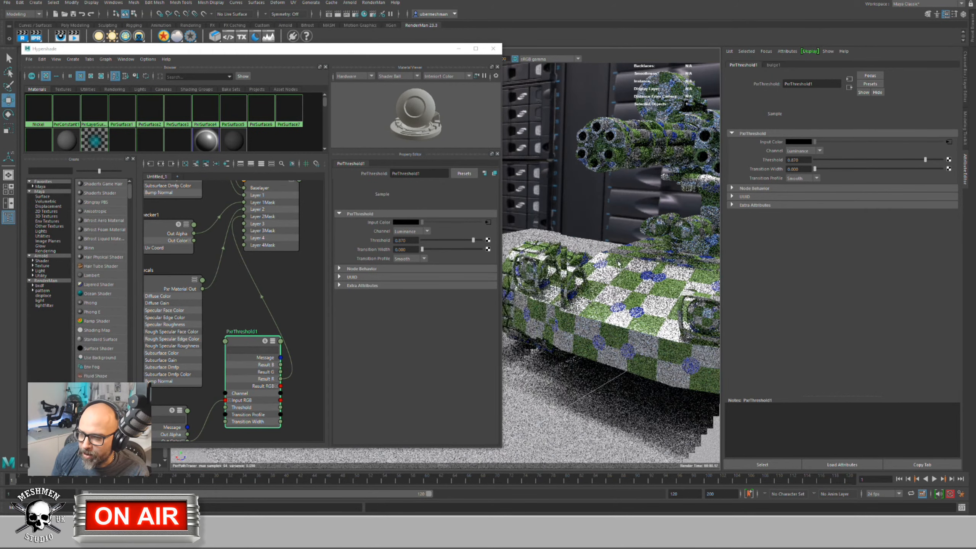
{"action": "left_click_drag", "start_coordinate": [645, 270], "coordinate": [679, 262], "text": "alt"}
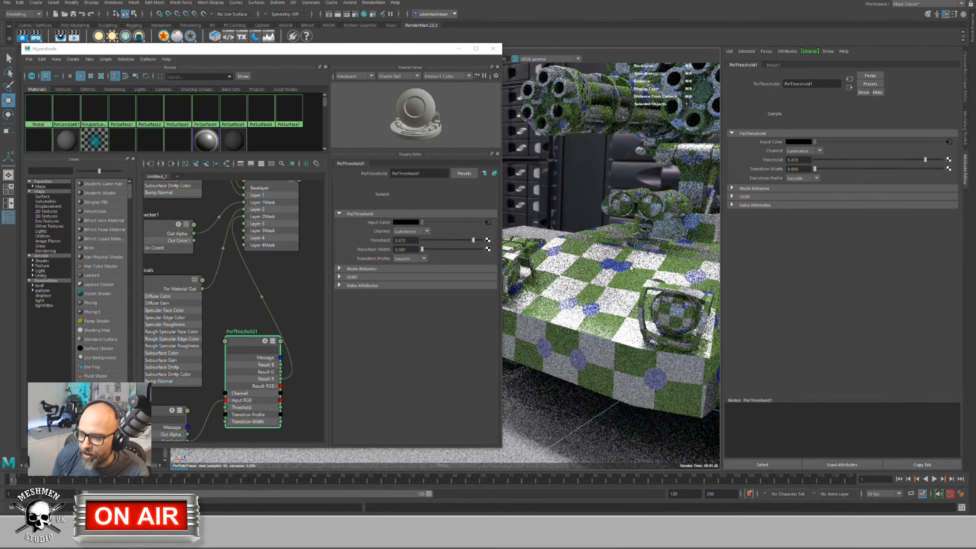
Step: Toggle PxrThreshold1's solo again and nudge the node left, then back right
{"action": "left_click", "coordinate": [265, 341]}
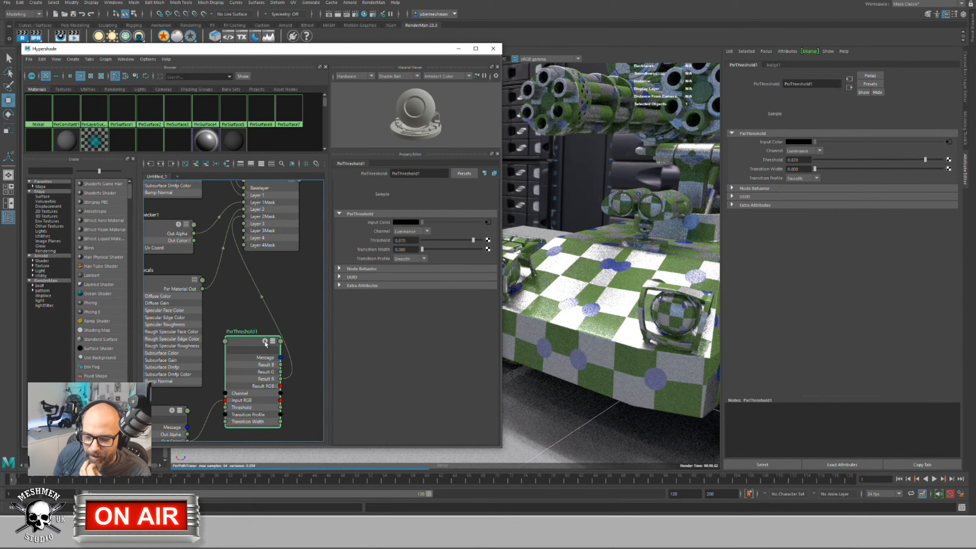
{"action": "left_click_drag", "start_coordinate": [252, 343], "coordinate": [244, 344]}
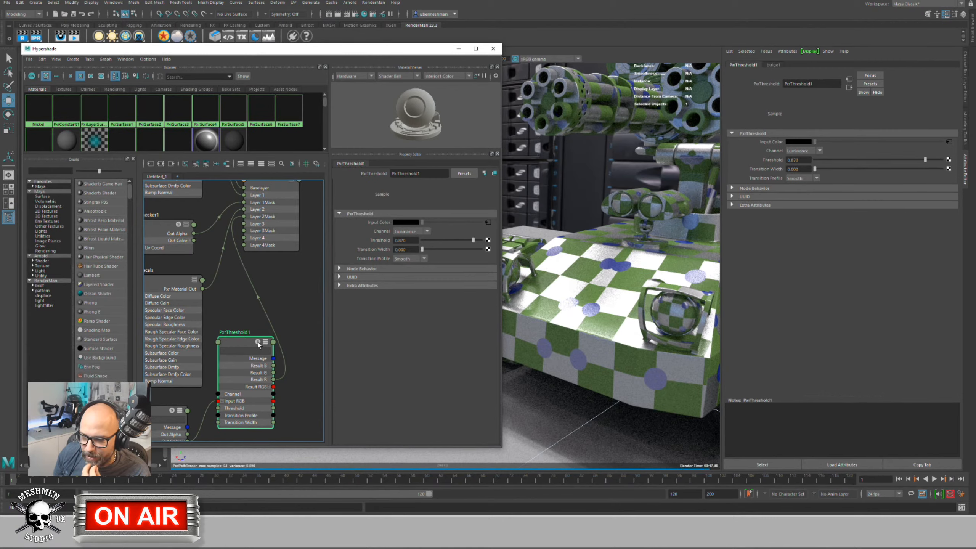
{"action": "left_click_drag", "start_coordinate": [260, 342], "coordinate": [268, 344]}
Step: Unsolo PxrThreshold1, select PxrLayerMixer1 and toggle Layer 2 (decals) Enabled
{"action": "scroll", "coordinate": [252, 345], "scroll_direction": "down", "scroll_amount": 5}
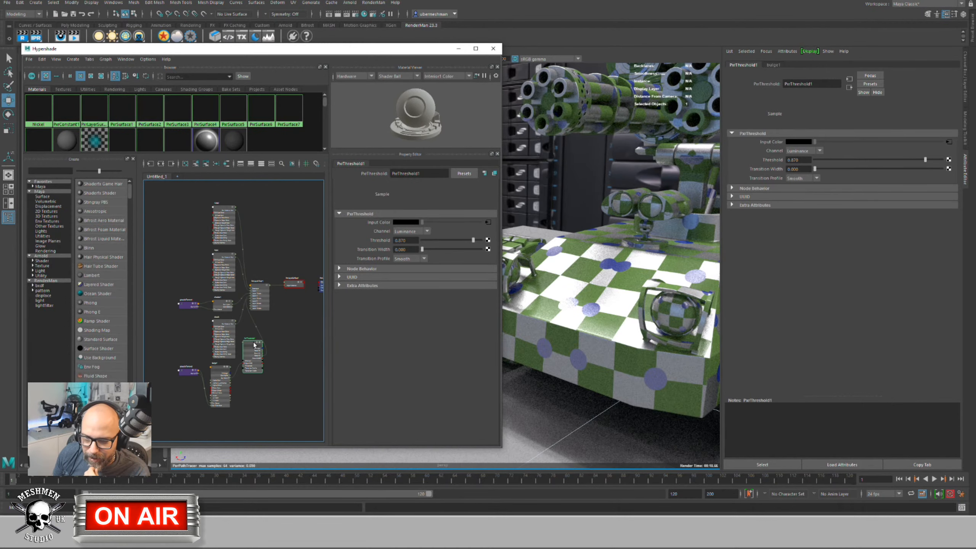
{"action": "scroll", "coordinate": [256, 345], "scroll_direction": "up", "scroll_amount": 5}
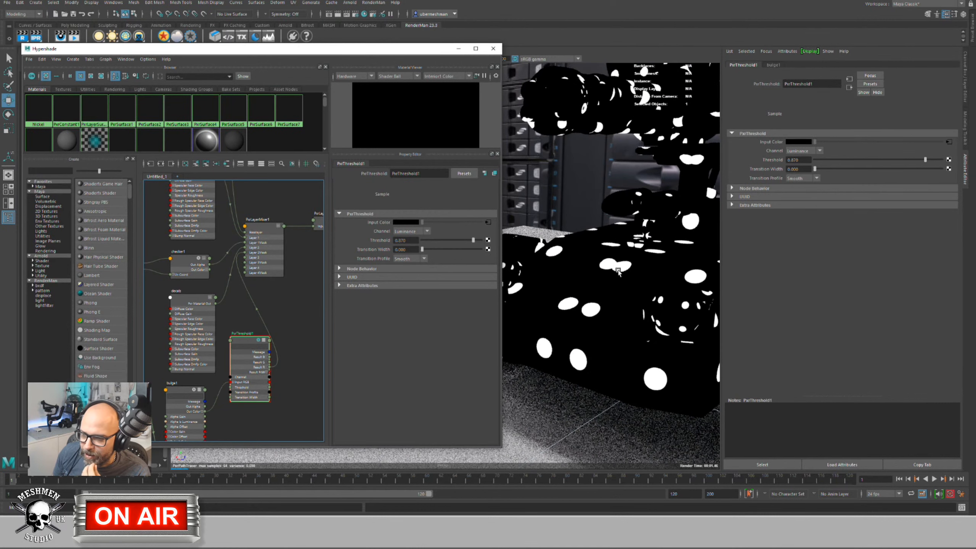
{"action": "left_click", "coordinate": [257, 341]}
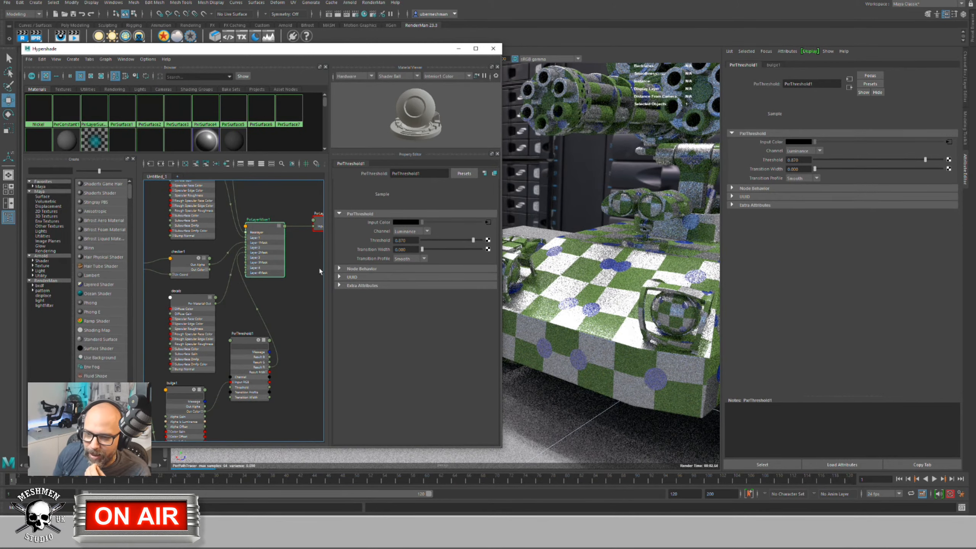
{"action": "left_click_drag", "start_coordinate": [263, 228], "coordinate": [267, 228]}
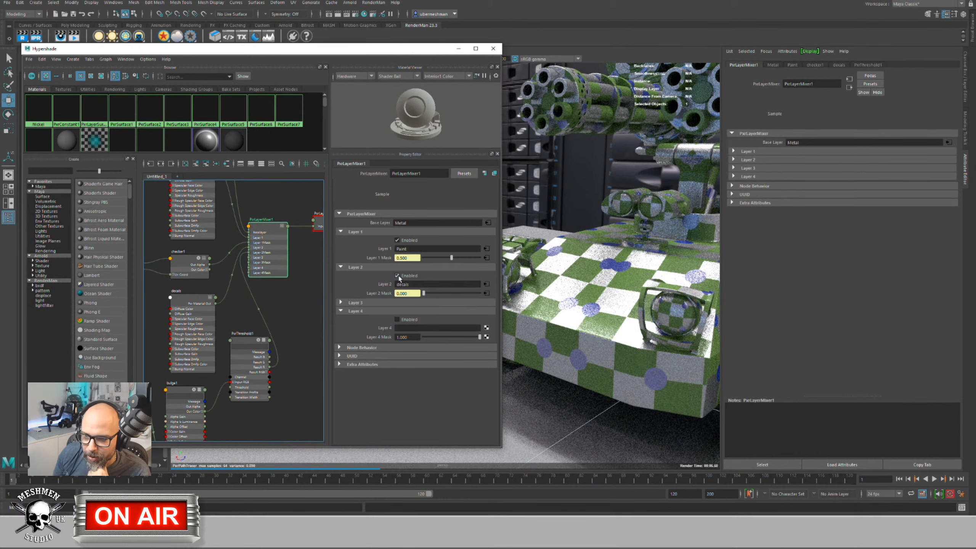
{"action": "left_click", "coordinate": [398, 276]}
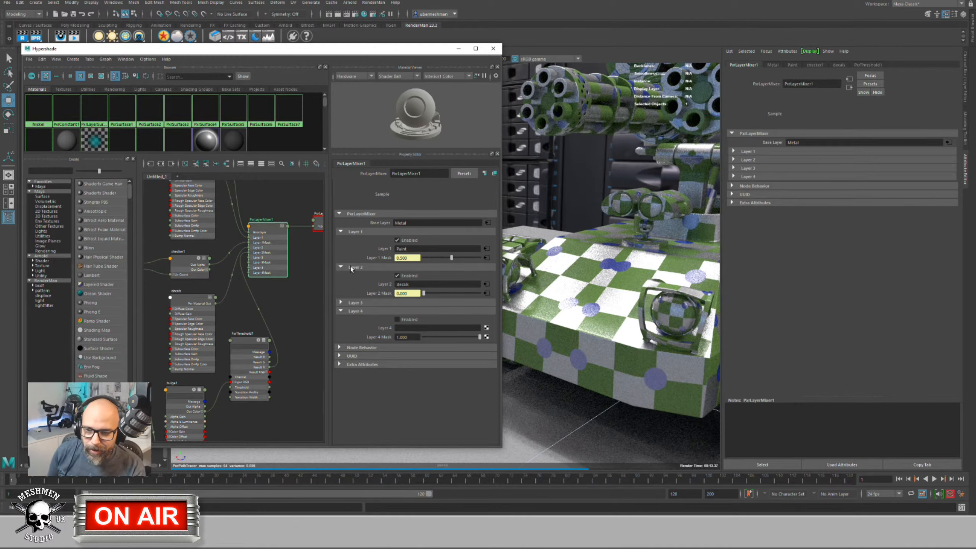
Step: Zoom and pan the Hypershade graph, then move its window down and right
{"action": "scroll", "coordinate": [286, 328], "scroll_direction": "down", "scroll_amount": 3}
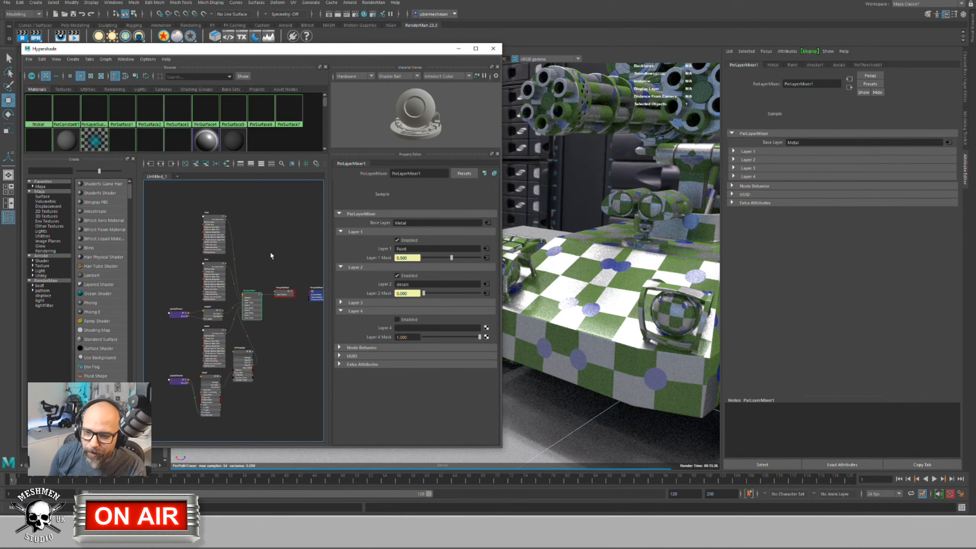
{"action": "middle_click_drag", "start_coordinate": [272, 265], "coordinate": [250, 266], "text": "alt"}
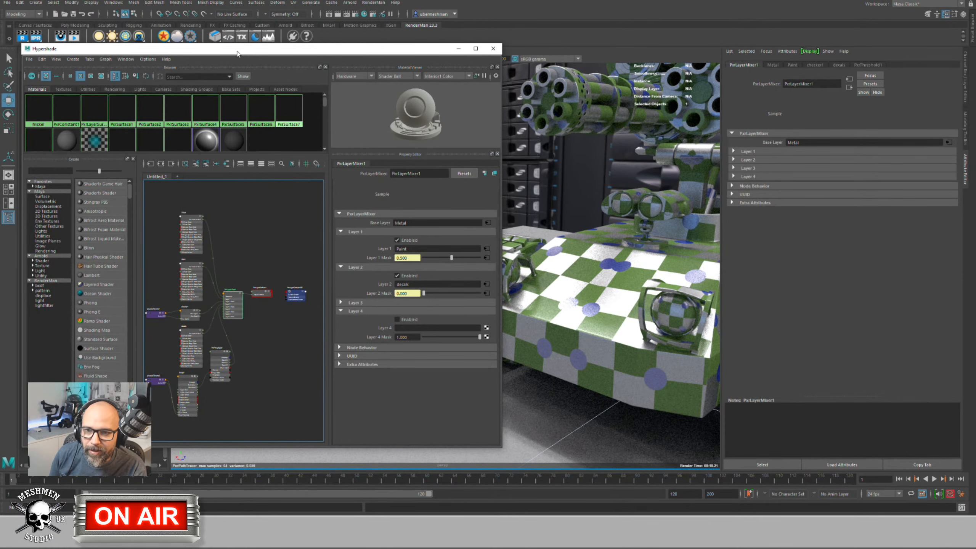
{"action": "left_click_drag", "start_coordinate": [240, 52], "coordinate": [267, 68]}
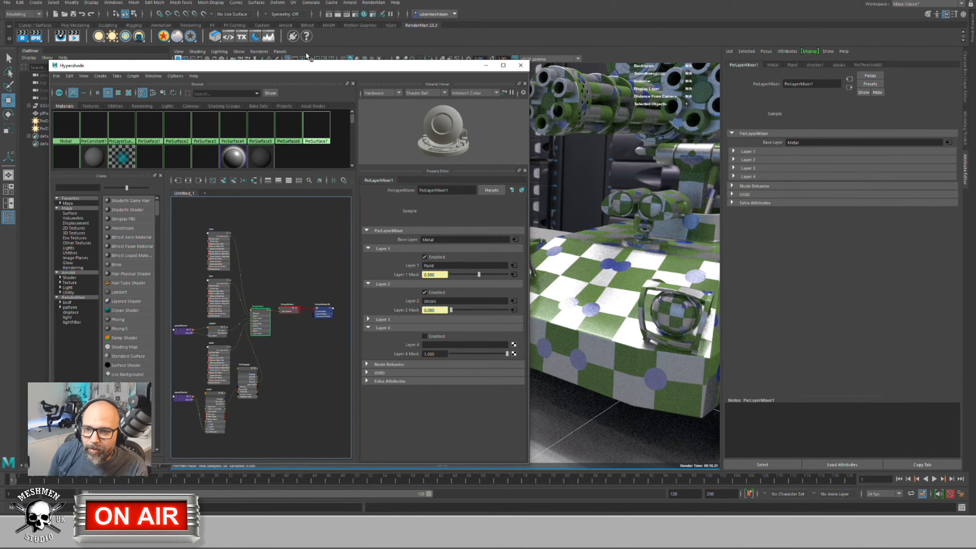
Step: Close the Hypershade and open the RenderMan Texture Manager from the TX shelf button
{"action": "left_click", "coordinate": [520, 65]}
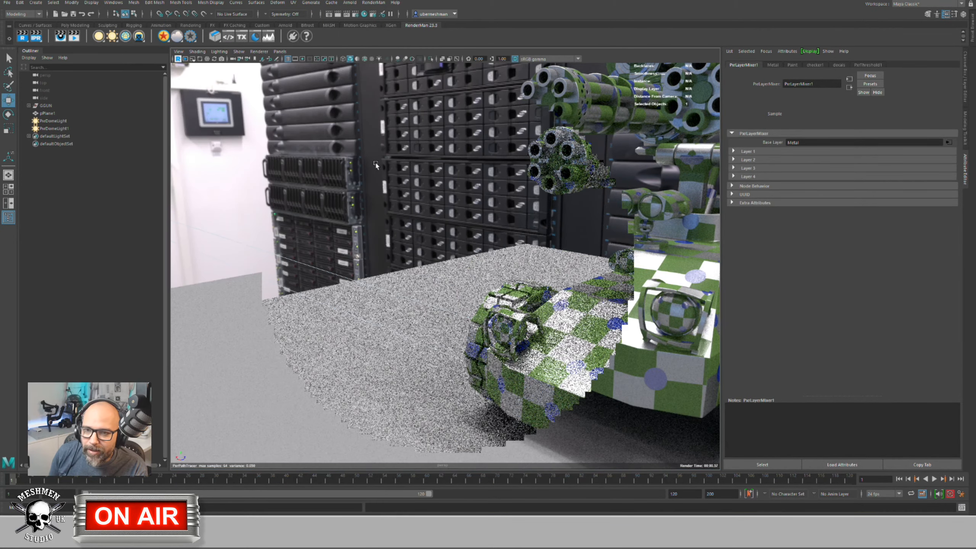
{"action": "left_click", "coordinate": [244, 39]}
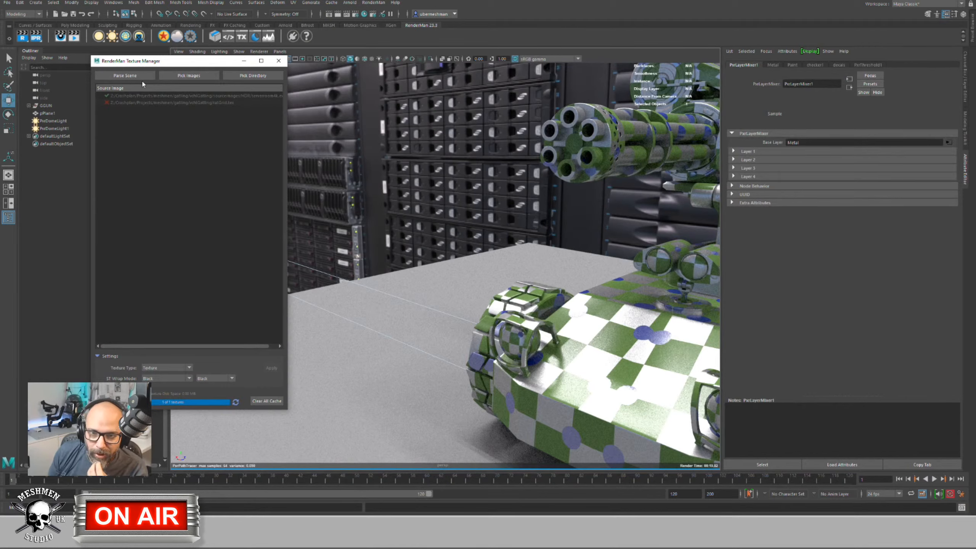
Step: Move the Texture Manager aside, close it, and tumble the view to frame the whole tank
{"action": "left_click_drag", "start_coordinate": [168, 64], "coordinate": [186, 73]}
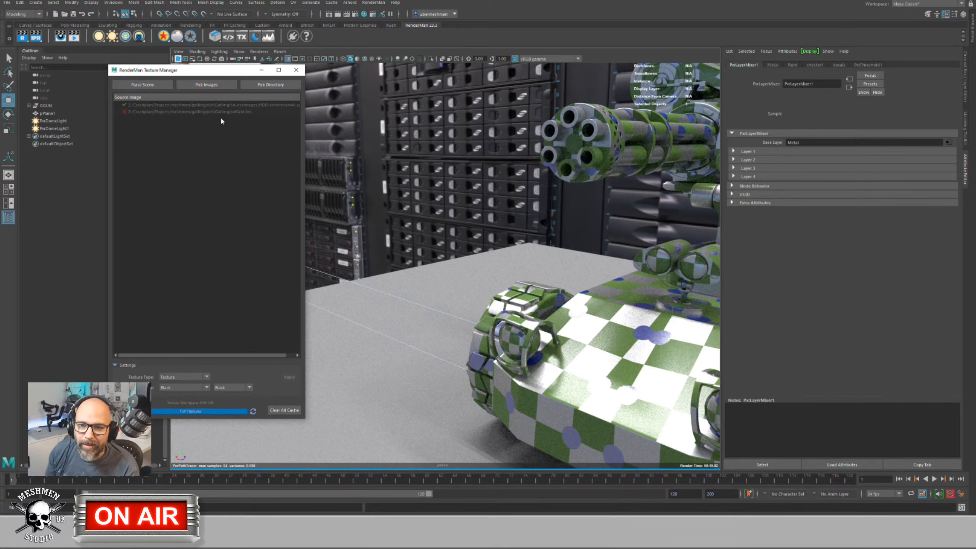
{"action": "left_click_drag", "start_coordinate": [221, 74], "coordinate": [305, 96]}
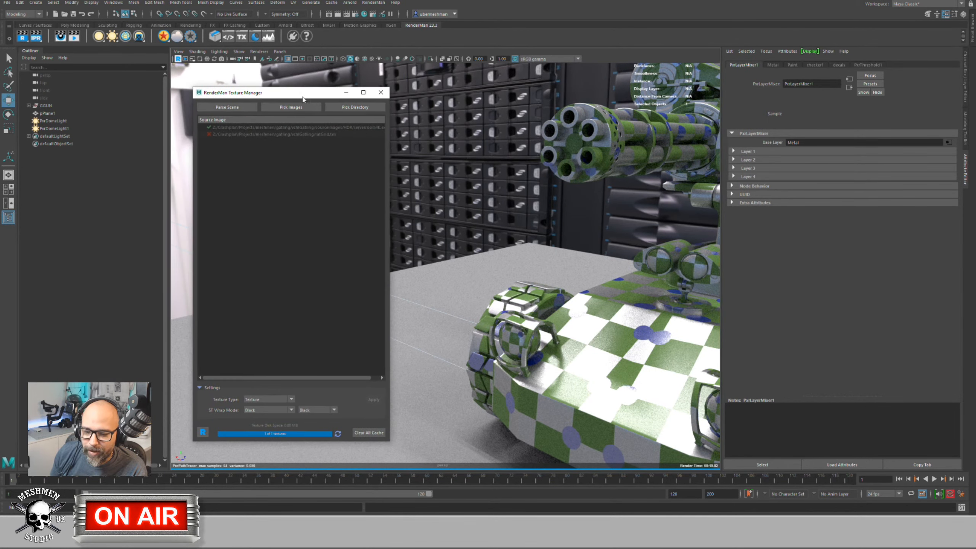
{"action": "left_click_drag", "start_coordinate": [453, 165], "coordinate": [384, 115]}
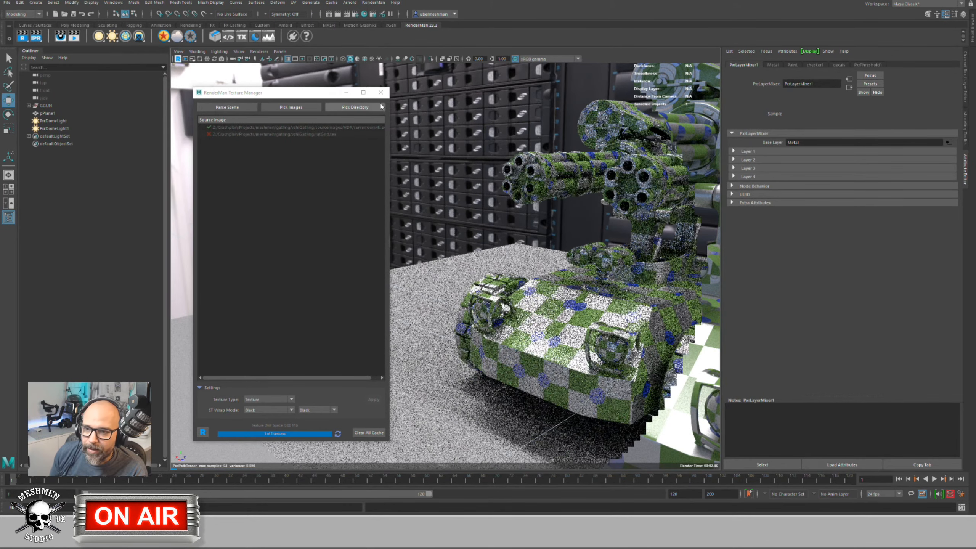
{"action": "left_click", "coordinate": [380, 92]}
{"action": "left_click_drag", "start_coordinate": [378, 178], "coordinate": [352, 180], "text": "alt"}
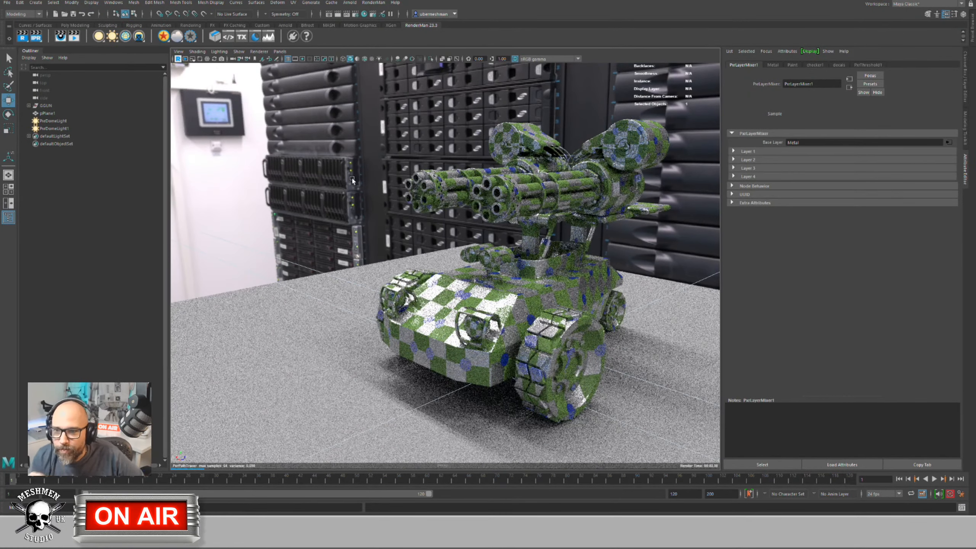
Step: Show Render Settings' RenderMan tab enlarged and drop down the Integrator list, currently PxrPathTracer
{"action": "left_click", "coordinate": [356, 16]}
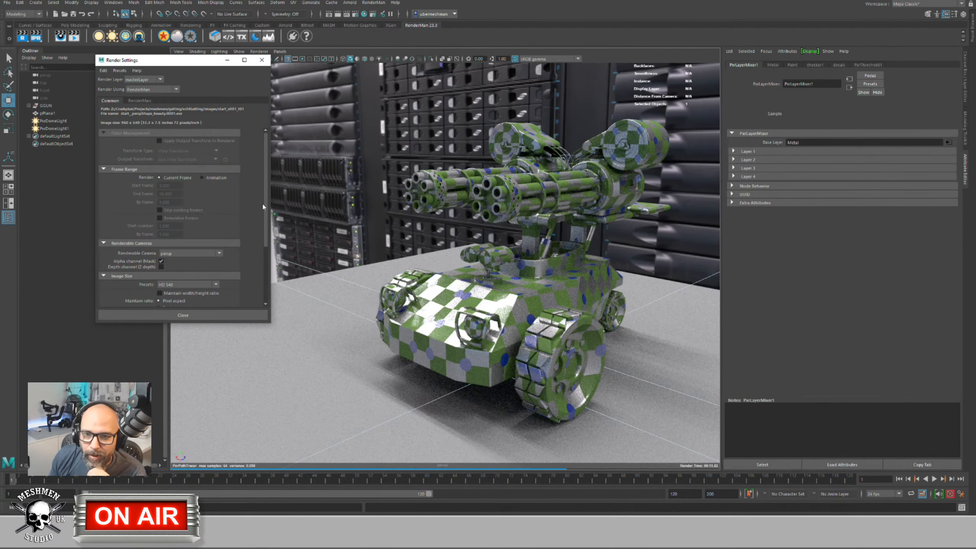
{"action": "left_click", "coordinate": [140, 101]}
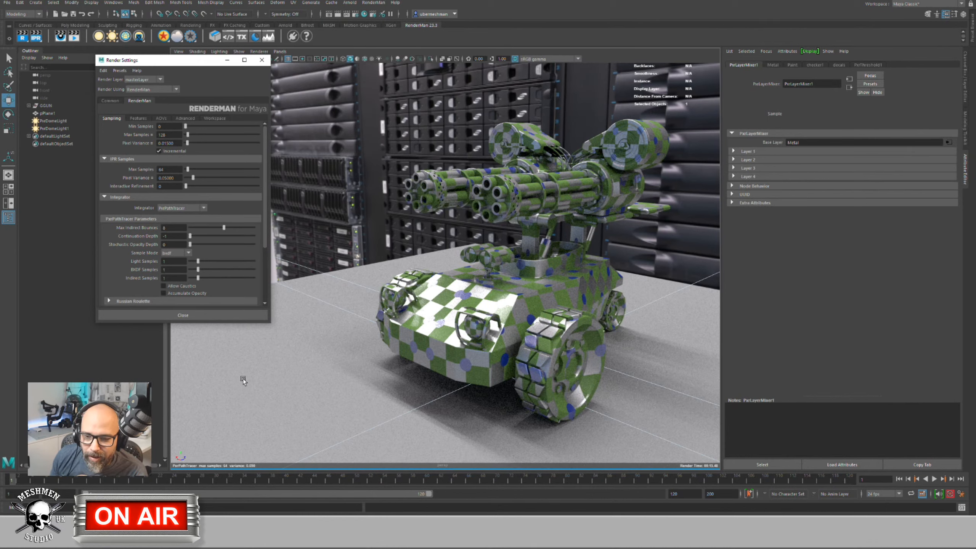
{"action": "left_click_drag", "start_coordinate": [255, 324], "coordinate": [260, 441]}
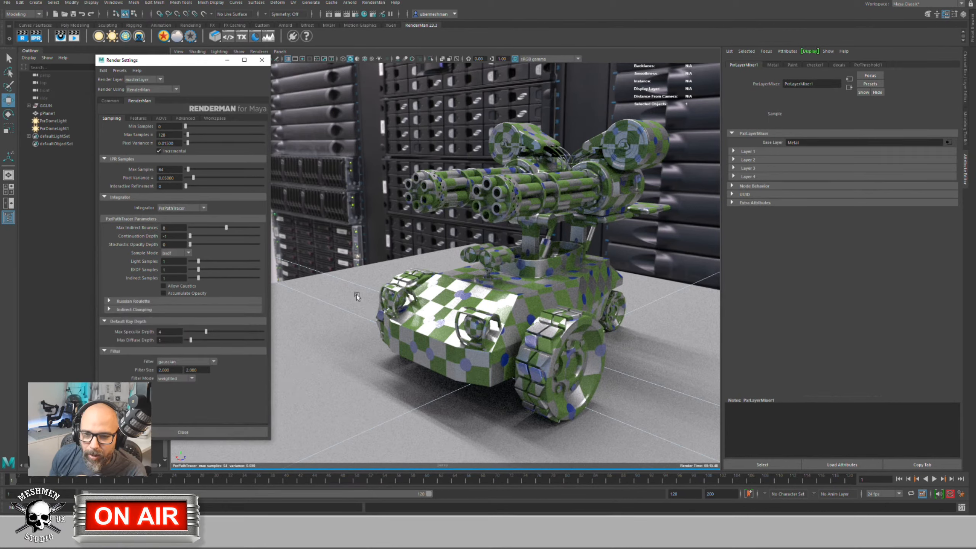
{"action": "left_click", "coordinate": [186, 209]}
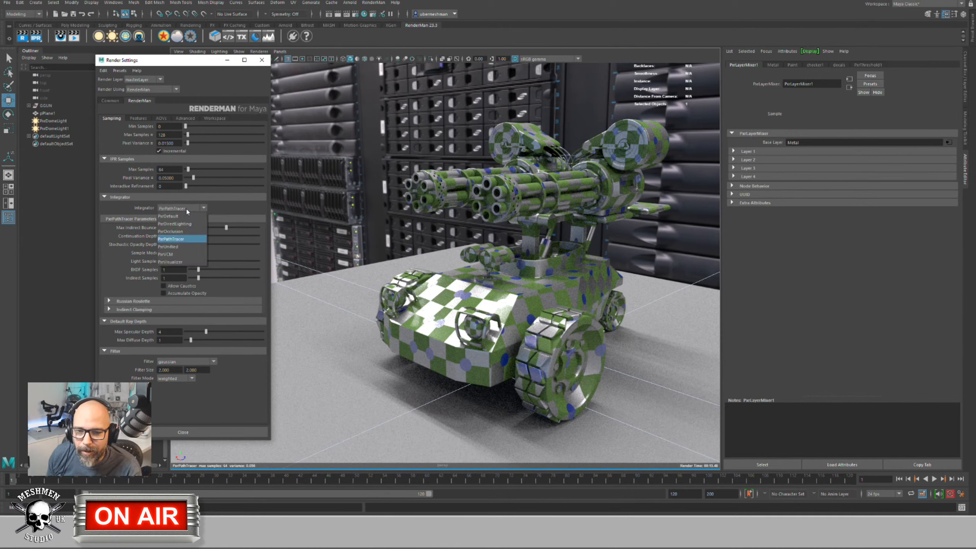
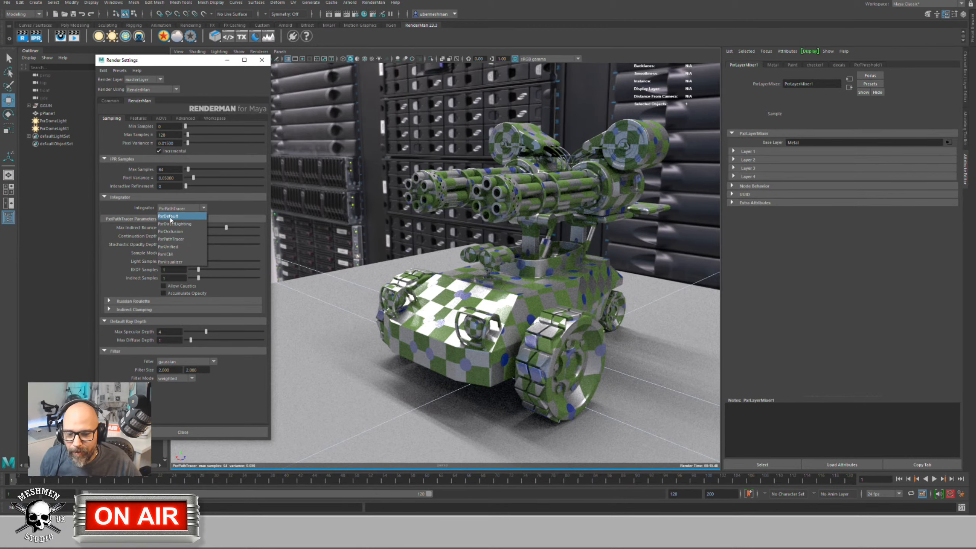
Step: Try PxrDefault as the integrator, then settle on PxrDirectLighting with a closer camera view
{"action": "left_click", "coordinate": [170, 217]}
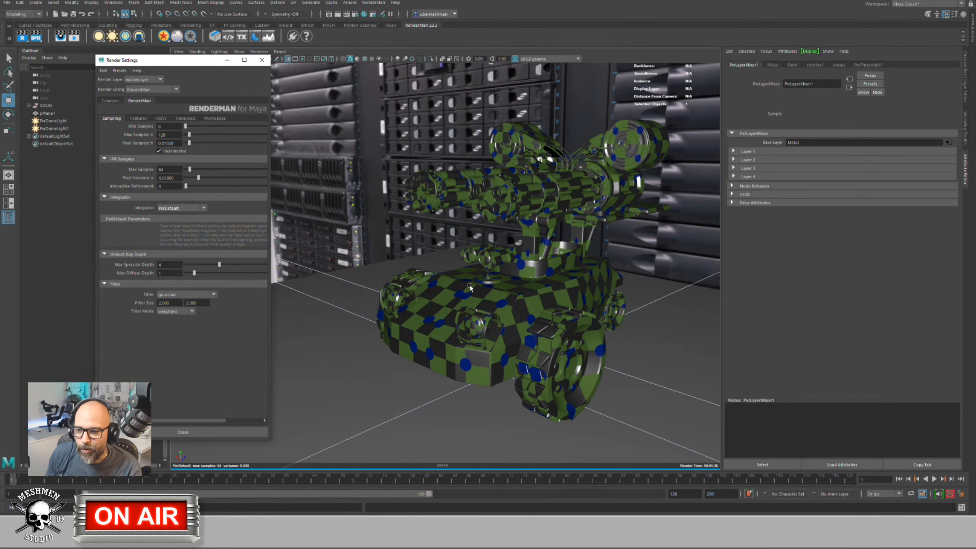
{"action": "left_click_drag", "start_coordinate": [470, 285], "coordinate": [434, 294], "text": "alt"}
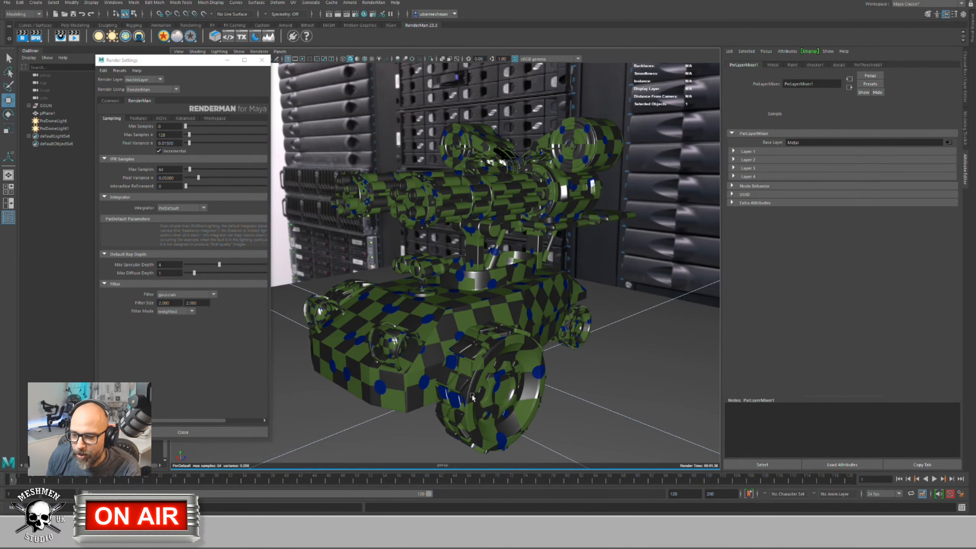
{"action": "left_click", "coordinate": [175, 208]}
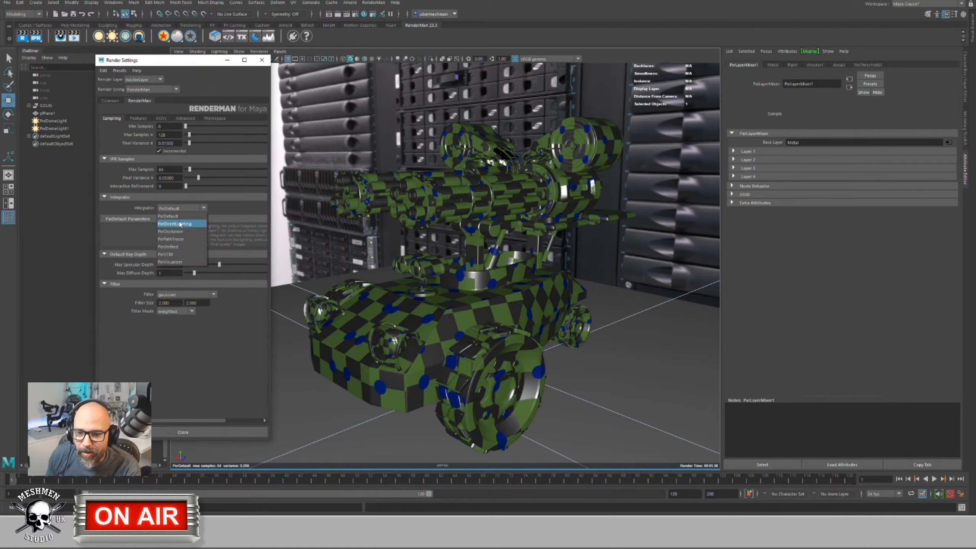
{"action": "left_click", "coordinate": [179, 223]}
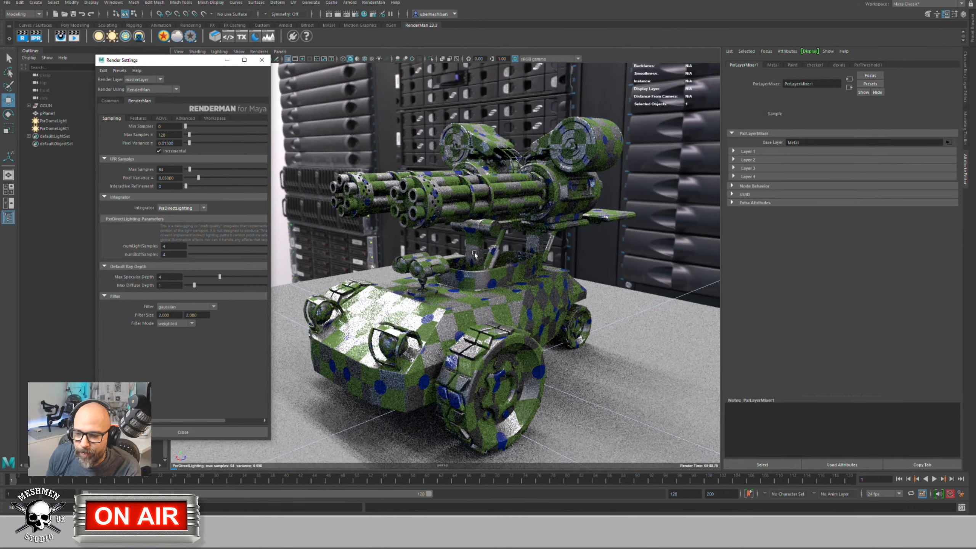
{"action": "left_click", "coordinate": [178, 209]}
{"action": "left_click", "coordinate": [175, 224]}
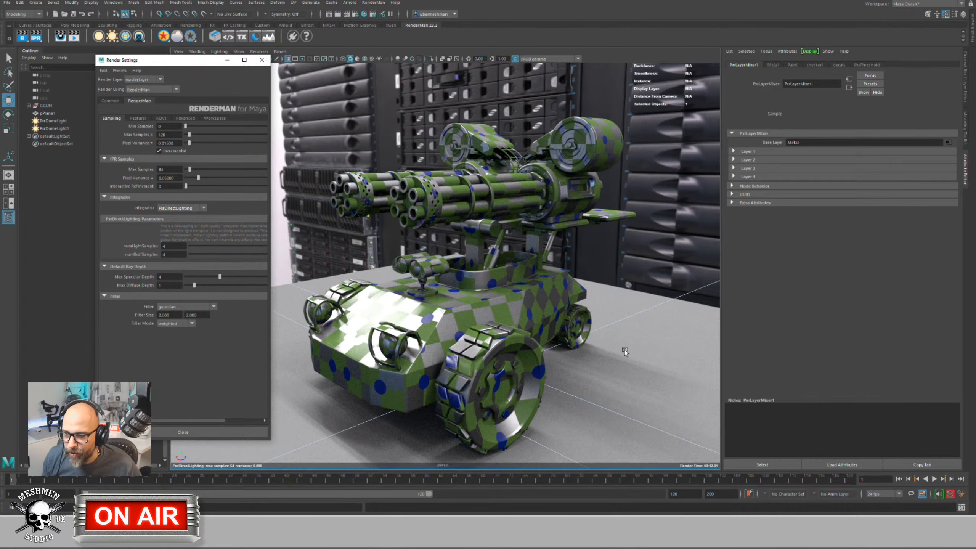
Step: Try PxrPathTracer, return to PxrDirectLighting, and browse the integrator list again
{"action": "left_click", "coordinate": [174, 208]}
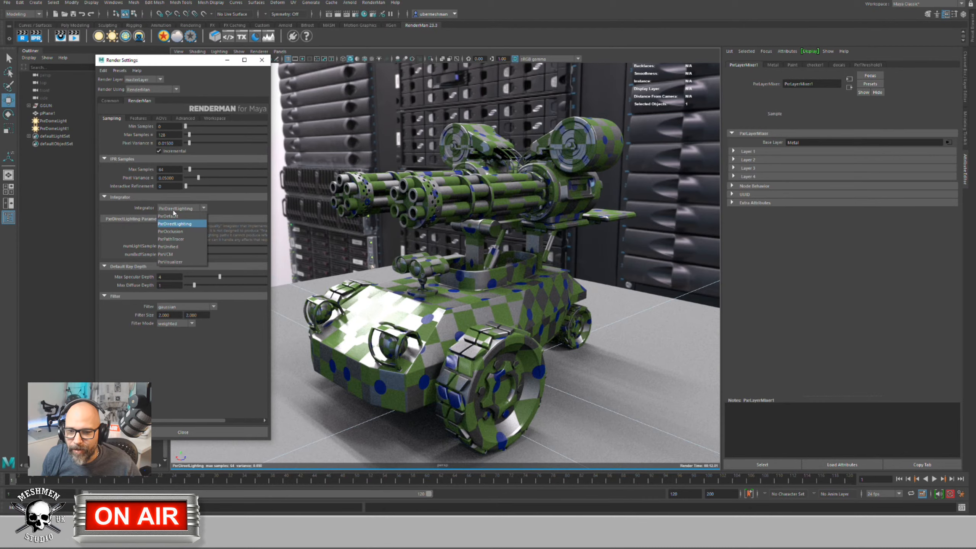
{"action": "left_click", "coordinate": [175, 238]}
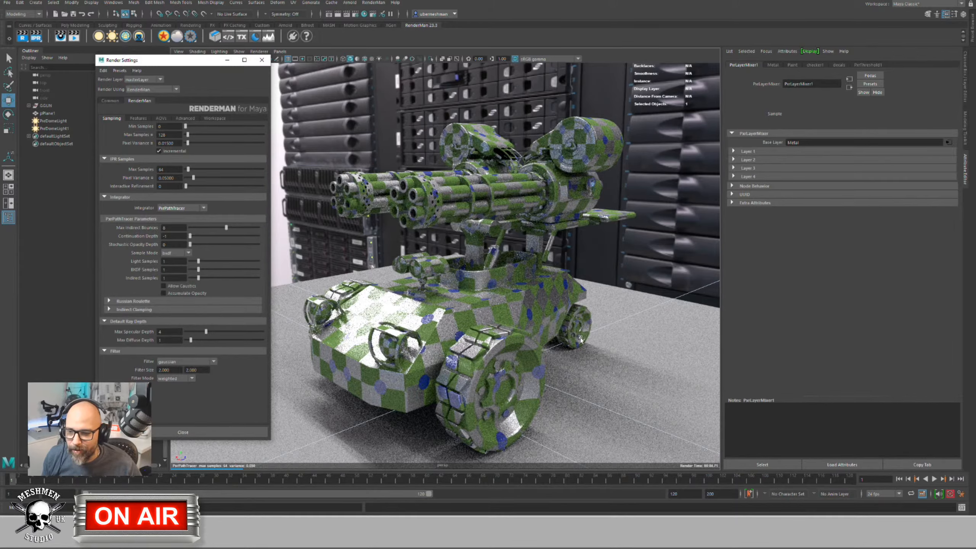
{"action": "left_click", "coordinate": [178, 209]}
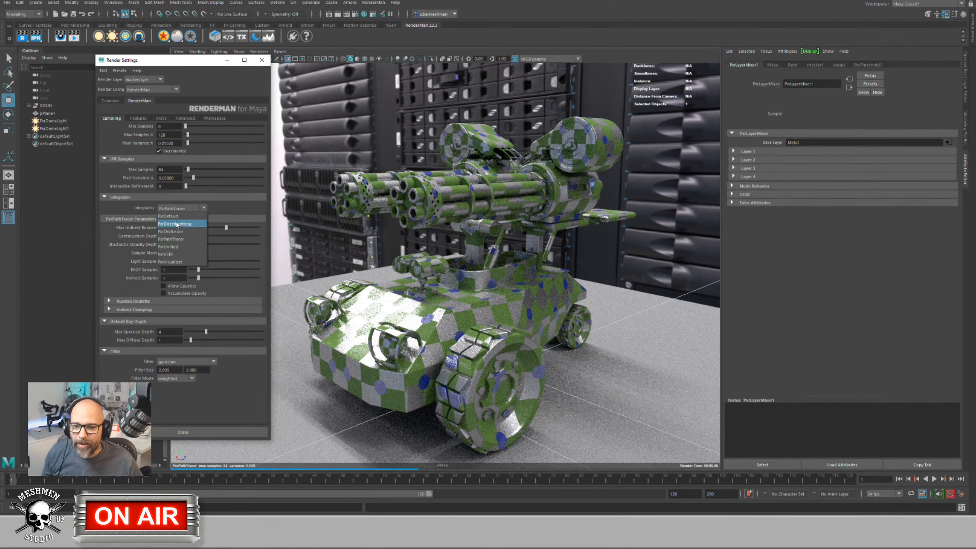
{"action": "left_click", "coordinate": [176, 224]}
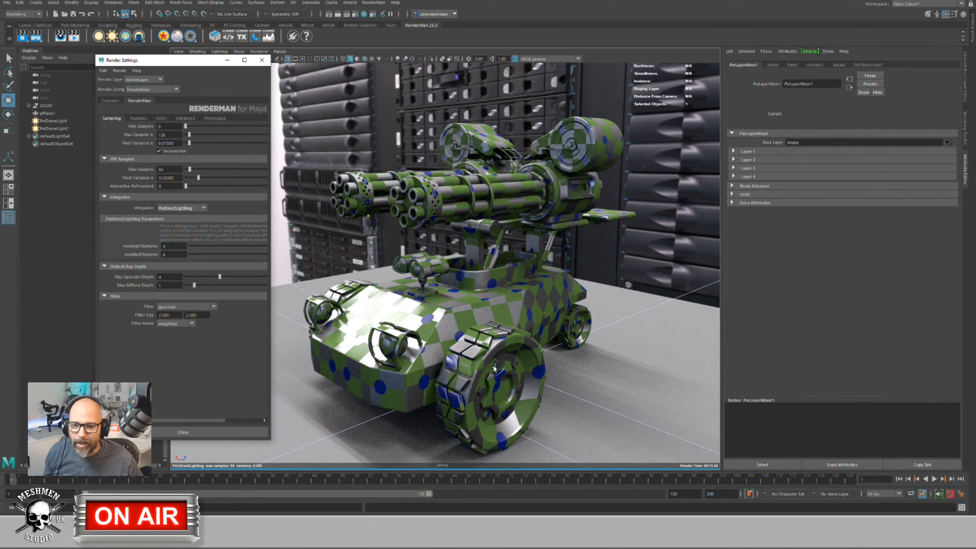
{"action": "left_click", "coordinate": [187, 212]}
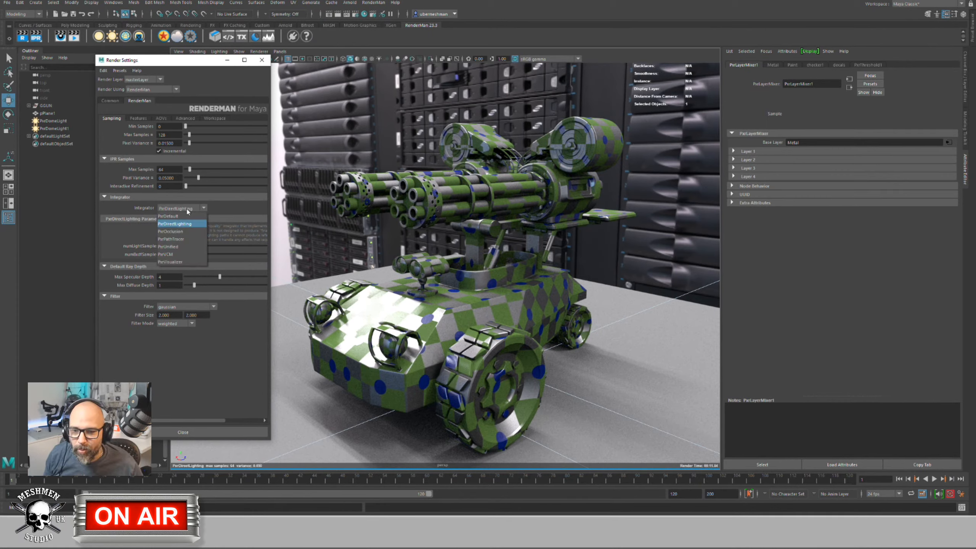
{"action": "left_click", "coordinate": [177, 237]}
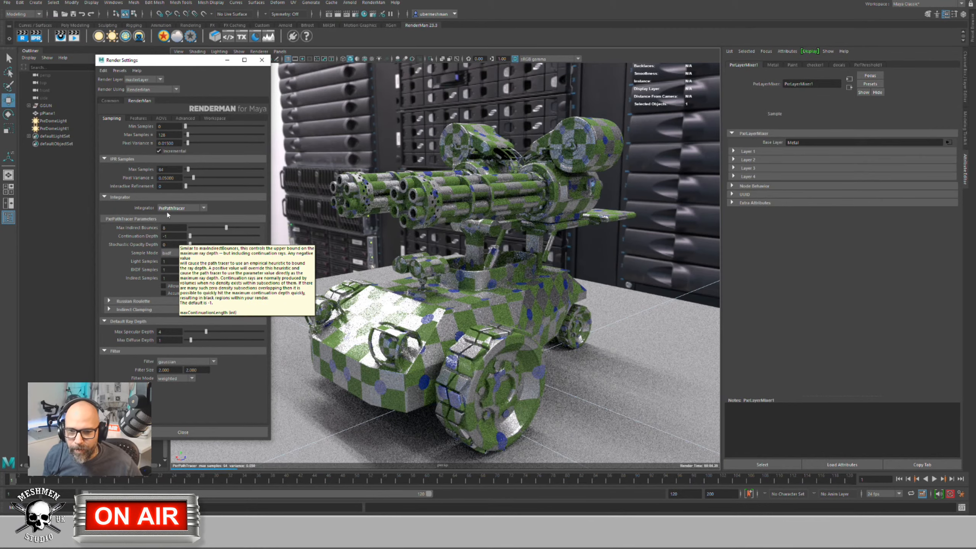
{"action": "left_click", "coordinate": [181, 207]}
Step: Switch the integrator to PxrOcclusion and view the grey render from the side
{"action": "left_click", "coordinate": [171, 232]}
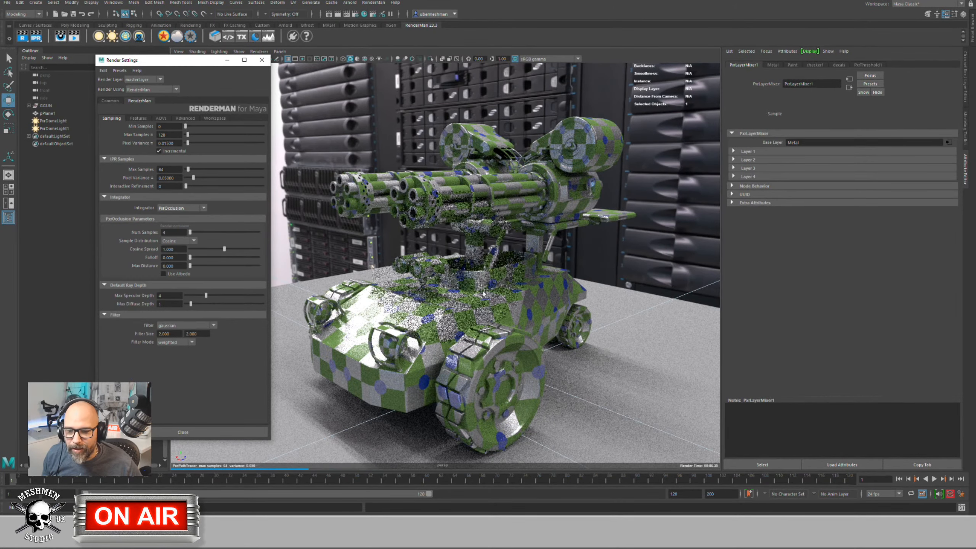
{"action": "left_click_drag", "start_coordinate": [461, 330], "coordinate": [507, 317], "text": "alt"}
{"action": "scroll", "coordinate": [451, 306], "scroll_direction": "up", "scroll_amount": 3}
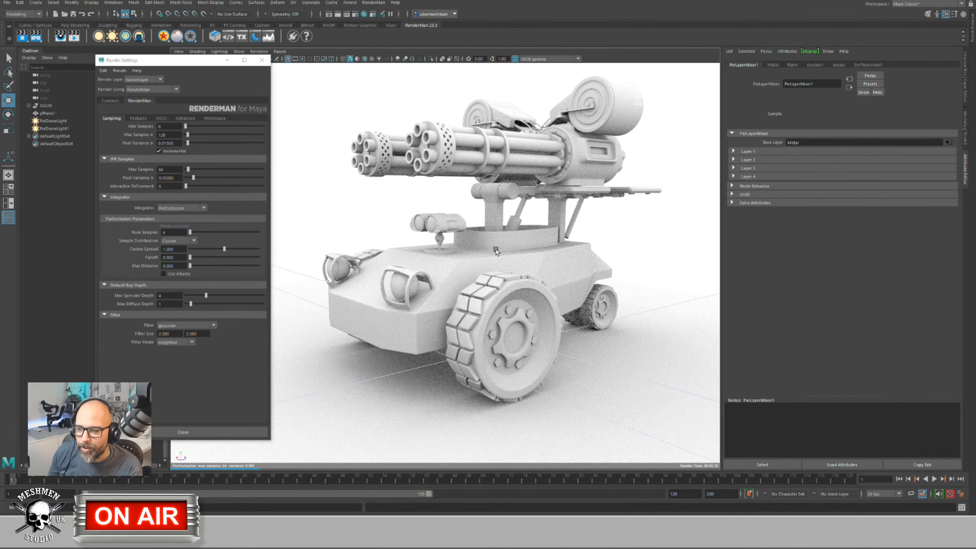
{"action": "left_click", "coordinate": [176, 209]}
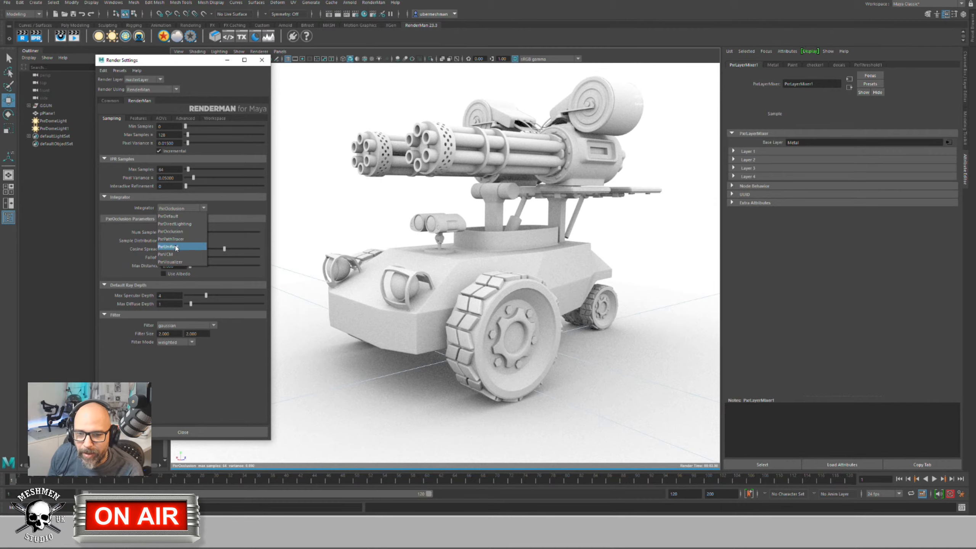
{"action": "key", "text": "Escape"}
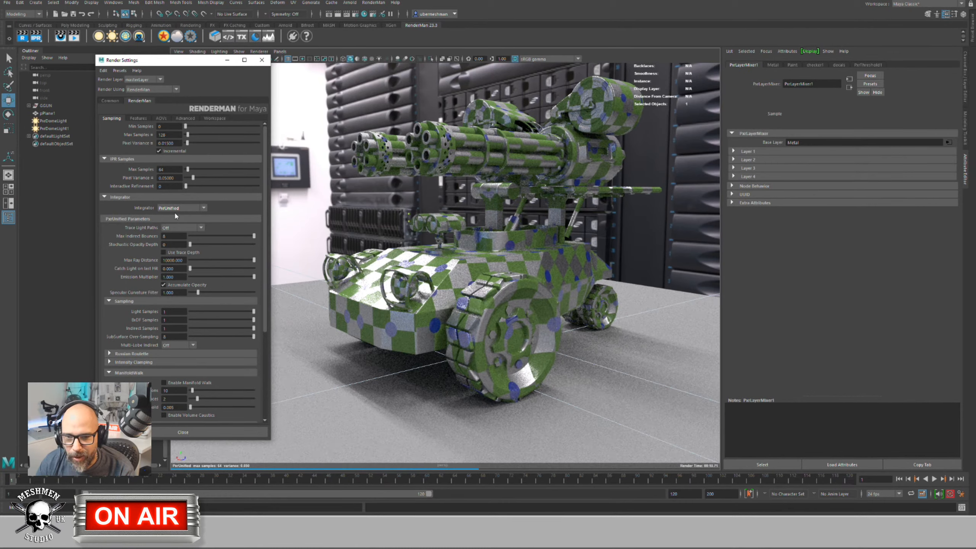
Step: Choose PxrVCM as the RenderMan integrator
{"action": "left_click", "coordinate": [181, 209]}
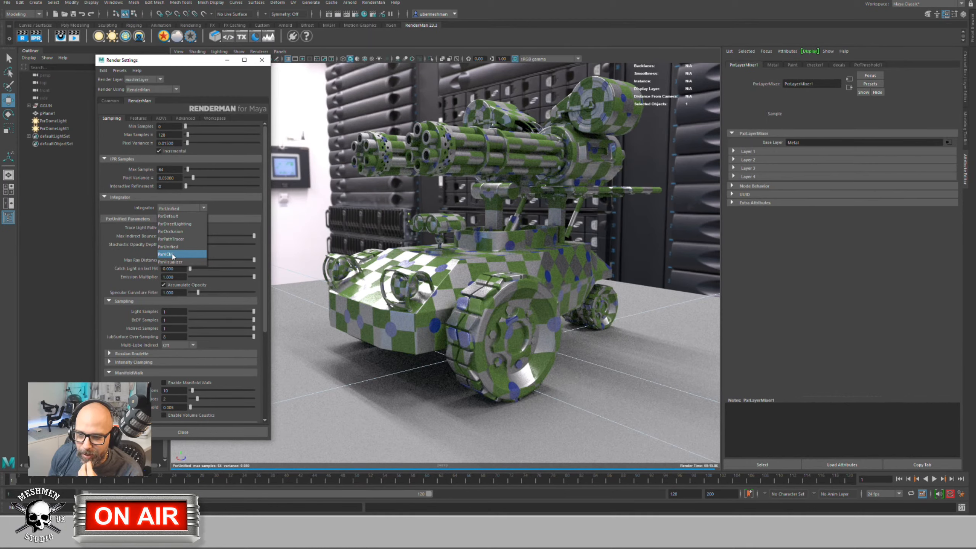
{"action": "left_click", "coordinate": [173, 255]}
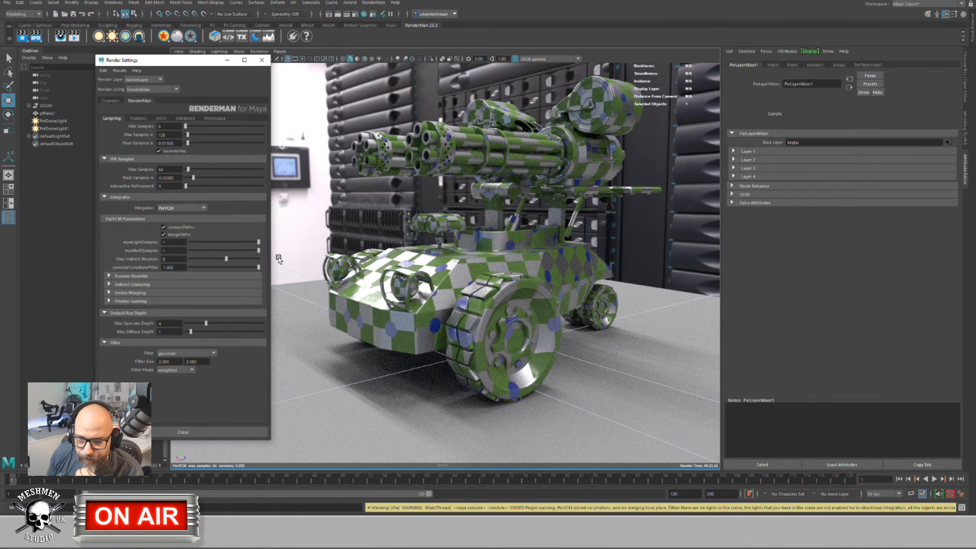
Step: Set the integrator to PxrVisualizer, briefly try PxrDefault, then return to PxrVisualizer
{"action": "left_click", "coordinate": [174, 209]}
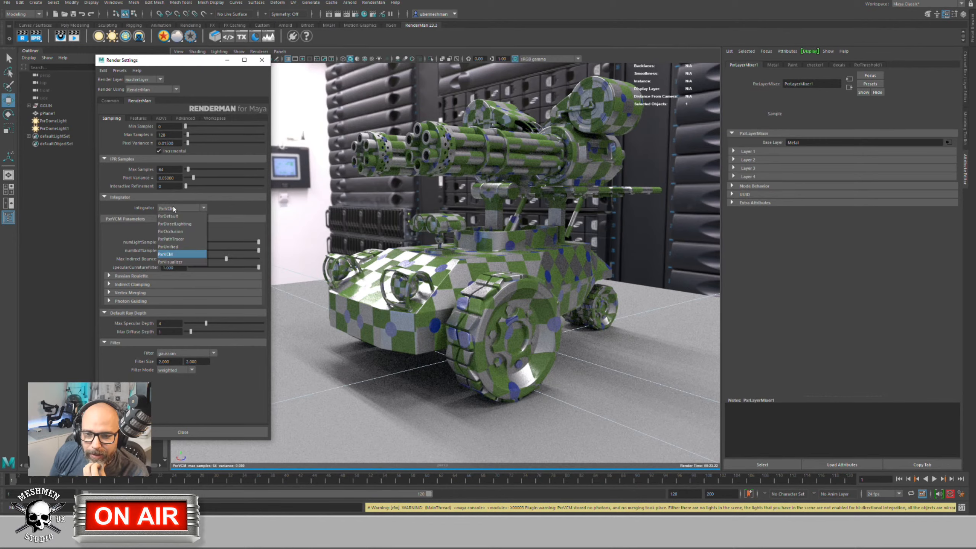
{"action": "left_click", "coordinate": [179, 263]}
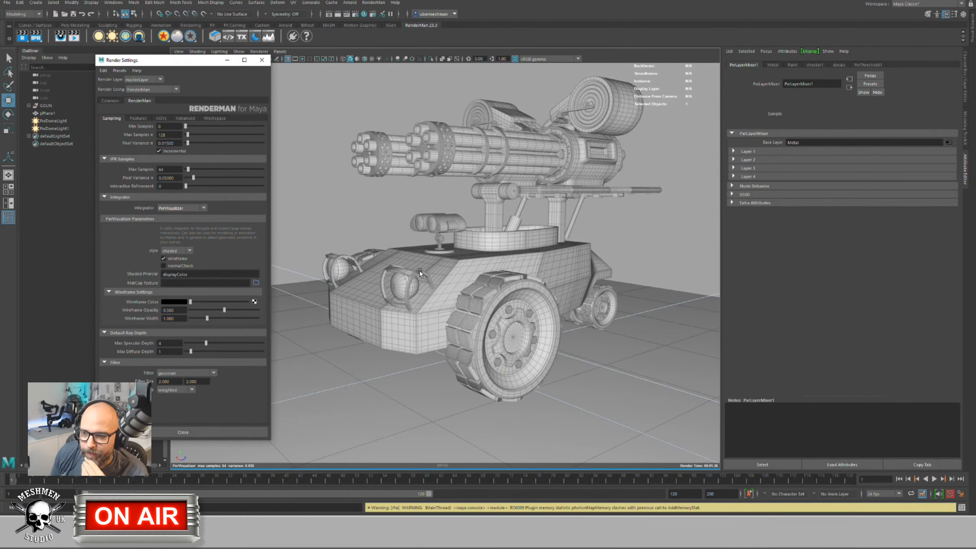
{"action": "middle_click_drag", "start_coordinate": [429, 279], "coordinate": [422, 282], "text": "alt"}
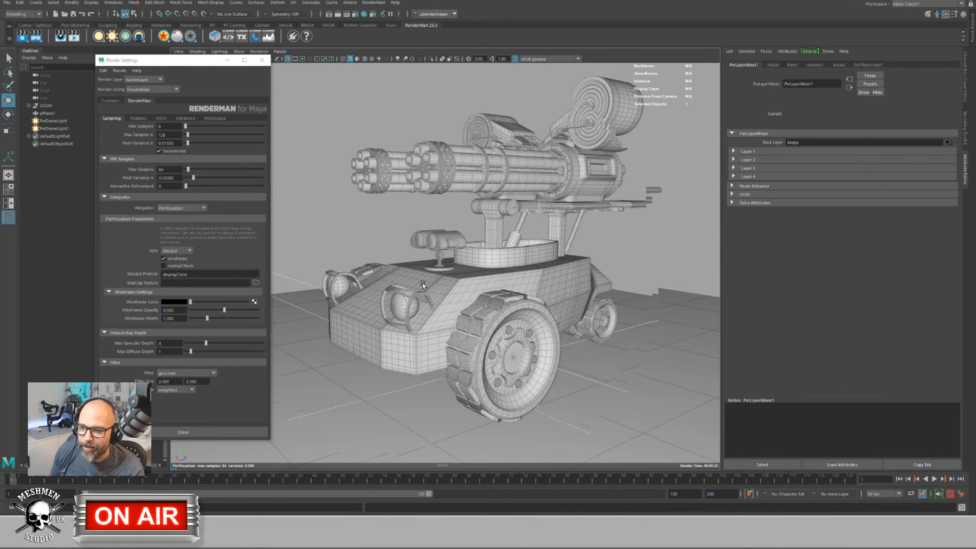
{"action": "scroll", "coordinate": [426, 280], "scroll_direction": "up", "scroll_amount": 1}
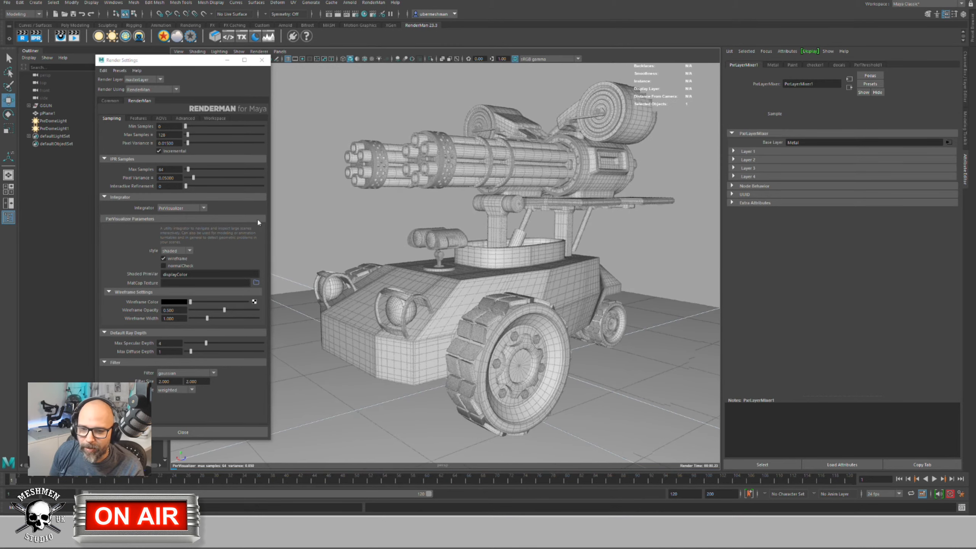
{"action": "left_click", "coordinate": [177, 209]}
{"action": "left_click", "coordinate": [168, 216]}
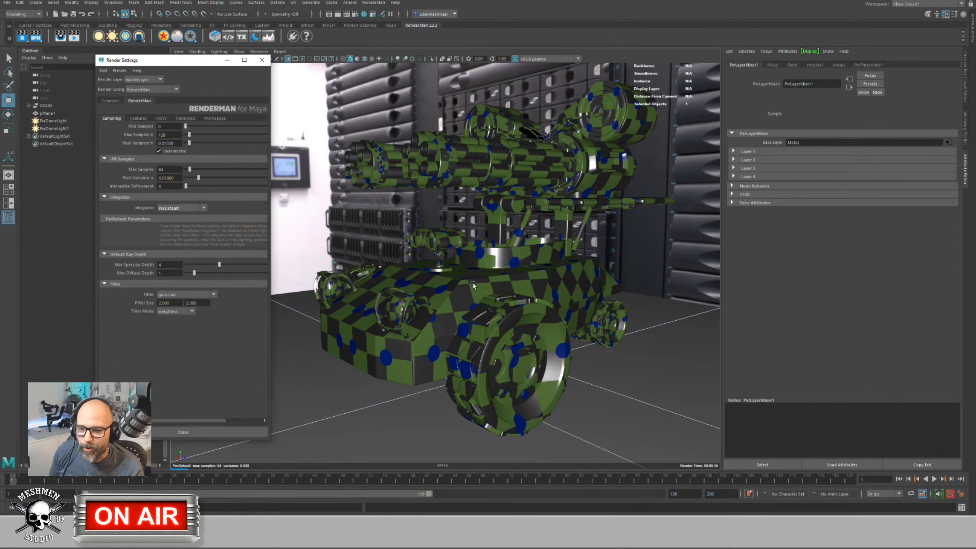
{"action": "left_click", "coordinate": [185, 210]}
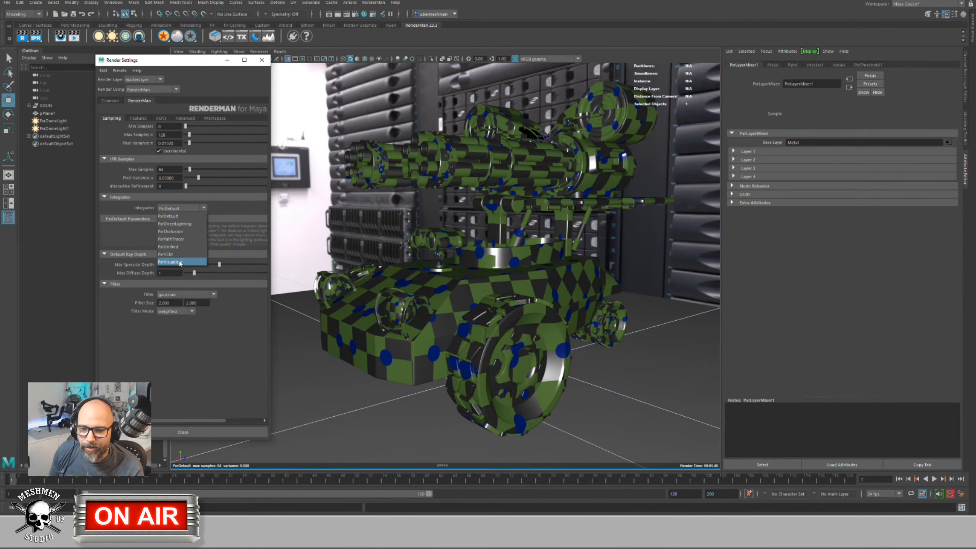
{"action": "left_click", "coordinate": [363, 222]}
{"action": "middle_click_drag", "start_coordinate": [416, 229], "coordinate": [414, 219], "text": "alt"}
{"action": "scroll", "coordinate": [413, 218], "scroll_direction": "up", "scroll_amount": 2}
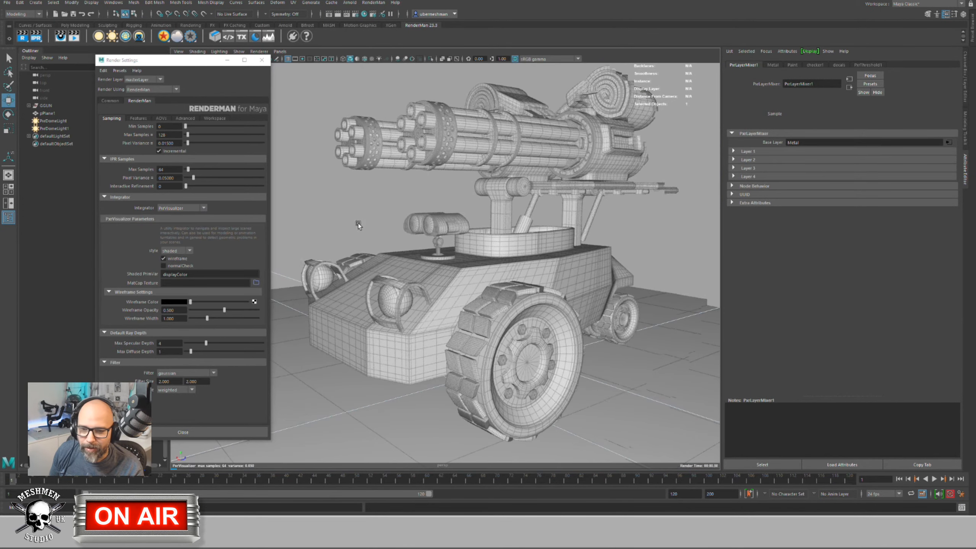
Step: Set the visualizer Style to bxdf and move in close on the turret mount
{"action": "left_click", "coordinate": [178, 250]}
{"action": "left_click", "coordinate": [175, 262]}
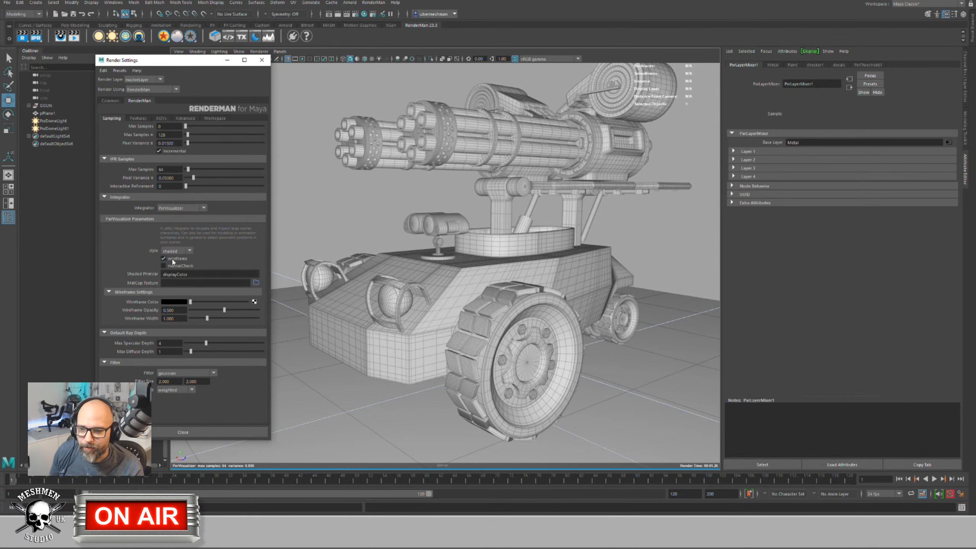
{"action": "mouse_move", "coordinate": [405, 254]}
{"action": "left_mouse_down", "text": "alt"}
{"action": "mouse_move", "coordinate": [413, 256]}
{"action": "mouse_move", "coordinate": [407, 251]}
{"action": "left_mouse_up", "text": "alt"}
{"action": "left_click", "coordinate": [177, 250]}
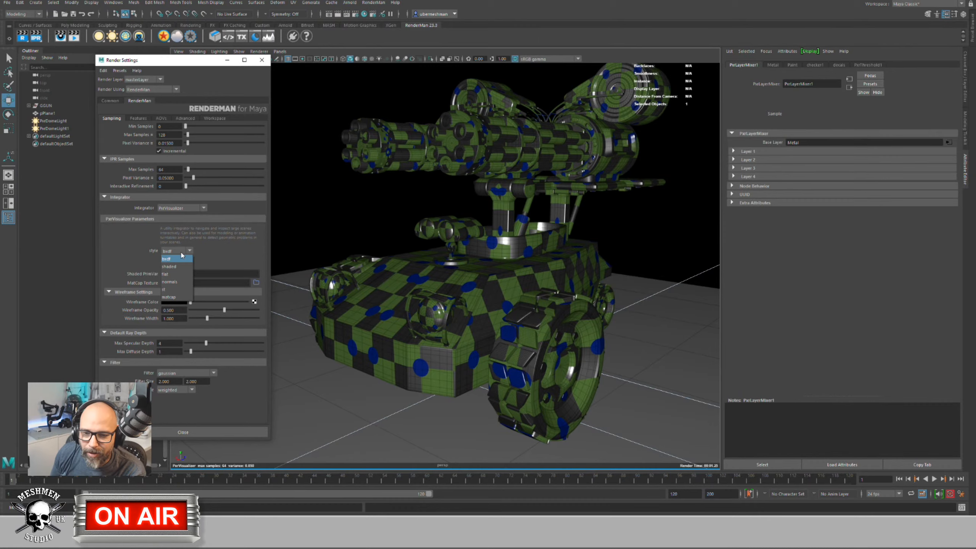
{"action": "left_click", "coordinate": [174, 273]}
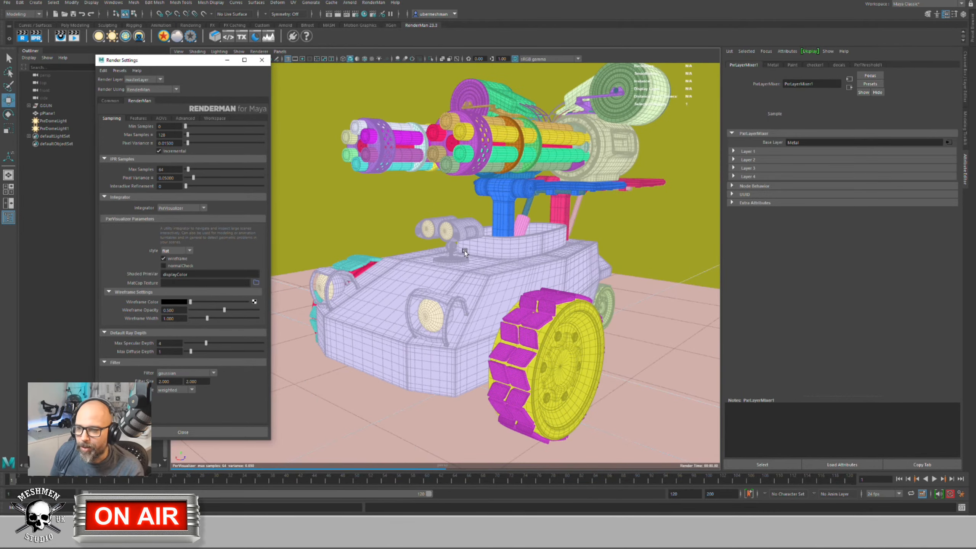
{"action": "left_click_drag", "start_coordinate": [547, 267], "coordinate": [310, 299], "text": "alt"}
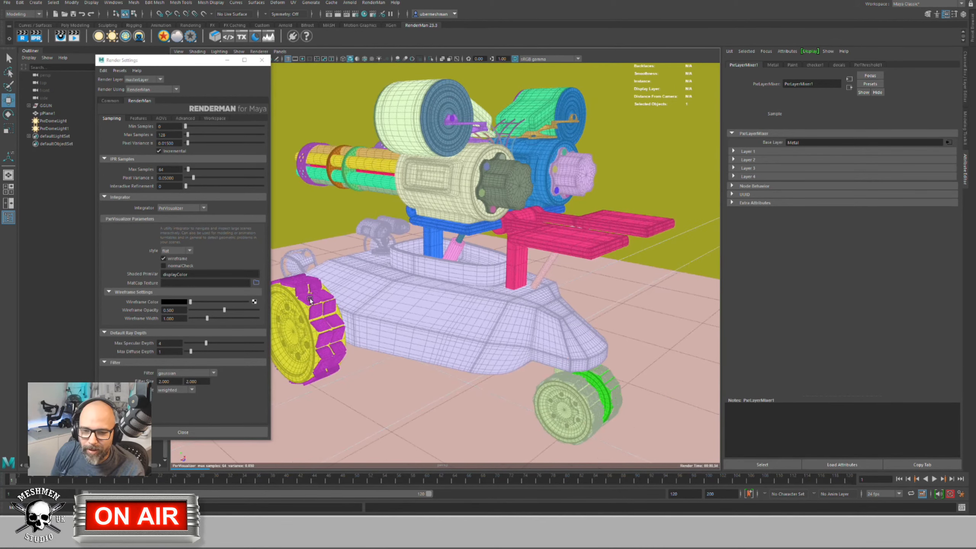
Step: Cycle the visualizer Style through normals, st and matcap, orbiting the tank between changes
{"action": "left_click", "coordinate": [183, 251]}
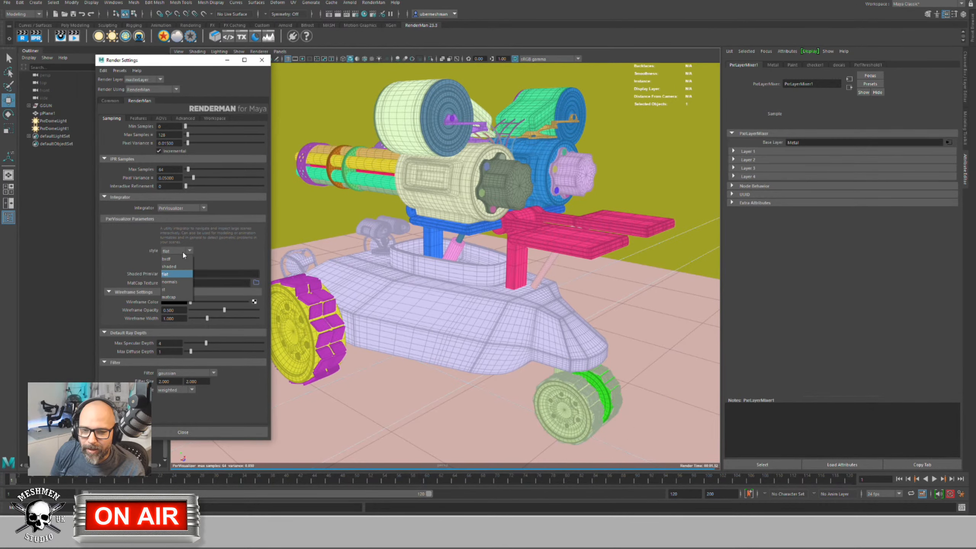
{"action": "left_click", "coordinate": [177, 284]}
{"action": "left_click_drag", "start_coordinate": [375, 285], "coordinate": [411, 282], "text": "alt"}
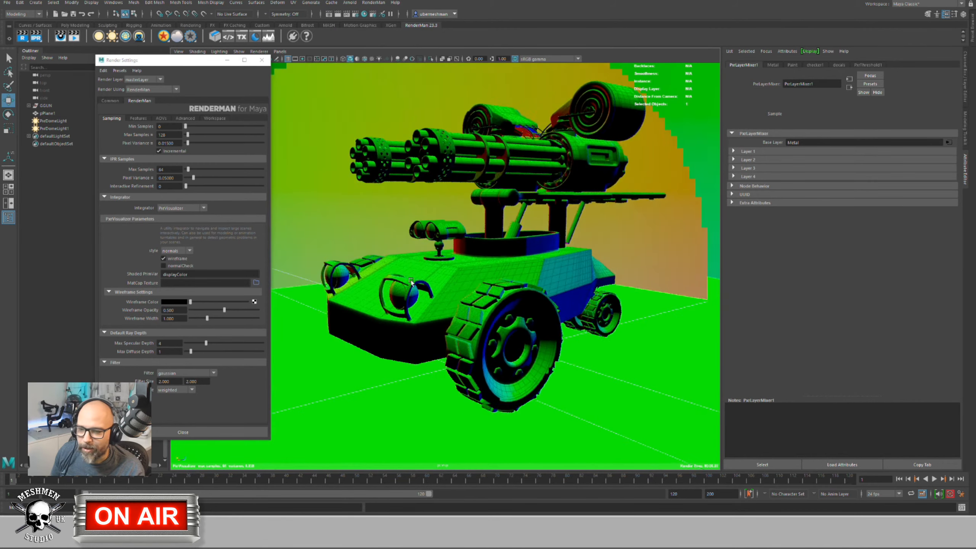
{"action": "left_click", "coordinate": [177, 251]}
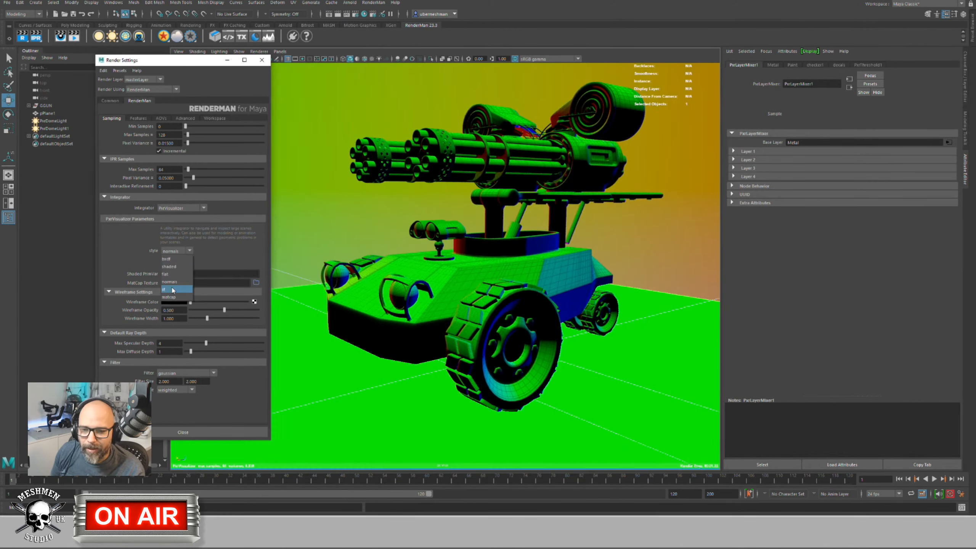
{"action": "left_click", "coordinate": [173, 290]}
{"action": "left_click_drag", "start_coordinate": [370, 272], "coordinate": [405, 295], "text": "alt"}
{"action": "scroll", "coordinate": [422, 300], "scroll_direction": "up", "scroll_amount": 5}
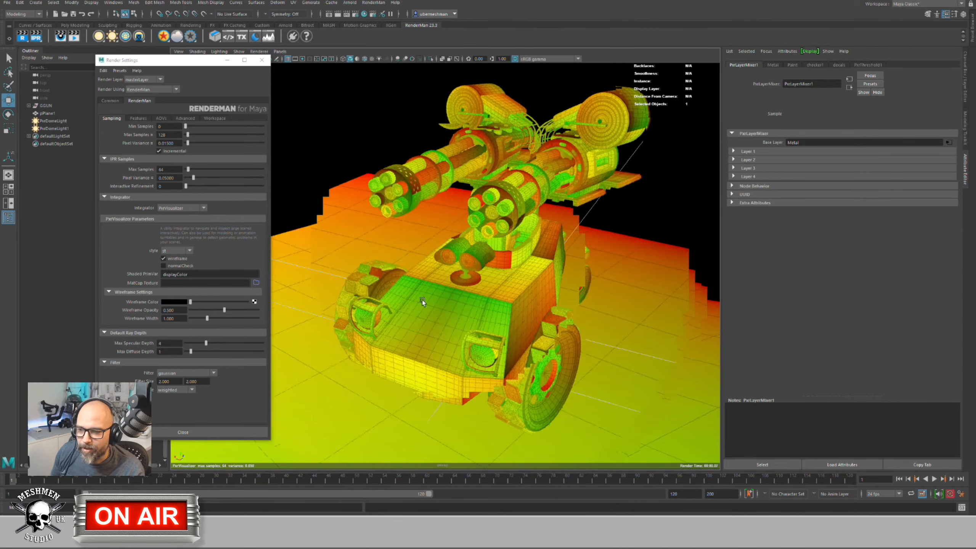
{"action": "scroll", "coordinate": [422, 300], "scroll_direction": "down", "scroll_amount": 2}
{"action": "left_click", "coordinate": [173, 250]}
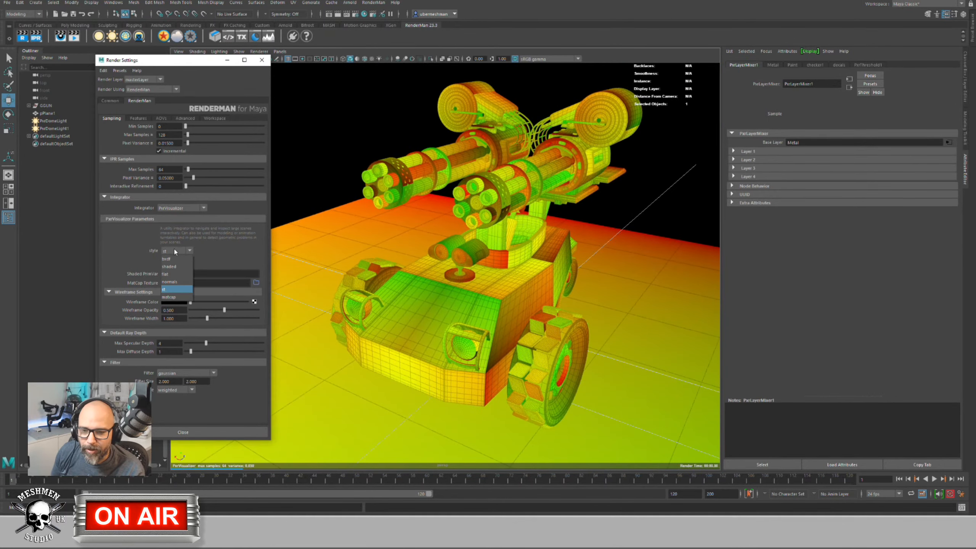
{"action": "left_click", "coordinate": [169, 297]}
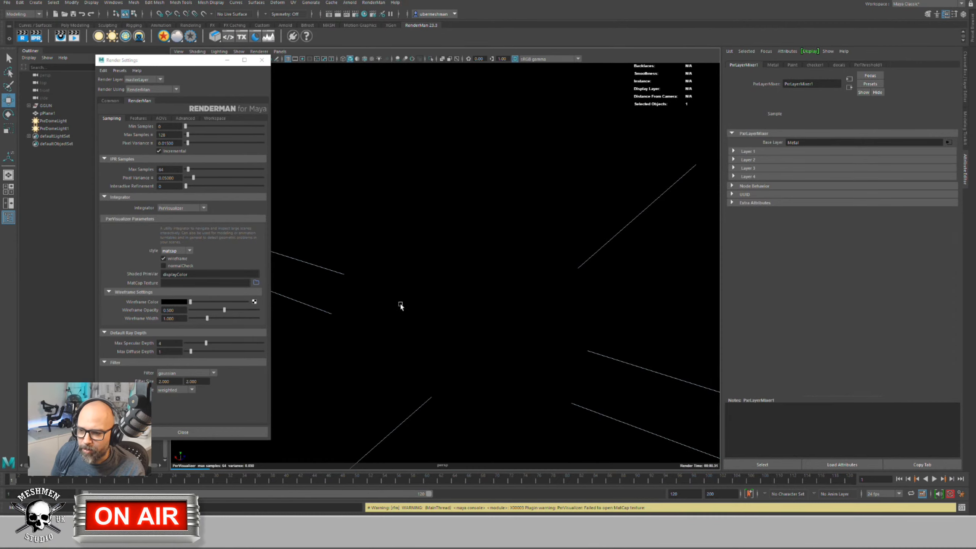
Step: Return the PxrVisualizer Style to bxdf to restore the checker-and-dot shading
{"action": "scroll", "coordinate": [387, 298], "scroll_direction": "down", "scroll_amount": 3}
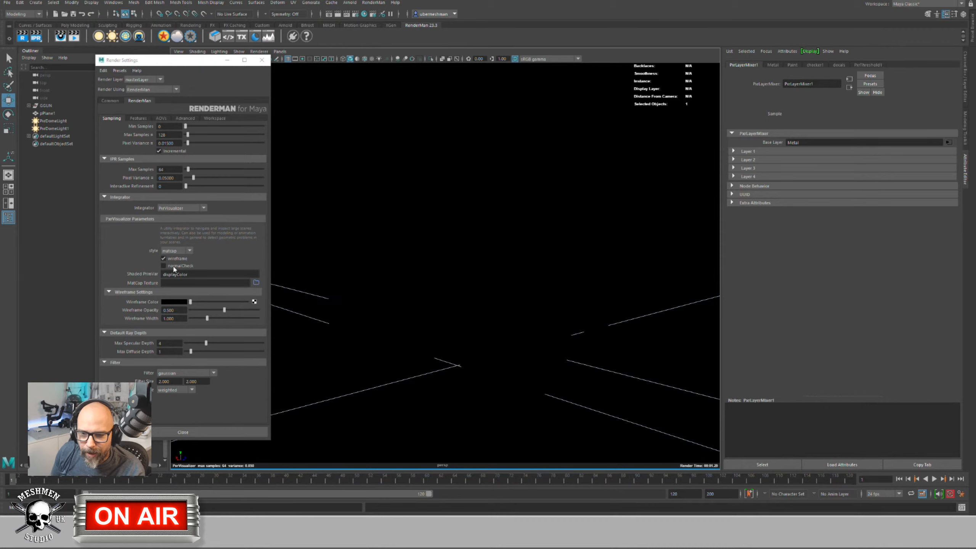
{"action": "left_click", "coordinate": [175, 250]}
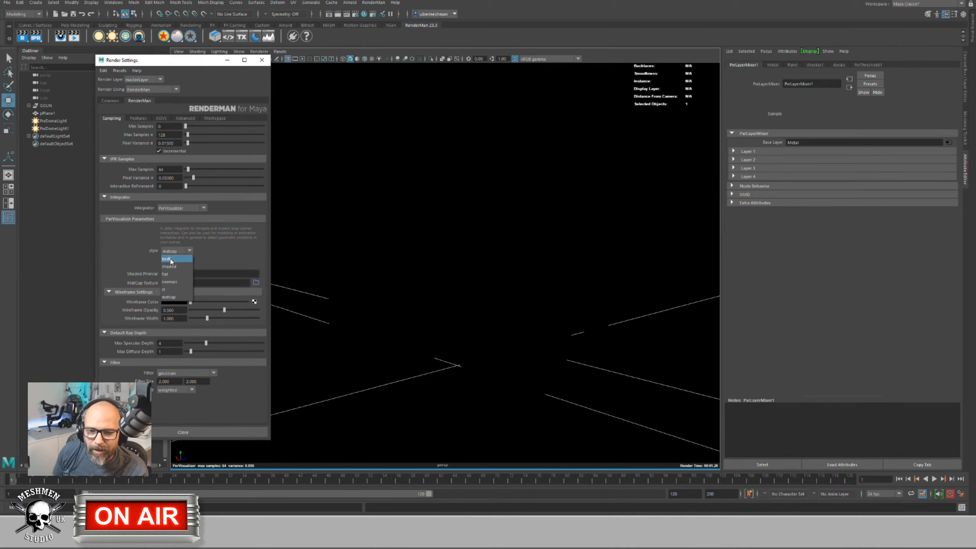
{"action": "left_click", "coordinate": [168, 260]}
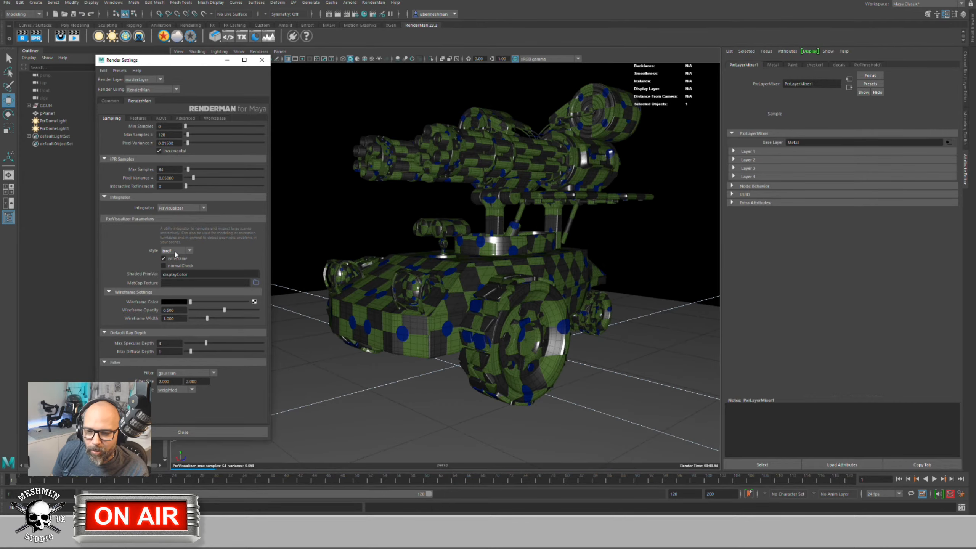
Step: Switch the visualizer Style to shaded and inspect the gatling gun's drum and knob up close
{"action": "left_click", "coordinate": [179, 252]}
{"action": "left_click", "coordinate": [169, 266]}
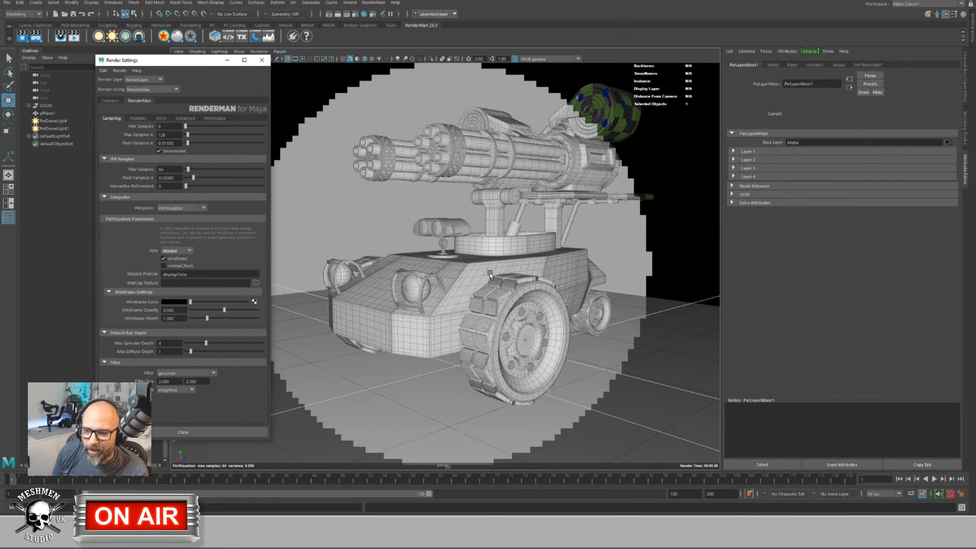
{"action": "left_click_drag", "start_coordinate": [479, 277], "coordinate": [473, 270], "text": "alt"}
{"action": "right_click_drag", "start_coordinate": [472, 270], "coordinate": [619, 276], "text": "alt"}
{"action": "left_click_drag", "start_coordinate": [619, 276], "coordinate": [471, 277], "text": "alt"}
{"action": "left_click", "coordinate": [490, 286]}
{"action": "scroll", "coordinate": [470, 292], "scroll_direction": "up", "scroll_amount": 3}
{"action": "left_click", "coordinate": [477, 283]}
{"action": "scroll", "coordinate": [480, 277], "scroll_direction": "up", "scroll_amount": 4}
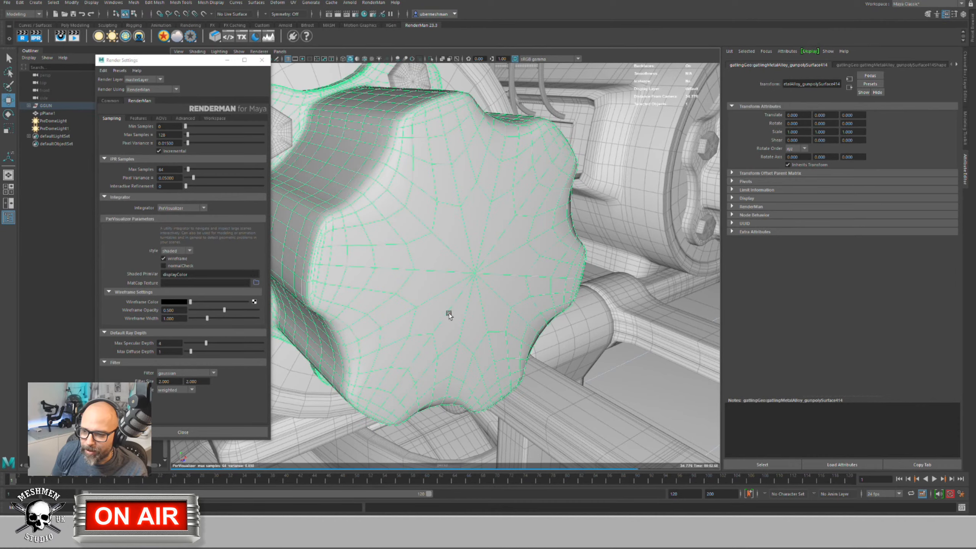
{"action": "scroll", "coordinate": [499, 279], "scroll_direction": "down", "scroll_amount": 3}
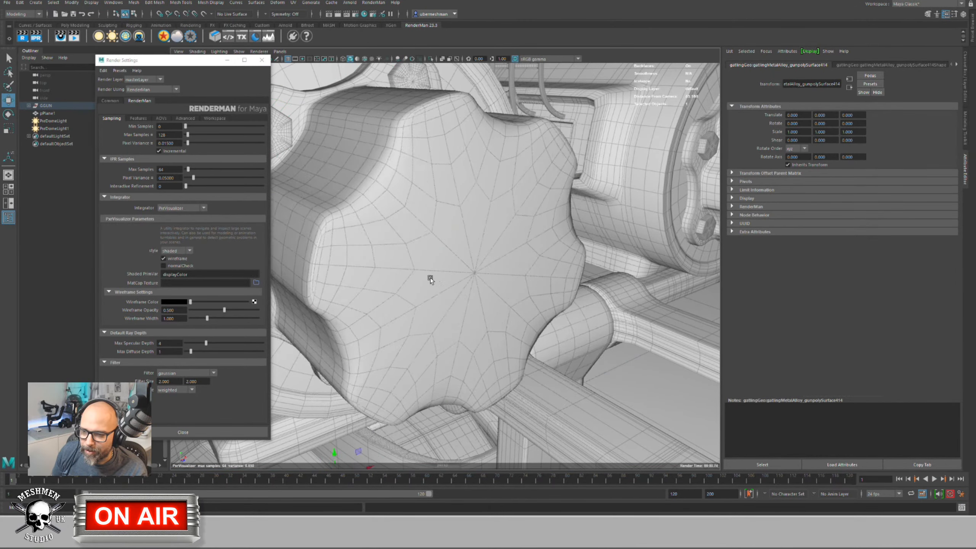
{"action": "left_click_drag", "start_coordinate": [446, 279], "coordinate": [481, 294], "text": "alt"}
{"action": "scroll", "coordinate": [468, 296], "scroll_direction": "down", "scroll_amount": 3}
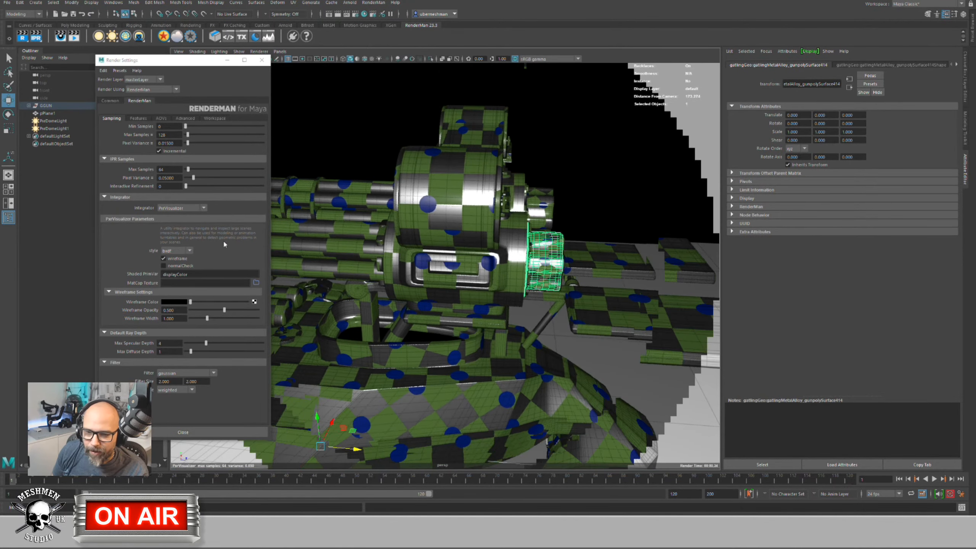
Step: Set the integrator back to PxrPathTracer and orbit around the gatling gun
{"action": "left_click", "coordinate": [172, 208]}
{"action": "left_click", "coordinate": [175, 239]}
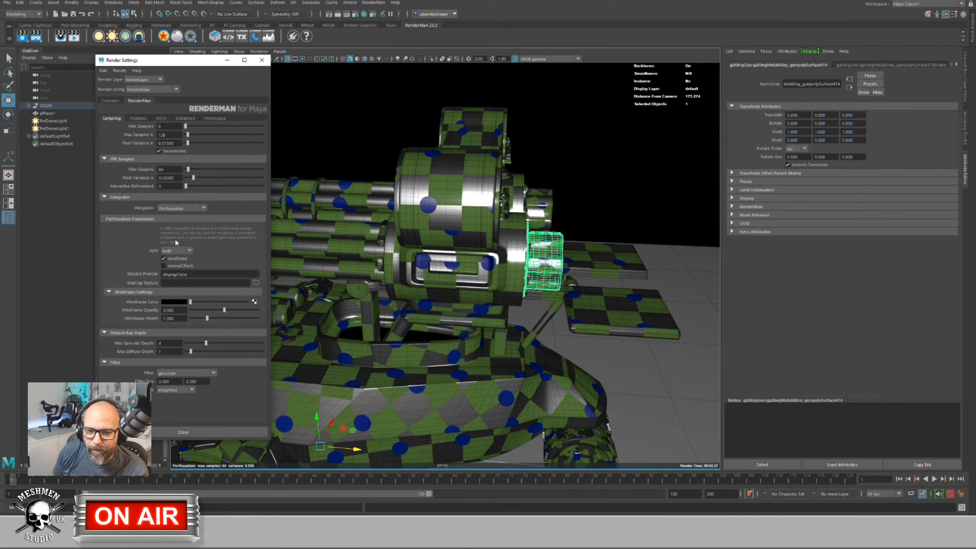
{"action": "left_click_drag", "start_coordinate": [388, 256], "coordinate": [387, 211], "text": "alt"}
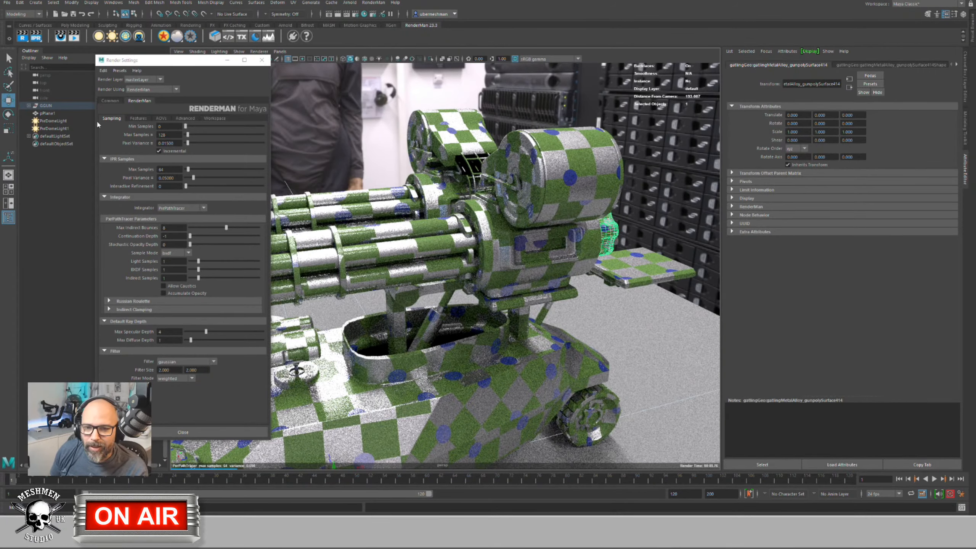
Step: Dolly back to frame the whole tank and nudge the Render Settings window lower
{"action": "scroll", "coordinate": [453, 273], "scroll_direction": "down", "scroll_amount": 3}
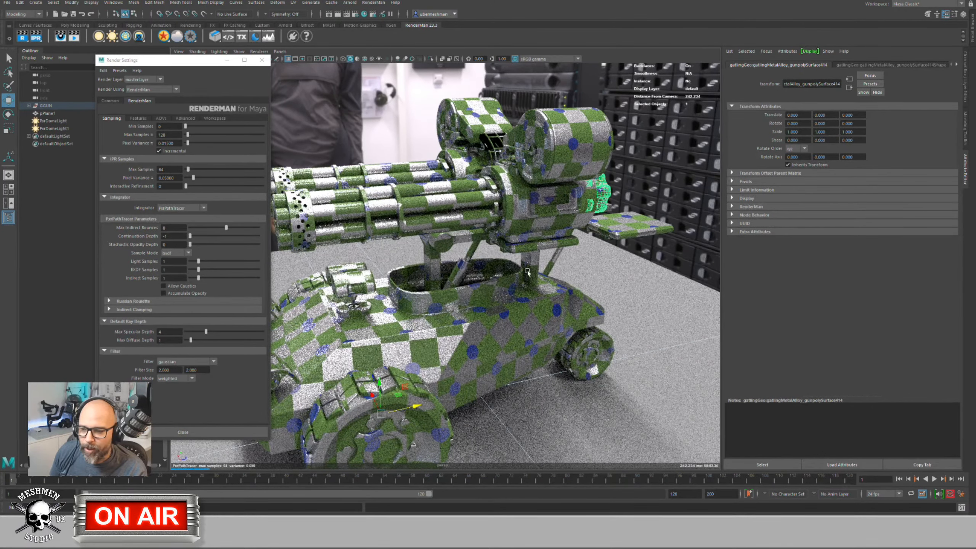
{"action": "scroll", "coordinate": [501, 243], "scroll_direction": "down", "scroll_amount": 3}
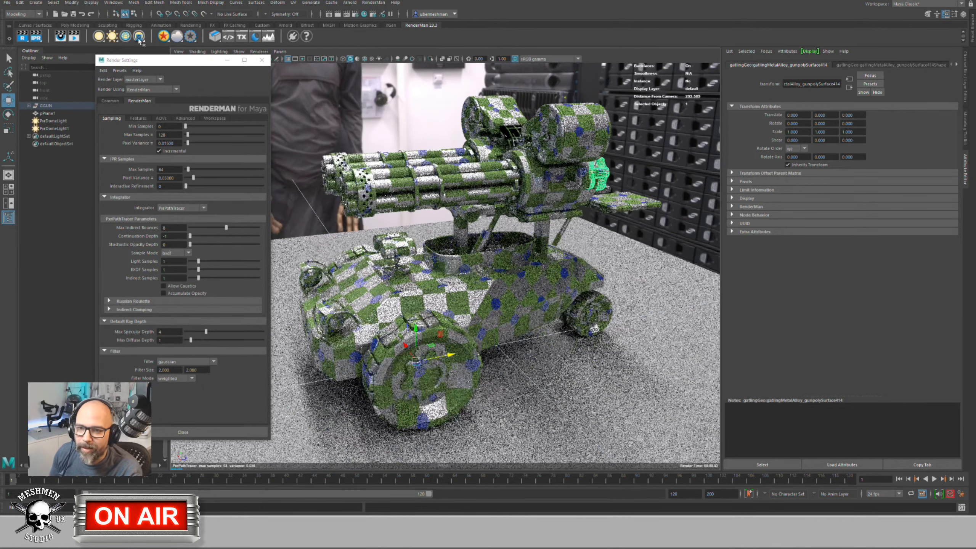
{"action": "mouse_move", "coordinate": [198, 64]}
{"action": "left_mouse_down"}
{"action": "mouse_move", "coordinate": [150, 70]}
{"action": "mouse_move", "coordinate": [196, 77]}
{"action": "left_mouse_up"}
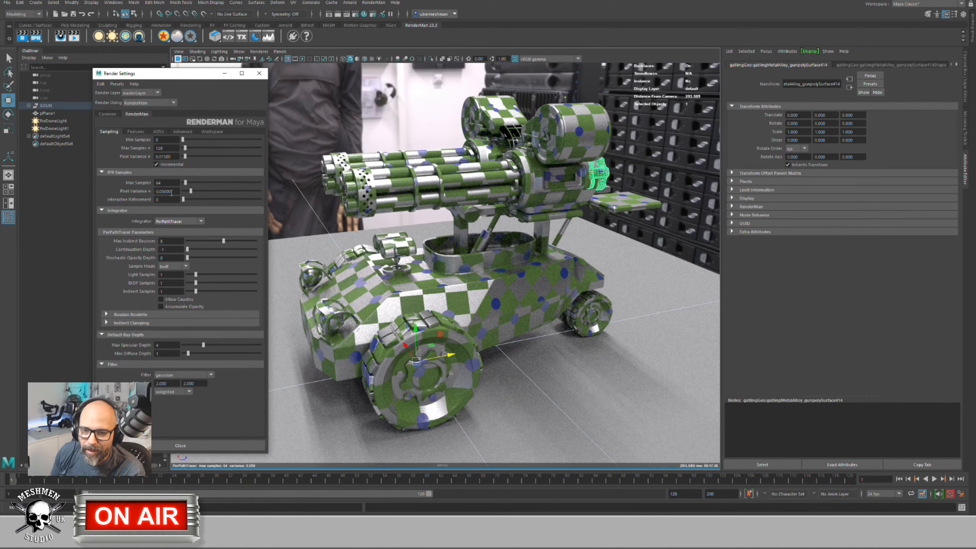
Step: Set IPR Pixel Variance to 0.01, try Max Samples 128, then return it to 64
{"action": "left_click_drag", "start_coordinate": [162, 191], "coordinate": [178, 191]}
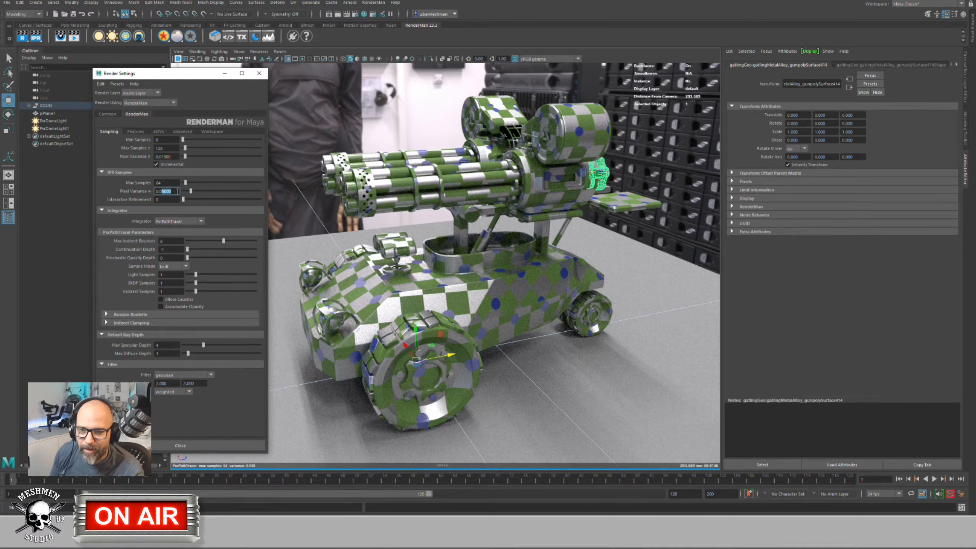
{"action": "key", "text": "Return"}
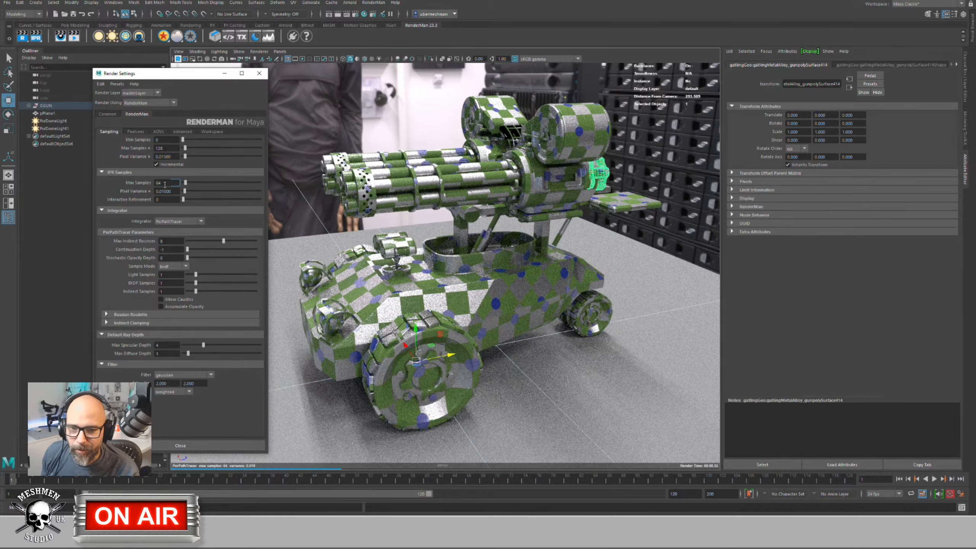
{"action": "double_click", "coordinate": [164, 185]}
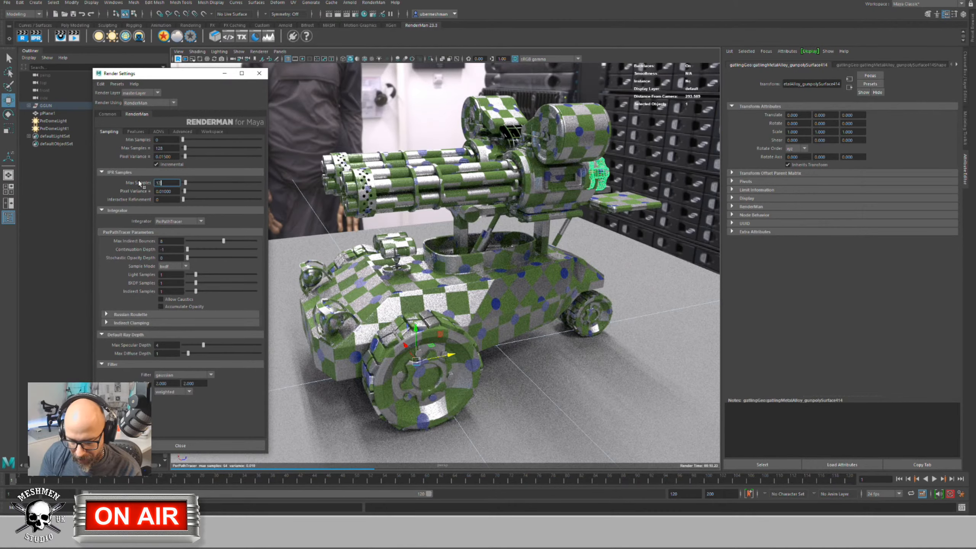
{"action": "type", "text": "128"}
{"action": "key", "text": "Return"}
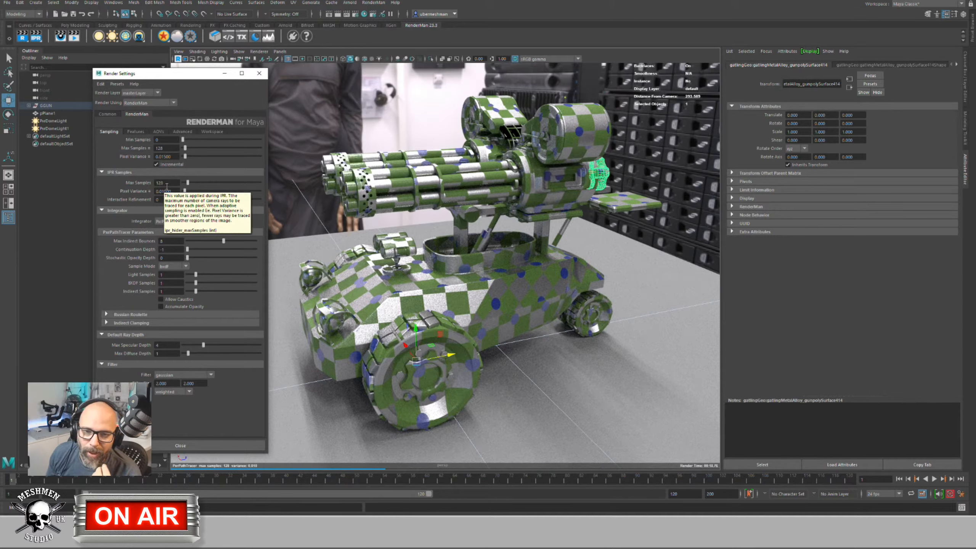
{"action": "double_click", "coordinate": [166, 183]}
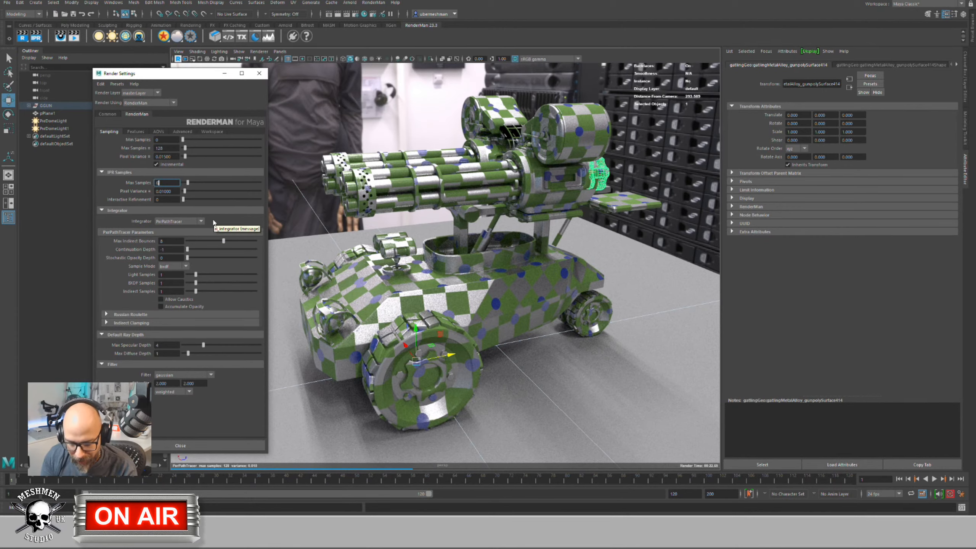
{"action": "type", "text": "64"}
{"action": "key", "text": "Return"}
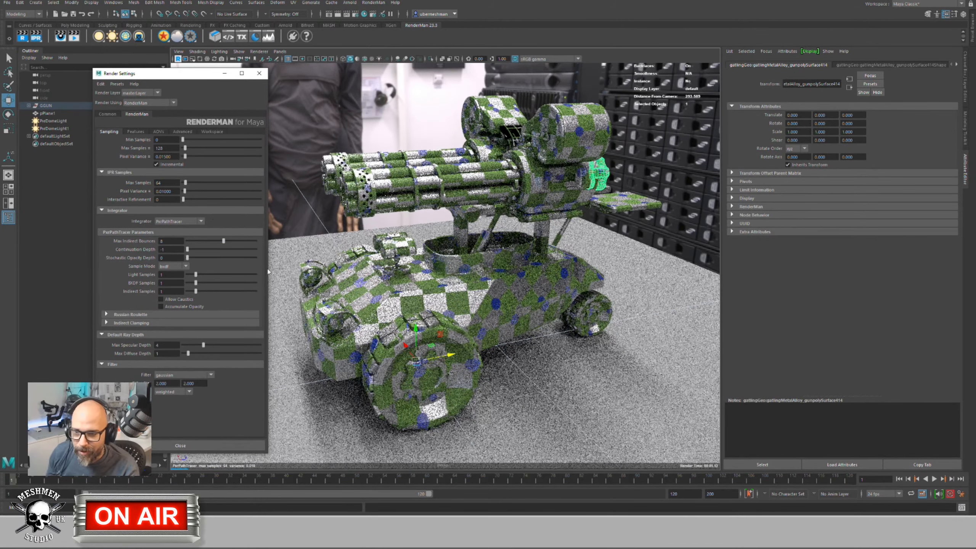
{"action": "left_click_drag", "start_coordinate": [444, 288], "coordinate": [473, 280], "text": "alt"}
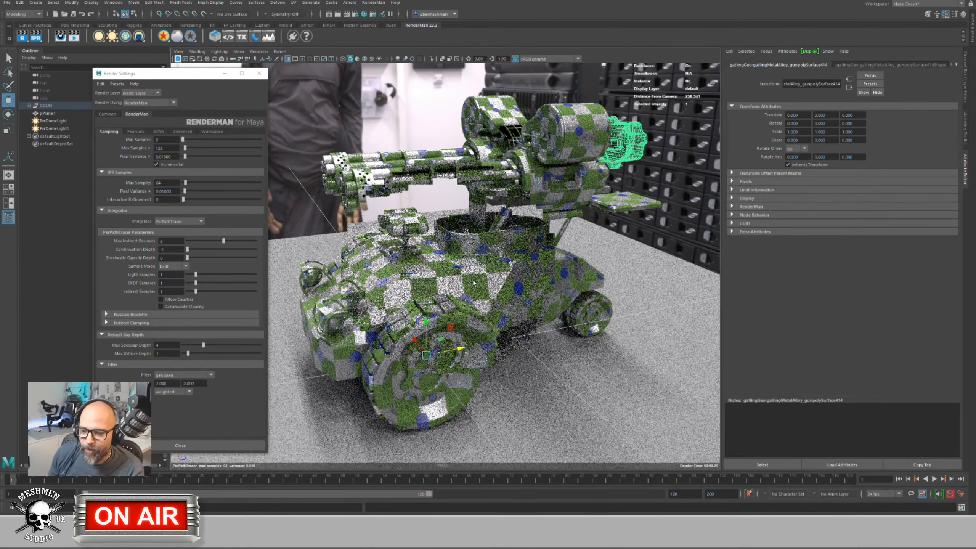
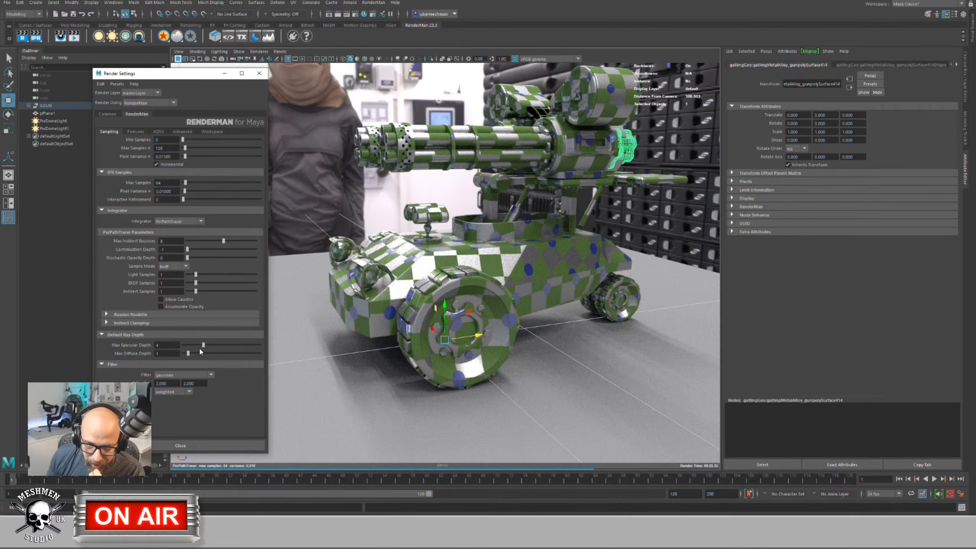
Step: Try Max Specular Depth values between 0 and 5, settling at 4
{"action": "left_click_drag", "start_coordinate": [203, 346], "coordinate": [181, 347]}
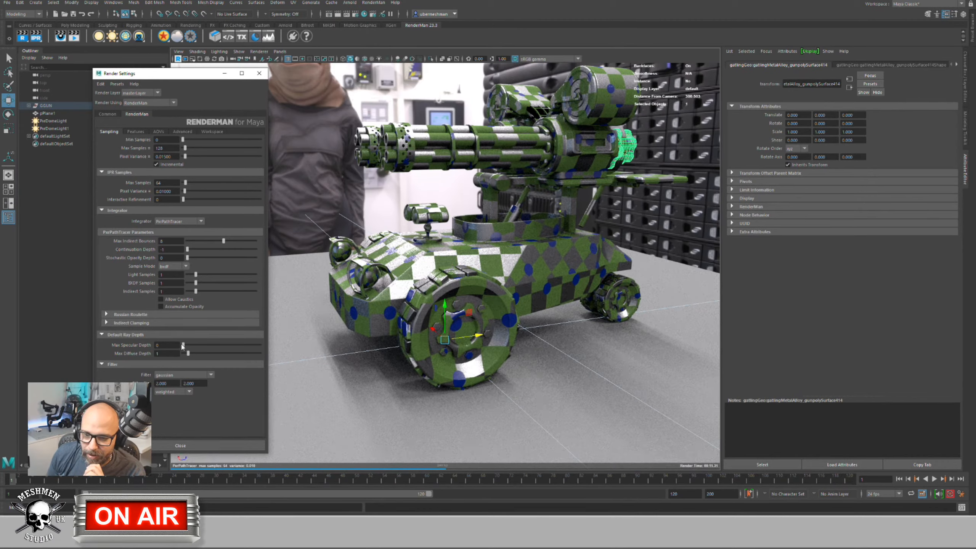
{"action": "left_click_drag", "start_coordinate": [183, 344], "coordinate": [188, 345]}
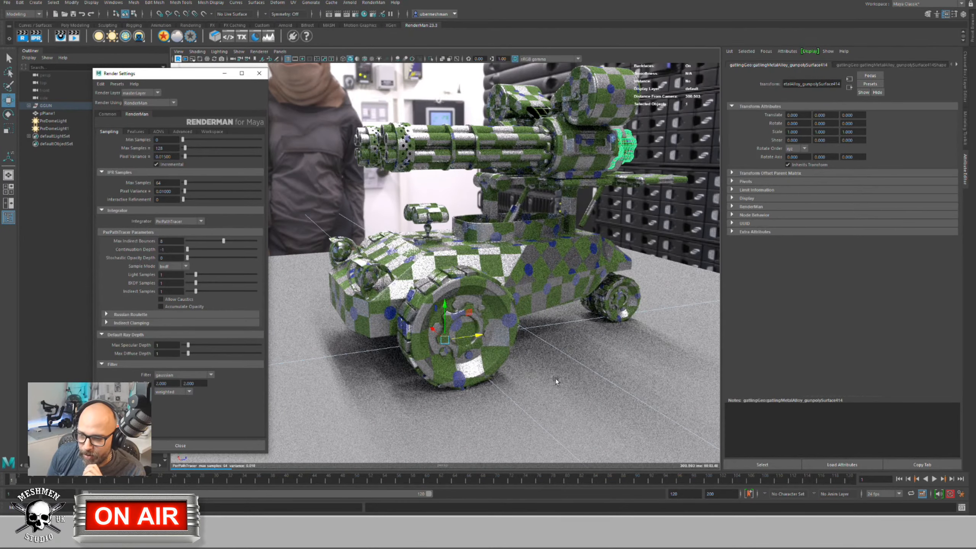
{"action": "left_click_drag", "start_coordinate": [188, 346], "coordinate": [184, 345]}
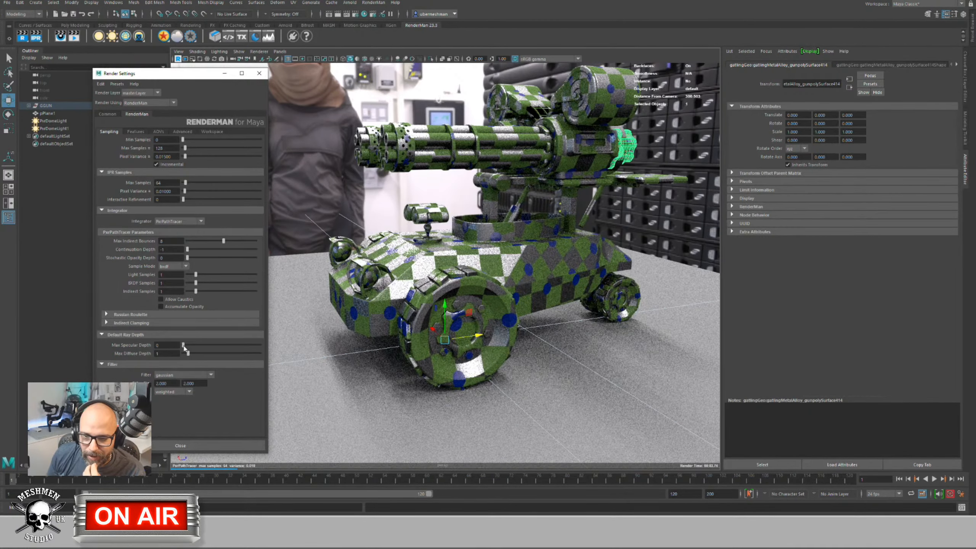
{"action": "left_click_drag", "start_coordinate": [184, 346], "coordinate": [193, 346]}
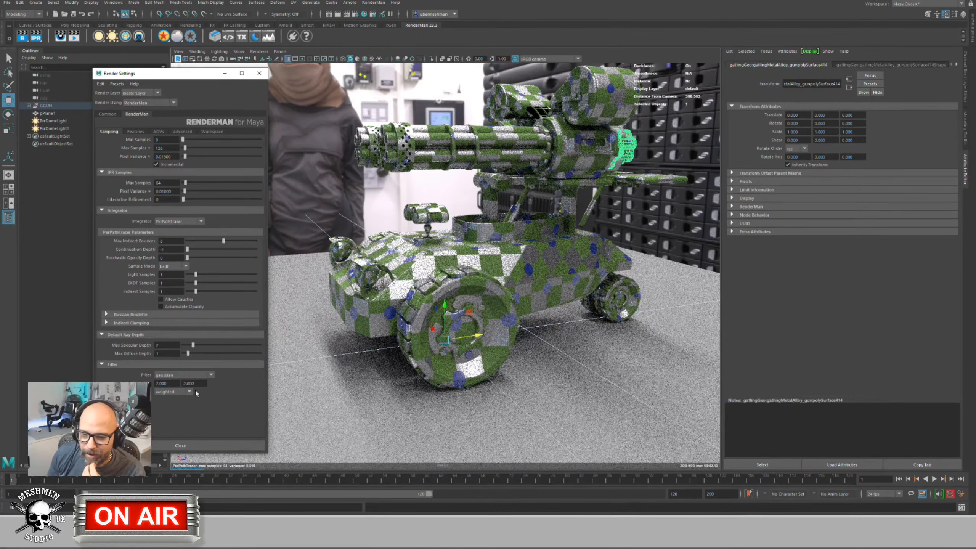
{"action": "left_click_drag", "start_coordinate": [193, 346], "coordinate": [209, 345]}
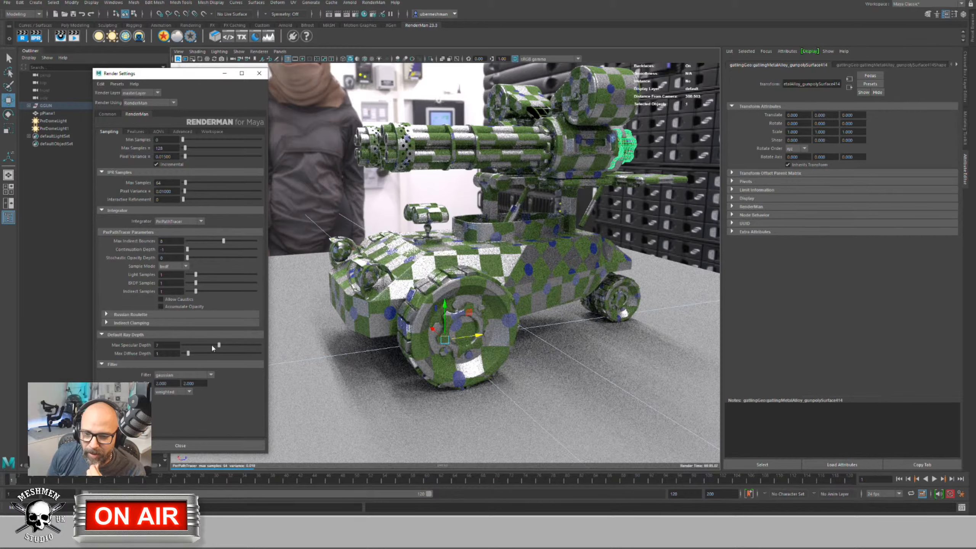
{"action": "left_click_drag", "start_coordinate": [210, 349], "coordinate": [203, 349]}
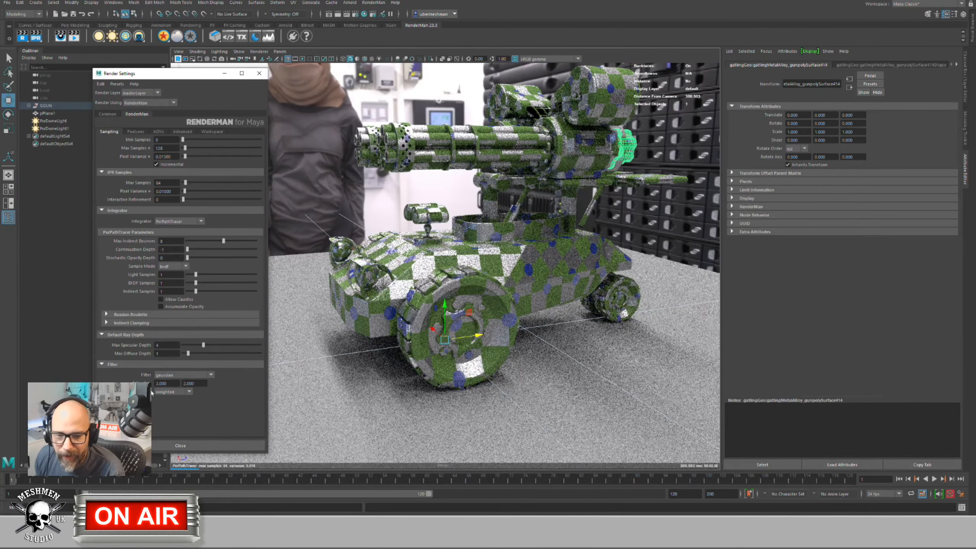
Step: Step Max Diffuse Depth from 0 up to 2 while watching the render
{"action": "left_click_drag", "start_coordinate": [188, 356], "coordinate": [183, 356]}
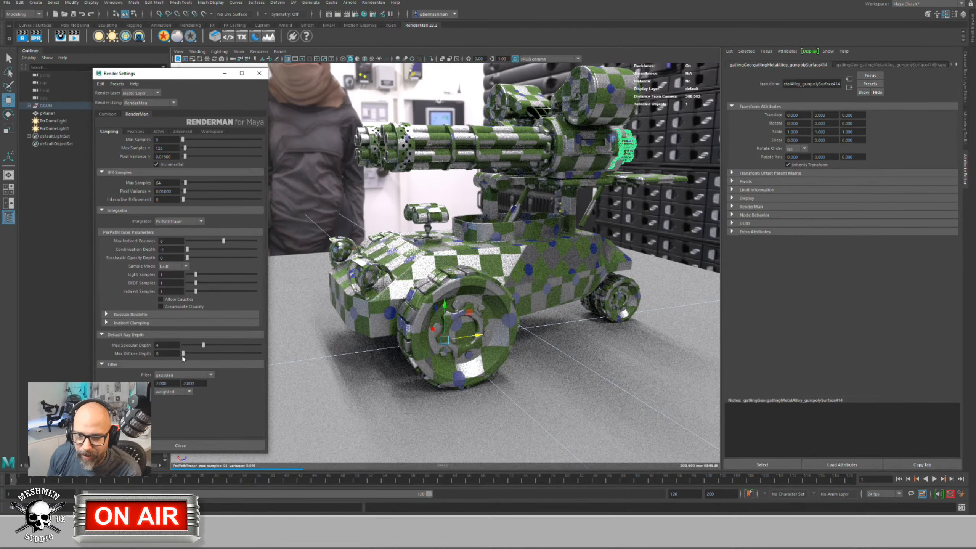
{"action": "left_click_drag", "start_coordinate": [183, 354], "coordinate": [188, 354]}
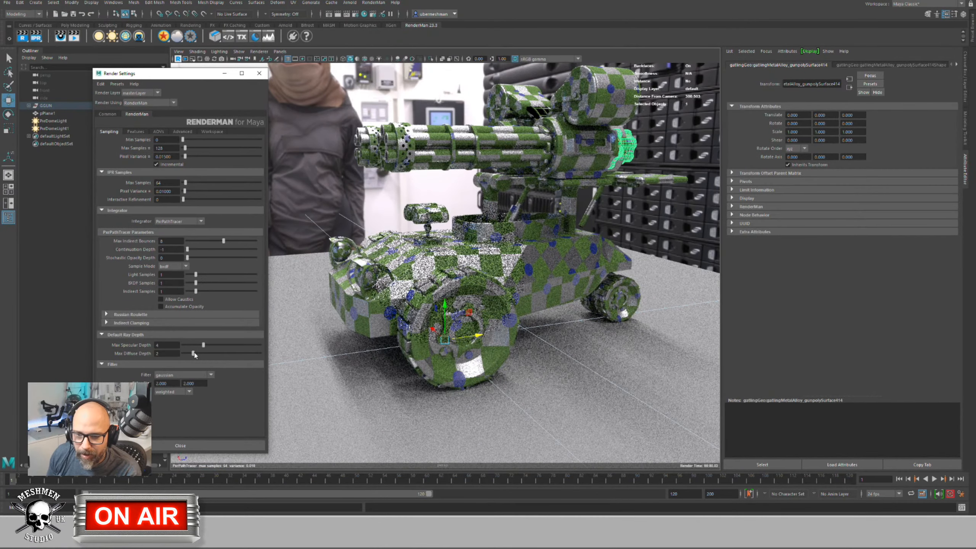
{"action": "left_click_drag", "start_coordinate": [189, 353], "coordinate": [193, 354]}
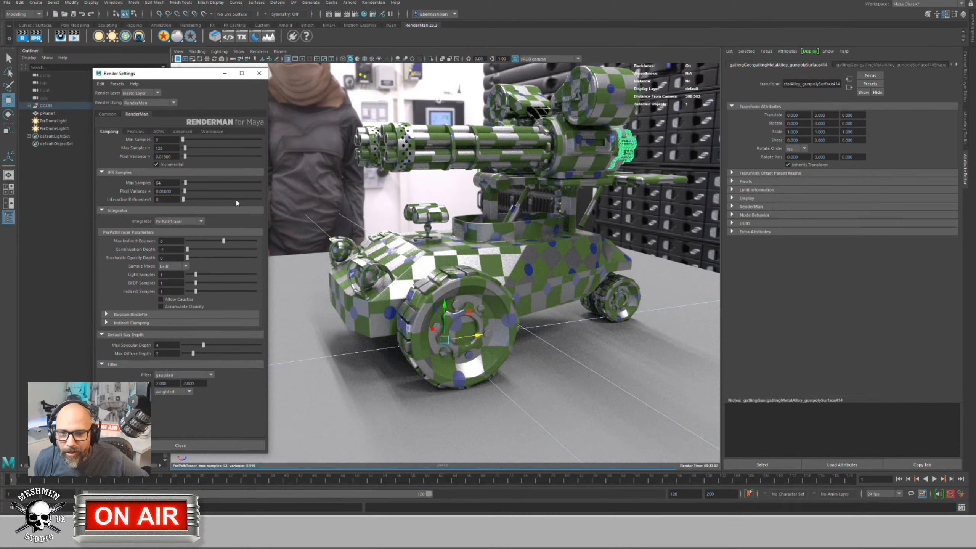
Step: Set Motion Blur to 3D Motion Blur in the Features settings
{"action": "left_click", "coordinate": [137, 132]}
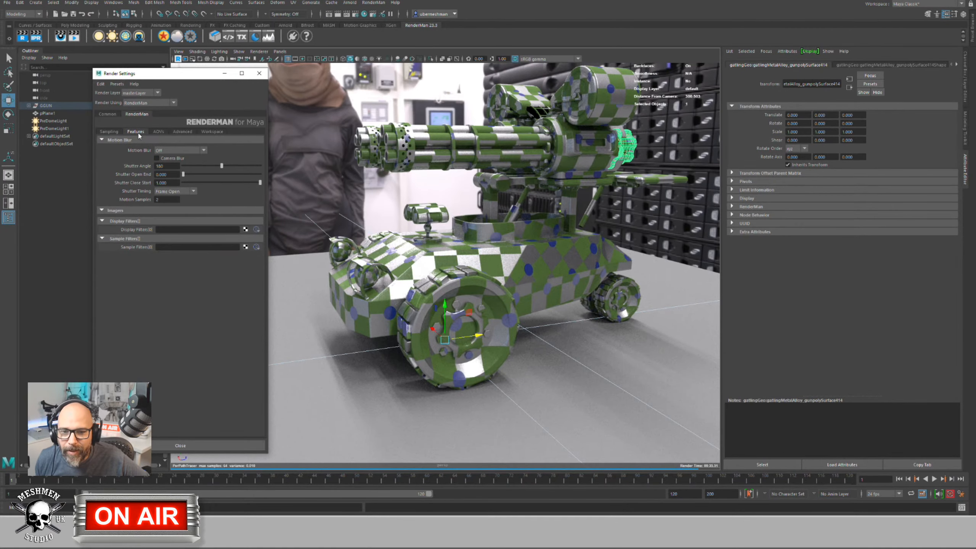
{"action": "left_click", "coordinate": [174, 150]}
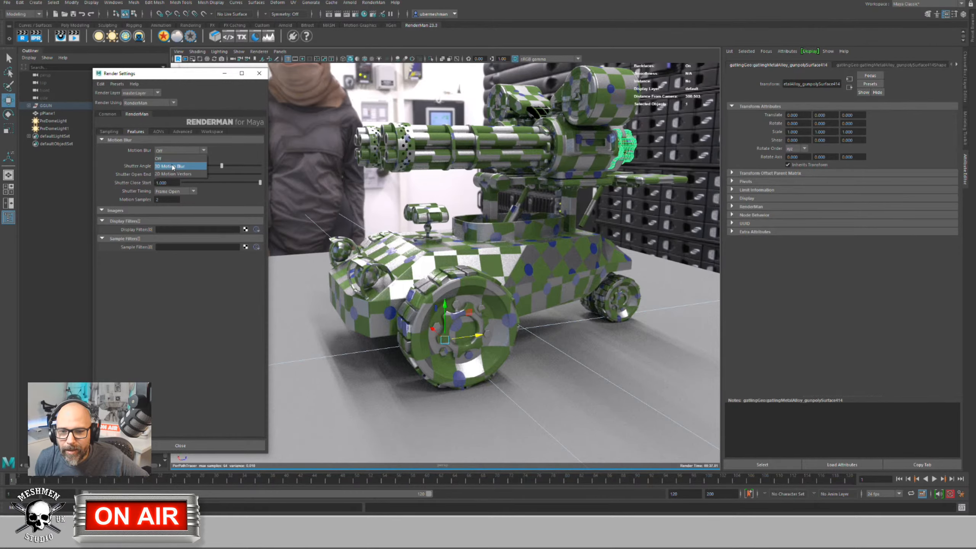
{"action": "left_click", "coordinate": [173, 166]}
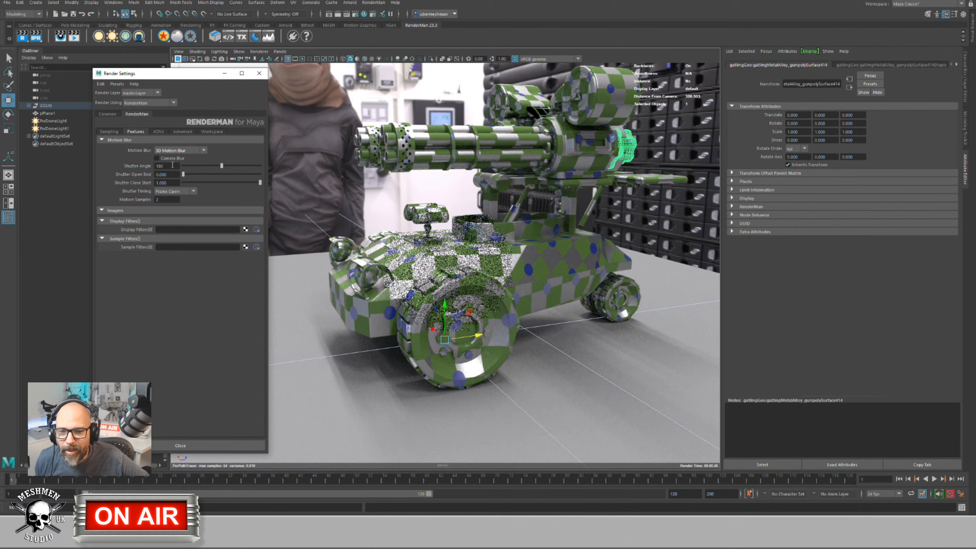
Step: Select GGUN and turn off Selection Highlighting in the viewport
{"action": "left_click", "coordinate": [45, 105]}
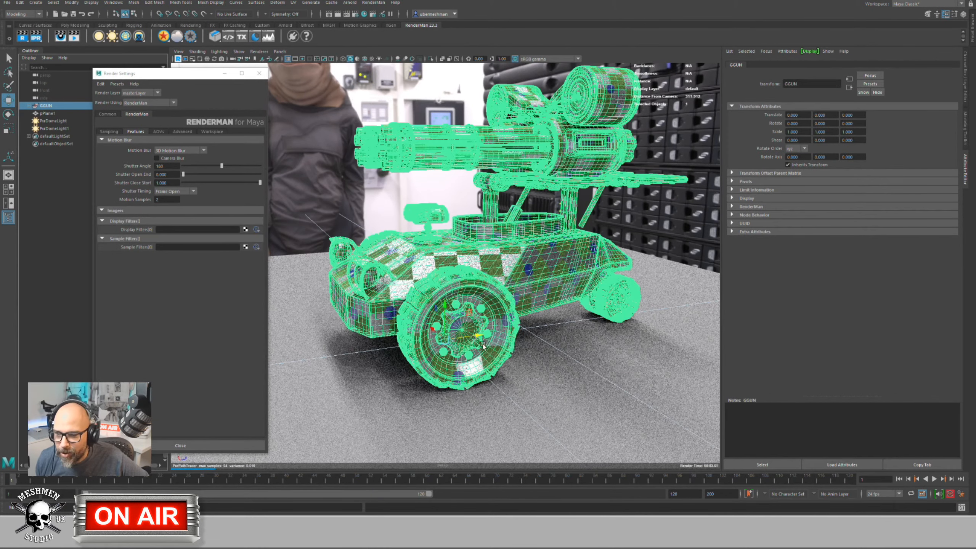
{"action": "left_click", "coordinate": [237, 51]}
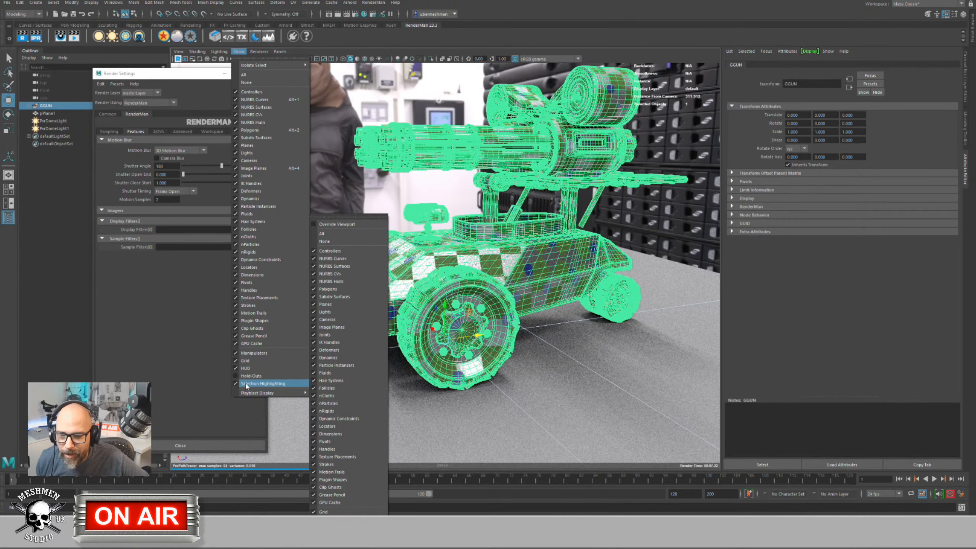
{"action": "left_click", "coordinate": [263, 384]}
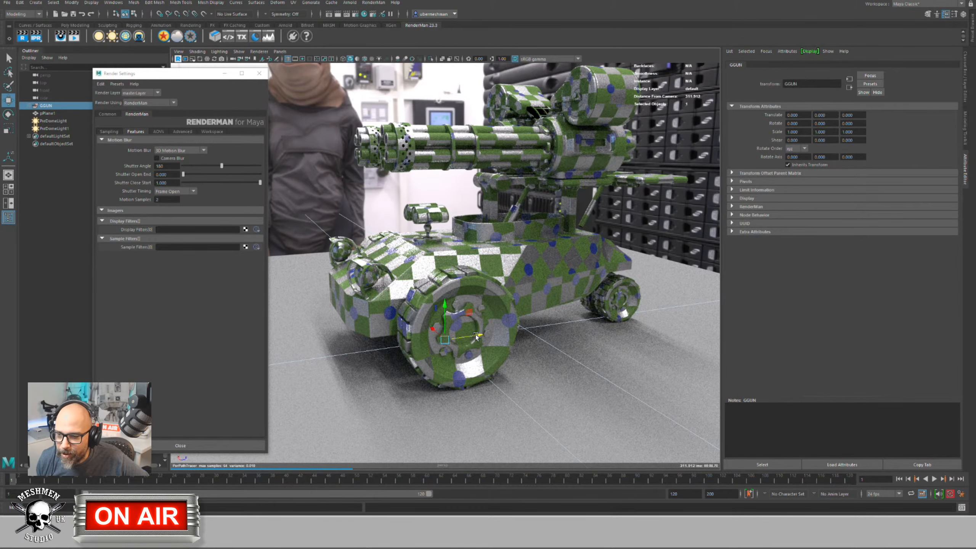
Step: Key GGUN's transforms at frame 1, then move it far back along Z at frame 10
{"action": "left_click_drag", "start_coordinate": [591, 321], "coordinate": [559, 307]}
{"action": "key", "text": "ctrl+z"}
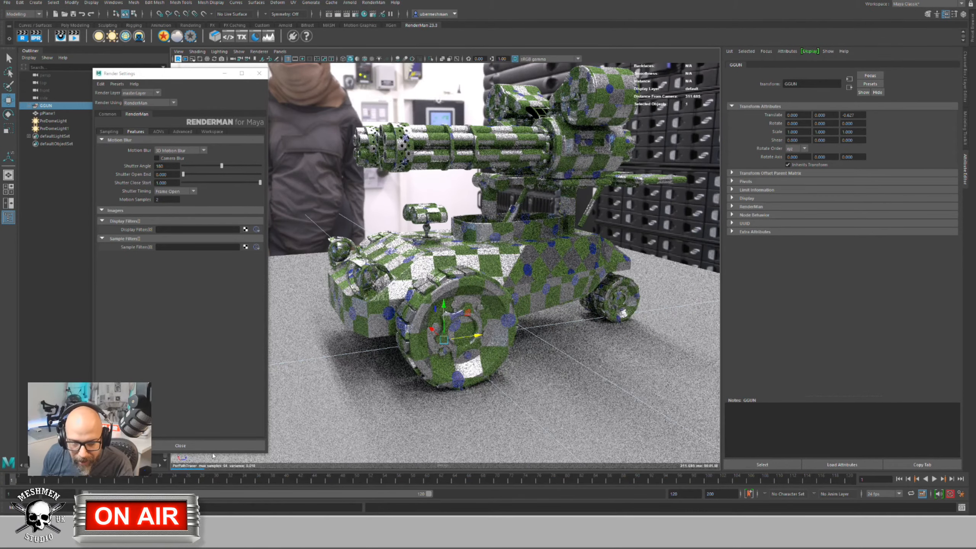
{"action": "key", "text": "s"}
{"action": "left_click", "coordinate": [75, 480]}
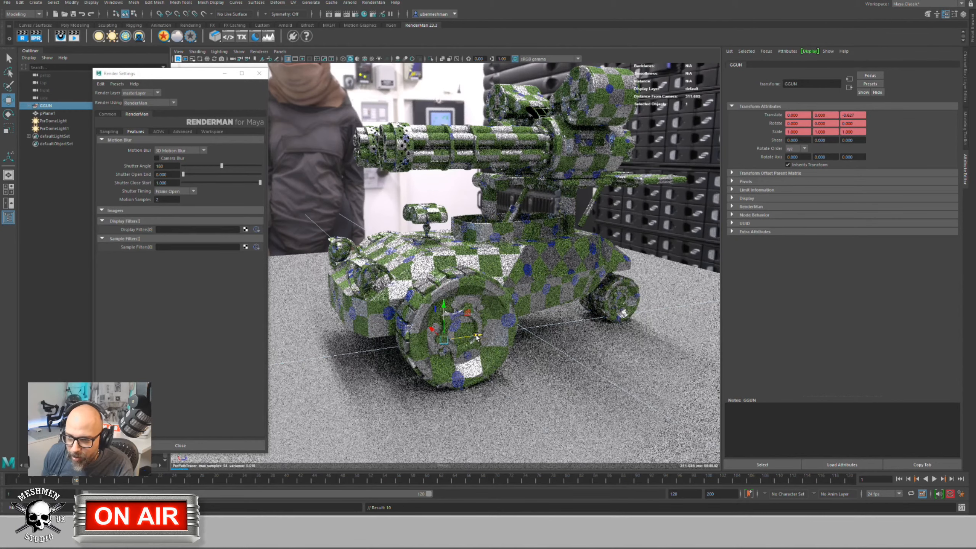
{"action": "middle_click_drag", "start_coordinate": [720, 322], "coordinate": [718, 322]}
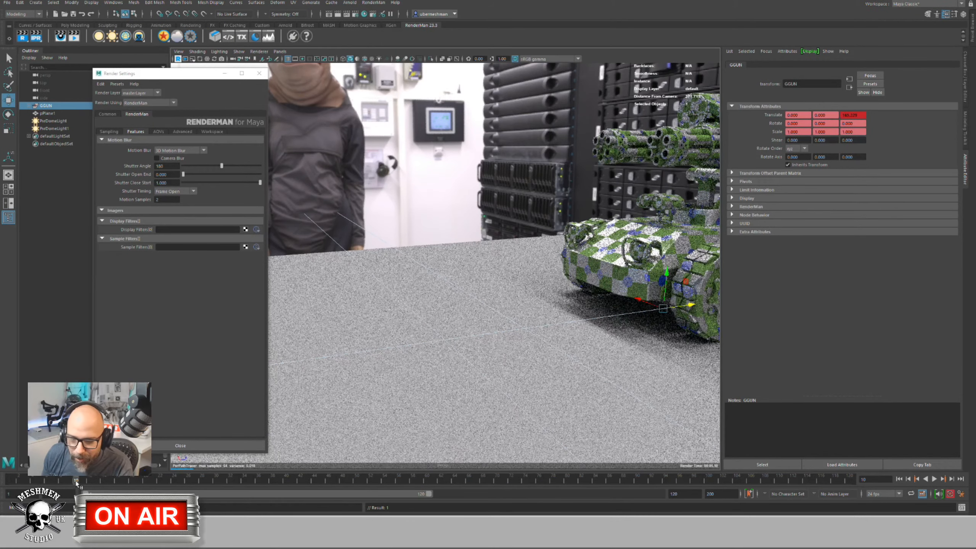
Step: Play back the gun's travel and scrub to frame 6 to check the motion
{"action": "key", "text": "alt+v"}
{"action": "left_click", "coordinate": [41, 481]}
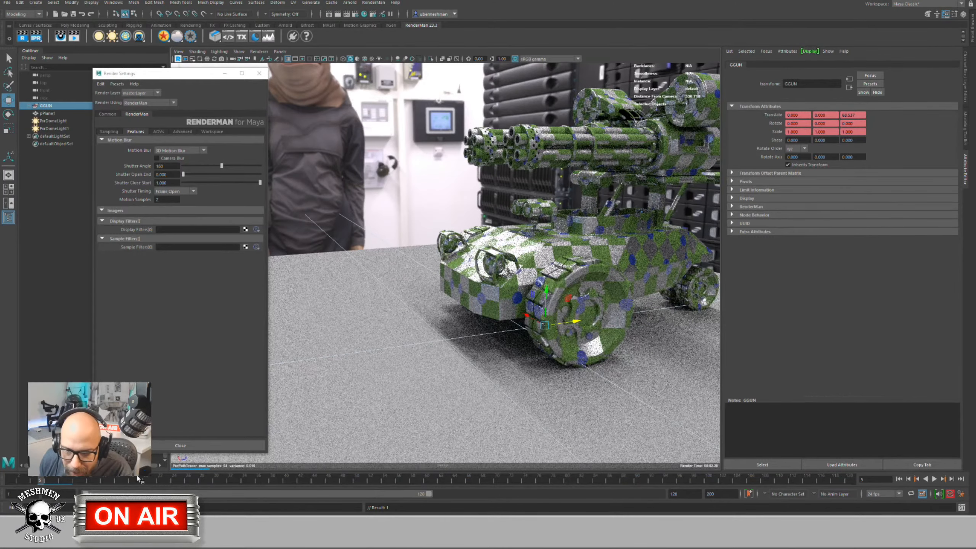
{"action": "left_click", "coordinate": [76, 480]}
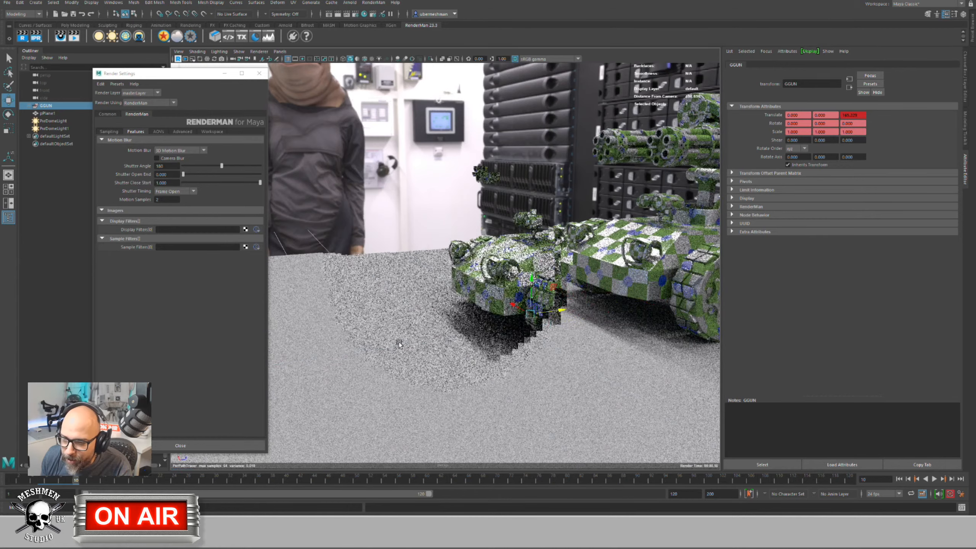
{"action": "left_click_drag", "start_coordinate": [320, 344], "coordinate": [787, 267], "text": "alt"}
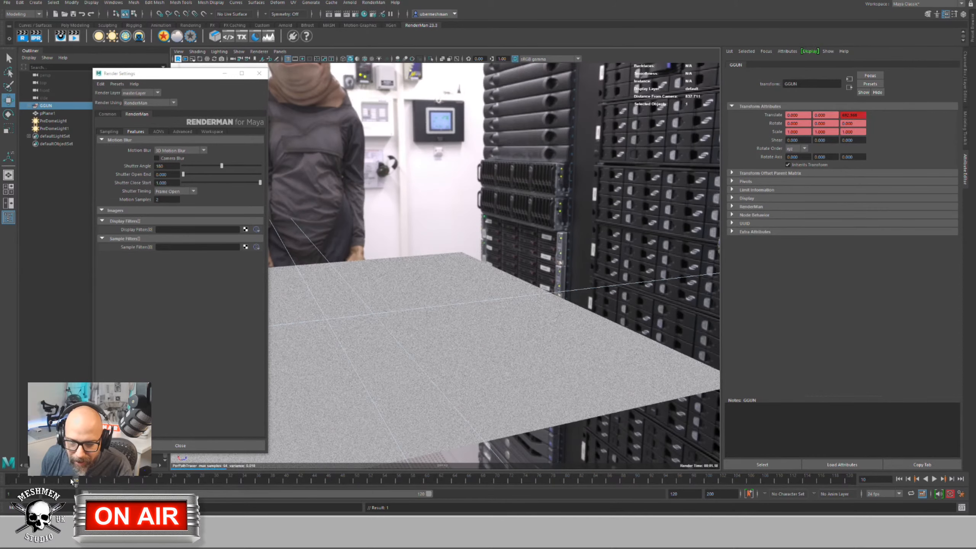
{"action": "left_click_drag", "start_coordinate": [73, 482], "coordinate": [40, 484]}
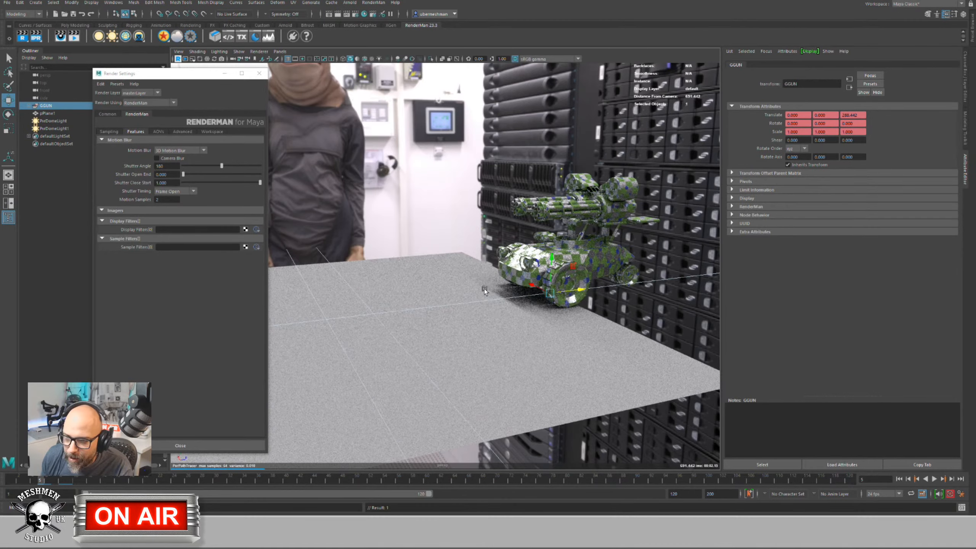
{"action": "scroll", "coordinate": [438, 307], "scroll_direction": "up", "scroll_amount": 2}
{"action": "left_click_drag", "start_coordinate": [438, 307], "coordinate": [403, 294], "text": "alt"}
Step: Set the motion blur Shutter Timing to Frame Center
{"action": "scroll", "coordinate": [575, 301], "scroll_direction": "up", "scroll_amount": 3}
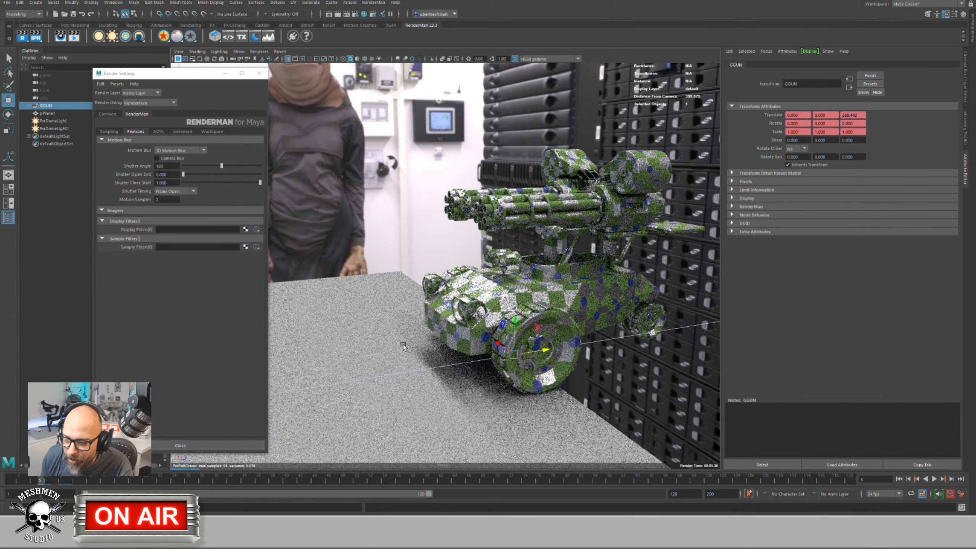
{"action": "scroll", "coordinate": [565, 343], "scroll_direction": "up", "scroll_amount": 3}
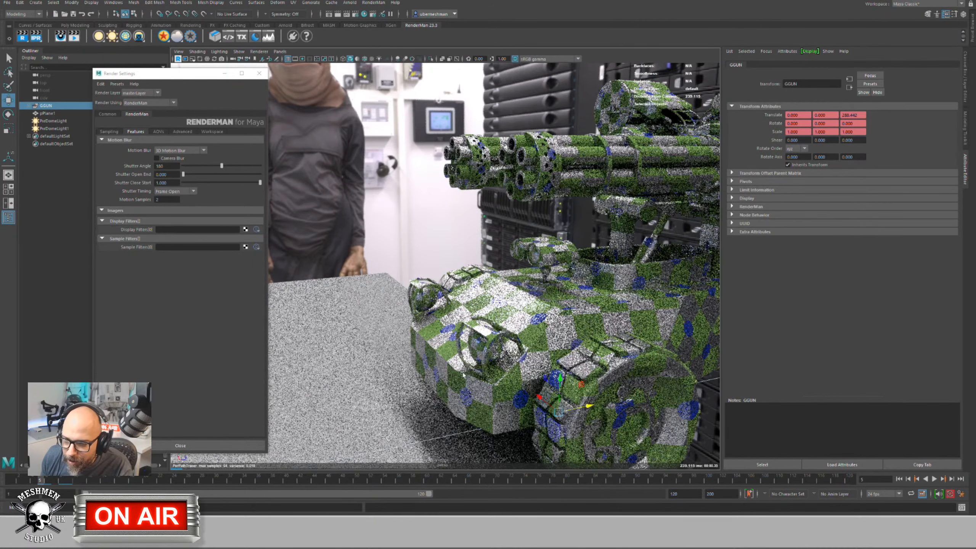
{"action": "left_click", "coordinate": [350, 381]}
{"action": "scroll", "coordinate": [465, 357], "scroll_direction": "up", "scroll_amount": 5}
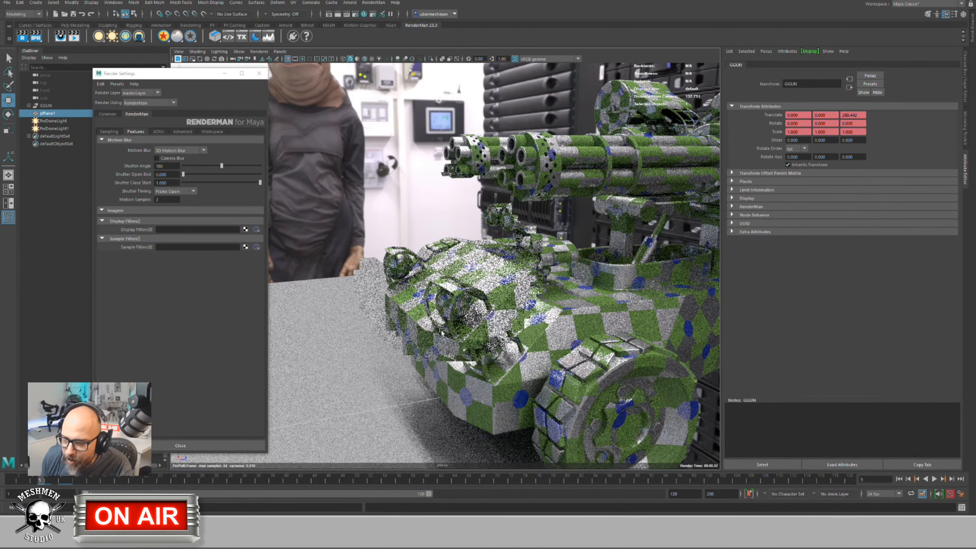
{"action": "scroll", "coordinate": [477, 356], "scroll_direction": "up", "scroll_amount": 2}
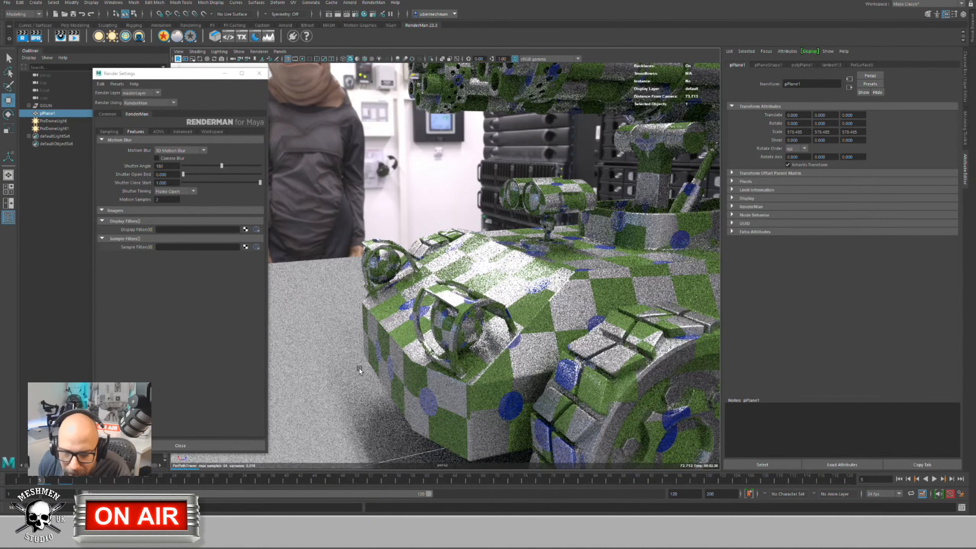
{"action": "scroll", "coordinate": [420, 344], "scroll_direction": "up", "scroll_amount": 2}
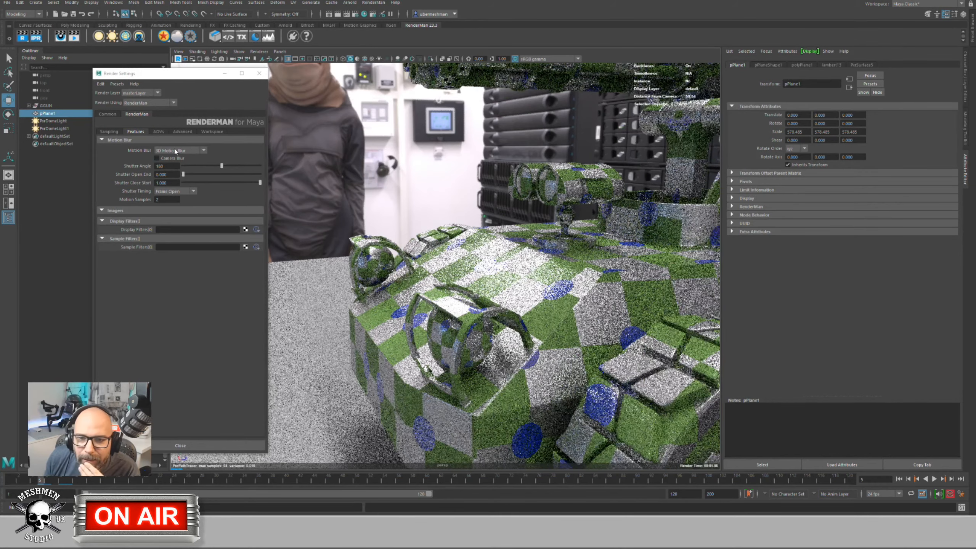
{"action": "left_click", "coordinate": [174, 191]}
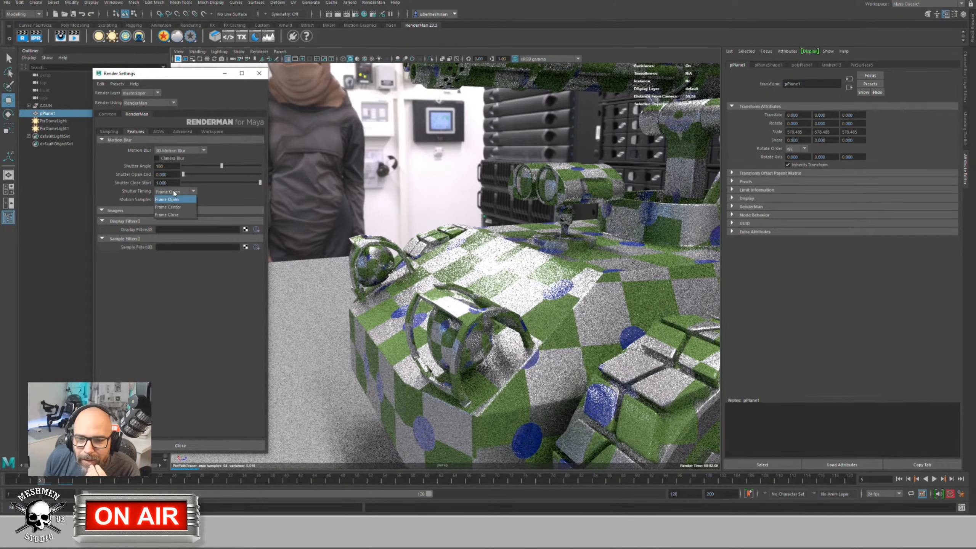
{"action": "left_click", "coordinate": [169, 203]}
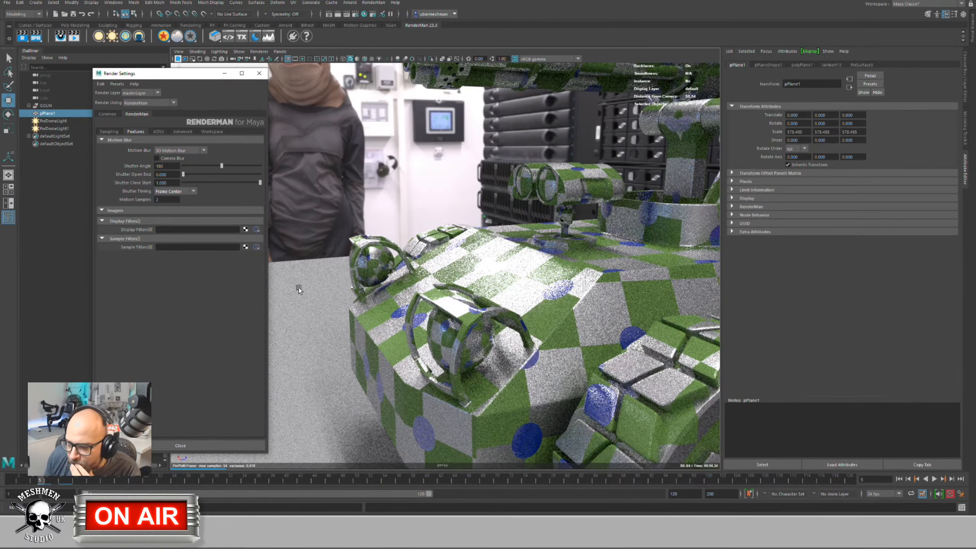
Step: Toggle Motion Blur Off and back to 3D Motion Blur, then select GGUN
{"action": "left_click", "coordinate": [171, 151]}
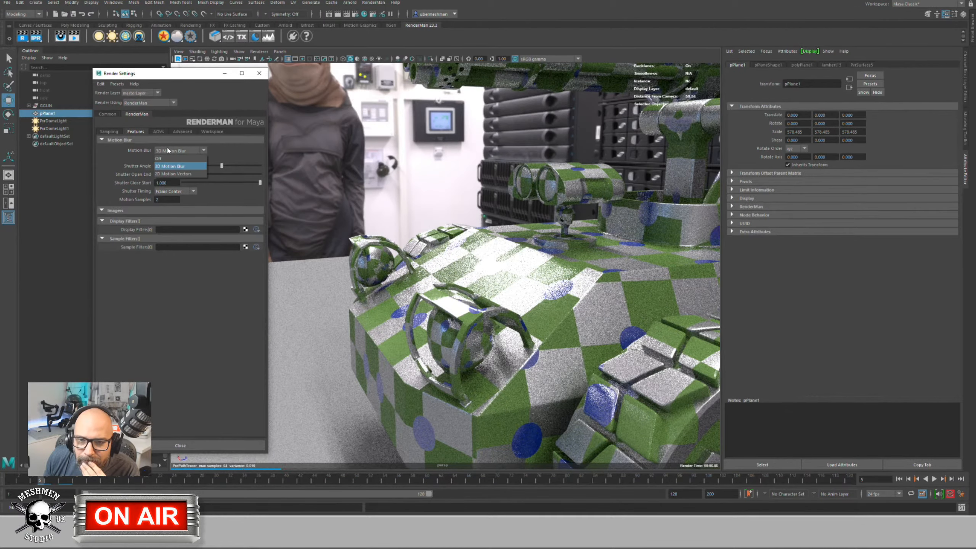
{"action": "left_click", "coordinate": [181, 157]}
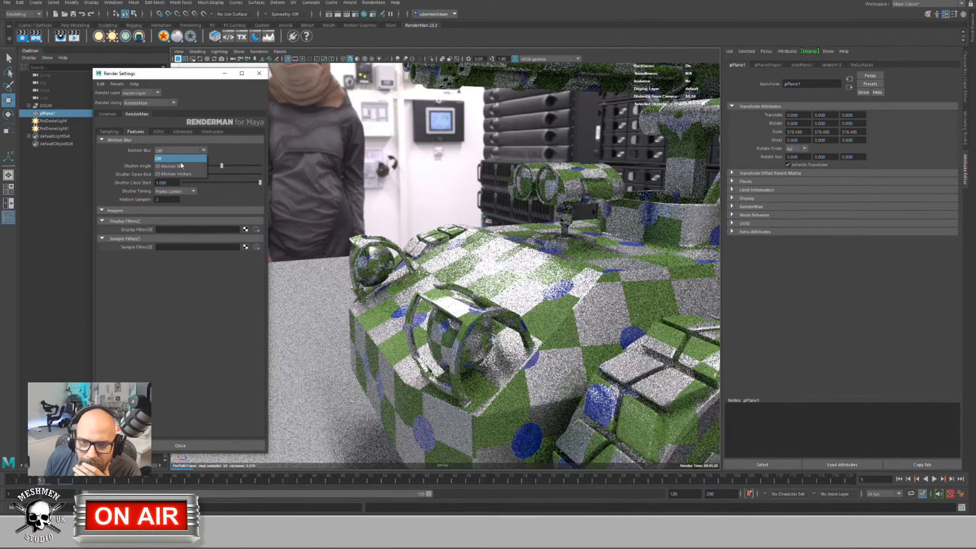
{"action": "left_click", "coordinate": [179, 150]}
{"action": "left_click", "coordinate": [177, 164]}
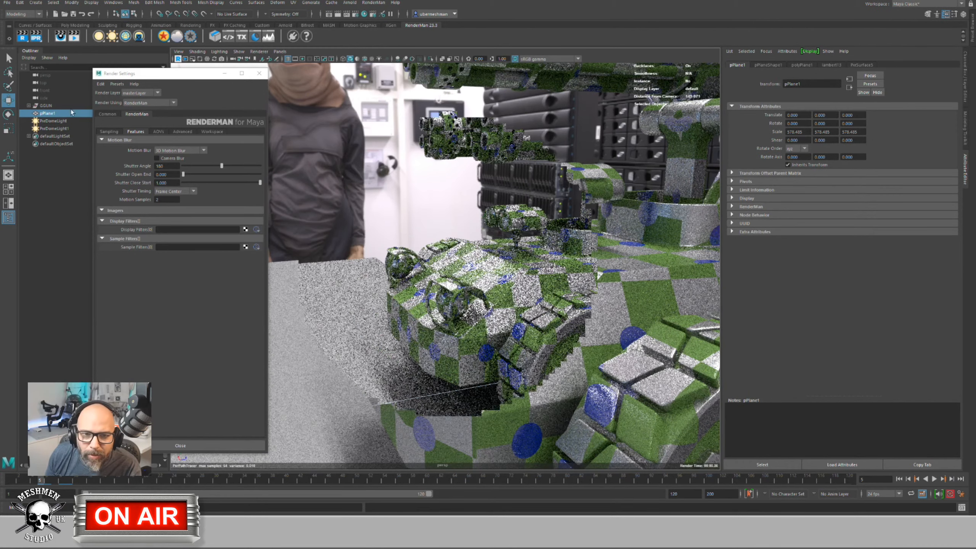
{"action": "left_click", "coordinate": [47, 107]}
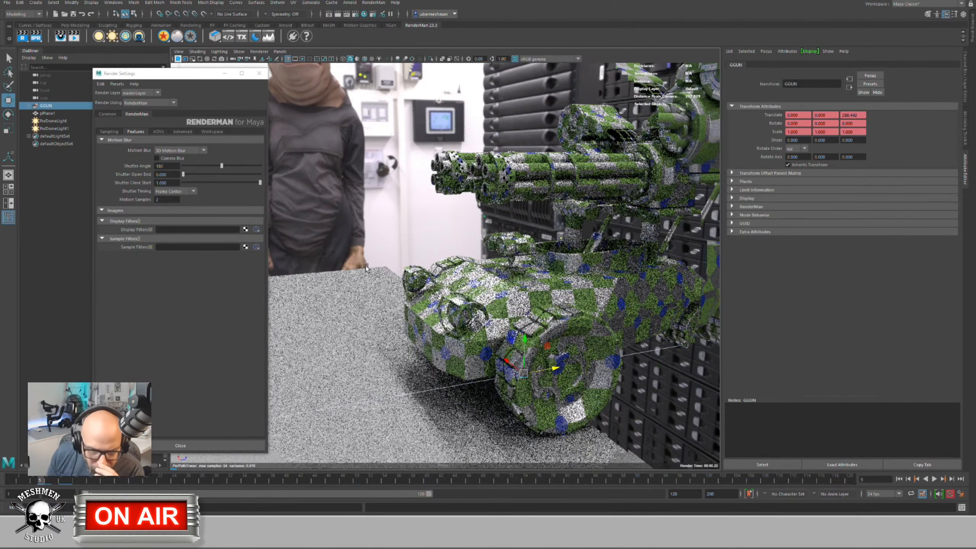
Step: Create a polygon sphere from the hotbox's Create > Polygon Primitives menu
{"action": "left_click", "coordinate": [378, 219]}
{"action": "key", "text": "space"}
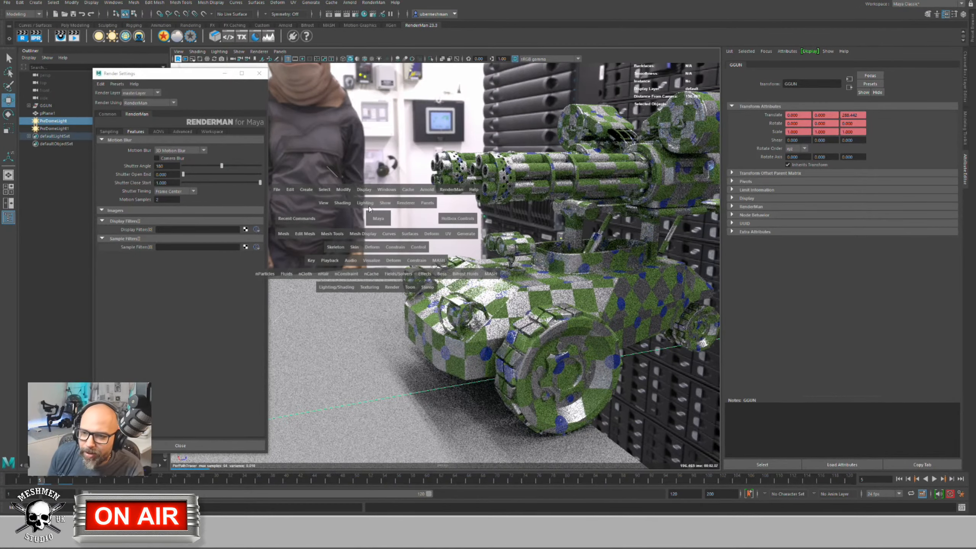
{"action": "left_click", "coordinate": [306, 189]}
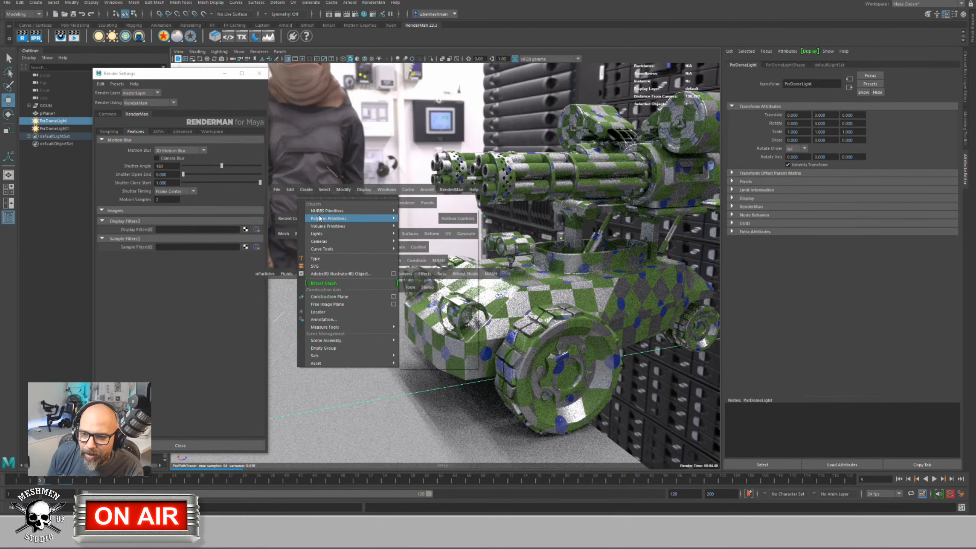
{"action": "left_click", "coordinate": [426, 220]}
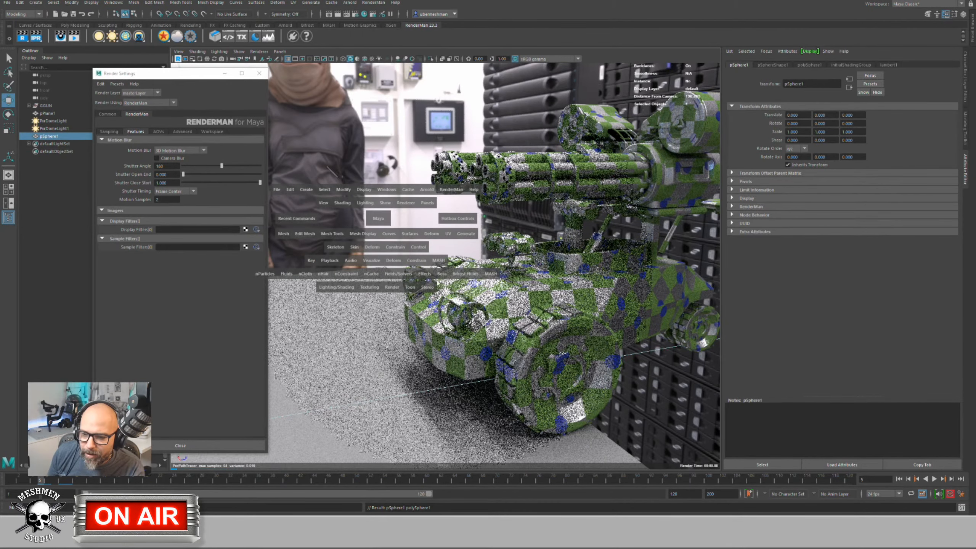
{"action": "left_click", "coordinate": [399, 299]}
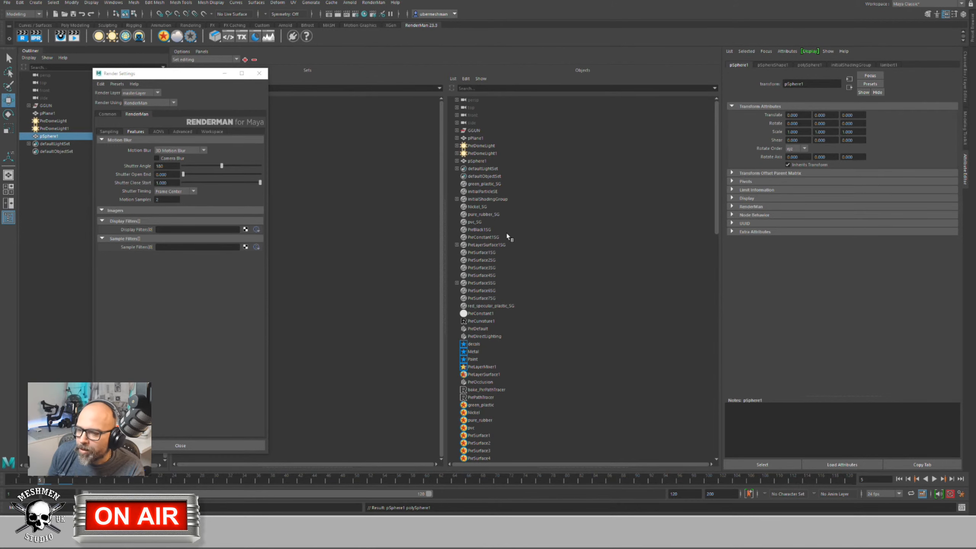
{"action": "key", "text": "space"}
{"action": "left_click", "coordinate": [508, 217]}
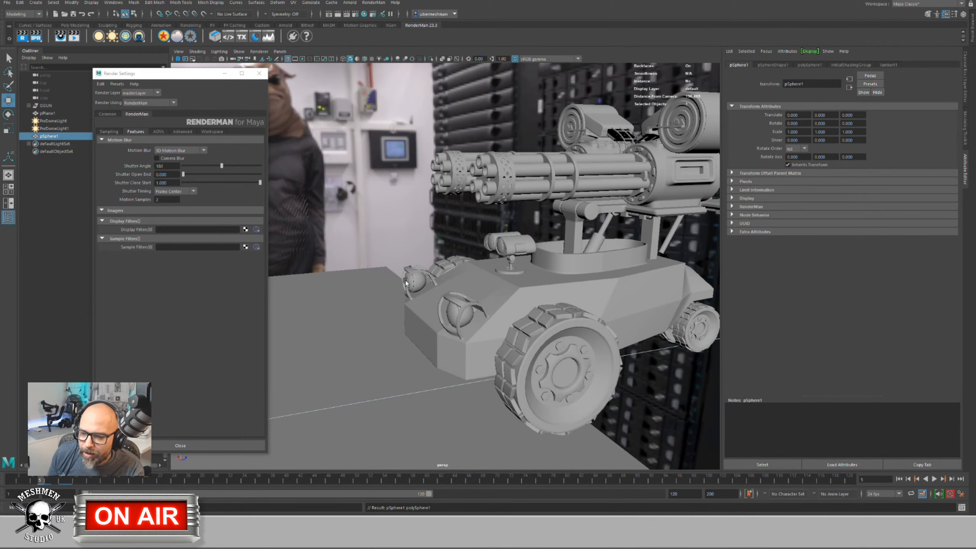
Step: Scale the sphere up to about 14.4, raise it to Y 30.27, and return to frame 1
{"action": "middle_click_drag", "start_coordinate": [406, 283], "coordinate": [570, 256], "text": "alt"}
{"action": "left_click_drag", "start_coordinate": [570, 255], "coordinate": [488, 276], "text": "alt"}
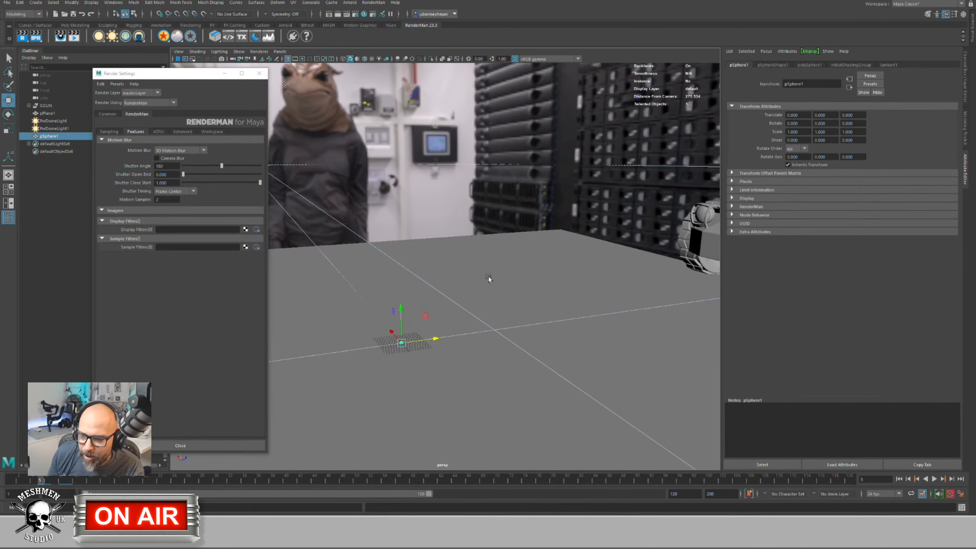
{"action": "key", "text": "e"}
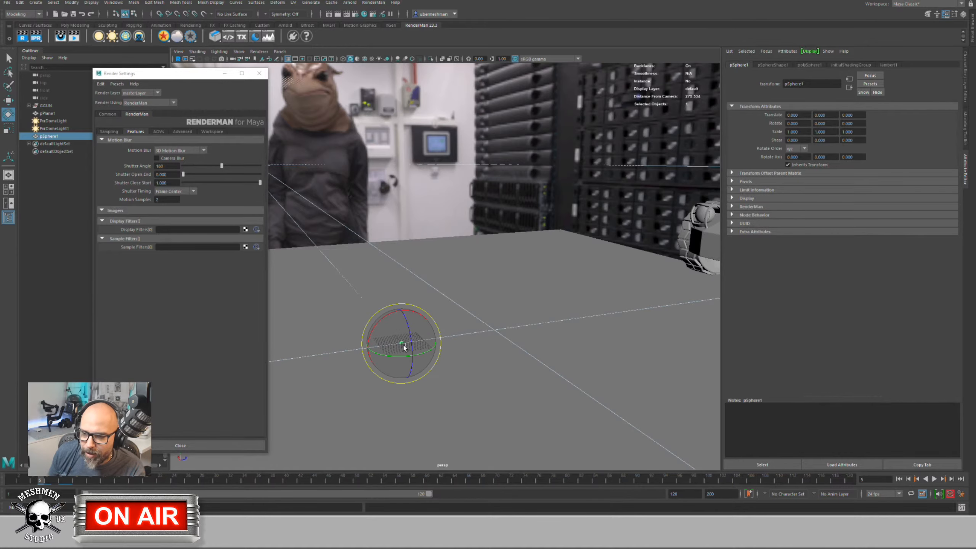
{"action": "key", "text": "r"}
{"action": "left_click_drag", "start_coordinate": [401, 345], "coordinate": [404, 268]}
{"action": "key", "text": "w"}
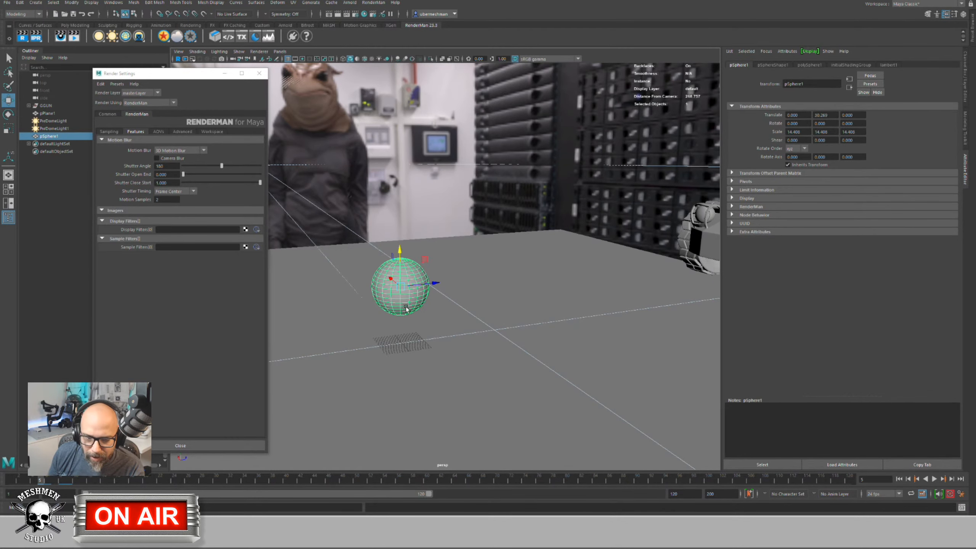
{"action": "left_click", "coordinate": [45, 481]}
{"action": "left_click_drag", "start_coordinate": [45, 481], "coordinate": [12, 481]}
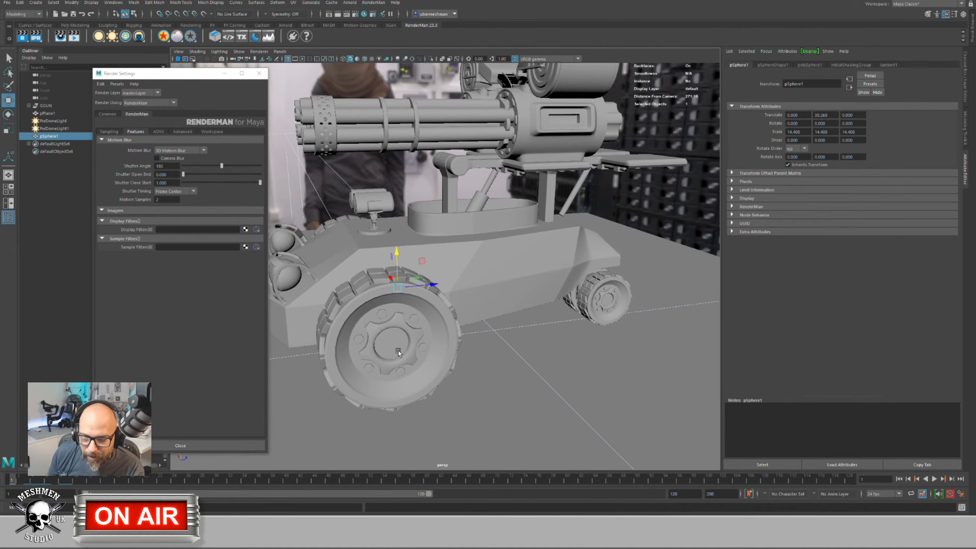
{"action": "left_click", "coordinate": [52, 106]}
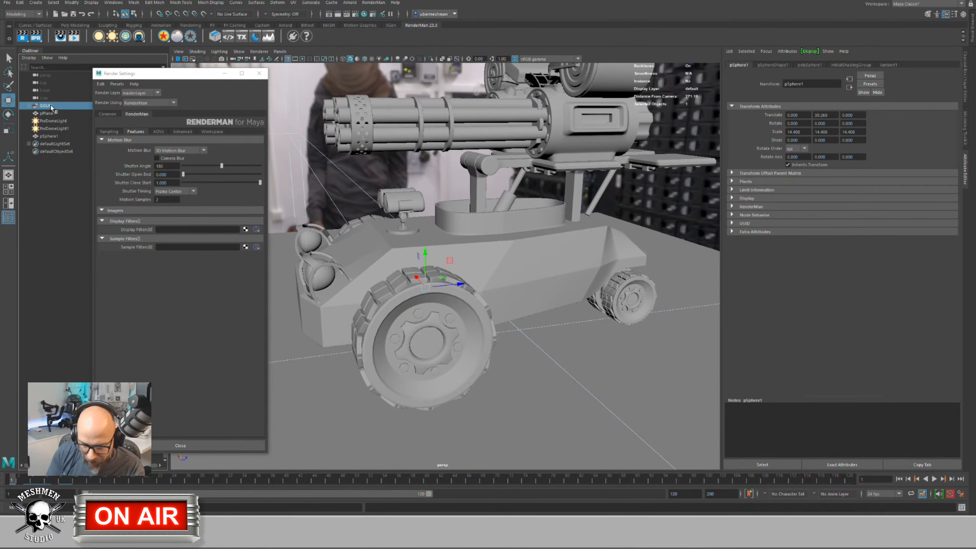
Step: Hide the turret vehicle and key the sphere moved along Z to 62.315
{"action": "key", "text": "ctrl+h"}
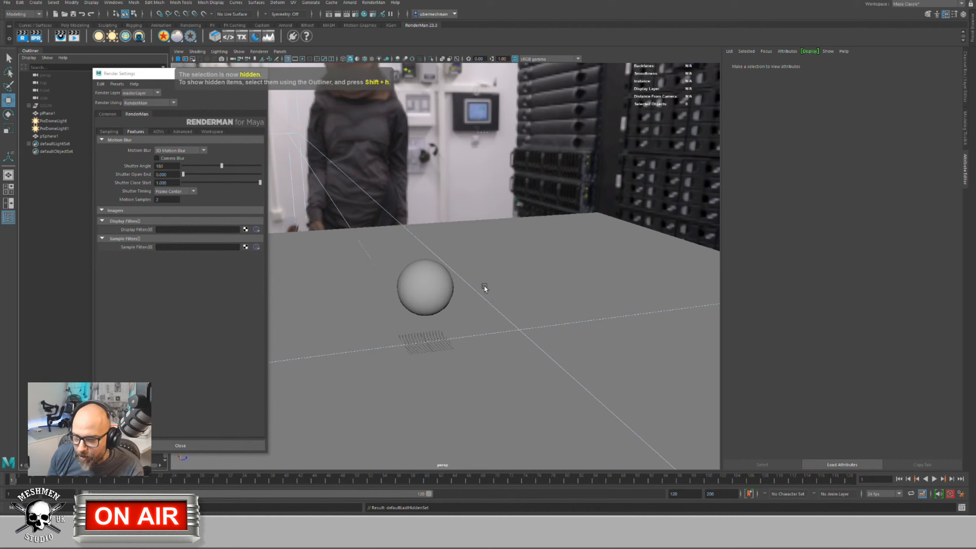
{"action": "left_click", "coordinate": [433, 297]}
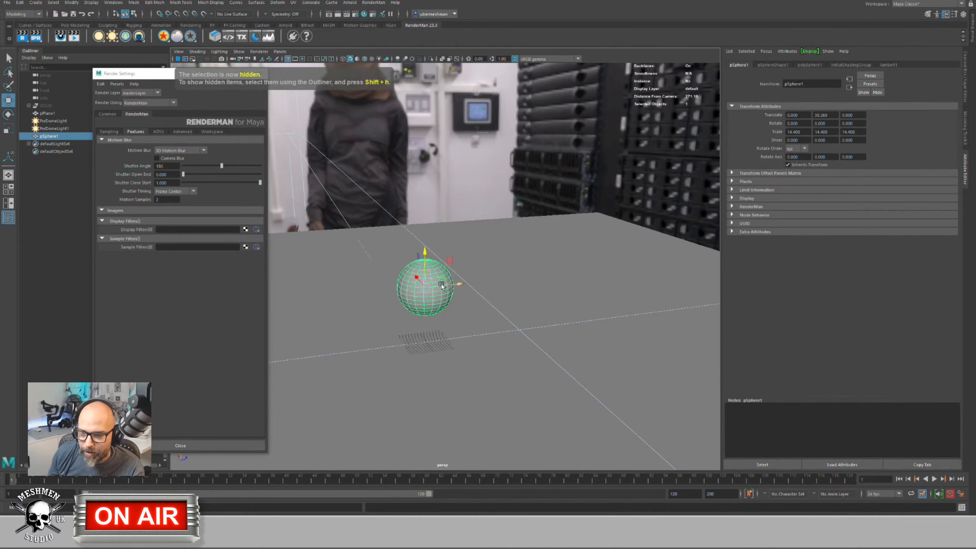
{"action": "left_click_drag", "start_coordinate": [459, 285], "coordinate": [375, 290]}
{"action": "key", "text": "s"}
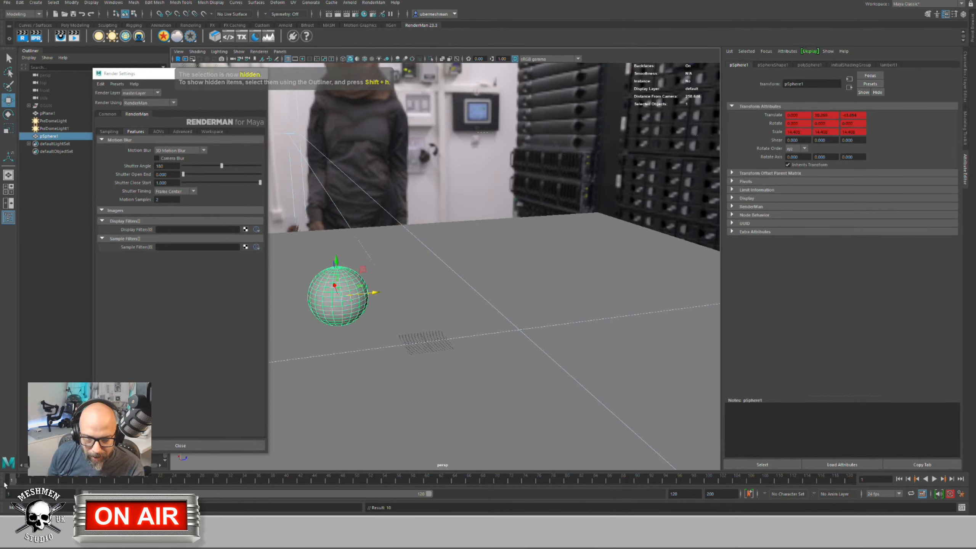
Step: Play back the sphere's animation and step back through frames to check it
{"action": "key", "text": "alt+v"}
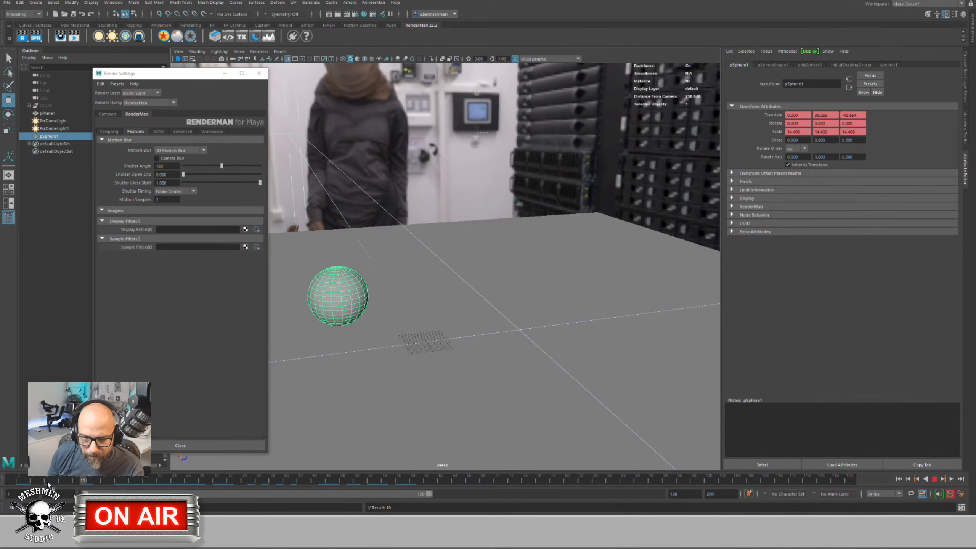
{"action": "key", "text": "alt+v"}
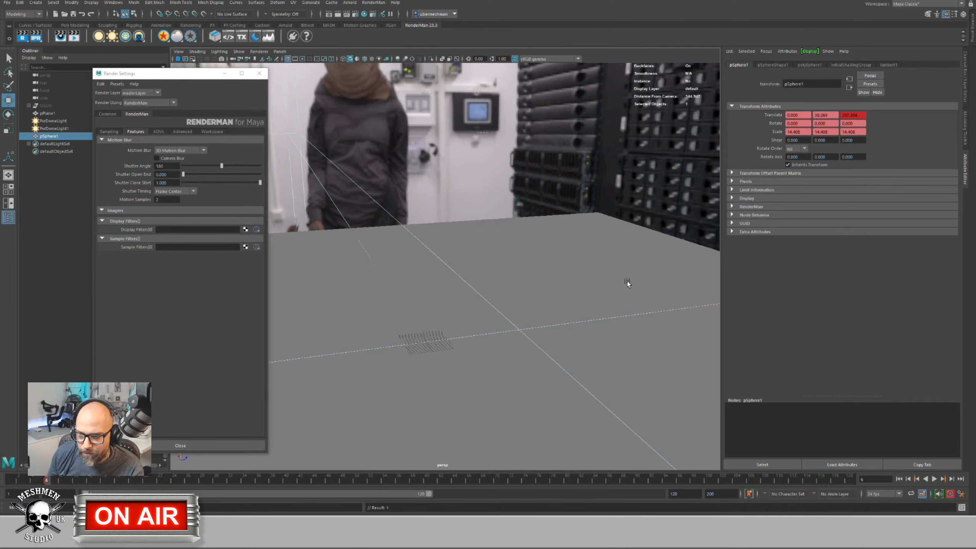
{"action": "key", "text": "alt+comma"}
{"action": "key", "text": "alt+comma"}
{"action": "key", "text": "alt+comma"}
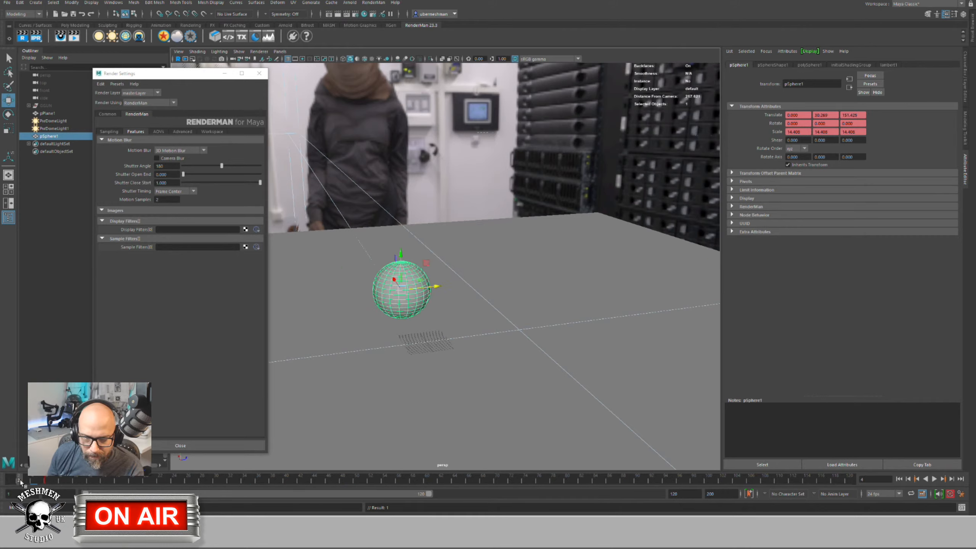
{"action": "mouse_move", "coordinate": [479, 336]}
{"action": "left_mouse_down", "text": "alt"}
{"action": "mouse_move", "coordinate": [484, 327]}
{"action": "mouse_move", "coordinate": [475, 330]}
{"action": "left_mouse_up", "text": "alt"}
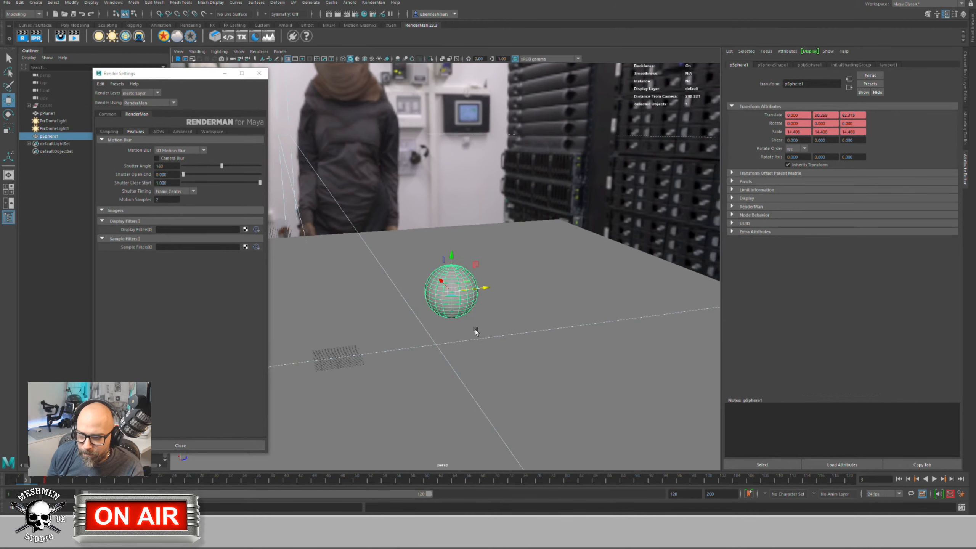
{"action": "right_click_drag", "start_coordinate": [475, 329], "coordinate": [536, 329], "text": "alt"}
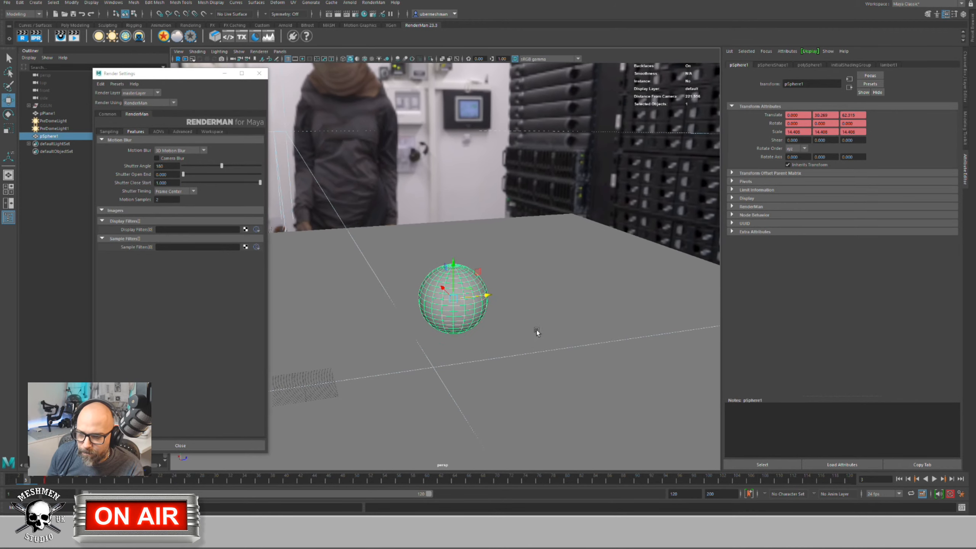
Step: Select the ground plane and both dome lights, PxrDomeLight and PxrDomeLight1
{"action": "left_click", "coordinate": [259, 51]}
{"action": "left_click", "coordinate": [408, 252]}
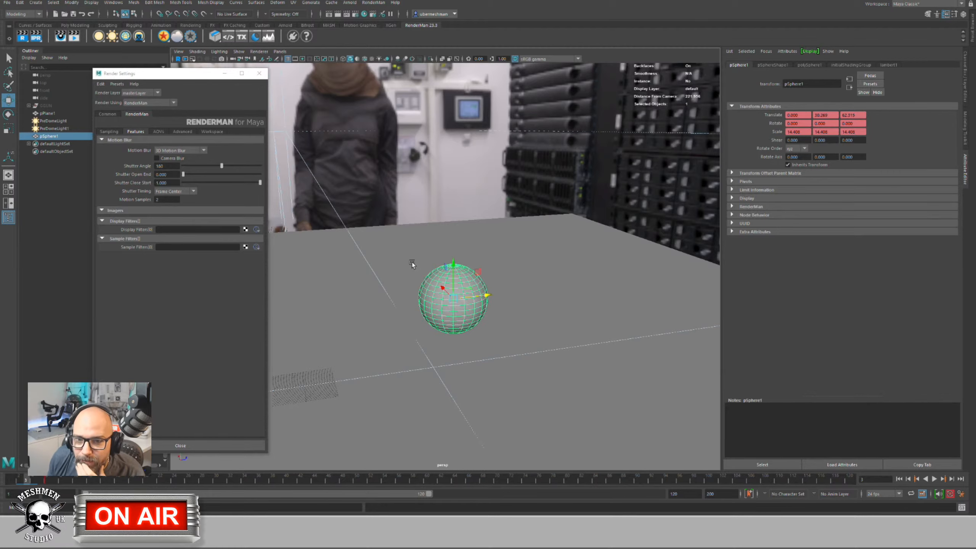
{"action": "left_click", "coordinate": [423, 229]}
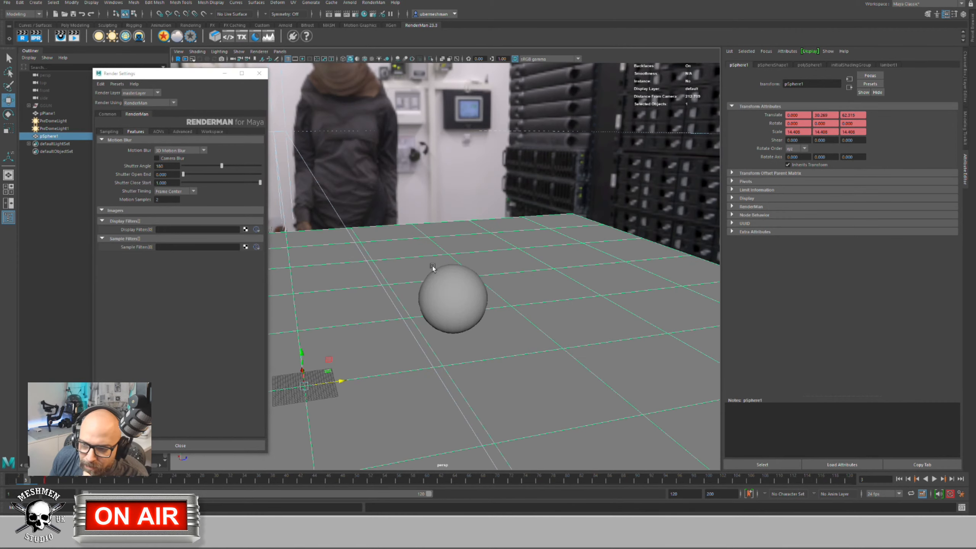
{"action": "left_click", "coordinate": [277, 115]}
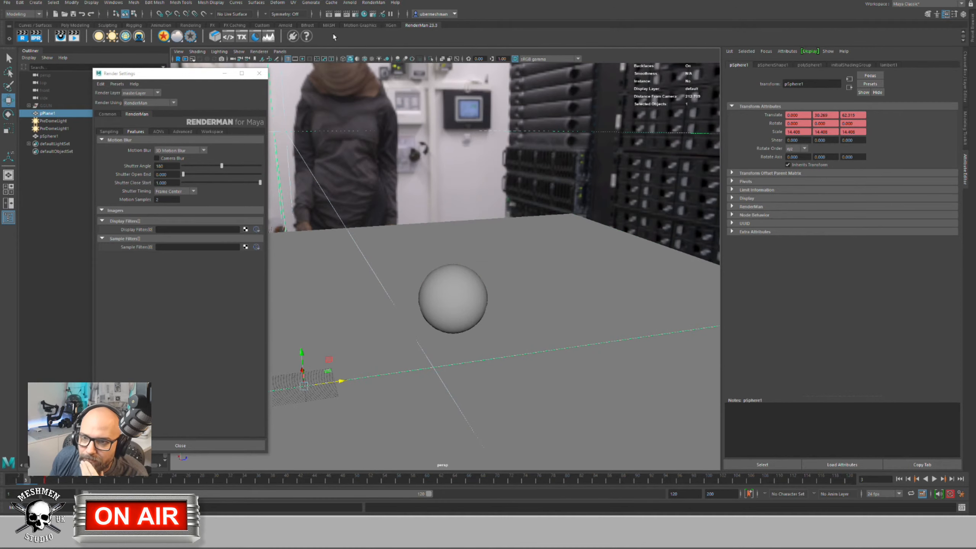
{"action": "left_click", "coordinate": [258, 52]}
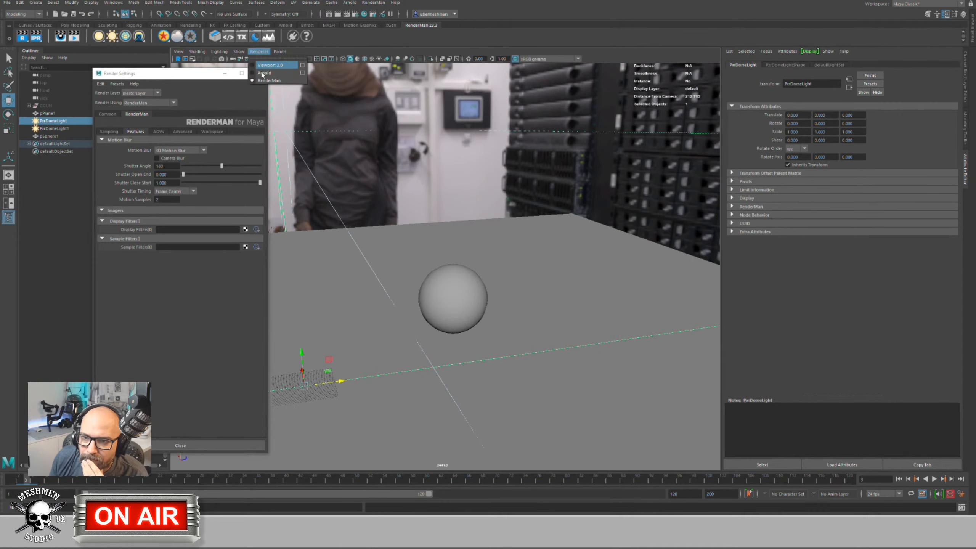
{"action": "left_click", "coordinate": [259, 52]}
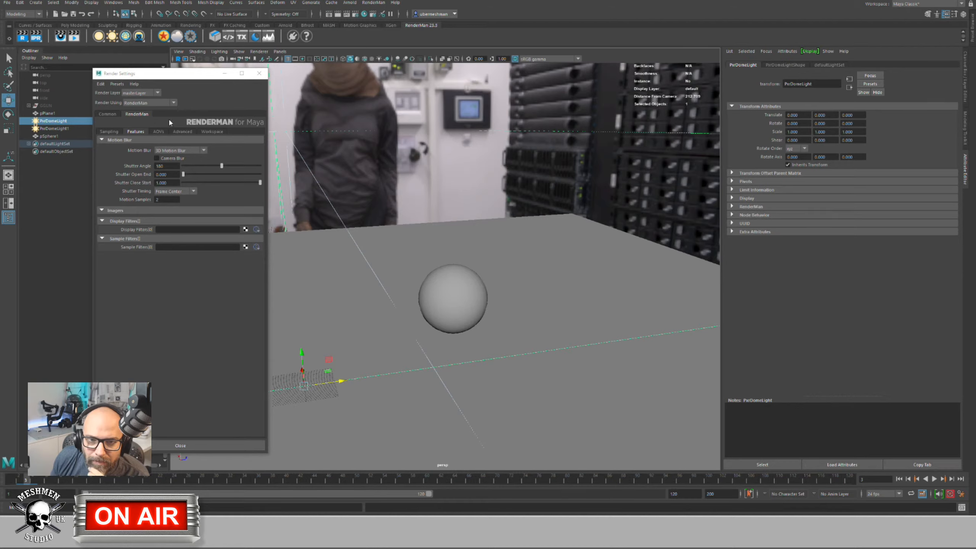
{"action": "left_click", "coordinate": [48, 129]}
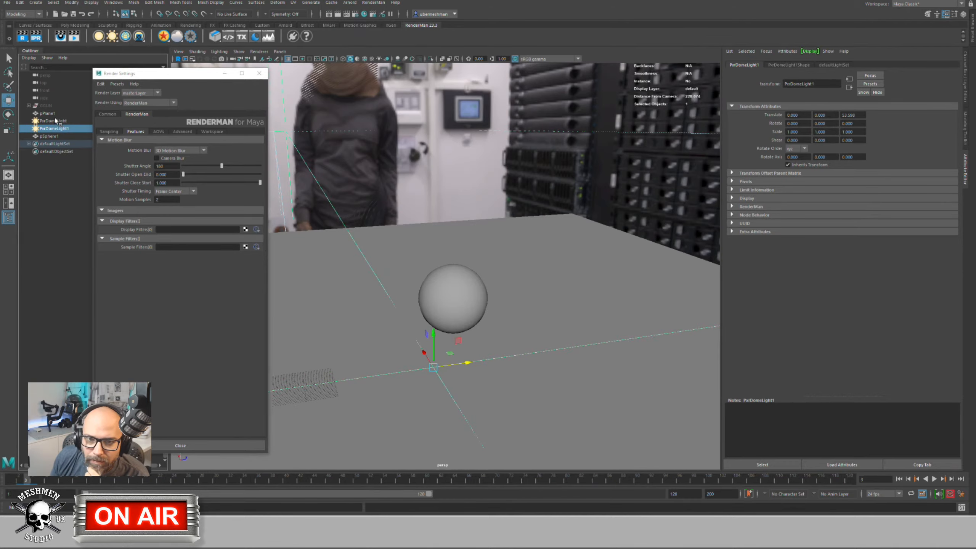